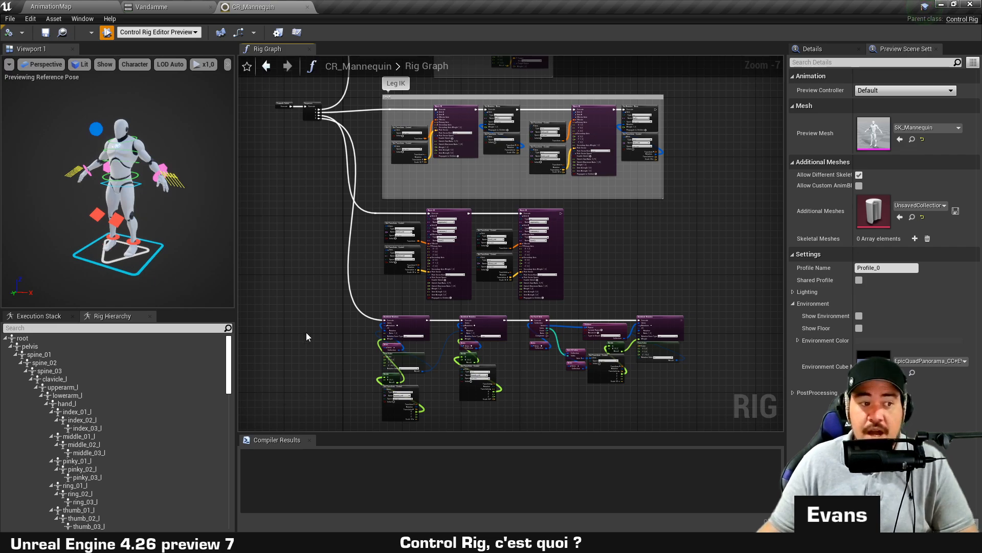
pyautogui.hotkey('alt', 'Tab')
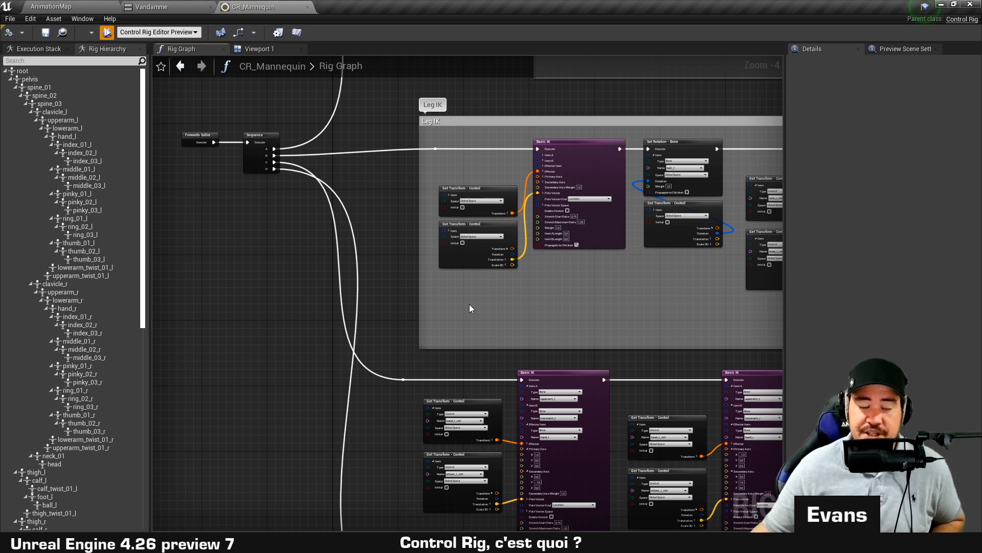
pyautogui.moveTo(616, 344); pyautogui.dragTo(527, 109, button='right')
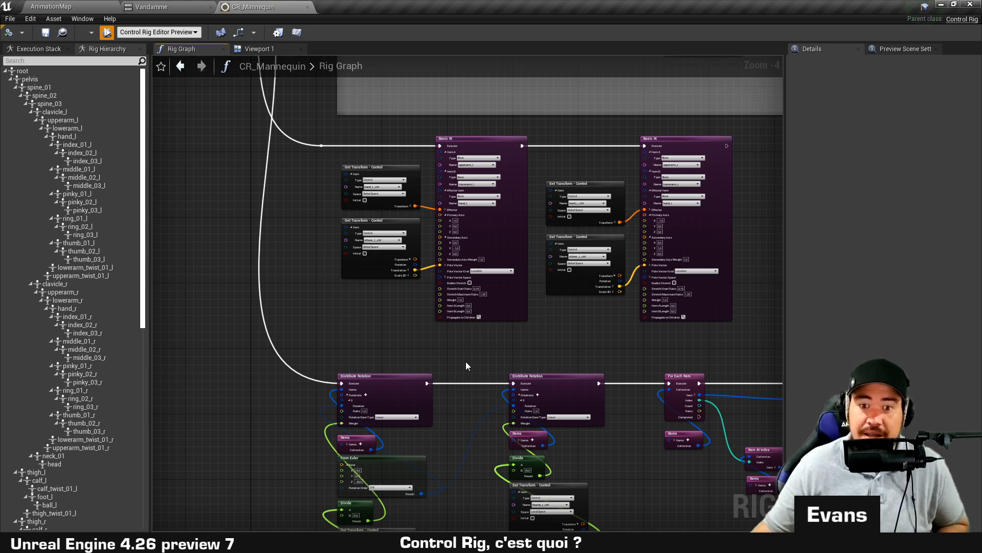
pyautogui.moveTo(460, 340); pyautogui.dragTo(559, 265, button='right')
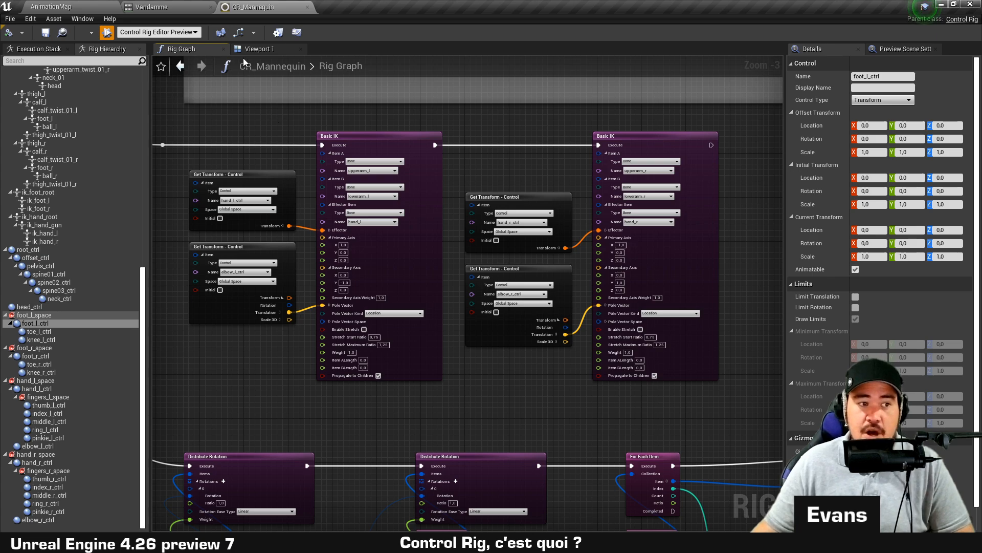
# In the rig preview, move the left hand control about -12.8 in X and 26.9 in Y, and rotate it about -35.9° in Y.
pyautogui.click(258, 49)
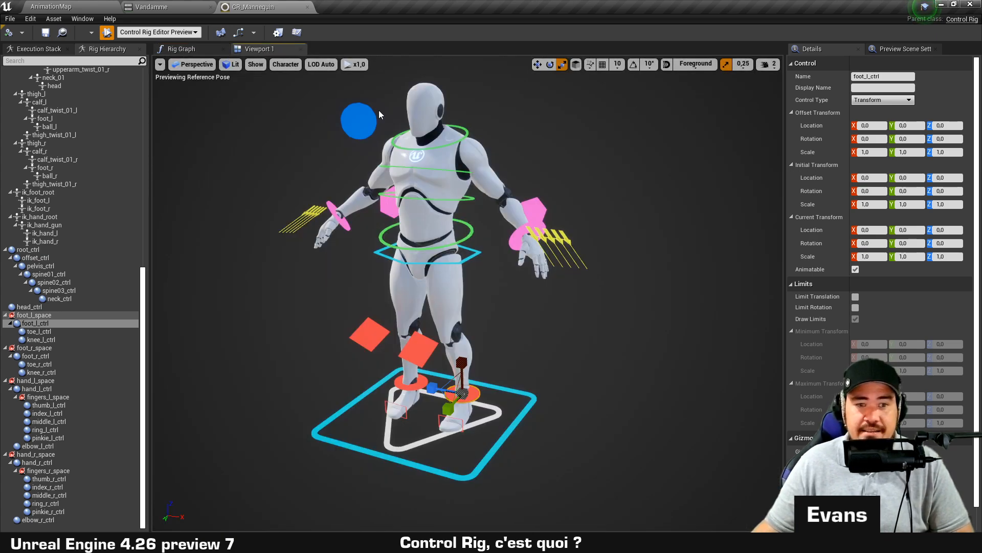
pyautogui.click(512, 240)
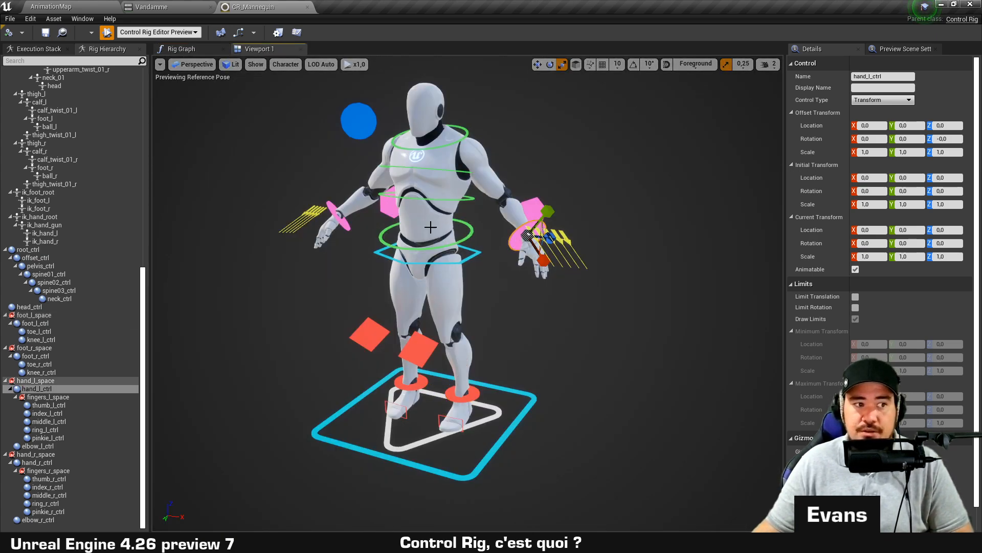
pyautogui.keyDown('alt'); pyautogui.moveTo(417, 228); pyautogui.dragTo(367, 228); pyautogui.keyUp('alt')
pyautogui.press('w')
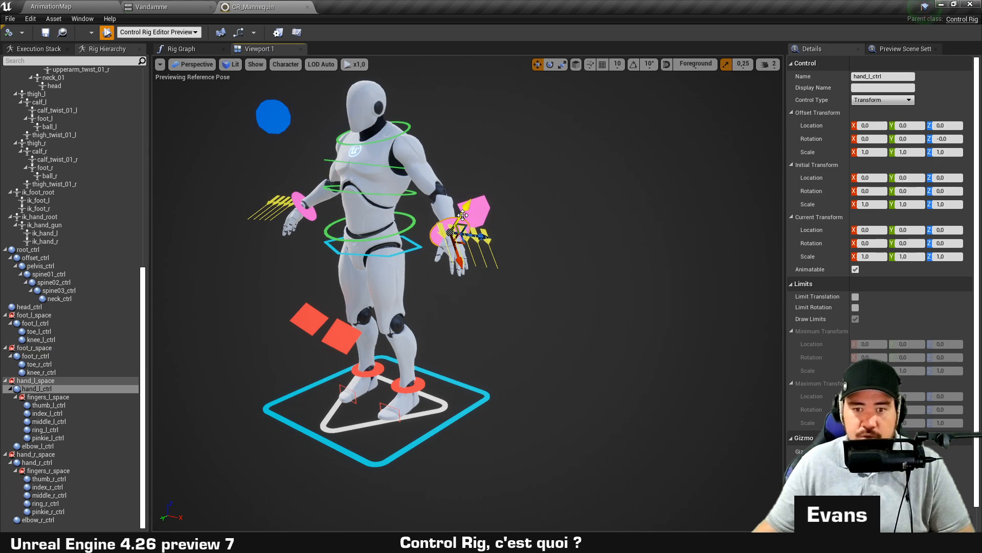
pyautogui.moveTo(463, 216)
pyautogui.mouseDown()
pyautogui.moveTo(470, 197)
pyautogui.moveTo(456, 220)
pyautogui.mouseUp()
pyautogui.press('e')
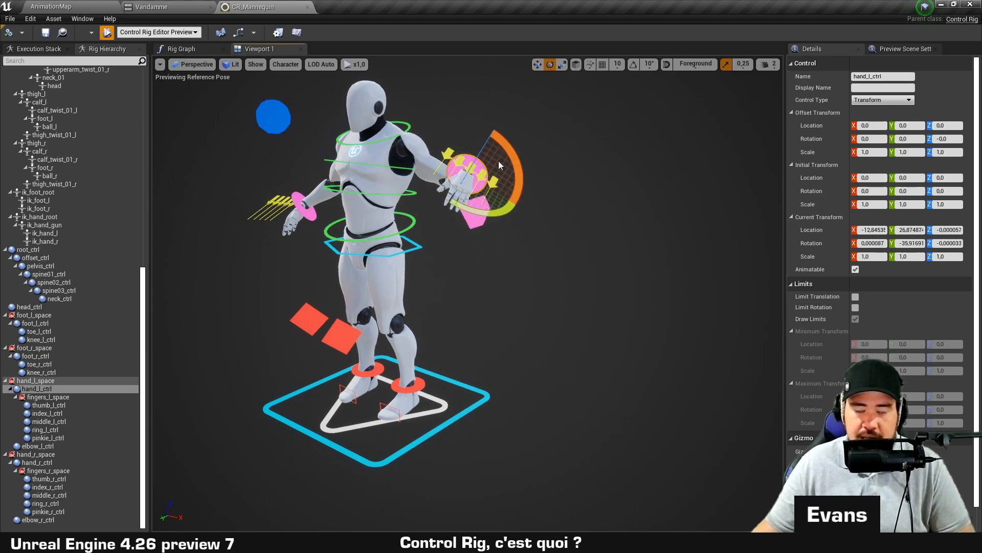
pyautogui.keyDown('alt'); pyautogui.moveTo(498, 160); pyautogui.dragTo(494, 164); pyautogui.keyUp('alt')
pyautogui.keyDown('alt'); pyautogui.moveTo(514, 156); pyautogui.dragTo(558, 155, button='right'); pyautogui.keyUp('alt')
pyautogui.keyDown('alt'); pyautogui.moveTo(514, 155); pyautogui.dragTo(513, 215, button='middle'); pyautogui.keyUp('alt')
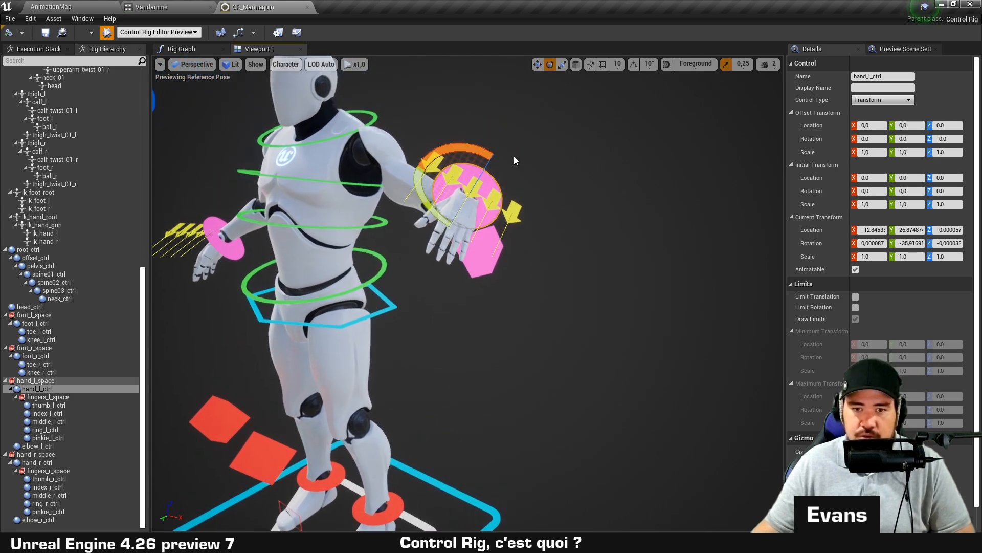
# Select the left hand's index finger control, and after it the pinkie finger control.
pyautogui.click(454, 176)
pyautogui.press('r')
pyautogui.press('w')
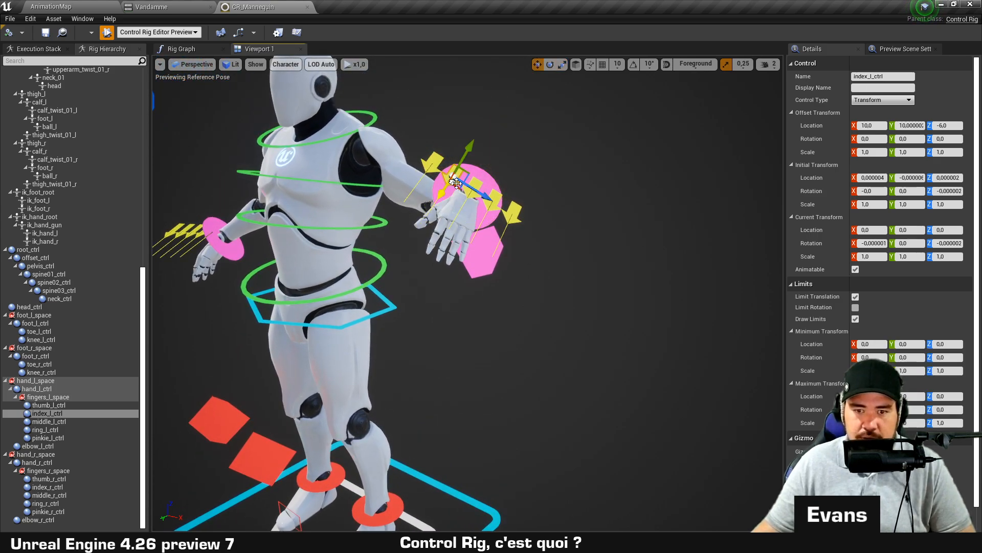
pyautogui.click(513, 212)
pyautogui.keyDown('alt'); pyautogui.moveTo(513, 212); pyautogui.dragTo(568, 220); pyautogui.keyUp('alt')
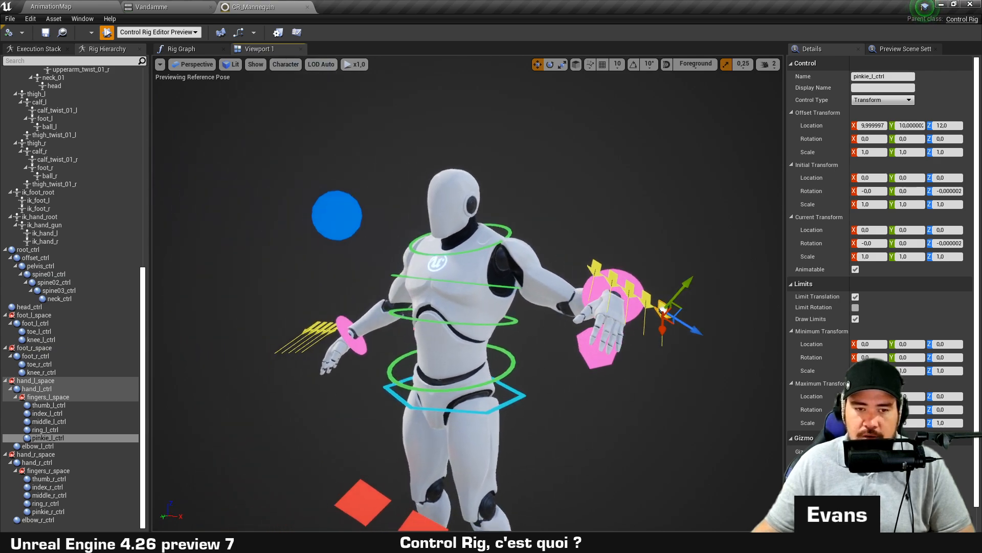
pyautogui.keyDown('alt'); pyautogui.moveTo(388, 277); pyautogui.dragTo(340, 207, button='middle'); pyautogui.keyUp('alt')
pyautogui.scroll(-3, 340, 208)
# Shift the head control sideways and raise the left foot control by about 29.2 in X and -16.3 in Z.
pyautogui.click(352, 163)
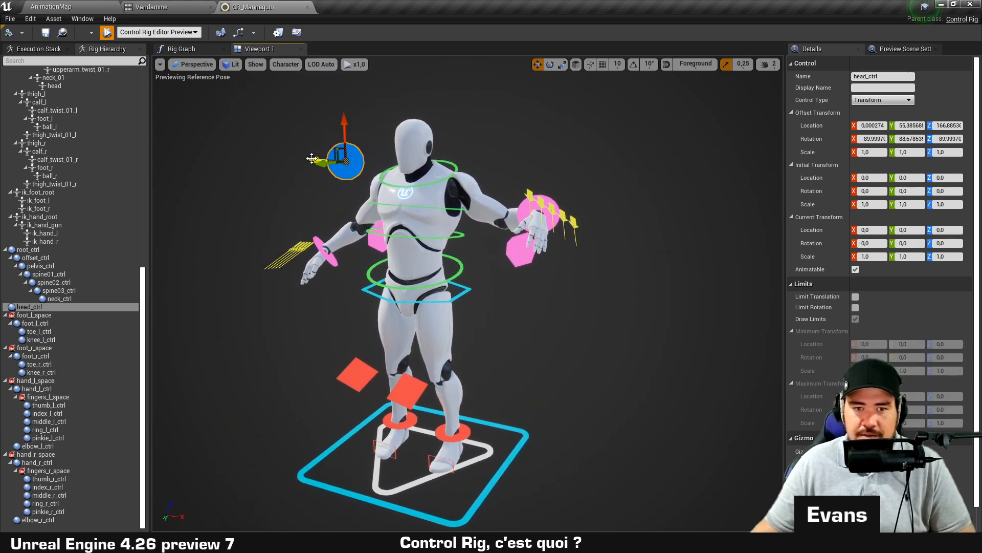
pyautogui.moveTo(353, 163); pyautogui.dragTo(308, 178)
pyautogui.click(441, 433)
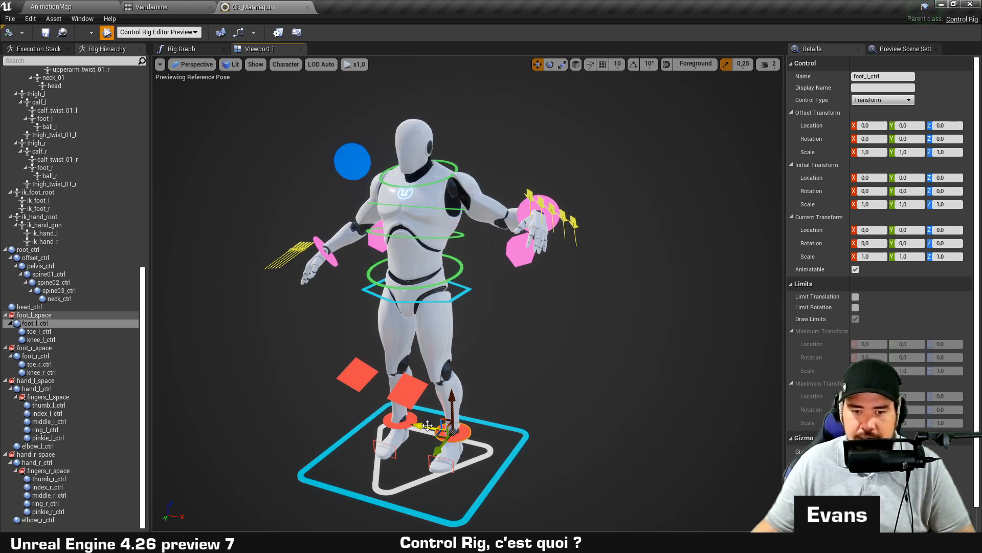
pyautogui.moveTo(441, 433); pyautogui.dragTo(473, 397)
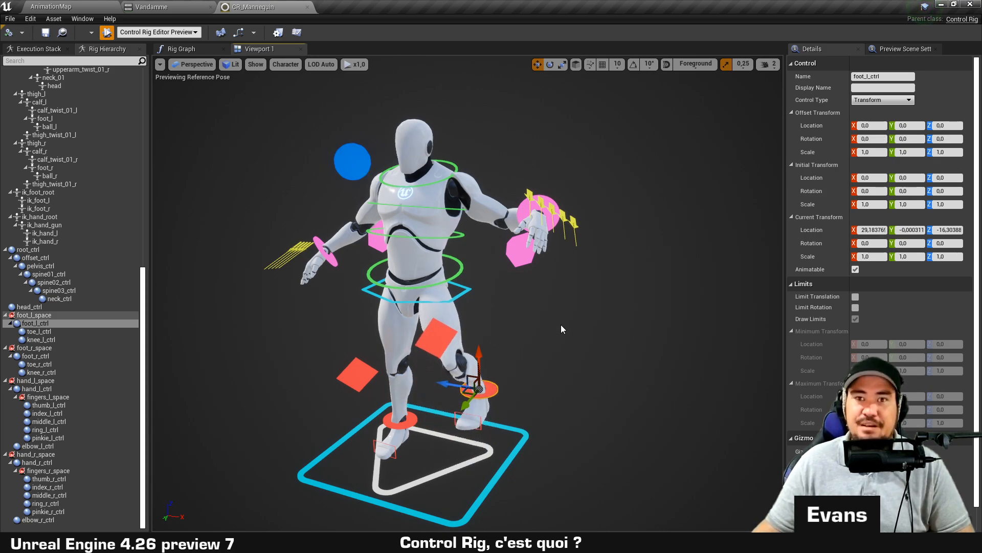
pyautogui.click(581, 331)
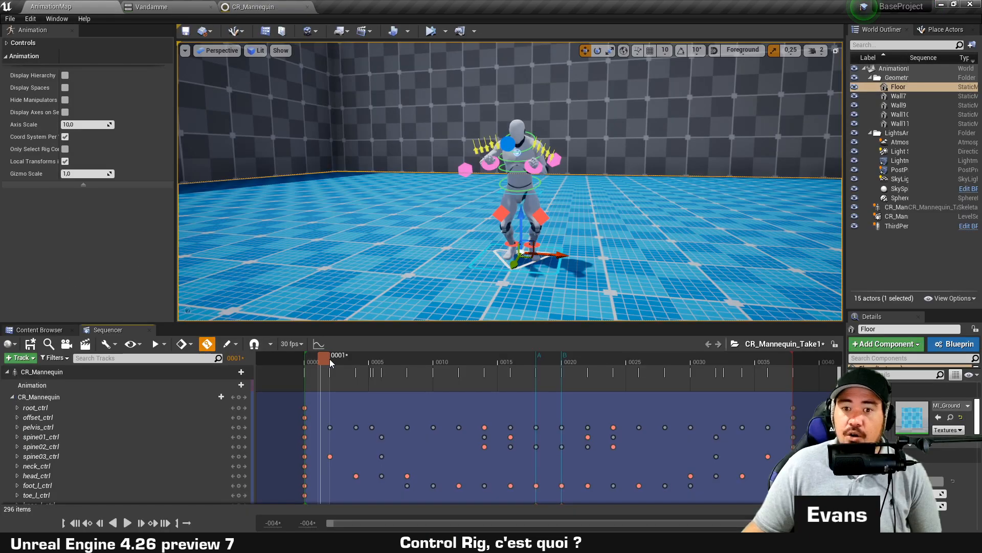
# Scrub the CR_Mannequin_Take1 sequence to frame 14 and open the Vandamme animation asset from the ControlRig folder.
pyautogui.moveTo(330, 359); pyautogui.dragTo(492, 363)
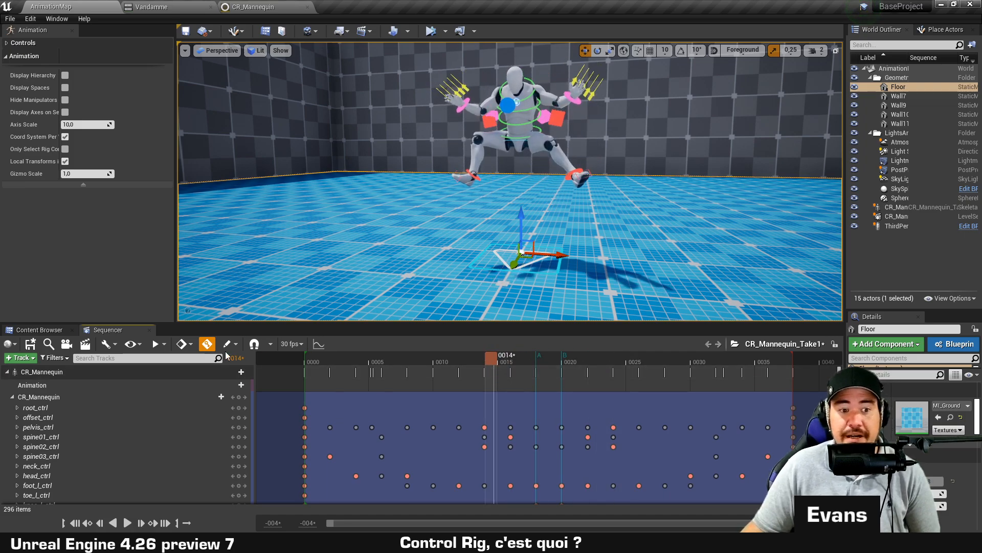
pyautogui.click(39, 330)
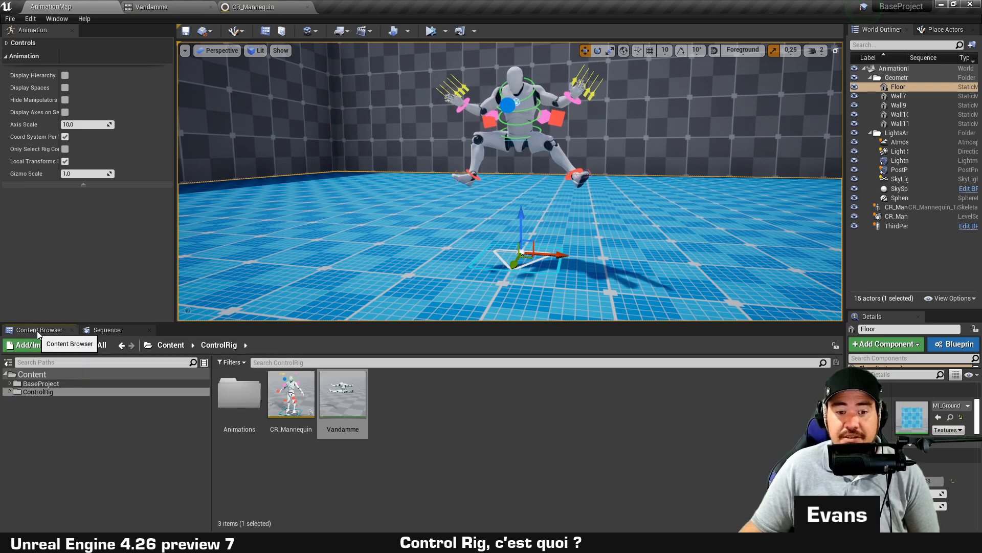
pyautogui.doubleClick(348, 385)
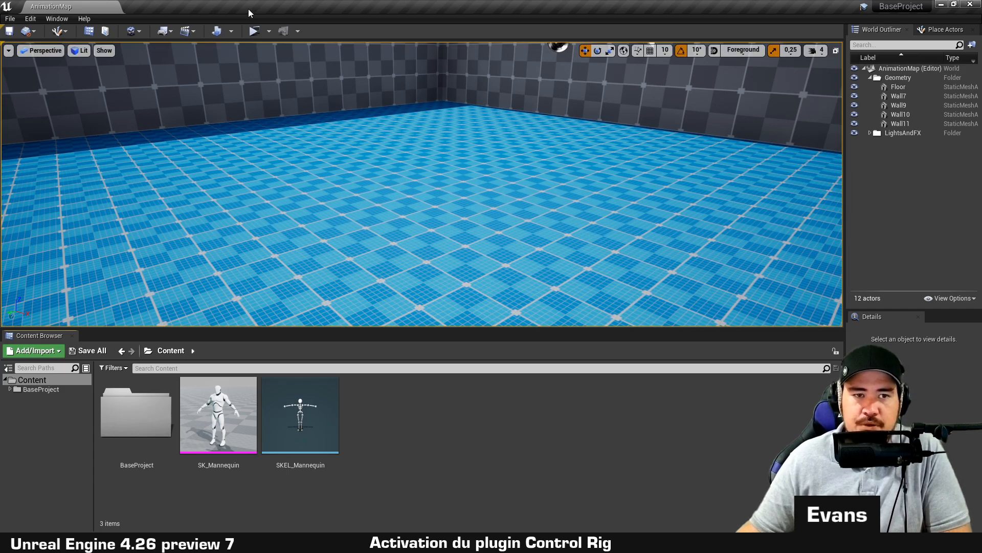
# Enable the built-in Control Rig animation plugin despite its beta status, and restart the editor to apply it.
pyautogui.click(30, 18)
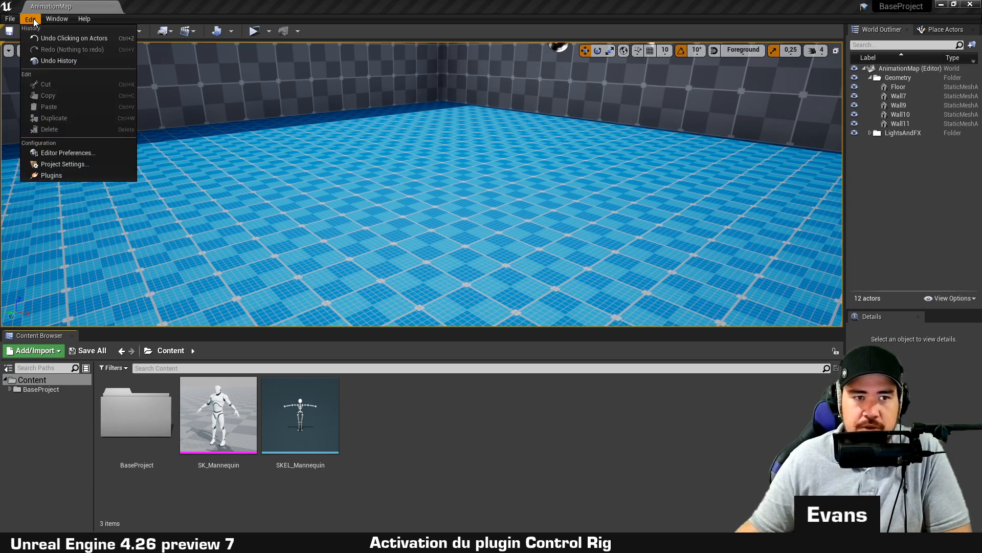
pyautogui.click(72, 176)
pyautogui.click(195, 232)
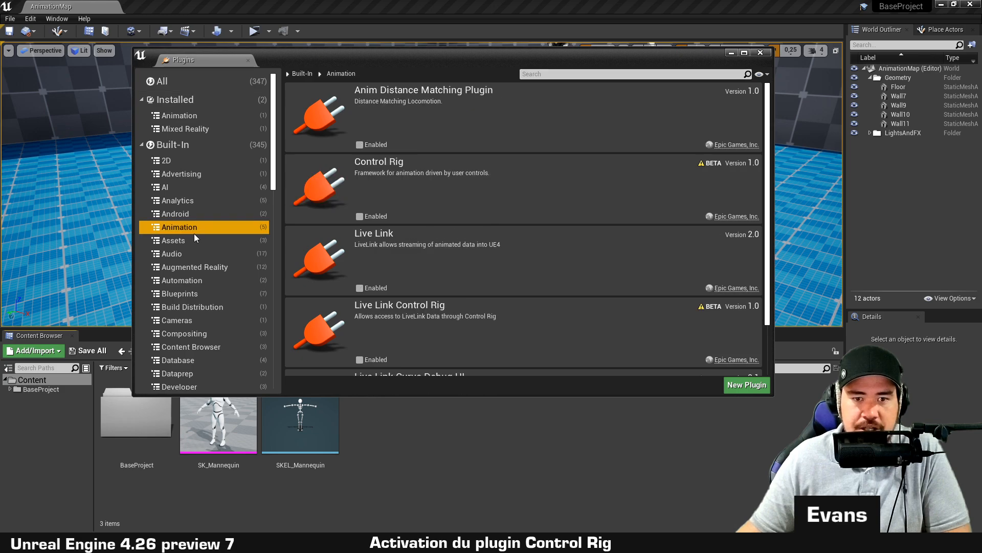
pyautogui.click(360, 216)
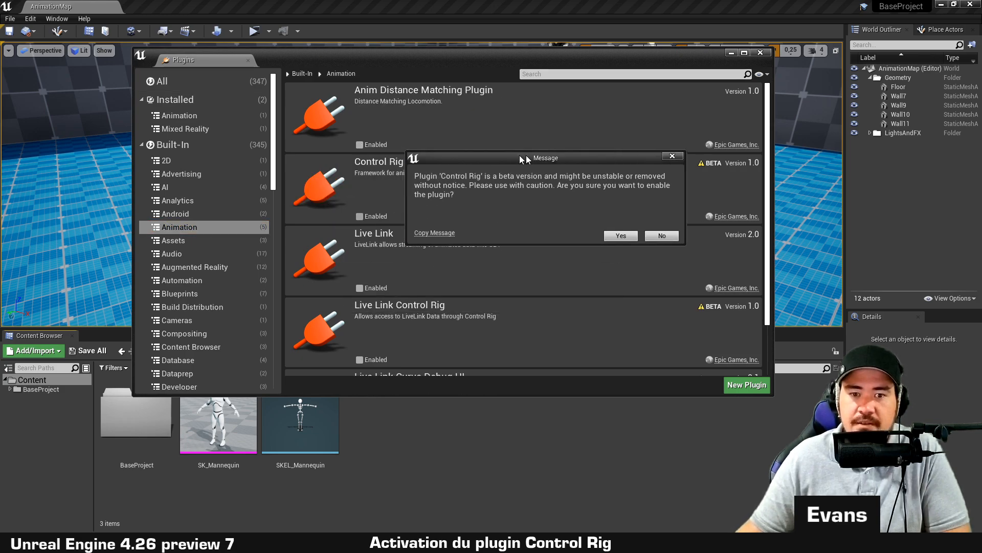
pyautogui.moveTo(522, 159); pyautogui.dragTo(469, 180)
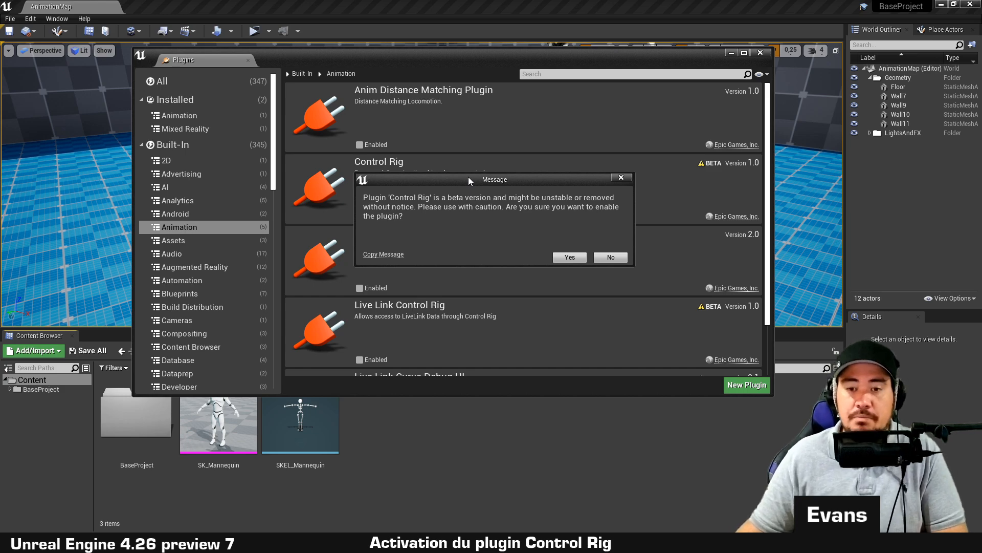
pyautogui.click(566, 258)
pyautogui.click(568, 257)
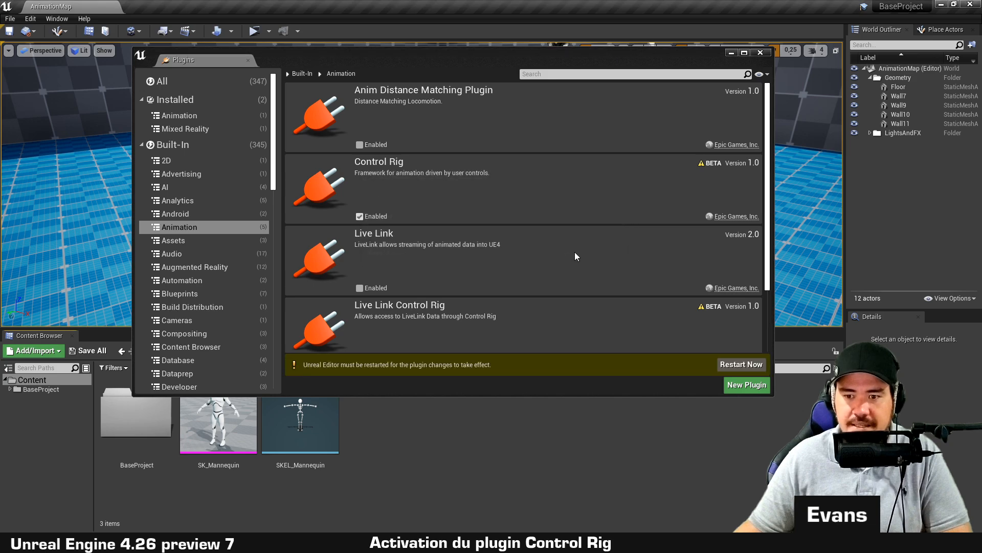
pyautogui.click(741, 364)
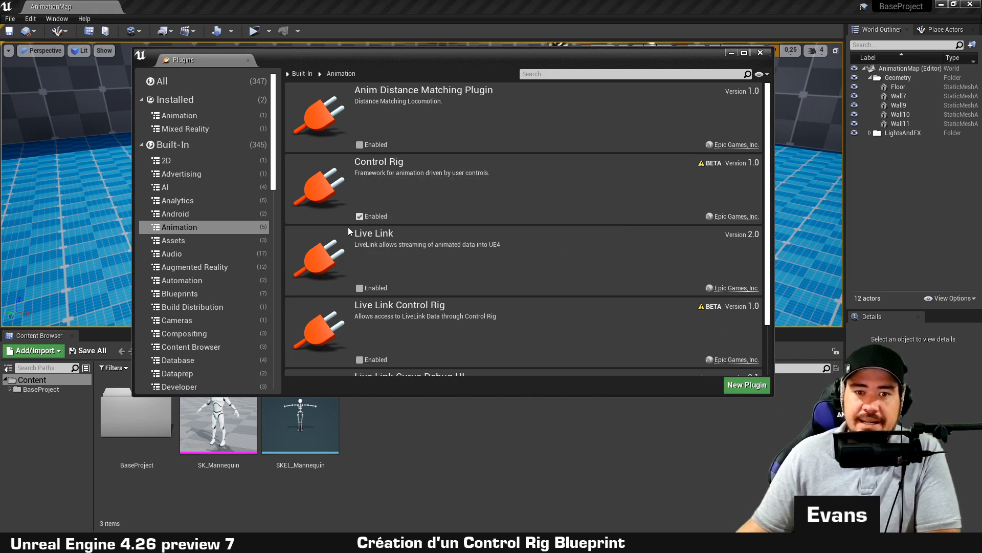
pyautogui.click(761, 53)
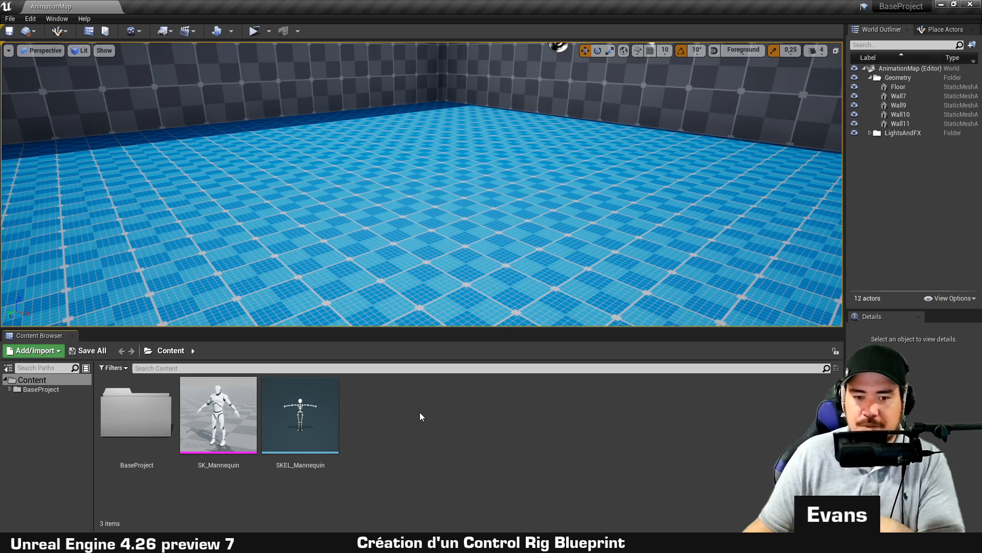
pyautogui.rightClick(406, 413)
pyautogui.moveTo(440, 256)
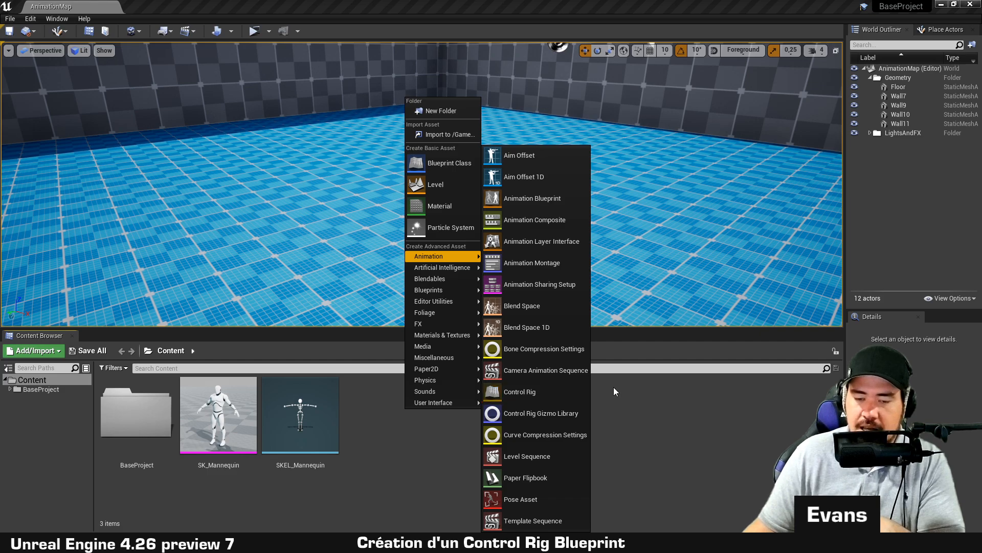
pyautogui.click(697, 398)
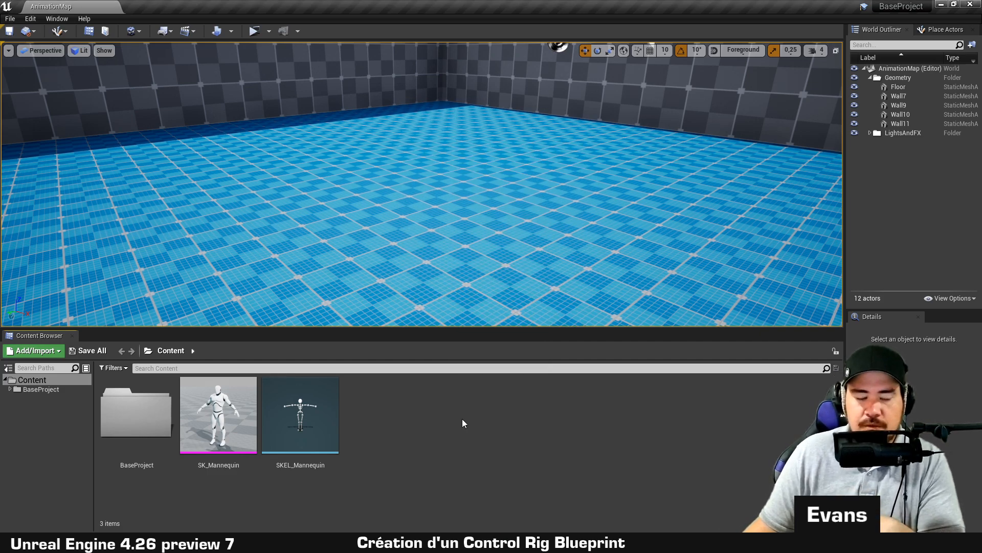
# Create a Control Rig from the SK_Mannequin skeletal mesh and name it CR_Mannequin.
pyautogui.click(231, 461)
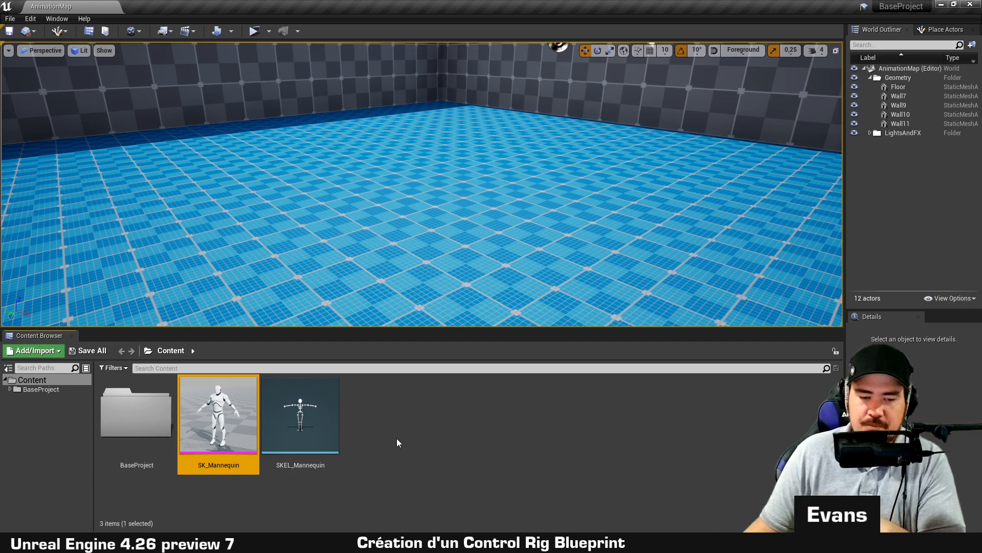
pyautogui.rightClick(229, 377)
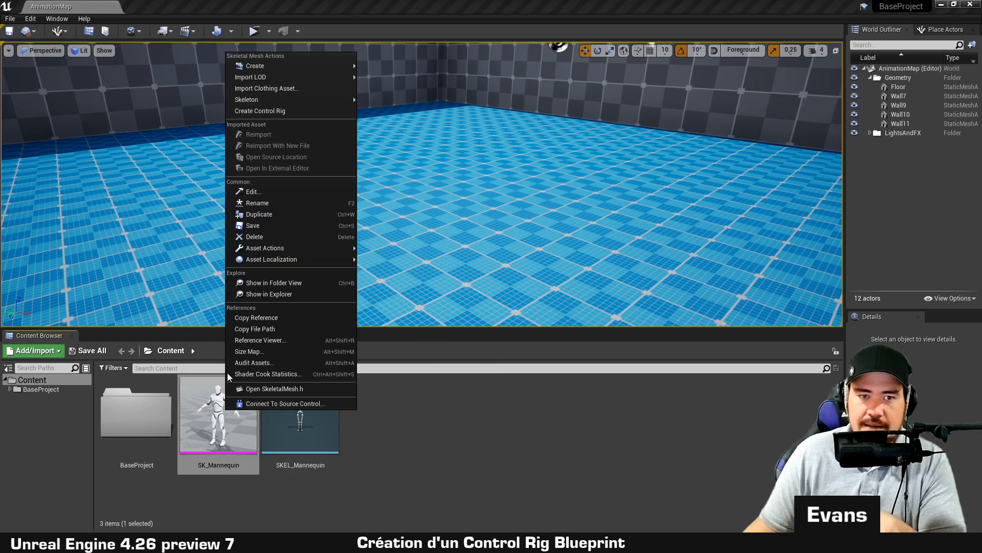
pyautogui.click(270, 111)
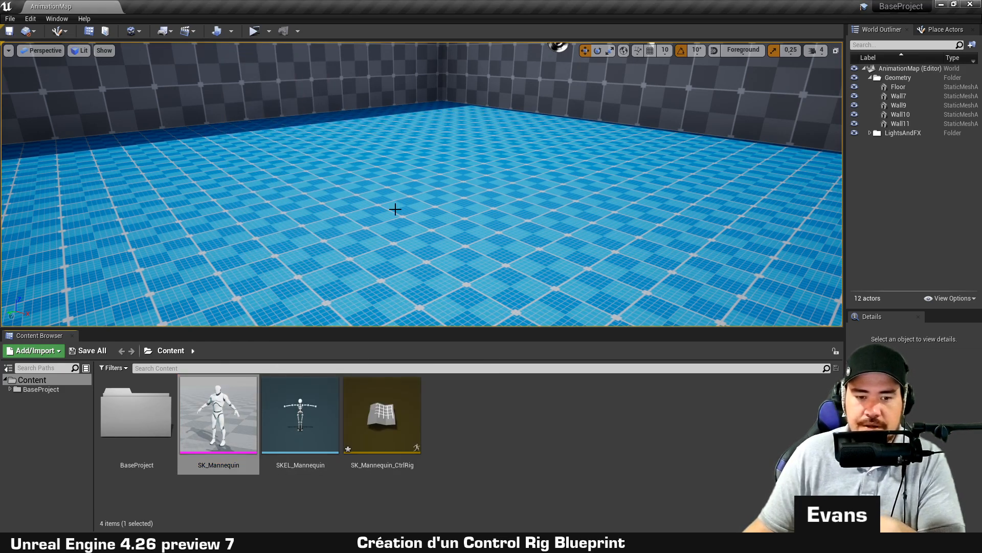
pyautogui.click(385, 406)
pyautogui.press('F2')
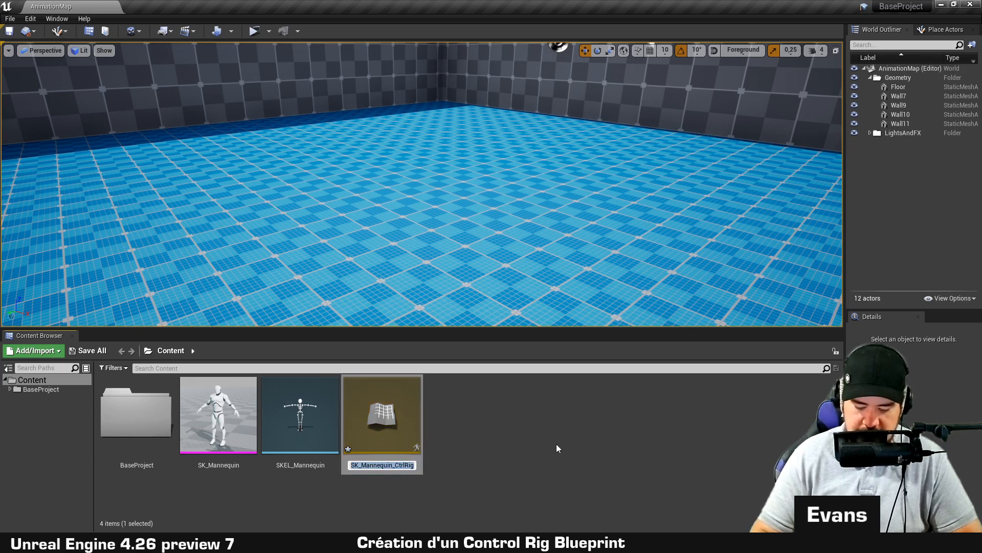
pyautogui.write('CR_Mannequin')
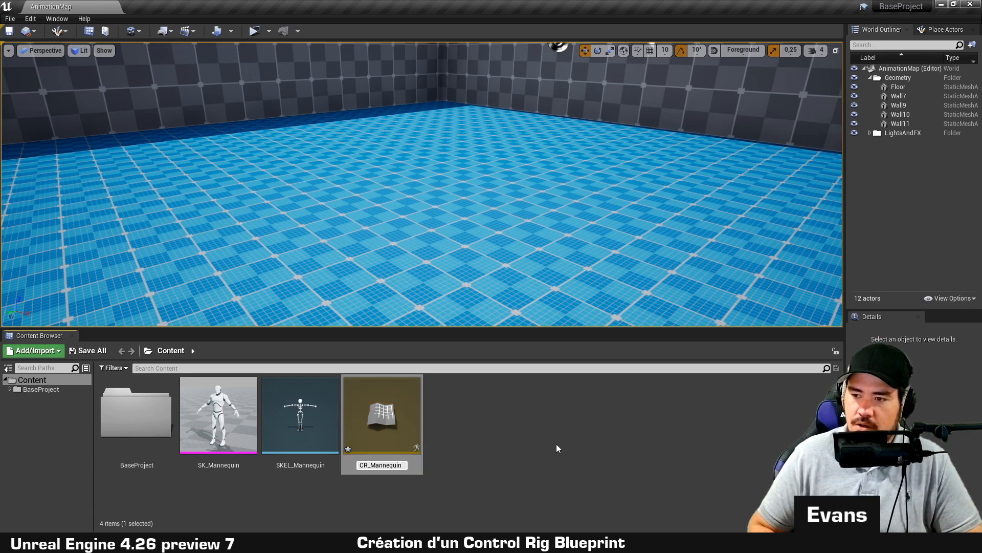
pyautogui.press('Return')
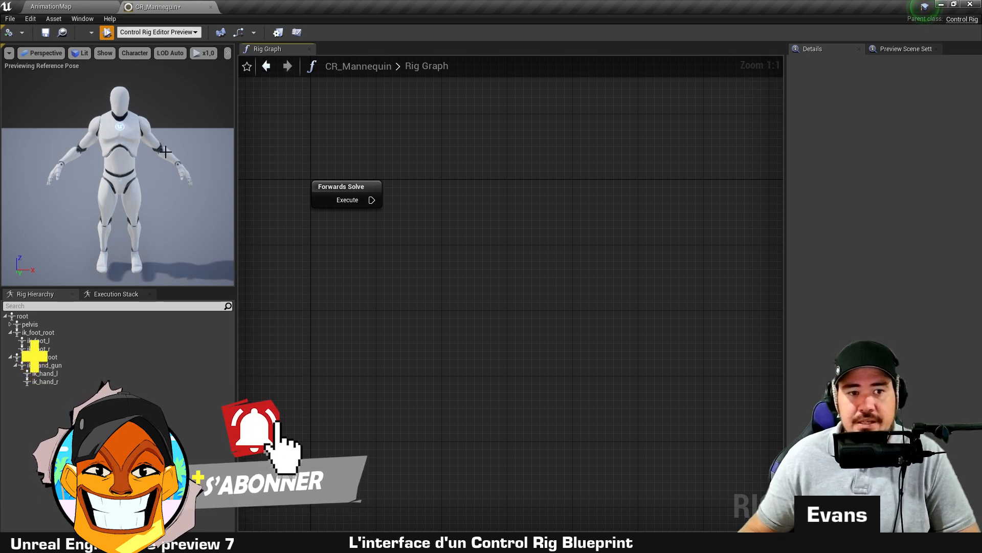
pyautogui.moveTo(157, 99); pyautogui.dragTo(159, 109, button='middle')
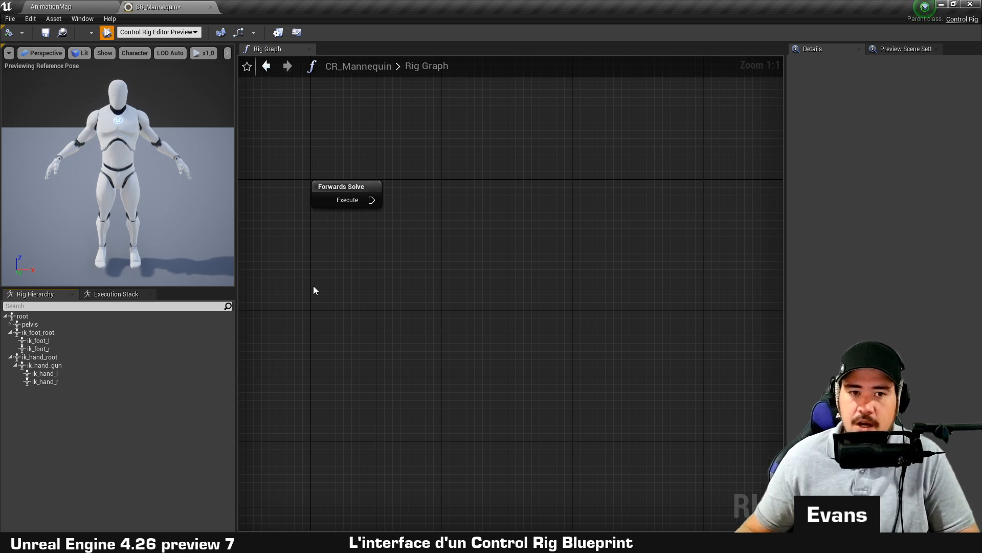
pyautogui.moveTo(337, 292); pyautogui.dragTo(585, 137)
pyautogui.moveTo(606, 121); pyautogui.dragTo(591, 182, button='right')
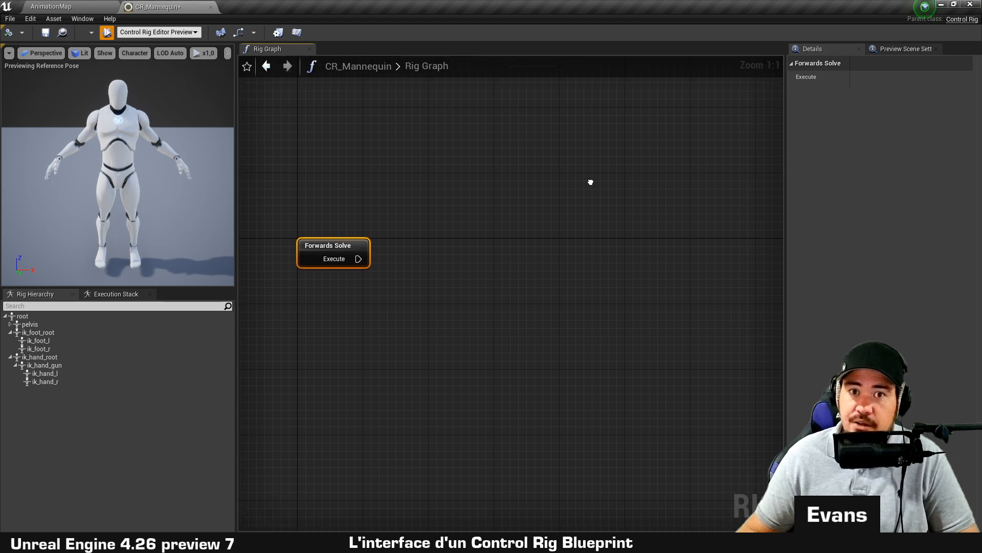
pyautogui.click(591, 183)
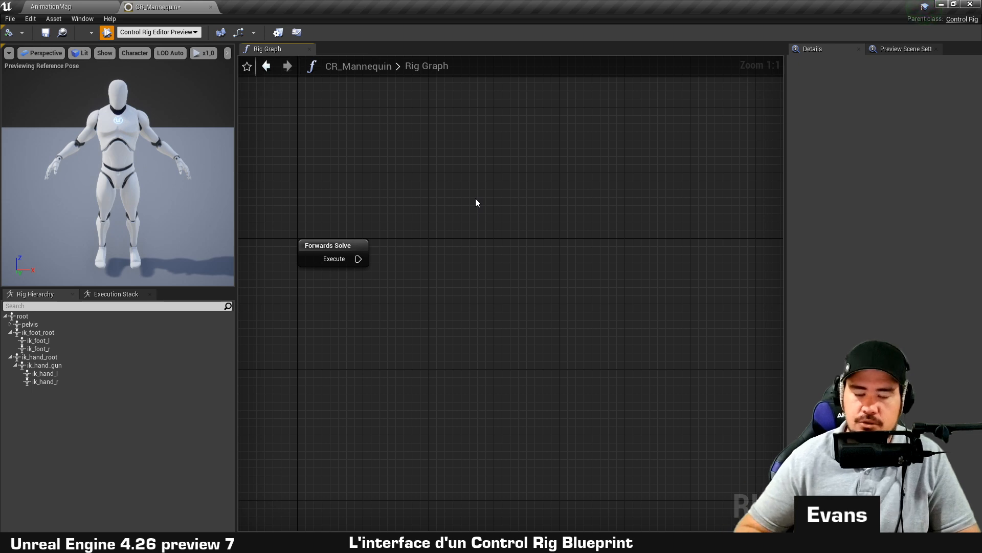
# Add a Transform Constraint node connected to the Forwards Solve execution output, place it beside that node, and compile the rig.
pyautogui.moveTo(476, 202); pyautogui.dragTo(423, 198, button='right')
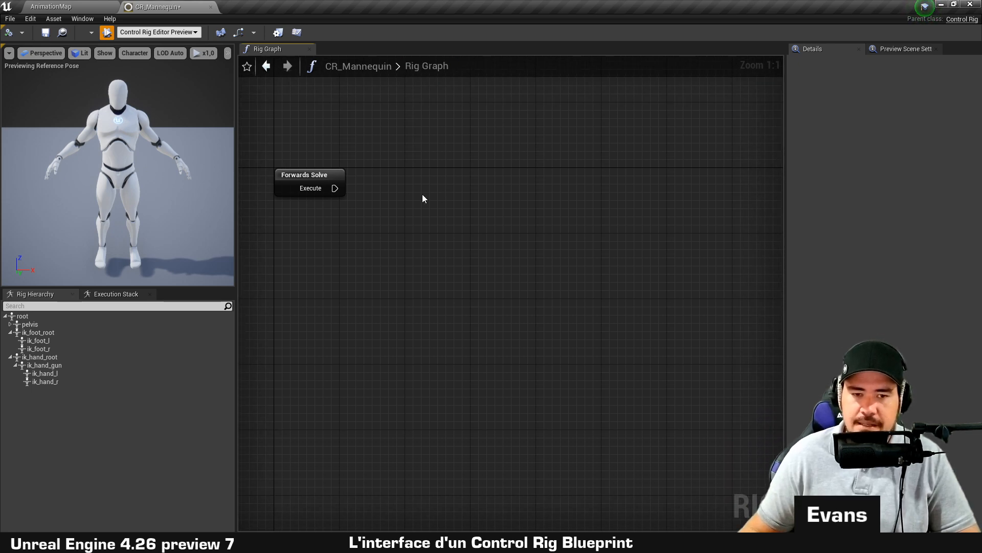
pyautogui.moveTo(336, 188); pyautogui.dragTo(501, 160)
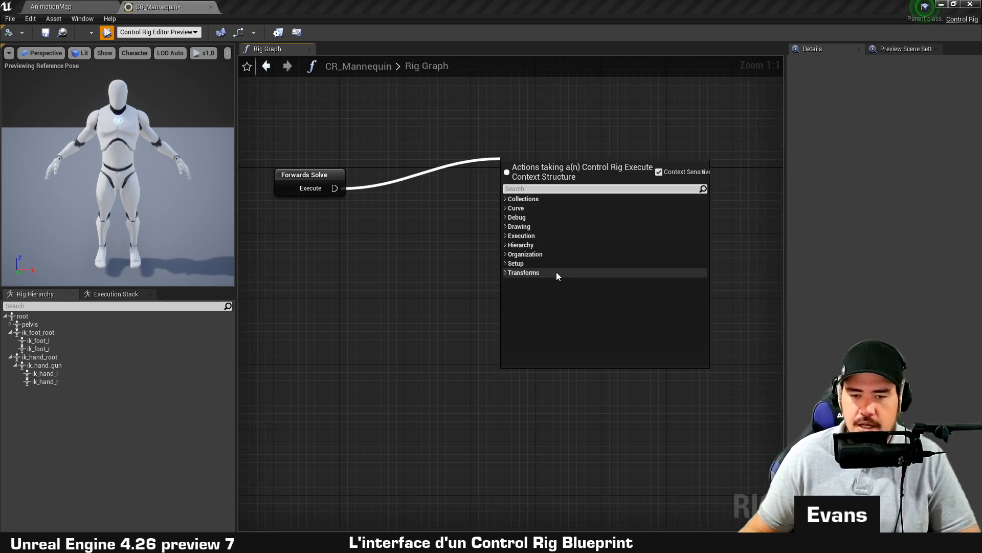
pyautogui.click(556, 274)
pyautogui.click(563, 282)
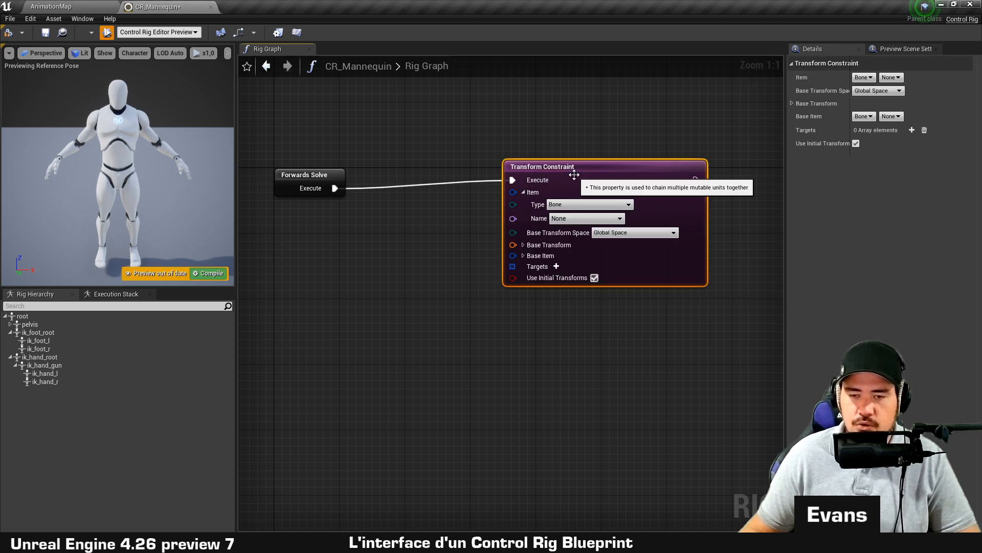
pyautogui.moveTo(574, 175); pyautogui.dragTo(451, 184)
pyautogui.click(218, 273)
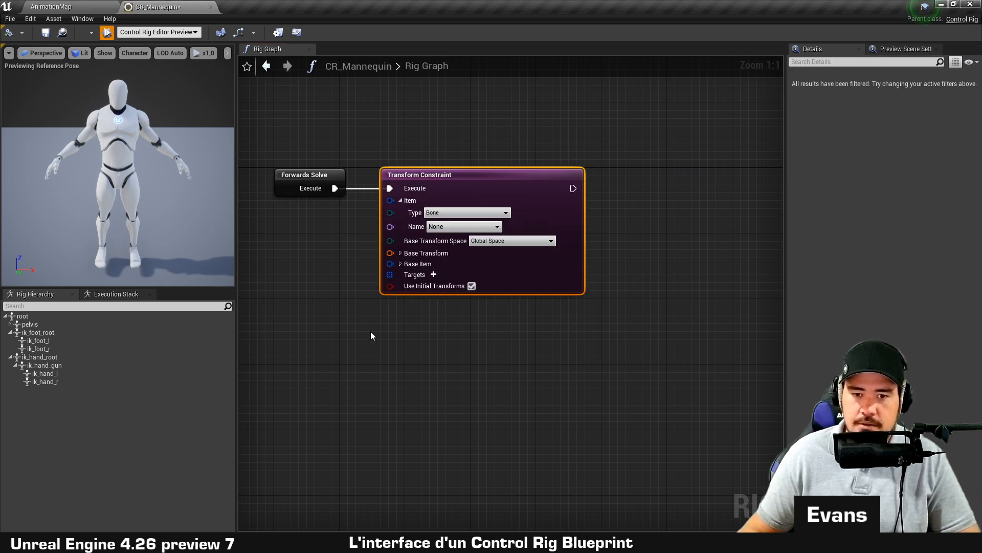
pyautogui.moveTo(397, 344); pyautogui.dragTo(551, 101)
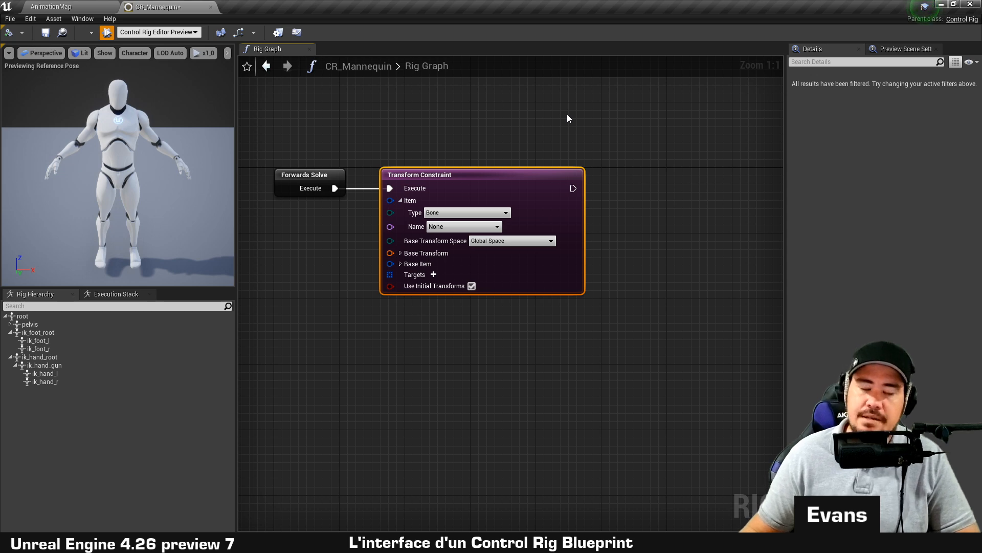
pyautogui.click(591, 104)
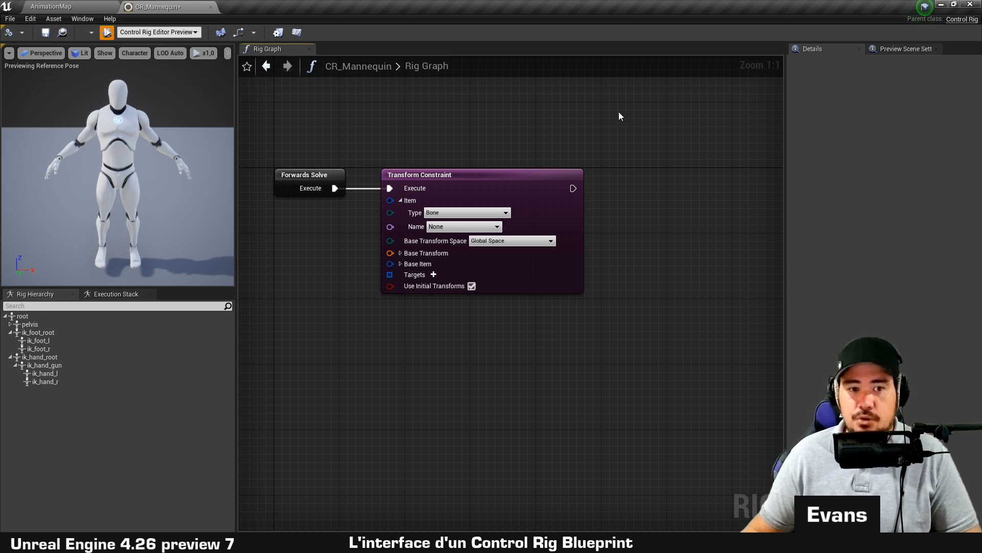
# Examine the Execution Stack entries and match them to the Forwards Solve and Transform Constraint nodes in the graph.
pyautogui.click(115, 294)
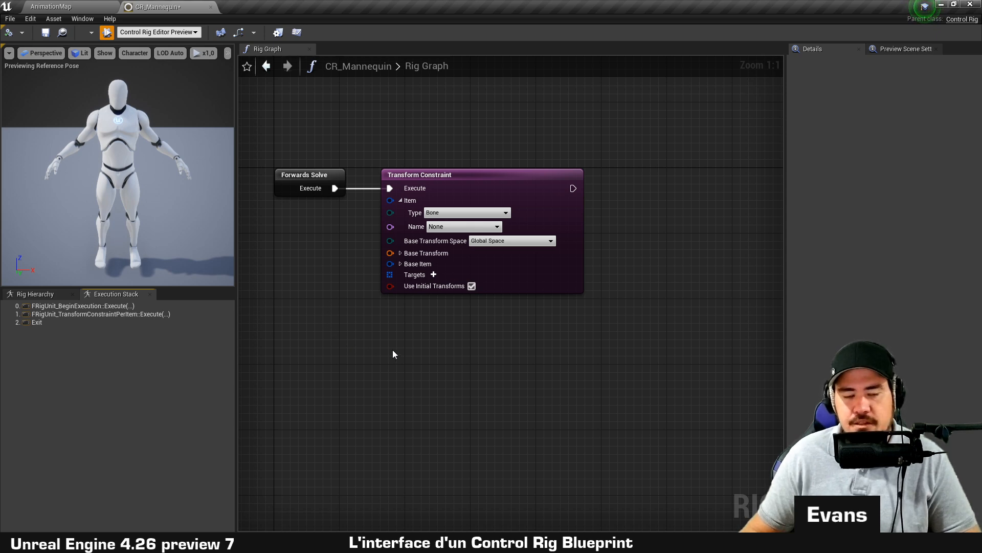
pyautogui.moveTo(430, 339); pyautogui.dragTo(697, 141)
pyautogui.moveTo(697, 141); pyautogui.dragTo(677, 167, button='right')
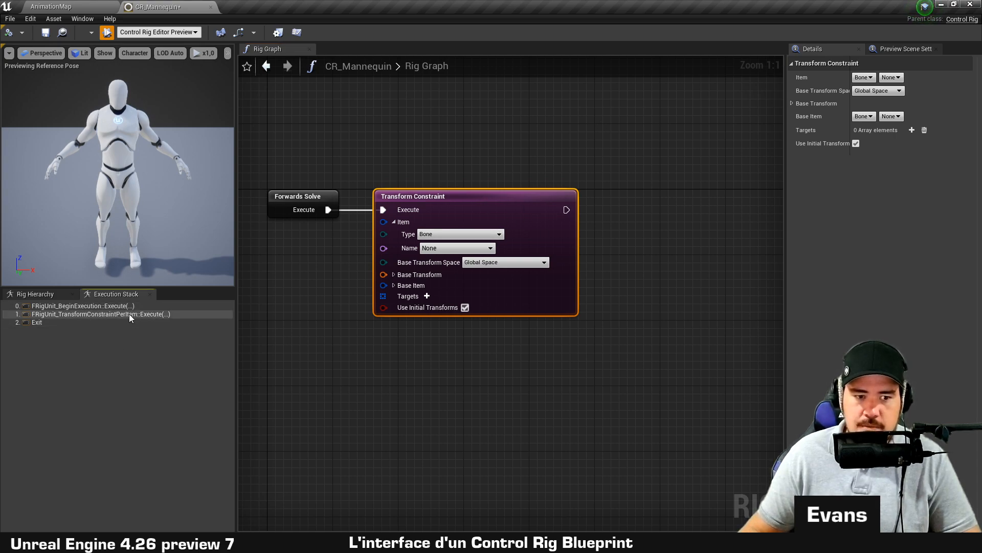
pyautogui.click(151, 305)
pyautogui.moveTo(271, 265); pyautogui.dragTo(318, 124)
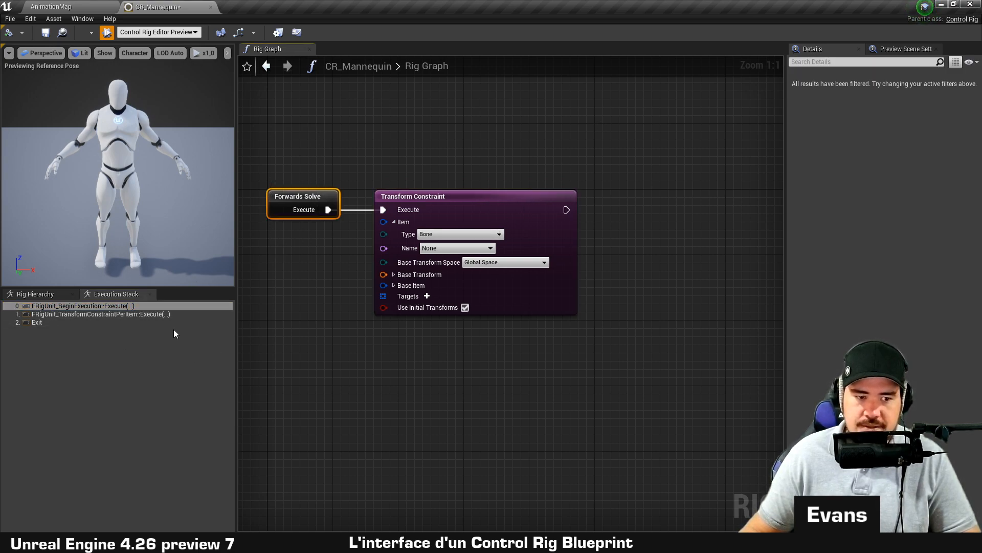
pyautogui.click(137, 314)
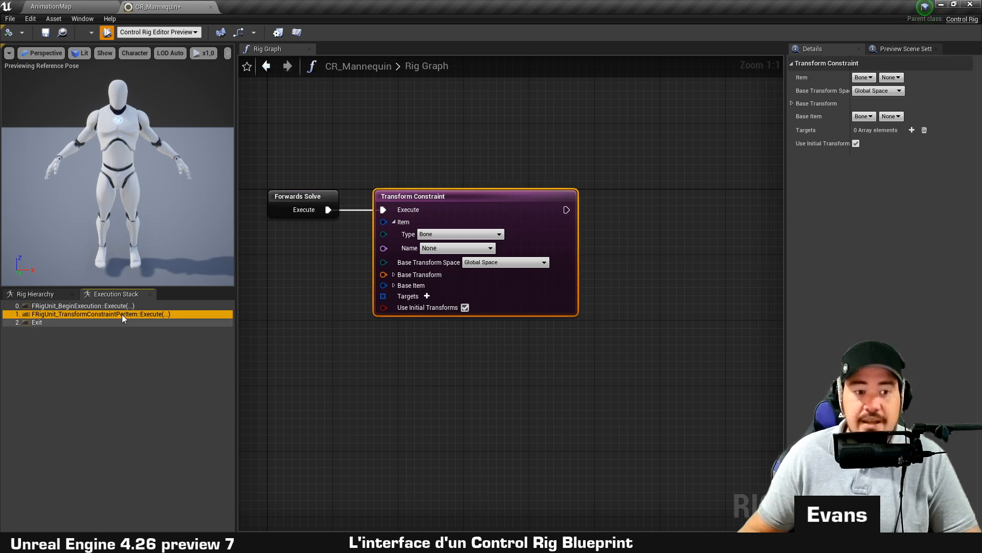
pyautogui.click(394, 412)
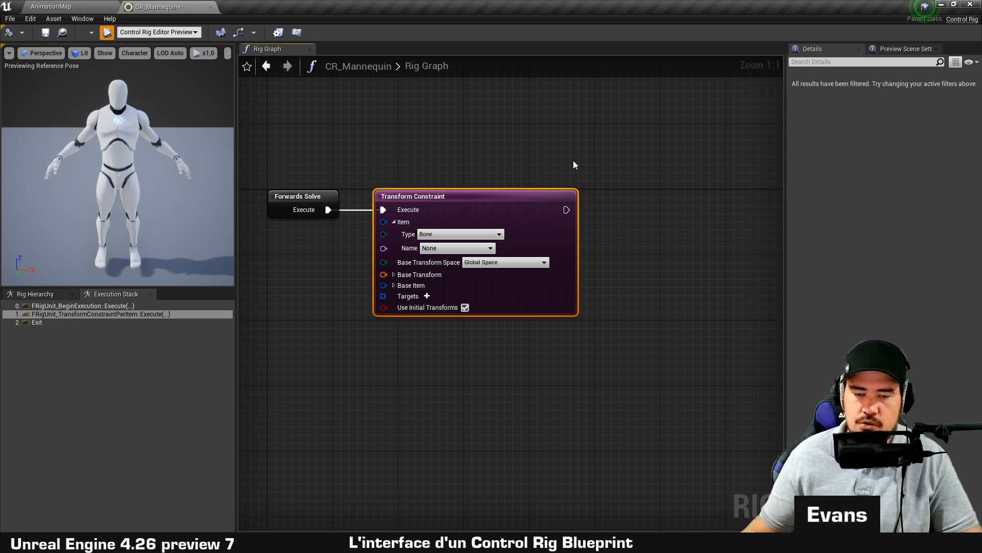
pyautogui.click(608, 116)
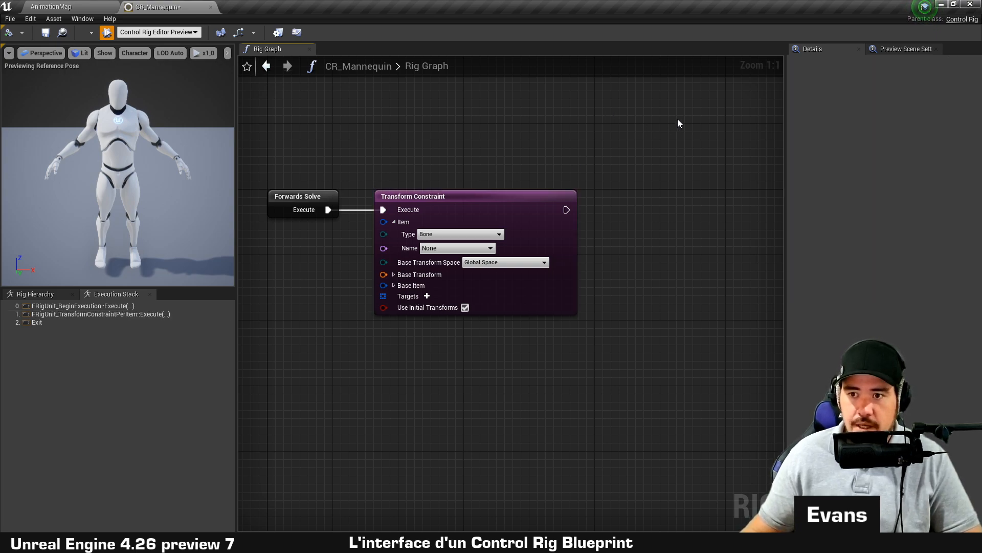
# Open the node Palette and add a For Loop node from the Execution category below the Transform Constraint node.
pyautogui.moveTo(655, 125); pyautogui.dragTo(656, 141, button='right')
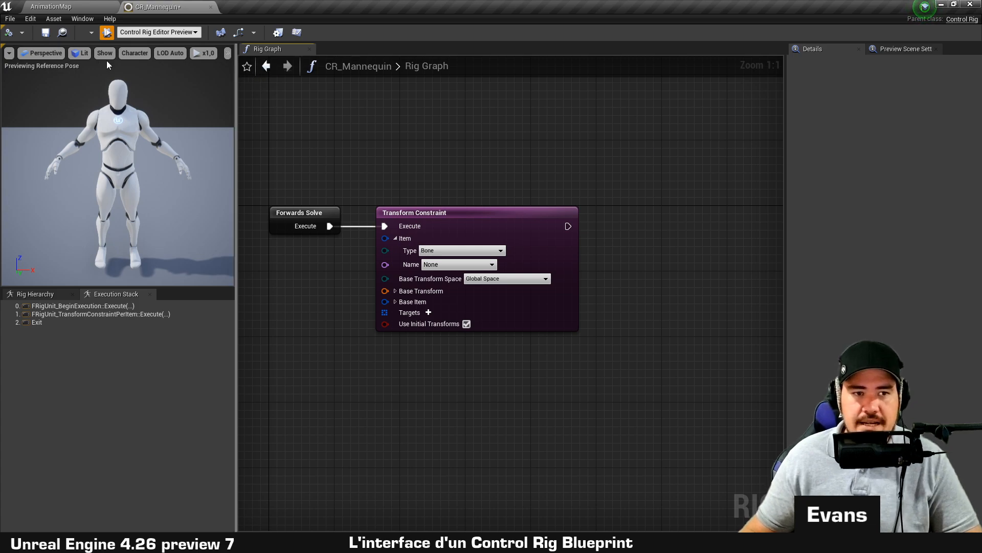
pyautogui.click(83, 18)
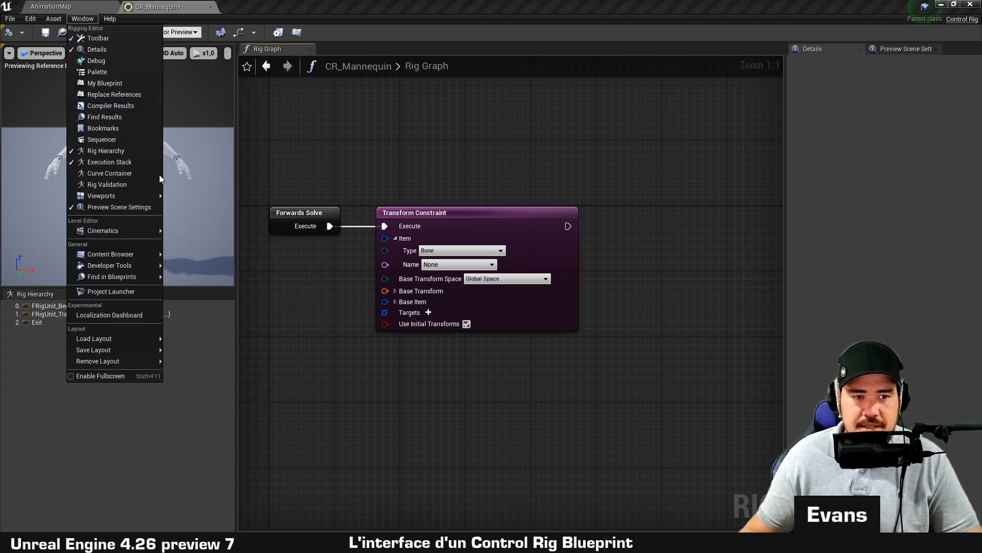
pyautogui.click(97, 72)
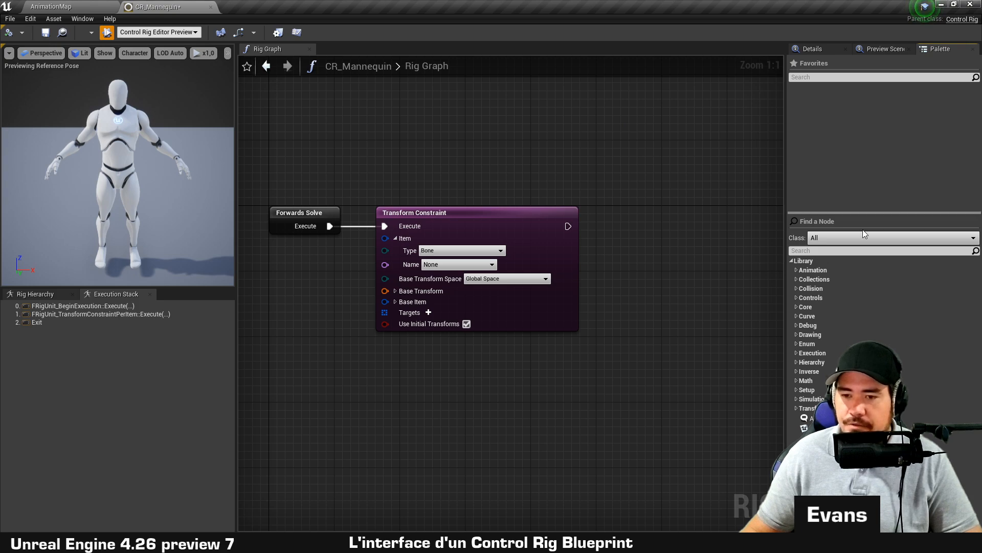
pyautogui.doubleClick(855, 307)
pyautogui.doubleClick(819, 362)
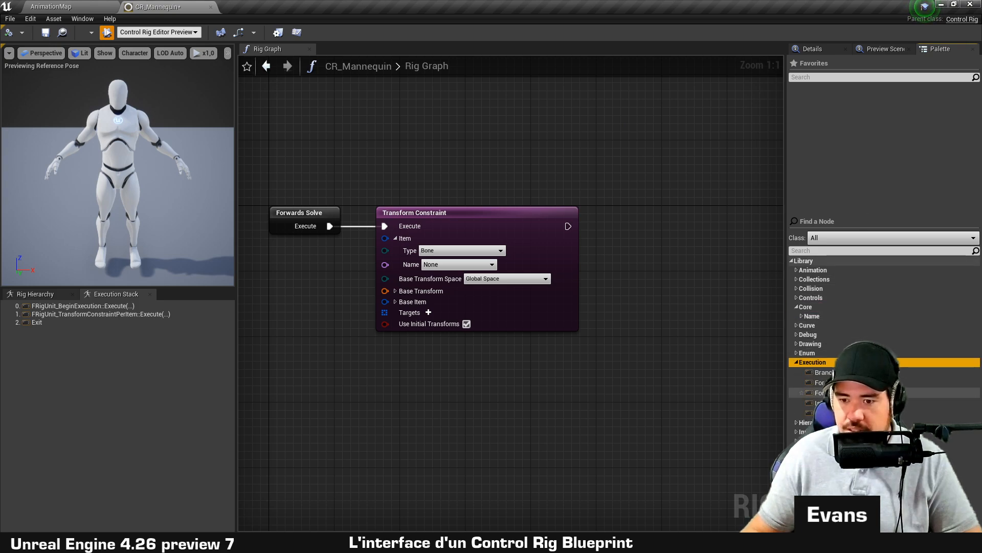
pyautogui.doubleClick(854, 353)
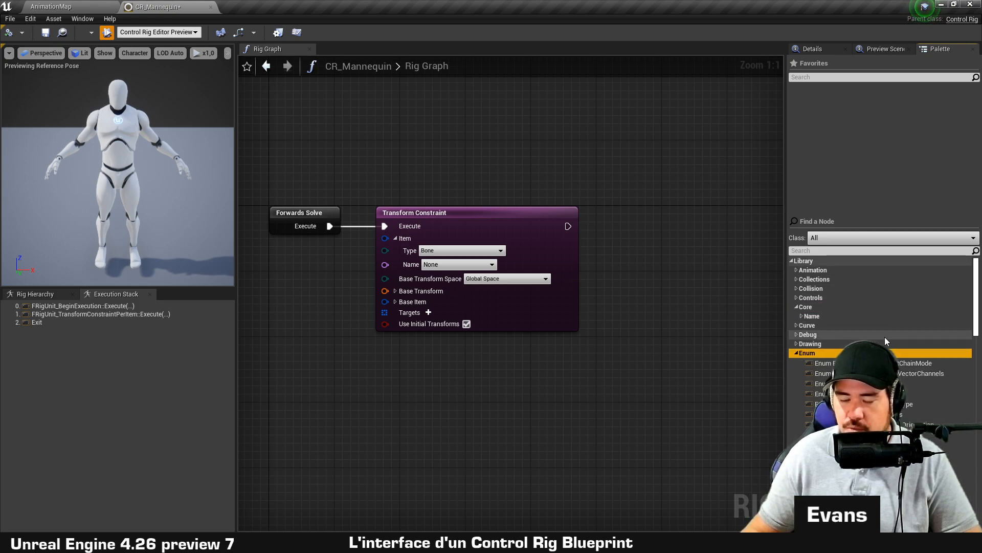
pyautogui.scroll(-7, 854, 353)
pyautogui.scroll(-6, 855, 353)
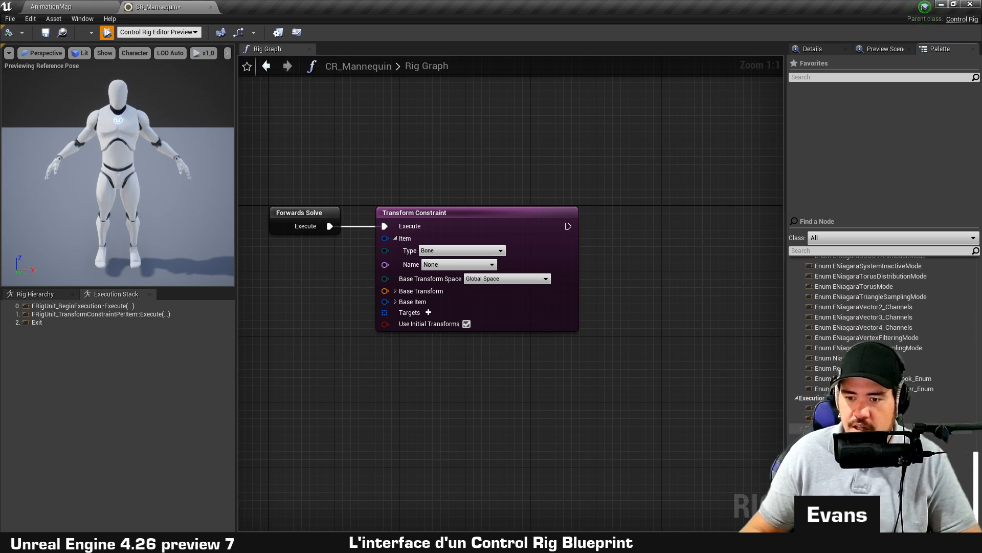
pyautogui.moveTo(829, 417); pyautogui.dragTo(409, 347)
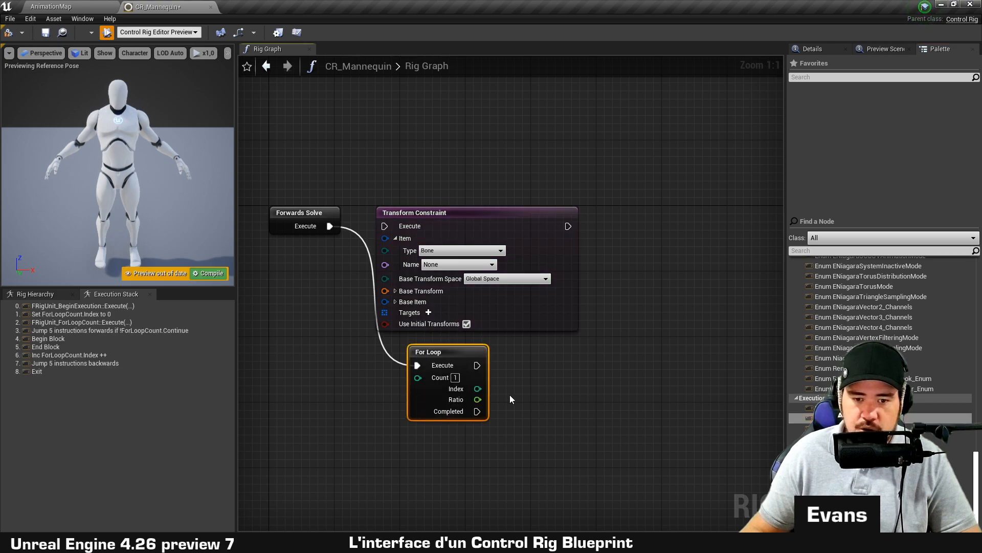
pyautogui.moveTo(424, 463); pyautogui.dragTo(604, 217)
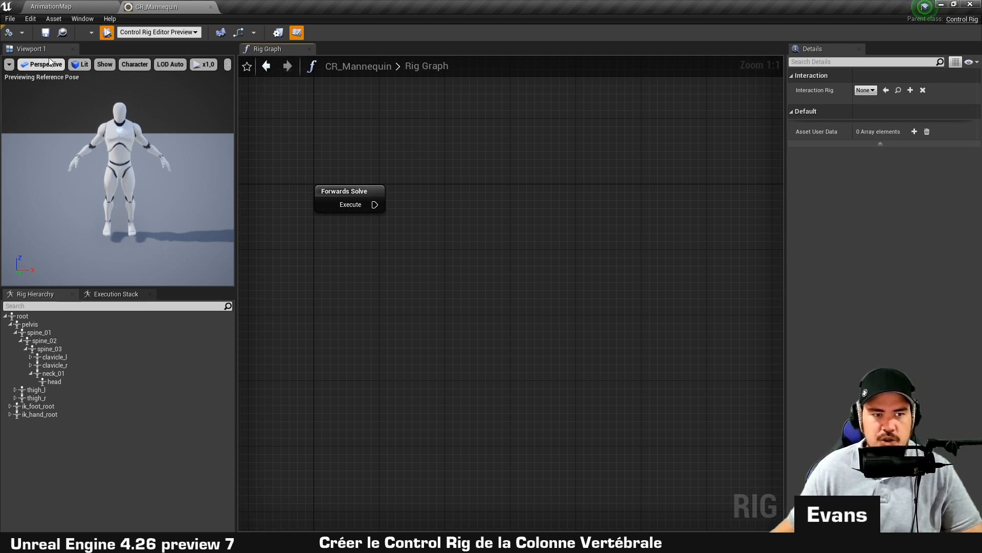
# Rearrange the editor layout by docking Viewport 1 with the Rig Graph and a narrowed Details panel beside the Rig Hierarchy.
pyautogui.moveTo(34, 49); pyautogui.dragTo(374, 49)
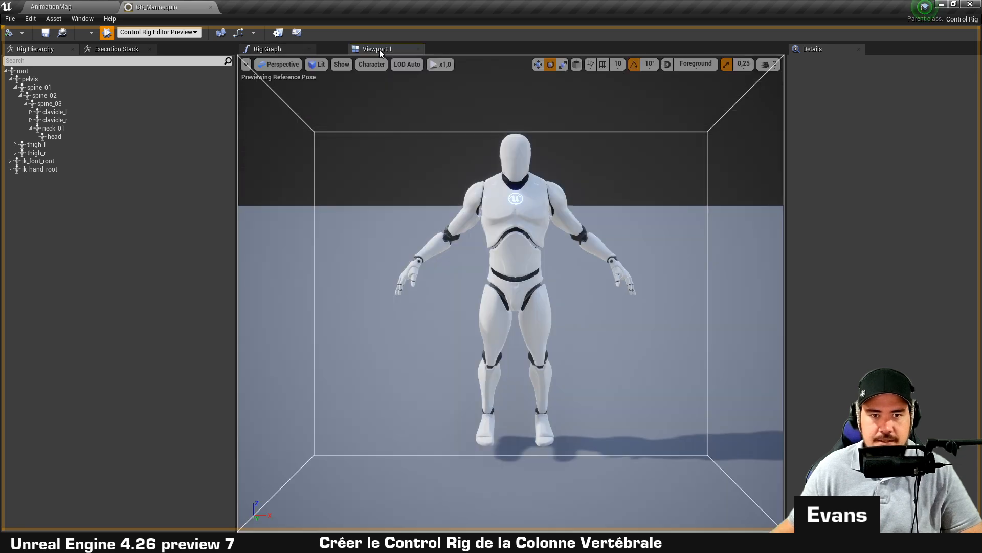
pyautogui.moveTo(816, 49); pyautogui.dragTo(258, 205)
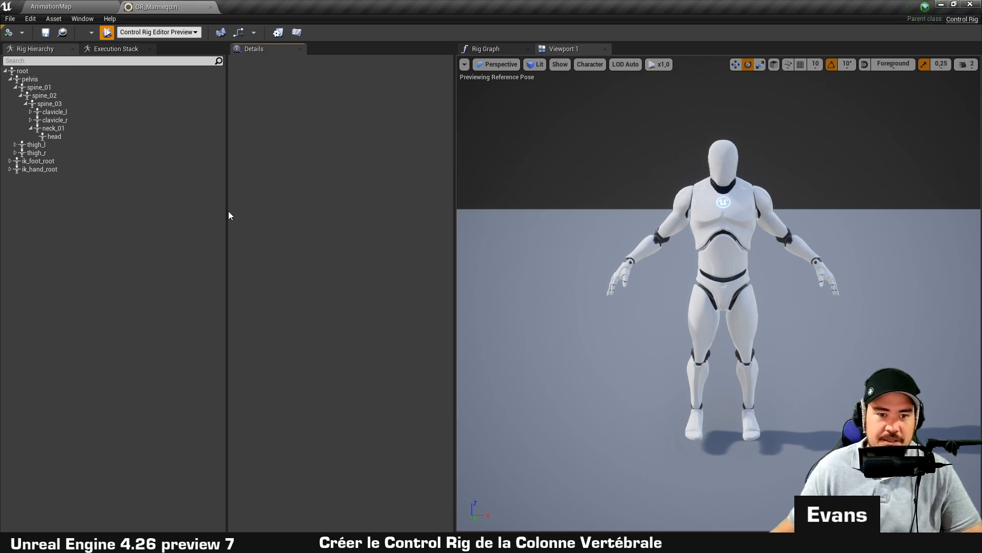
pyautogui.moveTo(225, 216); pyautogui.dragTo(180, 214)
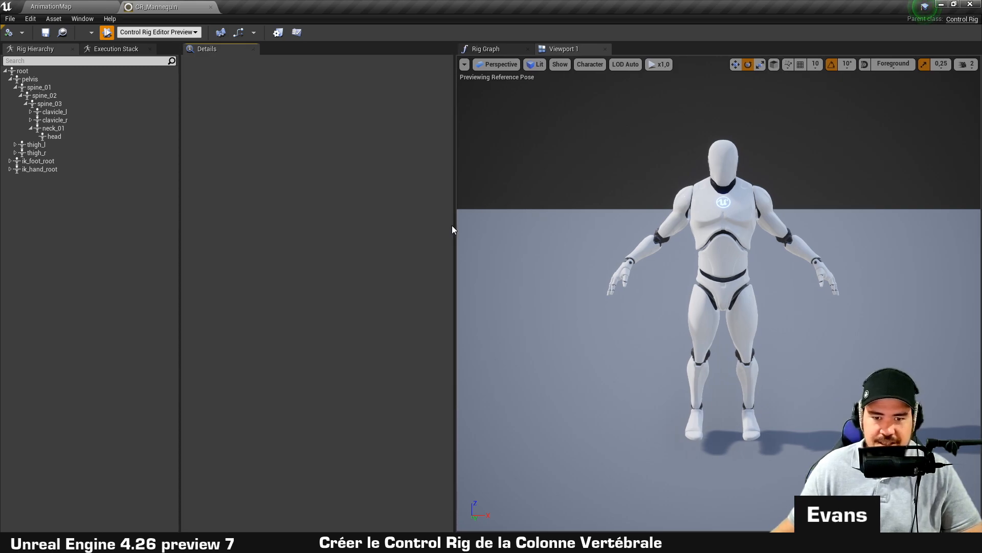
pyautogui.moveTo(454, 228); pyautogui.dragTo(364, 226)
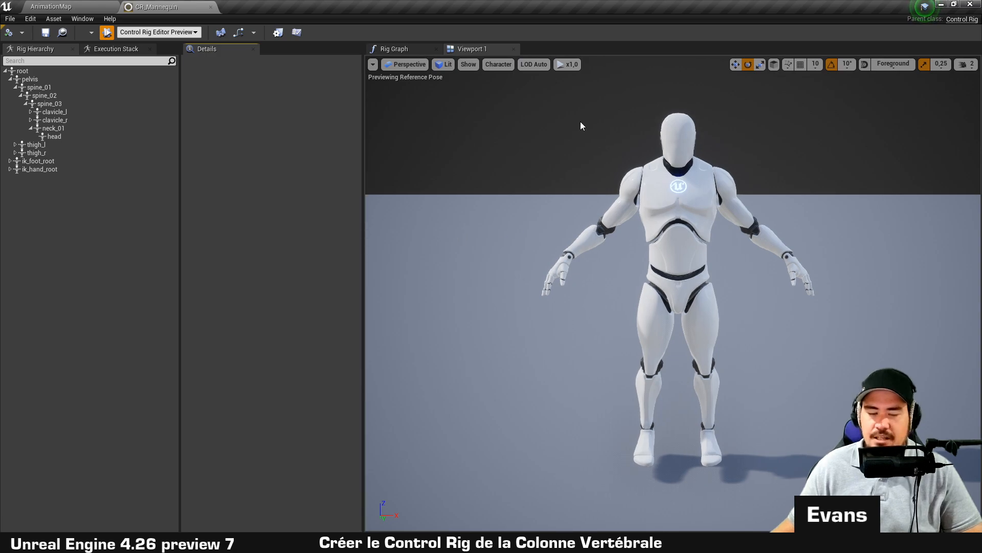
# Display the mannequin's bones in the viewport and inspect the skeleton from several angles.
pyautogui.click(499, 64)
pyautogui.moveTo(502, 112)
pyautogui.click(581, 151)
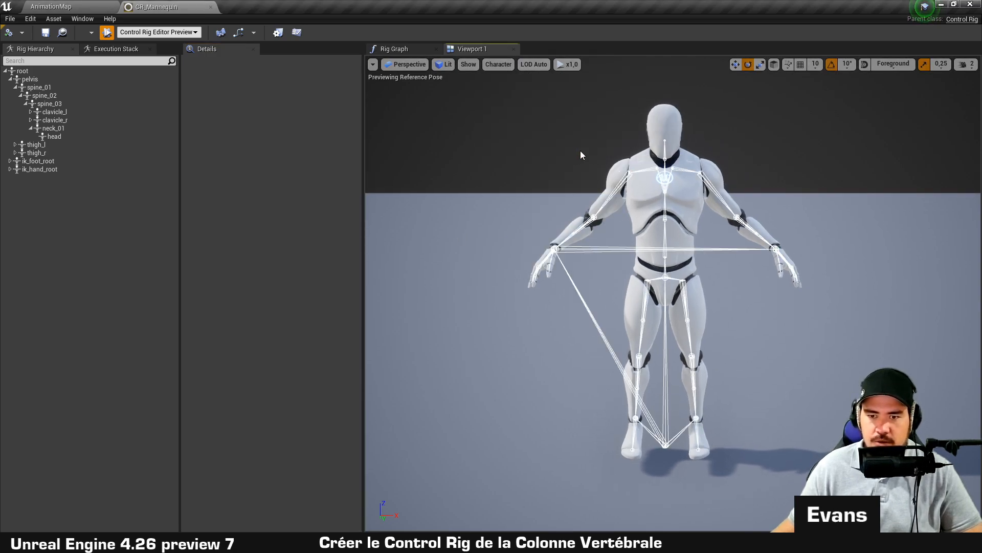
pyautogui.keyDown('alt'); pyautogui.moveTo(590, 278); pyautogui.dragTo(680, 248); pyautogui.keyUp('alt')
pyautogui.keyDown('alt'); pyautogui.moveTo(906, 320); pyautogui.dragTo(929, 321); pyautogui.keyUp('alt')
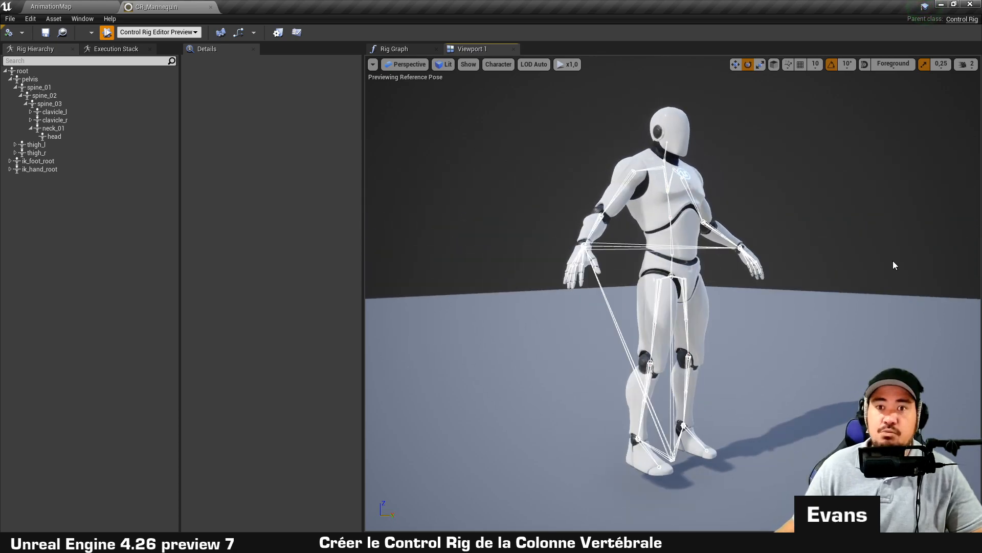
pyautogui.keyDown('alt'); pyautogui.moveTo(891, 263); pyautogui.dragTo(816, 319); pyautogui.keyUp('alt')
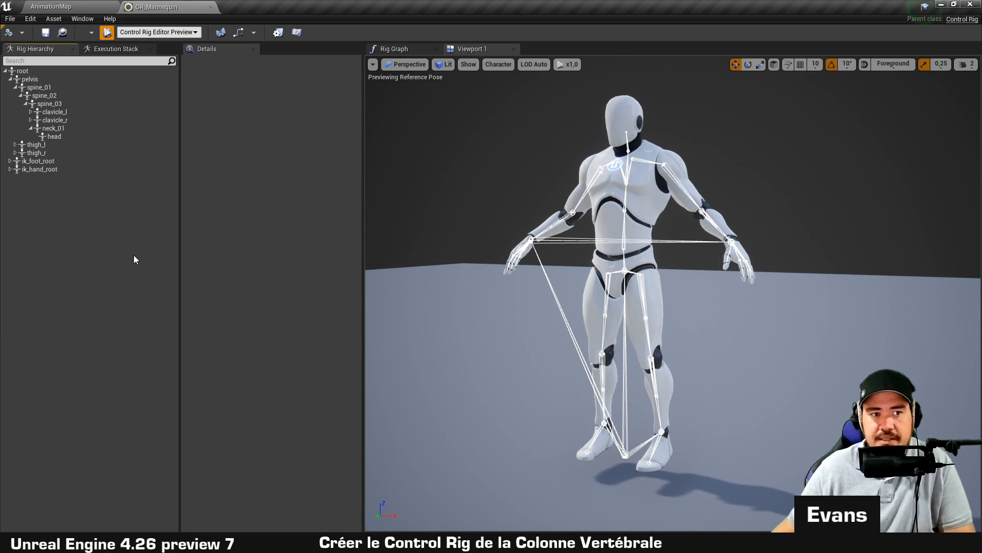
# Create a new control at the top level of the rig hierarchy and name it root_ctrl.
pyautogui.rightClick(56, 225)
pyautogui.moveTo(128, 234)
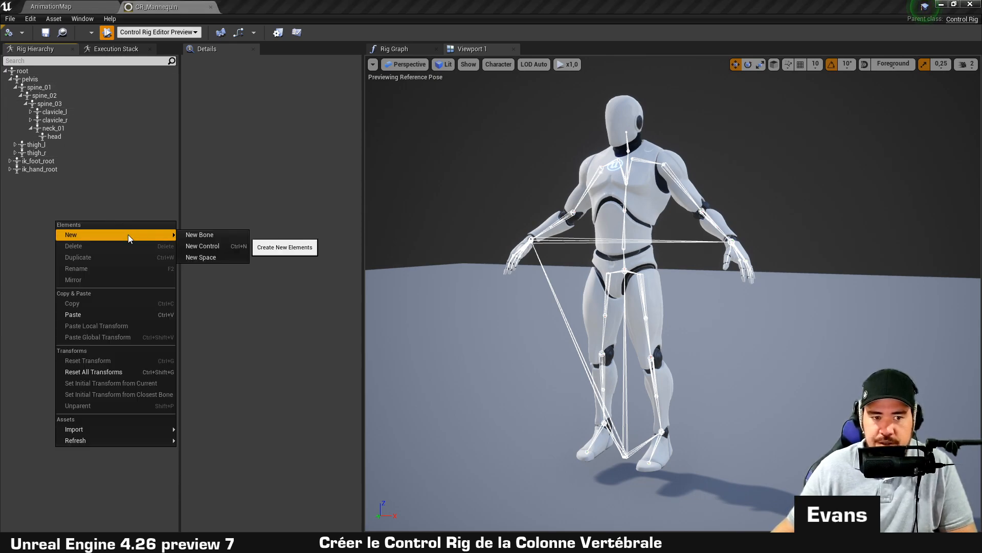
pyautogui.click(213, 245)
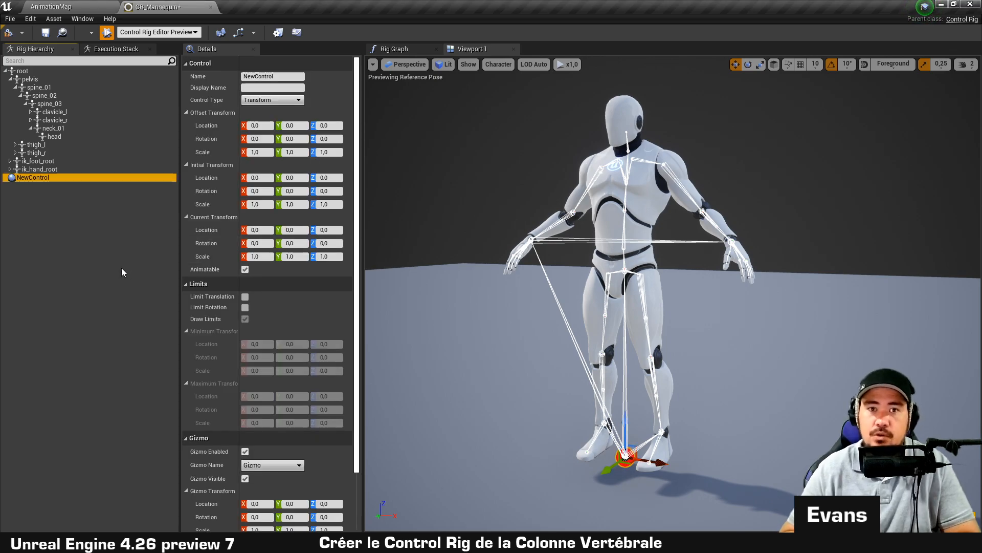
pyautogui.press('F2')
pyautogui.write('r')
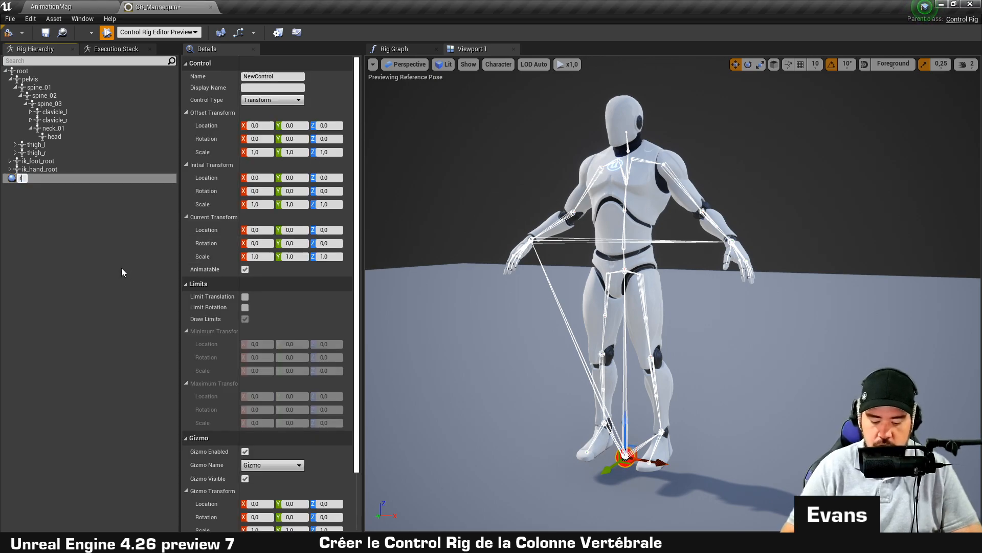
pyautogui.write('oot_ctrl')
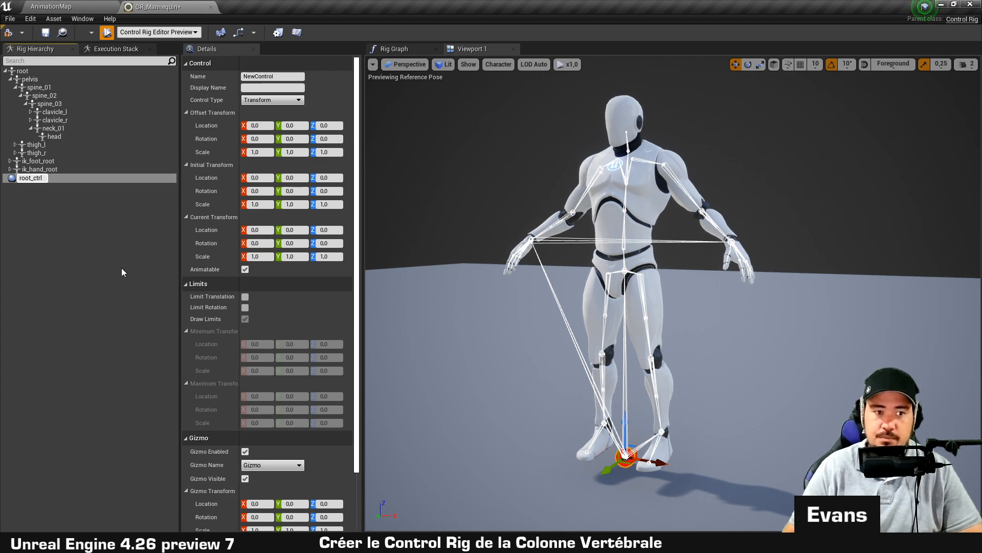
pyautogui.press('Return')
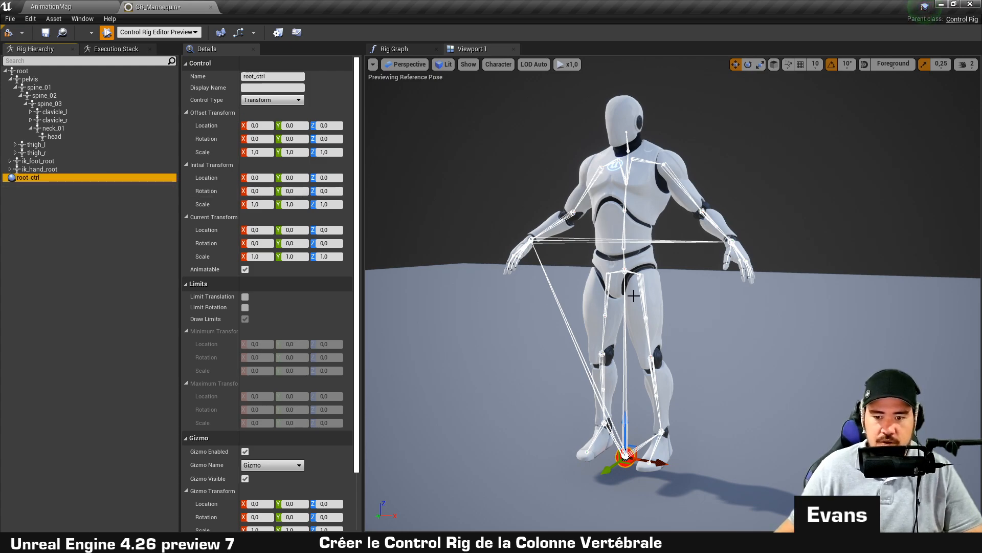
# Move root_ctrl to about -86.65 in X and 19.54 in Z, and compile the rig.
pyautogui.moveTo(631, 462); pyautogui.dragTo(499, 441)
pyautogui.moveTo(492, 405); pyautogui.dragTo(494, 357)
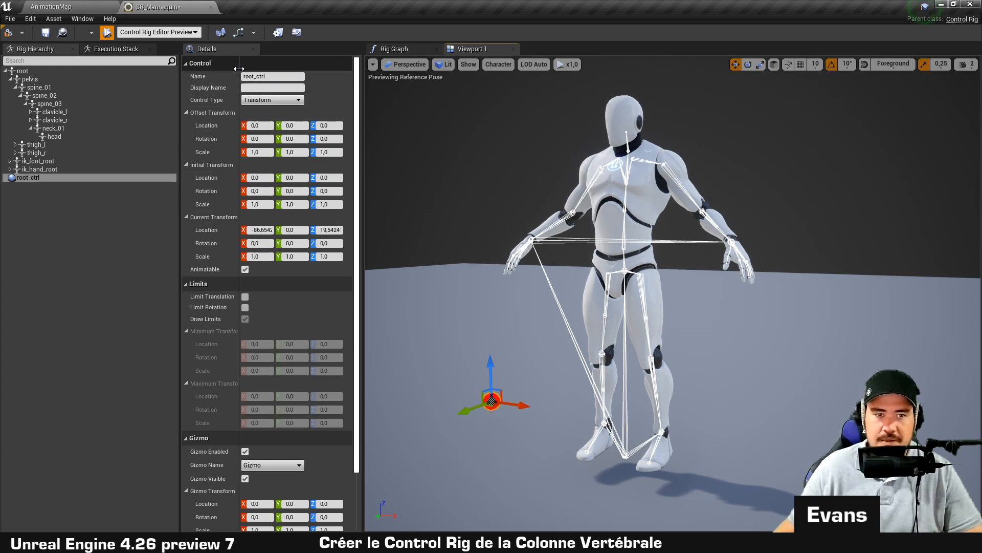
pyautogui.click(8, 33)
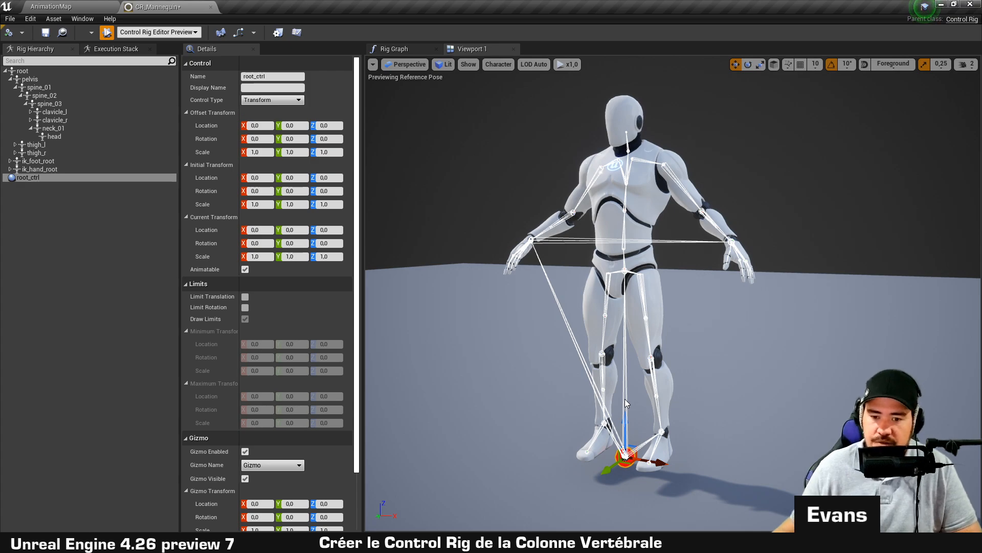
# Move root_ctrl to about -127.38 in X and 90.6 in Z, and compile the rig.
pyautogui.moveTo(664, 460); pyautogui.dragTo(469, 443)
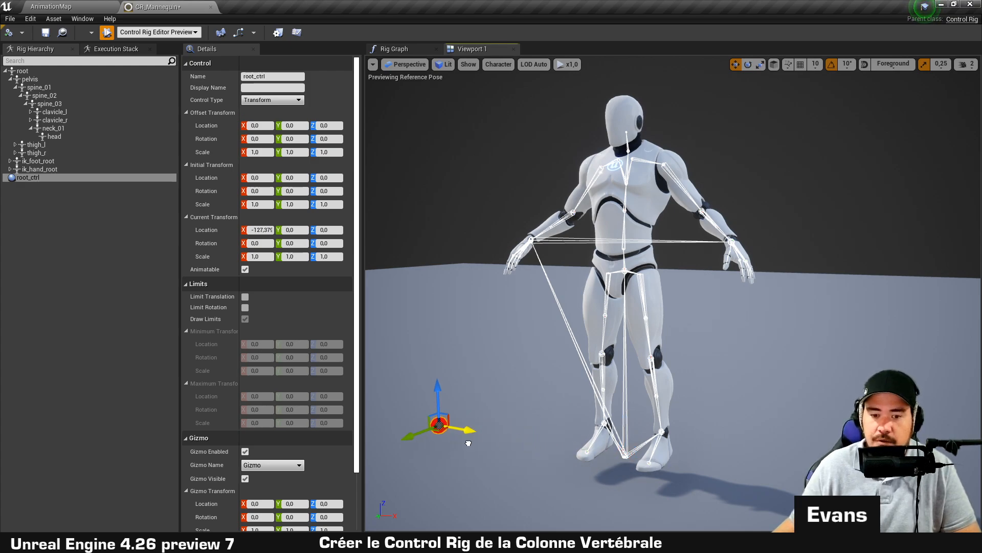
pyautogui.moveTo(438, 402); pyautogui.dragTo(498, 281)
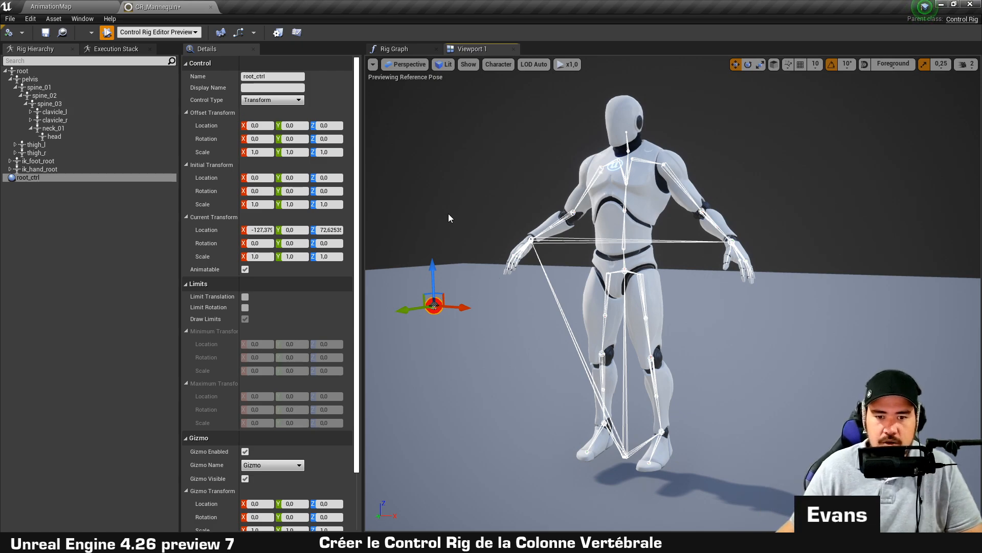
pyautogui.moveTo(433, 279); pyautogui.dragTo(433, 249)
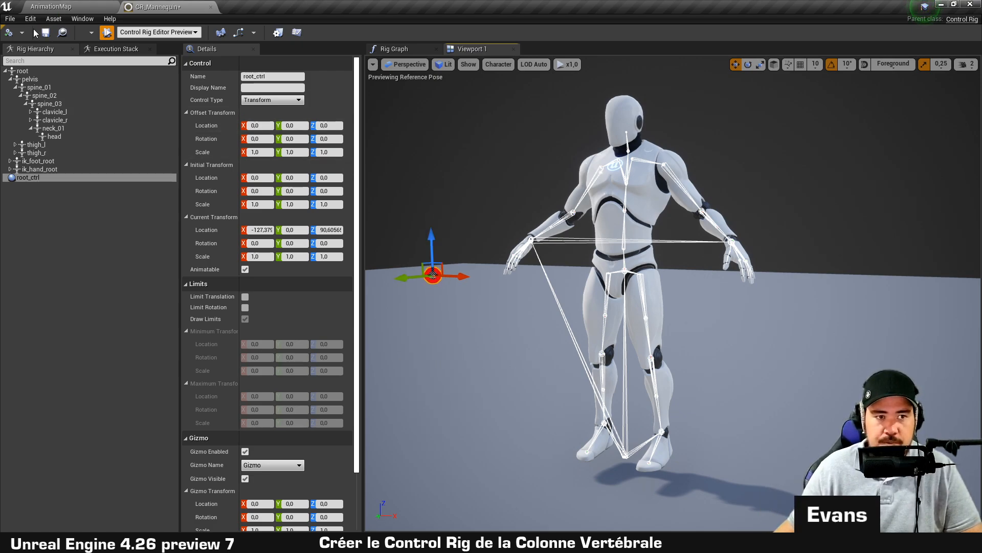
pyautogui.click(6, 27)
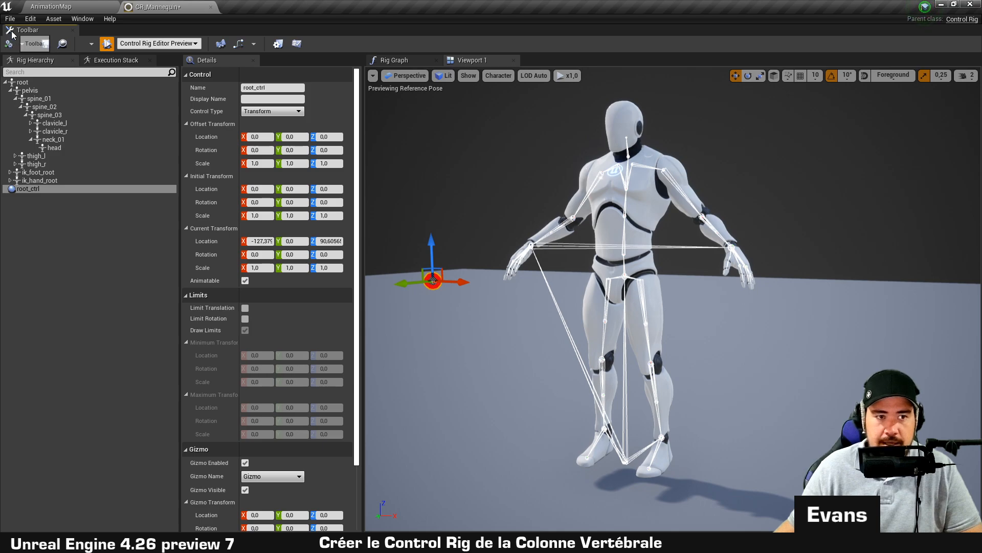
pyautogui.rightClick(11, 31)
pyautogui.click(15, 42)
pyautogui.click(11, 37)
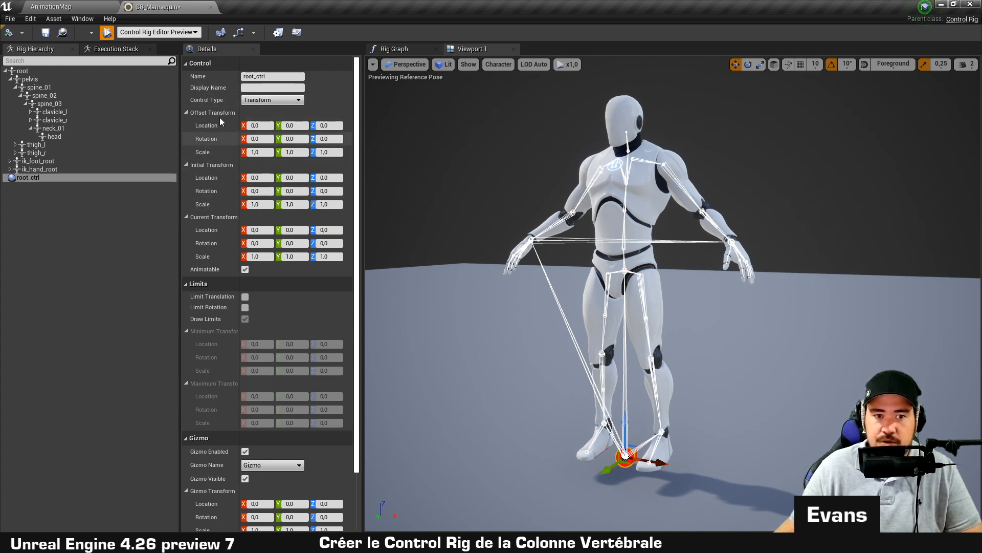
# Move root_ctrl away from the feet along X and set its offset location to -150 in X.
pyautogui.moveTo(650, 459); pyautogui.dragTo(485, 428)
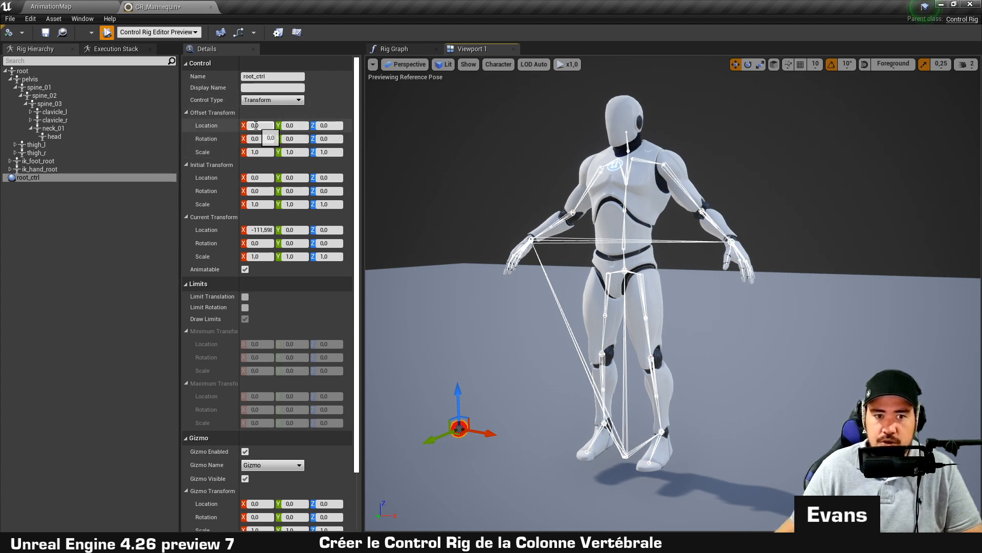
pyautogui.click(256, 125)
pyautogui.write('-15')
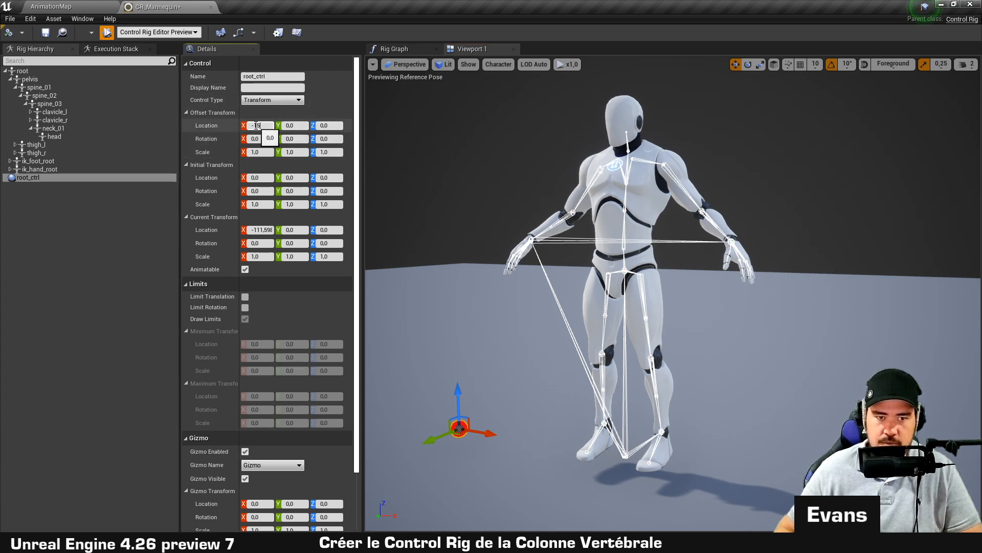
pyautogui.write('0')
pyautogui.press('Return')
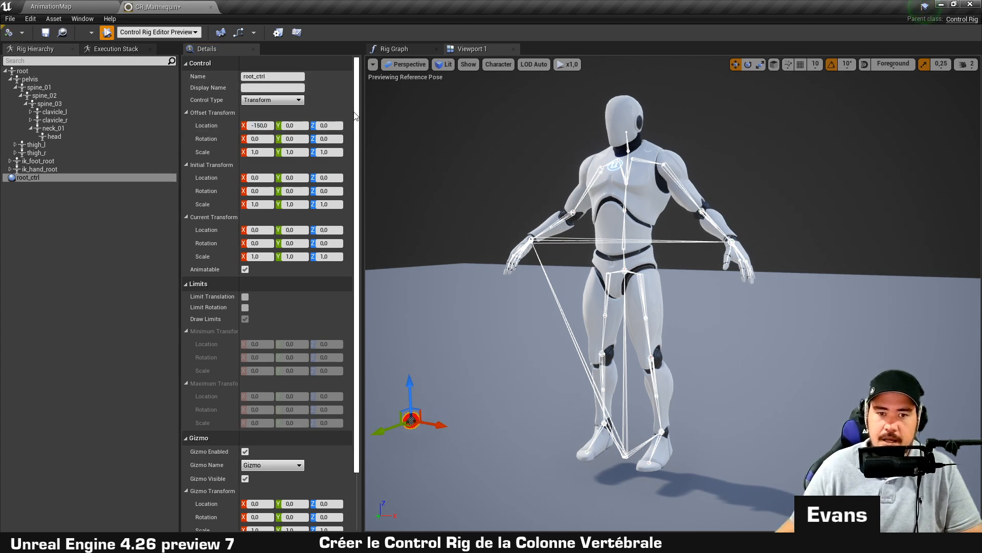
# Move root_ctrl to about 37.22 in X and 75.79 in Z, and set its initial transform from the current one.
pyautogui.moveTo(410, 389); pyautogui.dragTo(409, 267)
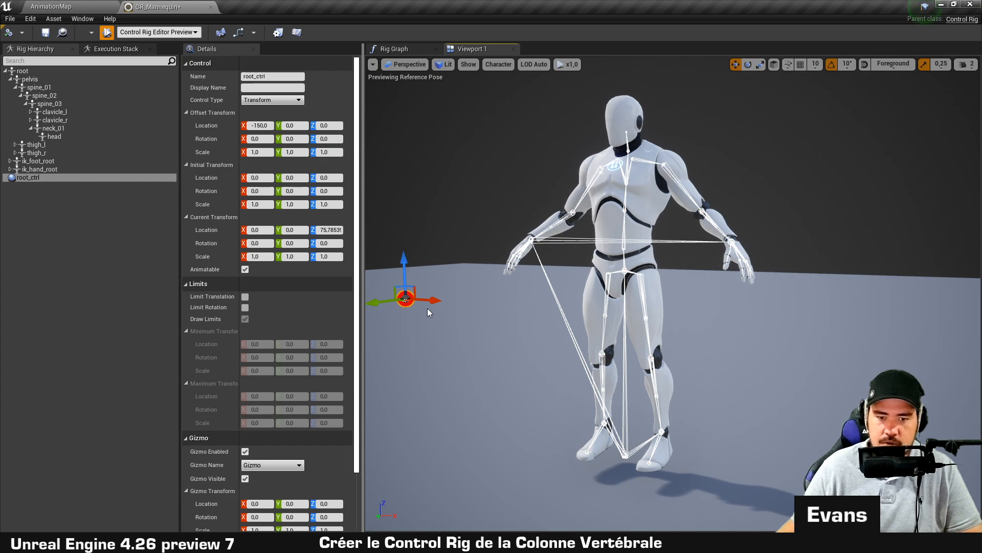
pyautogui.moveTo(428, 308); pyautogui.dragTo(452, 324)
pyautogui.rightClick(452, 307)
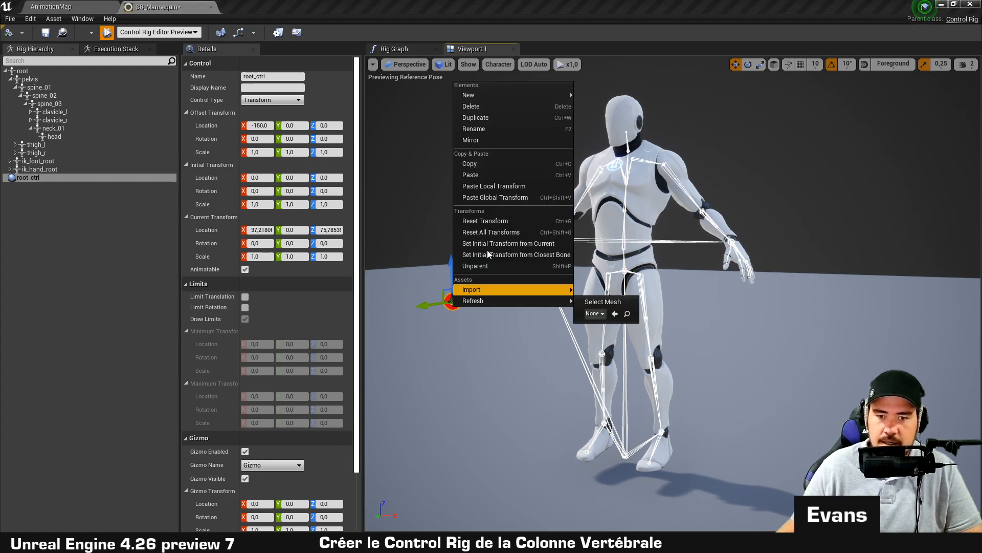
pyautogui.click(554, 249)
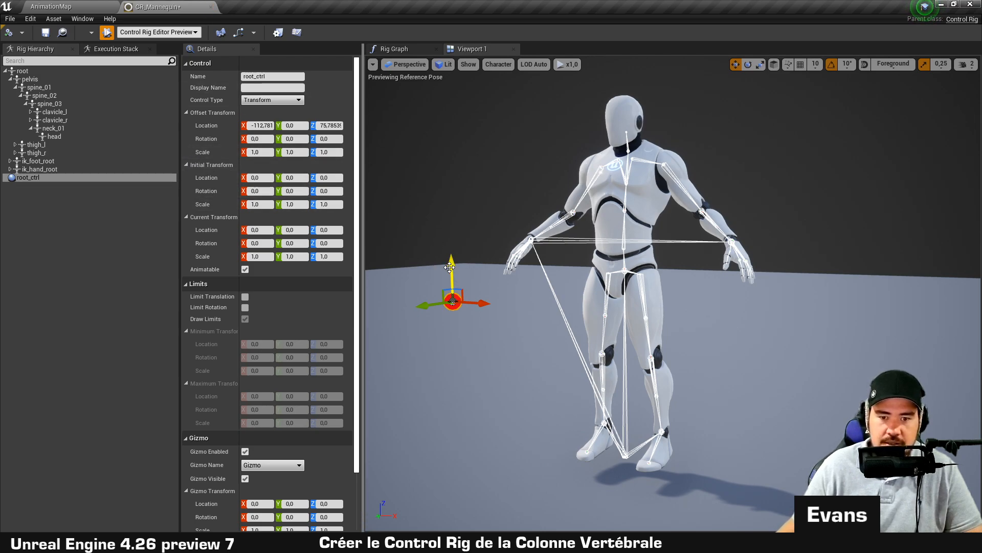
# Move root_ctrl to about 32.47 in X and 74.32 in Z from its offset, and recompile the rig.
pyautogui.moveTo(449, 267); pyautogui.dragTo(448, 138)
pyautogui.moveTo(475, 171); pyautogui.dragTo(521, 171)
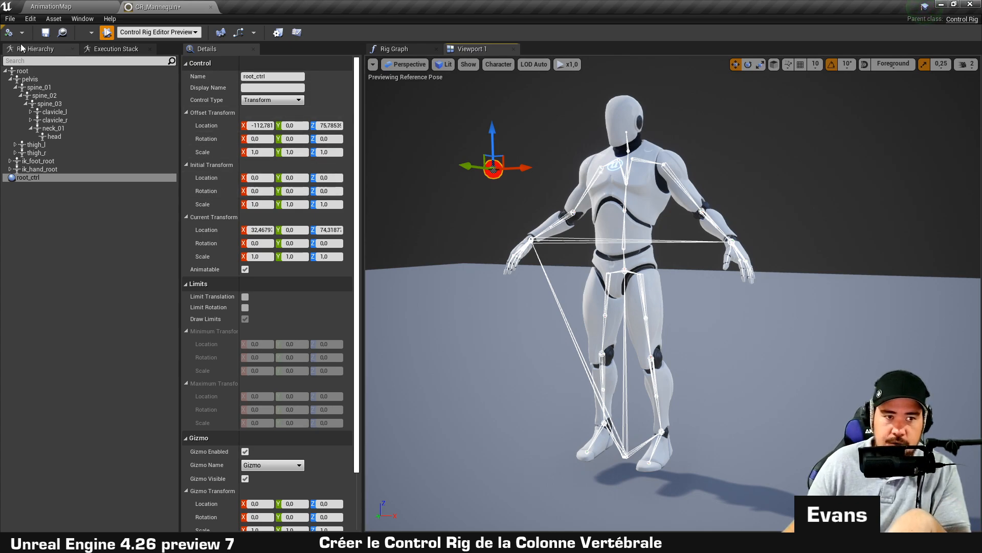
pyautogui.click(8, 32)
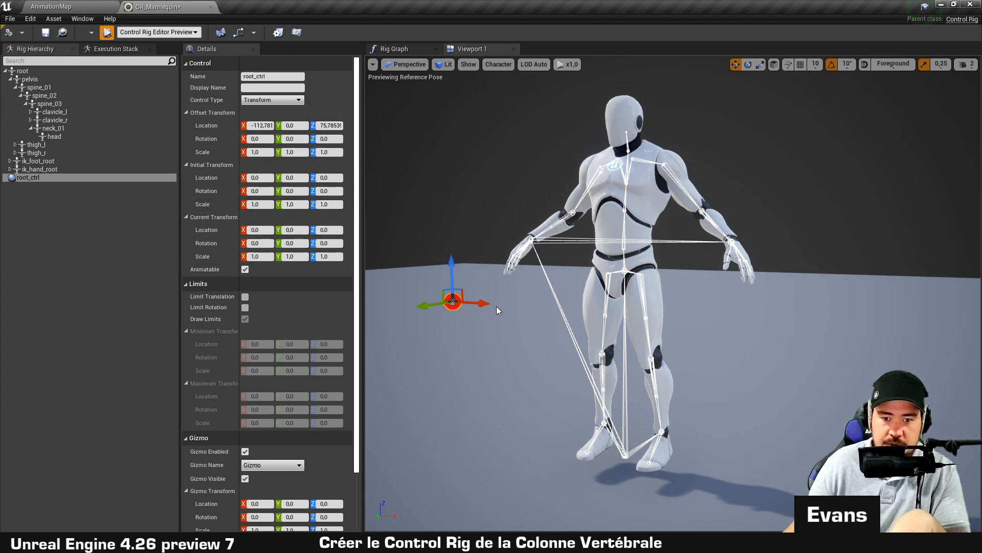
# Move root_ctrl around the mannequin, ending beside the shoulder at about 54.77 in X and 76.15 in Z.
pyautogui.moveTo(481, 302); pyautogui.dragTo(728, 319)
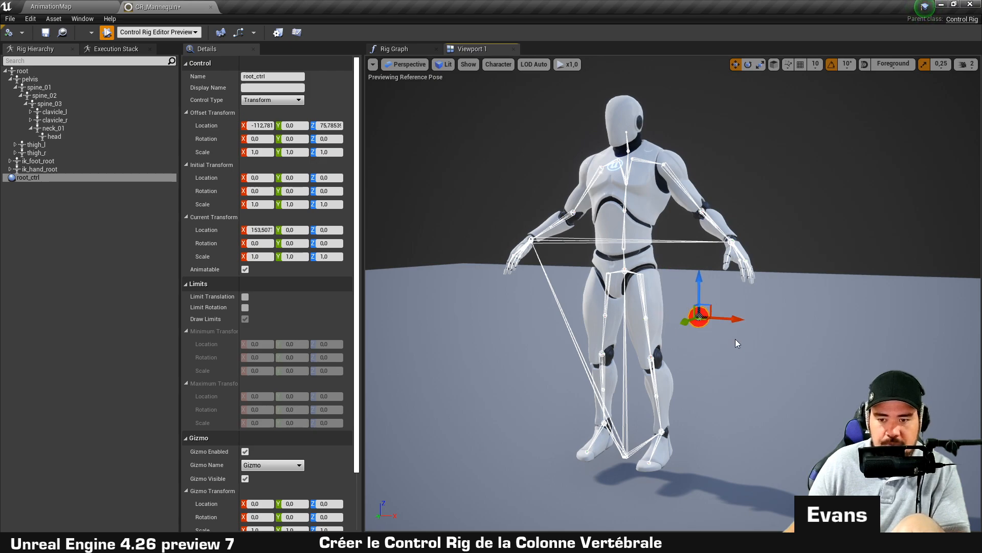
pyautogui.moveTo(700, 281); pyautogui.dragTo(718, 107)
pyautogui.moveTo(740, 142); pyautogui.dragTo(577, 153)
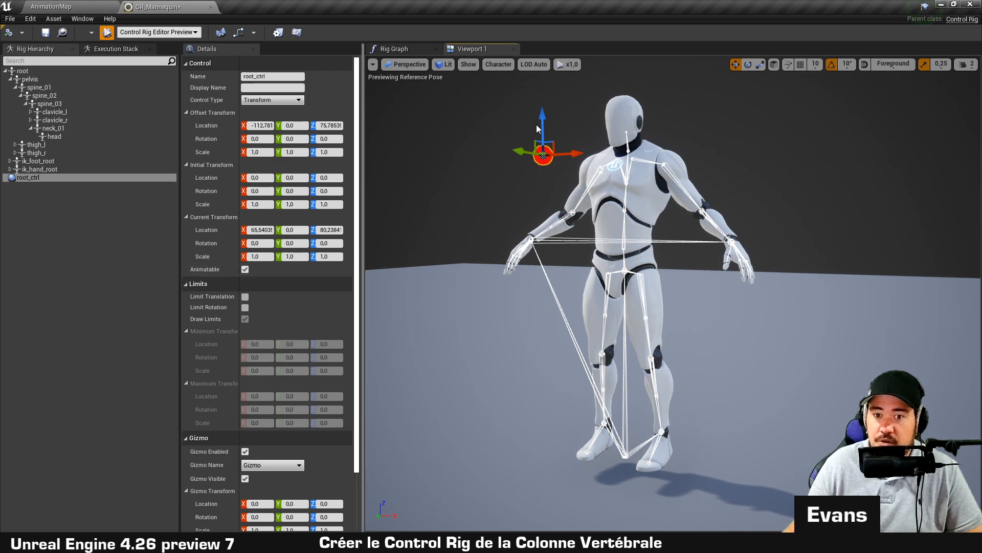
pyautogui.moveTo(541, 114); pyautogui.dragTo(539, 122)
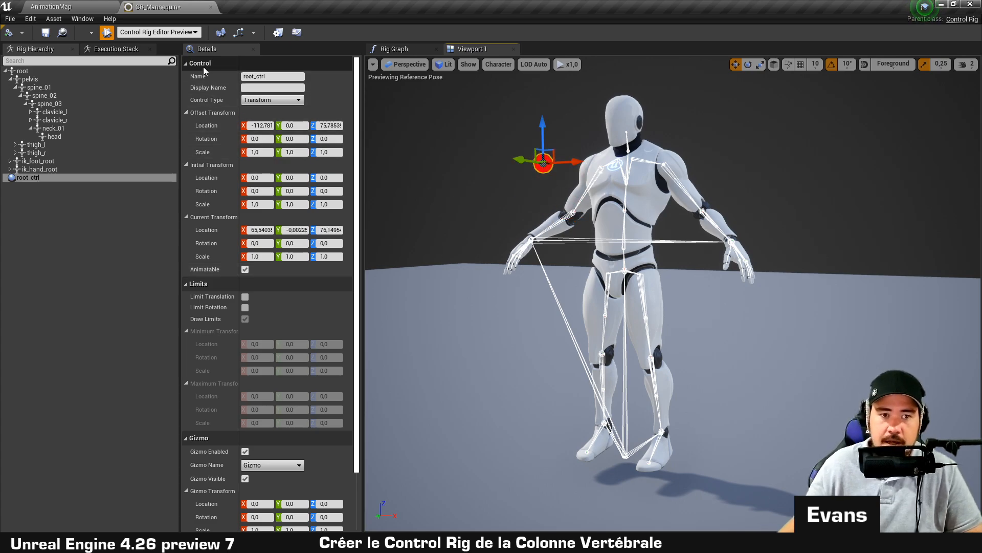
pyautogui.click(187, 63)
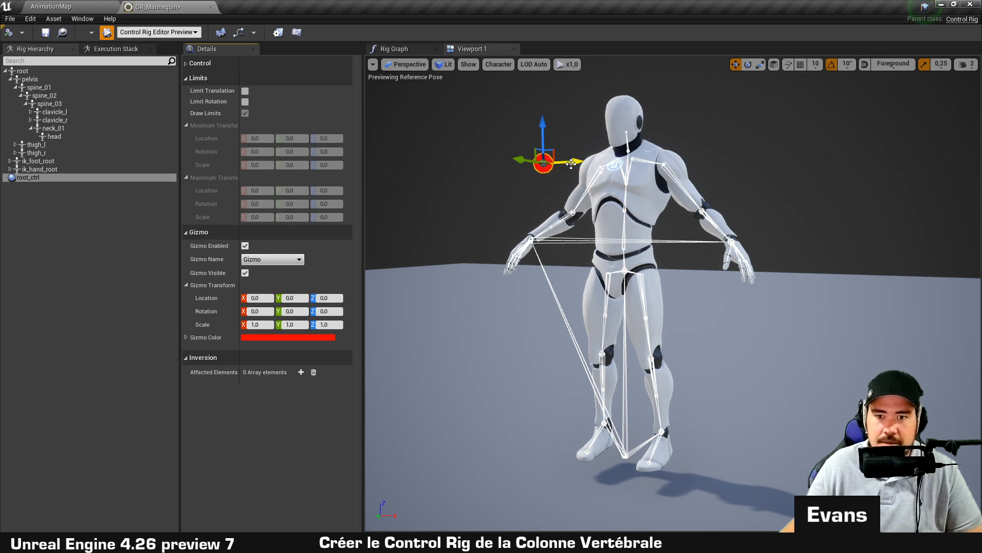
pyautogui.moveTo(571, 163)
pyautogui.mouseDown()
pyautogui.moveTo(478, 163)
pyautogui.moveTo(583, 164)
pyautogui.moveTo(556, 164)
pyautogui.mouseUp()
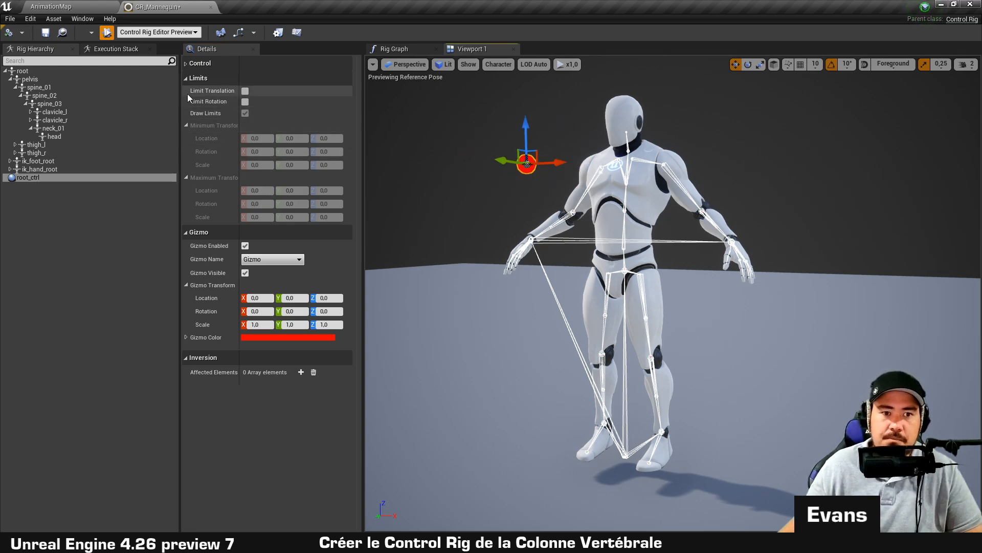
# Set root_ctrl's offset location to 0 in X and Z, and compile the rig.
pyautogui.click(186, 79)
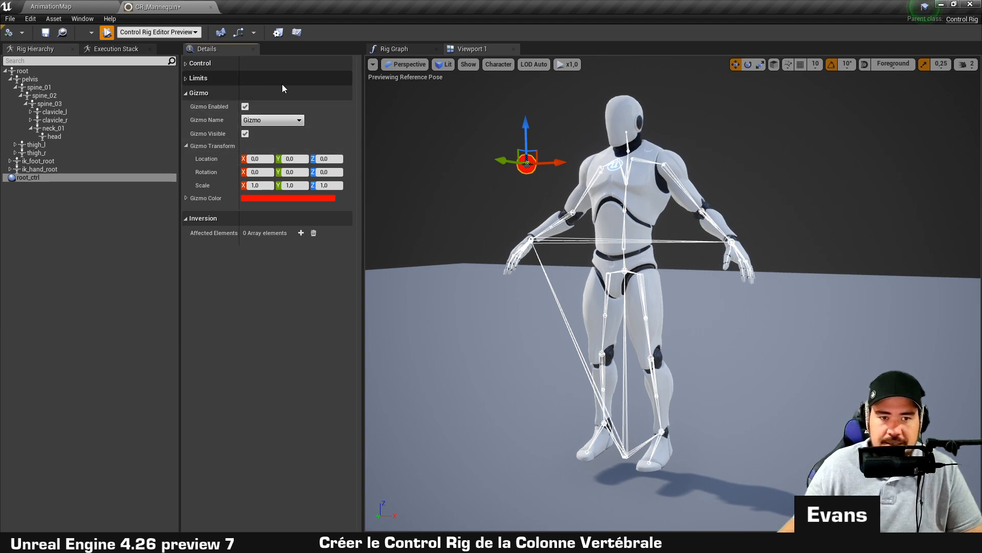
pyautogui.click(189, 70)
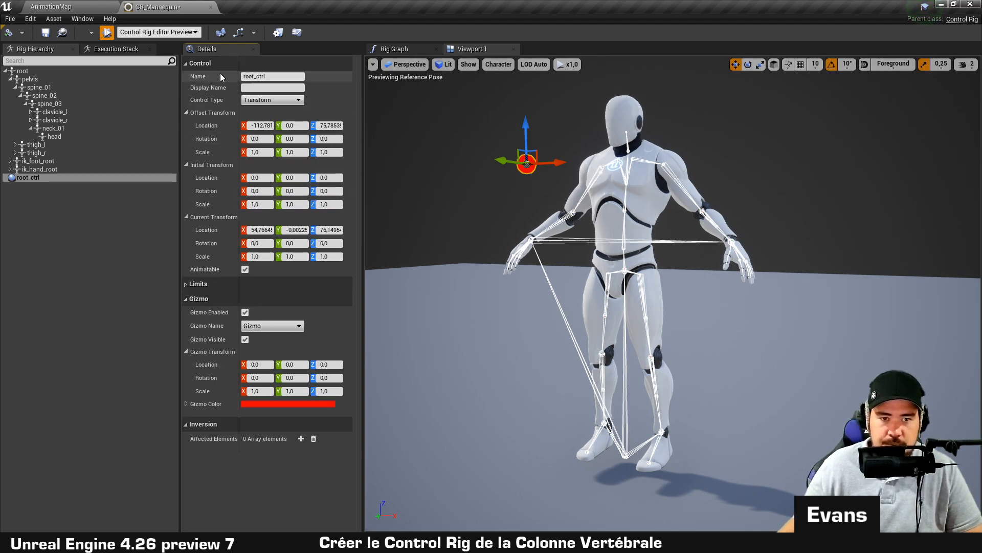
pyautogui.click(261, 126)
pyautogui.write('0')
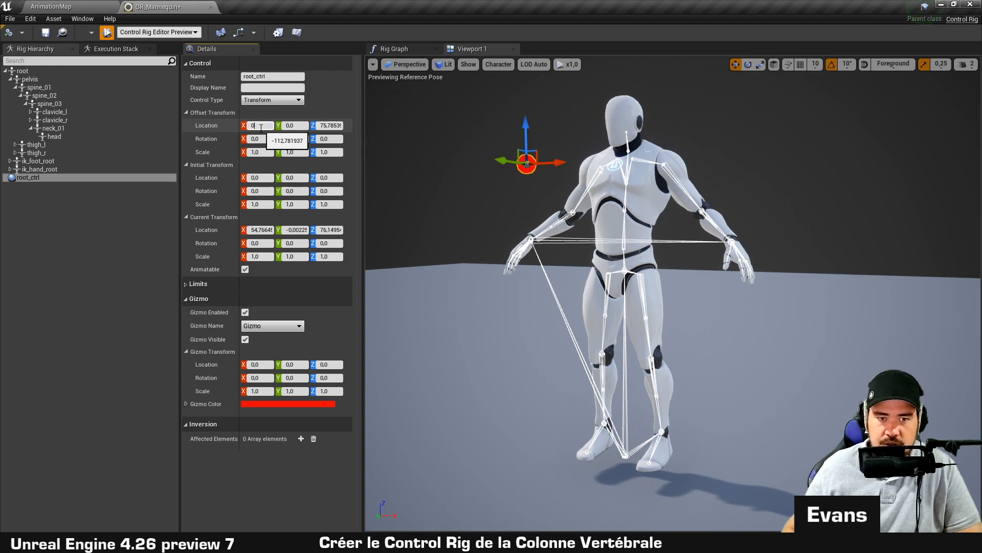
pyautogui.press('Tab')
pyautogui.press('Tab')
pyautogui.write('0')
pyautogui.press('Return')
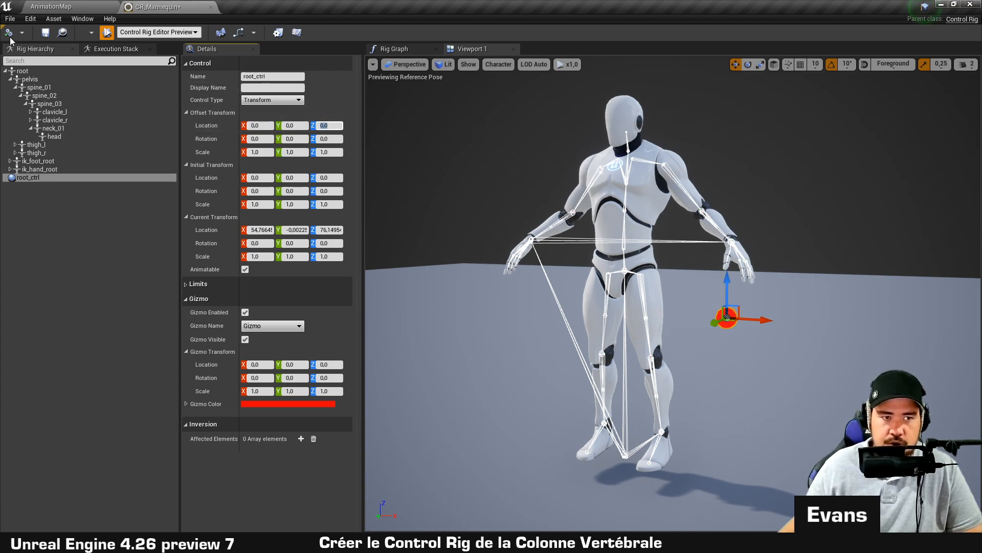
pyautogui.press('e')
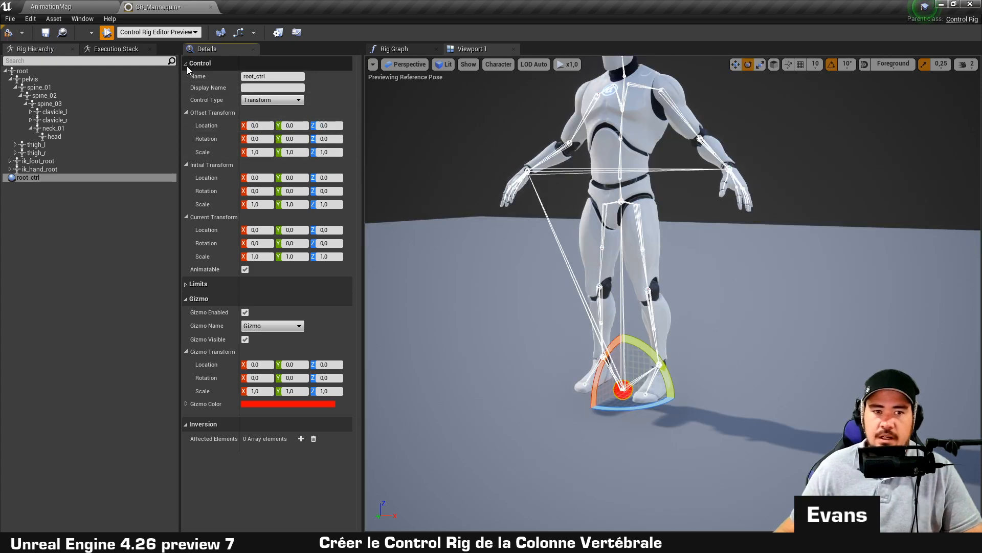
# Change root_ctrl's gizmo shape to RoundedSquare_Thick and its gizmo color to light blue (Hex sRGB 00DCFFFF).
pyautogui.click(186, 64)
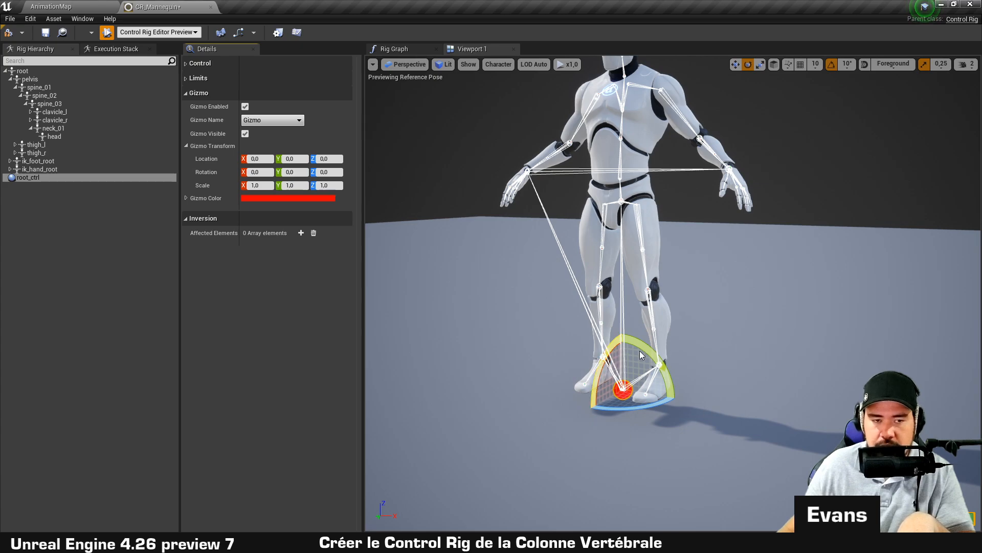
pyautogui.click(279, 123)
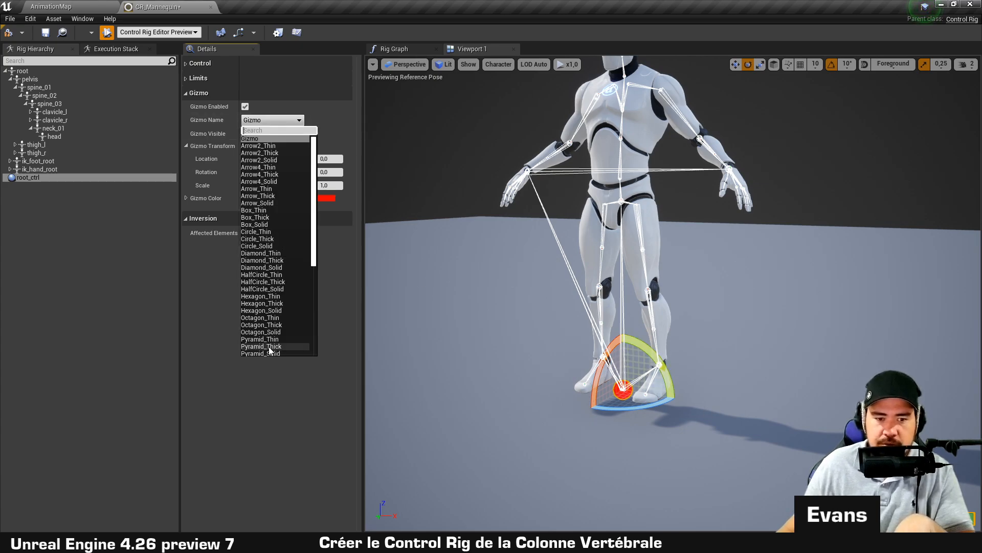
pyautogui.scroll(-10, 275, 312)
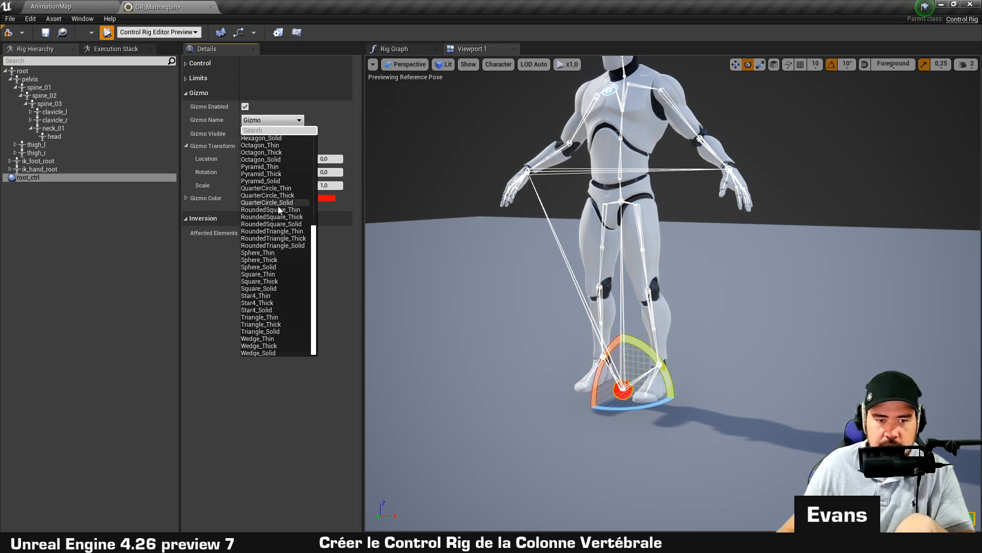
pyautogui.click(275, 217)
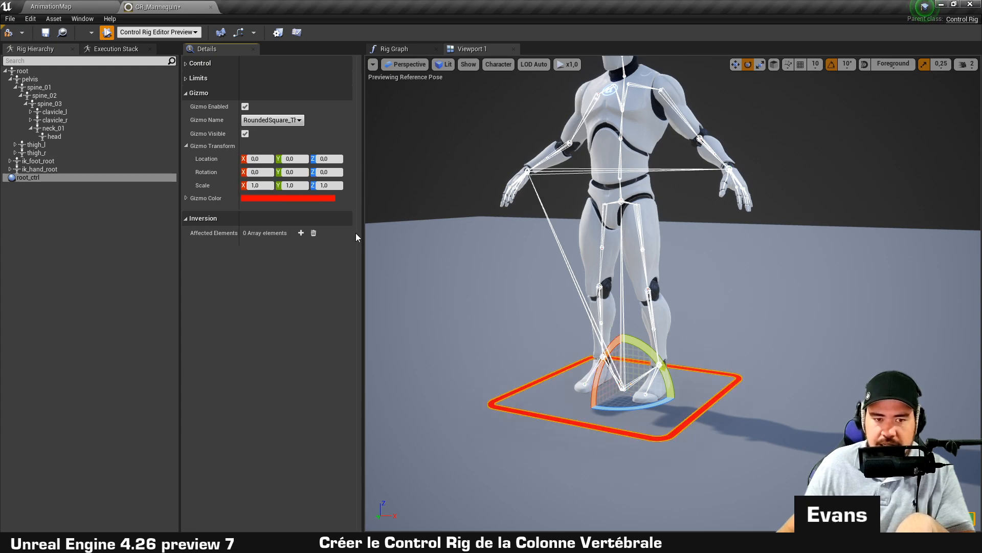
pyautogui.click(328, 200)
pyautogui.click(369, 225)
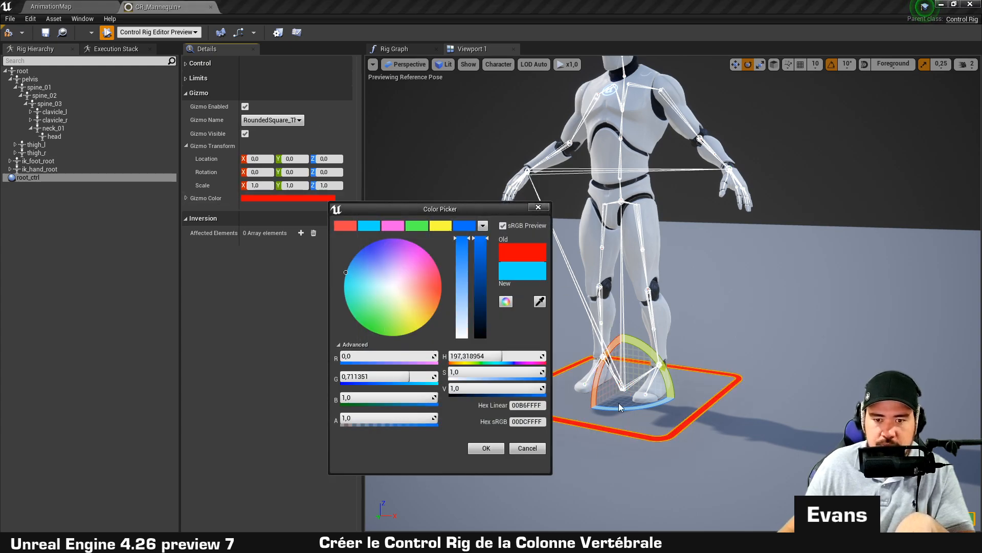
pyautogui.click(485, 448)
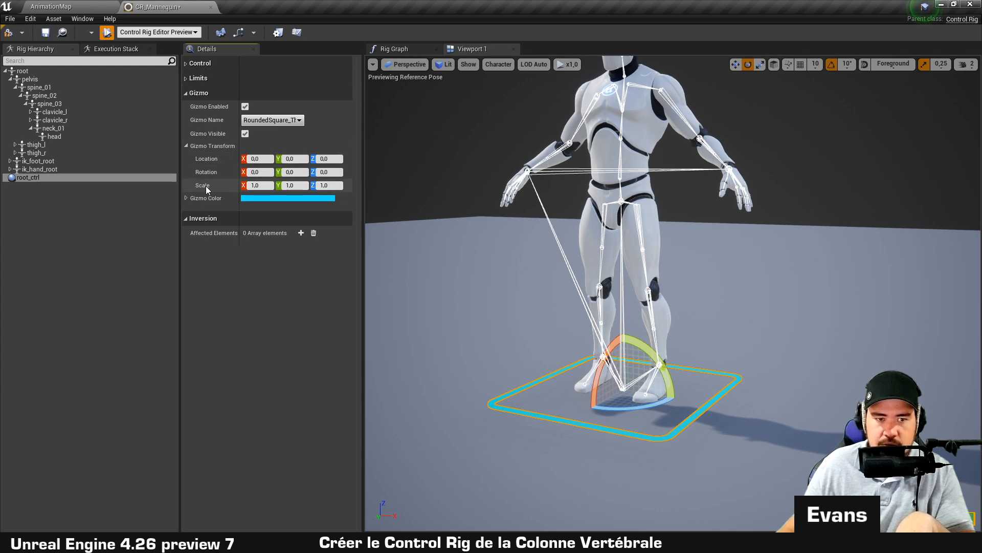
# Try rotating root_ctrl's gizmo about Z, and set that gizmo rotation back to 0.
pyautogui.click(328, 159)
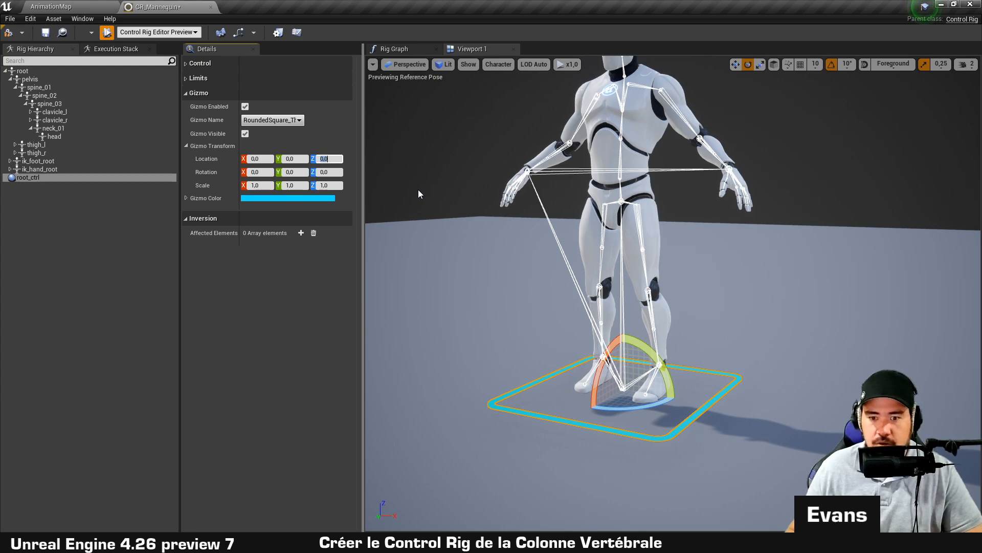
pyautogui.click(324, 172)
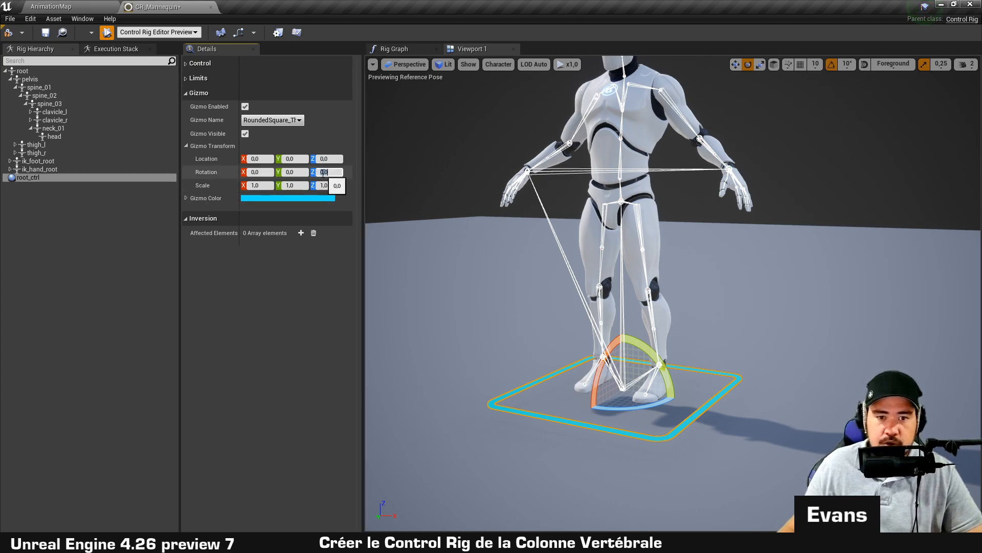
pyautogui.write('2')
pyautogui.press('Return')
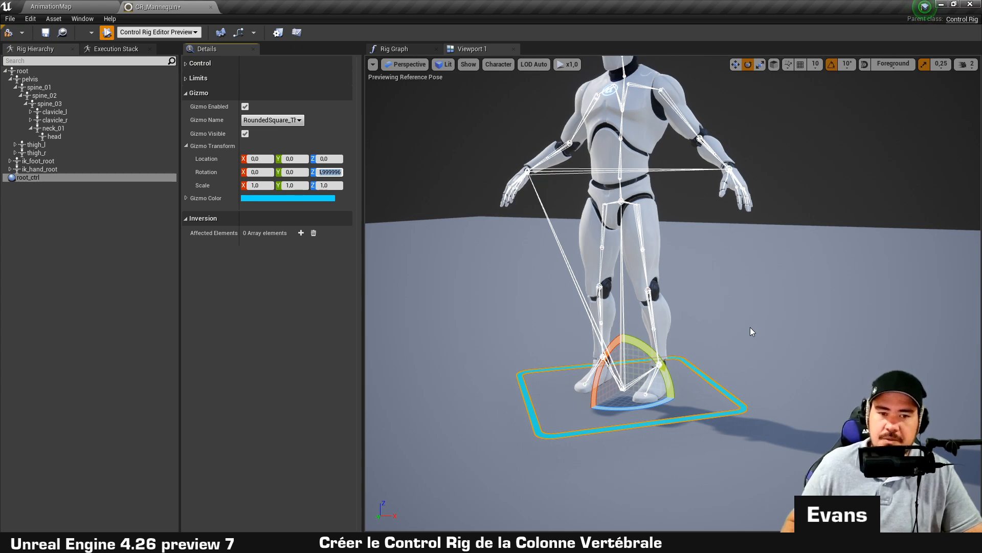
pyautogui.write('0')
pyautogui.press('Return')
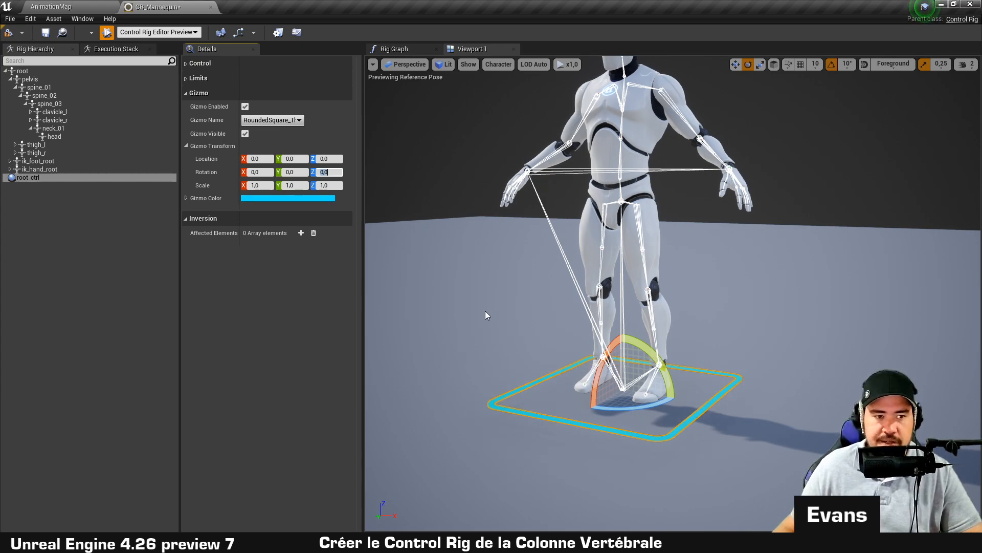
# Add a new control under root_ctrl in the rig hierarchy and name it offset_ctrl.
pyautogui.click(122, 225)
pyautogui.rightClick(26, 178)
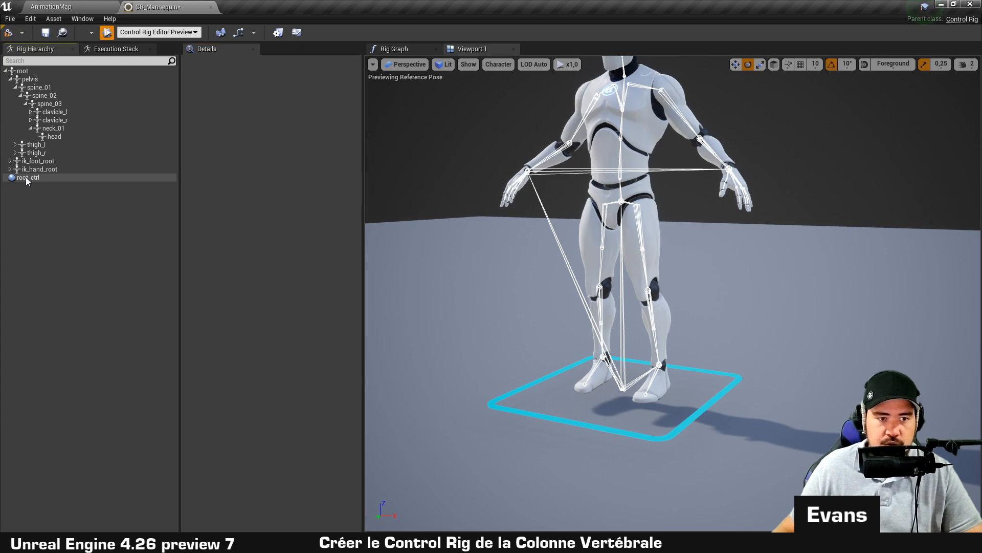
pyautogui.moveTo(73, 190)
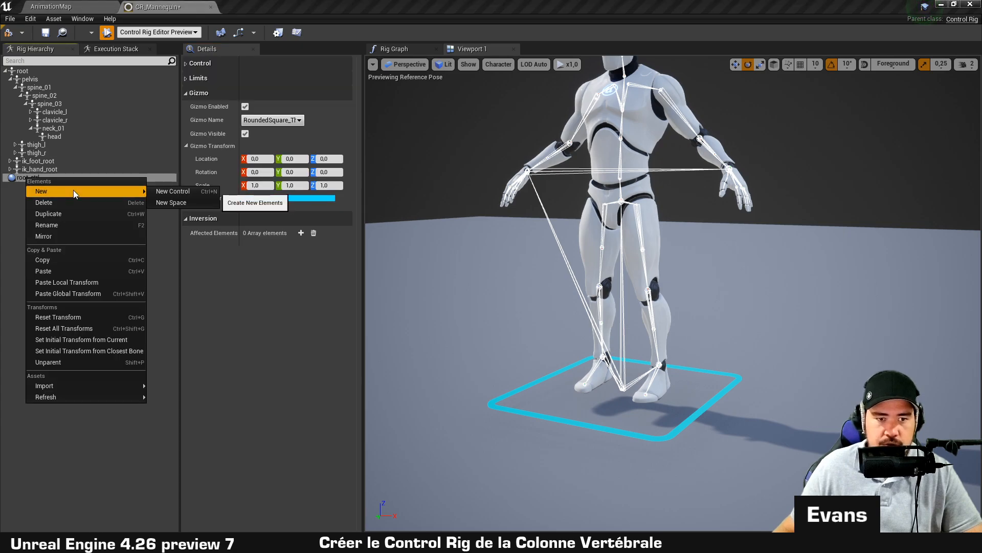
pyautogui.click(192, 191)
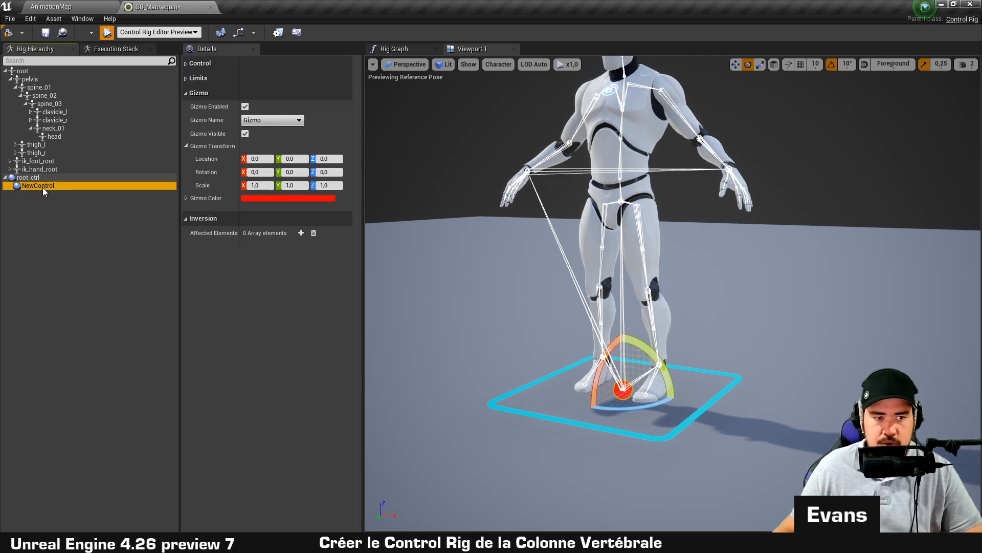
pyautogui.write('offset_ctrl')
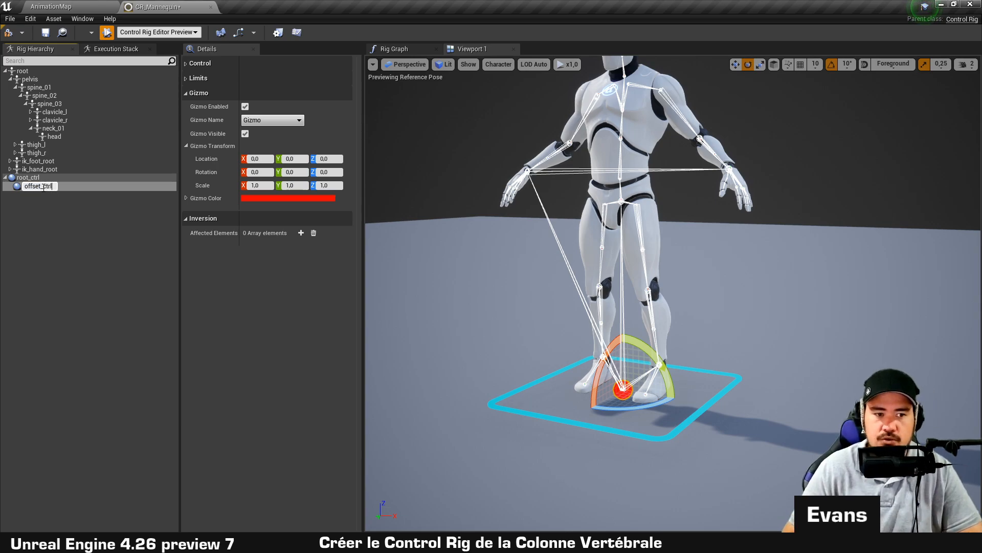
pyautogui.press('Return')
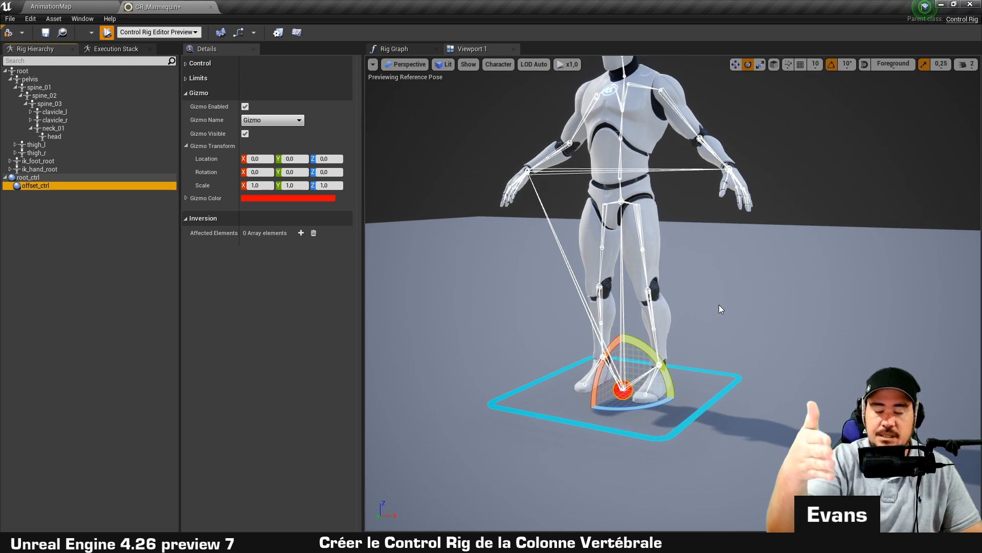
# Change offset_ctrl's gizmo shape to RoundedTriangle_Thick.
pyautogui.click(98, 176)
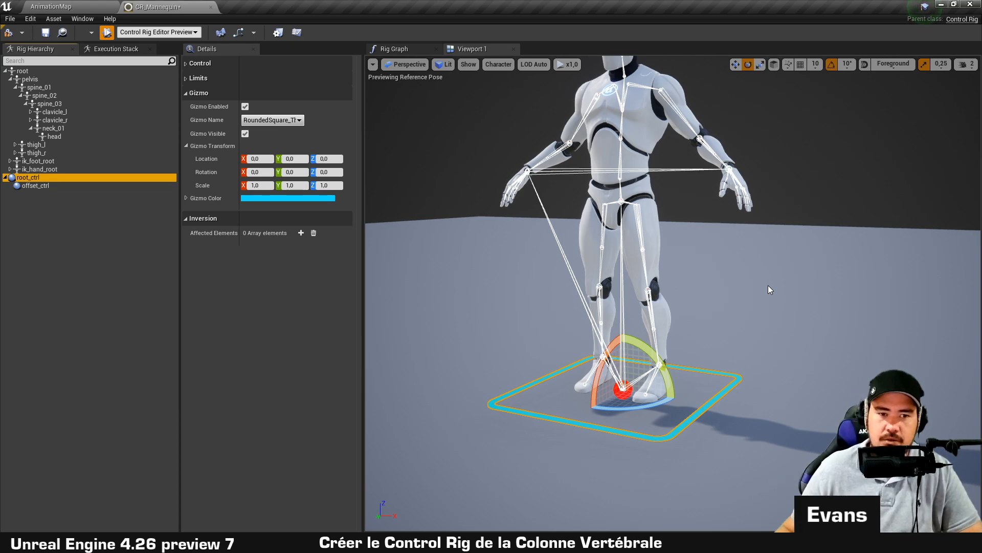
pyautogui.click(42, 187)
pyautogui.click(272, 121)
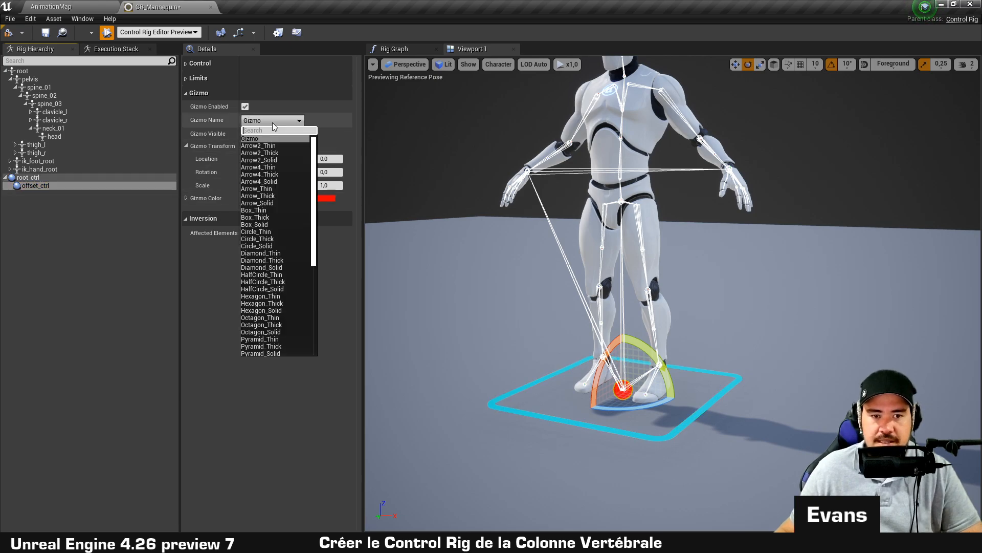
pyautogui.scroll(-5, 279, 212)
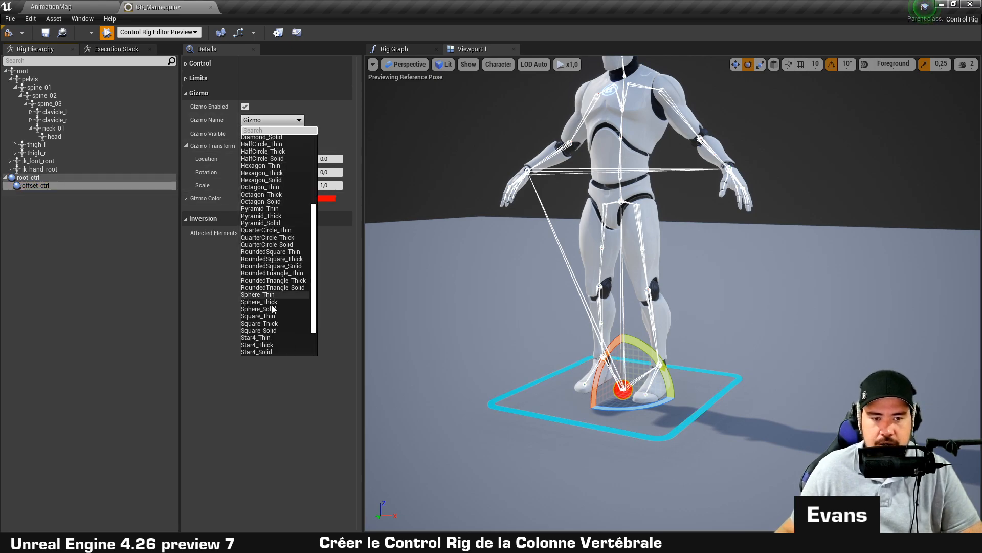
pyautogui.click(294, 281)
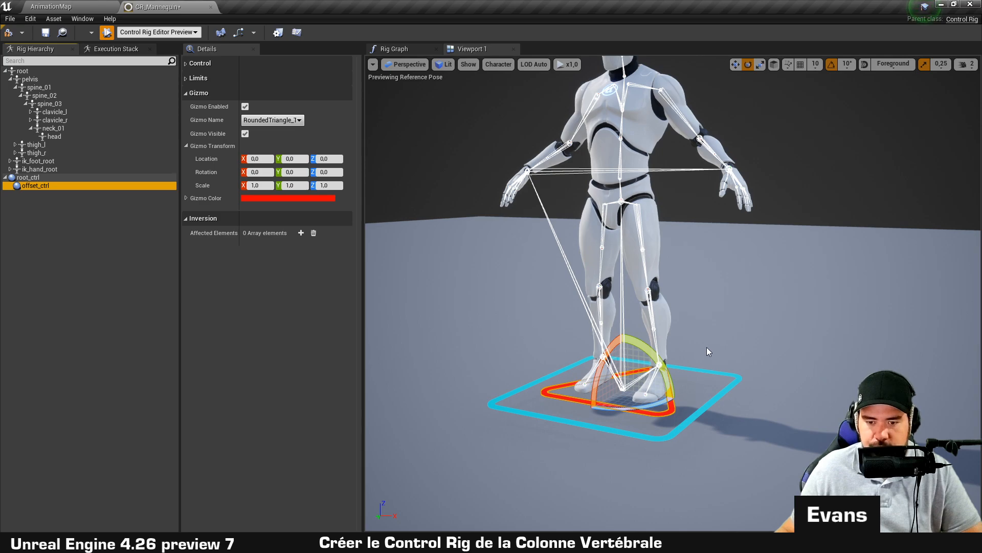
# Rotate offset_ctrl's gizmo 180 degrees about Z and change its gizmo color to white.
pyautogui.keyDown('alt'); pyautogui.moveTo(734, 345); pyautogui.dragTo(735, 394); pyautogui.keyUp('alt')
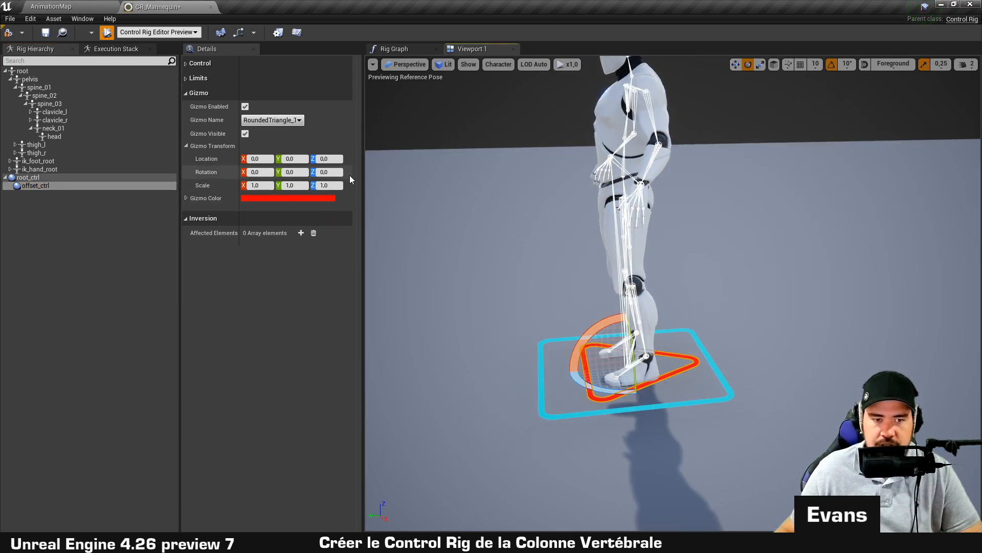
pyautogui.click(328, 172)
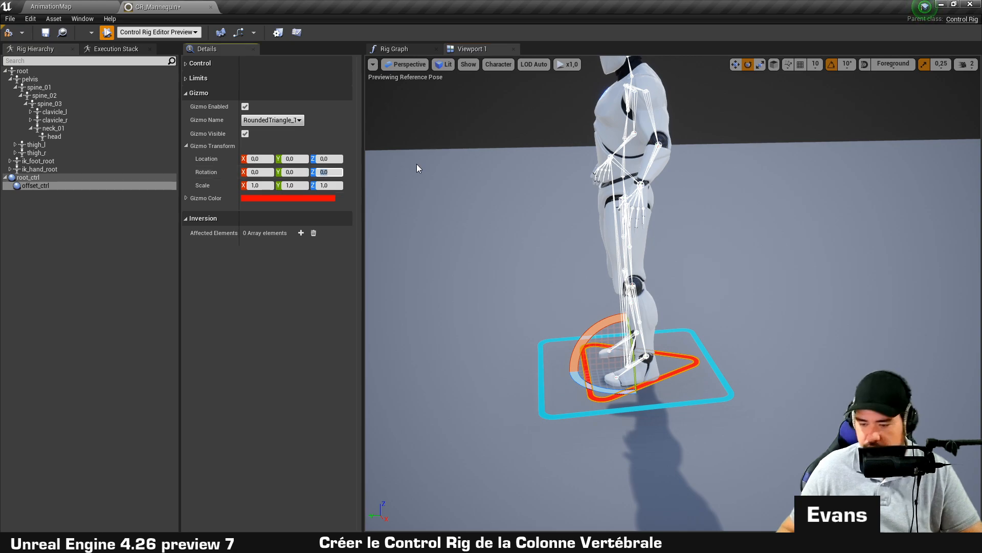
pyautogui.write('180')
pyautogui.press('Return')
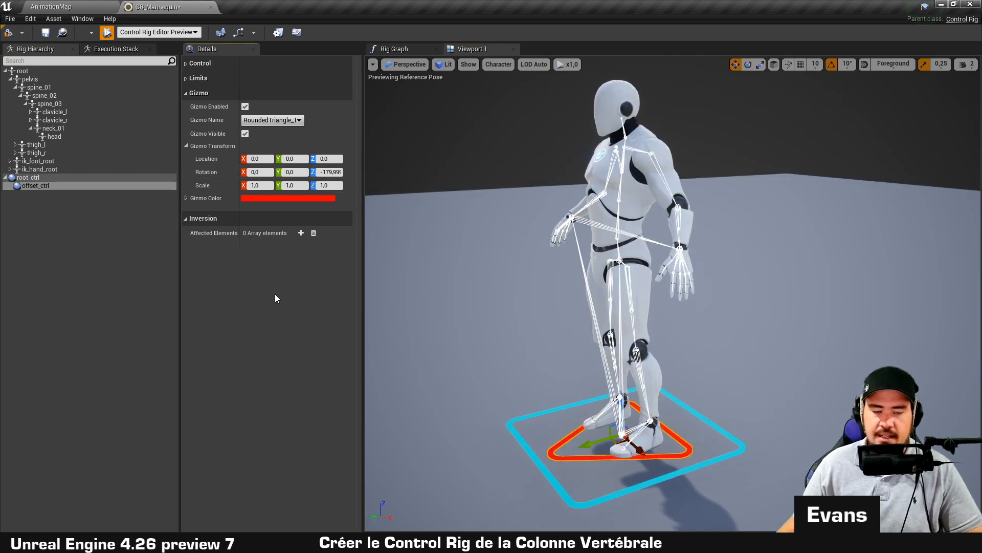
pyautogui.click(290, 197)
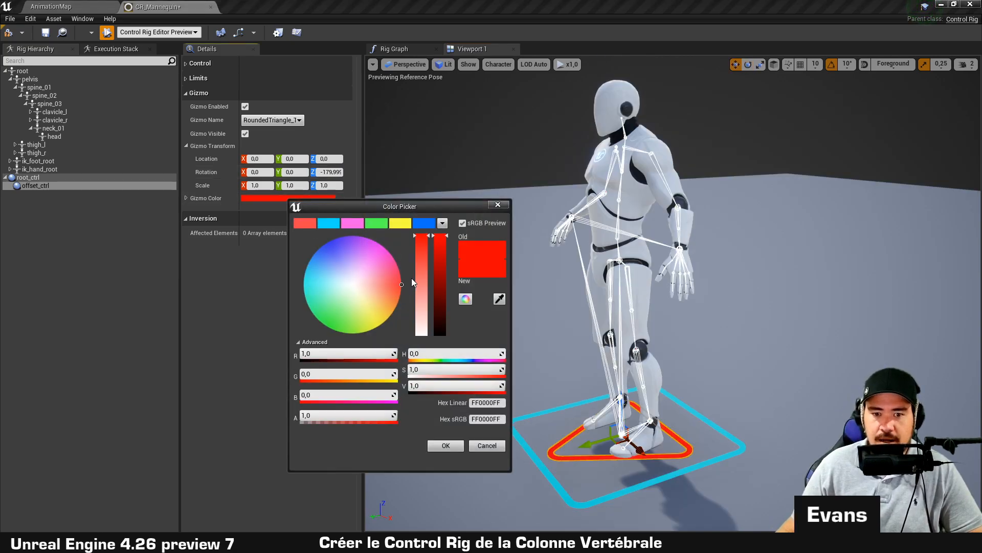
pyautogui.moveTo(420, 281); pyautogui.dragTo(421, 335)
pyautogui.click(445, 445)
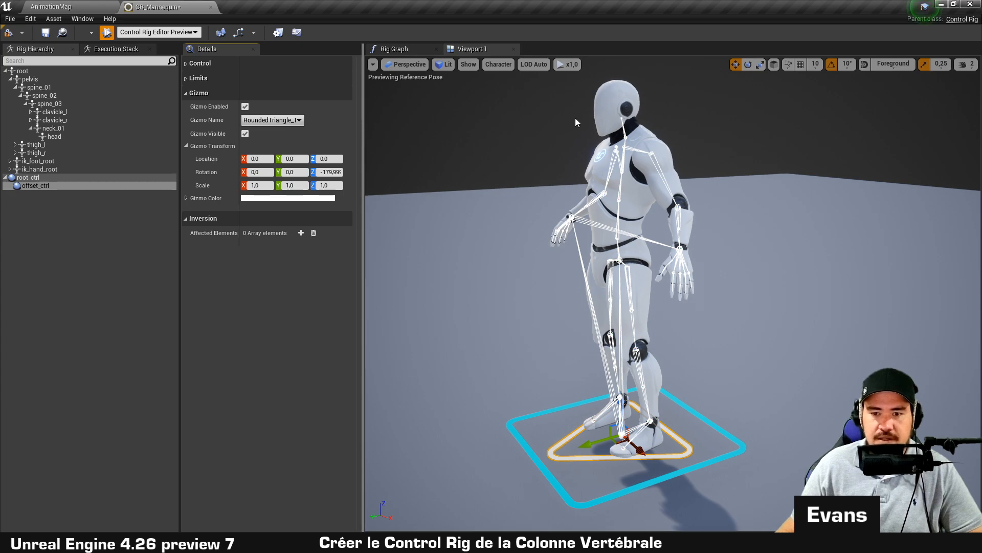
# Add a new control under offset_ctrl and name it pelvis_ctrl.
pyautogui.click(126, 243)
pyautogui.click(45, 185)
pyautogui.rightClick(45, 185)
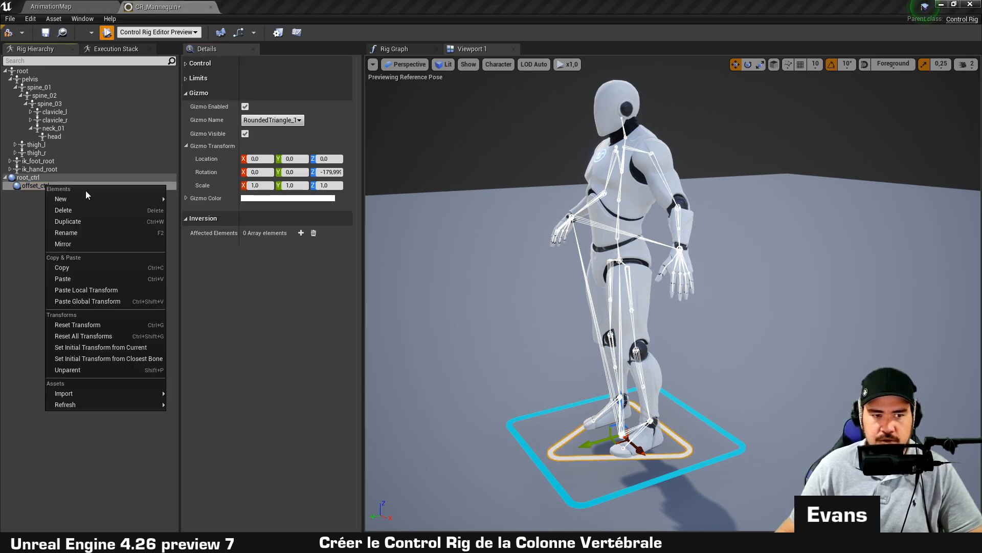
pyautogui.moveTo(85, 198)
pyautogui.click(196, 197)
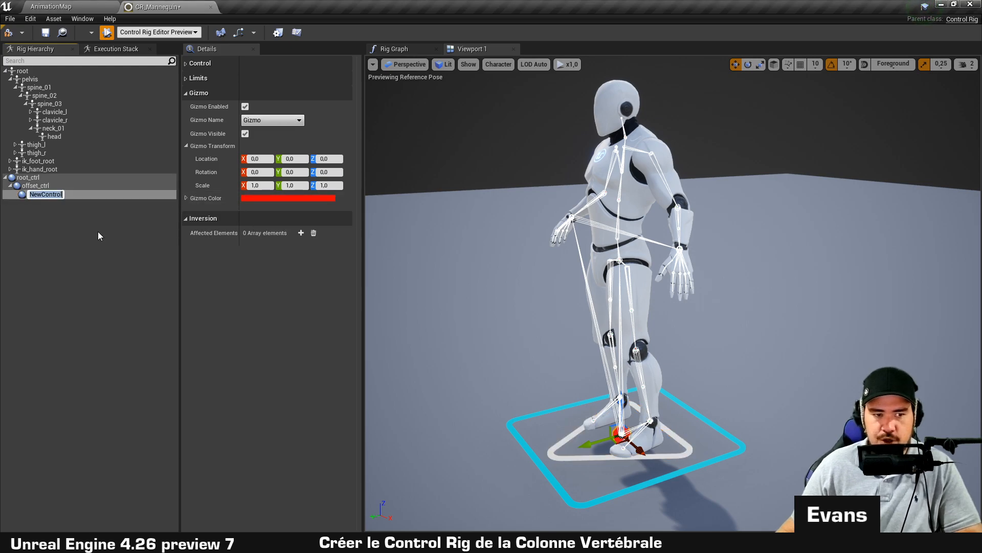
pyautogui.write('pelvis')
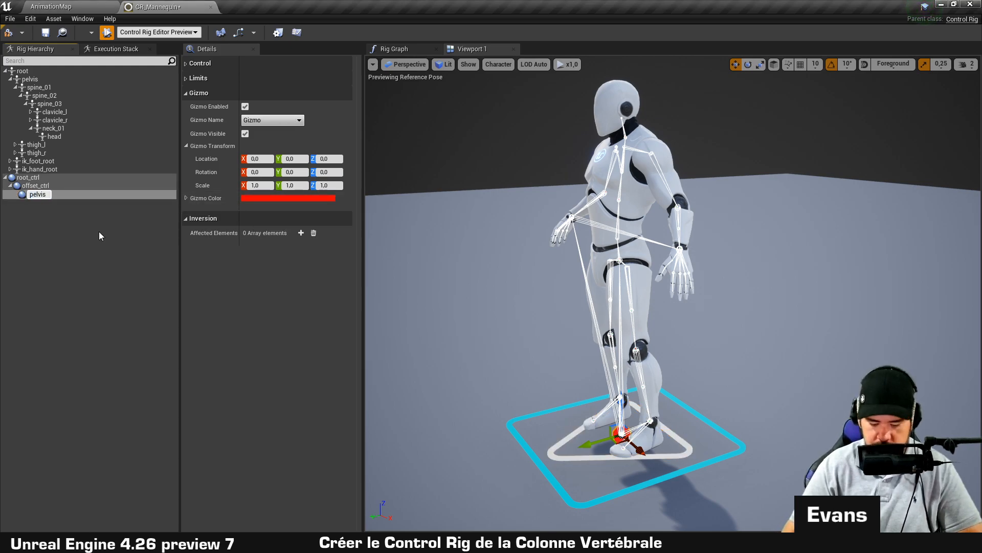
pyautogui.write('_ctrl')
pyautogui.press('Return')
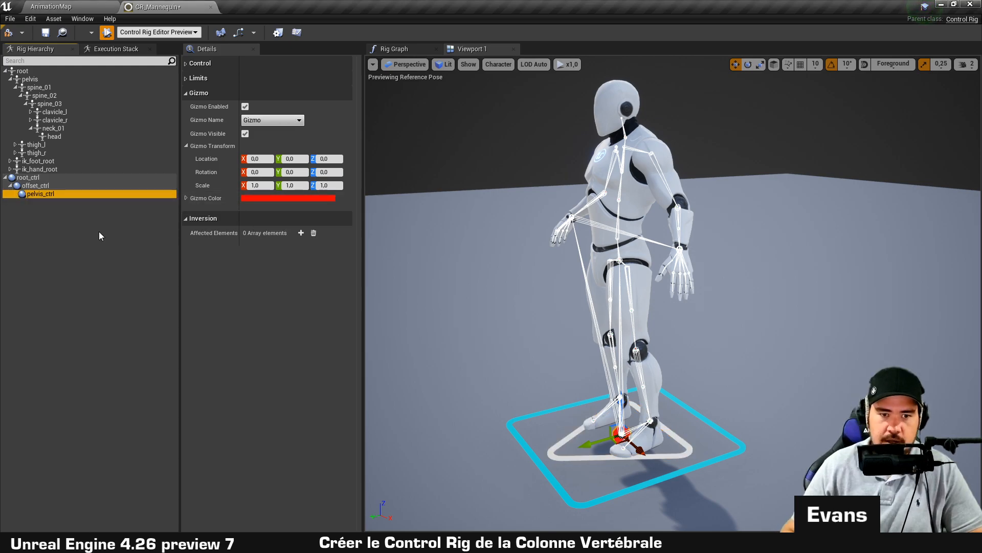
# Change pelvis_ctrl's gizmo color to green and its gizmo shape to Hexagon_Thick.
pyautogui.click(277, 198)
pyautogui.click(337, 223)
pyautogui.click(434, 445)
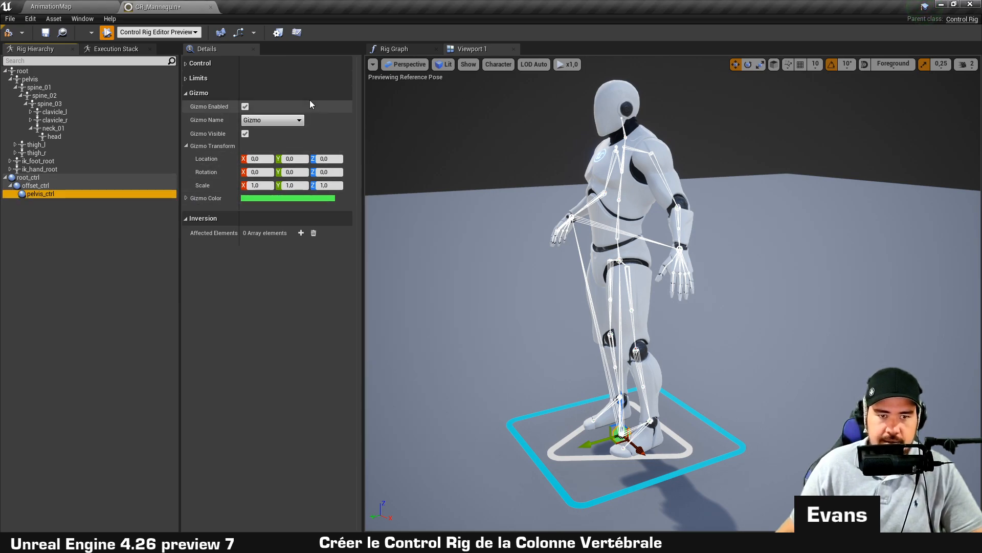
pyautogui.click(271, 121)
pyautogui.scroll(-3, 284, 191)
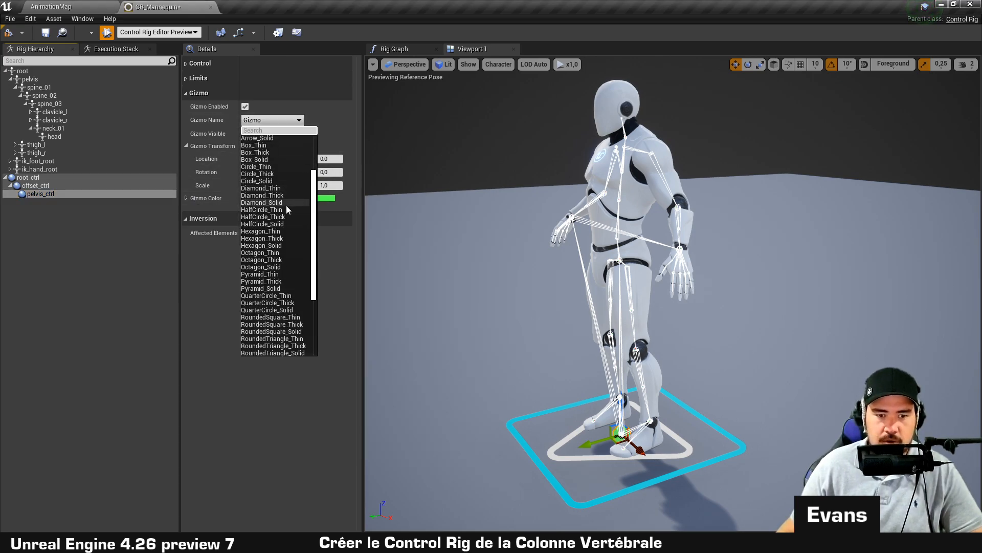
pyautogui.click(279, 238)
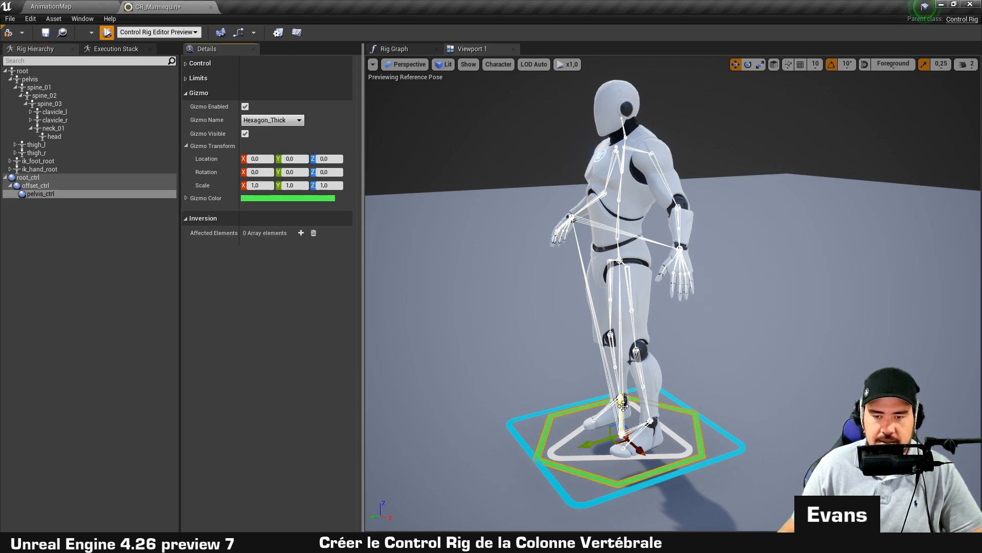
# Try raising pelvis_ctrl by hand along Z from the floor to just above the mannequin's pelvis joint.
pyautogui.keyDown('alt'); pyautogui.moveTo(624, 406); pyautogui.dragTo(643, 363); pyautogui.keyUp('alt')
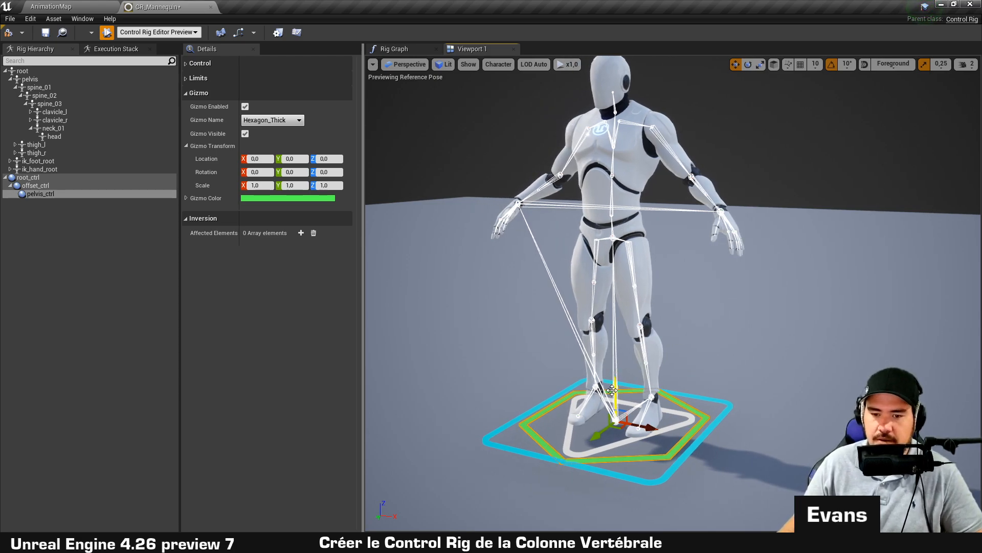
pyautogui.moveTo(612, 389); pyautogui.dragTo(615, 186)
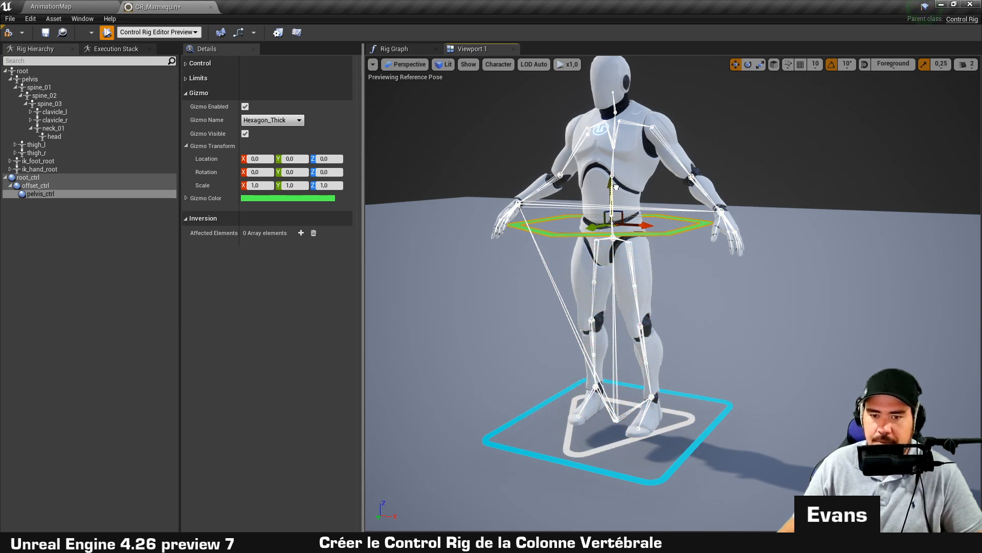
pyautogui.scroll(6, 637, 236)
pyautogui.scroll(-1, 629, 227)
pyautogui.moveTo(629, 227); pyautogui.dragTo(642, 286, button='middle')
pyautogui.moveTo(595, 203); pyautogui.dragTo(596, 209, button='middle')
pyautogui.moveTo(533, 158); pyautogui.dragTo(535, 165)
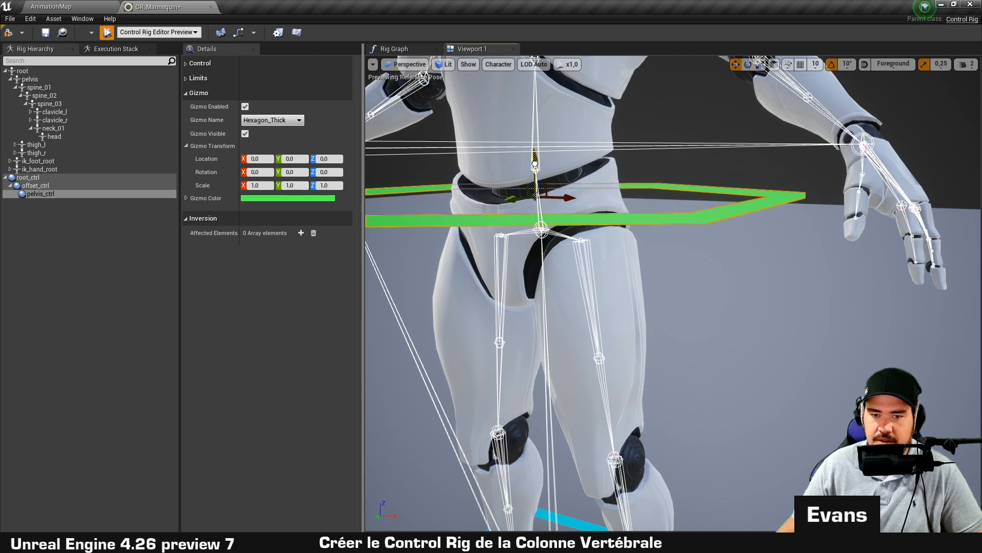
pyautogui.rightClick(442, 221)
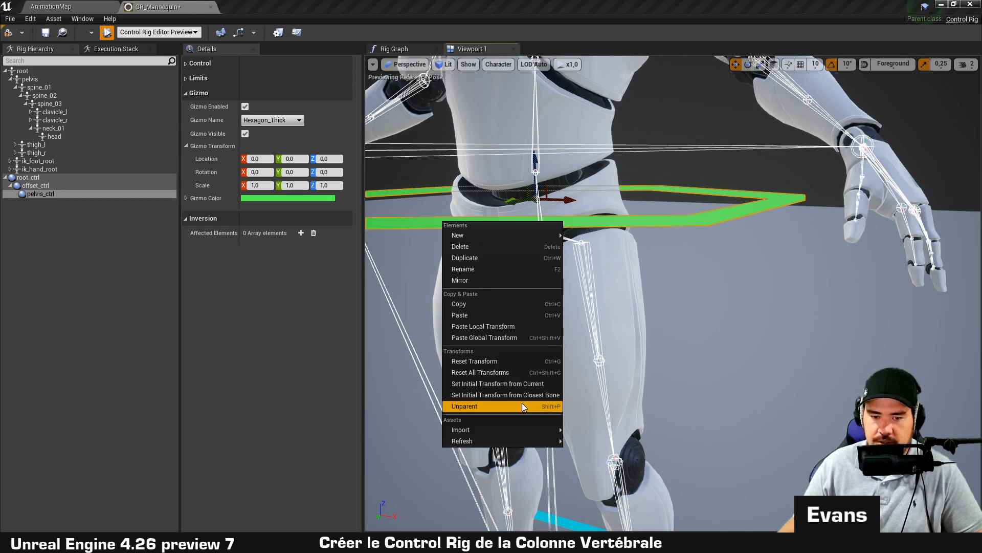
pyautogui.click(678, 220)
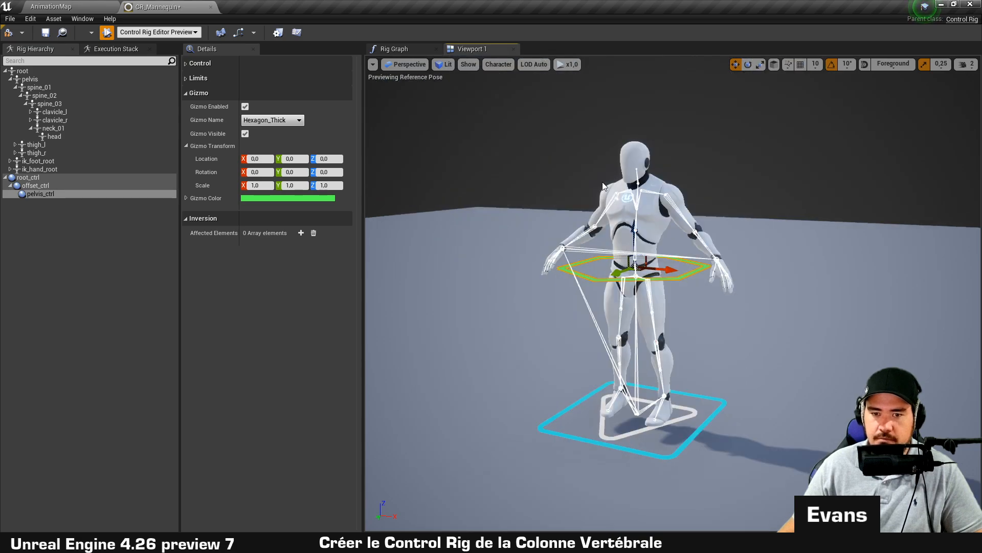
# Try moving pelvis_ctrl up to the chest and setting its initial transform from the closest bone.
pyautogui.scroll(5, 604, 186)
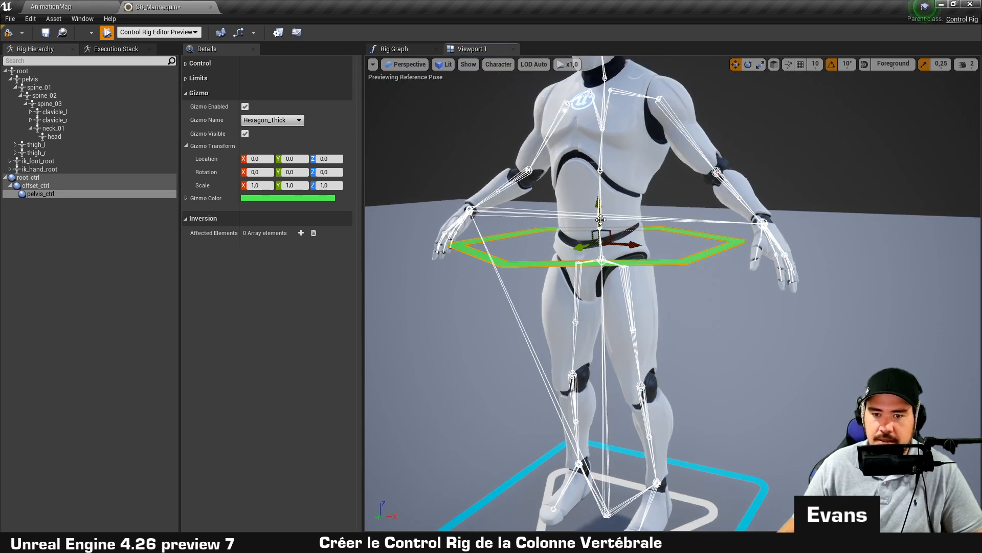
pyautogui.moveTo(601, 220); pyautogui.dragTo(598, 126)
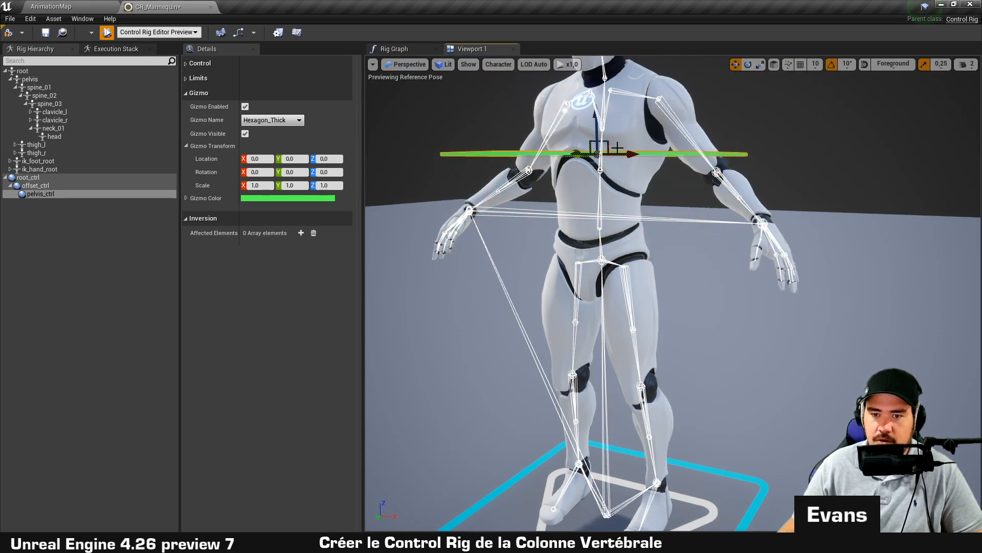
pyautogui.rightClick(660, 156)
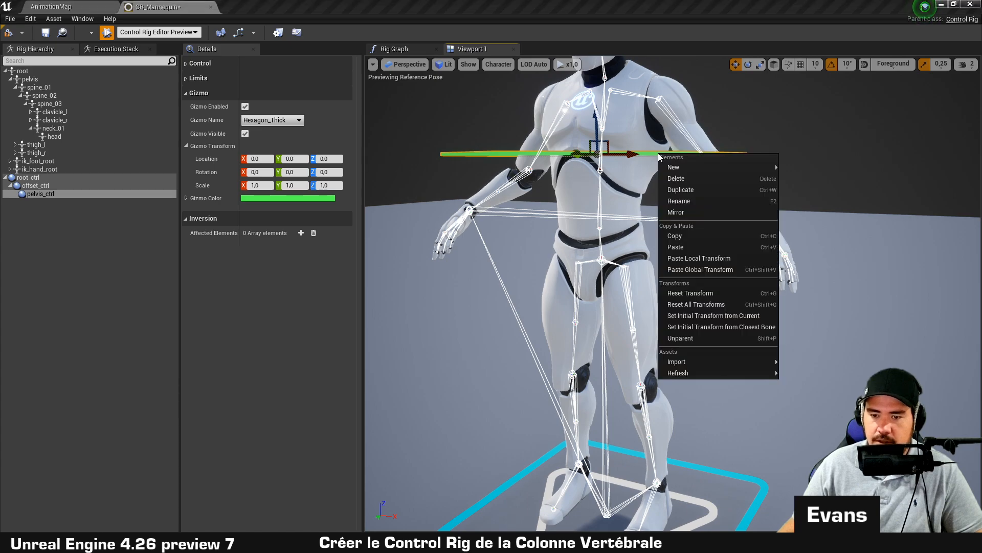
pyautogui.click(723, 326)
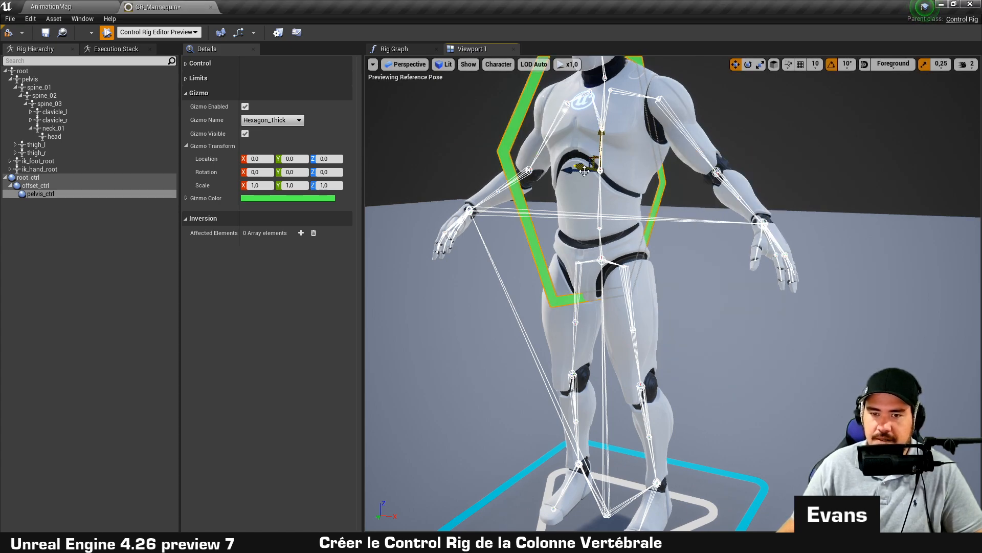
# Undo the repositioning of pelvis_ctrl back to its original place at the mannequin's feet.
pyautogui.scroll(-3, 637, 240)
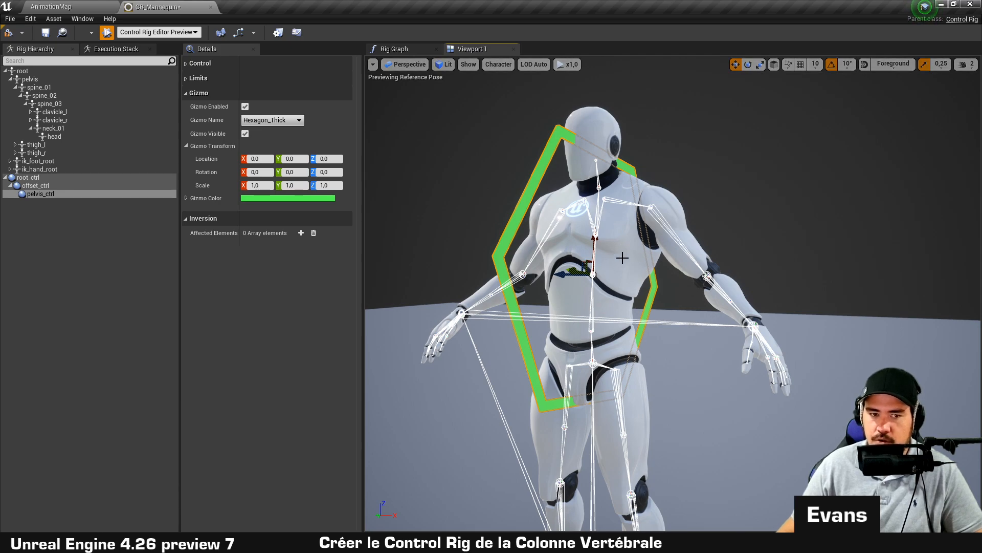
pyautogui.hotkey('ctrl', 'z')
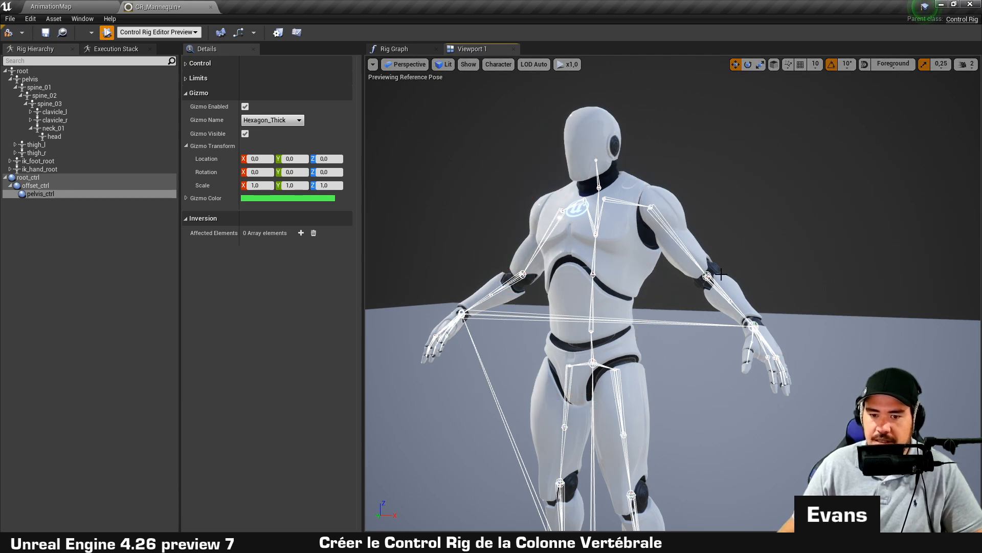
pyautogui.moveTo(721, 275); pyautogui.dragTo(688, 331, button='middle')
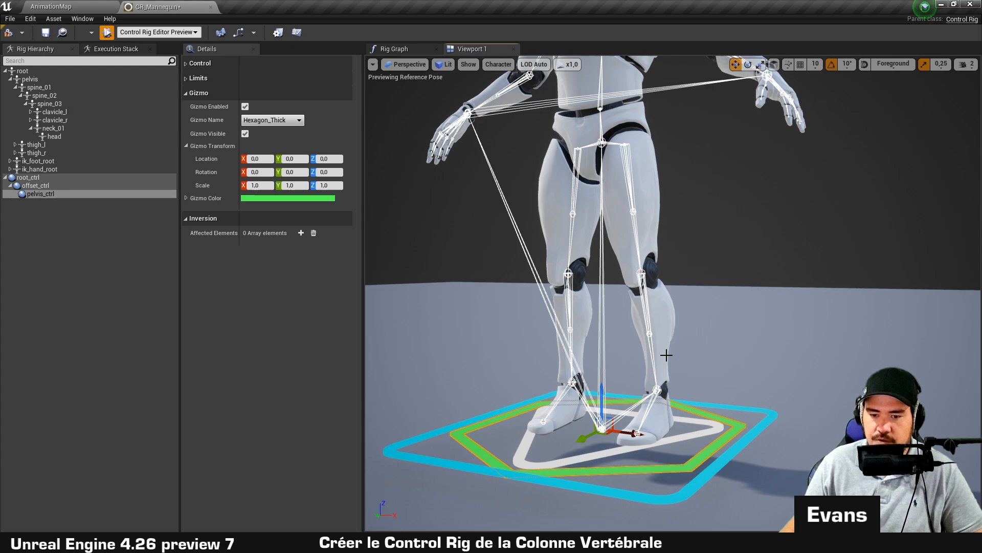
pyautogui.scroll(-5, 677, 274)
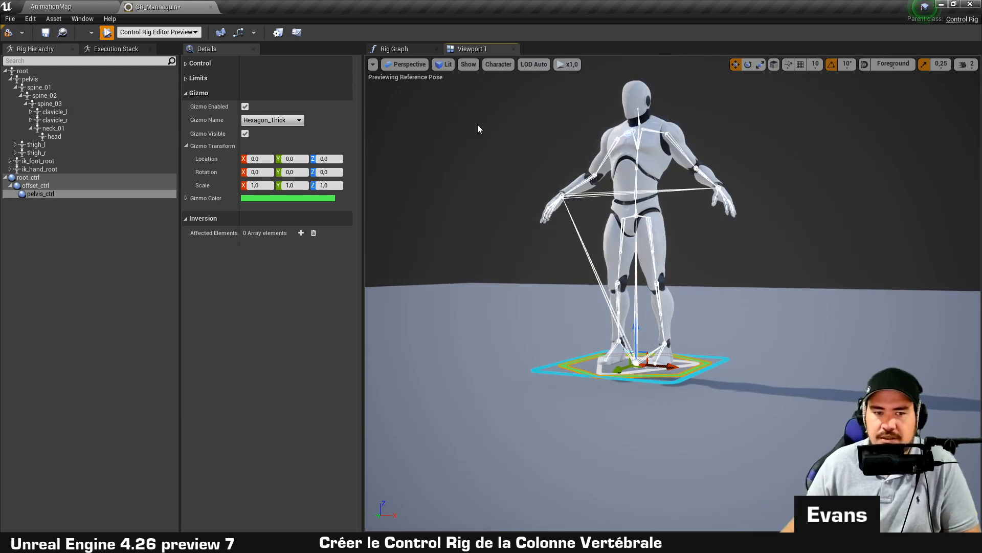
# Copy the pelvis bone and paste its global transform onto pelvis_ctrl.
pyautogui.click(90, 250)
pyautogui.click(43, 81)
pyautogui.rightClick(43, 81)
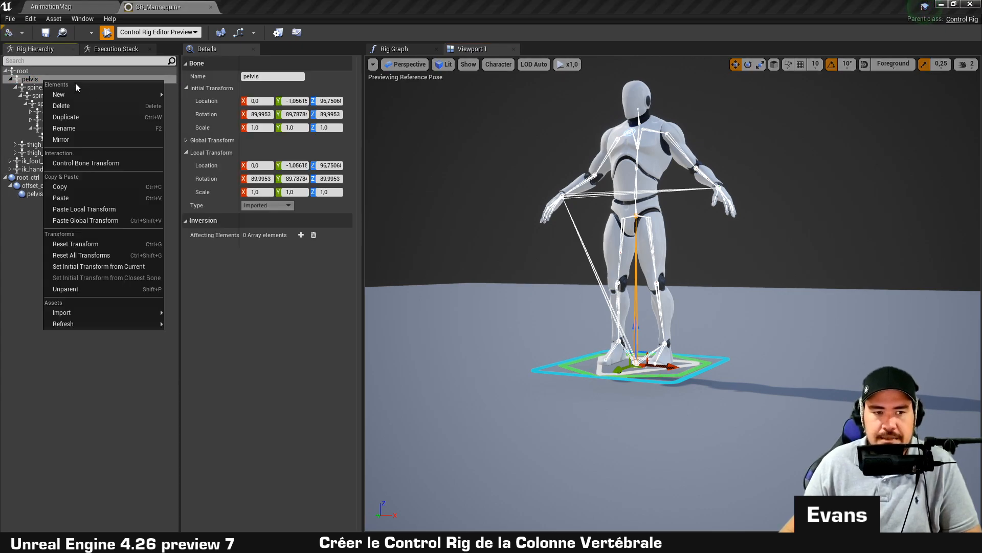
pyautogui.click(91, 190)
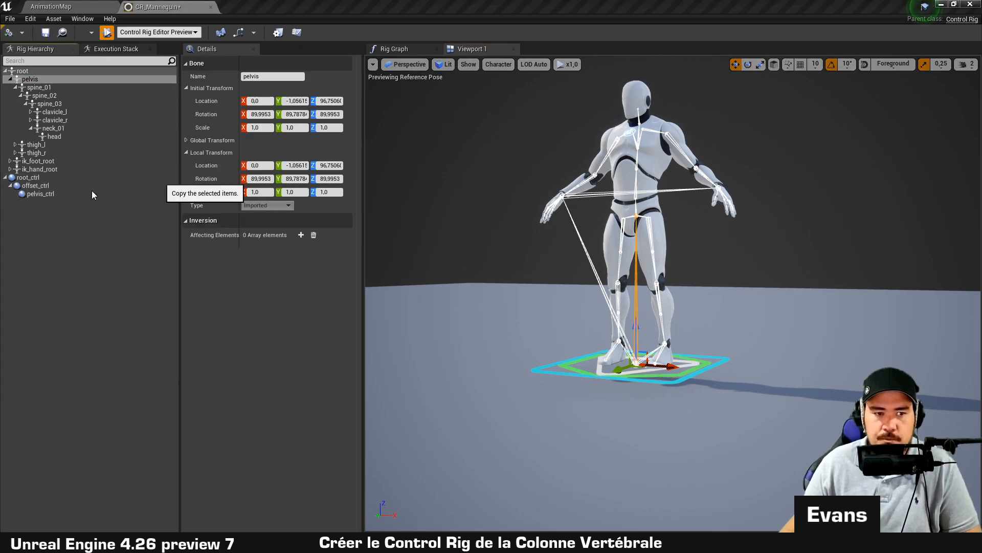
pyautogui.rightClick(57, 194)
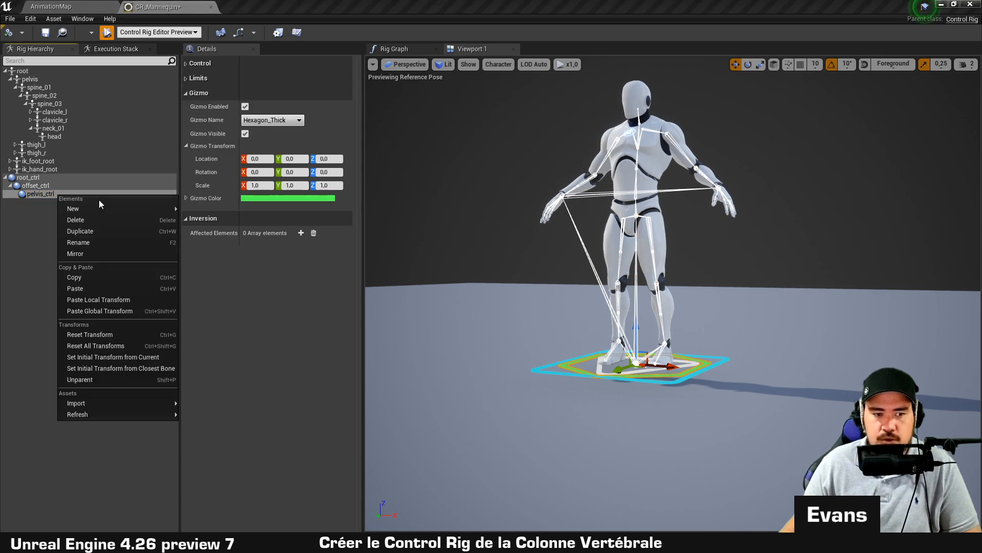
pyautogui.click(143, 311)
# Set the Y rotation of pelvis_ctrl's gizmo transform to 90 so the hexagon lies around the hips.
pyautogui.scroll(5, 670, 165)
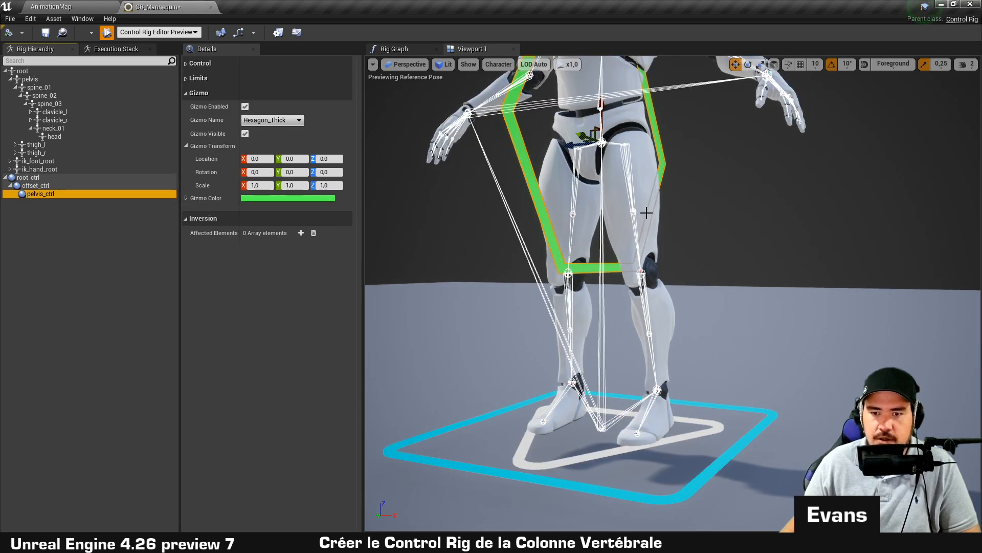
pyautogui.moveTo(647, 213); pyautogui.dragTo(658, 234, button='middle')
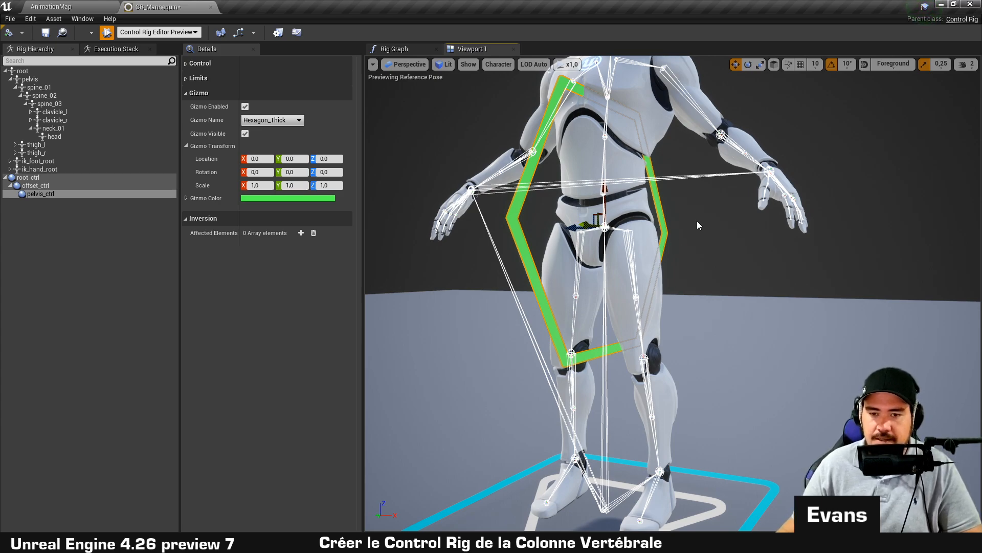
pyautogui.keyDown('alt'); pyautogui.moveTo(738, 213); pyautogui.dragTo(606, 168); pyautogui.keyUp('alt')
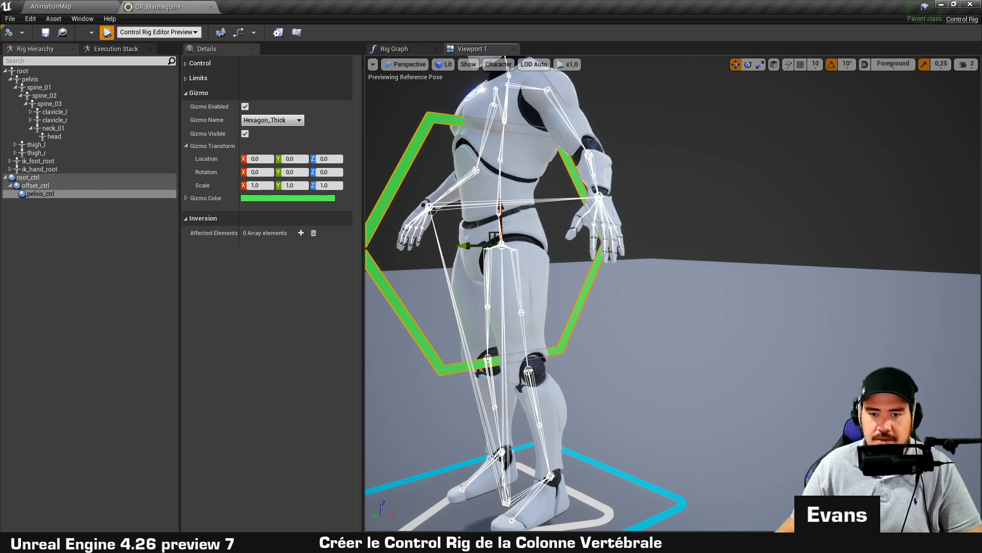
pyautogui.keyDown('alt'); pyautogui.moveTo(592, 179); pyautogui.dragTo(710, 204, button='middle'); pyautogui.keyUp('alt')
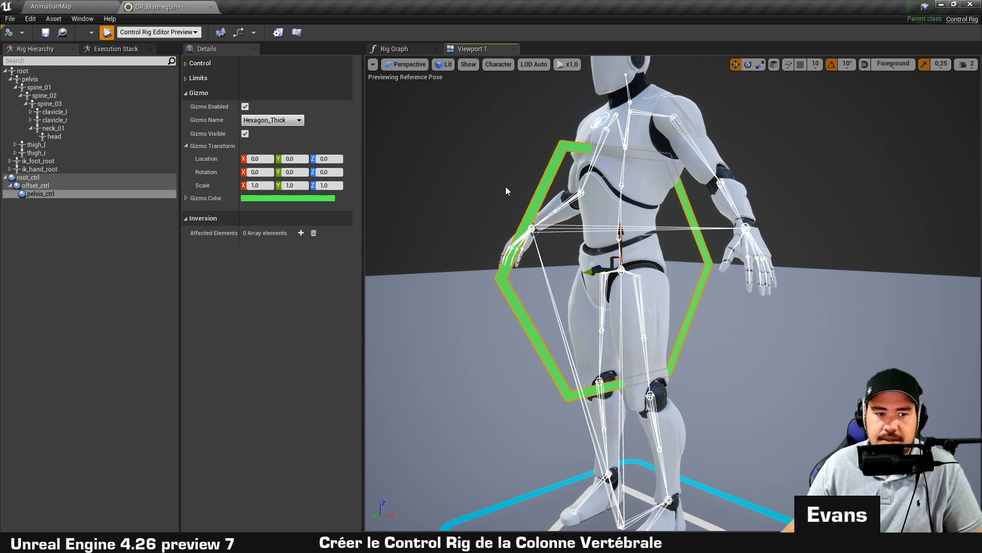
pyautogui.click(296, 172)
pyautogui.write('90')
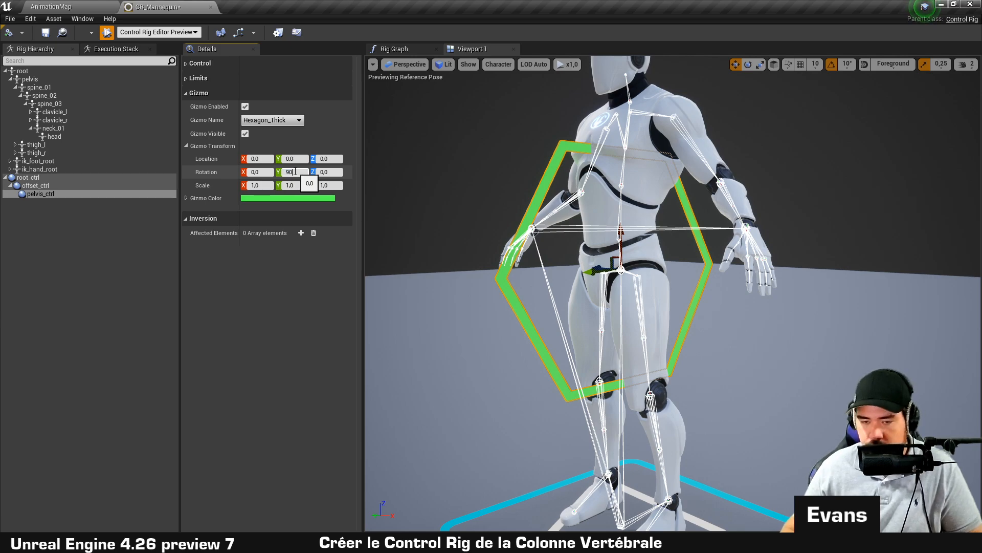
pyautogui.press('Return')
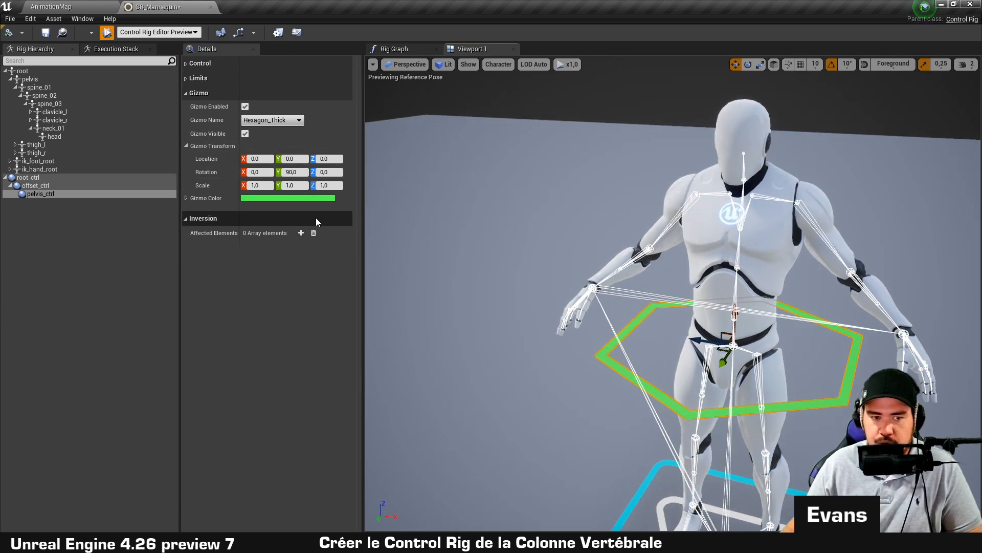
# Scale pelvis_ctrl's gizmo to 0.5 on X, Y and Z.
pyautogui.click(262, 188)
pyautogui.write('.5')
pyautogui.press('Tab')
pyautogui.write('.5')
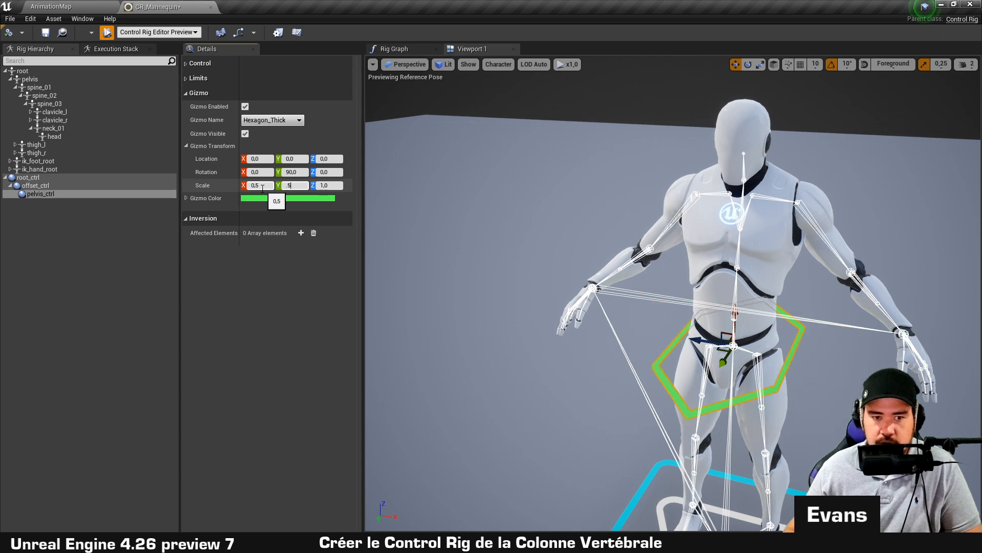
pyautogui.press('Tab')
pyautogui.write('.5')
pyautogui.press('Return')
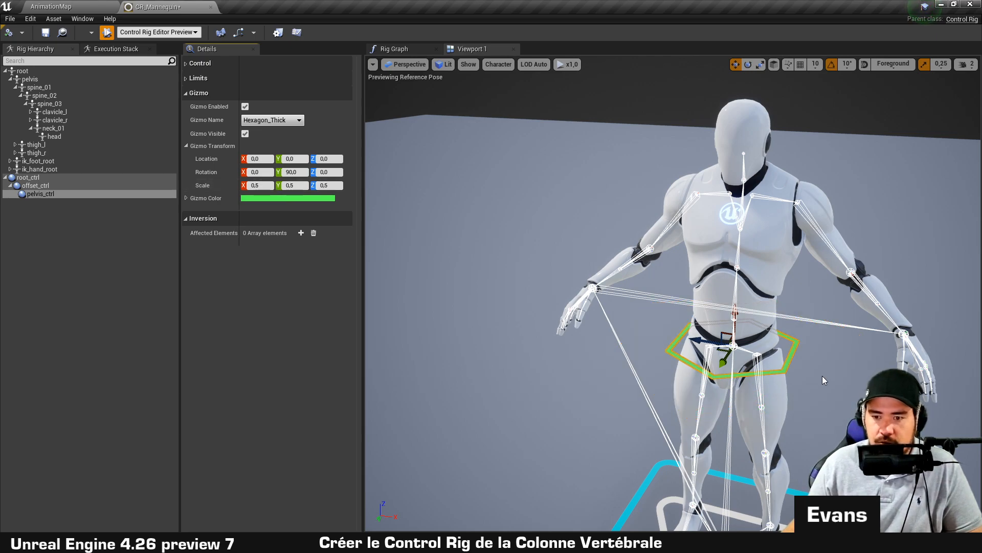
pyautogui.moveTo(672, 293); pyautogui.dragTo(684, 402, button='middle')
pyautogui.keyDown('alt'); pyautogui.moveTo(673, 293); pyautogui.dragTo(645, 241); pyautogui.keyUp('alt')
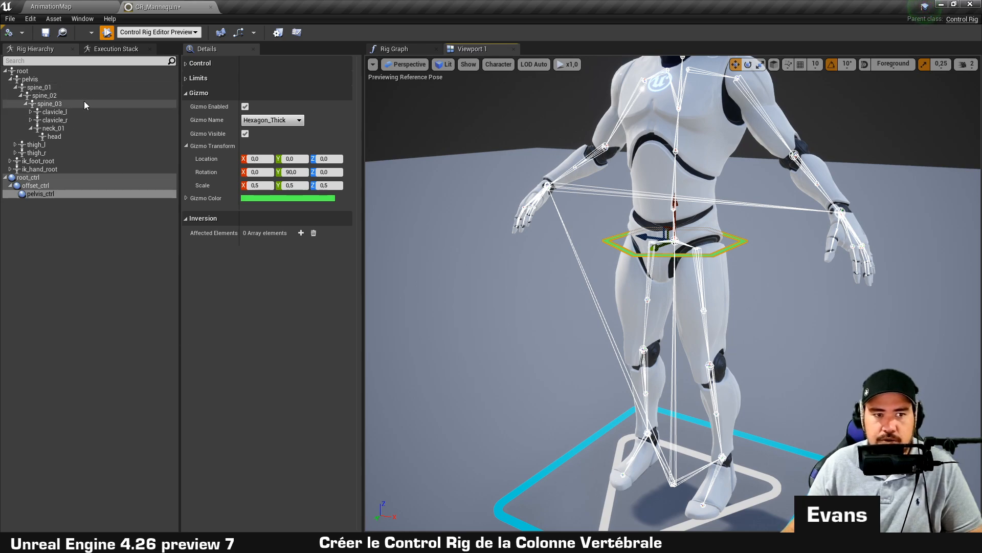
# Add a new control under pelvis_ctrl and name it spine01_ctrl.
pyautogui.click(71, 259)
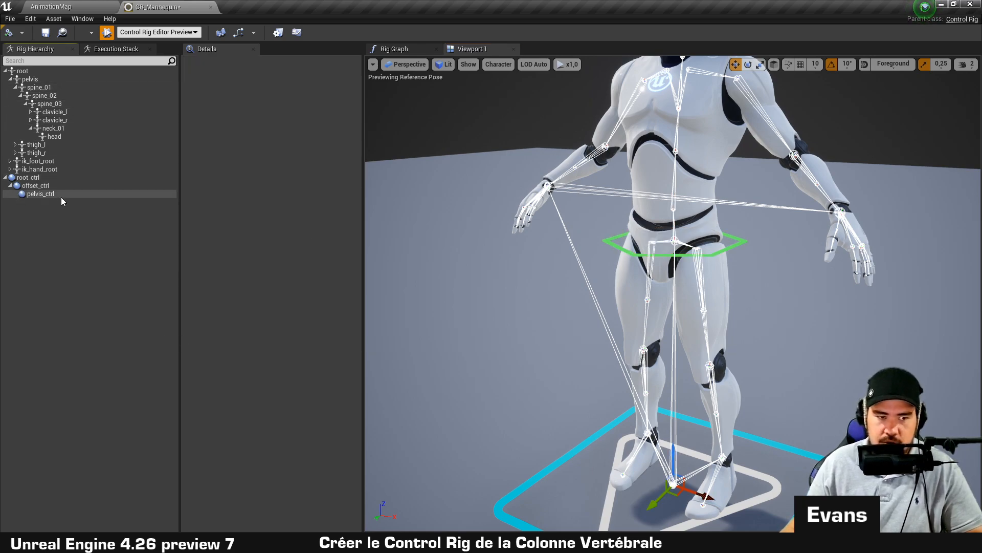
pyautogui.click(61, 195)
pyautogui.hotkey('ctrl', 'n')
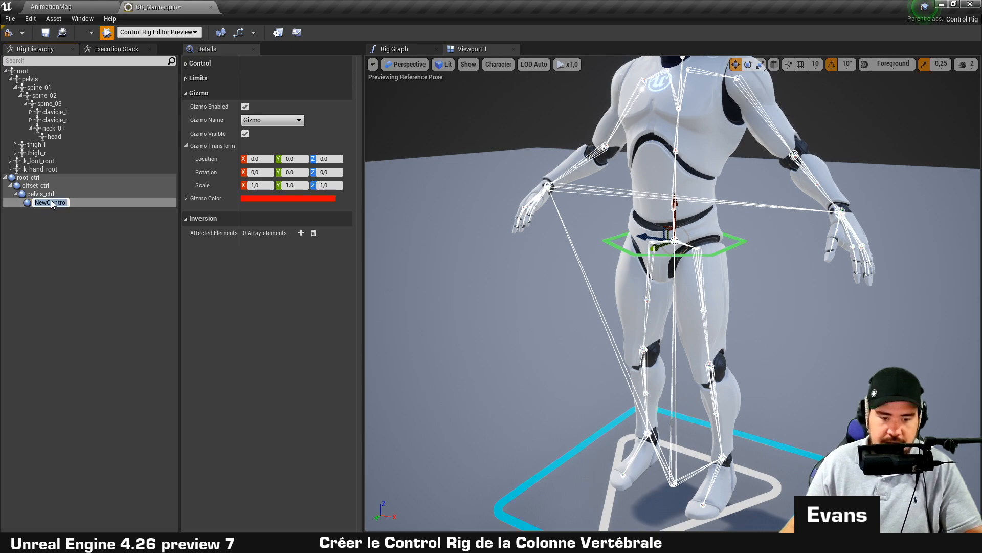
pyautogui.write('spine01_ctrl')
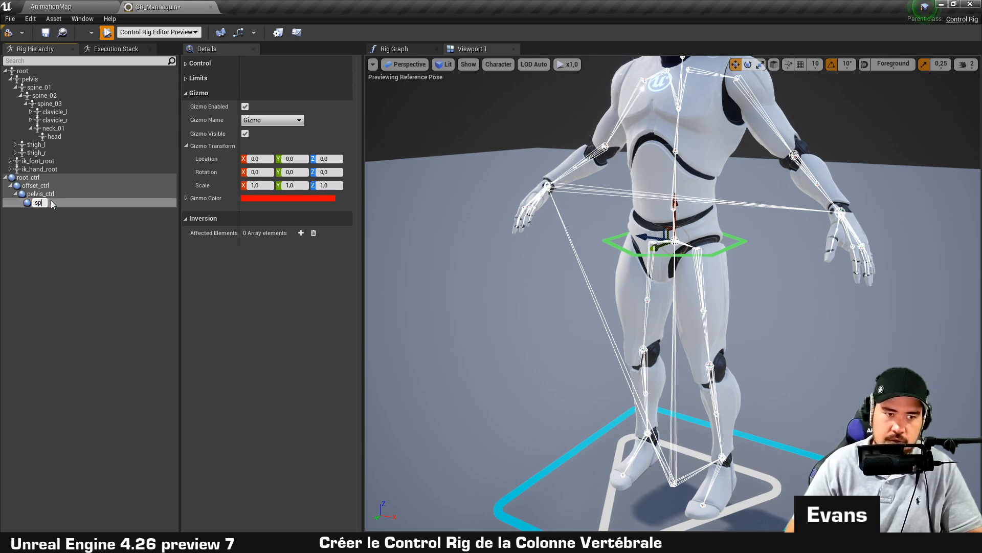
pyautogui.press('Return')
# Change spine01_ctrl's gizmo shape to Circle_Thick and its gizmo color to green.
pyautogui.click(274, 120)
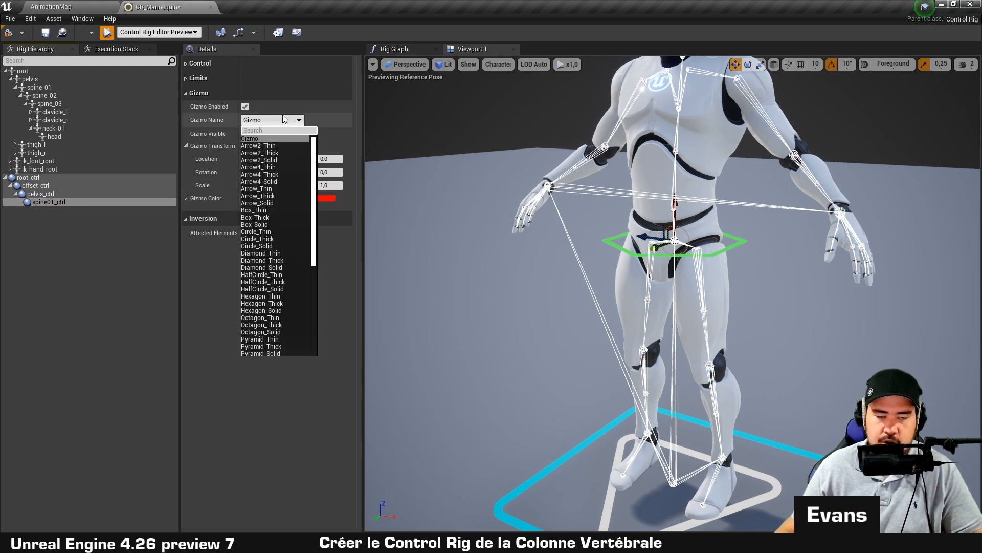
pyautogui.click(275, 239)
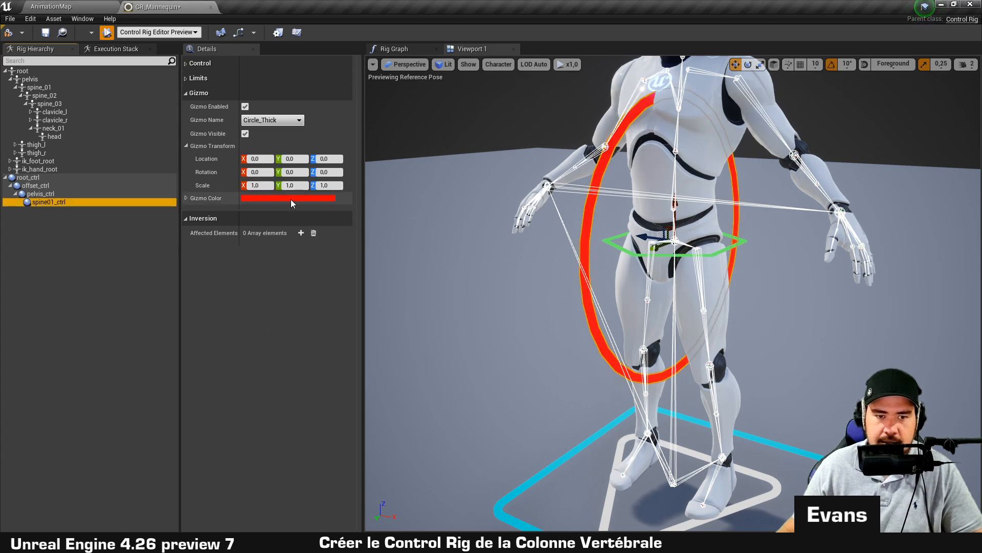
pyautogui.click(290, 198)
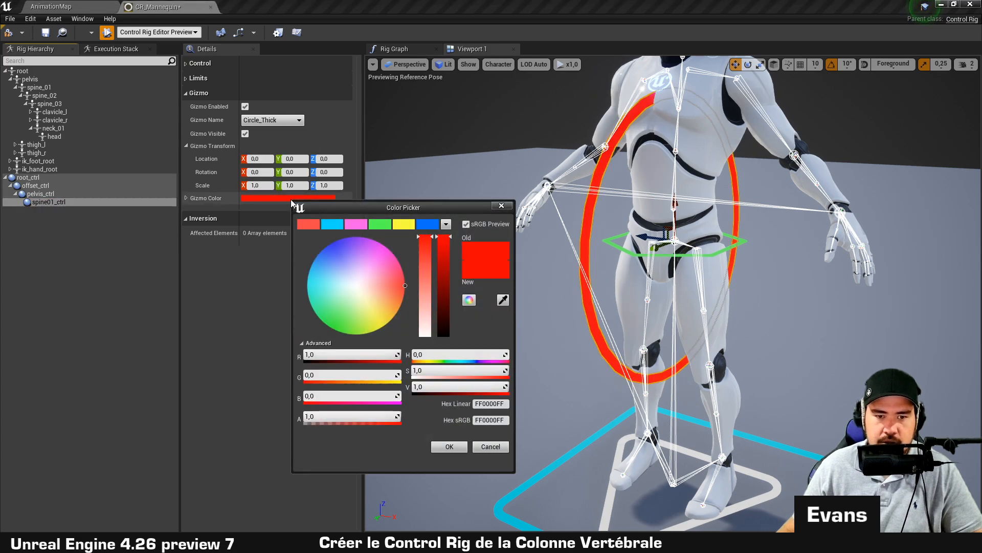
pyautogui.click(379, 226)
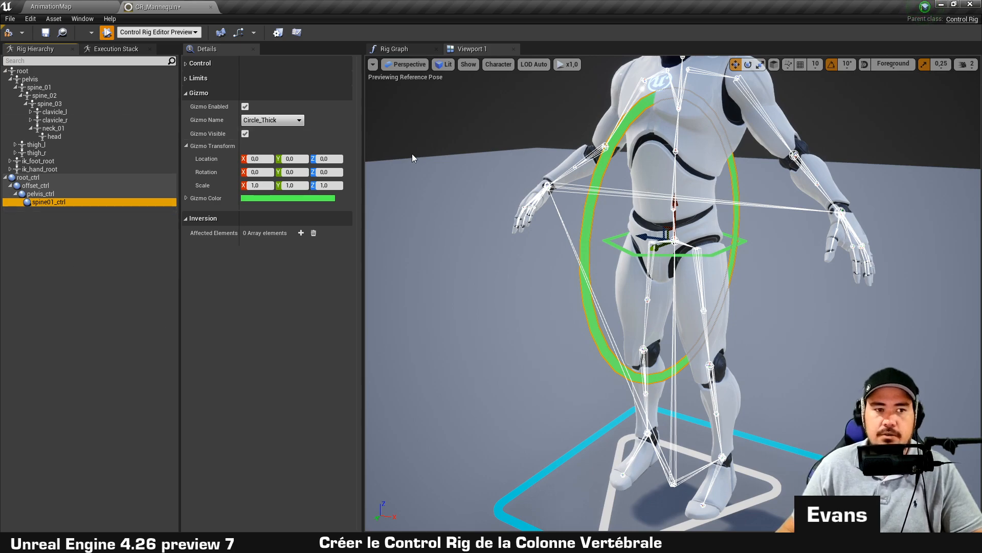
# Copy the spine_01 bone and paste its global transform onto spine01_ctrl.
pyautogui.click(71, 87)
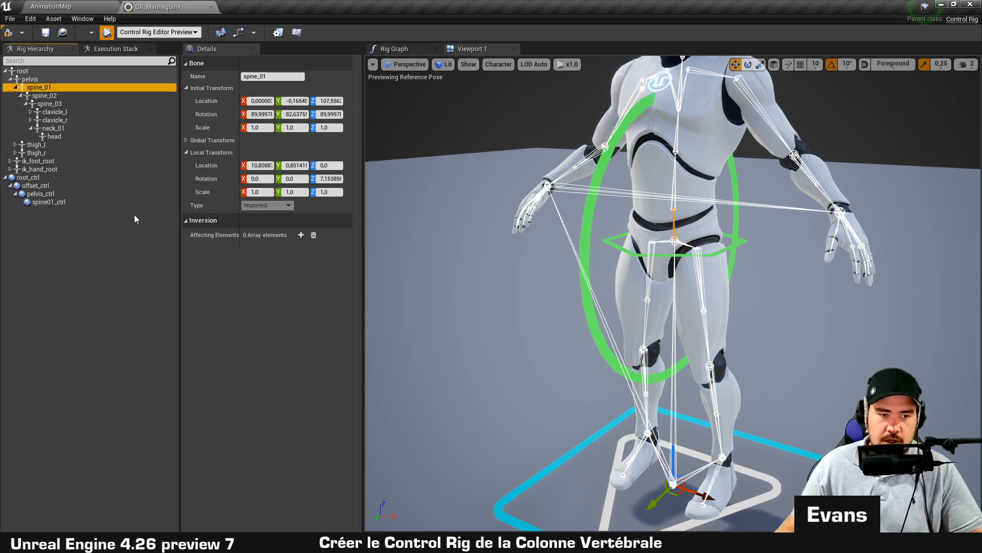
pyautogui.click(60, 202)
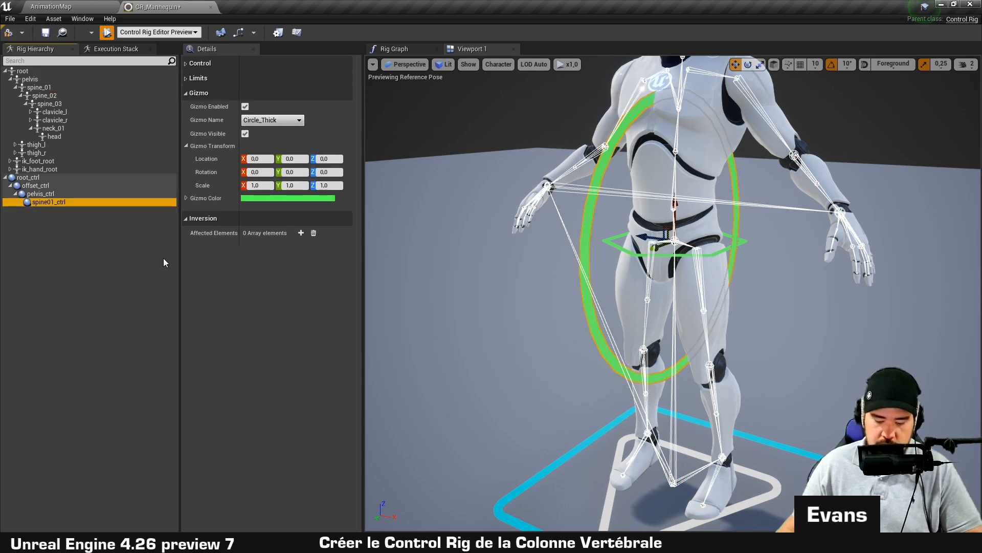
pyautogui.hotkey('ctrl', 'alt', 'v')
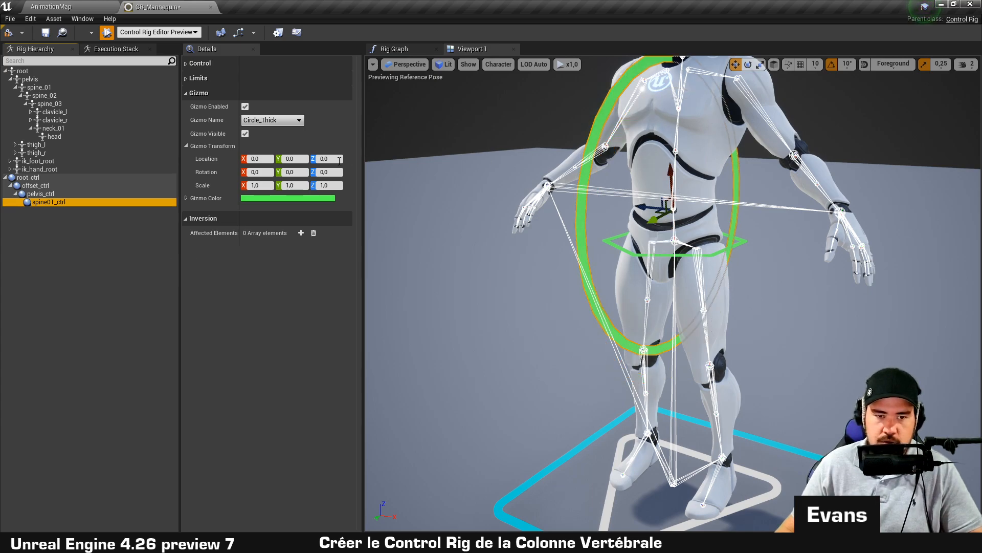
# Set the Y rotation of spine01_ctrl's gizmo transform to 90.
pyautogui.click(291, 172)
pyautogui.write('90')
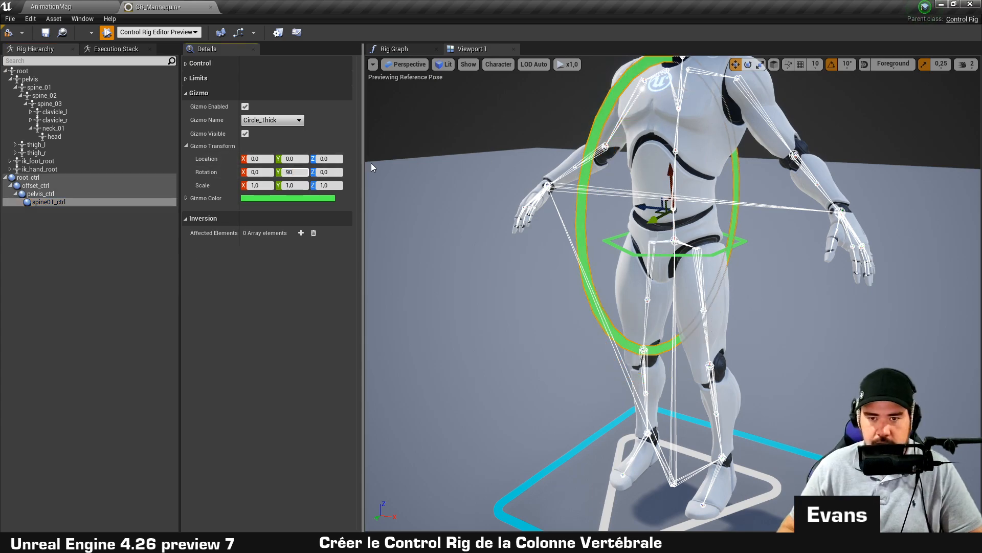
pyautogui.press('Return')
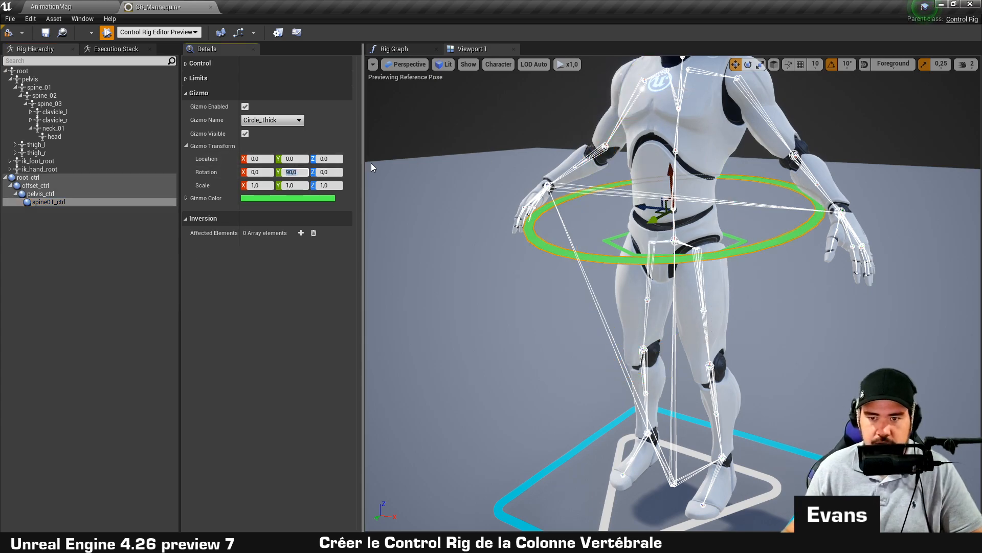
# Try a gizmo scale of 0.3 on all three axes of spine01_ctrl.
pyautogui.click(260, 187)
pyautogui.write('0,3')
pyautogui.press('Tab')
pyautogui.write('.3')
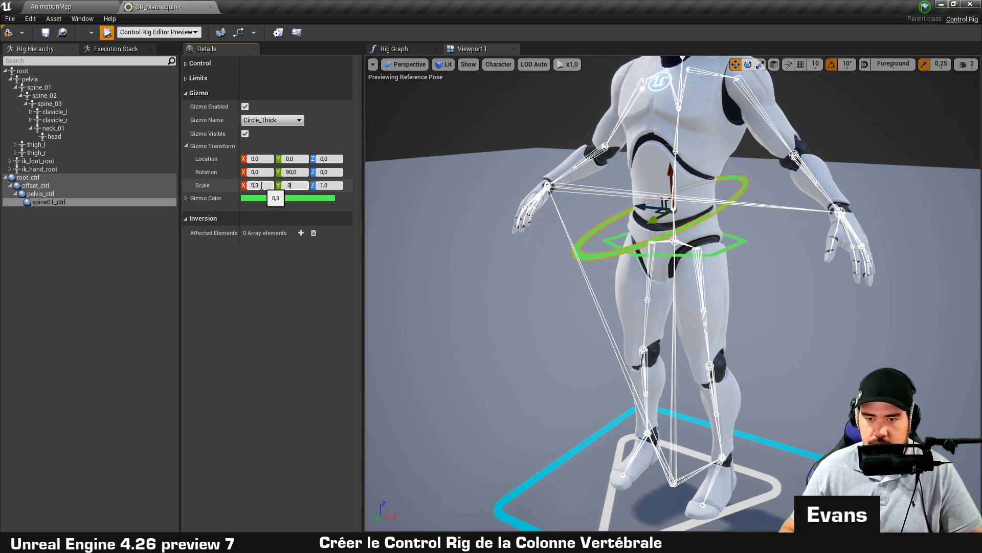
pyautogui.press('Tab')
pyautogui.write('.3')
# Set spine01_ctrl's gizmo scale to 0.4 on X, Y and Z.
pyautogui.hotkey('shift', 'Tab')
pyautogui.hotkey('shift', 'Tab')
pyautogui.write('.4')
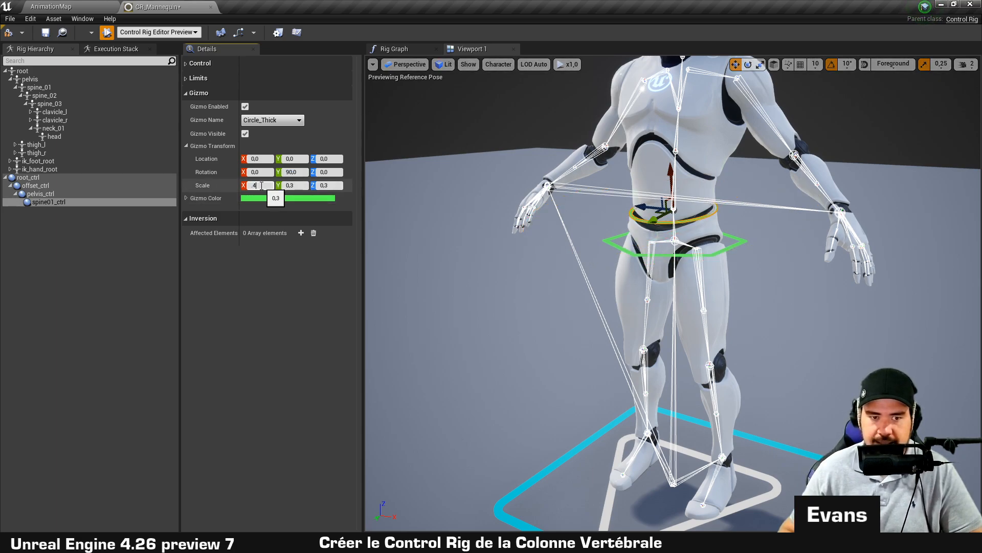
pyautogui.press('Tab')
pyautogui.write('.4')
pyautogui.press('Tab')
pyautogui.write('.4')
pyautogui.press('Return')
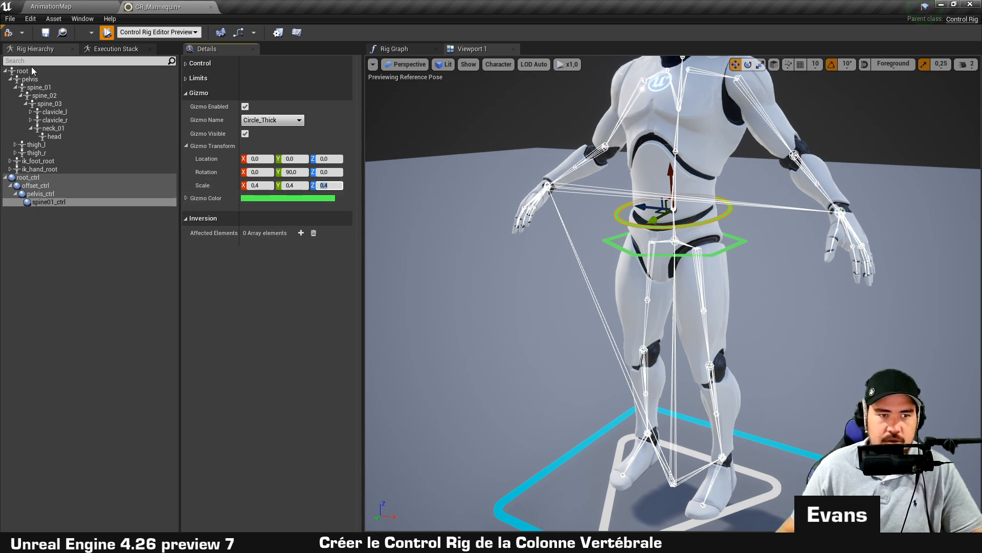
# Duplicate spine01_ctrl and parent the copy under the original spine01_ctrl.
pyautogui.click(58, 224)
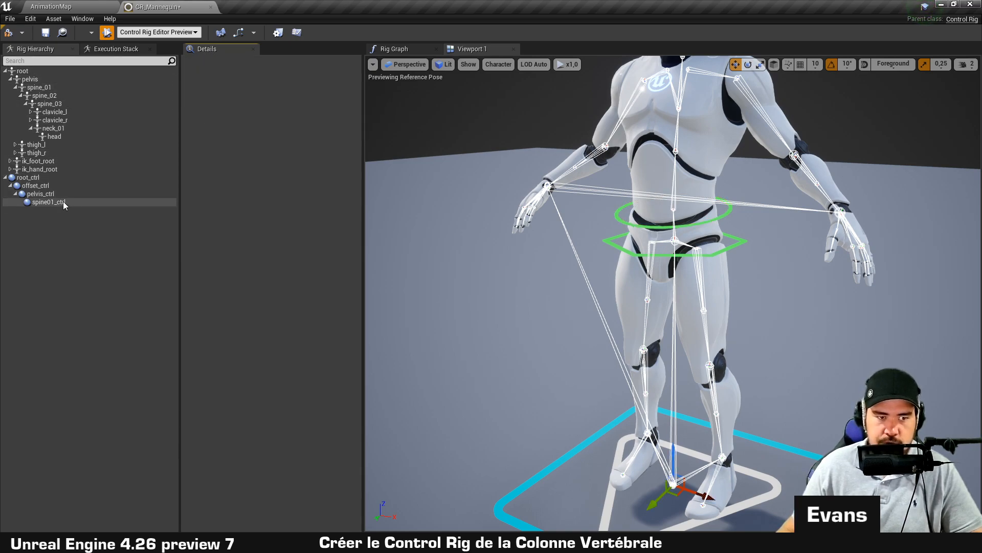
pyautogui.click(64, 201)
pyautogui.hotkey('ctrl', 'd')
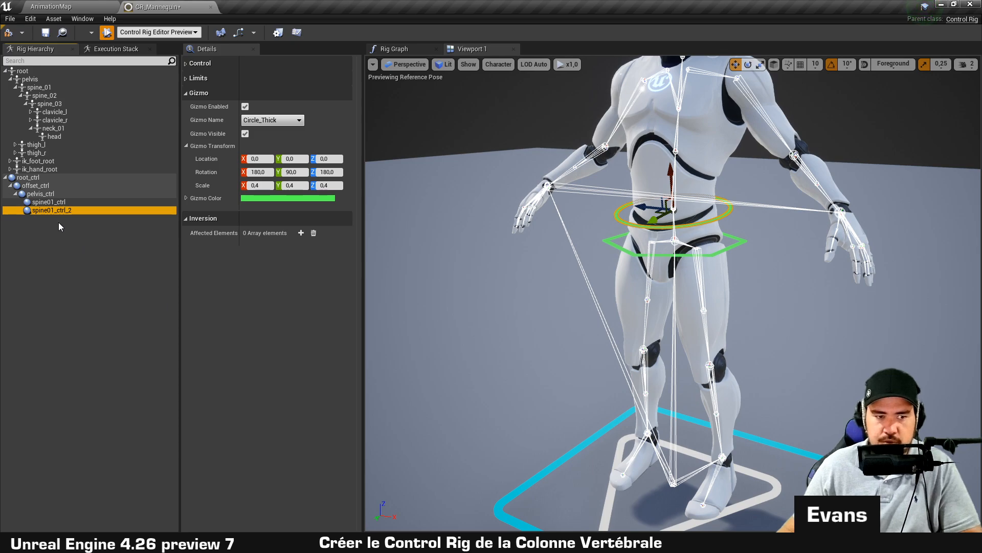
pyautogui.moveTo(45, 212); pyautogui.dragTo(54, 203)
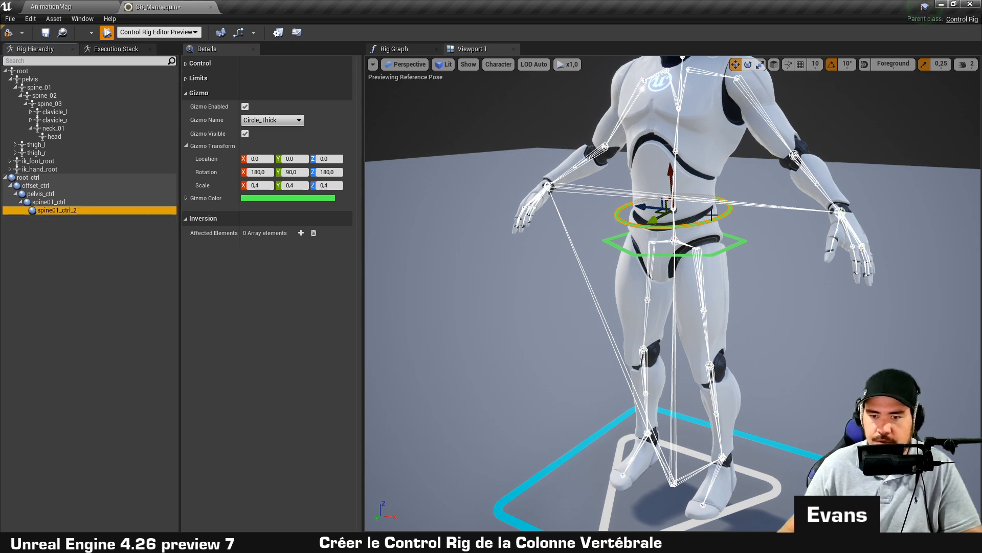
# Rename the duplicated control nested under spine01_ctrl to spine02_ctrl.
pyautogui.doubleClick(56, 211)
pyautogui.click(63, 213)
pyautogui.press('BackSpace')
pyautogui.write('2')
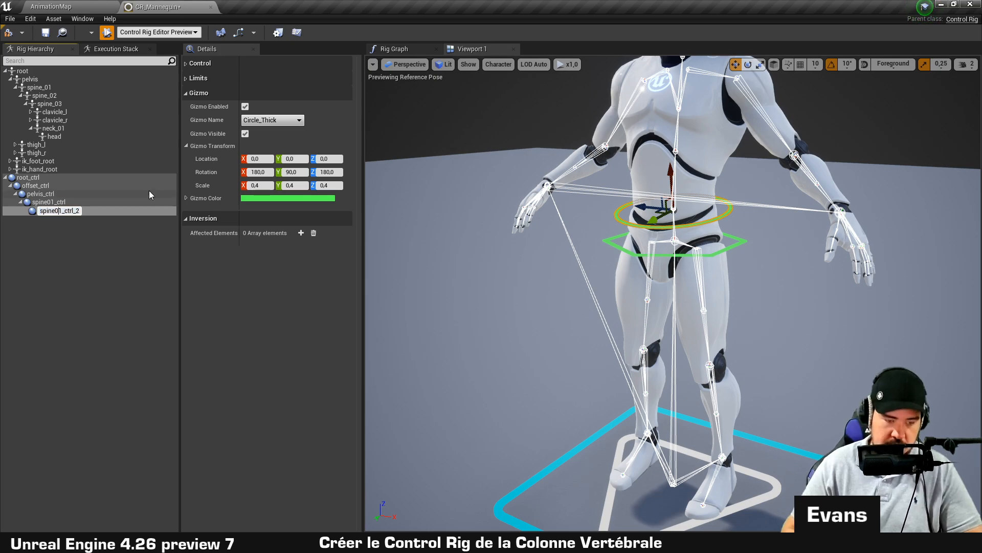
pyautogui.press('End')
pyautogui.press('BackSpace')
pyautogui.press('BackSpace')
pyautogui.press('Return')
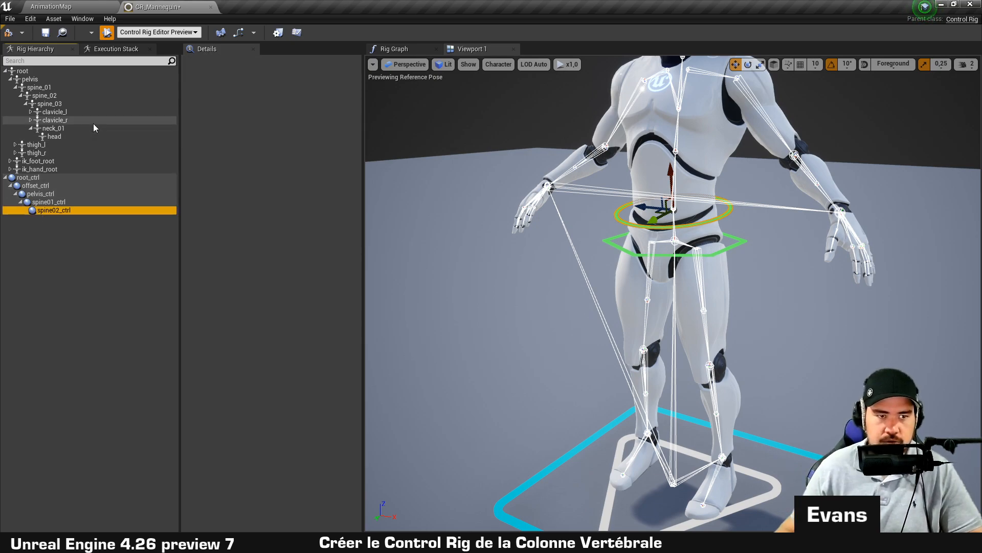
# Copy the spine_02 bone, paste its global transform onto spine02_ctrl, and check the placement of both spine controls.
pyautogui.click(67, 95)
pyautogui.click(66, 211)
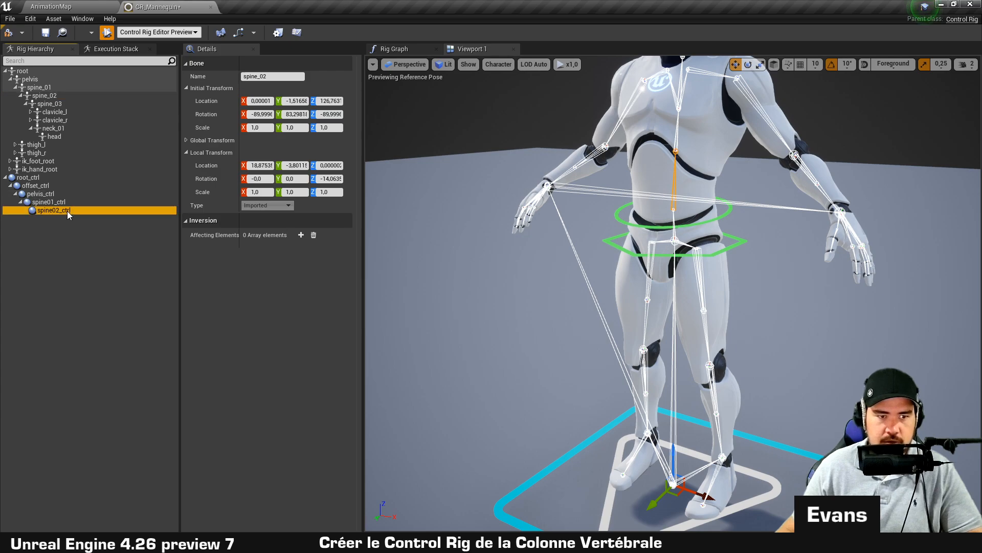
pyautogui.moveTo(743, 177); pyautogui.dragTo(726, 154, button='right')
pyautogui.moveTo(612, 271); pyautogui.dragTo(612, 264, button='right')
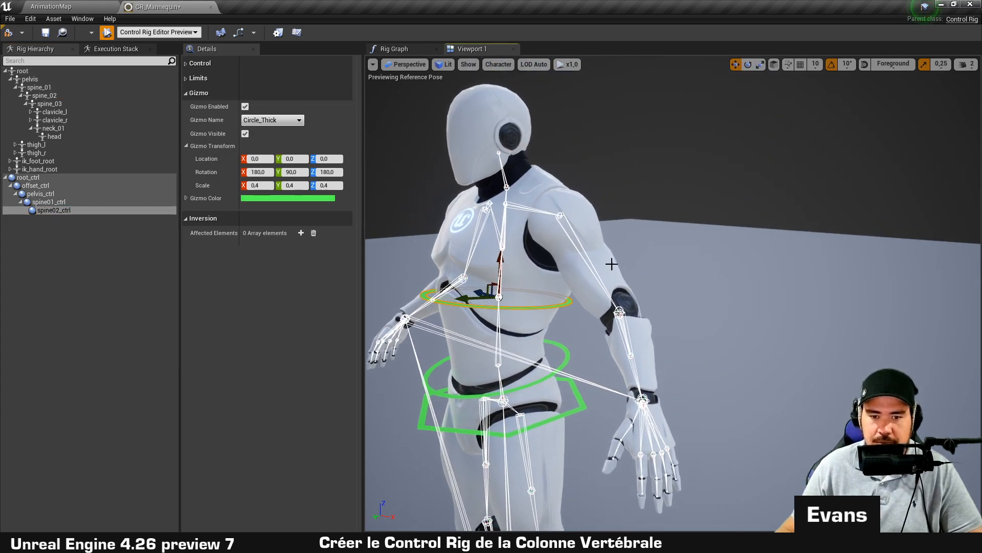
pyautogui.click(51, 202)
pyautogui.click(54, 210)
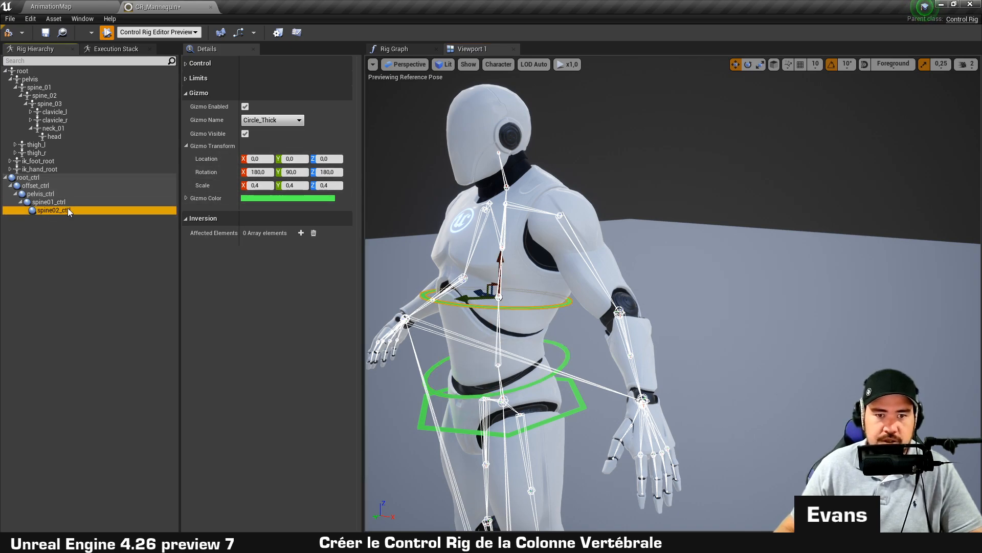
# Duplicate spine02_ctrl and parent the copy under the original spine02_ctrl.
pyautogui.moveTo(536, 218); pyautogui.dragTo(463, 255, button='middle')
pyautogui.click(117, 230)
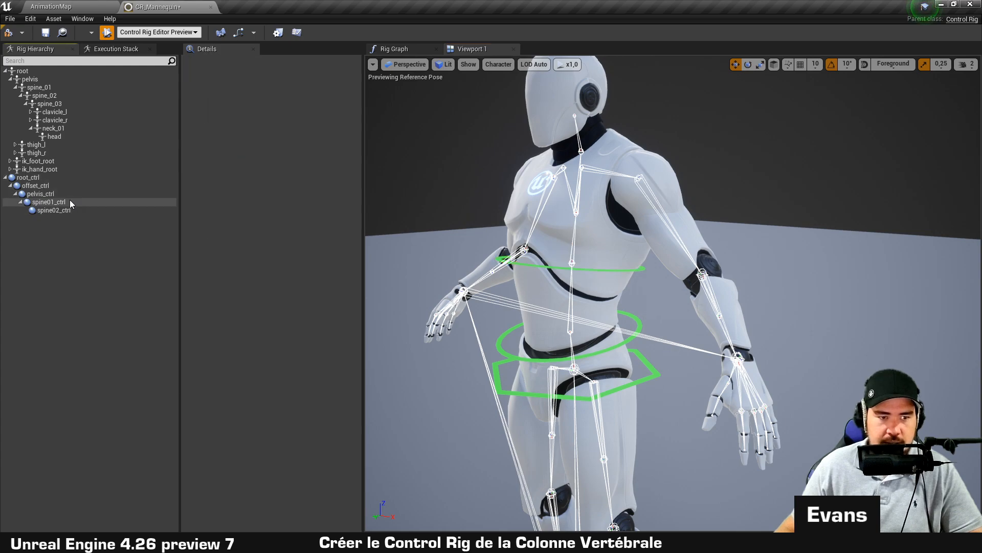
pyautogui.click(60, 212)
pyautogui.hotkey('ctrl', 'd')
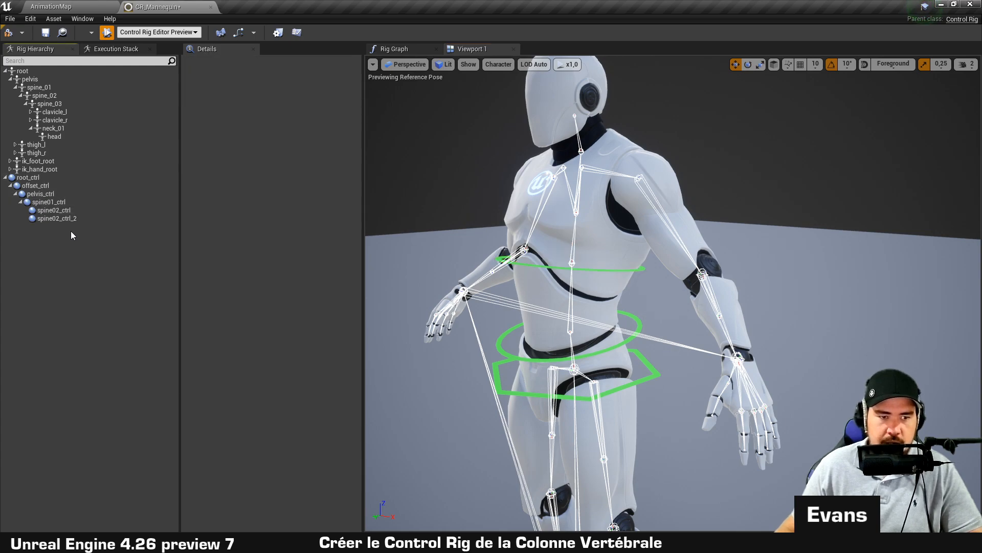
pyautogui.click(69, 221)
pyautogui.moveTo(69, 221); pyautogui.dragTo(70, 209)
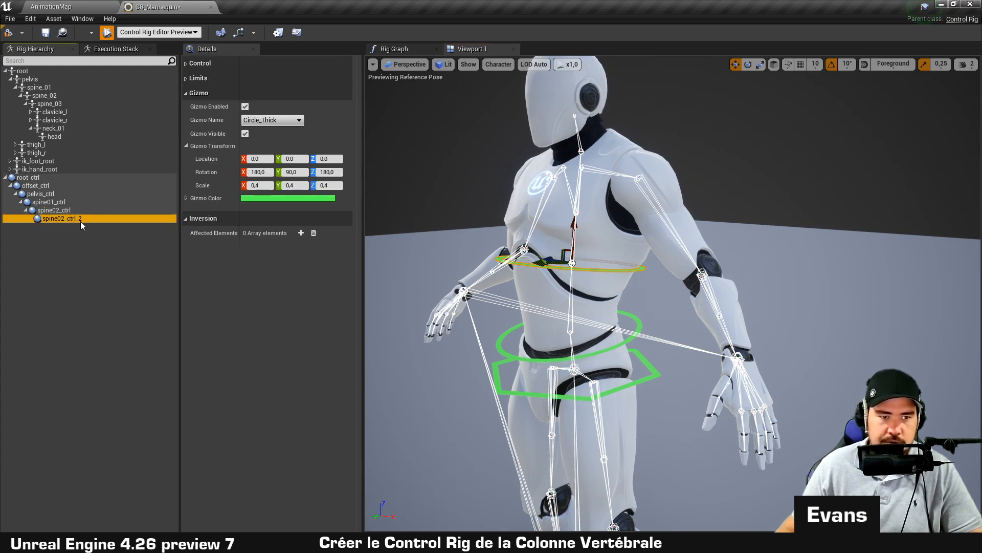
# Rename the duplicated control nested under spine02_ctrl to spine03_ctrl.
pyautogui.click(75, 220)
pyautogui.click(66, 219)
pyautogui.press('BackSpace')
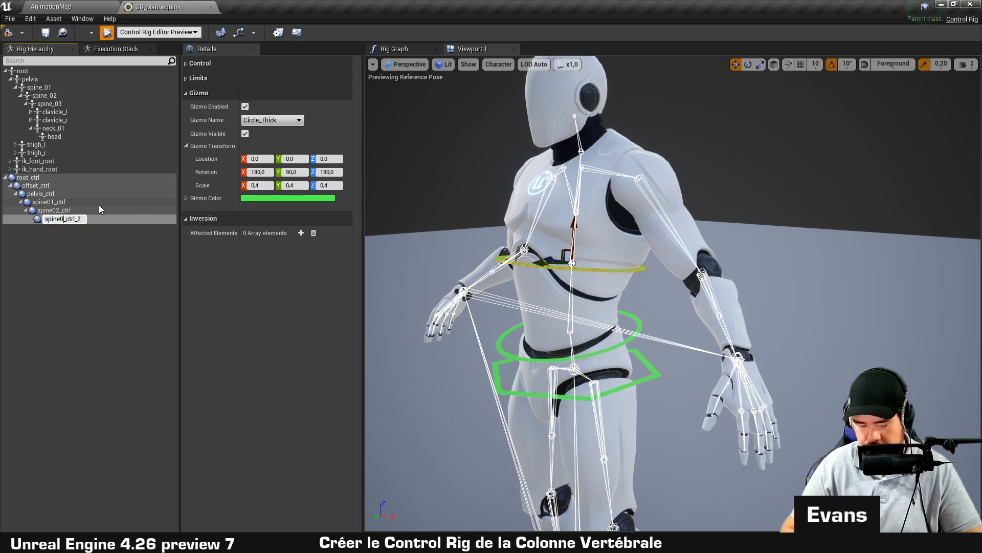
pyautogui.press('BackSpace')
pyautogui.press('BackSpace')
pyautogui.press('Return')
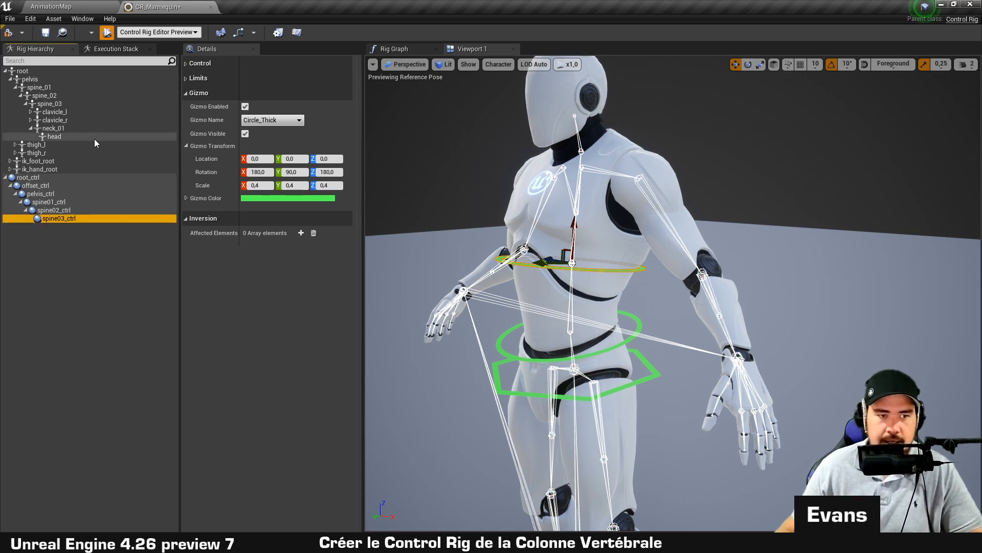
# Copy the spine_03 bone's transform and paste it globally onto spine03_ctrl.
pyautogui.click(72, 106)
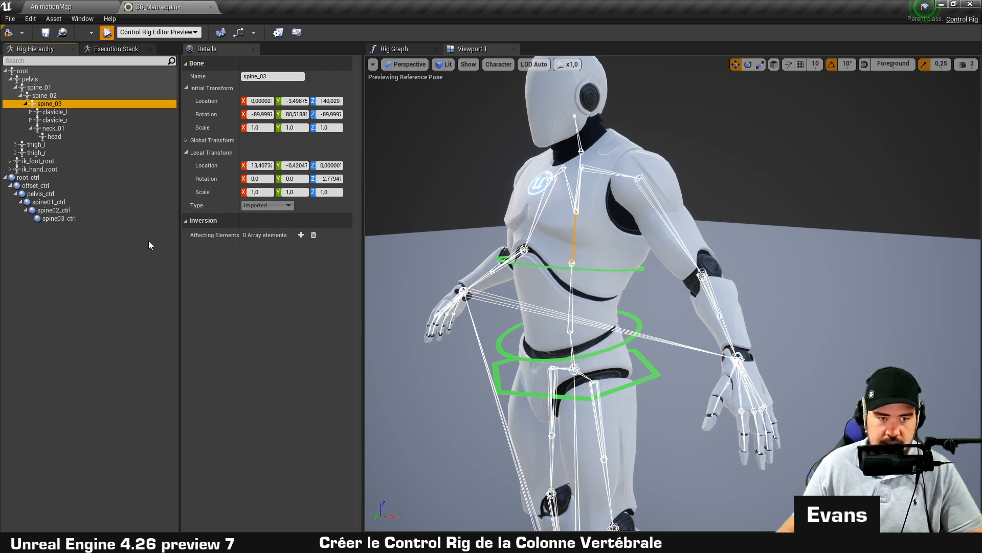
pyautogui.click(140, 219)
pyautogui.click(126, 271)
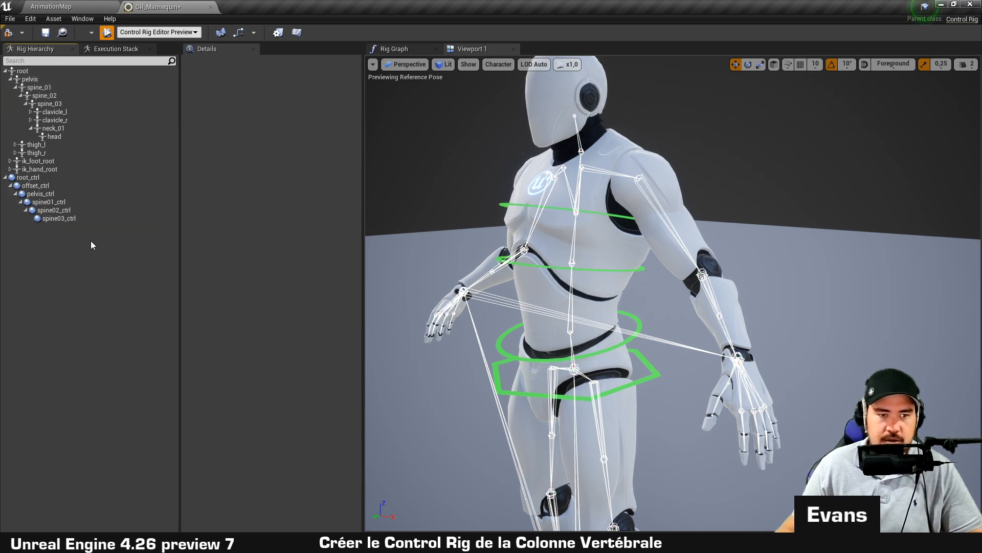
# Duplicate spine03_ctrl, rename the copy neck_ctrl and nest it under spine03_ctrl.
pyautogui.click(99, 219)
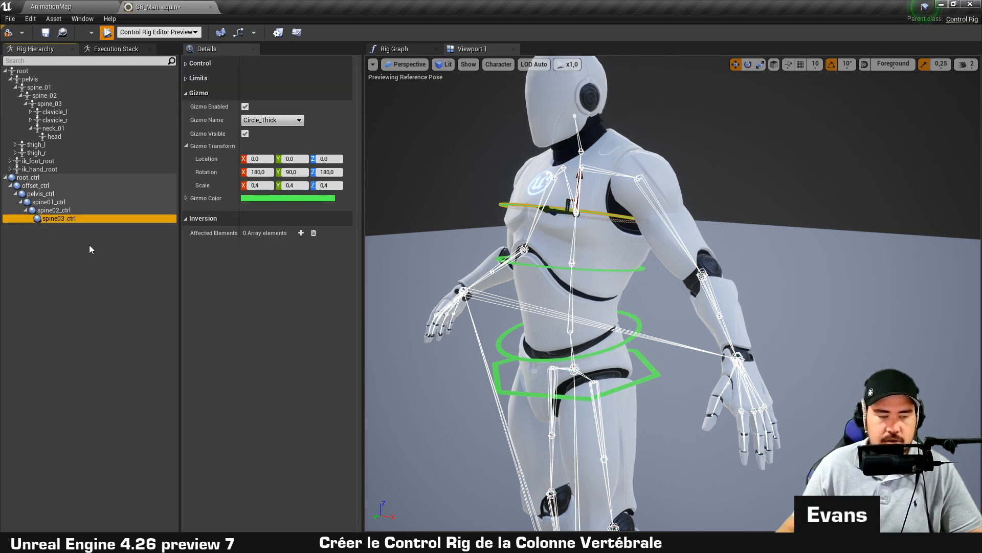
pyautogui.hotkey('ctrl', 'd')
pyautogui.doubleClick(79, 227)
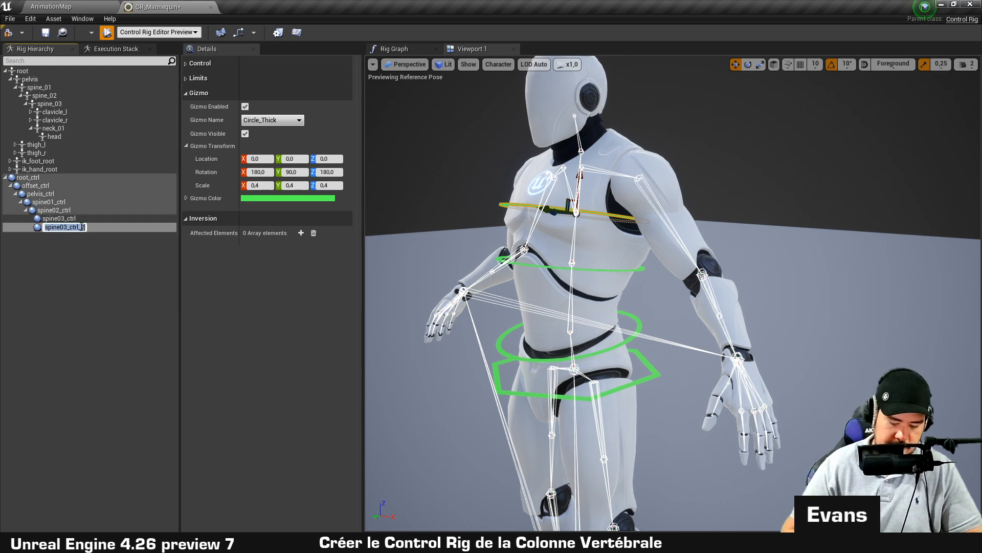
pyautogui.write('neck_ctrl')
pyautogui.press('Return')
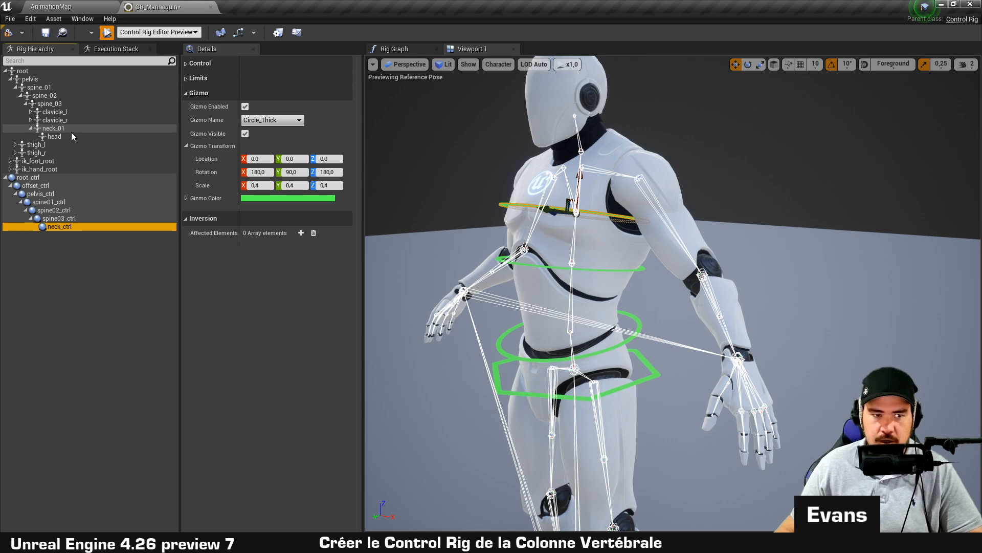
# Copy the neck_01 bone's transform, paste it globally onto neck_ctrl, and frame the whole character to check the controls.
pyautogui.click(72, 131)
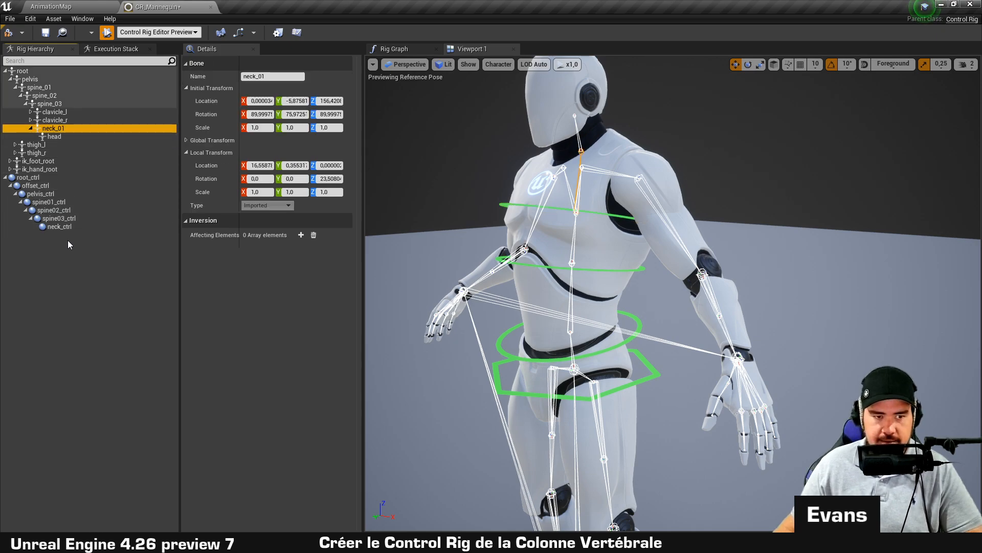
pyautogui.click(72, 226)
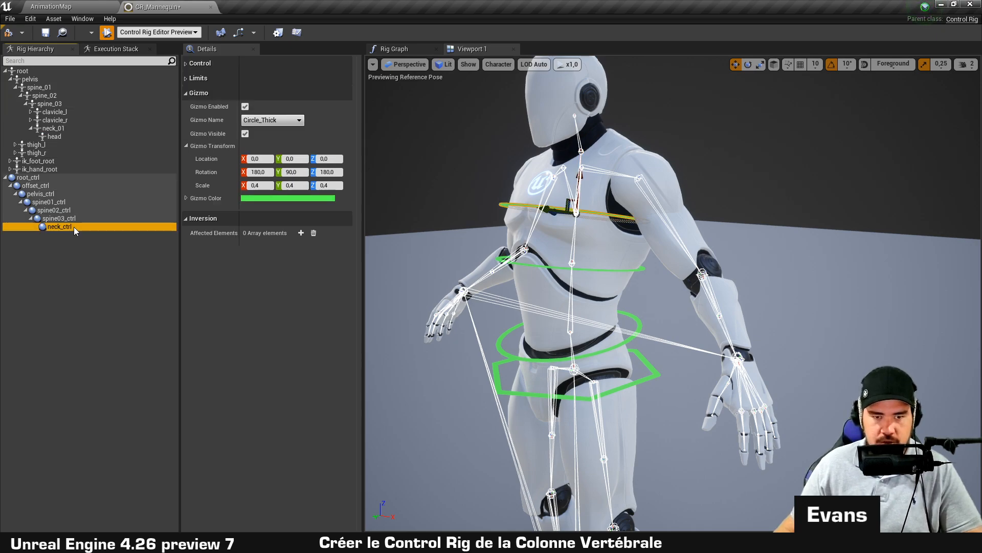
pyautogui.click(769, 204)
pyautogui.press('f')
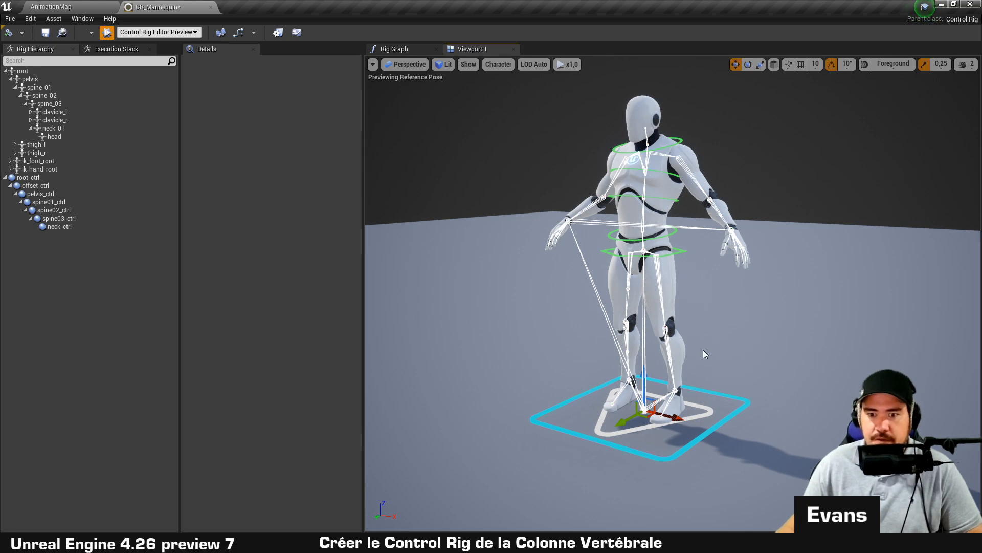
# Test the control hierarchy by moving pelvis_ctrl, neck_ctrl and spine03_ctrl away from the body in the viewport.
pyautogui.click(667, 256)
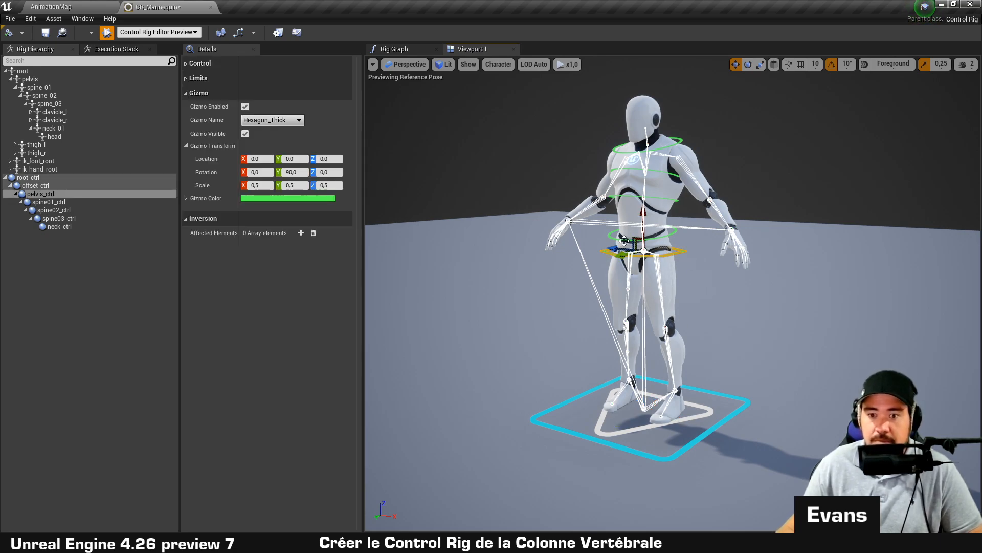
pyautogui.moveTo(609, 247); pyautogui.dragTo(491, 238)
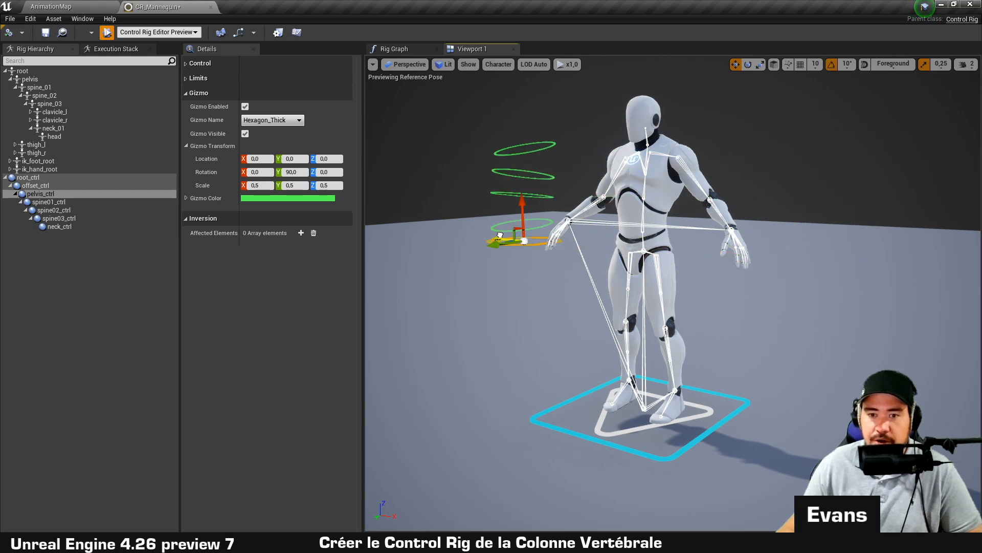
pyautogui.click(520, 143)
pyautogui.moveTo(520, 143); pyautogui.dragTo(617, 167)
pyautogui.click(498, 165)
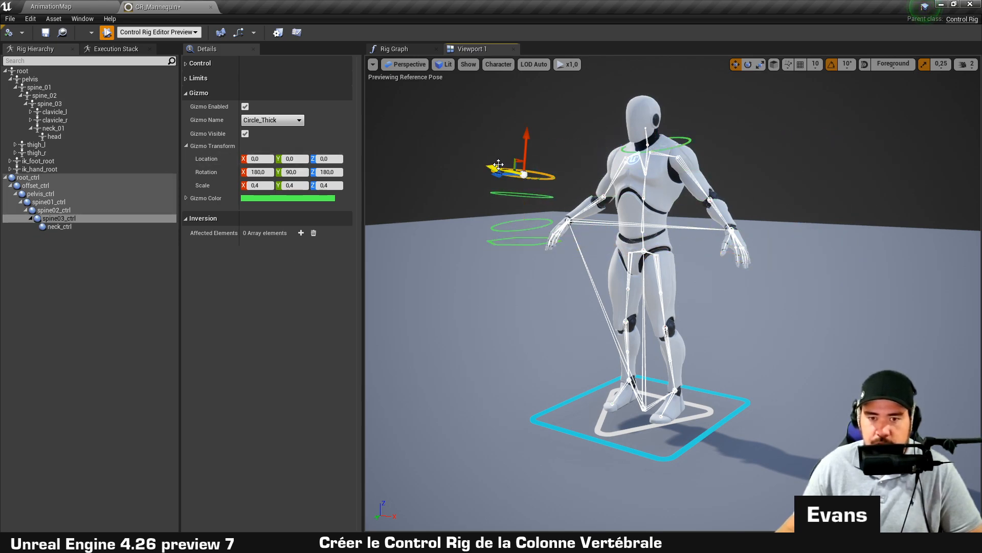
pyautogui.moveTo(492, 166); pyautogui.dragTo(464, 160)
# Test offset_ctrl by moving it off the root square, then recompile the rig to reset the controls.
pyautogui.click(645, 427)
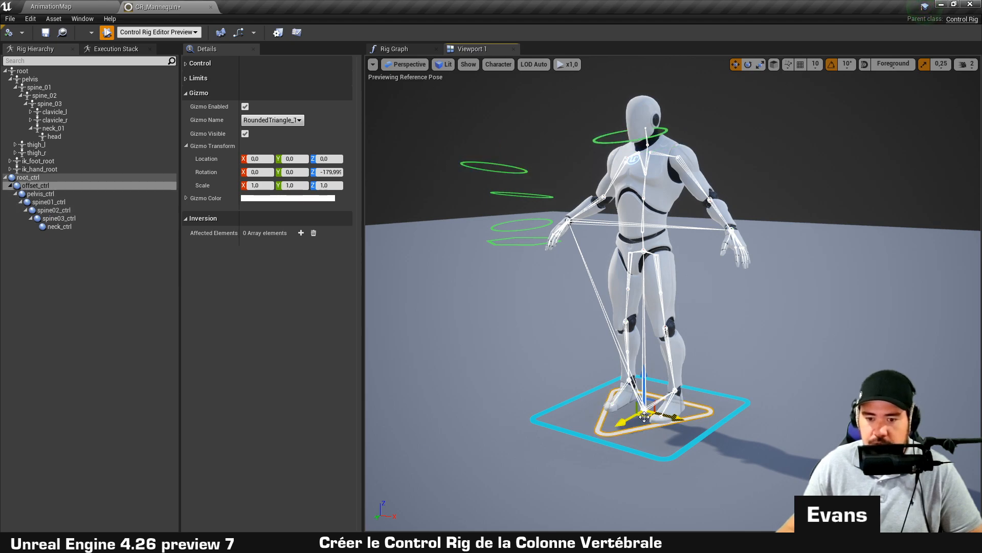
pyautogui.moveTo(645, 426); pyautogui.dragTo(553, 365)
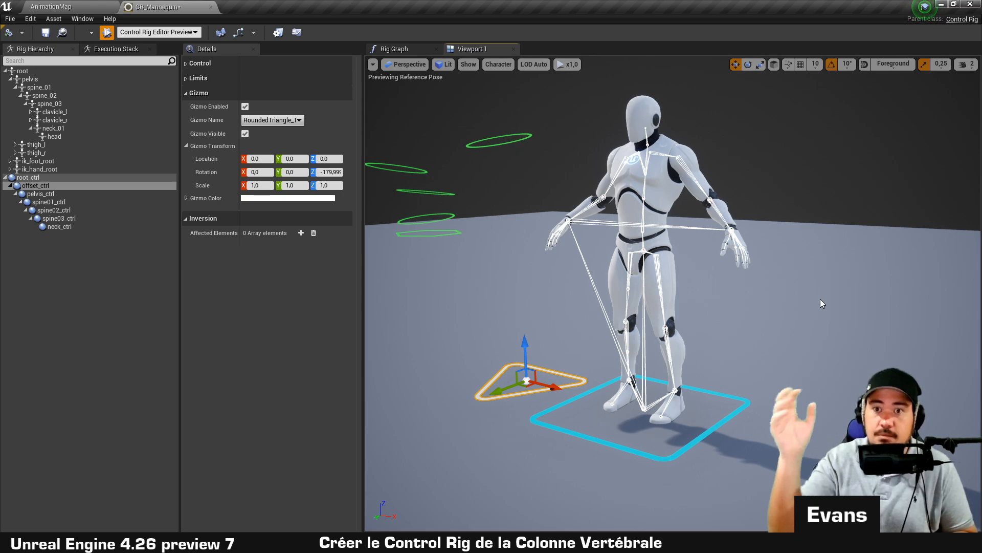
pyautogui.click(790, 277)
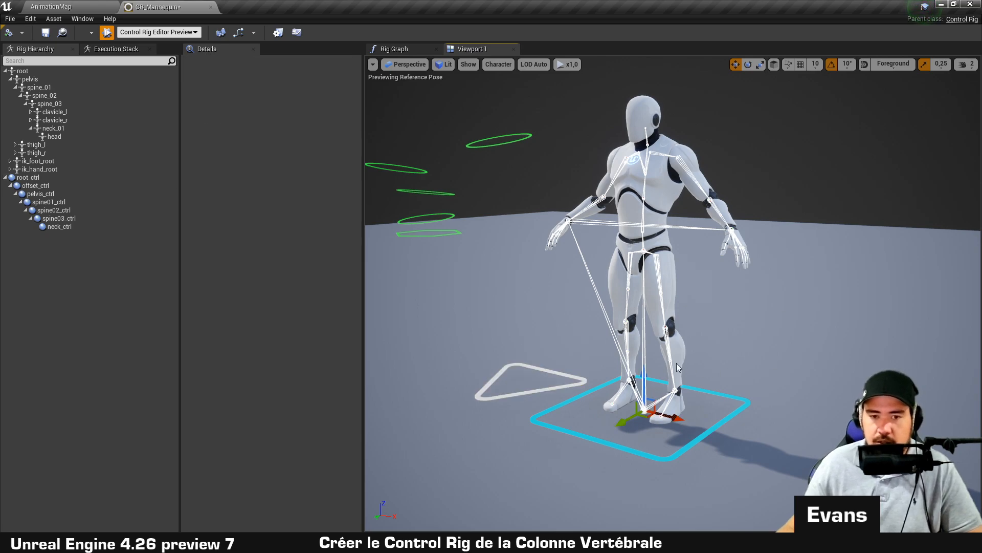
pyautogui.click(22, 34)
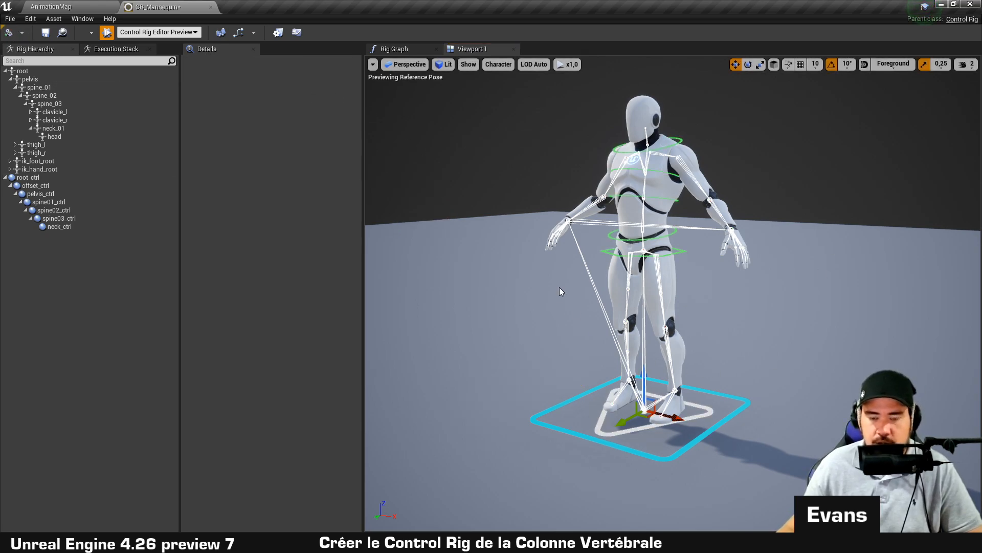
# Test moving root_ctrl with all its child controls, then recompile the rig to reset their positions.
pyautogui.click(695, 442)
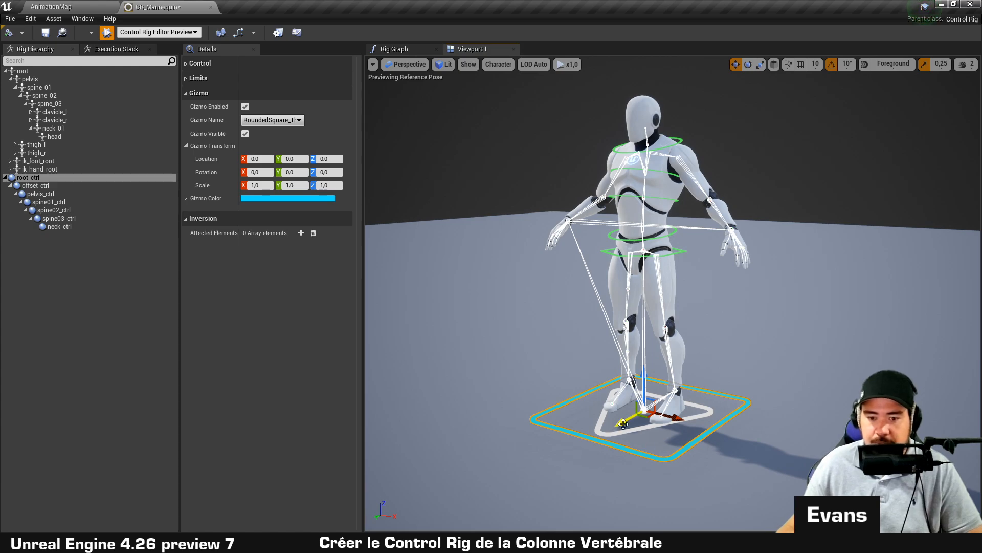
pyautogui.moveTo(624, 423); pyautogui.dragTo(707, 416)
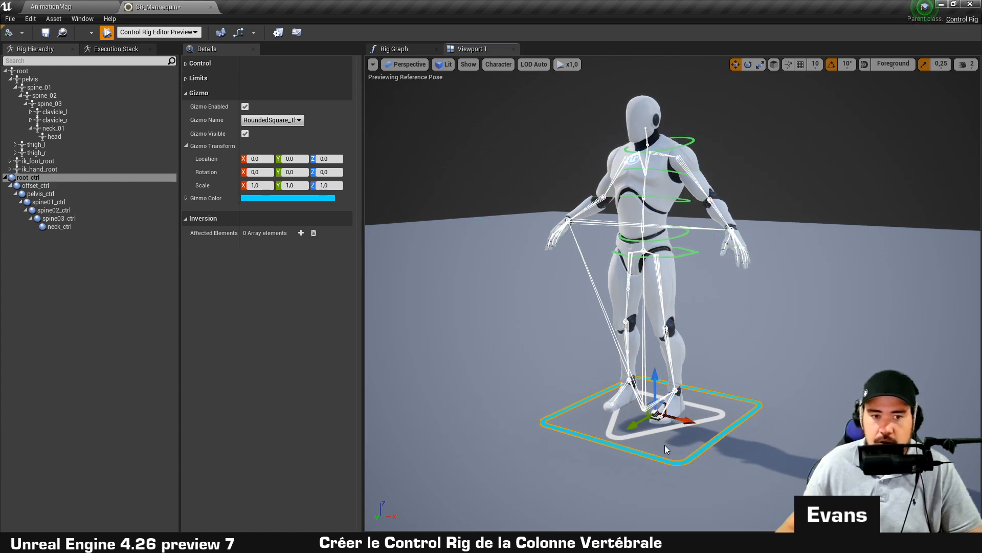
pyautogui.click(8, 32)
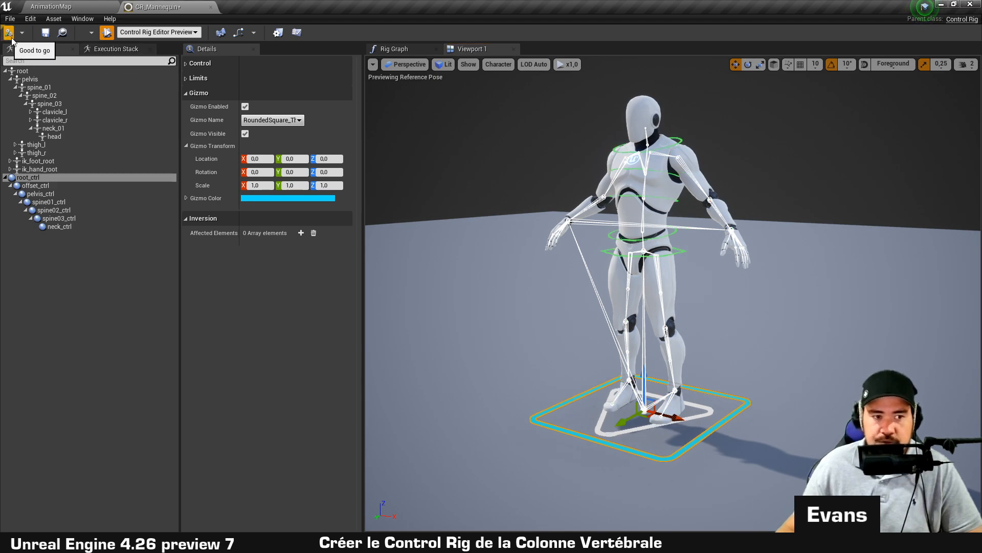
# Enable Limit Translation on root_ctrl and expand its minimum and maximum transform limits and Control properties.
pyautogui.click(55, 178)
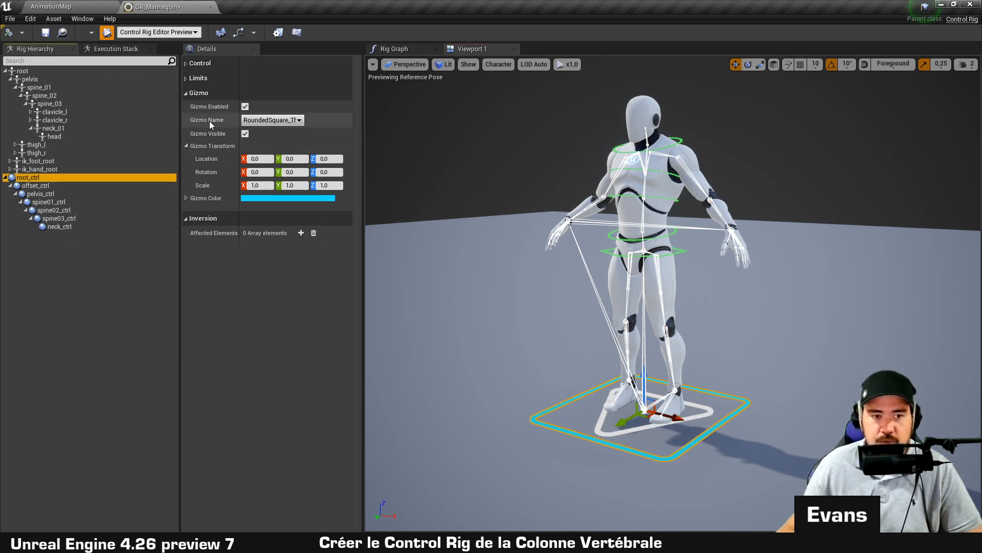
pyautogui.click(186, 78)
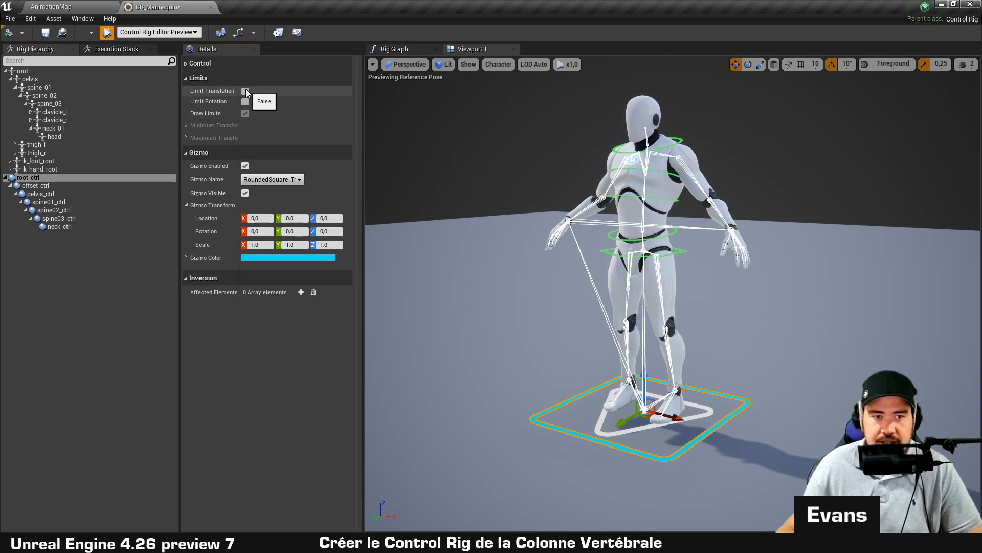
pyautogui.click(245, 91)
pyautogui.click(187, 125)
pyautogui.click(186, 177)
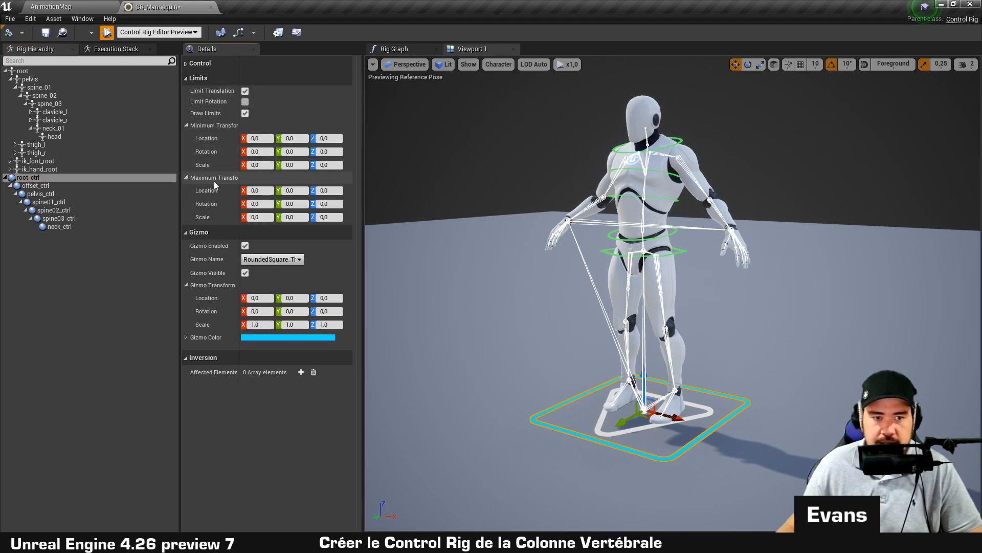
pyautogui.click(191, 65)
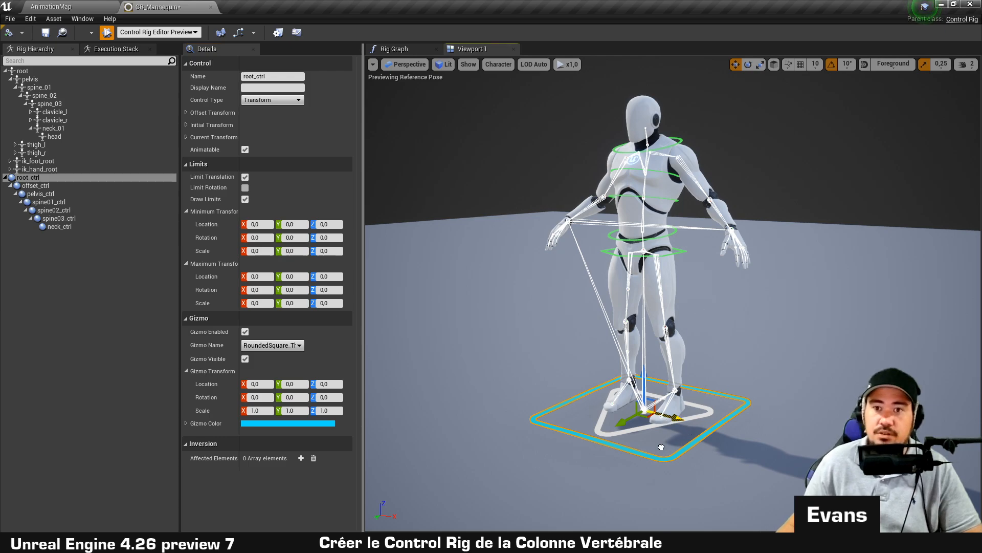
# Try moving offset_ctrl and pelvis_ctrl in the viewport while watching their current transform values.
pyautogui.click(601, 423)
pyautogui.moveTo(678, 417); pyautogui.dragTo(699, 247)
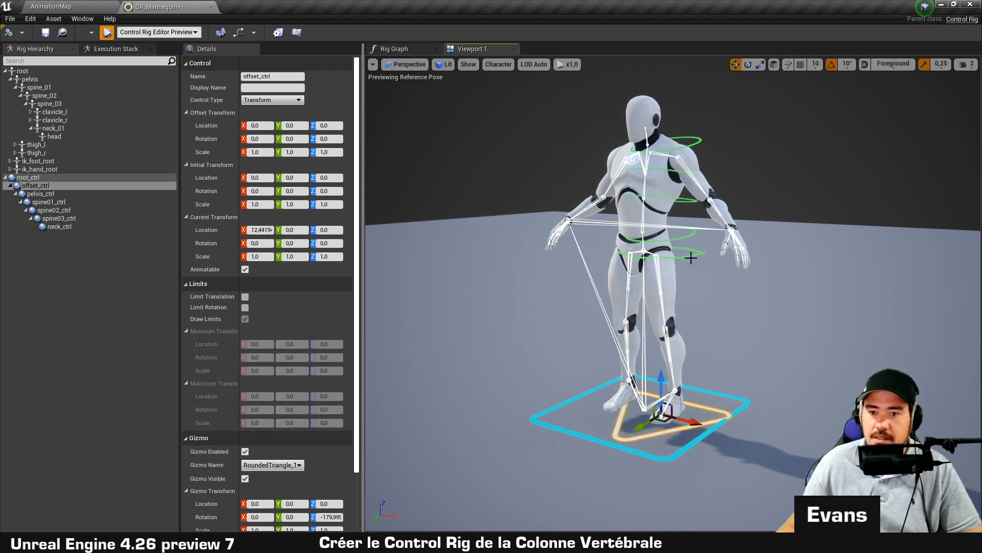
pyautogui.click(687, 254)
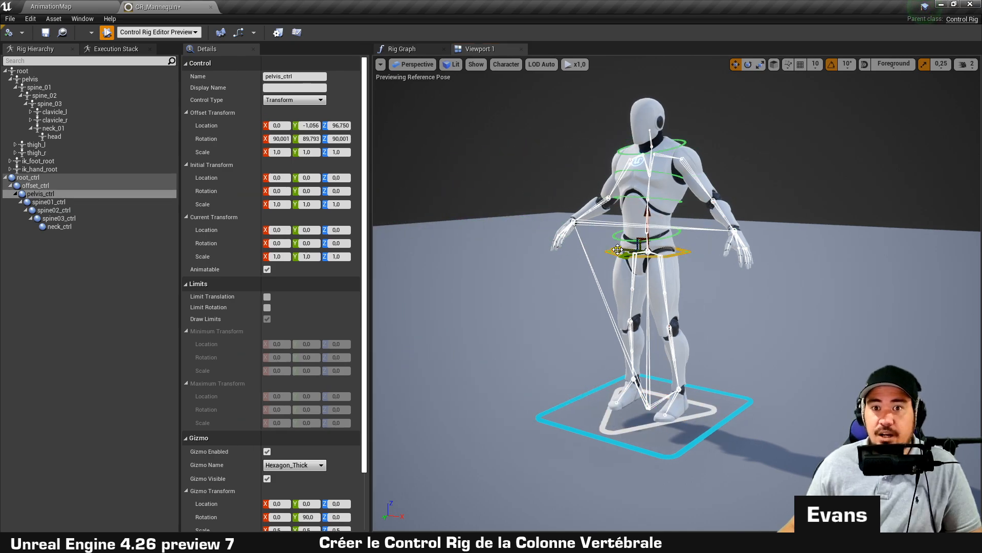
pyautogui.moveTo(635, 251); pyautogui.dragTo(599, 272)
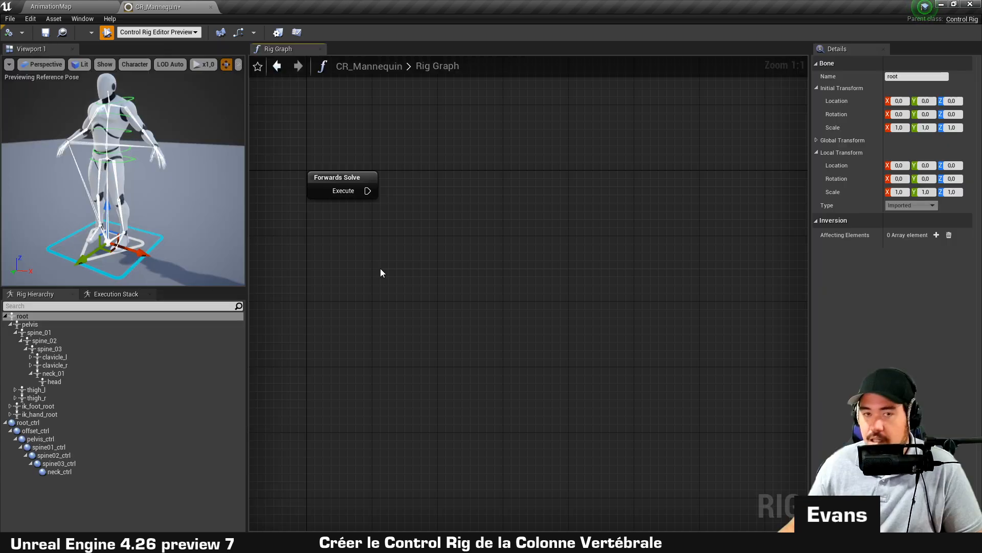
# Add a Set Transform node for the root bone to the Rig Graph, executed from Forwards Solve.
pyautogui.moveTo(394, 267); pyautogui.dragTo(418, 254, button='right')
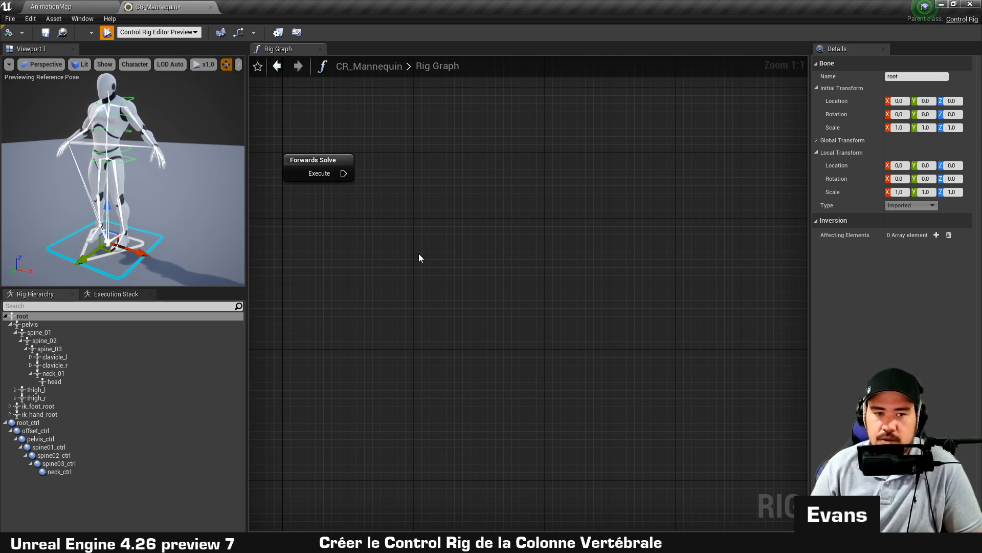
pyautogui.moveTo(419, 254); pyautogui.dragTo(436, 256, button='right')
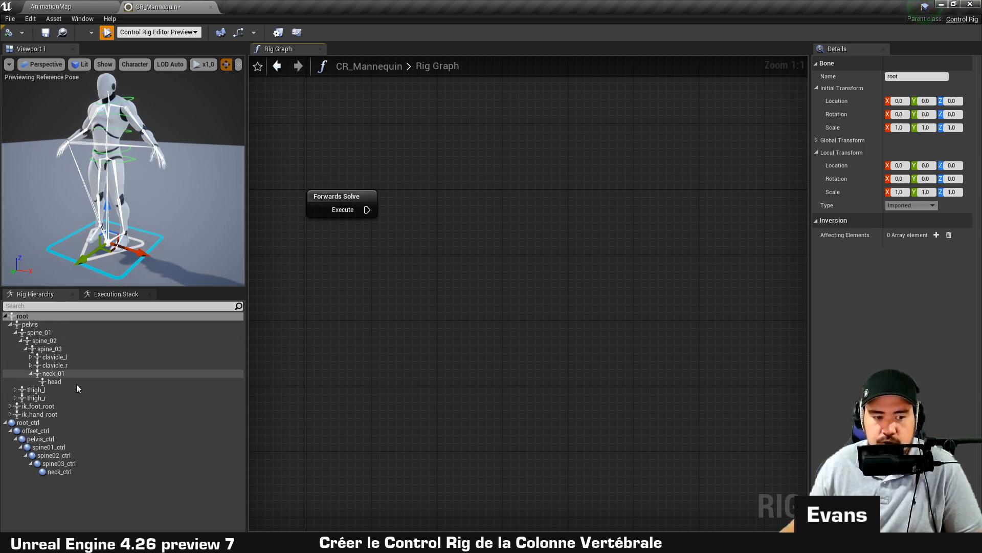
pyautogui.click(54, 431)
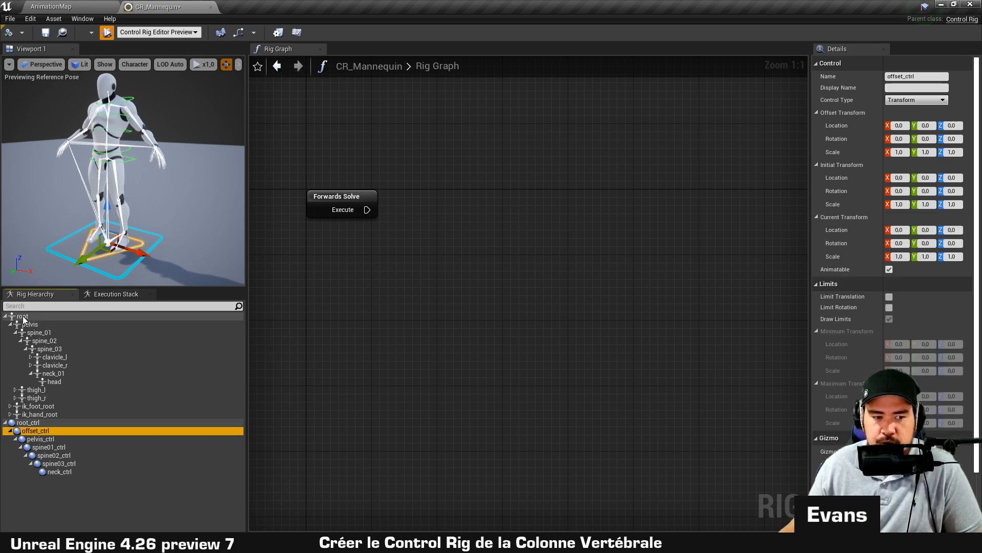
pyautogui.click(103, 316)
pyautogui.moveTo(445, 173); pyautogui.dragTo(444, 172)
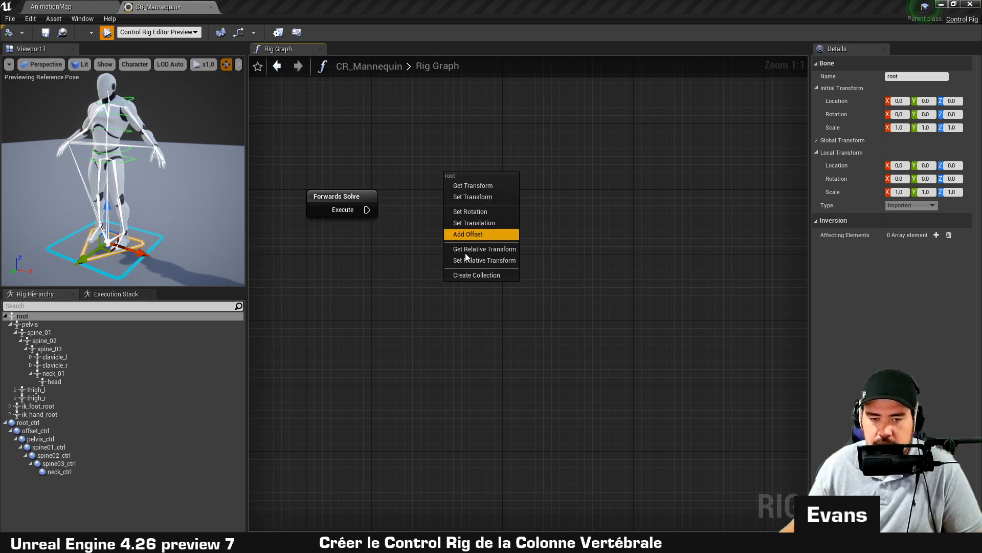
pyautogui.click(468, 195)
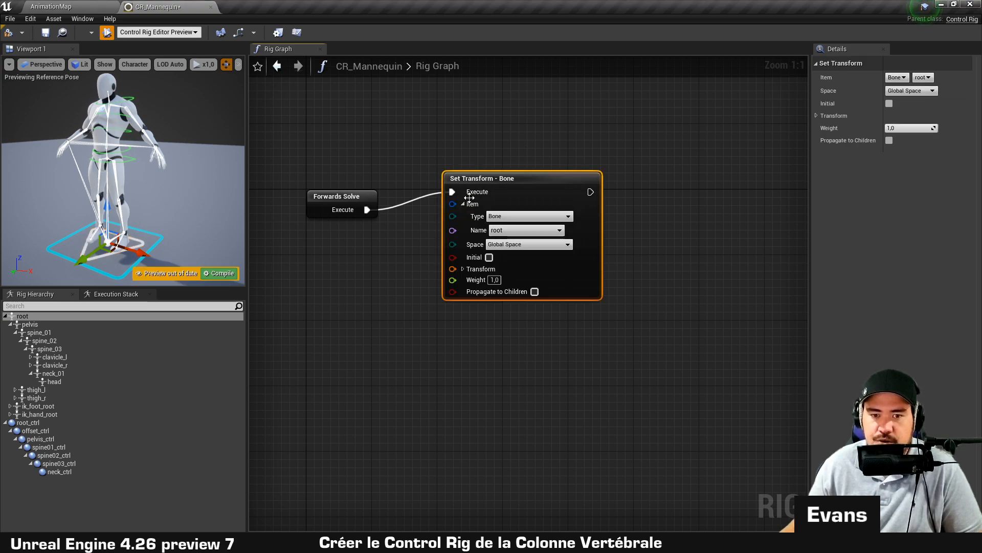
# Align the root bone's Set Transform node with Forwards Solve, then break and remake their execution link.
pyautogui.moveTo(474, 177); pyautogui.dragTo(494, 198)
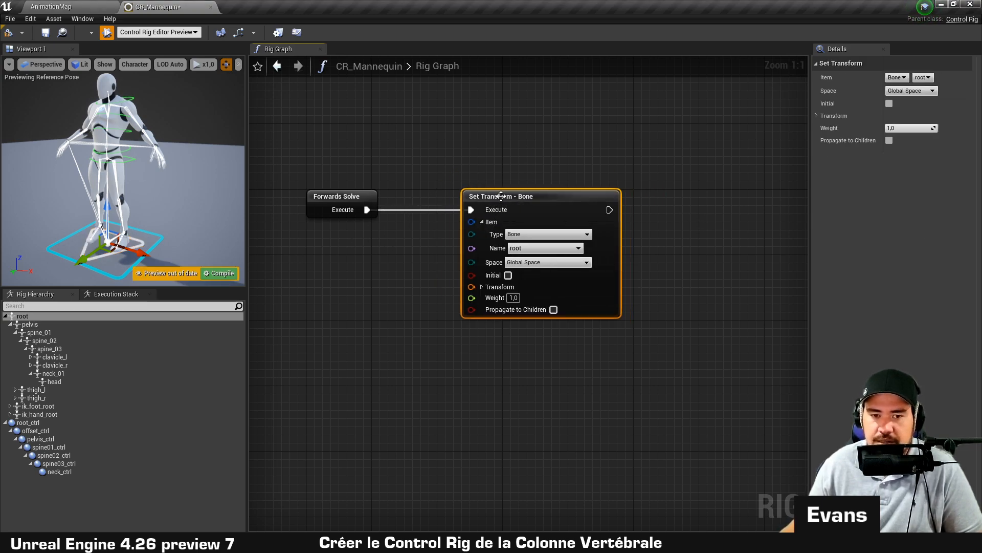
pyautogui.moveTo(501, 201)
pyautogui.mouseDown(button='right')
pyautogui.moveTo(486, 190)
pyautogui.moveTo(508, 207)
pyautogui.mouseUp(button='right')
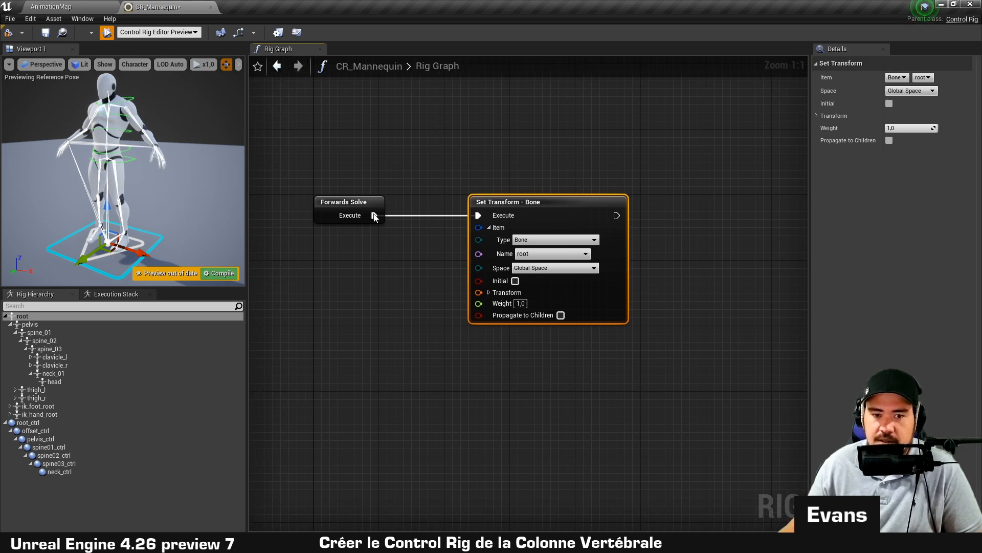
pyautogui.moveTo(549, 206); pyautogui.dragTo(532, 214)
pyautogui.keyDown('alt'); pyautogui.click(466, 217); pyautogui.keyUp('alt')
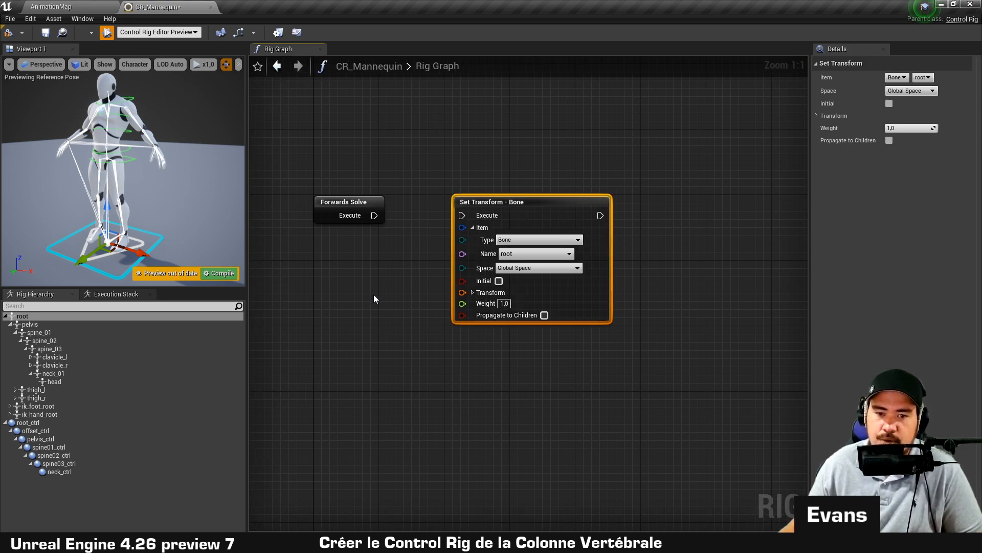
pyautogui.moveTo(374, 215); pyautogui.dragTo(463, 215)
pyautogui.click(513, 146)
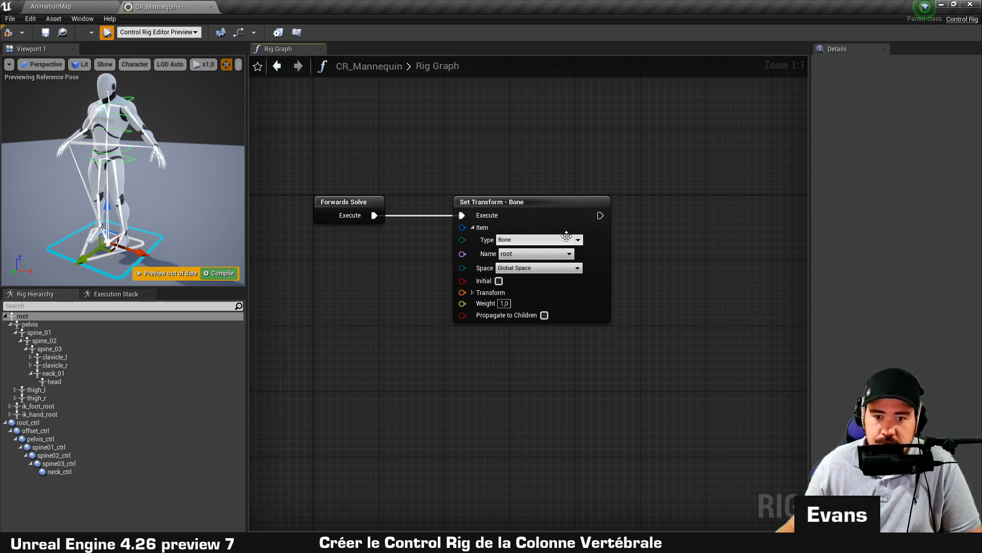
pyautogui.click(558, 253)
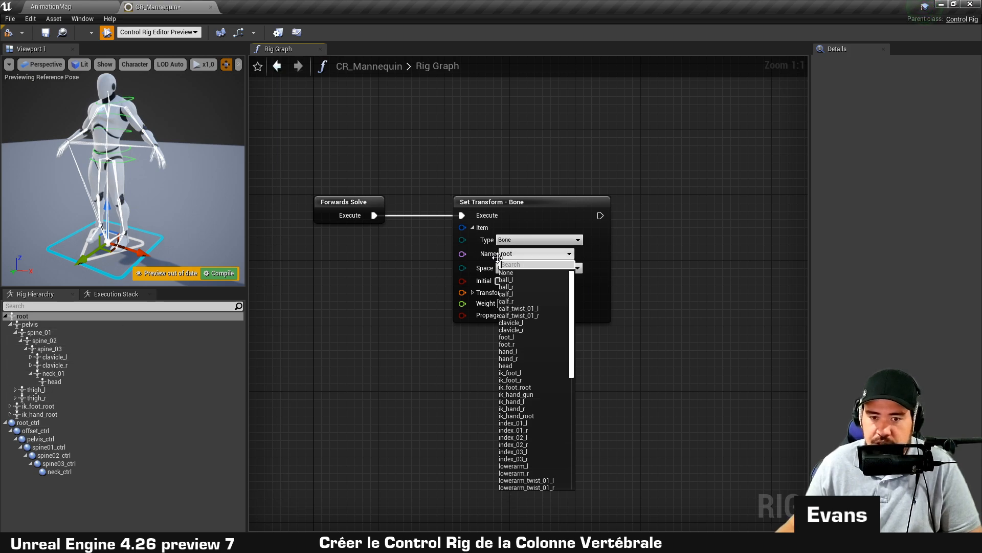
pyautogui.click(733, 274)
pyautogui.moveTo(718, 294); pyautogui.dragTo(653, 270, button='right')
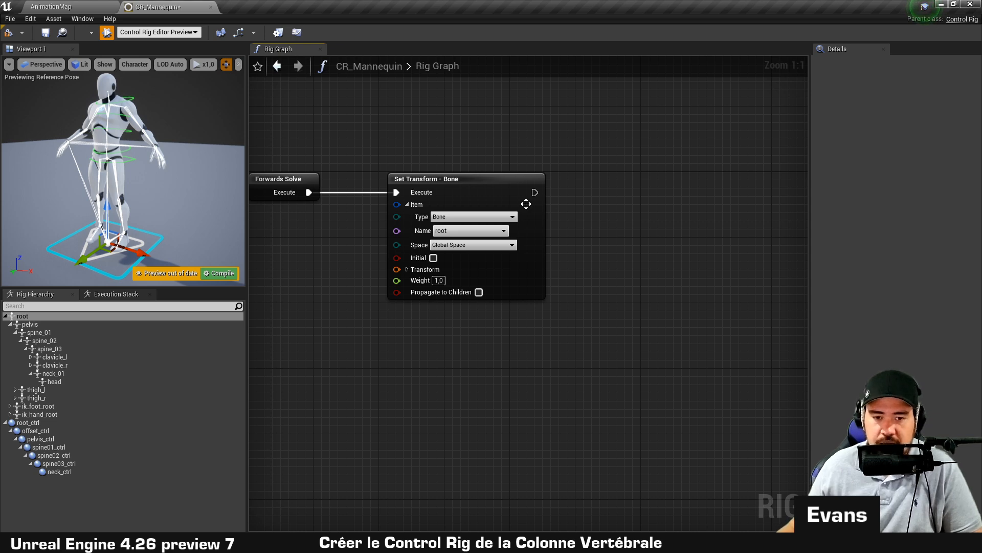
pyautogui.moveTo(432, 268); pyautogui.dragTo(467, 239, button='right')
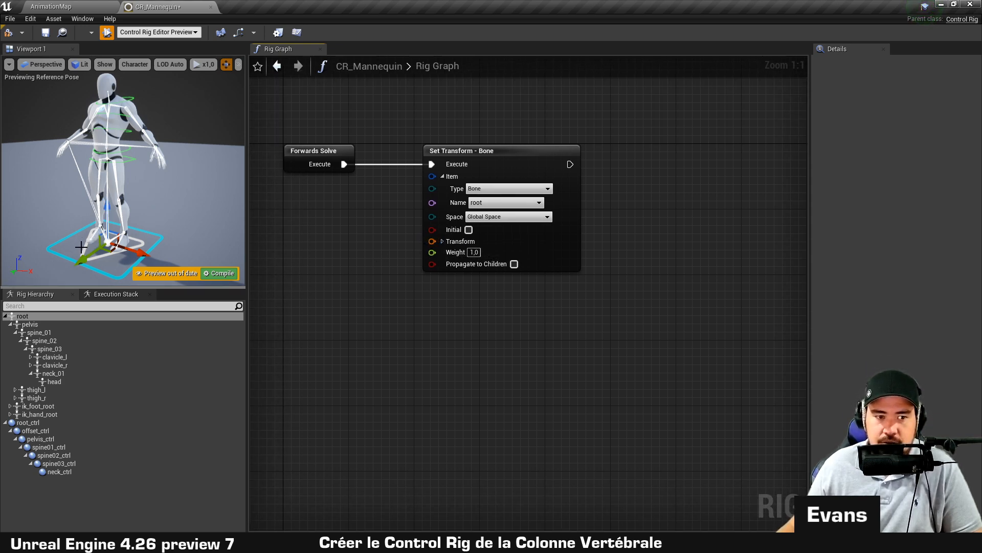
# Add a Get Transform node for offset_ctrl to the Rig Graph and place it below the root bone's Set Transform node.
pyautogui.click(37, 431)
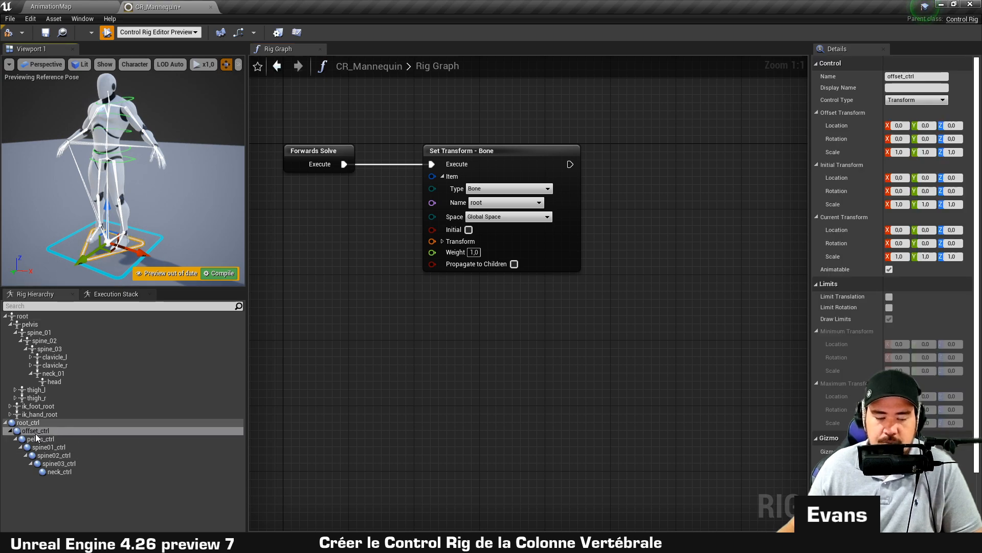
pyautogui.moveTo(32, 436); pyautogui.dragTo(351, 303)
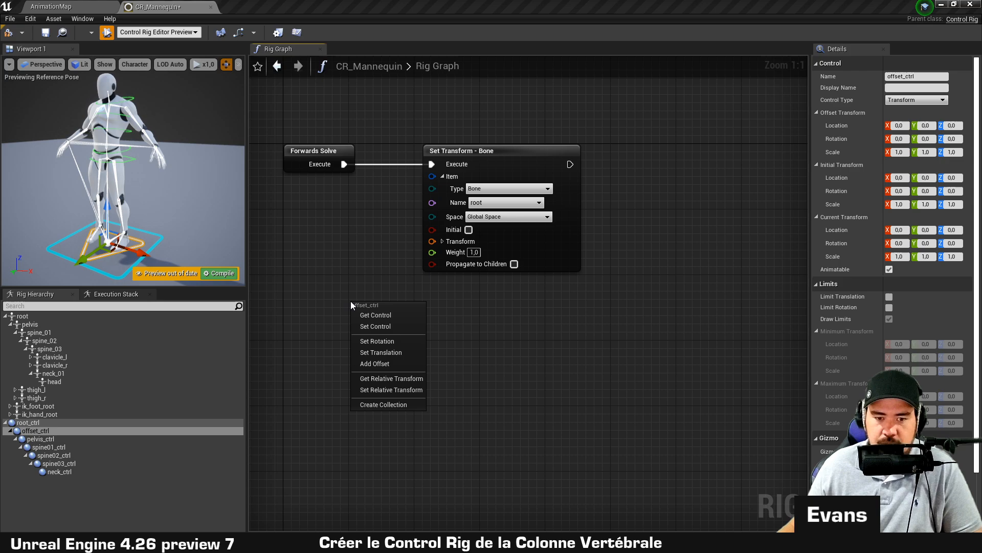
pyautogui.click(389, 316)
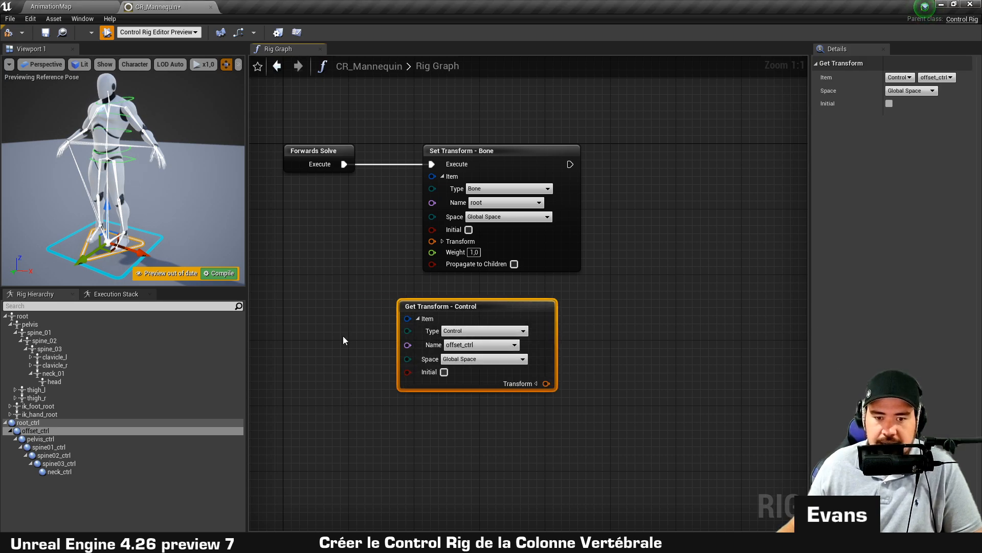
pyautogui.moveTo(443, 339); pyautogui.dragTo(369, 331)
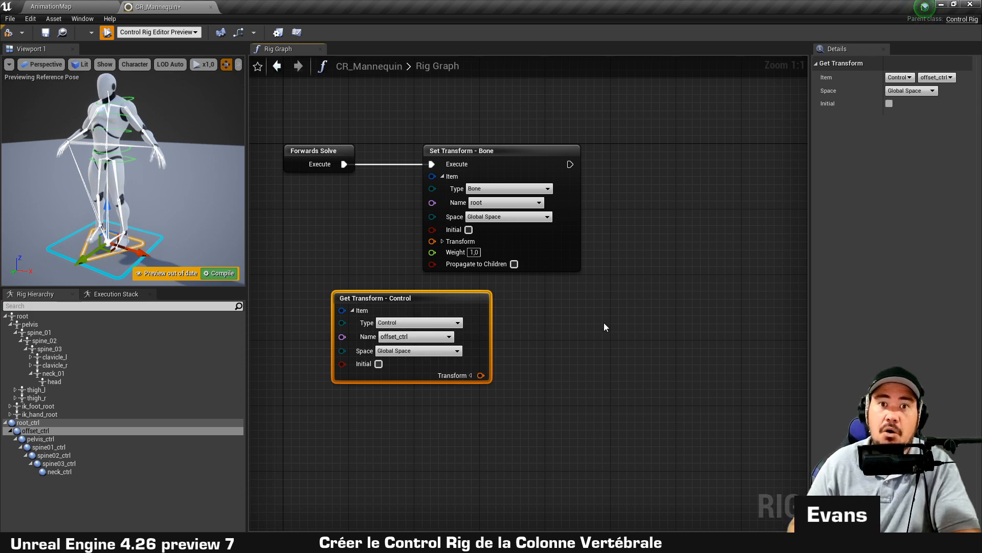
pyautogui.moveTo(410, 299); pyautogui.dragTo(386, 300)
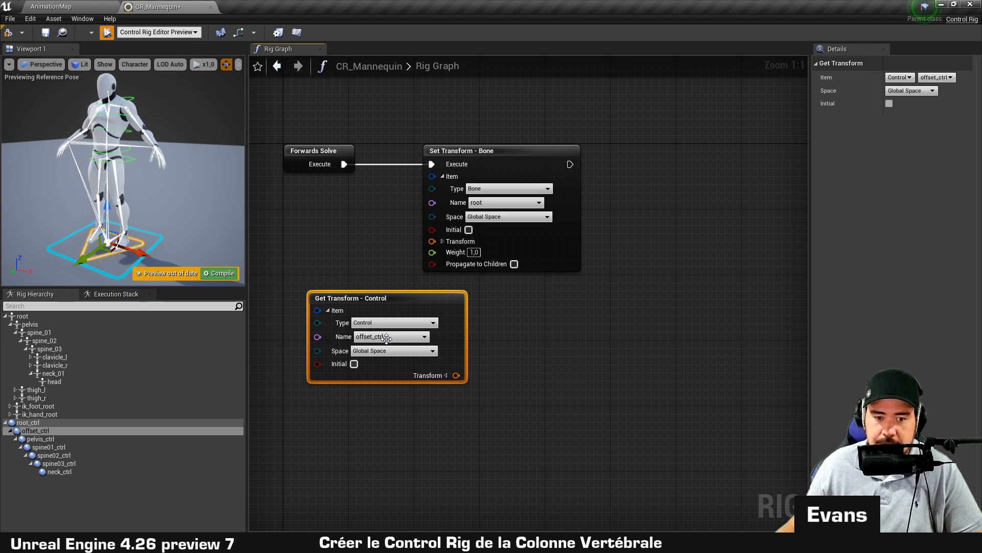
pyautogui.click(548, 367)
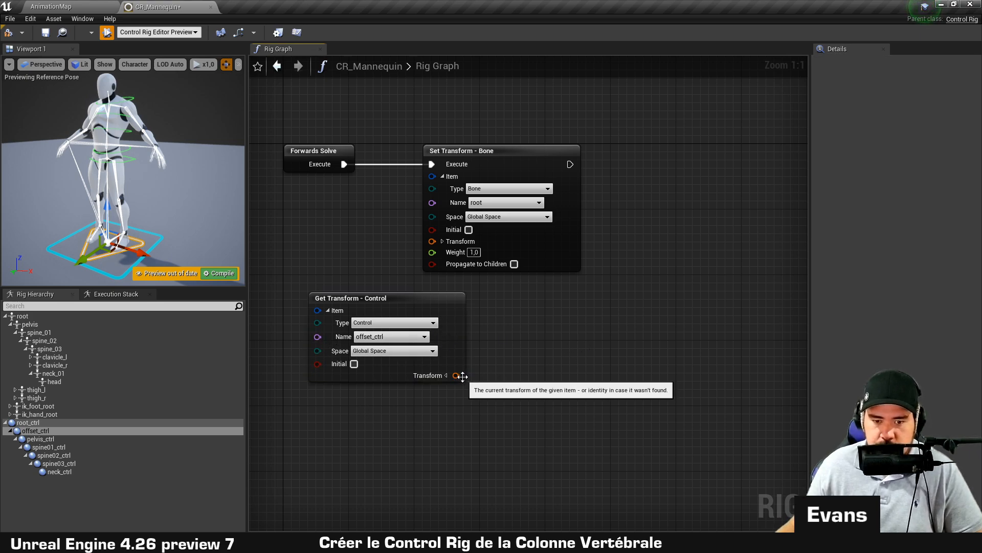
# Connect offset_ctrl's Transform output to the Transform input of the root bone's Set Transform node.
pyautogui.moveTo(456, 376); pyautogui.dragTo(433, 242)
pyautogui.moveTo(404, 300); pyautogui.dragTo(477, 300)
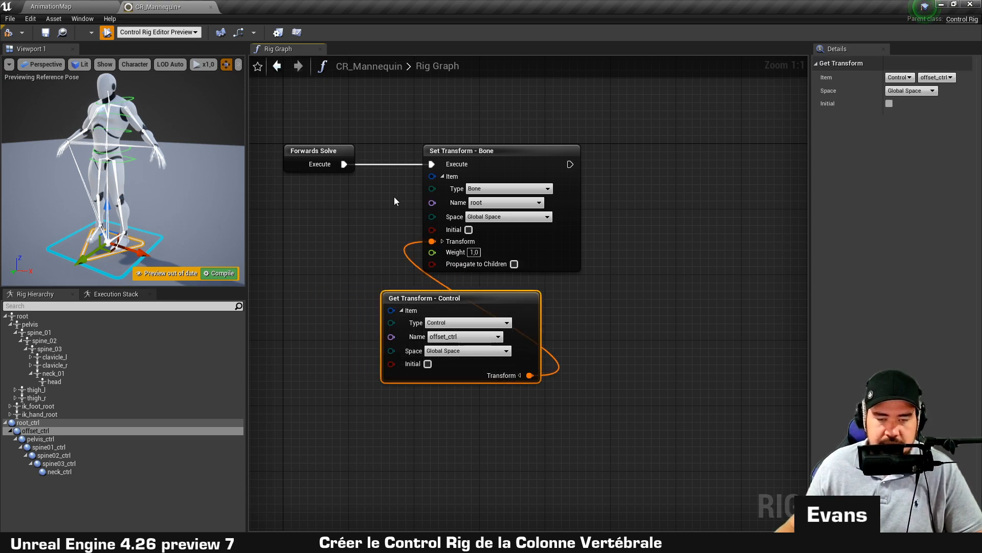
pyautogui.click(343, 246)
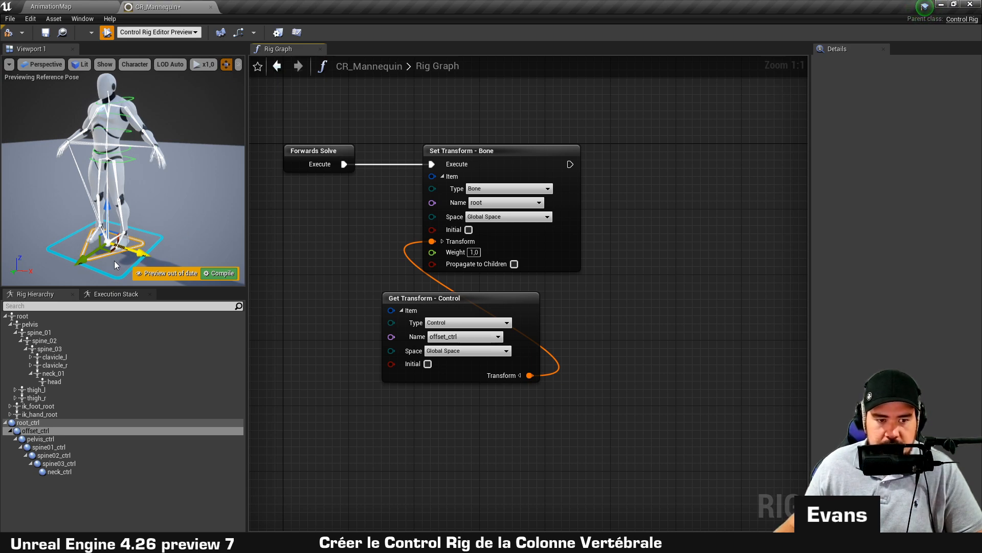
# Test moving offset_ctrl back and forth along X in the viewport to check how the root bone and mannequin follow.
pyautogui.click(58, 433)
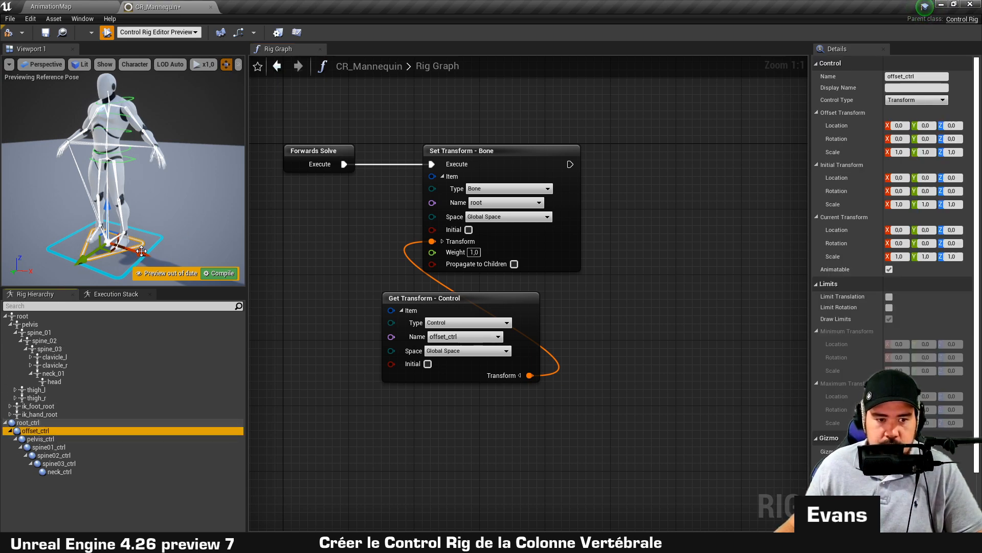
pyautogui.moveTo(142, 251); pyautogui.dragTo(208, 279)
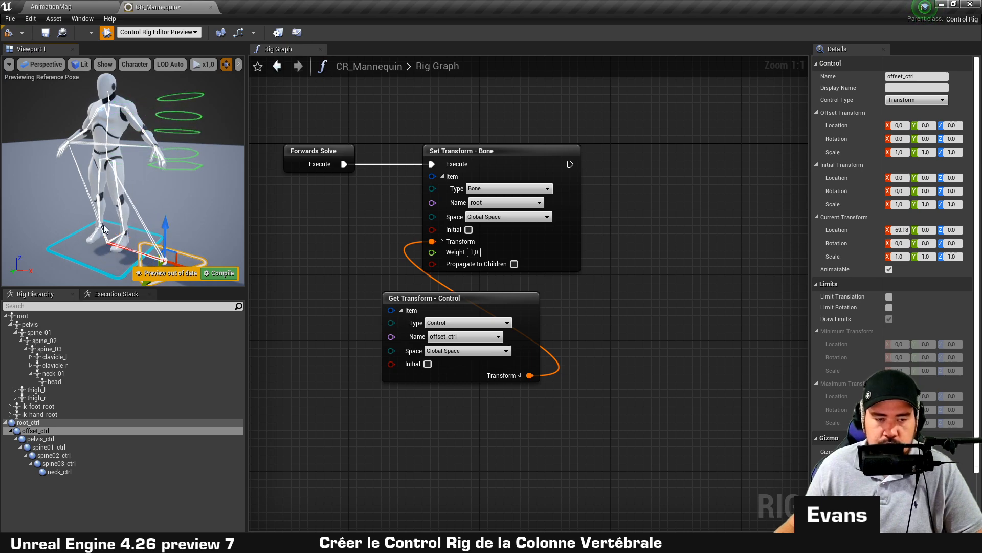
pyautogui.moveTo(196, 207); pyautogui.dragTo(198, 235, button='middle')
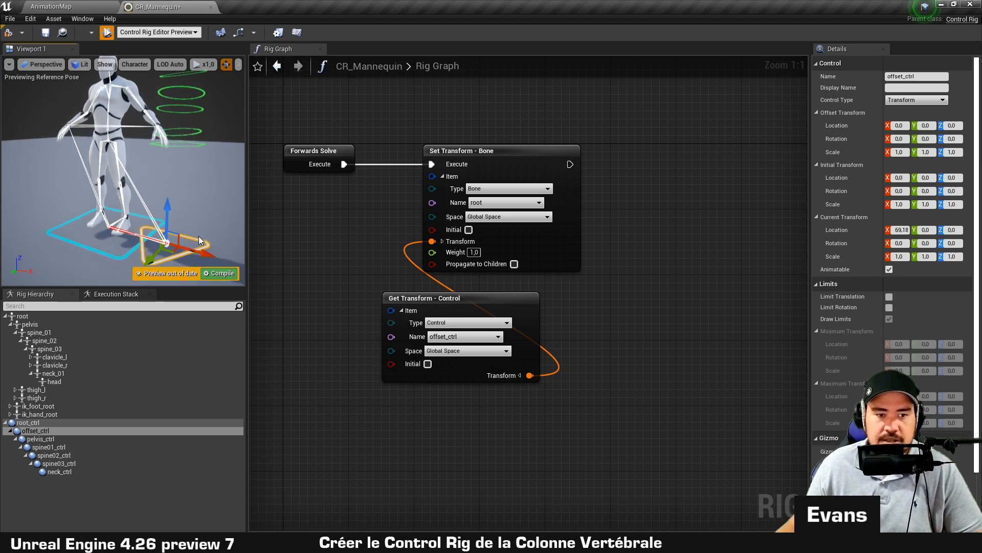
pyautogui.moveTo(202, 250); pyautogui.dragTo(96, 222)
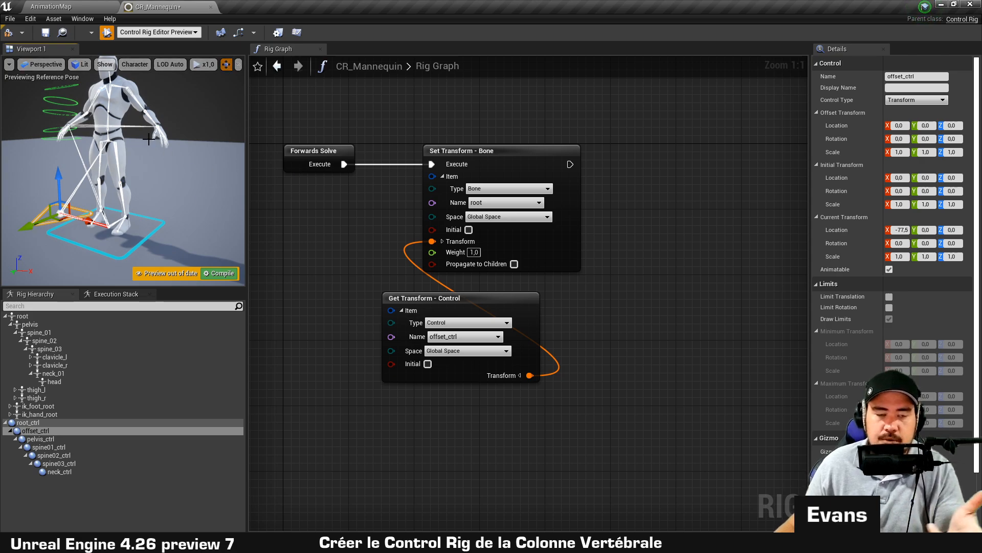
# Enable Propagate to Children on the root bone's Set Transform node and tuck the offset_ctrl node directly beneath it.
pyautogui.click(515, 264)
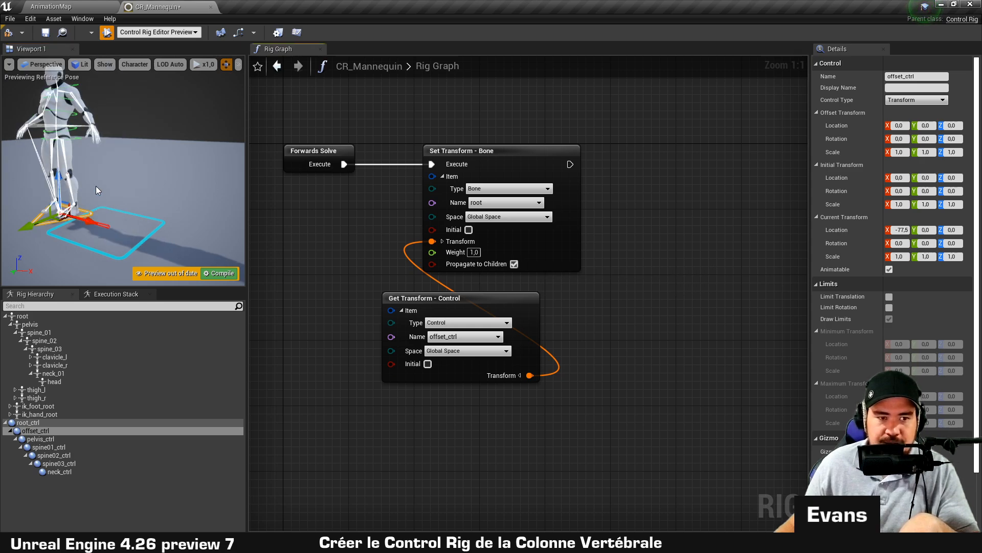
pyautogui.moveTo(470, 312); pyautogui.dragTo(503, 296)
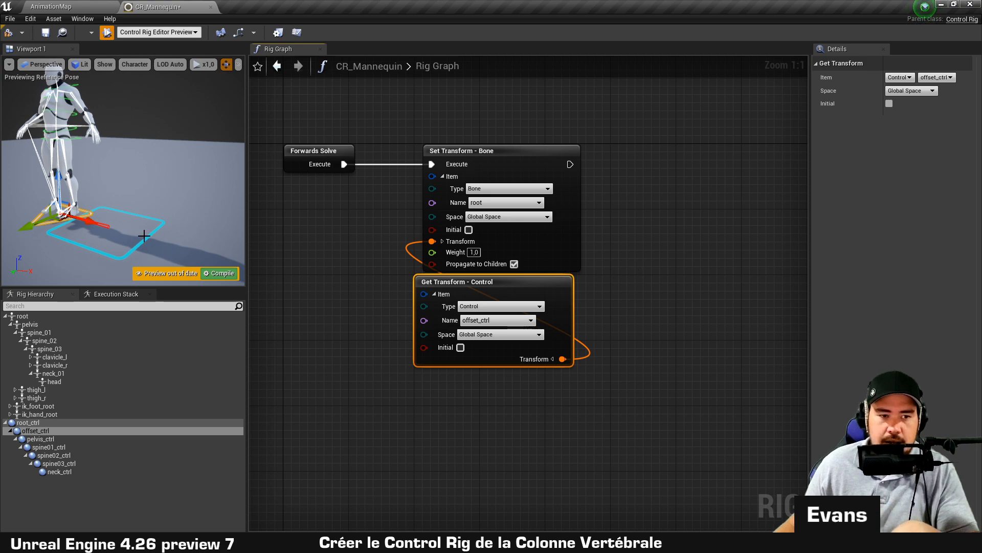
# Test moving and rotating offset_ctrl with the mannequin, then undo the rotation and recompile the rig.
pyautogui.moveTo(85, 220); pyautogui.dragTo(116, 228)
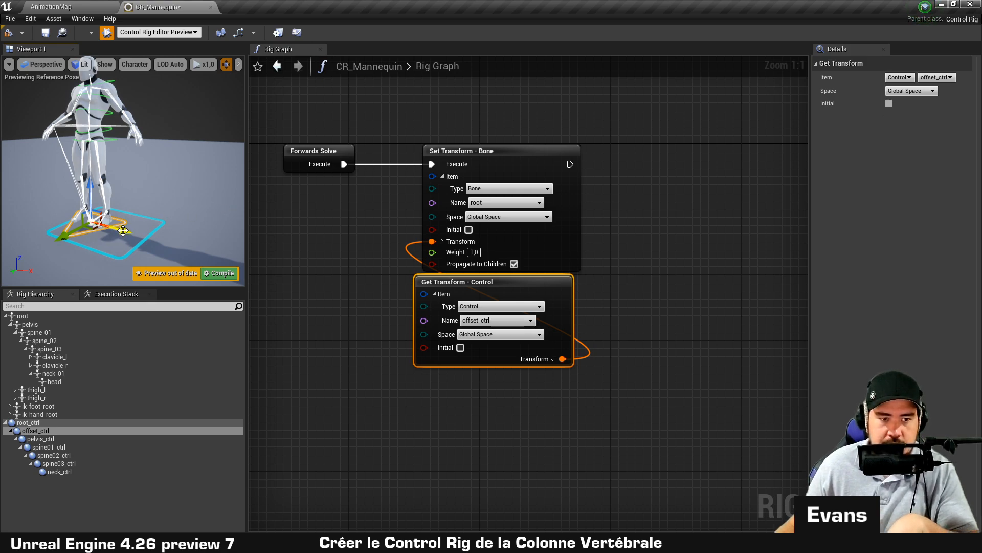
pyautogui.moveTo(123, 231); pyautogui.dragTo(134, 224)
pyautogui.press('e')
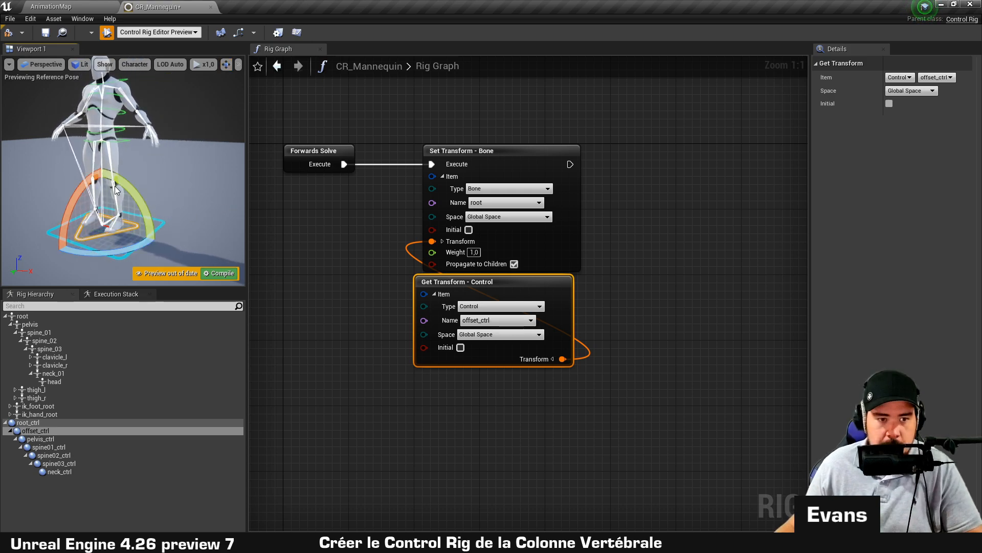
pyautogui.moveTo(122, 184); pyautogui.dragTo(141, 256)
pyautogui.hotkey('ctrl', 'z')
pyautogui.click(9, 33)
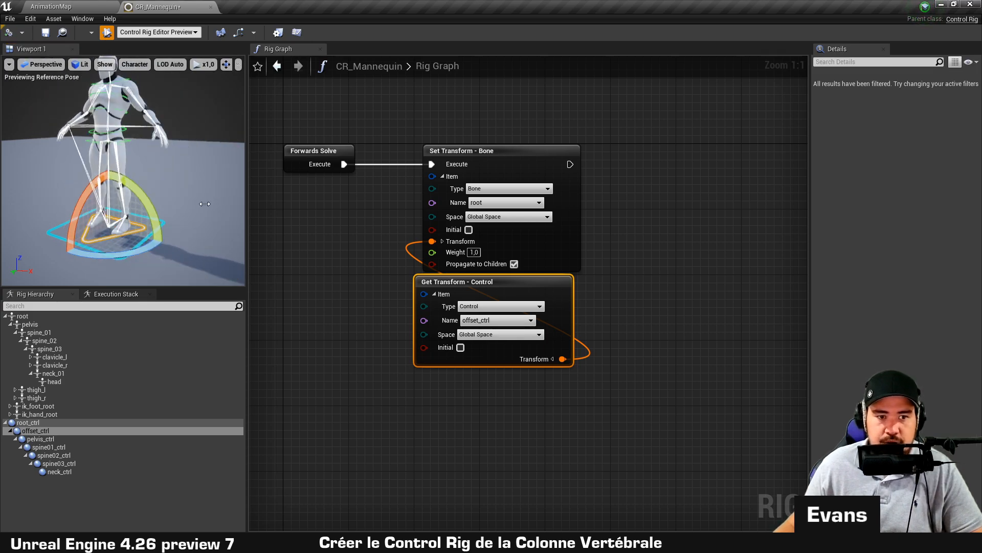
# Duplicate the root bone's Set Transform node together with its offset_ctrl Get Transform node.
pyautogui.moveTo(679, 244); pyautogui.dragTo(582, 244, button='right')
pyautogui.moveTo(542, 328); pyautogui.dragTo(578, 349, button='right')
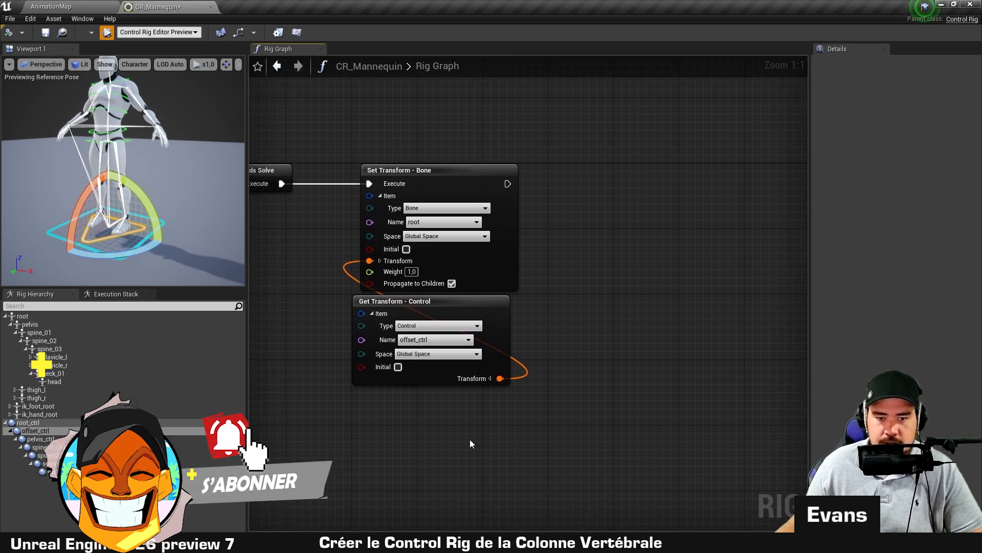
pyautogui.moveTo(469, 439); pyautogui.dragTo(577, 259)
pyautogui.hotkey('ctrl', 'c')
pyautogui.hotkey('ctrl', 'v')
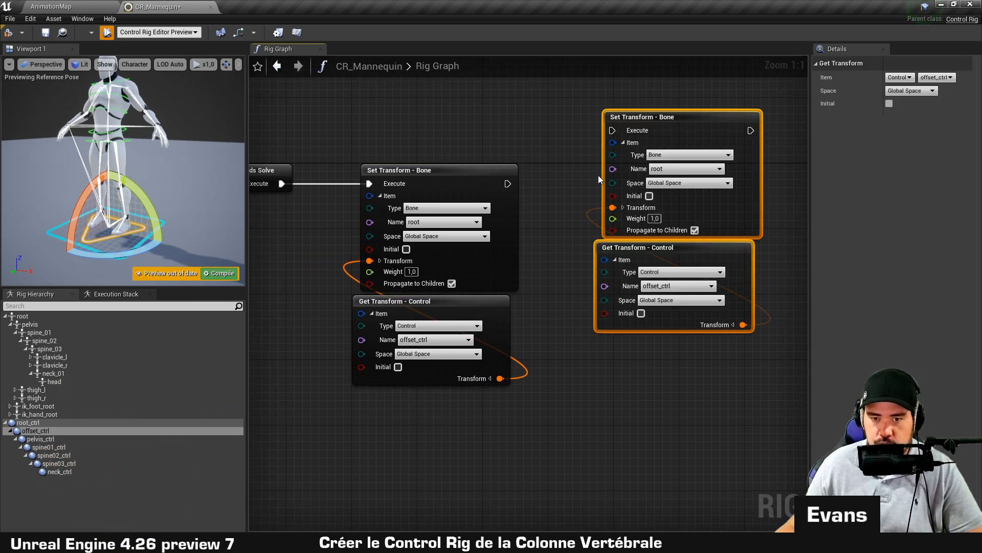
# Chain the duplicated Set Transform node after the root bone's node and align the copied pair beside the originals.
pyautogui.moveTo(507, 183); pyautogui.dragTo(610, 130)
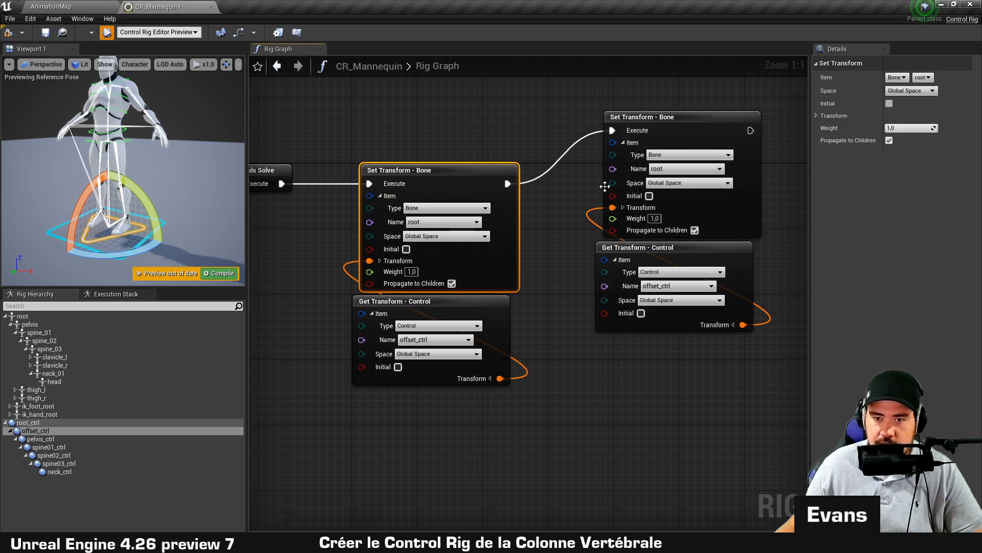
pyautogui.moveTo(588, 355); pyautogui.dragTo(683, 200)
pyautogui.moveTo(702, 124); pyautogui.dragTo(682, 175)
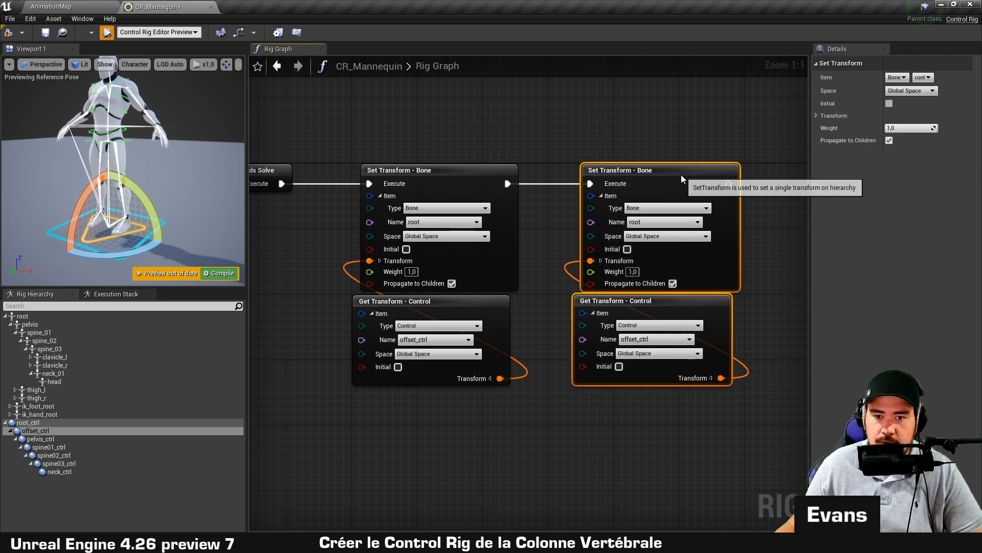
pyautogui.click(770, 235)
pyautogui.moveTo(770, 236); pyautogui.dragTo(729, 229, button='right')
# Set the duplicated pair to drive the pelvis bone from pelvis_ctrl.
pyautogui.click(629, 215)
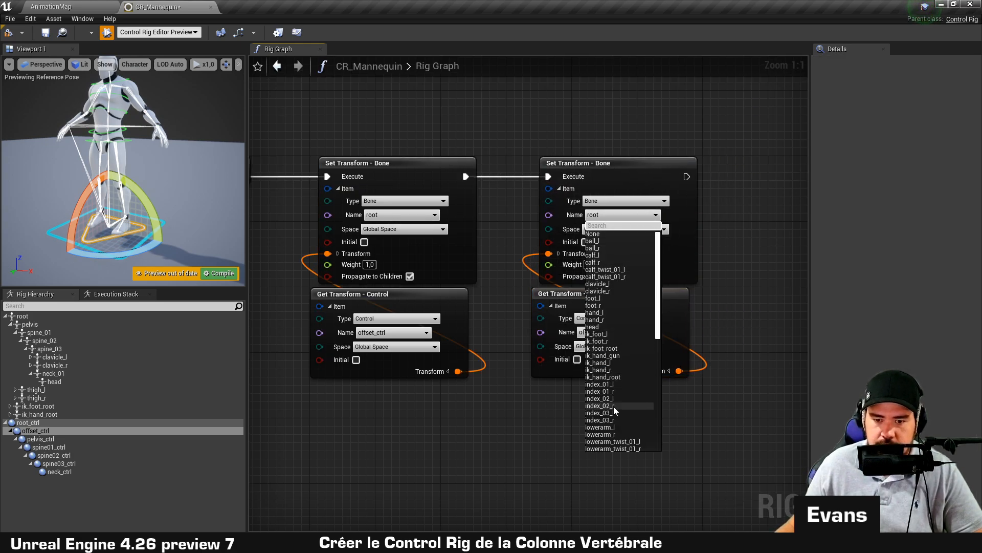
pyautogui.scroll(-10, 625, 359)
pyautogui.click(606, 293)
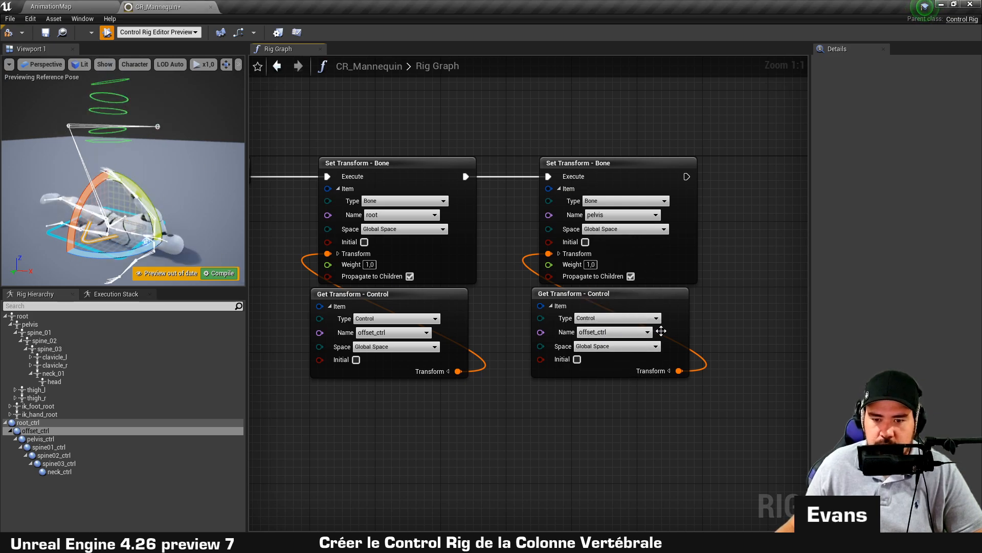
pyautogui.click(644, 337)
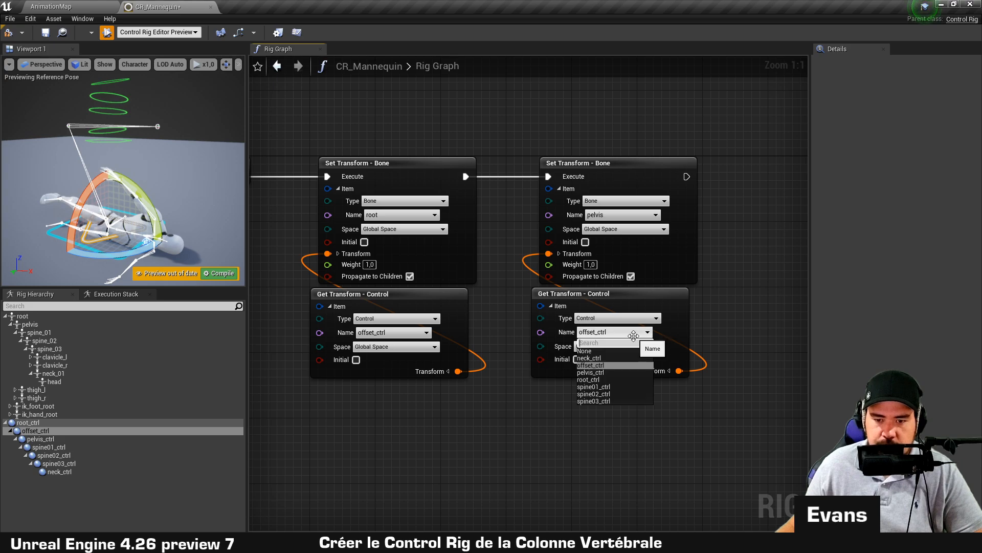
pyautogui.click(616, 374)
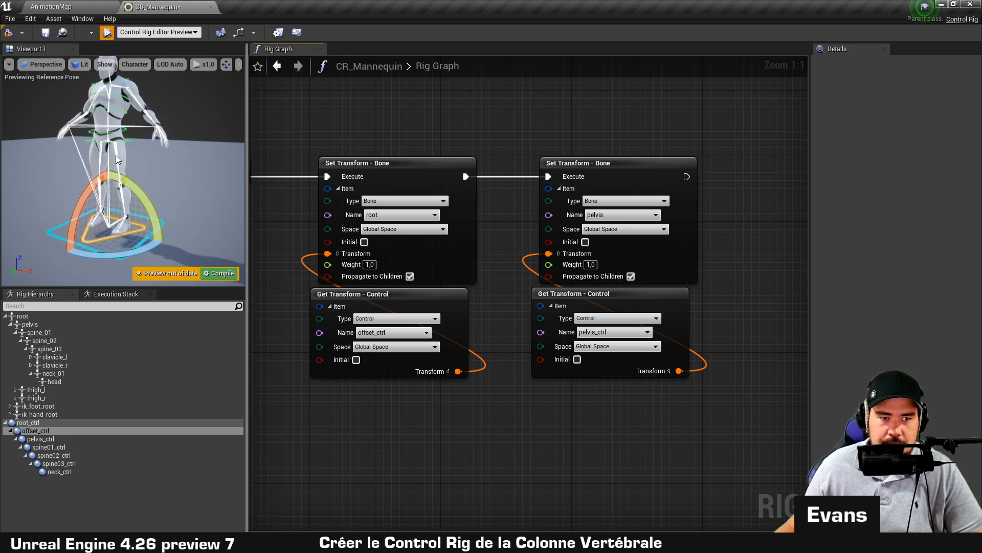
# Test moving pelvis_ctrl in the viewport to check that the pelvis bone follows it.
pyautogui.click(124, 140)
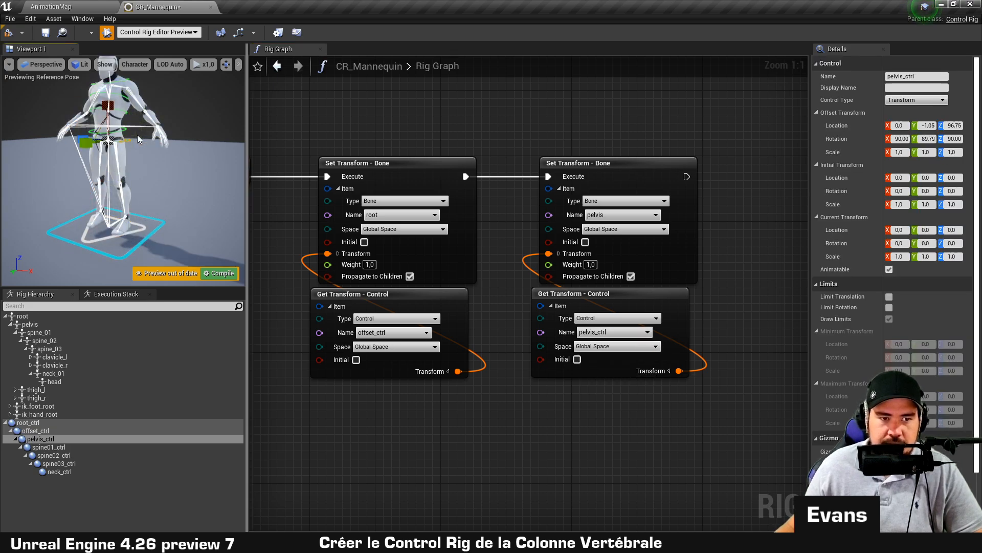
pyautogui.press('w')
pyautogui.keyDown('alt'); pyautogui.moveTo(99, 129); pyautogui.dragTo(138, 115); pyautogui.keyUp('alt')
pyautogui.moveTo(74, 161); pyautogui.dragTo(135, 156)
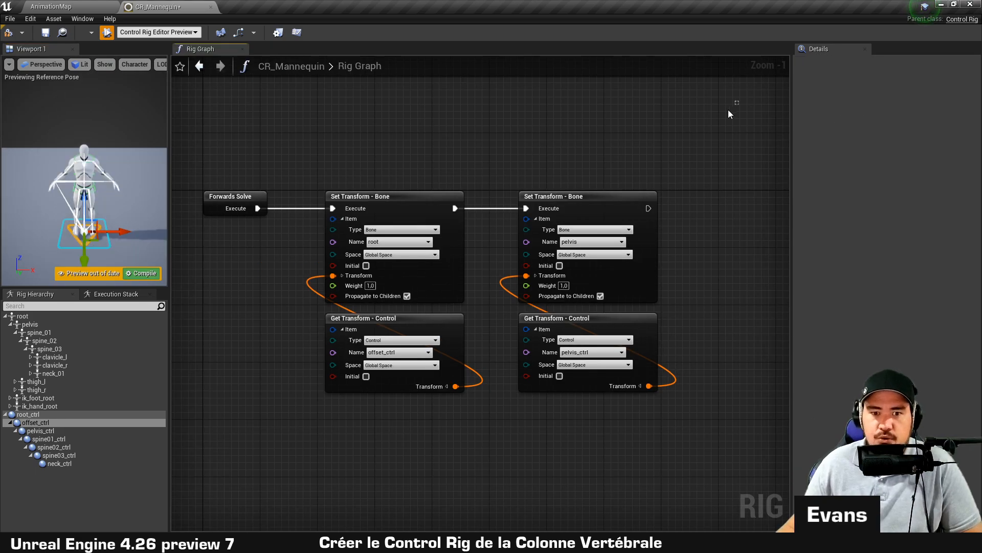
pyautogui.moveTo(728, 110); pyautogui.dragTo(394, 423)
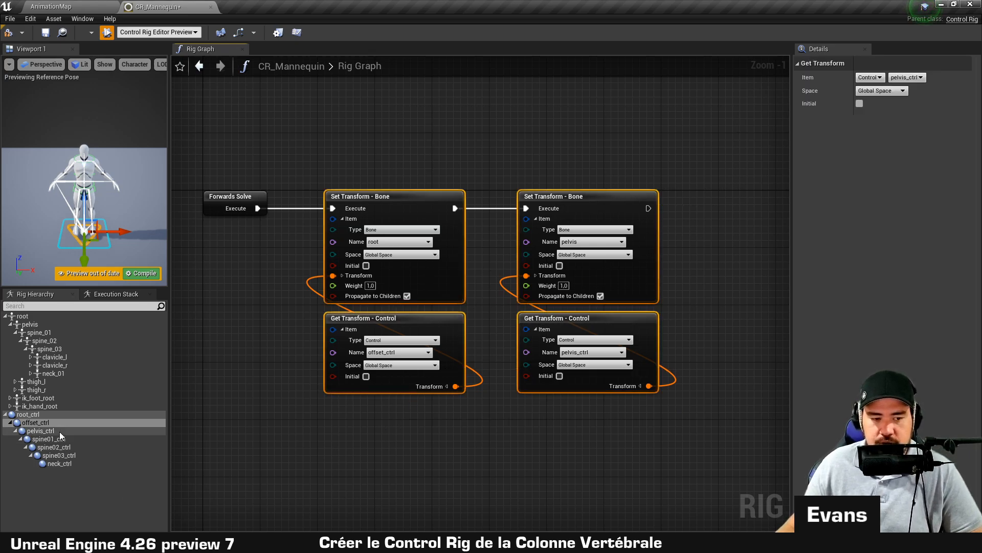
pyautogui.moveTo(340, 436); pyautogui.dragTo(666, 194)
pyautogui.moveTo(637, 136); pyautogui.dragTo(643, 195, button='right')
pyautogui.click(642, 194)
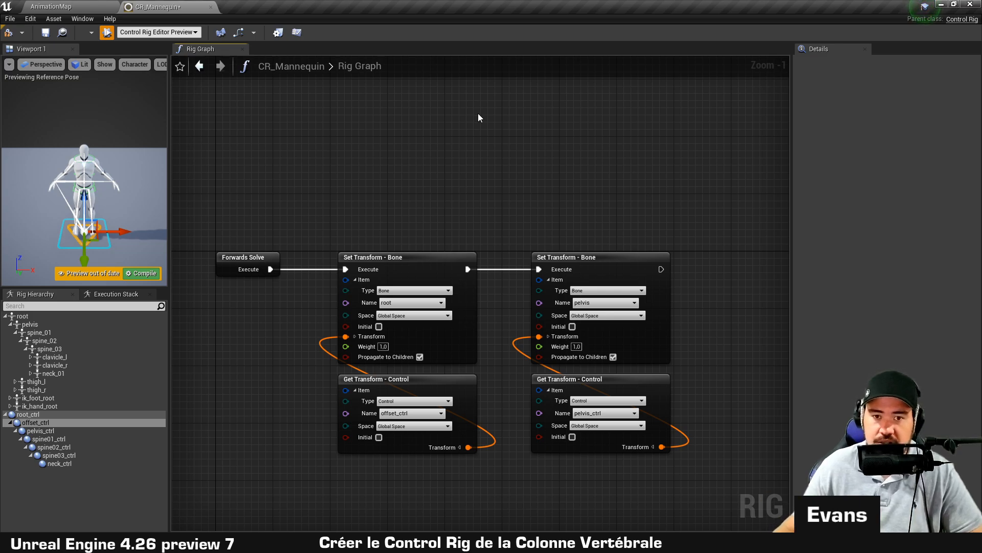
# Add a For Each Item node and place it in the empty space above the Set Transform nodes.
pyautogui.rightClick(418, 121)
pyautogui.write('foreac')
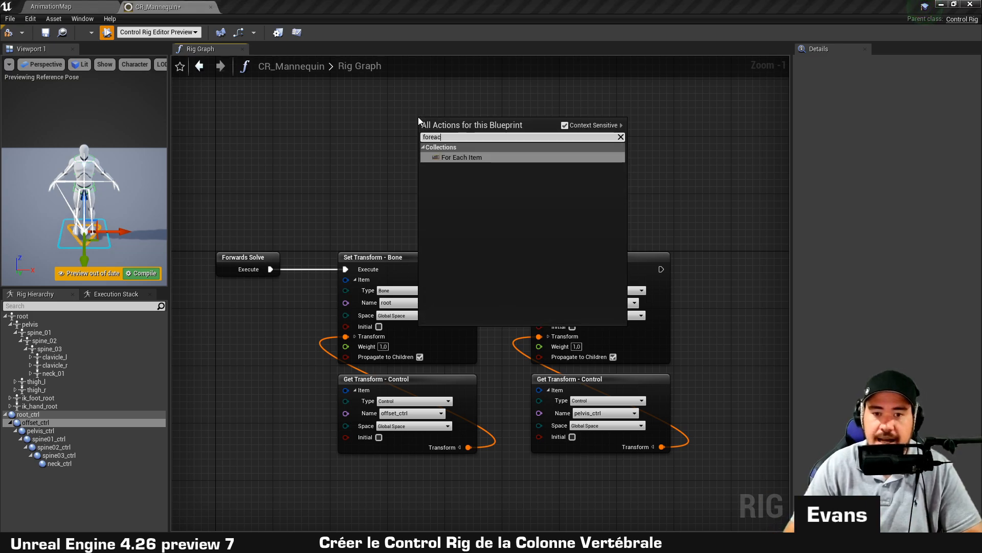
pyautogui.press('Return')
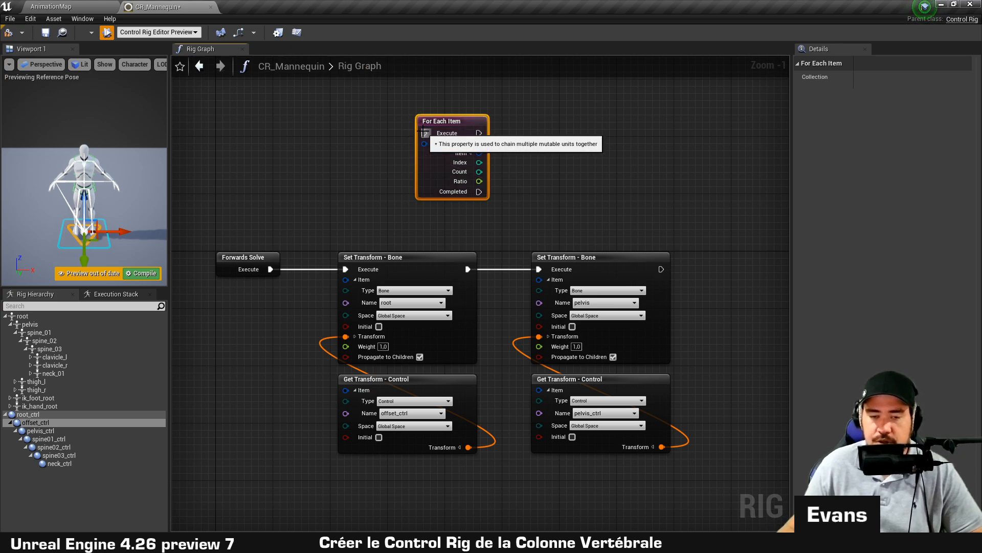
pyautogui.moveTo(598, 120); pyautogui.dragTo(572, 153, button='right')
pyautogui.moveTo(426, 153); pyautogui.dragTo(389, 82)
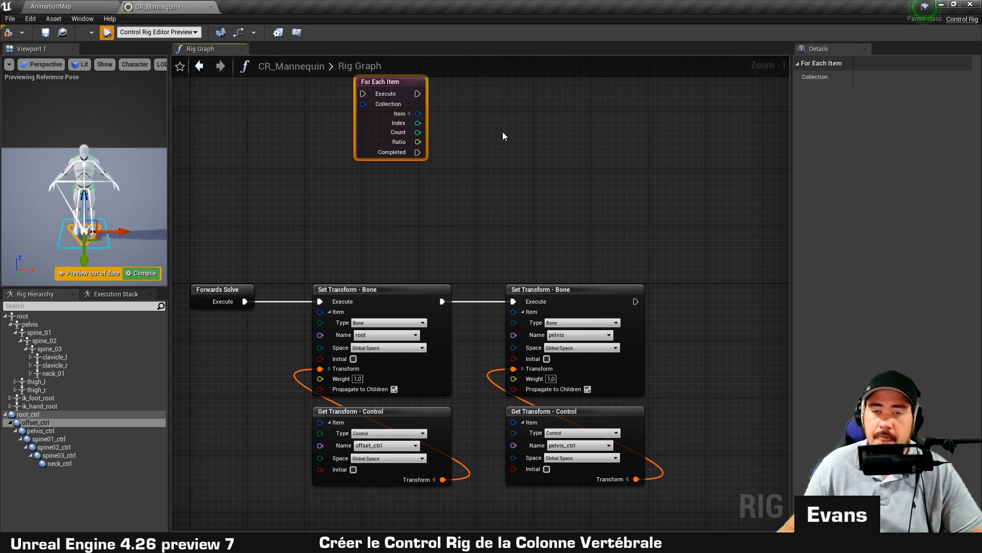
pyautogui.moveTo(502, 131); pyautogui.dragTo(512, 140, button='right')
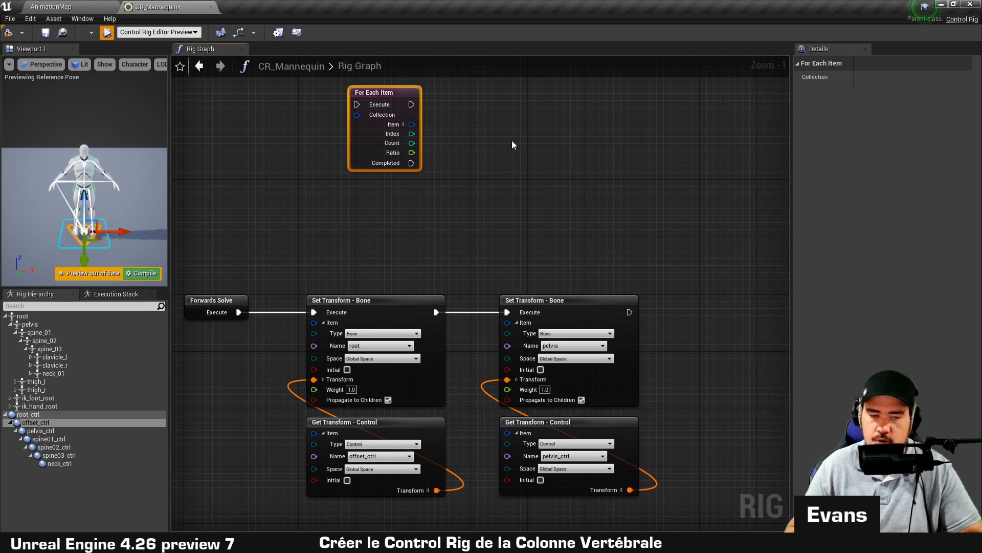
pyautogui.click(513, 145)
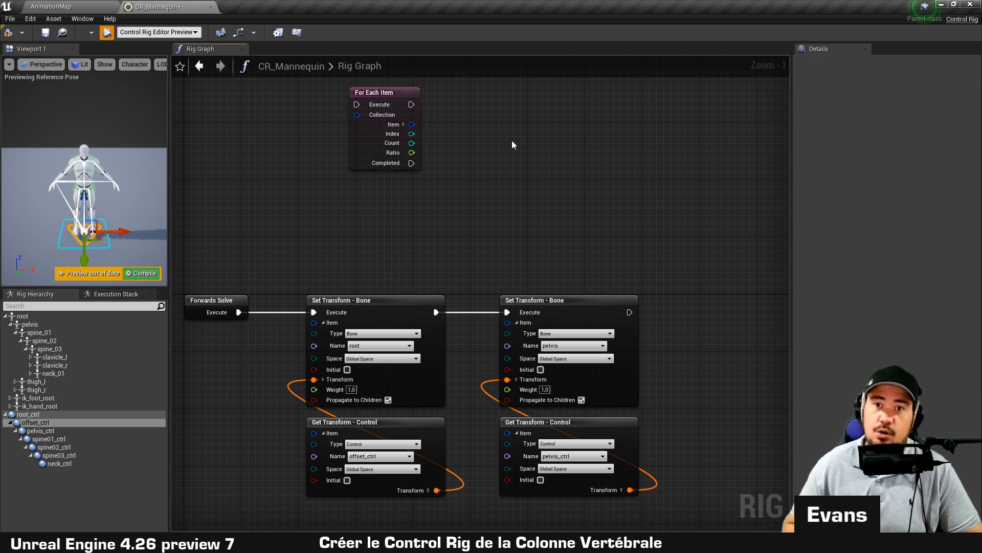
pyautogui.moveTo(512, 140); pyautogui.dragTo(513, 154, button='right')
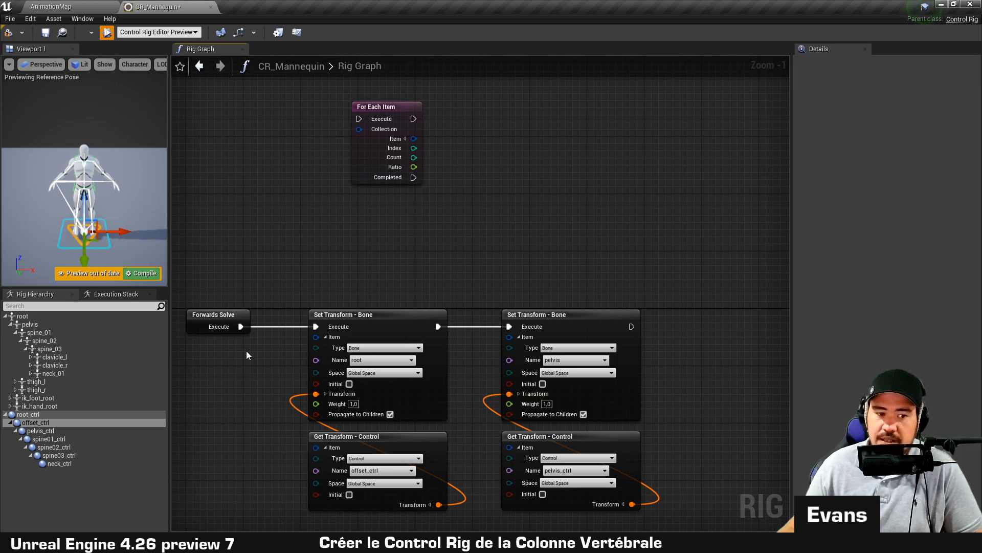
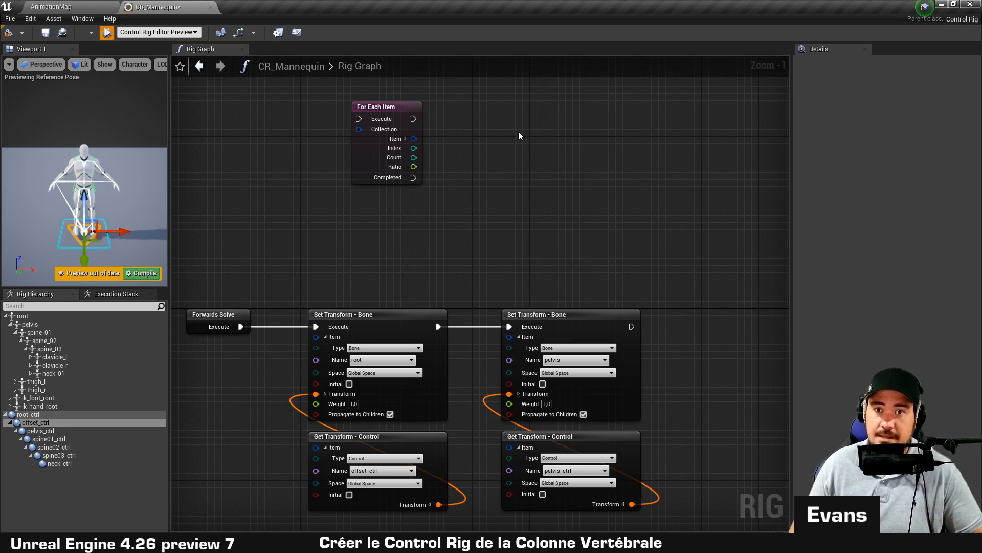
# Delete the pelvis Set Transform and Get Transform pair and disconnect the root bone's Set Transform node from Forwards Solve.
pyautogui.moveTo(542, 224); pyautogui.dragTo(539, 160, button='right')
pyautogui.moveTo(696, 202); pyautogui.dragTo(600, 433)
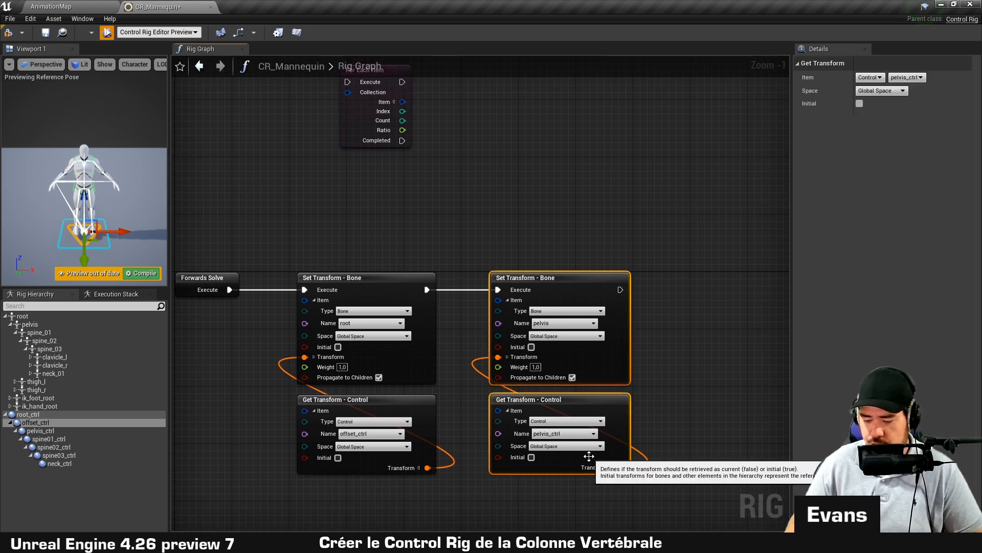
pyautogui.press('Delete')
pyautogui.keyDown('alt'); pyautogui.click(306, 289); pyautogui.keyUp('alt')
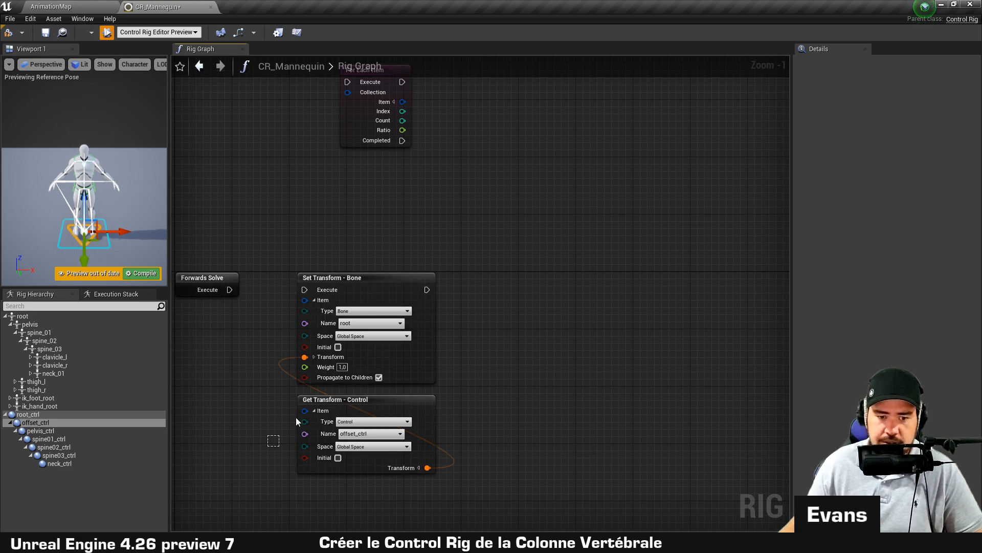
# Move the remaining Set Transform and Get Transform pair beside For Each Item and connect the loop's Execute output to Set Transform.
pyautogui.moveTo(296, 416); pyautogui.dragTo(557, 131)
pyautogui.moveTo(410, 152); pyautogui.dragTo(410, 159, button='right')
pyautogui.moveTo(405, 151); pyautogui.dragTo(494, 201)
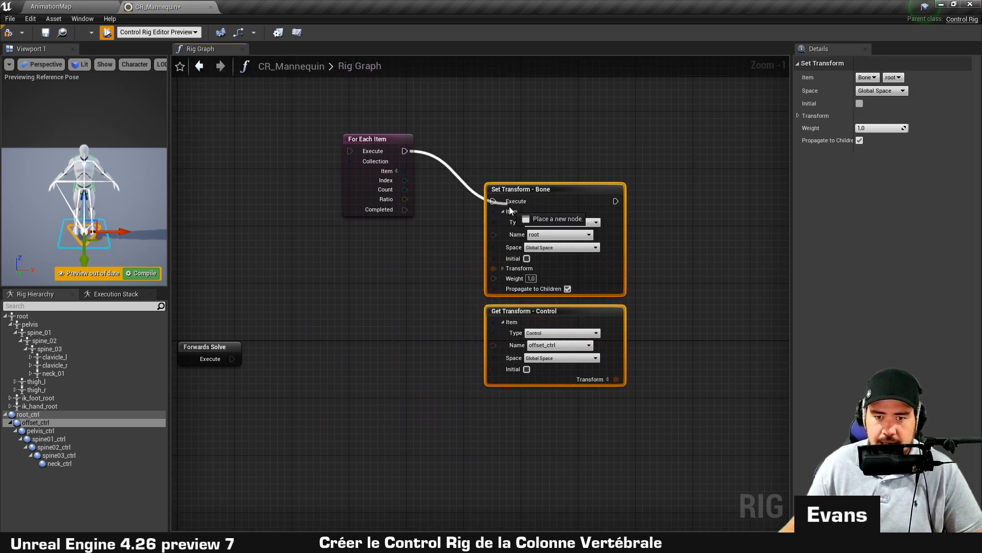
pyautogui.moveTo(555, 208); pyautogui.dragTo(649, 158)
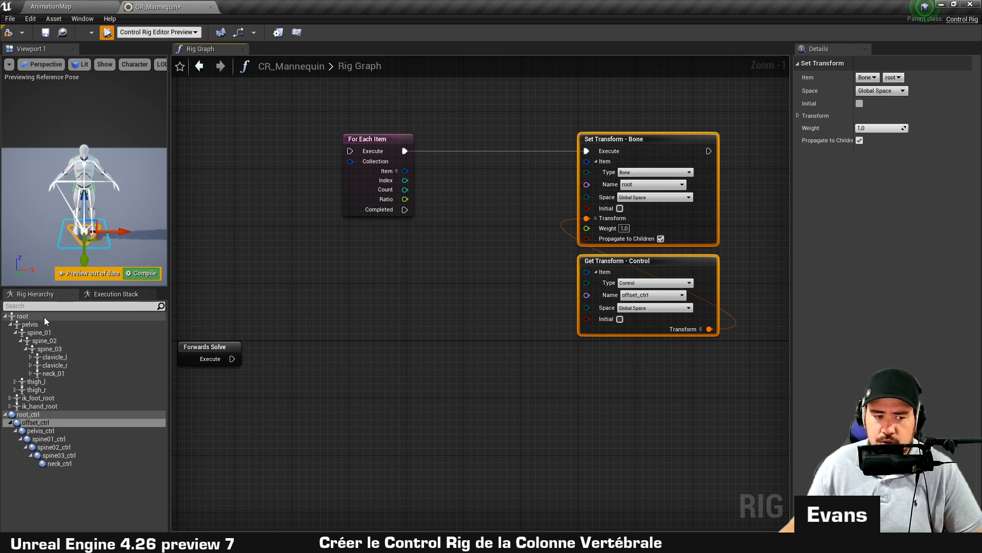
pyautogui.moveTo(382, 321); pyautogui.dragTo(451, 313, button='right')
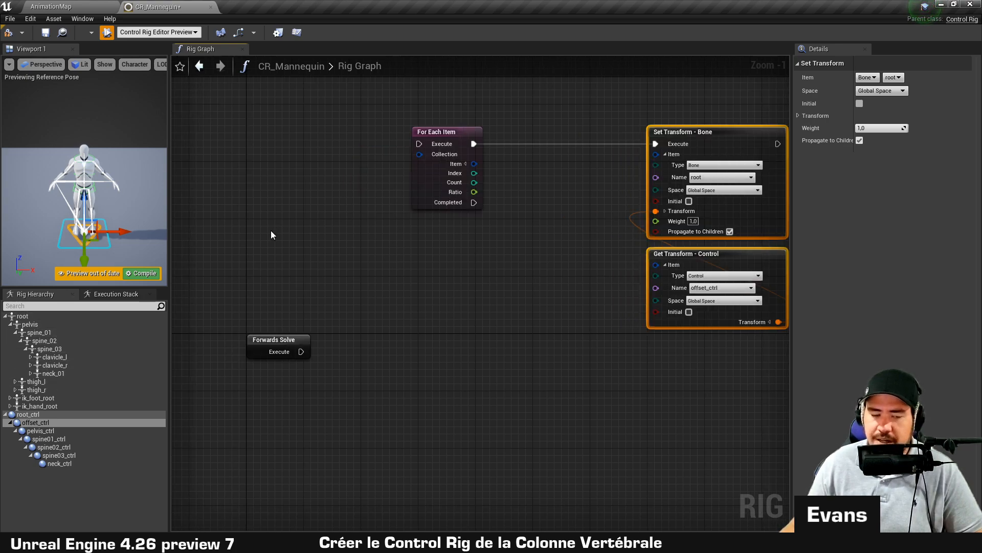
pyautogui.moveTo(602, 311); pyautogui.dragTo(575, 313, button='right')
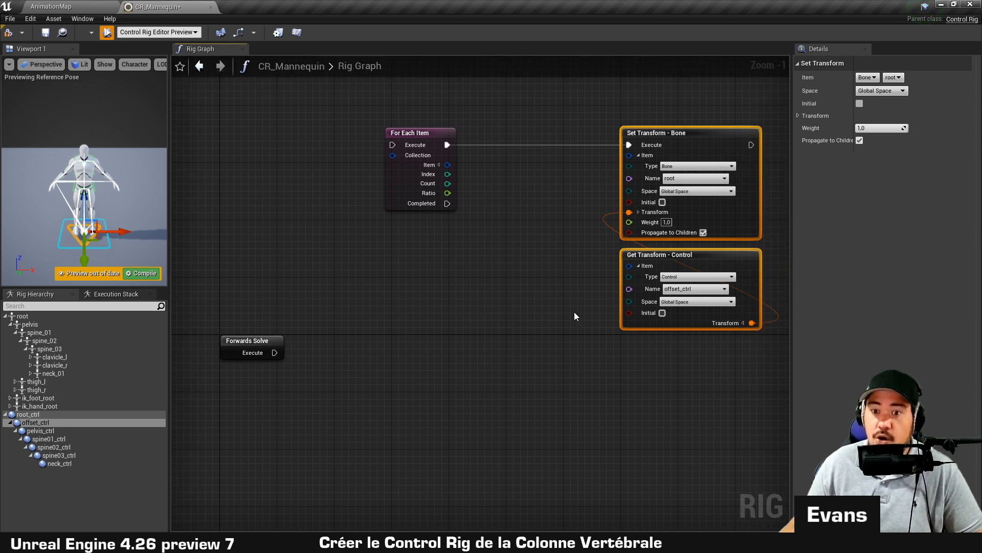
pyautogui.moveTo(567, 364); pyautogui.dragTo(694, 143)
pyautogui.click(501, 270)
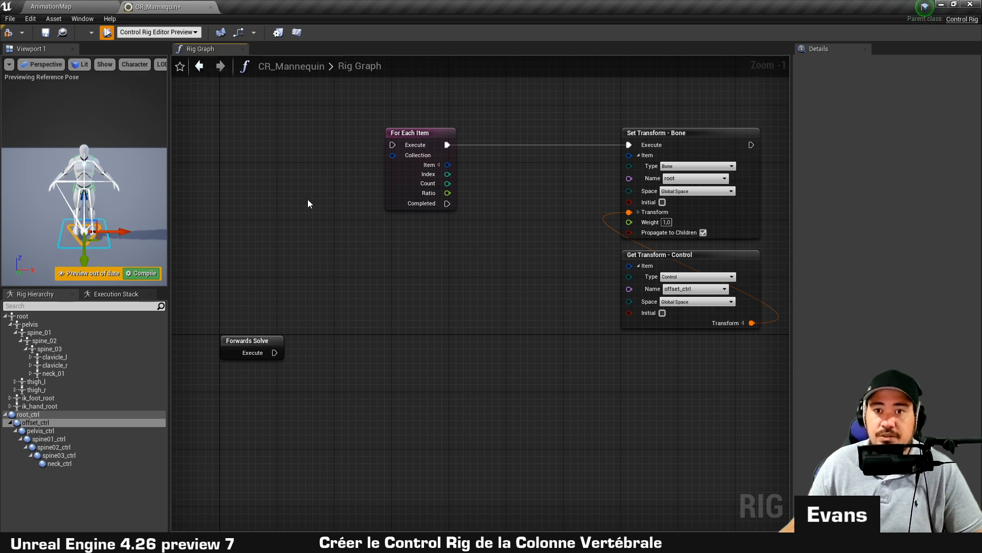
pyautogui.moveTo(338, 271); pyautogui.dragTo(381, 245, button='right')
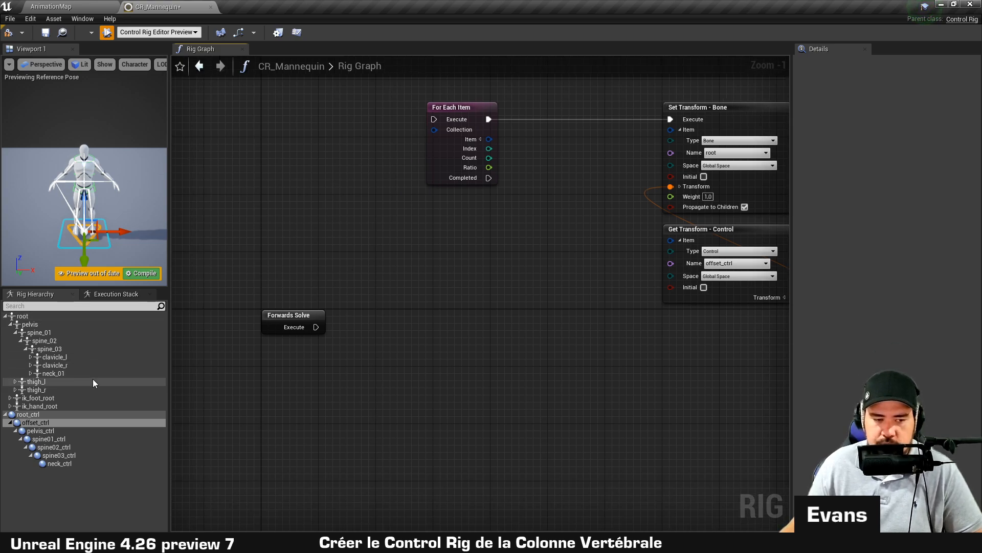
# Create an Items collection node in the graph from the bones root, pelvis, spine_01, spine_02, spine_03 and neck_01.
pyautogui.click(51, 317)
pyautogui.keyDown('ctrl'); pyautogui.click(42, 325); pyautogui.keyUp('ctrl')
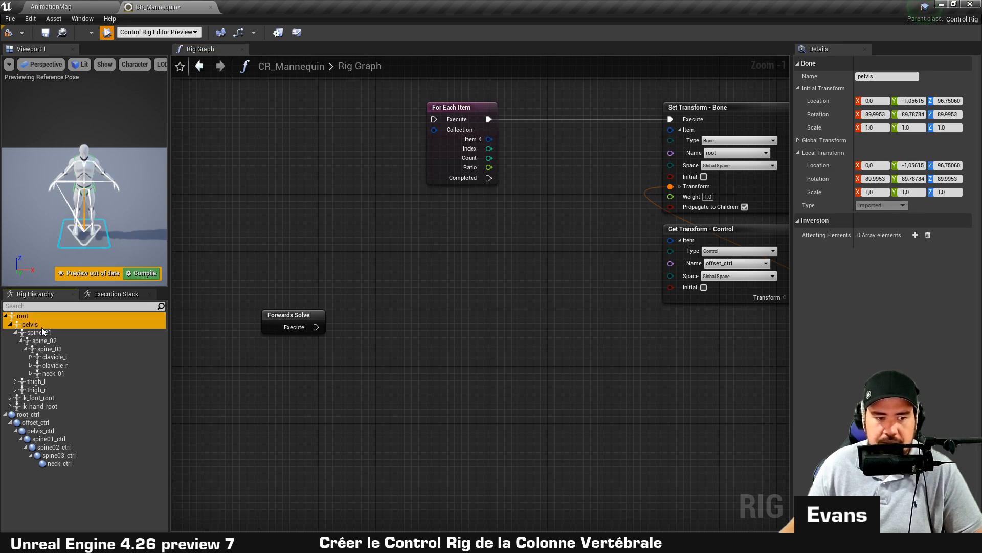
pyautogui.keyDown('ctrl'); pyautogui.click(48, 333); pyautogui.keyUp('ctrl')
pyautogui.keyDown('ctrl'); pyautogui.click(51, 341); pyautogui.keyUp('ctrl')
pyautogui.keyDown('ctrl'); pyautogui.click(51, 349); pyautogui.keyUp('ctrl')
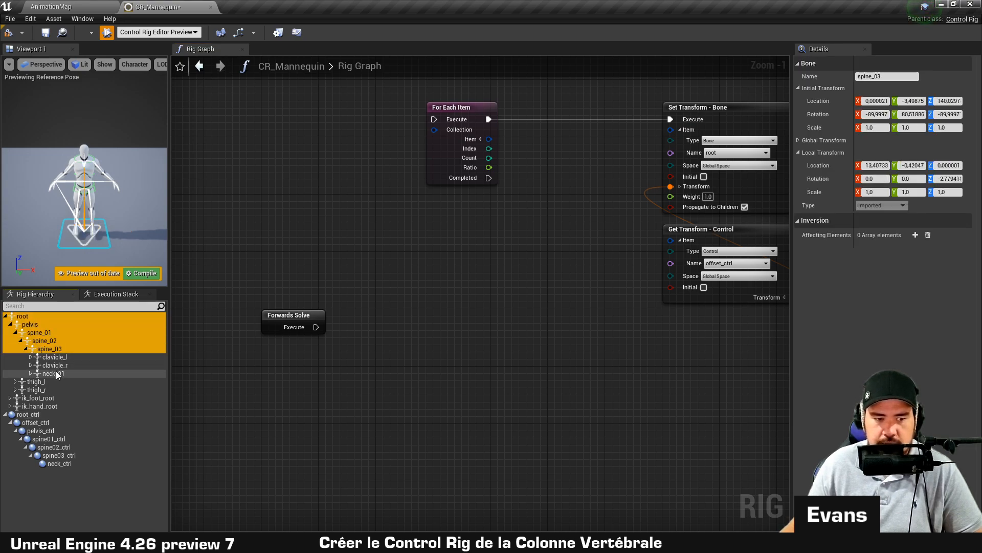
pyautogui.keyDown('ctrl'); pyautogui.click(57, 374); pyautogui.keyUp('ctrl')
pyautogui.moveTo(23, 321); pyautogui.dragTo(388, 226)
pyautogui.click(439, 325)
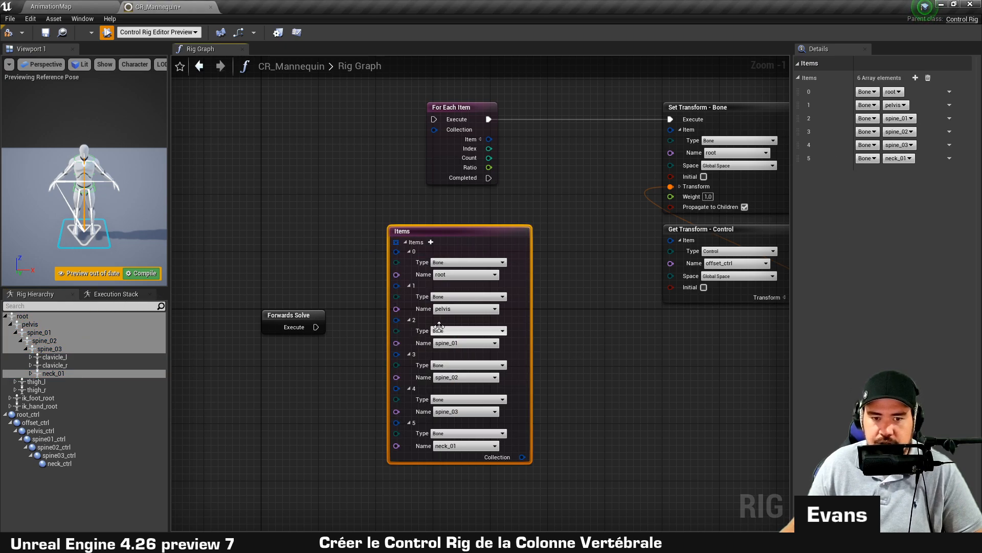
# Arrange the Items node before For Each Item, with Forwards Solve ahead of it, and check the collected bone list.
pyautogui.moveTo(476, 244); pyautogui.dragTo(406, 243)
pyautogui.moveTo(289, 315); pyautogui.dragTo(239, 322)
pyautogui.moveTo(442, 248); pyautogui.dragTo(401, 170)
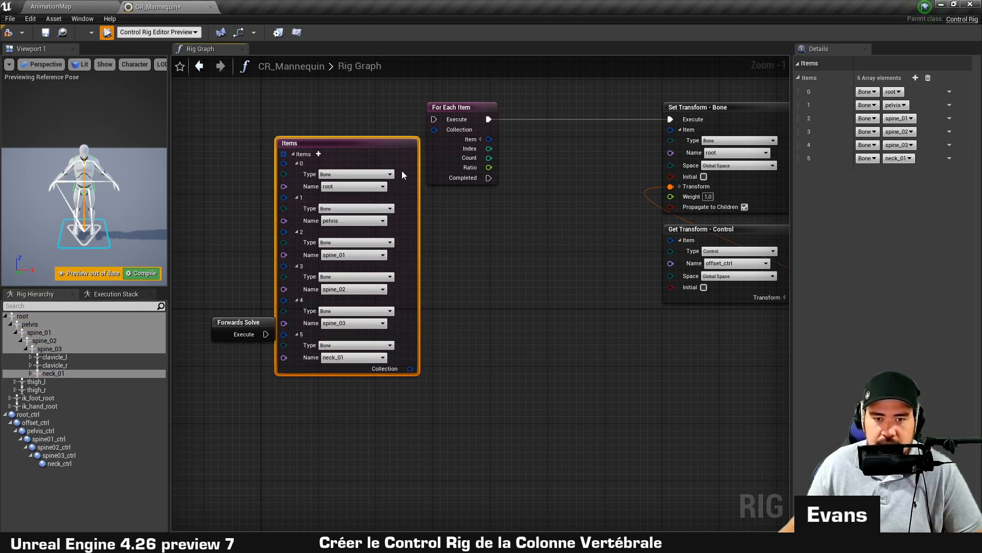
pyautogui.moveTo(245, 327); pyautogui.dragTo(221, 370)
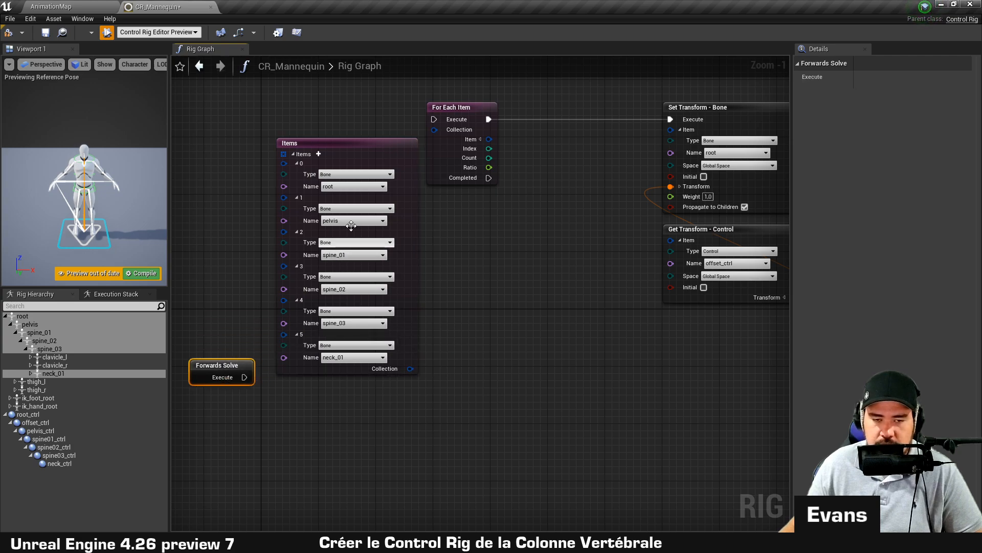
pyautogui.click(382, 226)
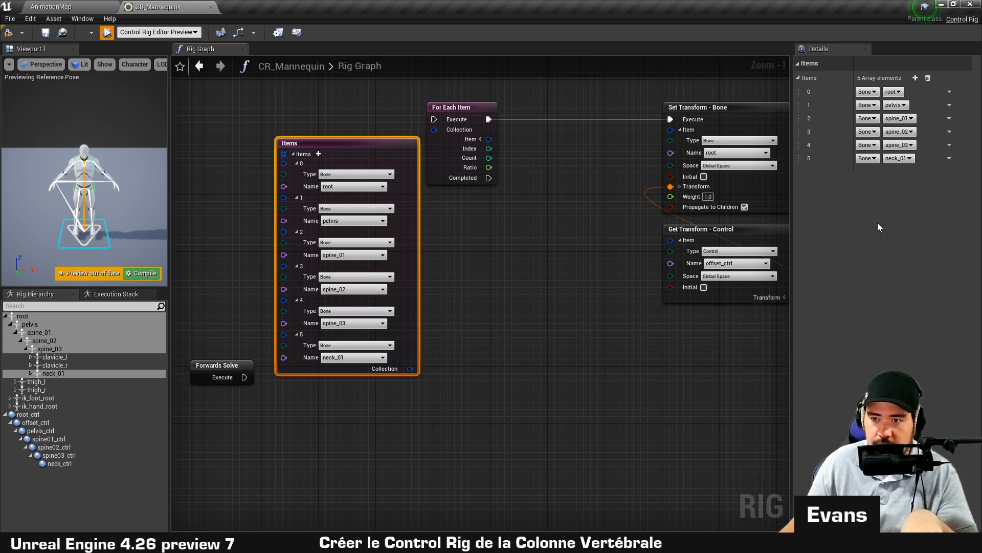
pyautogui.moveTo(797, 124); pyautogui.dragTo(799, 120)
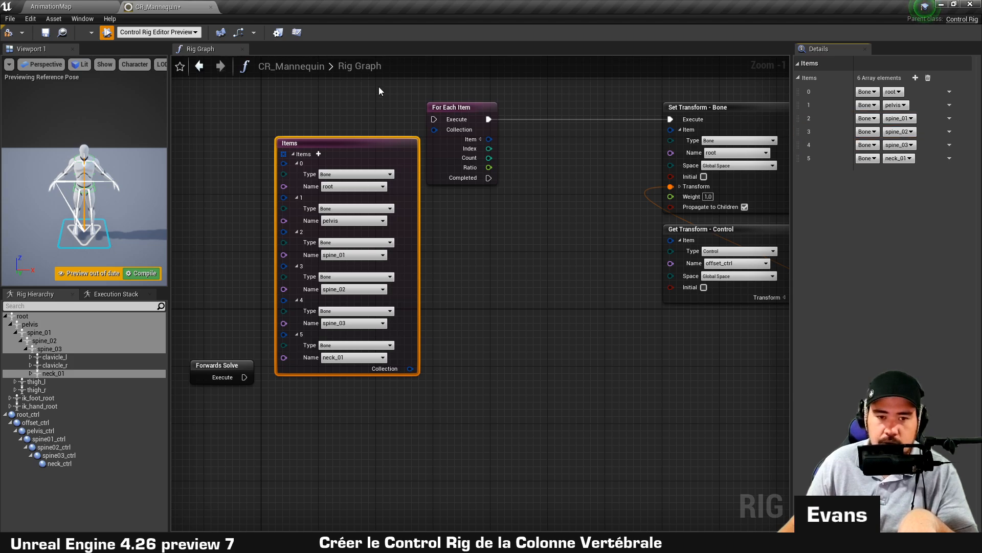
# Feed the Items collection into For Each Item and connect the loop's Item output to the Set Transform node's Item input.
pyautogui.click(515, 272)
pyautogui.moveTo(490, 190); pyautogui.dragTo(494, 215, button='right')
pyautogui.moveTo(412, 394); pyautogui.dragTo(457, 175)
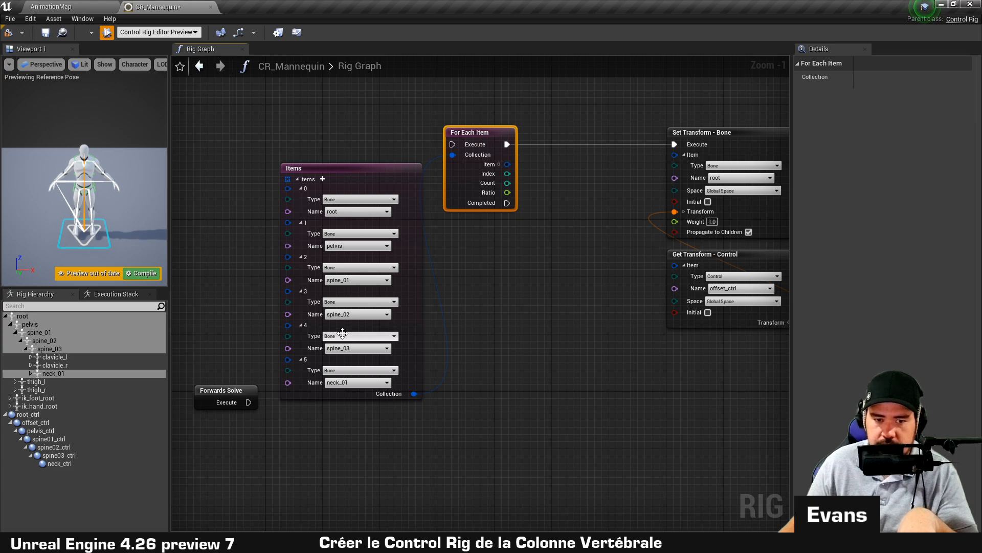
pyautogui.moveTo(406, 271); pyautogui.dragTo(333, 265, button='right')
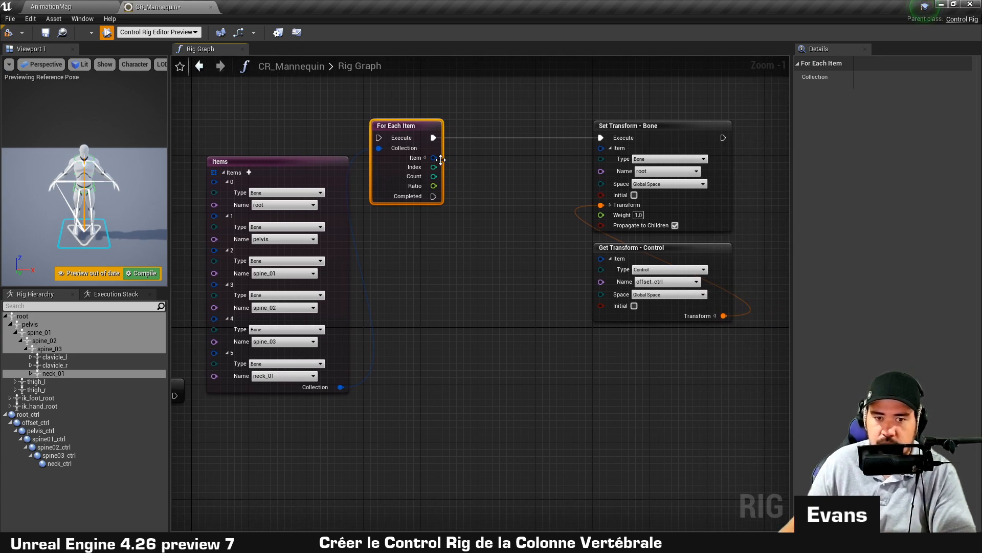
pyautogui.moveTo(434, 158); pyautogui.dragTo(603, 148)
pyautogui.click(523, 249)
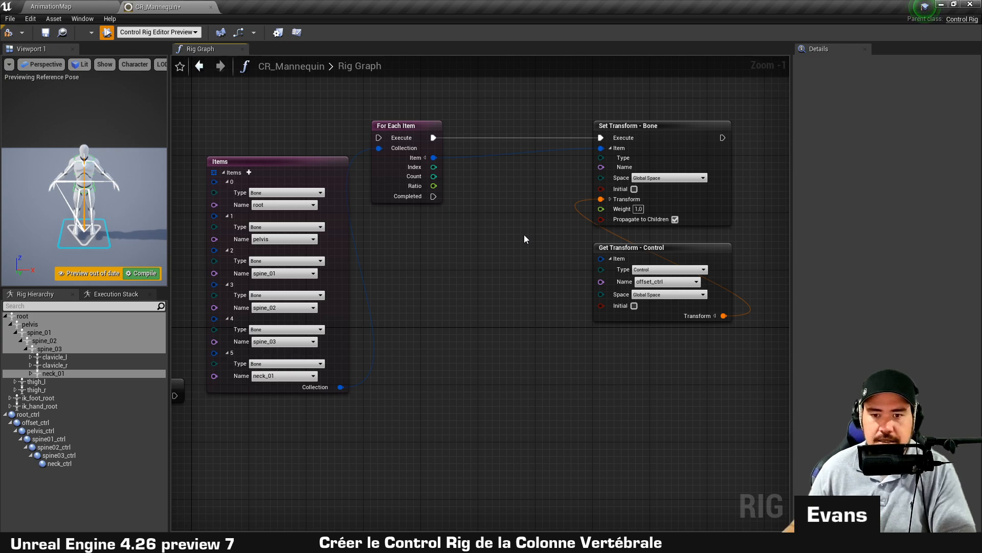
# Add a Children collection node beside the Items node and set its parent type to Control.
pyautogui.moveTo(518, 293); pyautogui.dragTo(520, 285, button='right')
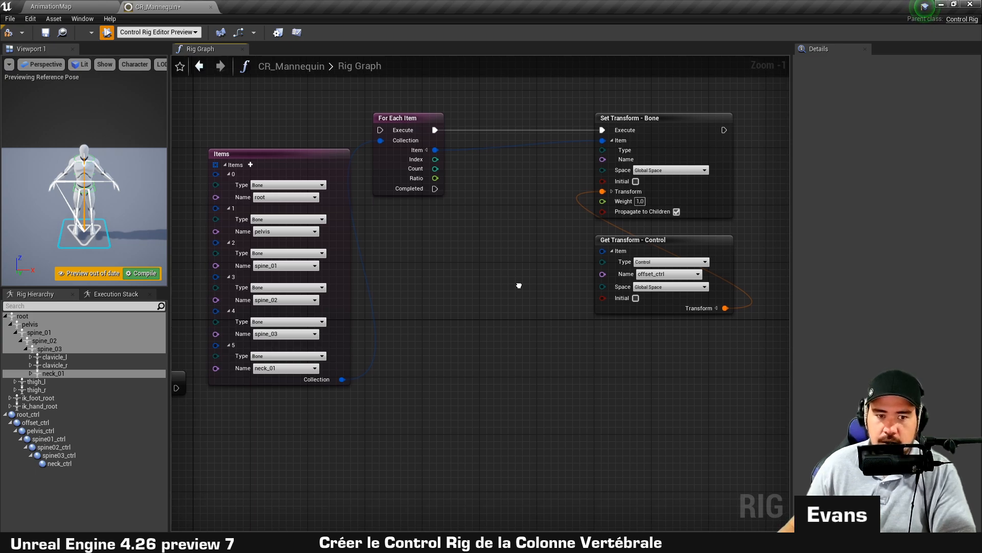
pyautogui.rightClick(447, 275)
pyautogui.write('collection')
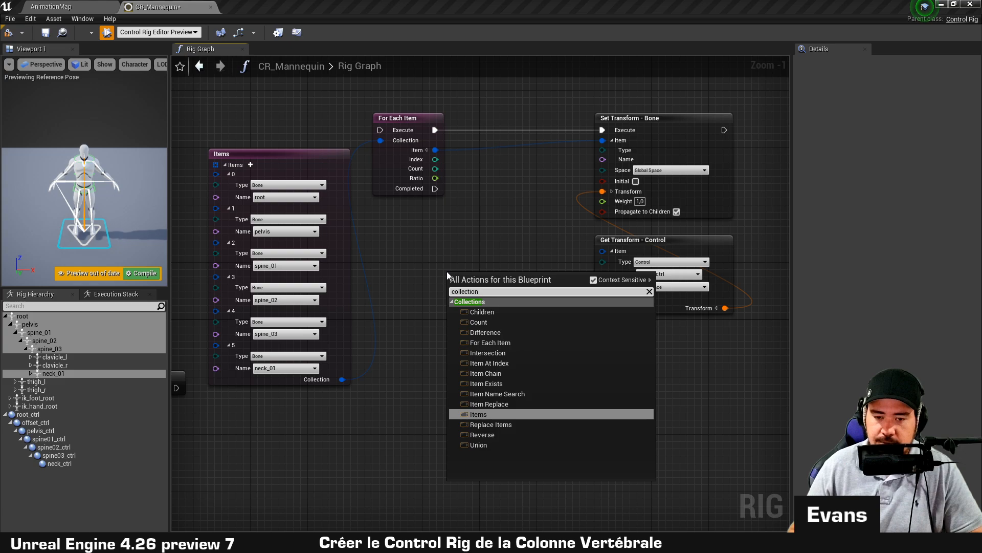
pyautogui.click(484, 312)
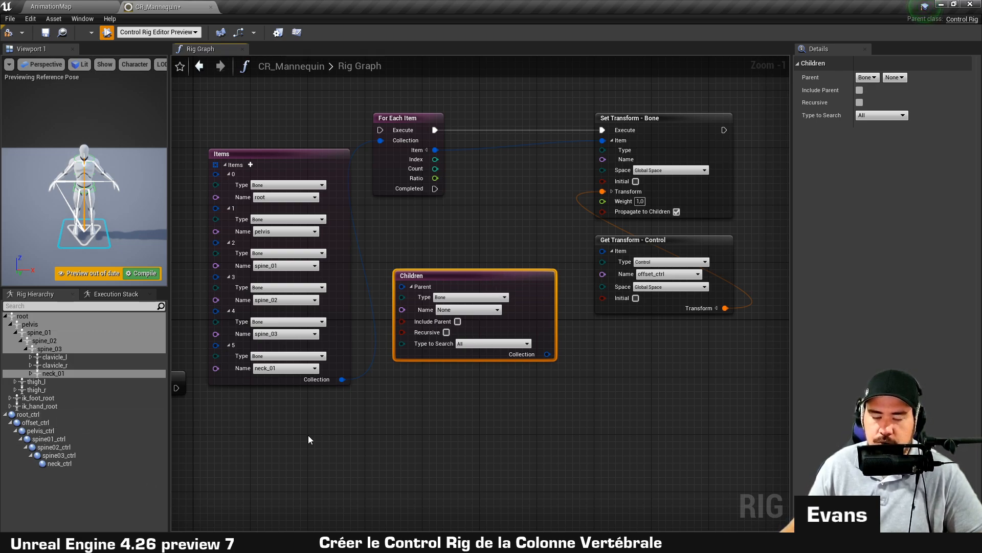
pyautogui.click(394, 410)
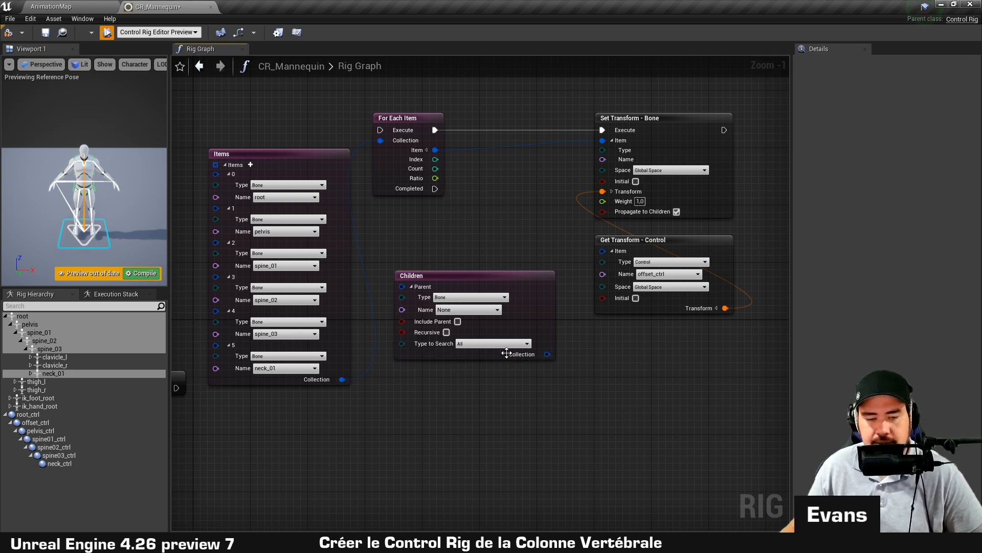
pyautogui.click(499, 297)
pyautogui.scroll(1, 514, 329)
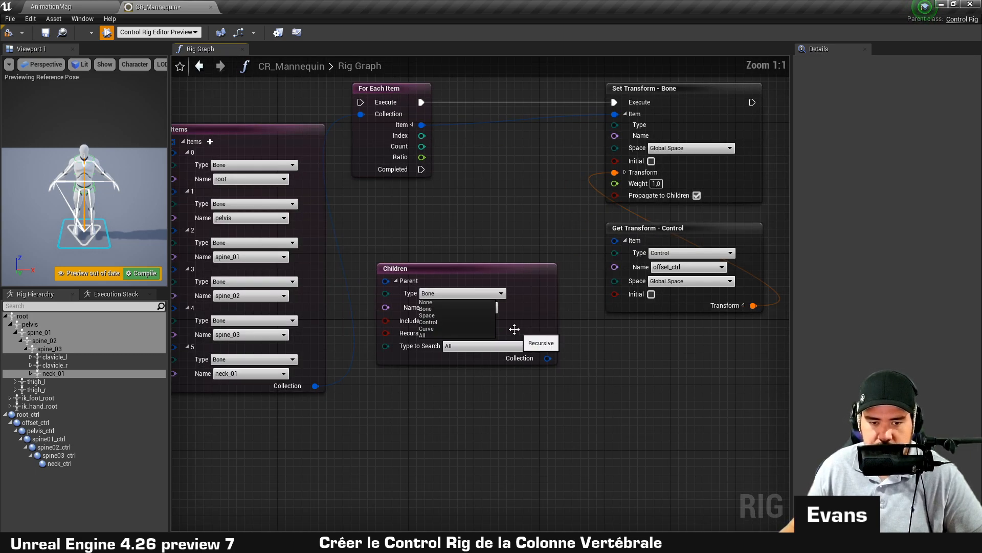
pyautogui.click(450, 321)
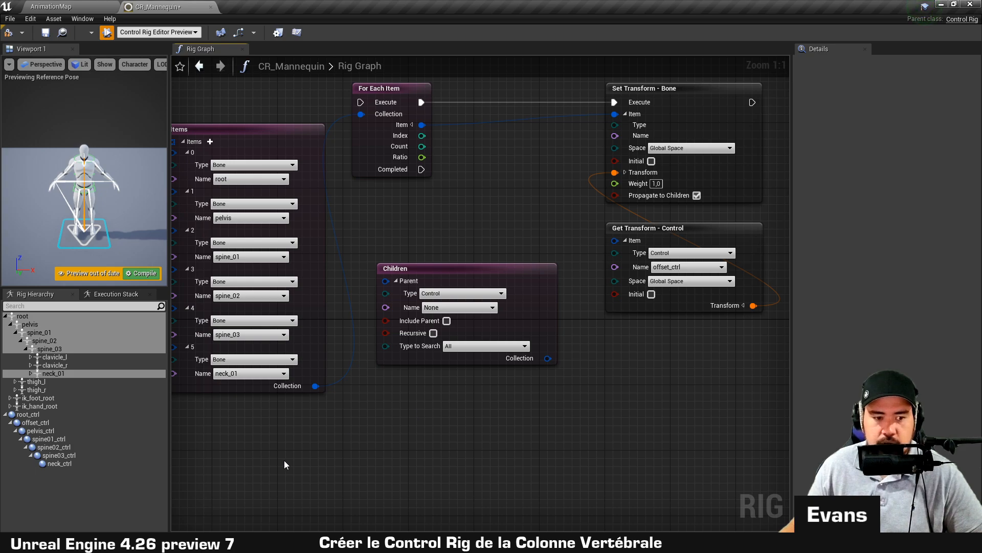
# Set offset_ctrl as the Children node's parent name and enable both Include Parent and Recursive.
pyautogui.moveTo(341, 447); pyautogui.dragTo(397, 448, button='right')
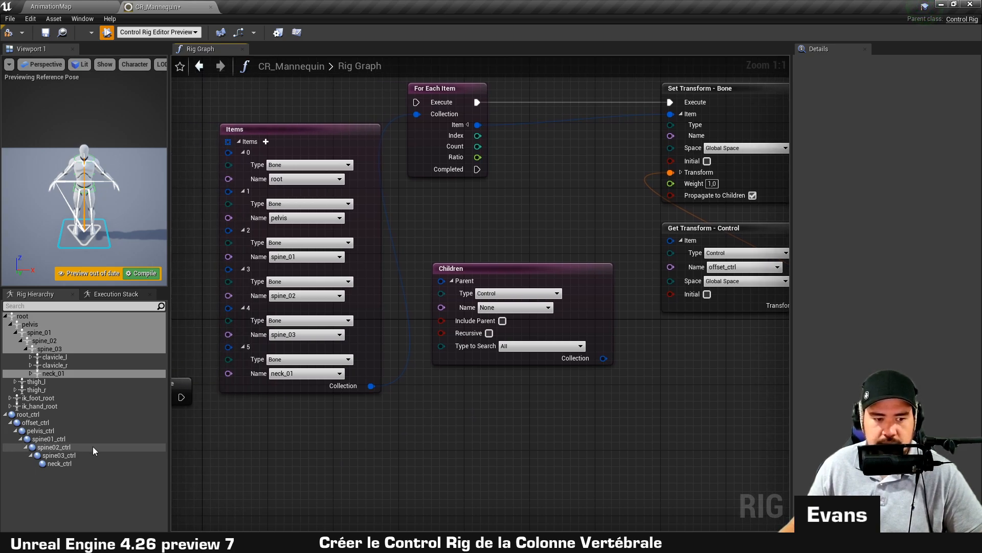
pyautogui.click(36, 423)
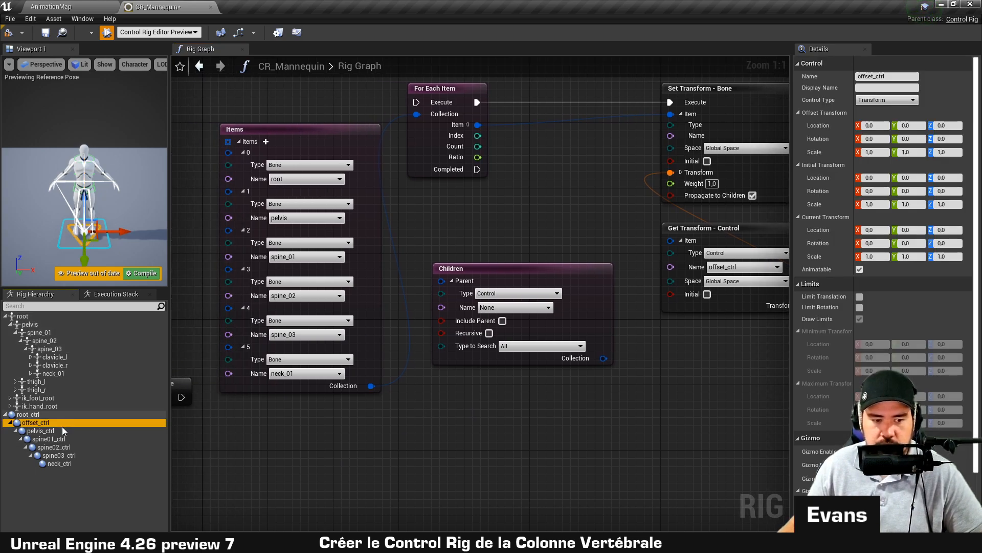
pyautogui.click(514, 307)
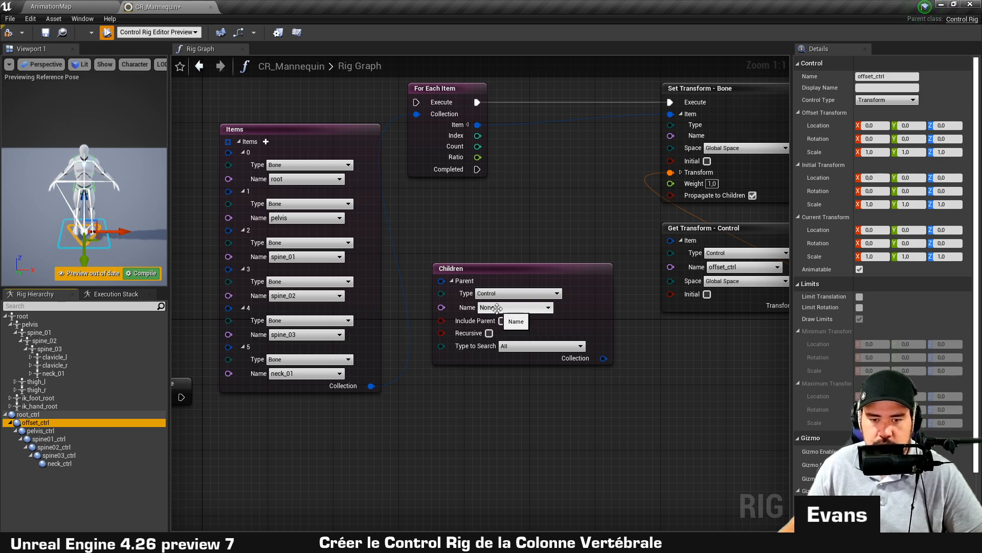
pyautogui.click(509, 345)
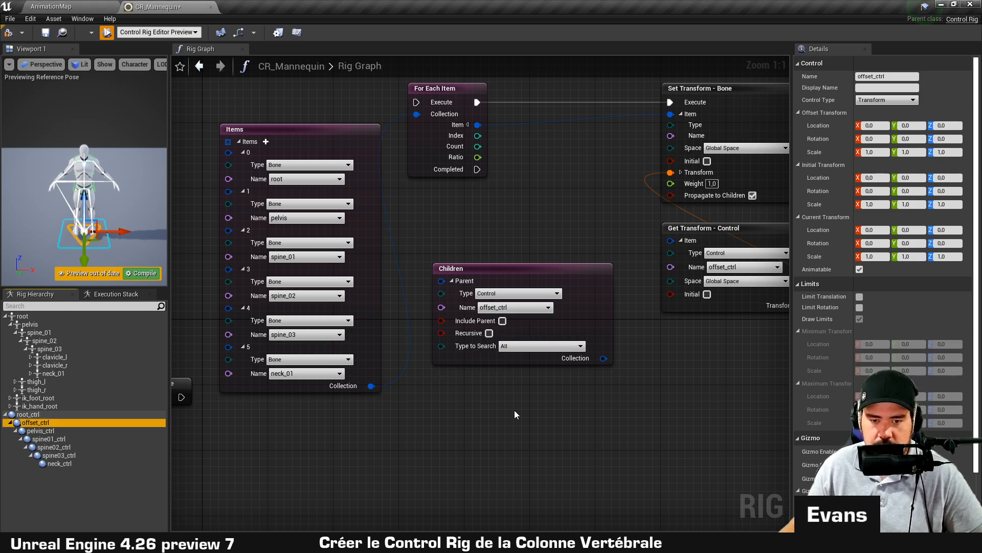
pyautogui.click(502, 321)
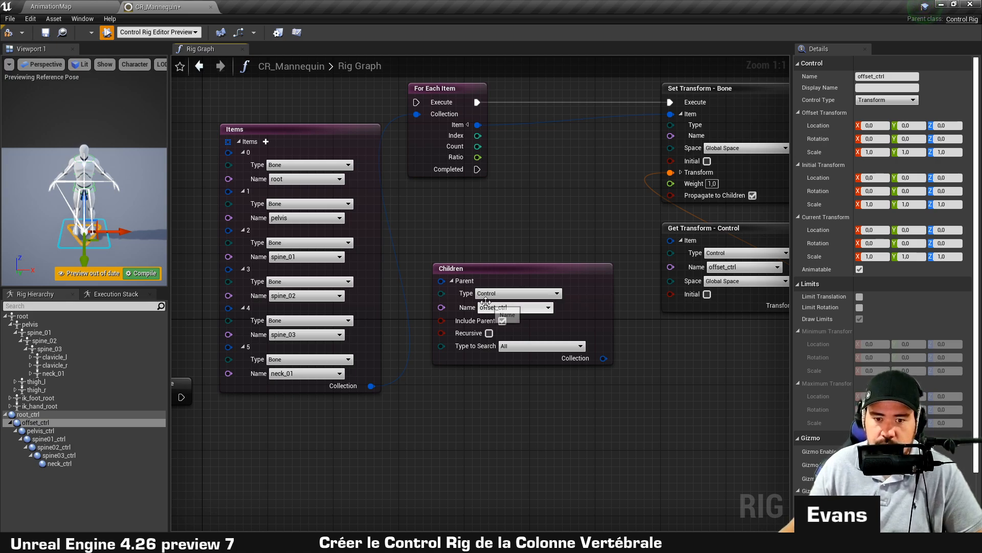
pyautogui.moveTo(320, 353); pyautogui.dragTo(327, 365, button='right')
pyautogui.click(496, 345)
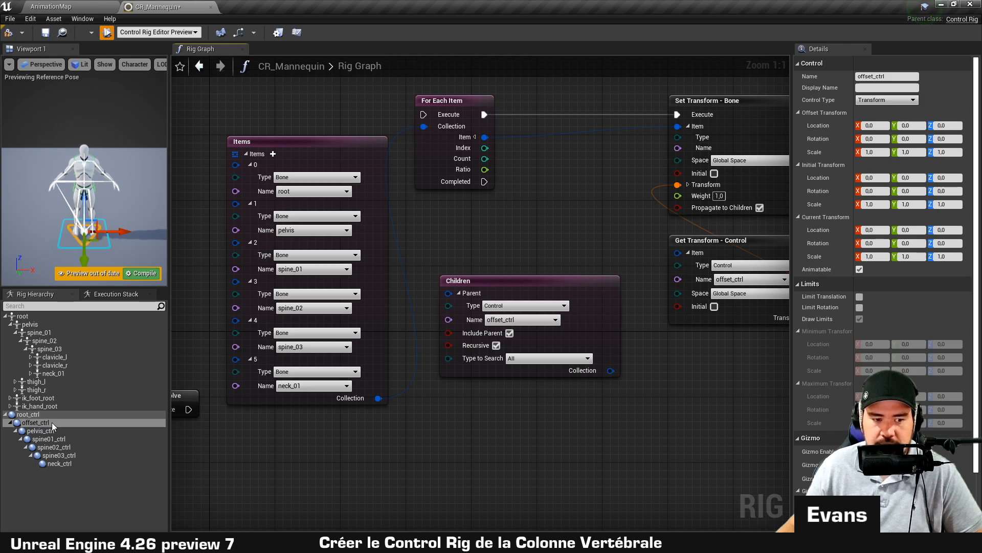
# Move the Children node closer to For Each Item and shift the Set Transform and Get Transform nodes farther away to make room.
pyautogui.moveTo(579, 338); pyautogui.dragTo(587, 295)
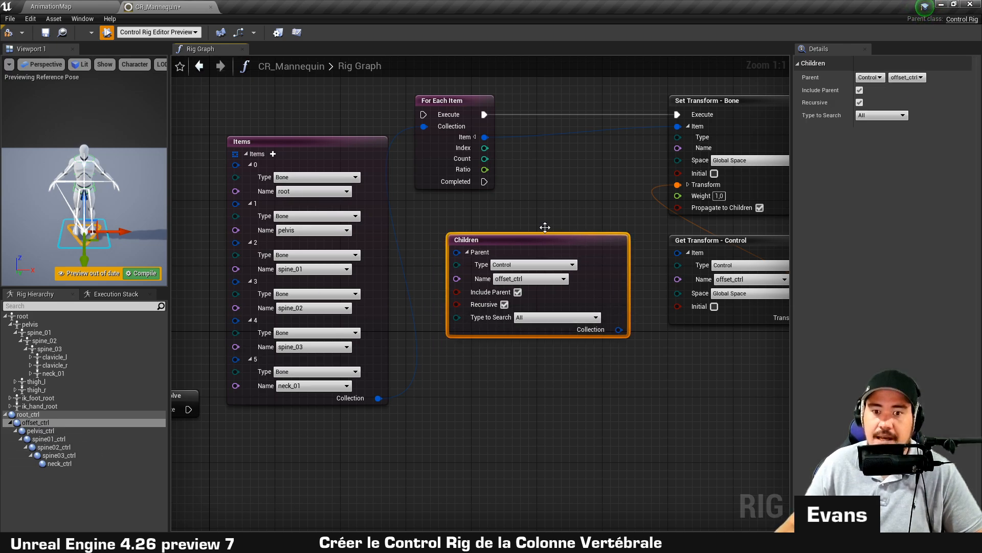
pyautogui.scroll(-2, 547, 197)
pyautogui.moveTo(583, 364); pyautogui.dragTo(757, 149)
pyautogui.click(493, 401)
pyautogui.scroll(1, 494, 401)
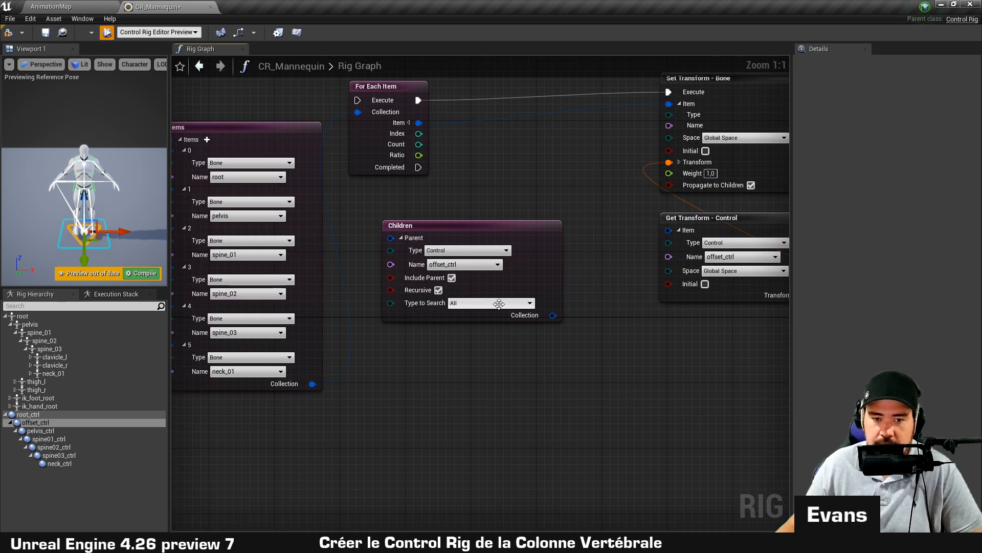
# Set the Children node's Type to Search to Control and reposition the node lower, beside the Items node.
pyautogui.click(499, 303)
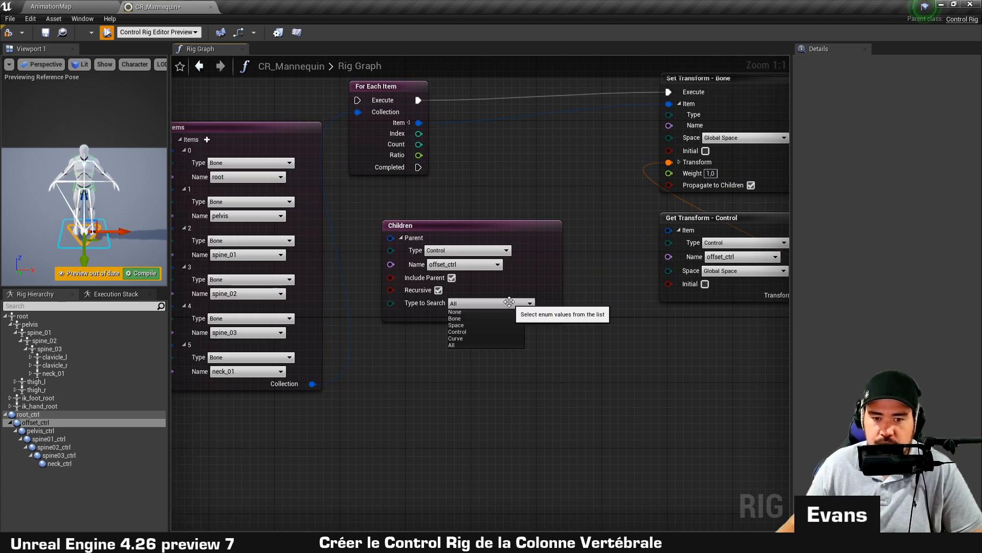
pyautogui.click(468, 331)
pyautogui.moveTo(521, 266); pyautogui.dragTo(523, 313)
pyautogui.hotkey('ctrl', 'z')
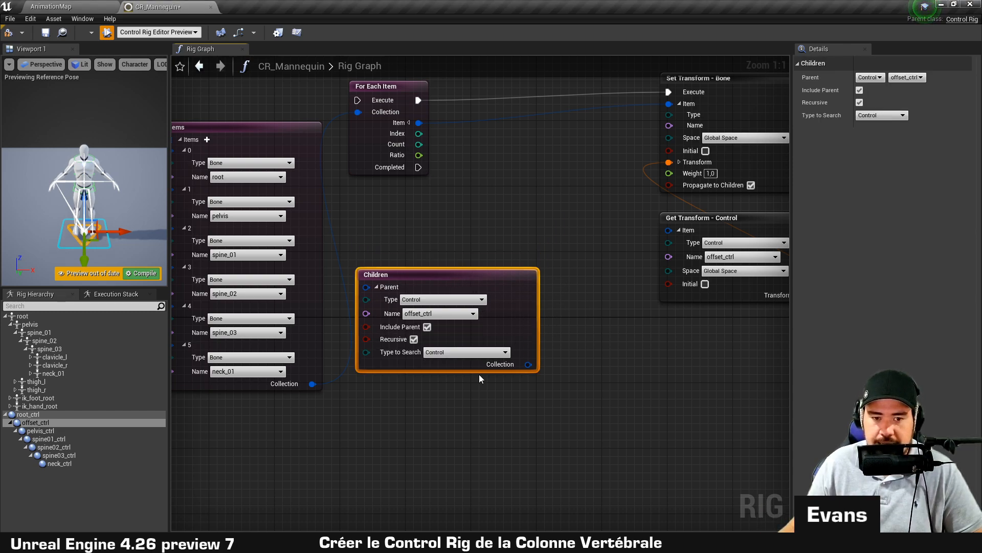
# Add an Item At Index node from the Children collection and connect the For Each Item loop's Index to its Index input.
pyautogui.moveTo(478, 162); pyautogui.dragTo(468, 184, button='right')
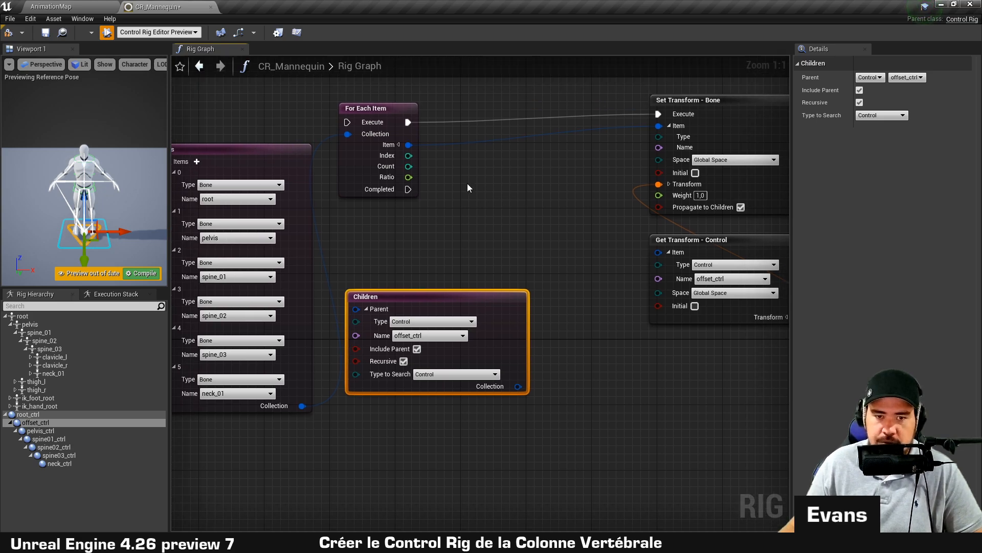
pyautogui.moveTo(518, 386); pyautogui.dragTo(503, 214)
pyautogui.write('get')
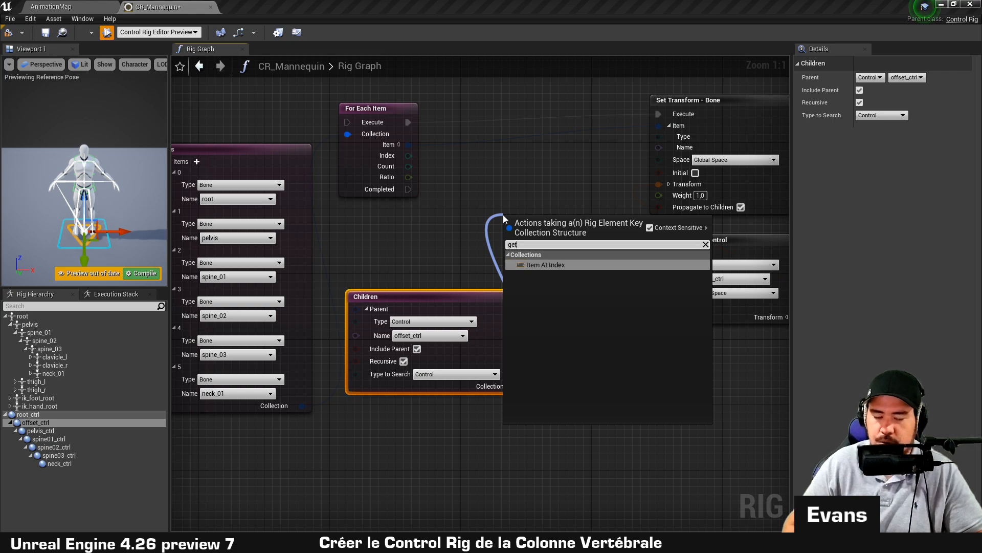
pyautogui.press('Return')
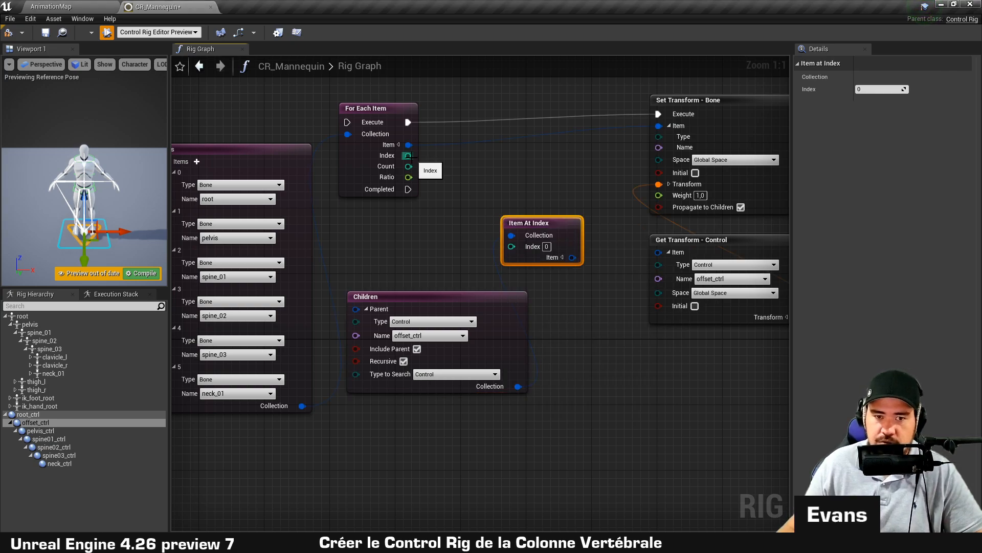
pyautogui.moveTo(408, 155); pyautogui.dragTo(513, 247)
pyautogui.moveTo(384, 200); pyautogui.dragTo(453, 195, button='right')
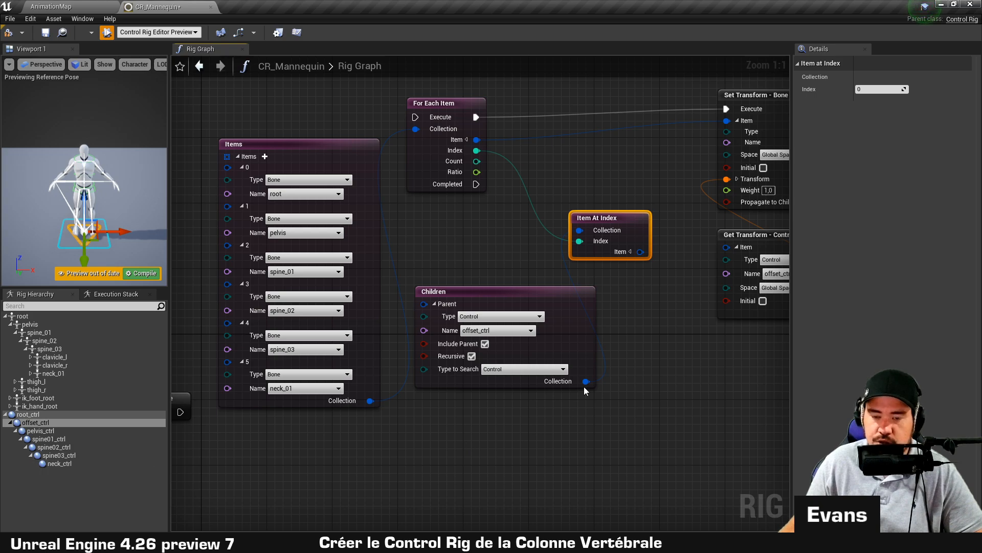
# Connect the Item At Index node's Item output to the Item input of Get Transform - Control.
pyautogui.moveTo(667, 283); pyautogui.dragTo(519, 320, button='right')
pyautogui.click(518, 319)
pyautogui.moveTo(492, 292); pyautogui.dragTo(585, 284)
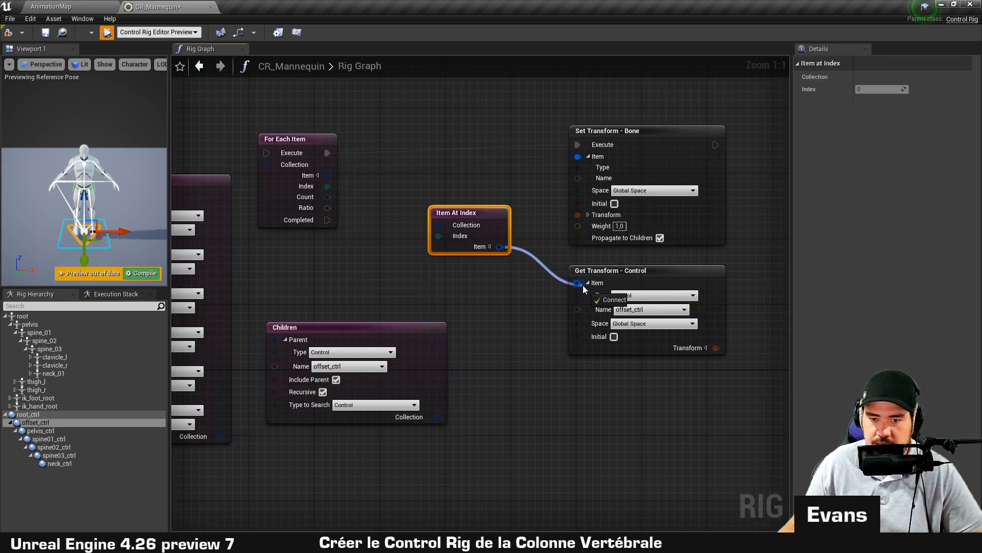
# Connect Forwards Solve's Execute output to For Each Item and move the Forwards Solve node clear of the Items node.
pyautogui.scroll(-4, 514, 391)
pyautogui.moveTo(539, 356); pyautogui.dragTo(622, 322, button='right')
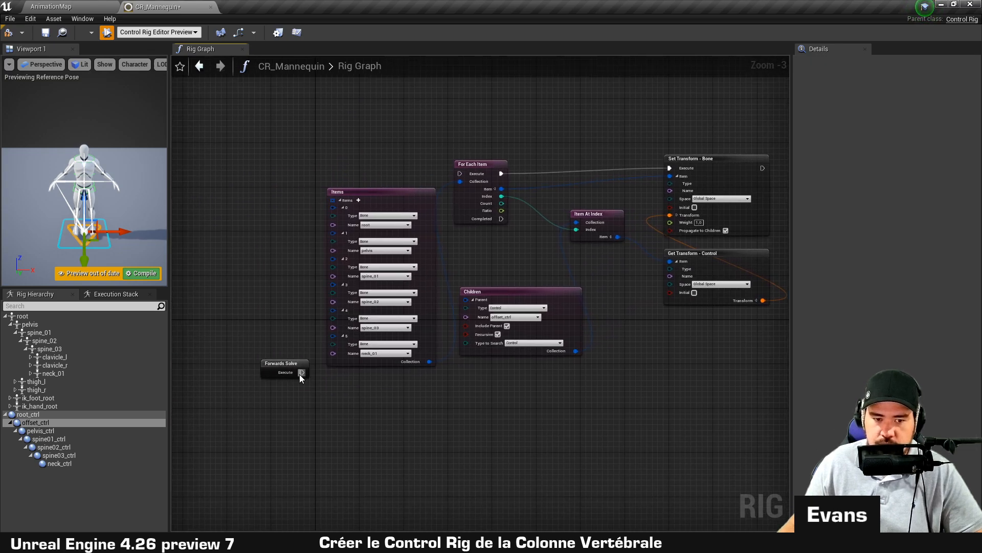
pyautogui.moveTo(302, 373); pyautogui.dragTo(462, 176)
pyautogui.moveTo(289, 364); pyautogui.dragTo(261, 406)
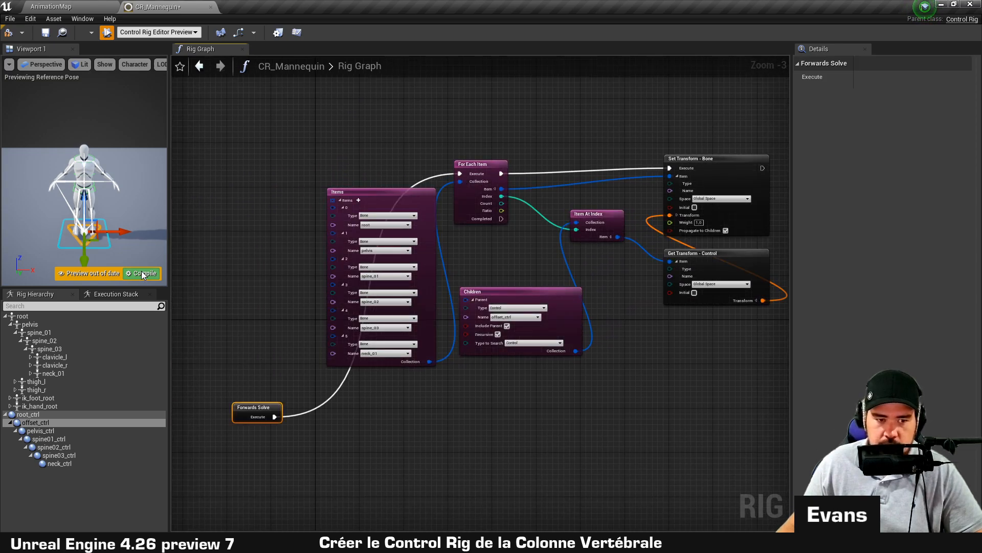
# Compile the rig, slide offset_ctrl along X to test the body's response, and widen the viewport.
pyautogui.click(91, 237)
pyautogui.moveTo(93, 233); pyautogui.dragTo(69, 234)
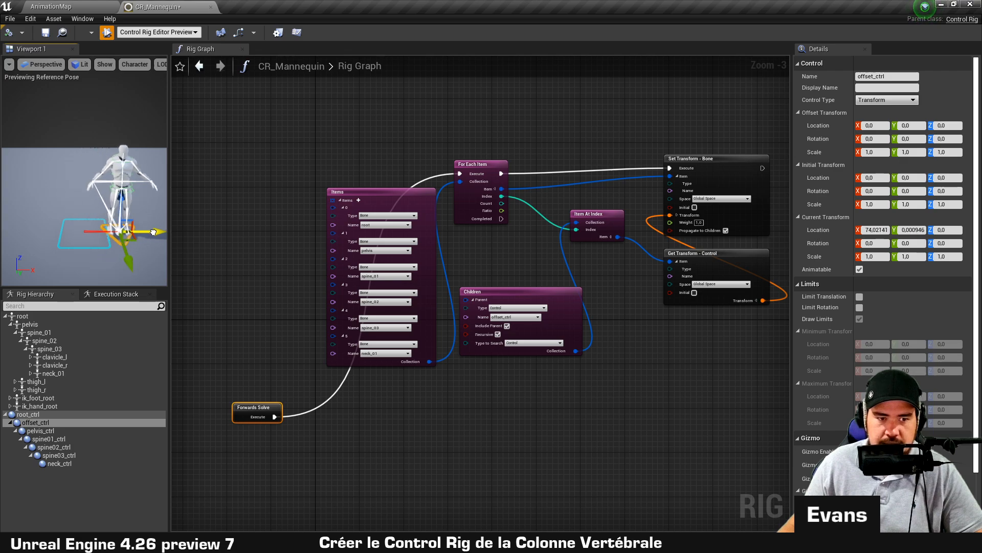
pyautogui.moveTo(205, 217); pyautogui.dragTo(239, 216)
# Test the spine controls on the mannequin by selecting spine02_ctrl, moving it and viewing its rotation from another angle.
pyautogui.scroll(5, 88, 230)
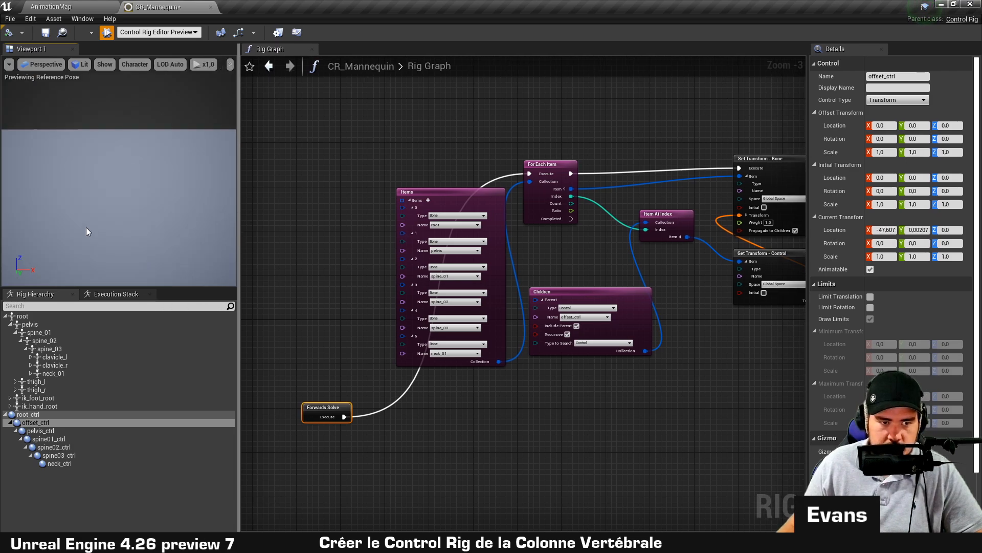
pyautogui.scroll(-3, 89, 224)
pyautogui.moveTo(90, 224); pyautogui.dragTo(115, 215, button='middle')
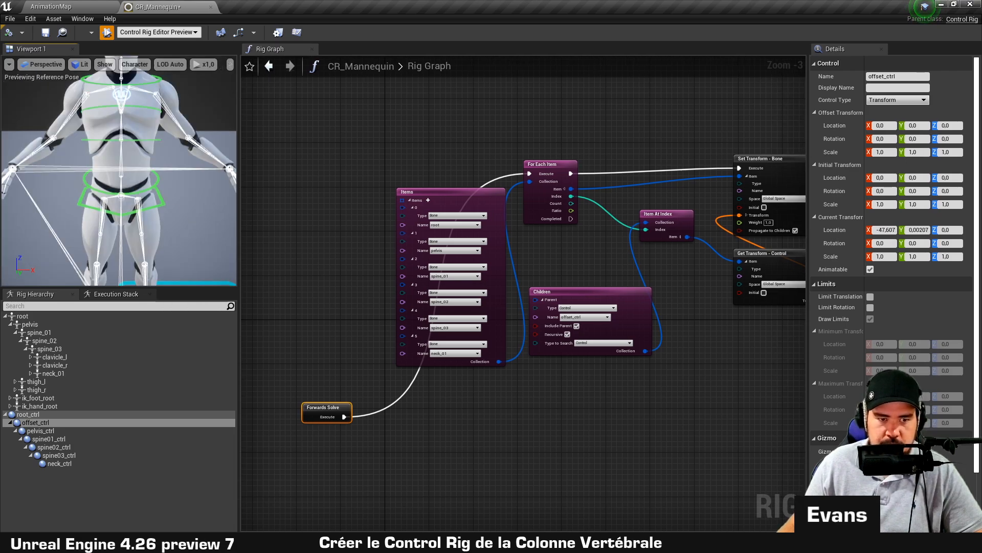
pyautogui.click(115, 212)
pyautogui.moveTo(83, 195); pyautogui.dragTo(134, 135)
pyautogui.click(122, 140)
pyautogui.scroll(-3, 127, 149)
pyautogui.scroll(3, 126, 149)
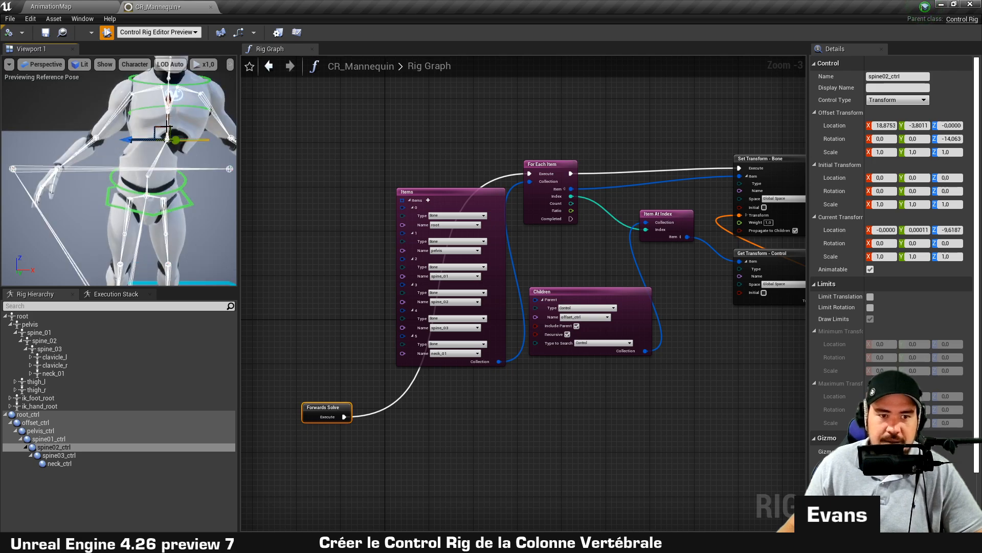
pyautogui.click(8, 32)
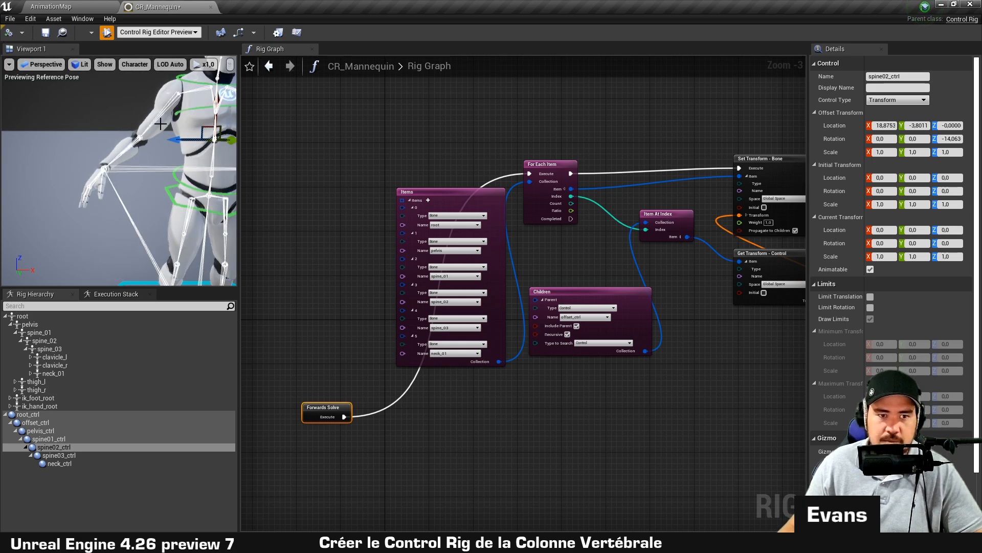
pyautogui.keyDown('alt'); pyautogui.moveTo(153, 153); pyautogui.dragTo(131, 147); pyautogui.keyUp('alt')
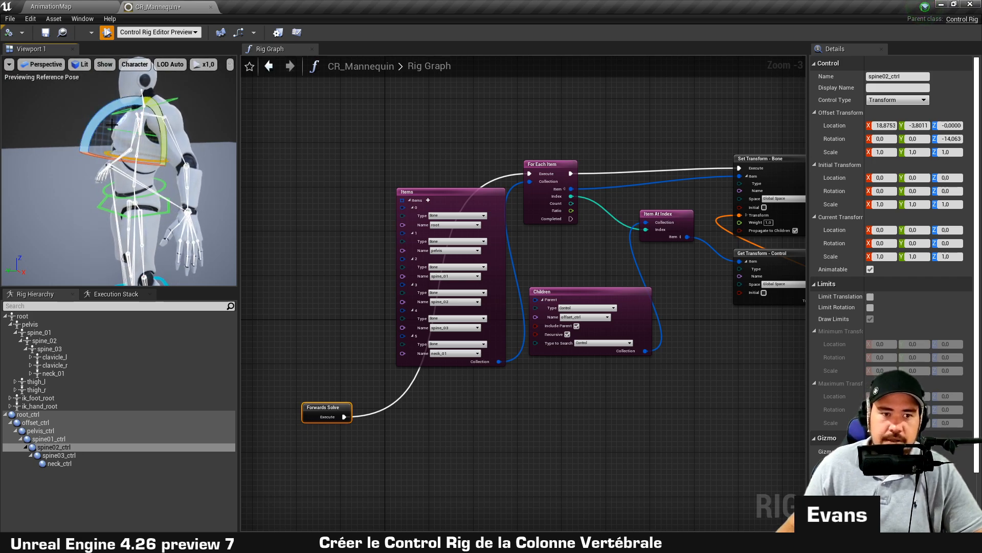
pyautogui.moveTo(102, 117)
pyautogui.mouseDown()
pyautogui.moveTo(188, 211)
pyautogui.moveTo(102, 117)
pyautogui.mouseUp()
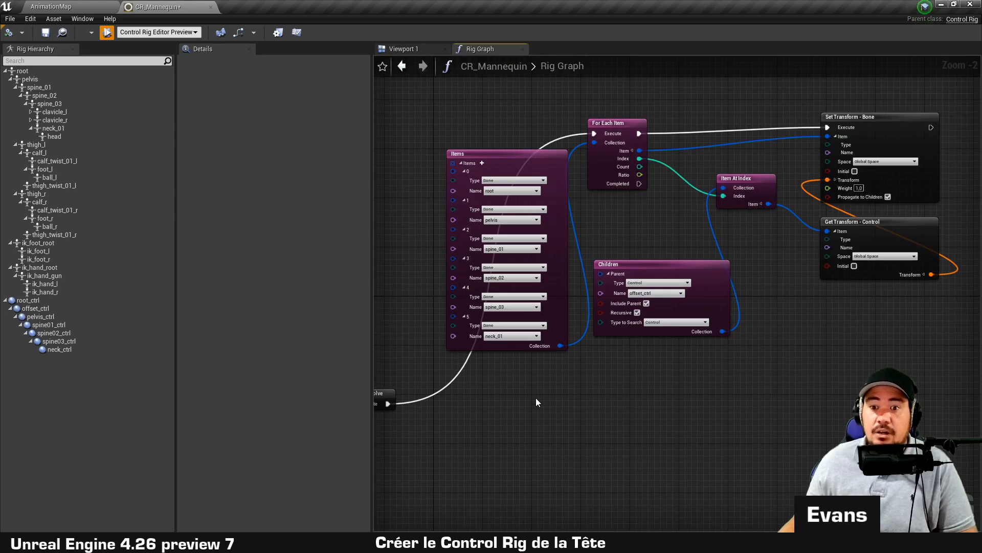
pyautogui.moveTo(535, 397); pyautogui.dragTo(904, 107)
pyautogui.click(895, 88)
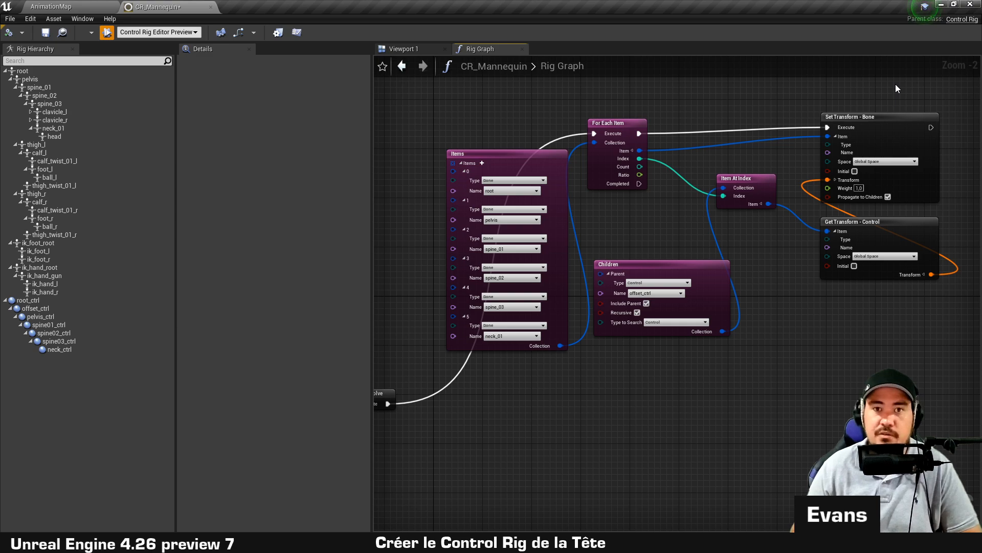
# Show the mannequin preview and create a new control named head_ctrl at the root level of the rig hierarchy.
pyautogui.click(416, 50)
pyautogui.moveTo(579, 131); pyautogui.dragTo(548, 131, button='right')
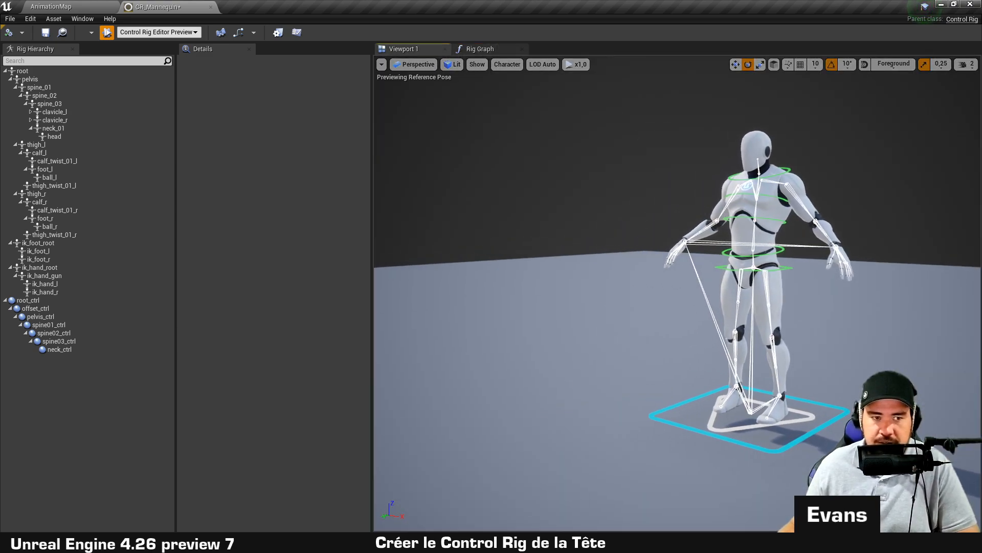
pyautogui.rightClick(41, 394)
pyautogui.moveTo(125, 179)
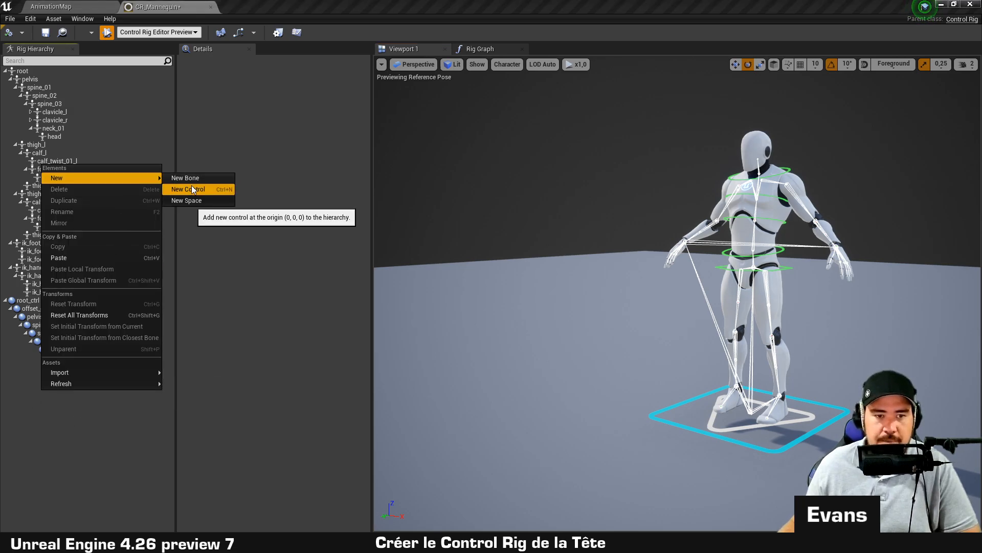
pyautogui.click(191, 189)
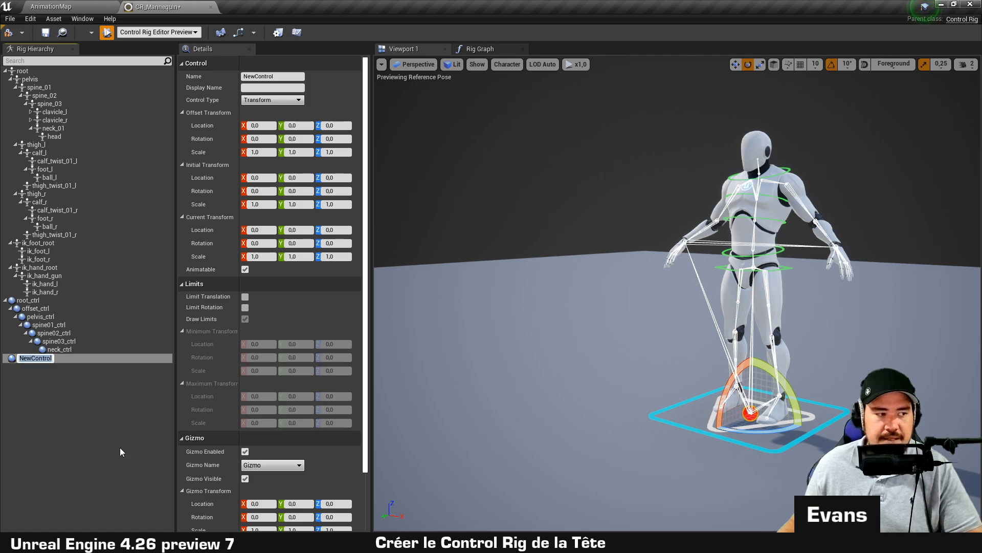
pyautogui.write('head_ctrl')
pyautogui.press('Return')
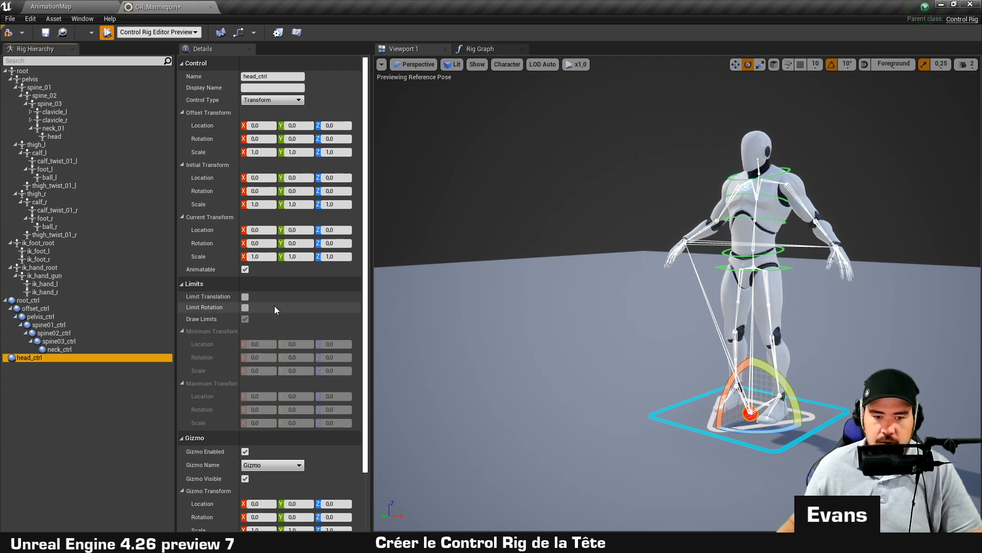
# Change head_ctrl's gizmo color to the saved blue, hex sRGB 0072FFFF.
pyautogui.scroll(-3, 274, 305)
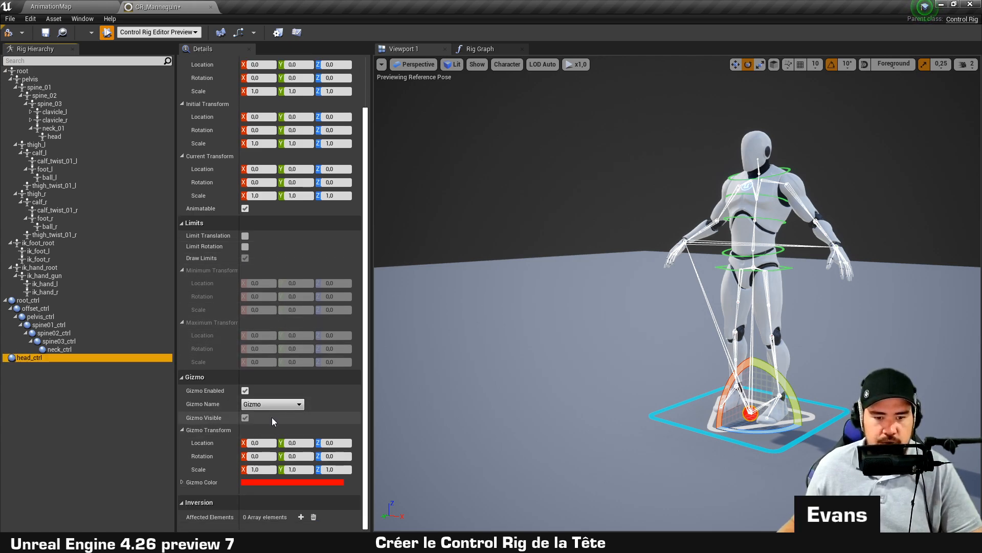
pyautogui.click(296, 482)
pyautogui.click(432, 282)
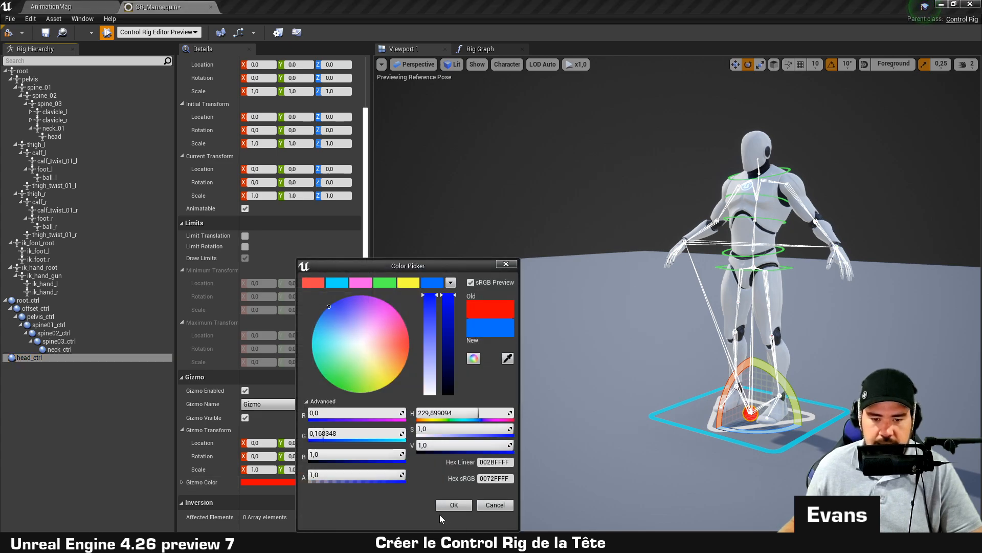
pyautogui.click(449, 506)
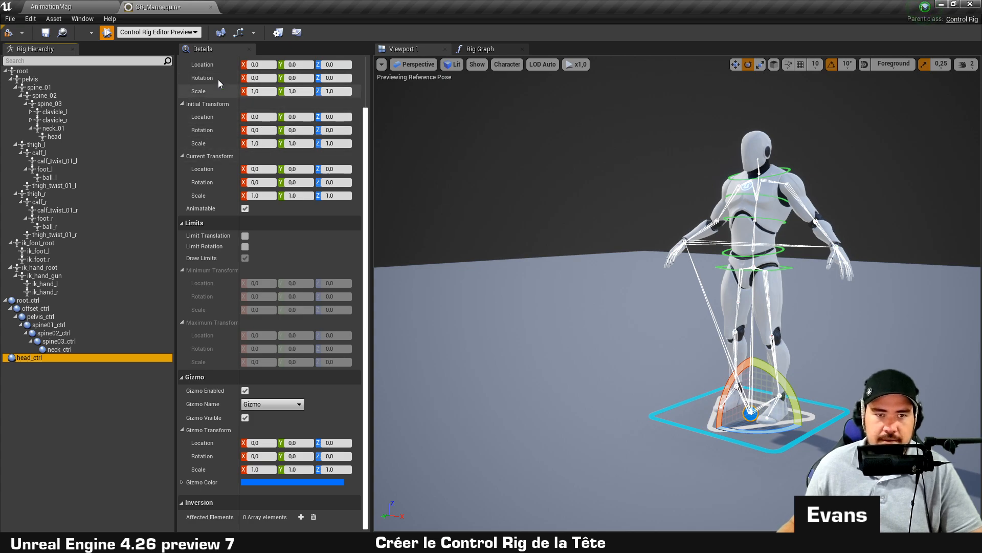
# Move head_ctrl in front of the mannequin's face, to about Y 64 and Z 169.
pyautogui.click(737, 64)
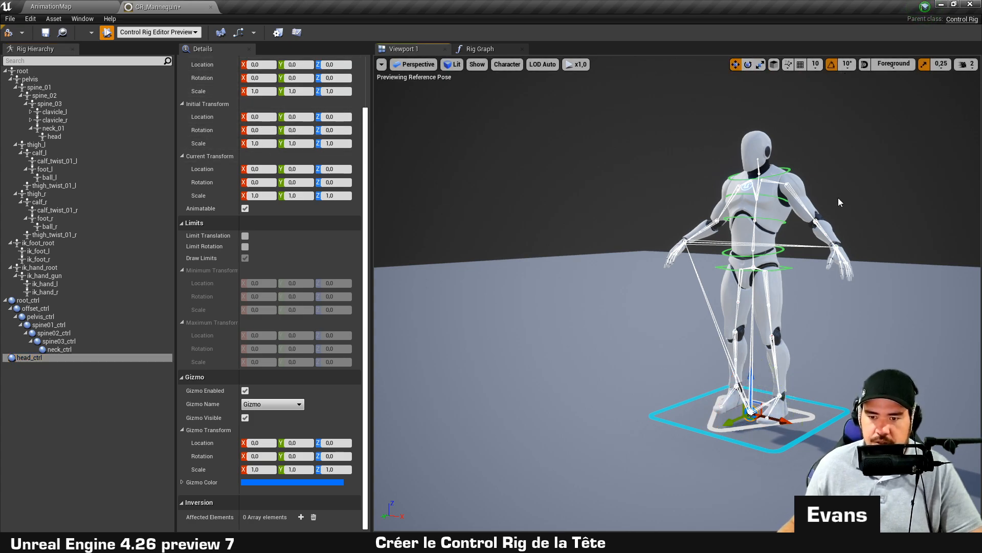
pyautogui.moveTo(840, 201); pyautogui.dragTo(852, 261, button='right')
pyautogui.moveTo(753, 337); pyautogui.dragTo(681, 70)
pyautogui.moveTo(692, 130); pyautogui.dragTo(692, 72, button='middle')
pyautogui.moveTo(692, 131); pyautogui.dragTo(693, 139)
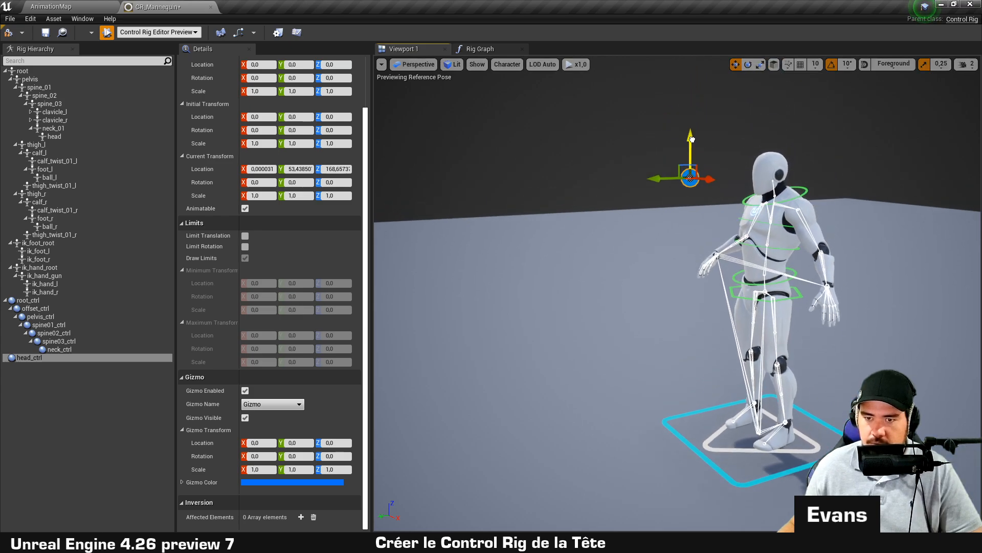
pyautogui.moveTo(662, 179); pyautogui.dragTo(646, 181)
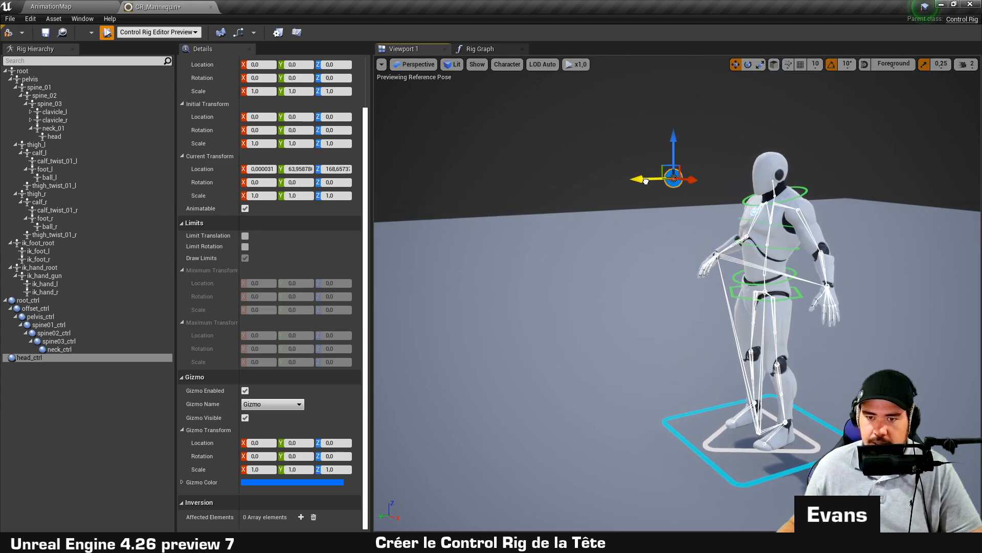
# Set head_ctrl's offset transform from its current transform, and move the control sideways along X to about -82.
pyautogui.rightClick(673, 183)
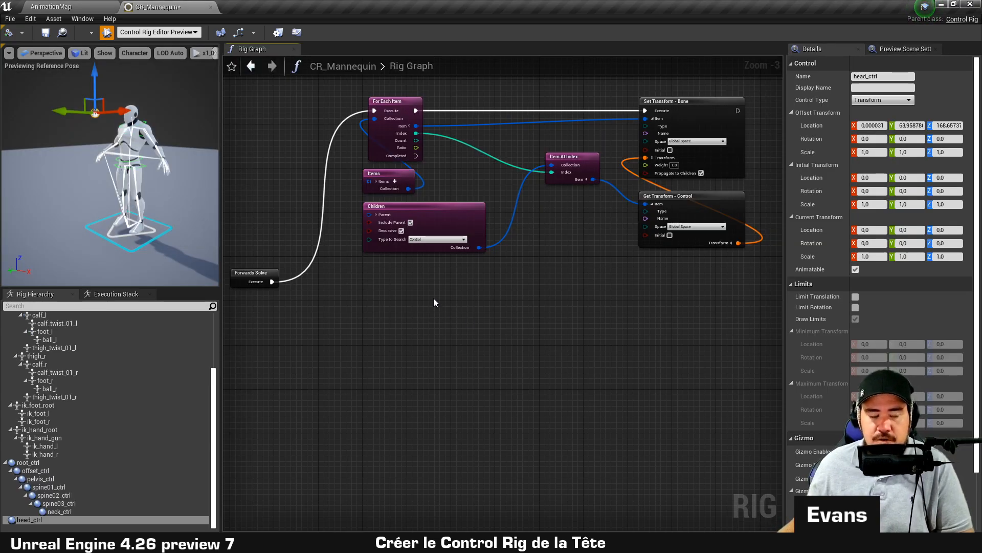
pyautogui.moveTo(120, 110); pyautogui.dragTo(84, 112)
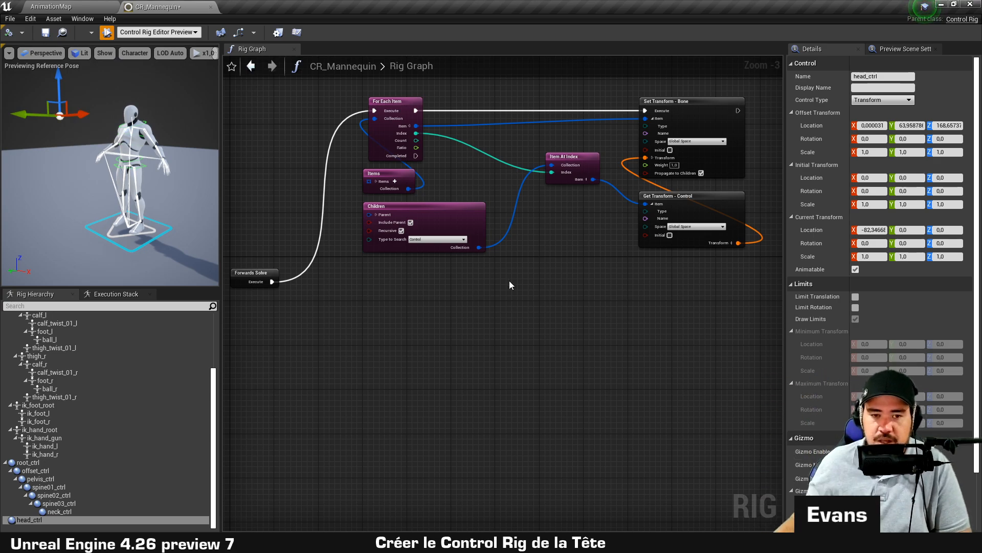
# Add an Aim node to free space below the spine loop, disconnect its Execute input and place it under the Item At Index node.
pyautogui.moveTo(510, 285); pyautogui.dragTo(471, 264, button='right')
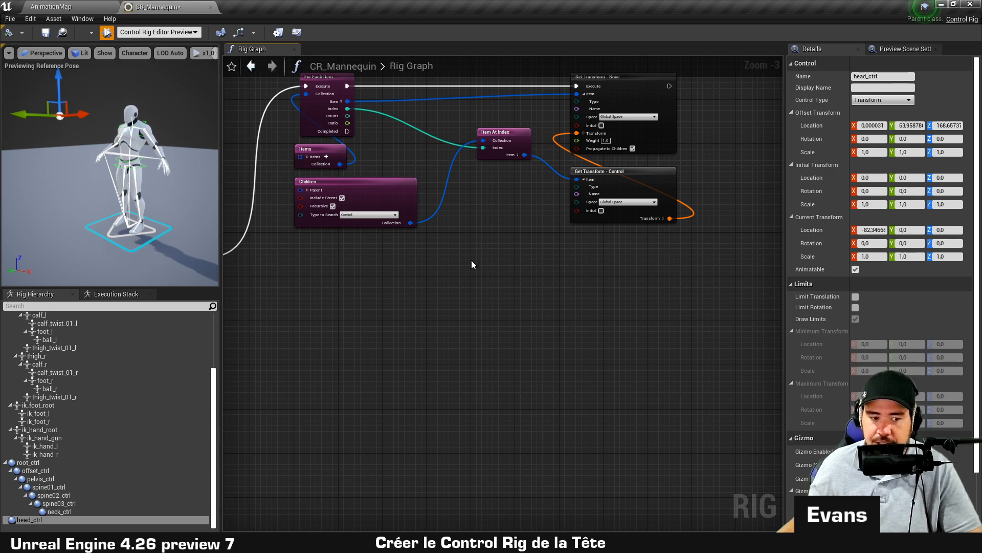
pyautogui.rightClick(480, 318)
pyautogui.write('aim')
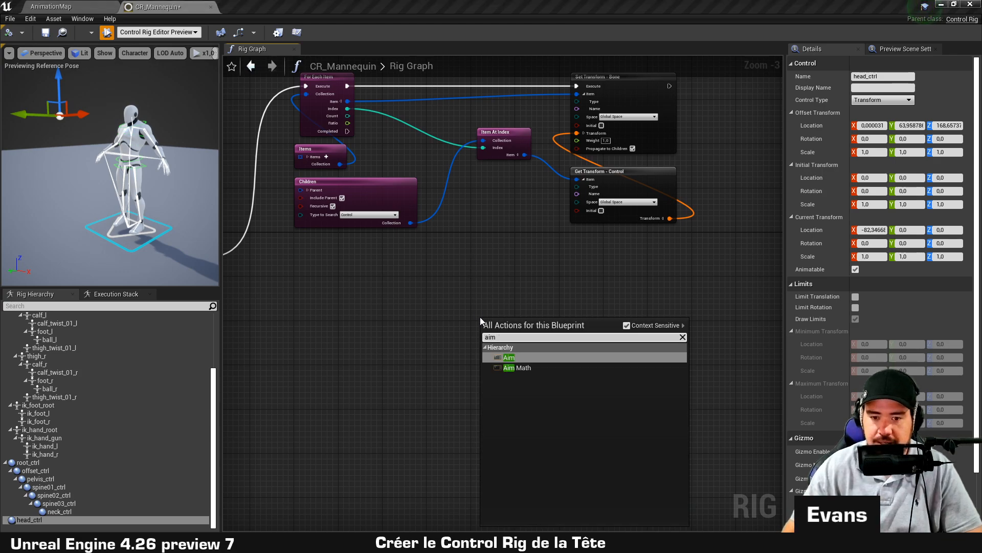
pyautogui.press('Return')
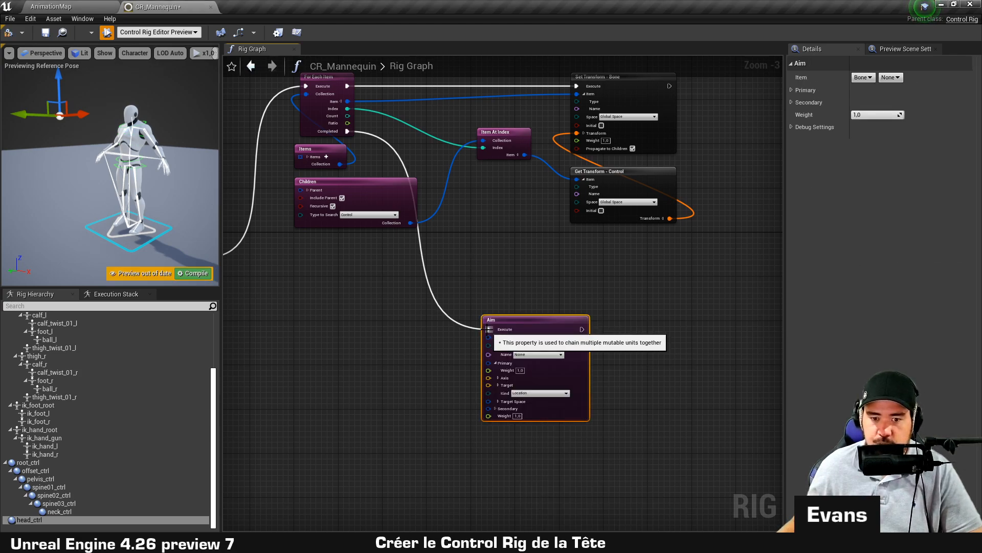
pyautogui.keyDown('alt'); pyautogui.click(486, 329); pyautogui.keyUp('alt')
pyautogui.moveTo(544, 318); pyautogui.dragTo(517, 268)
# Set the Aim node's item name to the head bone.
pyautogui.scroll(3, 433, 334)
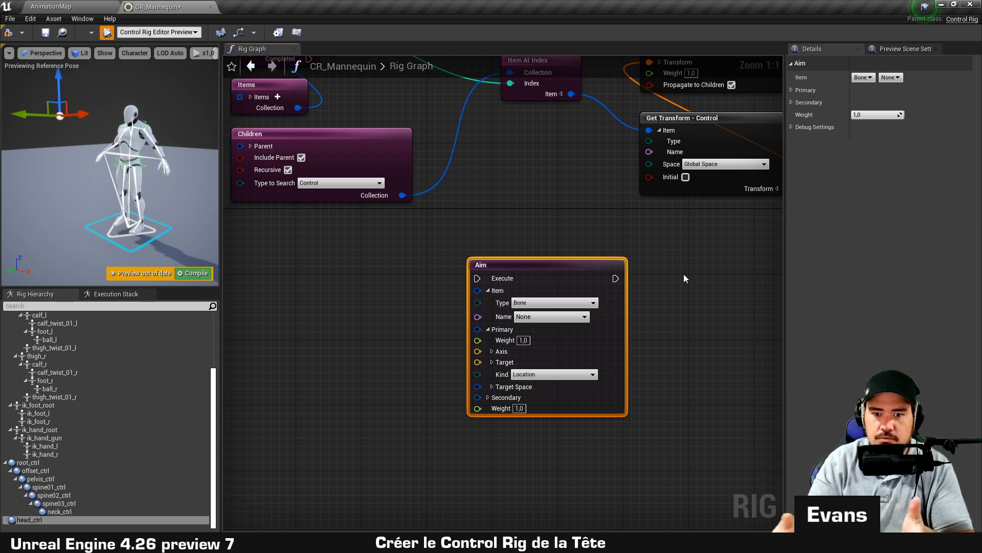
pyautogui.moveTo(504, 293); pyautogui.dragTo(505, 286)
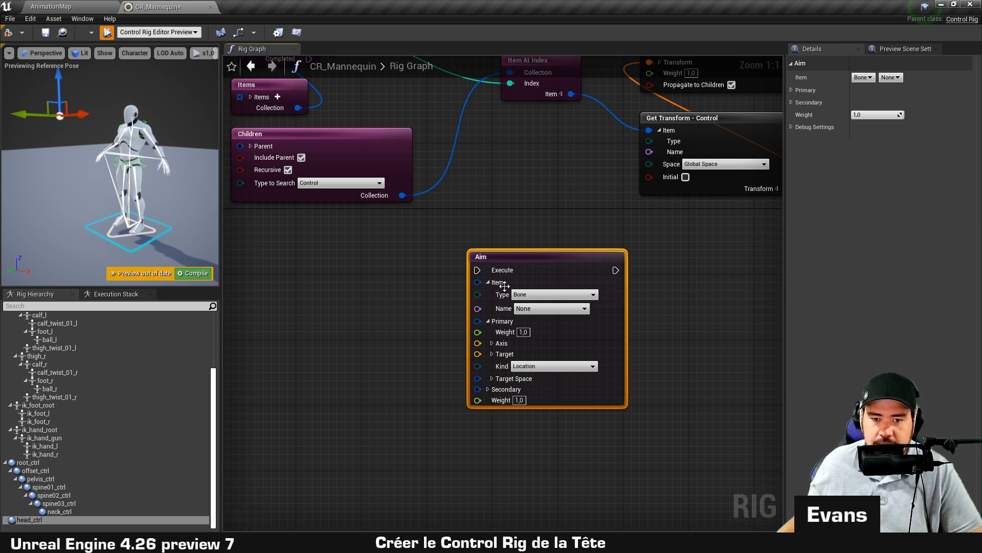
pyautogui.click(552, 308)
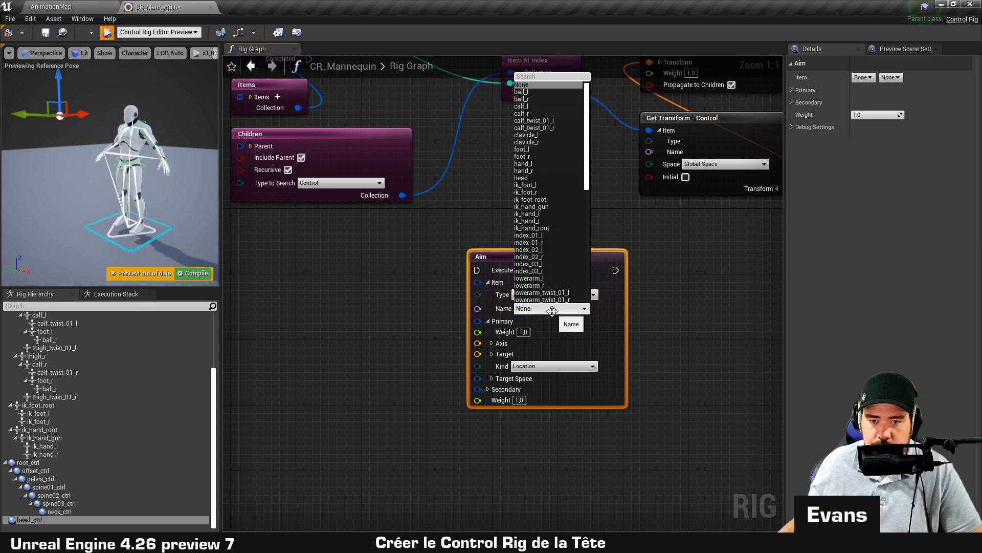
pyautogui.click(542, 179)
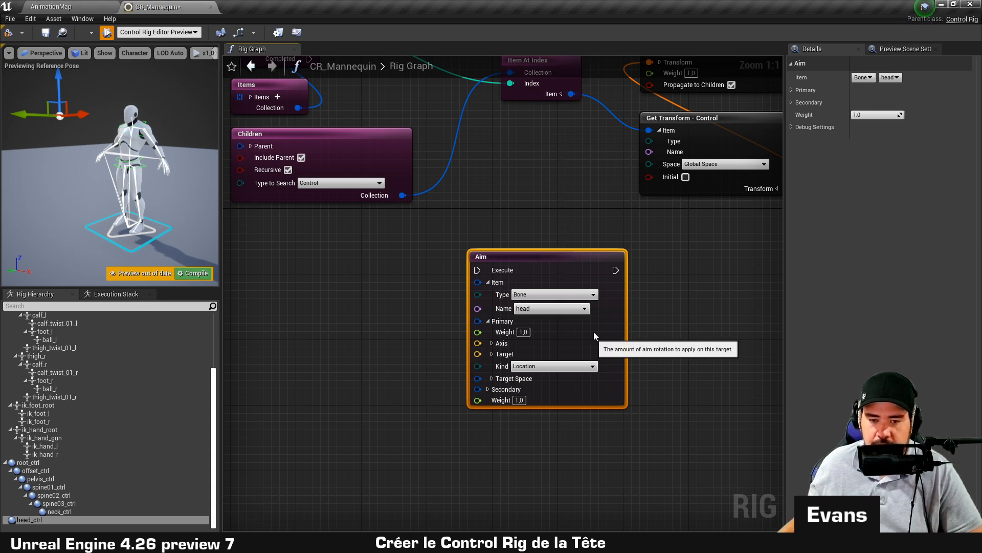
# Add a Get Transform node for the head_ctrl control beside the Aim node and expand its Transform output.
pyautogui.moveTo(594, 331); pyautogui.dragTo(602, 328)
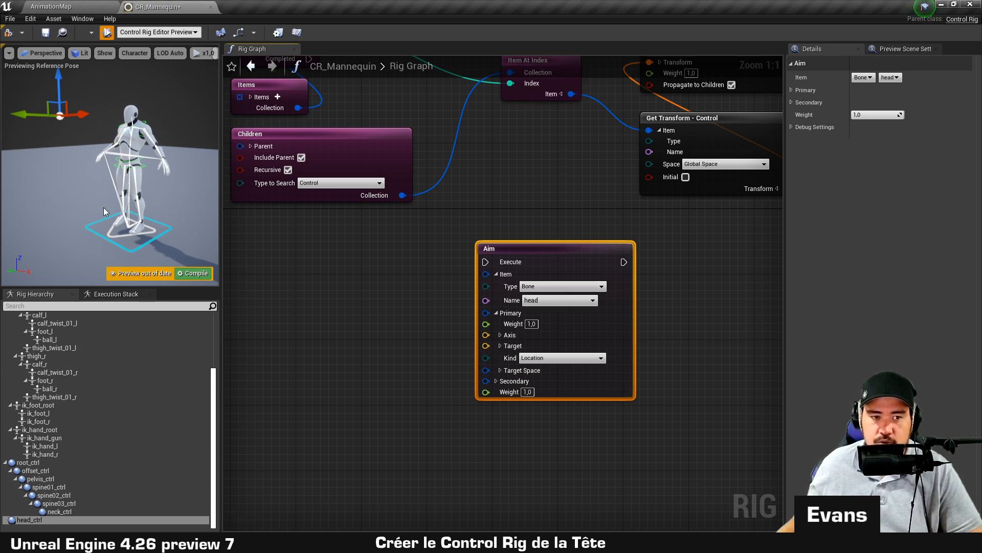
pyautogui.moveTo(32, 521); pyautogui.dragTo(337, 279)
pyautogui.click(376, 296)
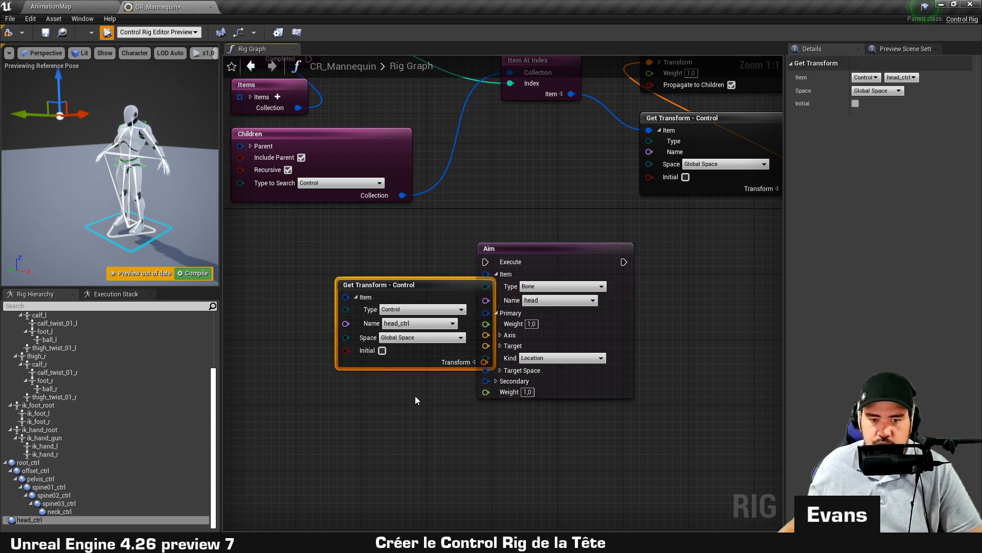
pyautogui.moveTo(415, 395); pyautogui.dragTo(453, 346, button='right')
pyautogui.moveTo(456, 303); pyautogui.dragTo(374, 315)
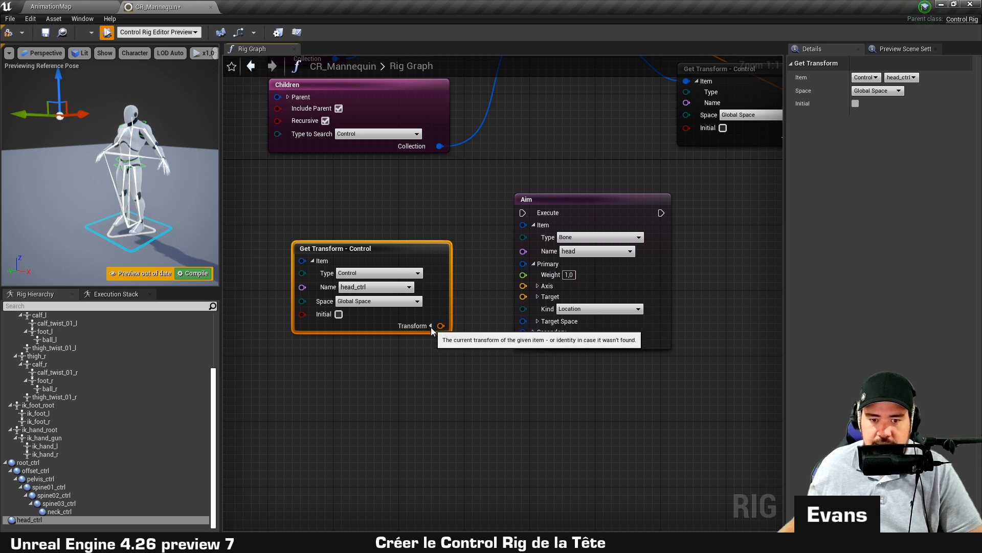
pyautogui.click(433, 325)
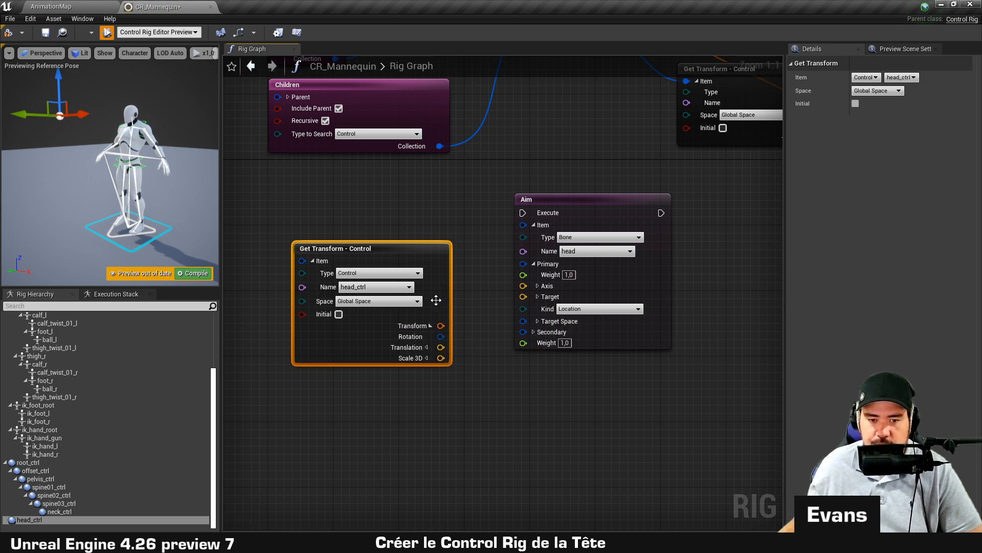
pyautogui.moveTo(436, 300); pyautogui.dragTo(436, 284)
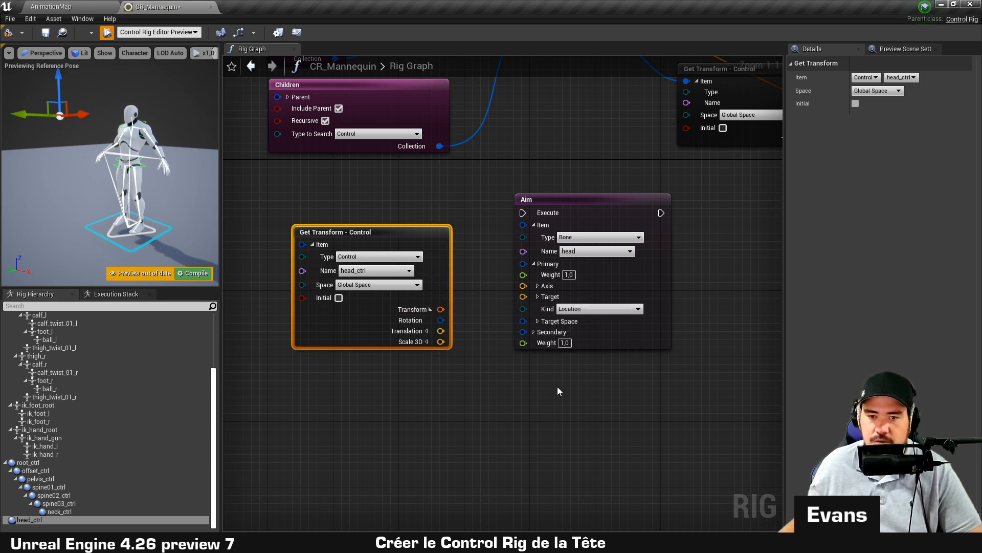
# Move the Aim node farther from the Get Transform node, keeping its Primary settings expanded.
pyautogui.moveTo(557, 385); pyautogui.dragTo(539, 342, button='right')
pyautogui.moveTo(583, 239); pyautogui.dragTo(632, 241)
pyautogui.click(565, 221)
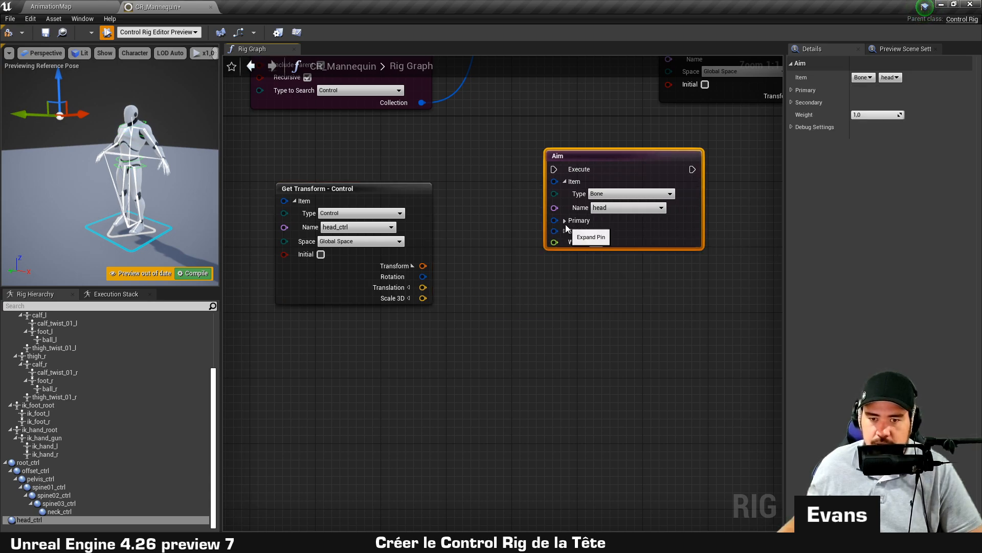
pyautogui.click(566, 221)
pyautogui.click(509, 318)
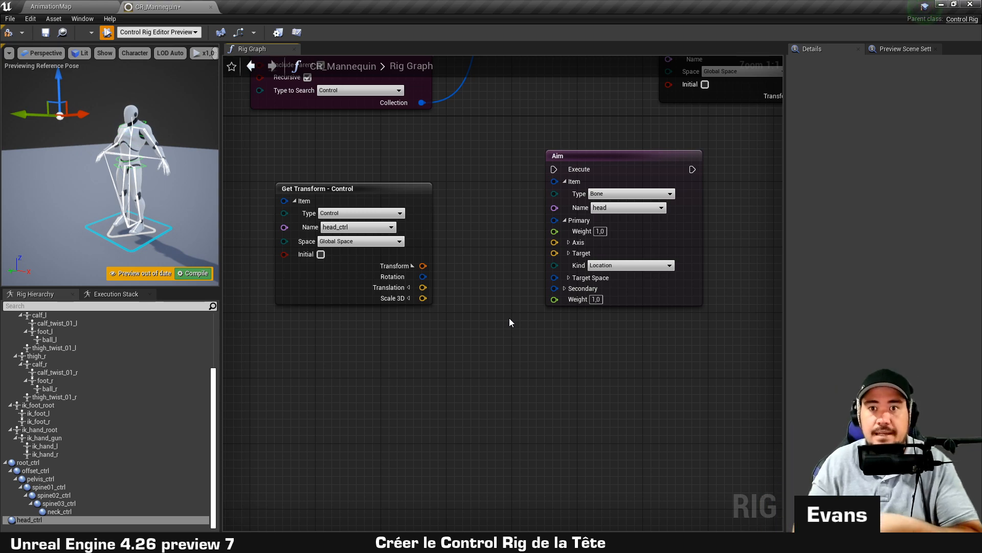
# Enable Control Bone Transform on the head bone and examine its axes up close in the viewport.
pyautogui.scroll(3, 131, 88)
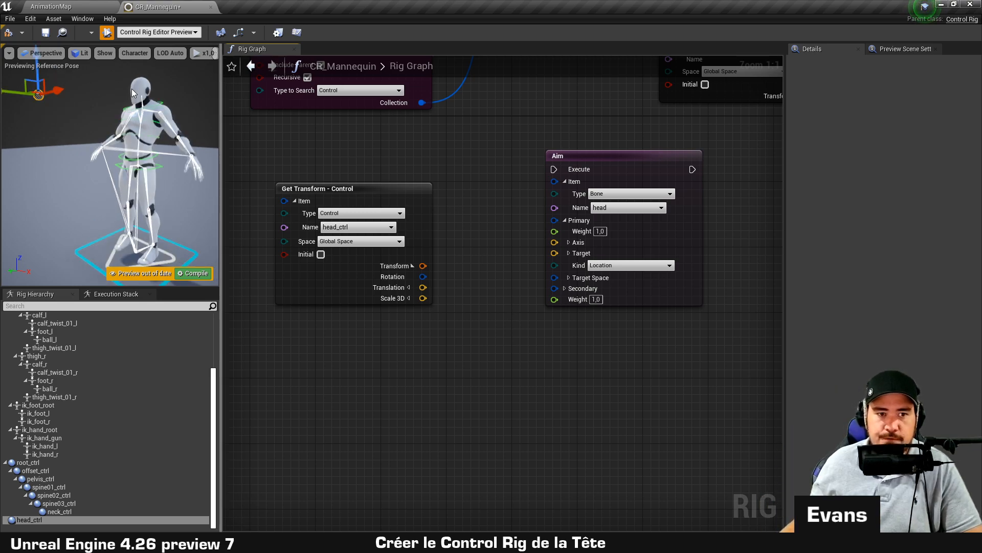
pyautogui.scroll(5, 147, 111)
pyautogui.moveTo(172, 144); pyautogui.dragTo(195, 88, button='middle')
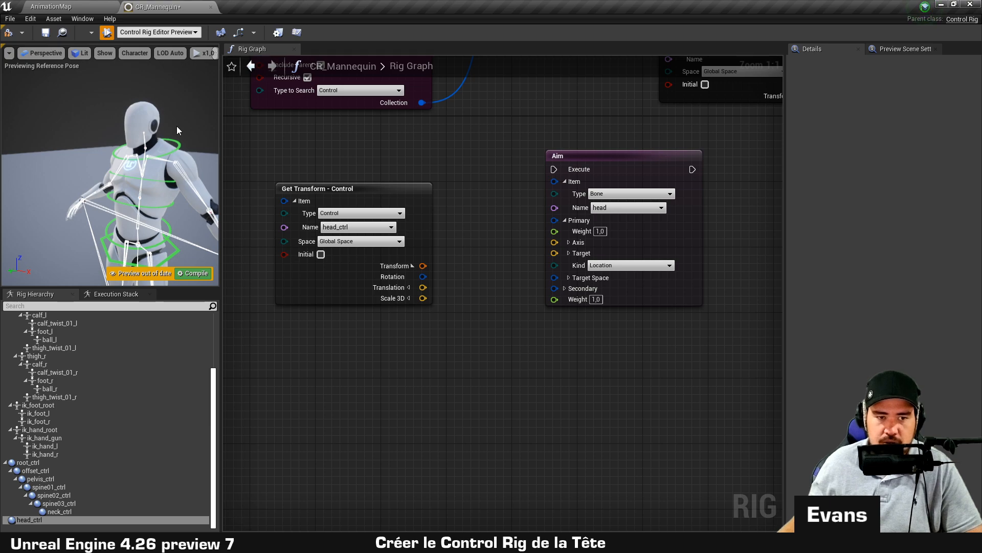
pyautogui.scroll(3, 178, 129)
pyautogui.moveTo(131, 152); pyautogui.dragTo(140, 151, button='middle')
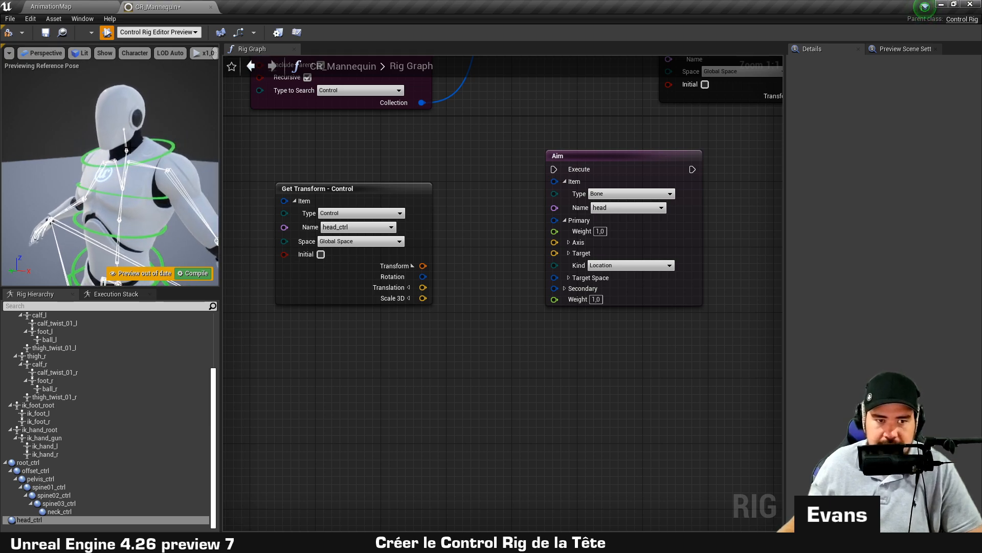
pyautogui.scroll(3, 58, 385)
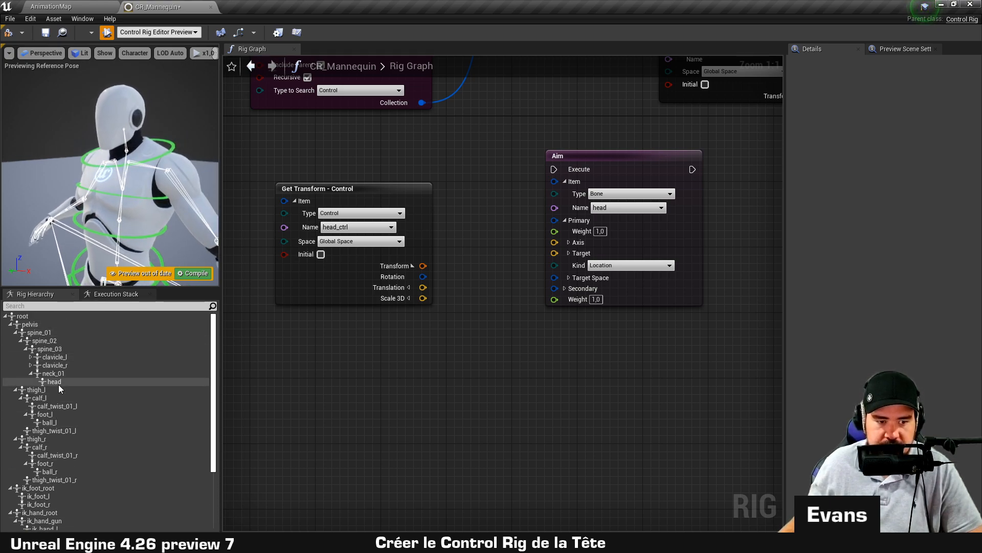
pyautogui.click(58, 385)
pyautogui.rightClick(82, 383)
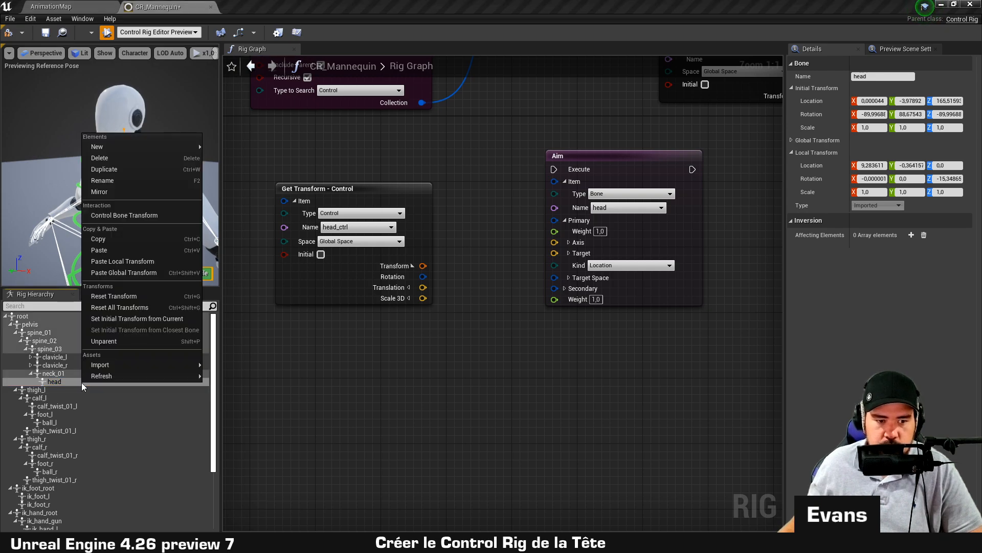
pyautogui.click(147, 219)
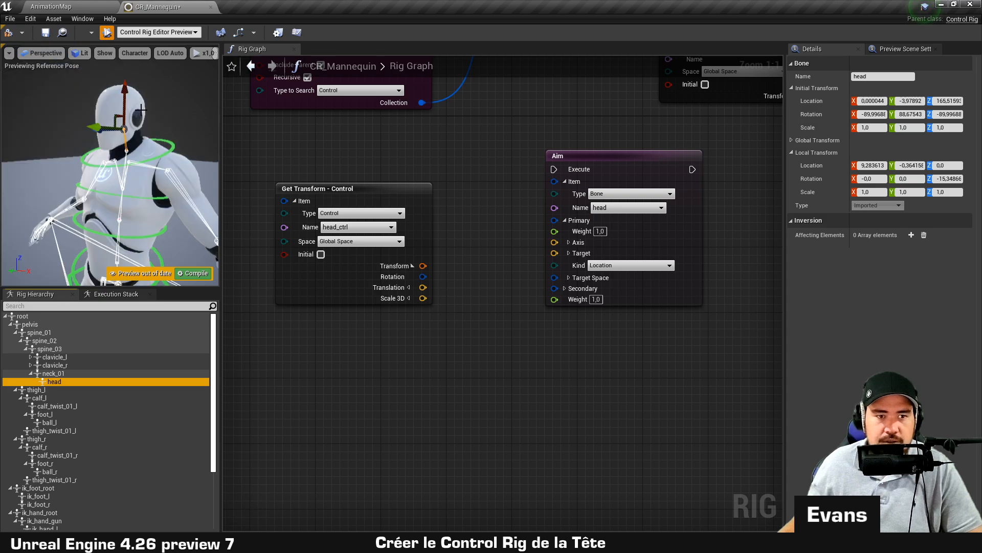
pyautogui.keyDown('alt'); pyautogui.moveTo(141, 110); pyautogui.dragTo(215, 118); pyautogui.keyUp('alt')
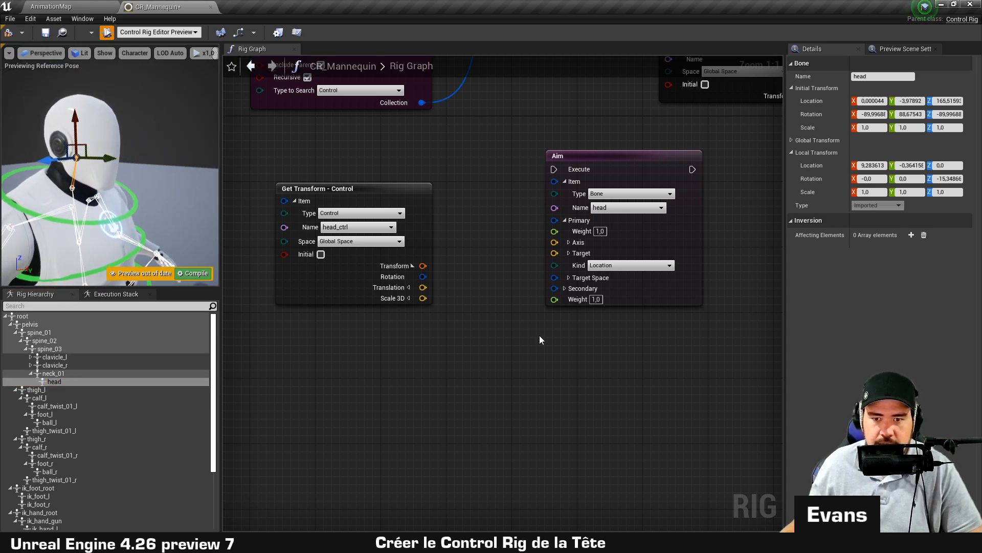
# Set the Aim node's primary axis to X 0 and Y 1.
pyautogui.click(569, 242)
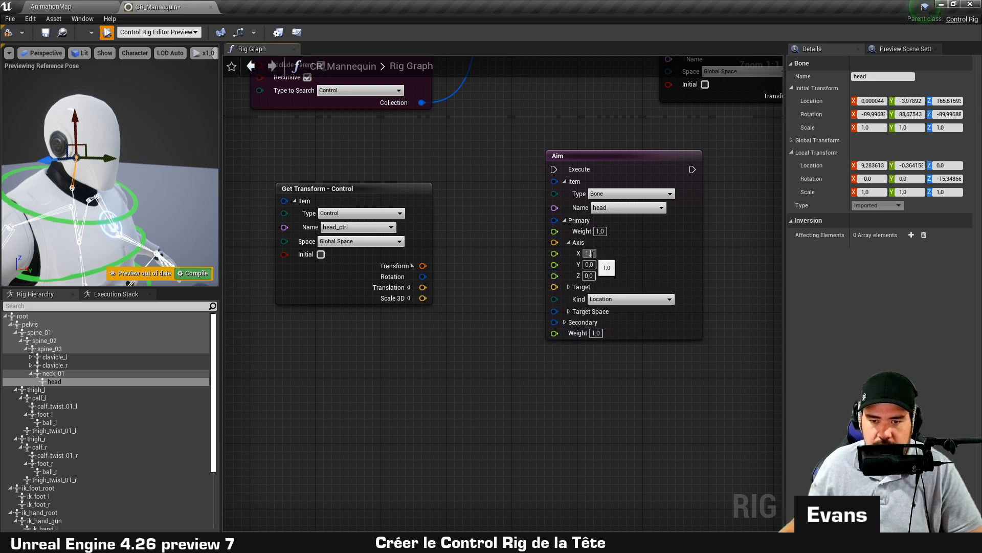
pyautogui.click(589, 254)
pyautogui.write('0')
pyautogui.press('Tab')
pyautogui.write('1')
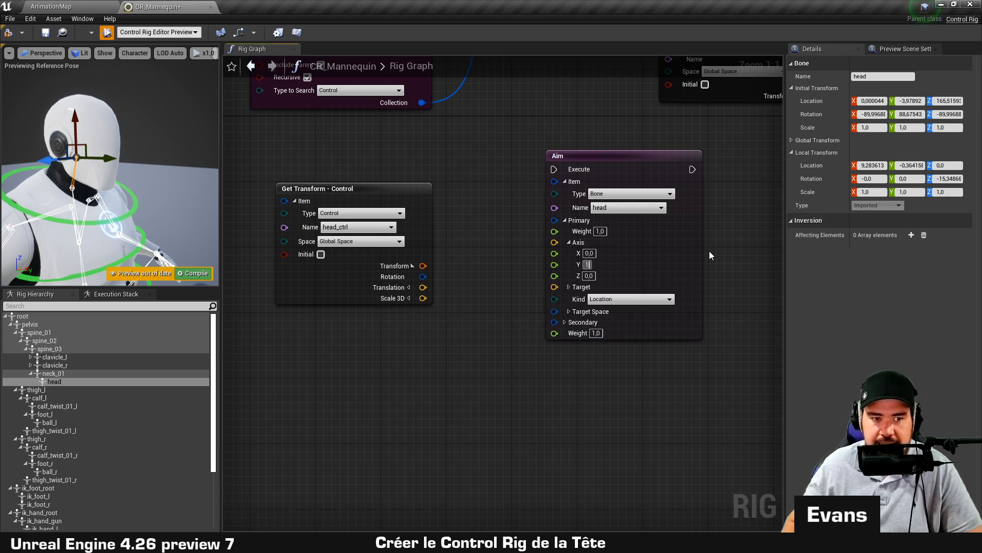
pyautogui.press('Return')
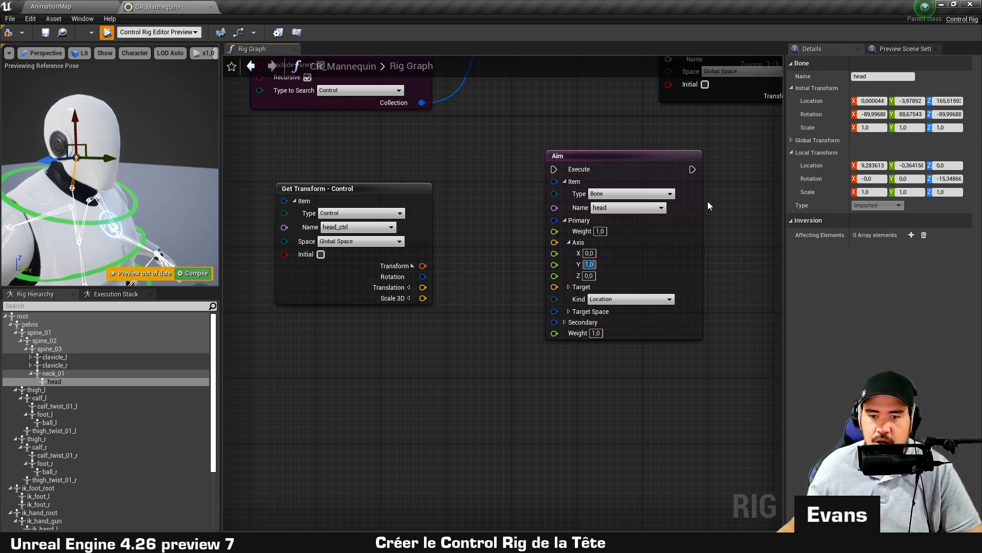
# Keep the primary target kind as Location and connect the head_ctrl Translation output to the Aim node's primary Target.
pyautogui.moveTo(536, 315); pyautogui.dragTo(512, 283, button='right')
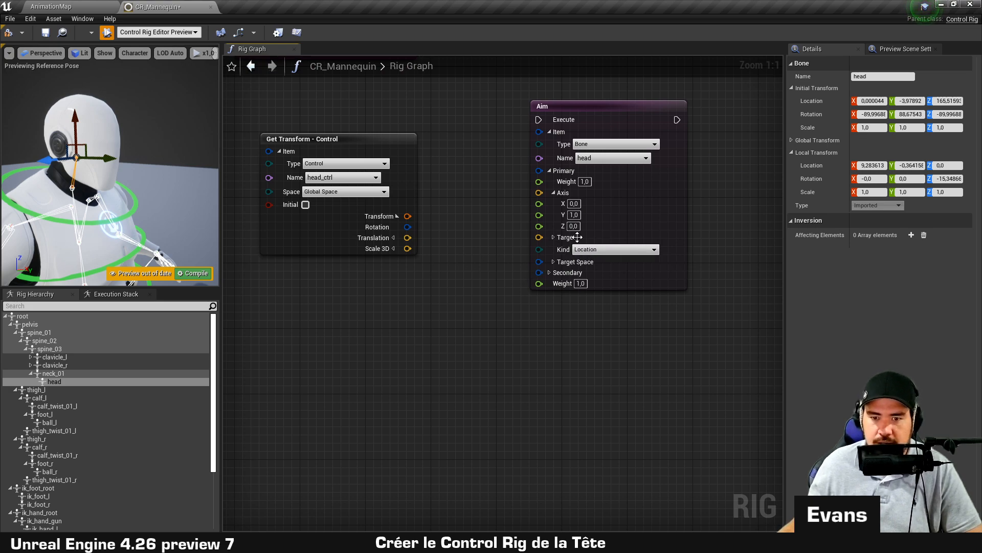
pyautogui.click(630, 250)
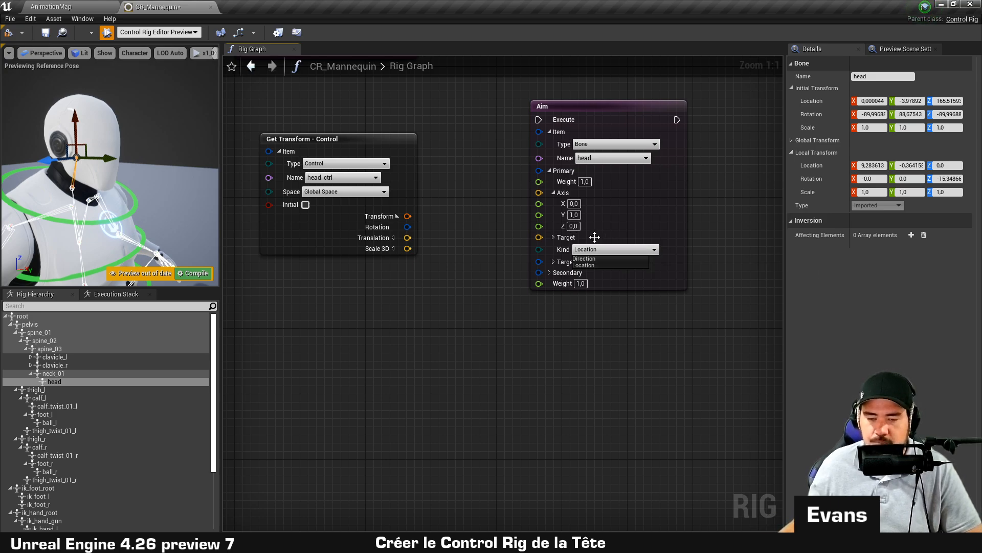
pyautogui.click(626, 265)
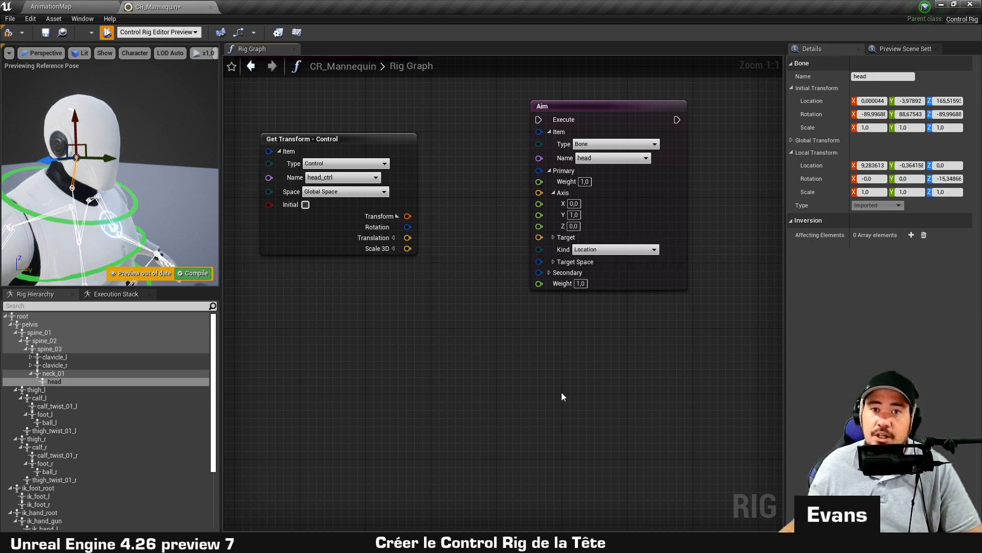
pyautogui.moveTo(408, 238); pyautogui.dragTo(539, 238)
# Connect the loop node's Completed output to the Aim node's Execute input.
pyautogui.moveTo(474, 137); pyautogui.dragTo(509, 268, button='right')
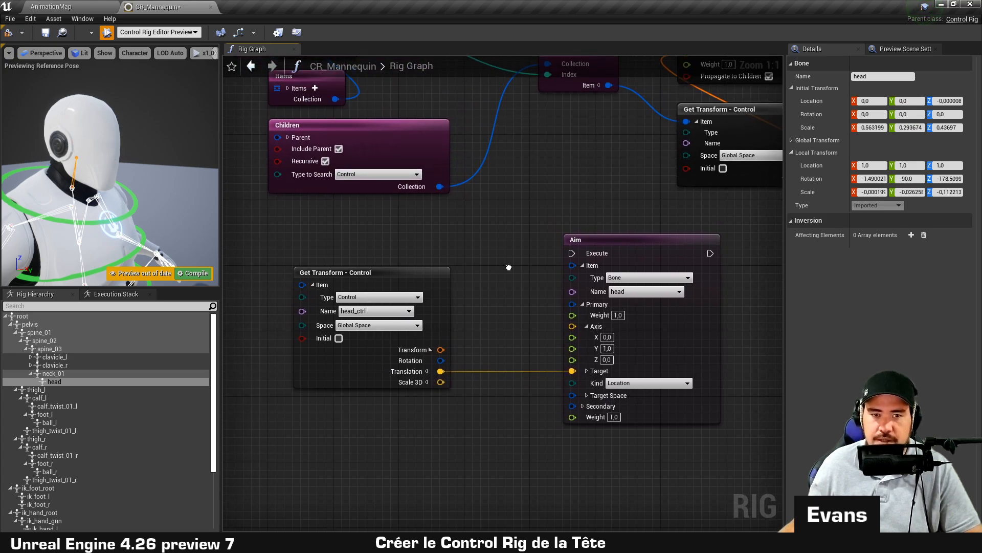
pyautogui.scroll(-1, 486, 220)
pyautogui.moveTo(482, 204); pyautogui.dragTo(472, 251, button='right')
pyautogui.moveTo(357, 114); pyautogui.dragTo(553, 292)
pyautogui.scroll(-2, 188, 214)
pyautogui.scroll(3, 188, 214)
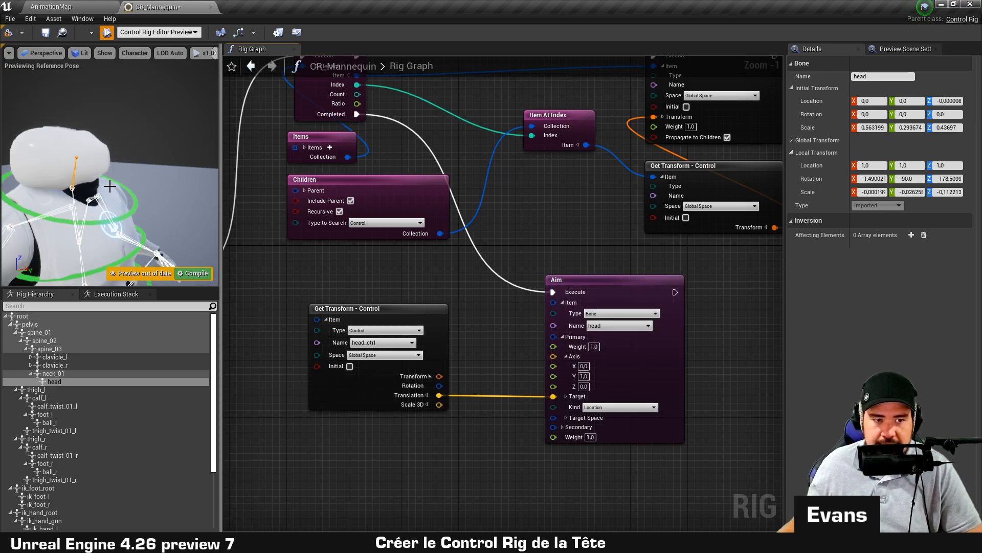
# Select the head_ctrl control and check in the viewport how the mannequin's head aims at it.
pyautogui.scroll(-3, 97, 159)
pyautogui.click(113, 174)
pyautogui.press('f')
pyautogui.keyDown('alt'); pyautogui.moveTo(113, 175); pyautogui.dragTo(104, 136); pyautogui.keyUp('alt')
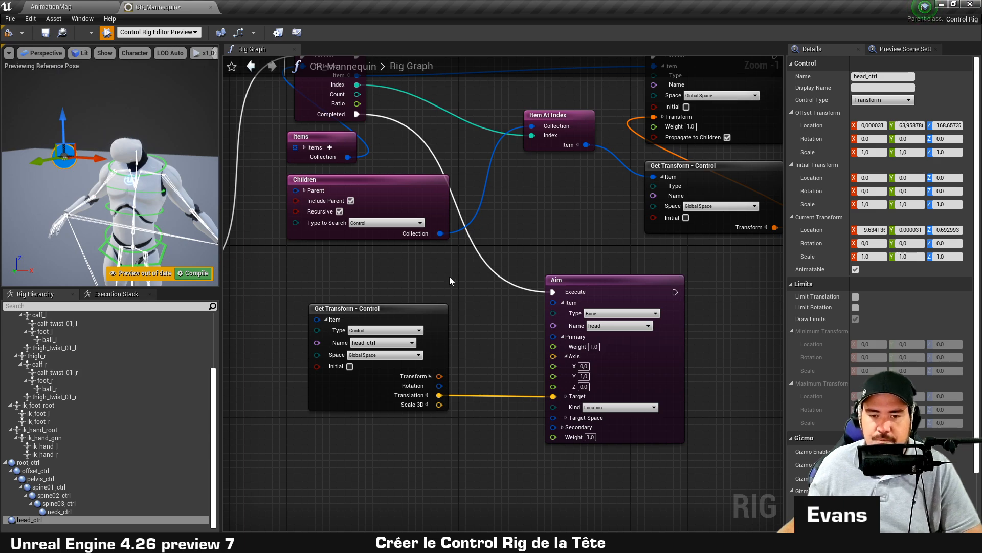
# Collapse the Aim node's Primary settings and expand its Secondary settings.
pyautogui.moveTo(508, 323); pyautogui.dragTo(509, 200, button='right')
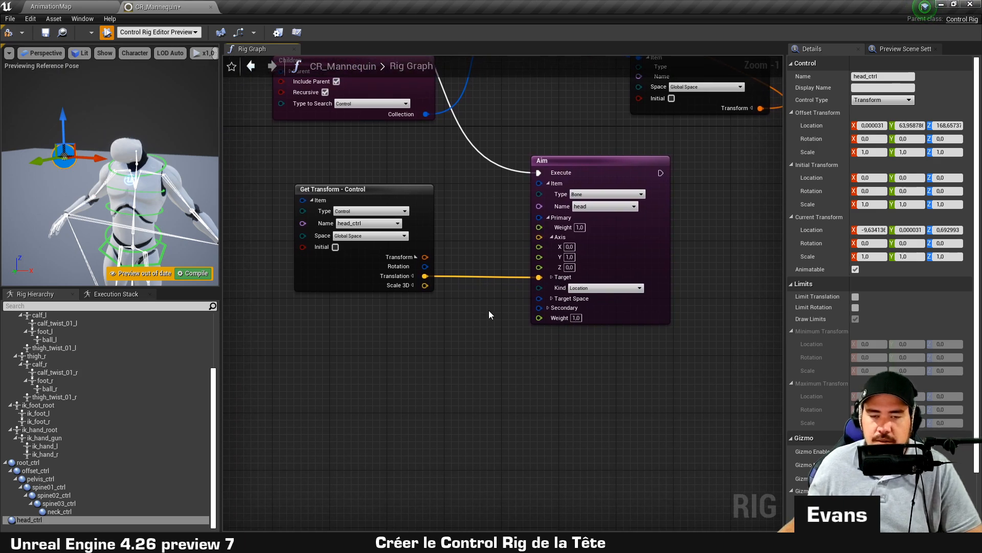
pyautogui.scroll(1, 490, 311)
pyautogui.moveTo(474, 235); pyautogui.dragTo(488, 304, button='right')
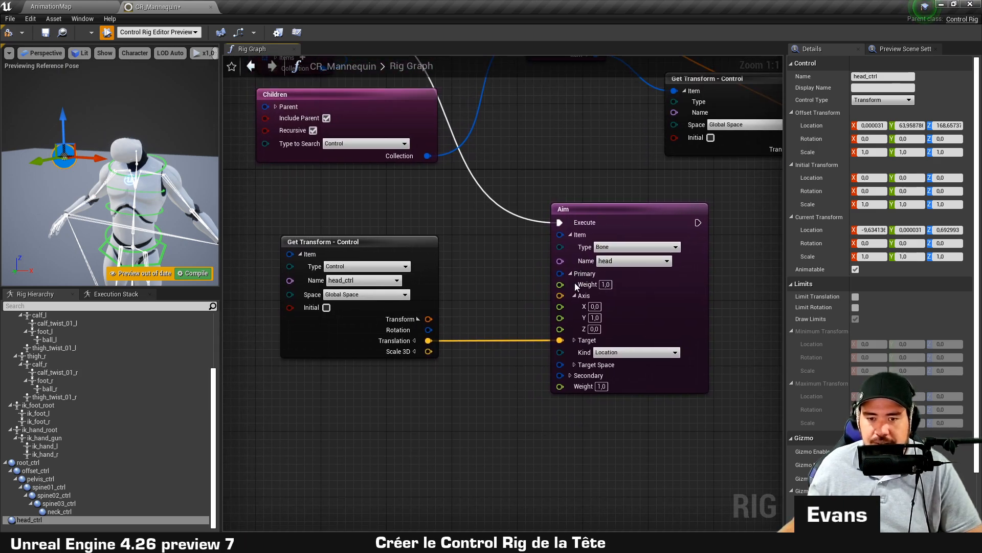
pyautogui.click(570, 273)
pyautogui.click(570, 285)
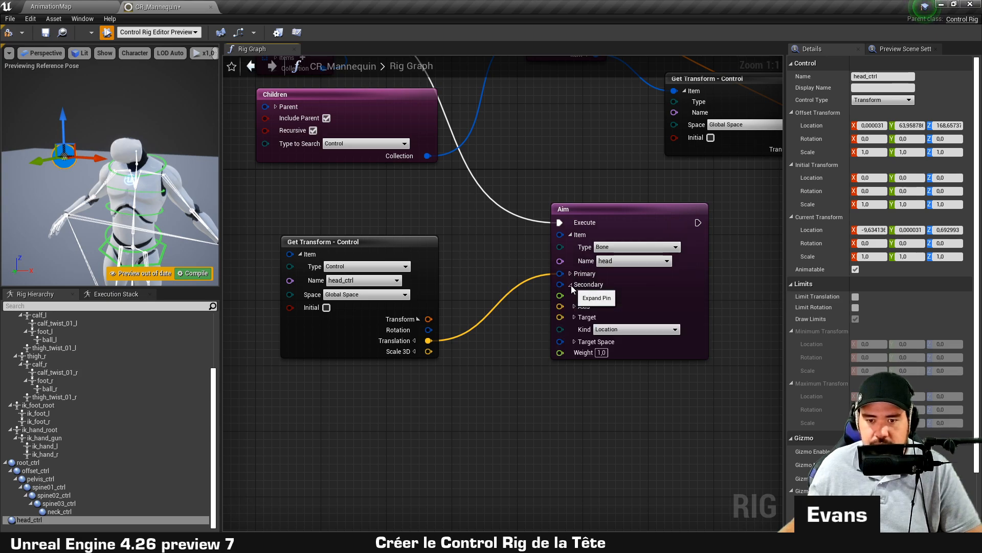
# Disconnect the loop node's Completed output from the Aim node's Execute input.
pyautogui.moveTo(488, 250); pyautogui.dragTo(505, 325, button='right')
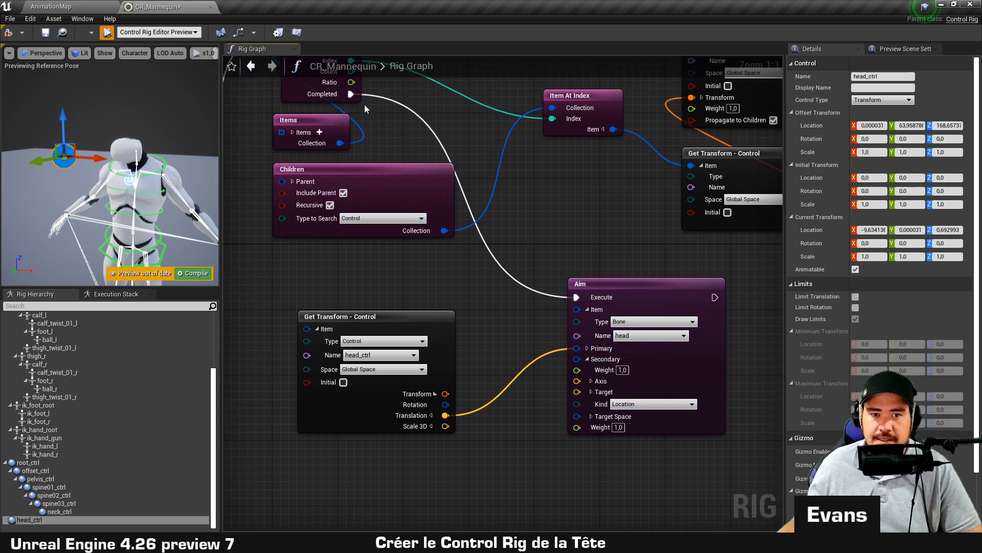
pyautogui.keyDown('alt'); pyautogui.click(351, 94); pyautogui.keyUp('alt')
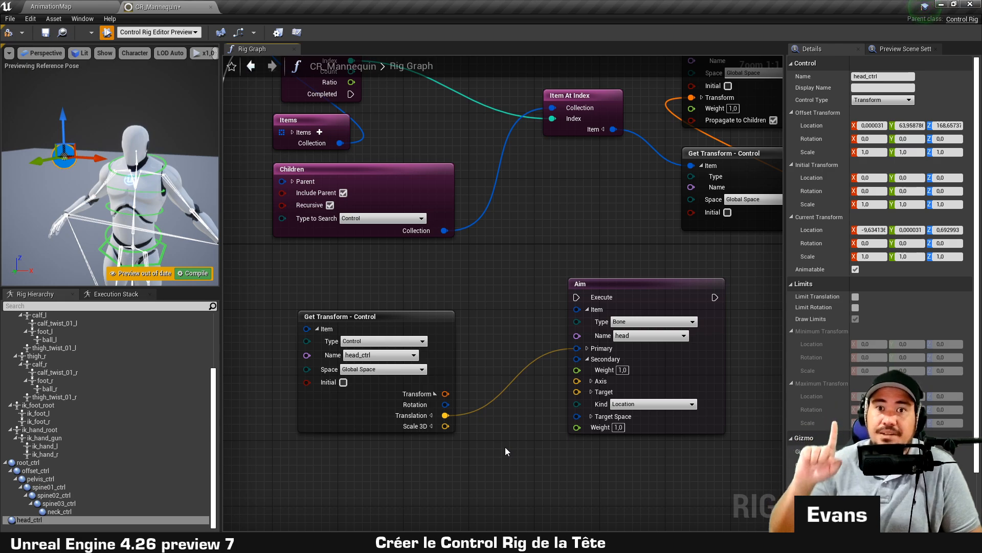
# Expand the Aim node's secondary axis and enable Control Bone Transform on the head bone to examine its axes.
pyautogui.moveTo(502, 419); pyautogui.dragTo(498, 364, button='right')
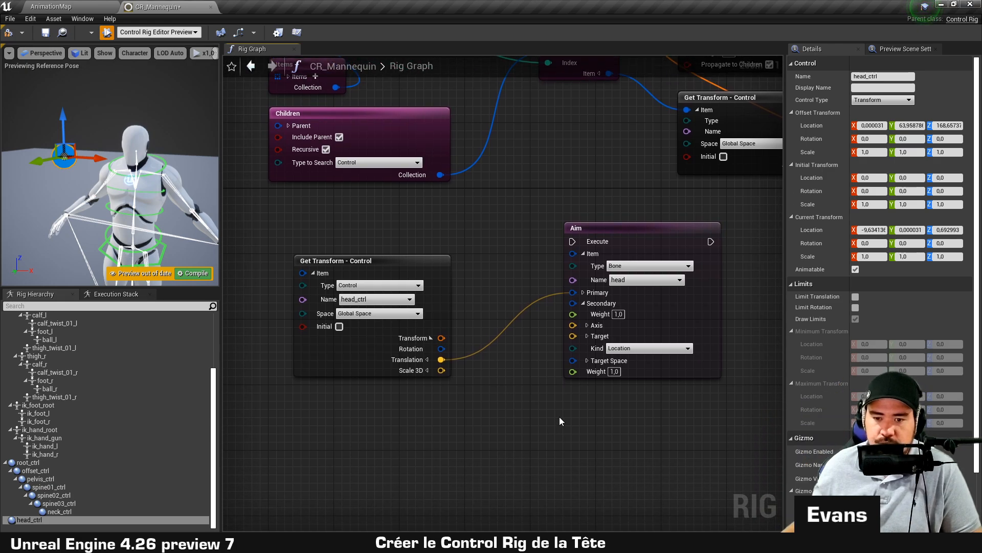
pyautogui.click(588, 326)
pyautogui.scroll(3, 105, 414)
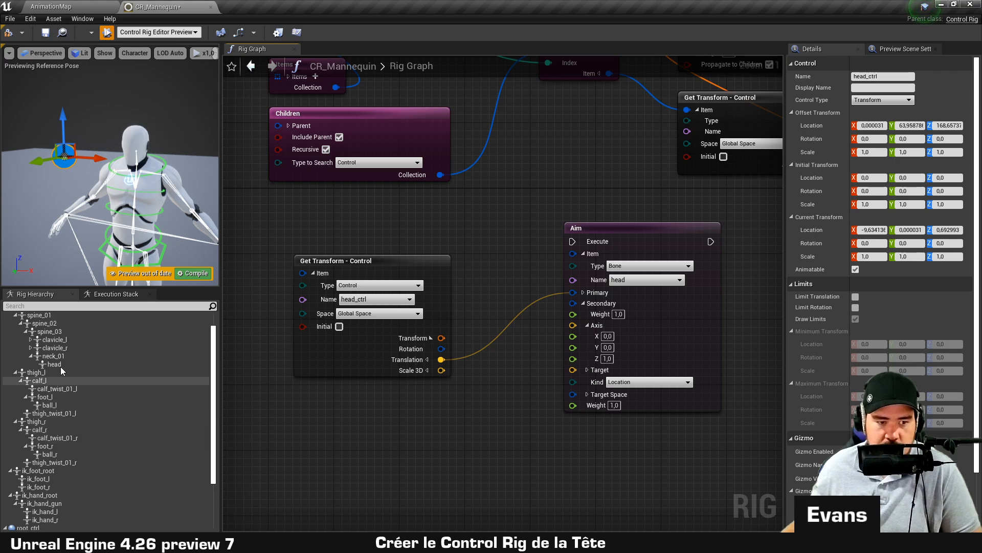
pyautogui.scroll(1, 60, 366)
pyautogui.click(57, 380)
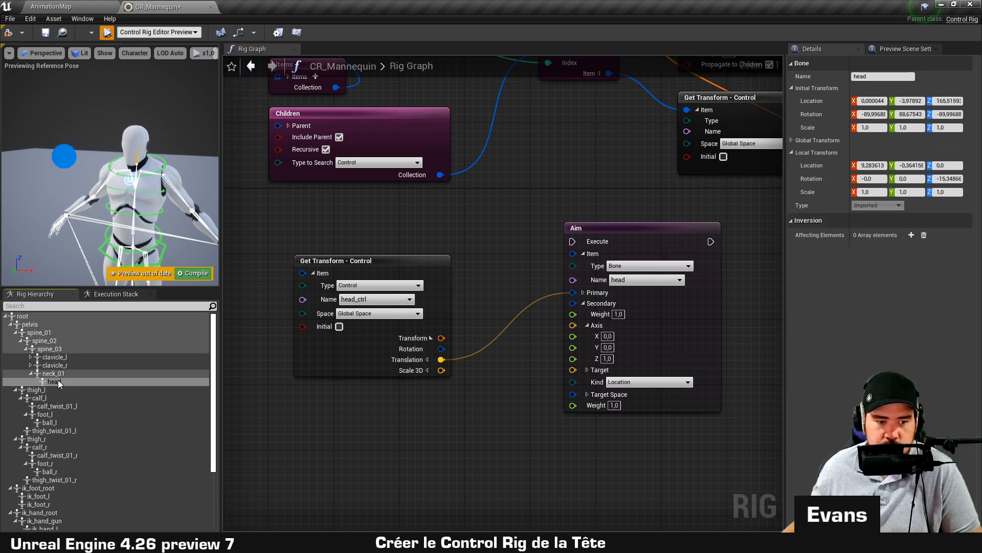
pyautogui.rightClick(58, 380)
pyautogui.click(111, 219)
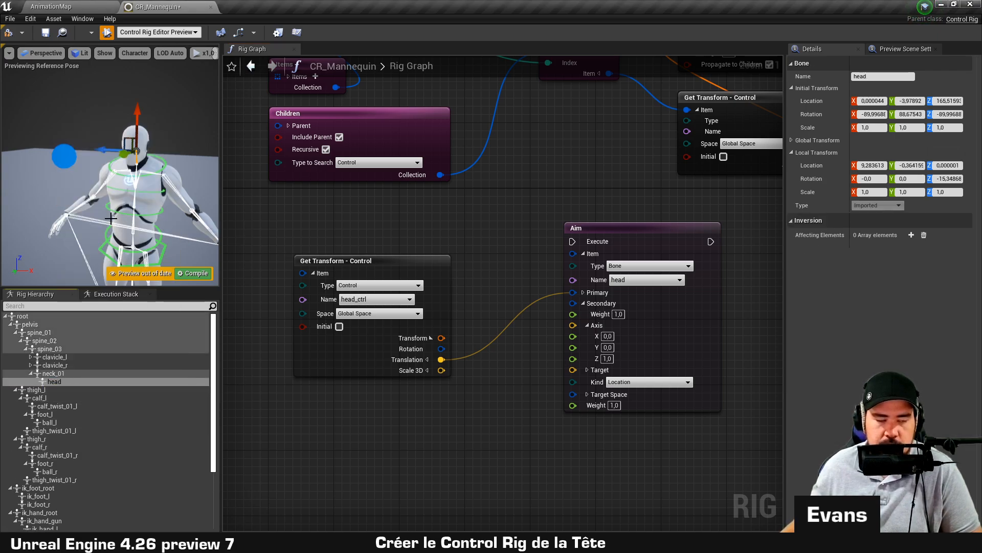
pyautogui.keyDown('alt'); pyautogui.moveTo(111, 219); pyautogui.dragTo(103, 141); pyautogui.keyUp('alt')
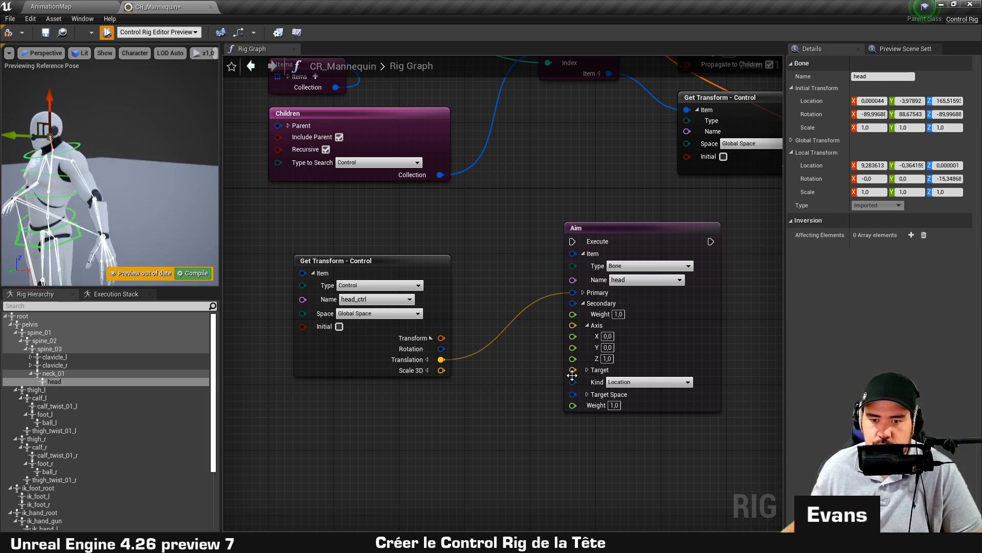
# Set the Aim node's secondary axis to X 1 and Z 0.
pyautogui.click(612, 336)
pyautogui.write('1')
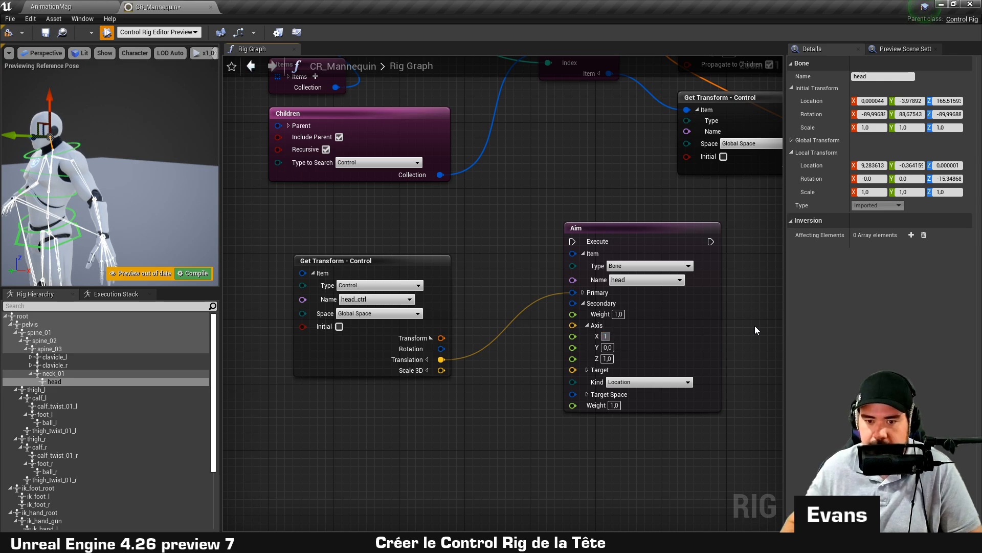
pyautogui.press('Tab')
pyautogui.press('Tab')
pyautogui.write('0')
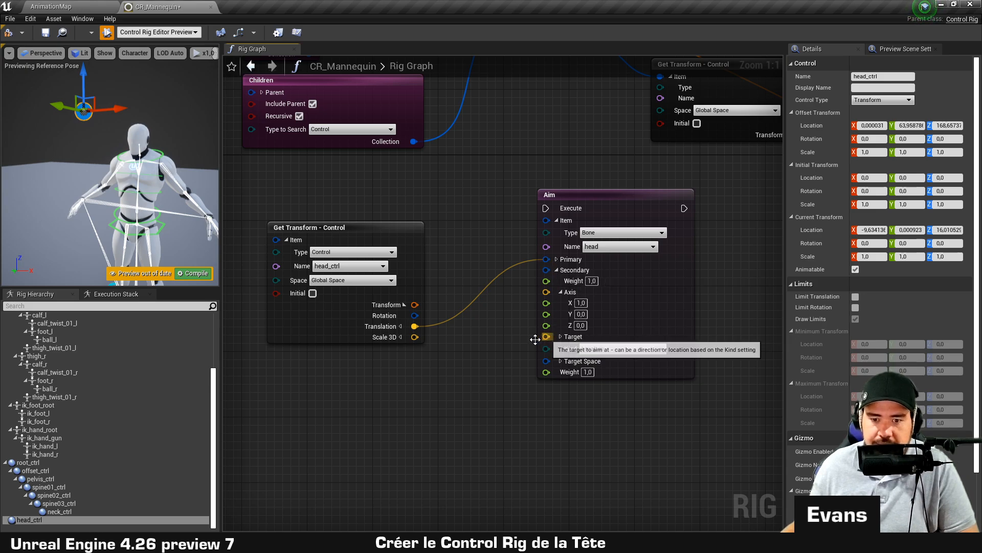
# Move the head_ctrl Get Transform node slightly upward in the graph, beside the Aim node.
pyautogui.moveTo(468, 369); pyautogui.dragTo(495, 369, button='right')
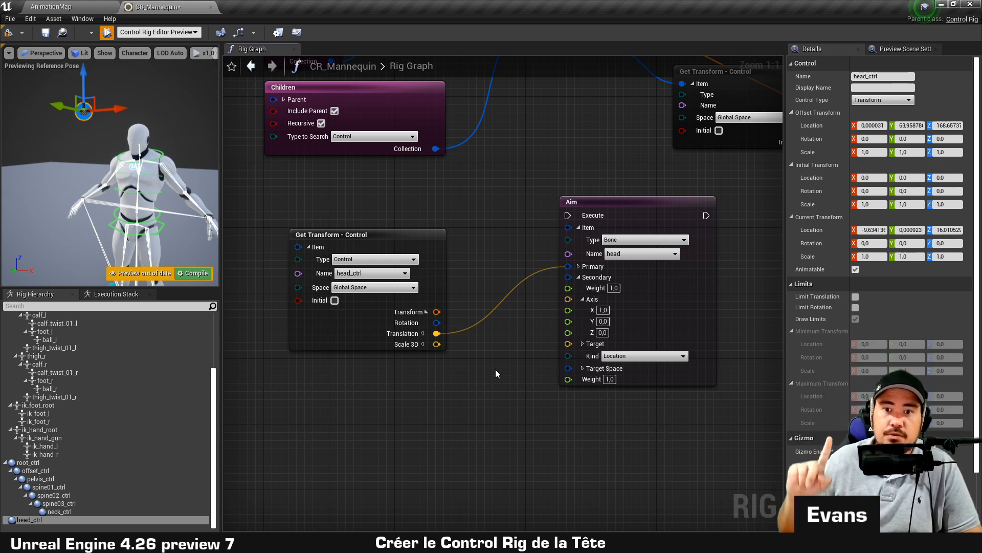
pyautogui.click(328, 332)
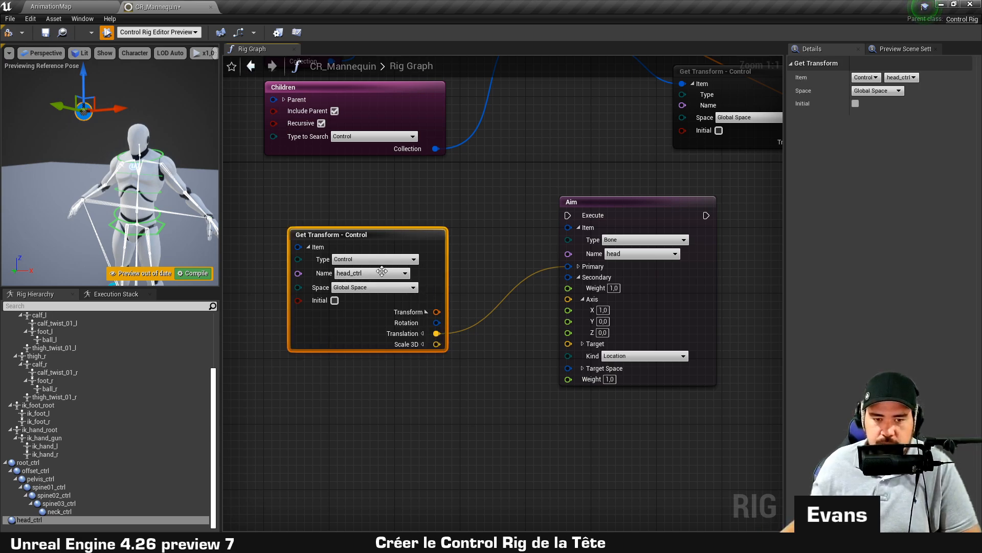
pyautogui.moveTo(347, 345); pyautogui.dragTo(345, 329)
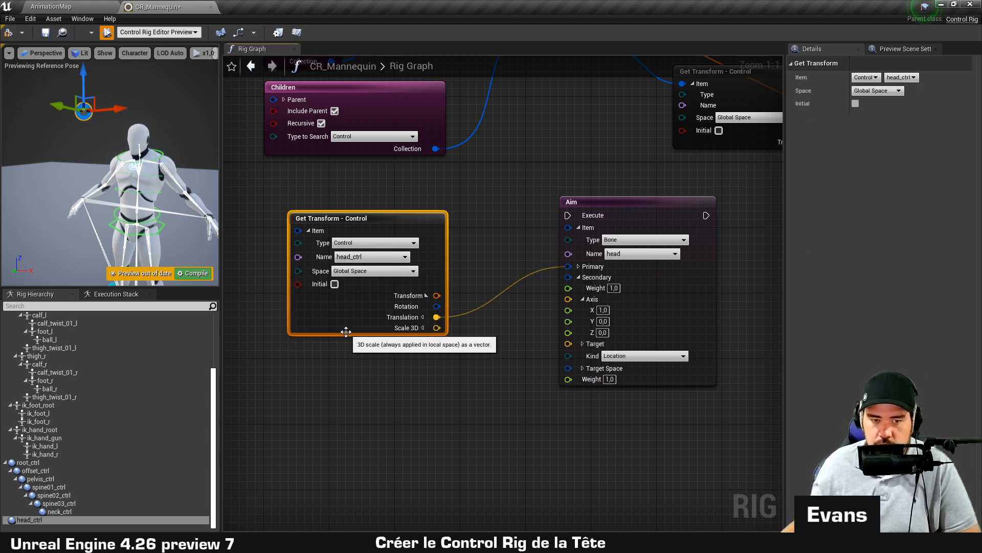
pyautogui.click(417, 383)
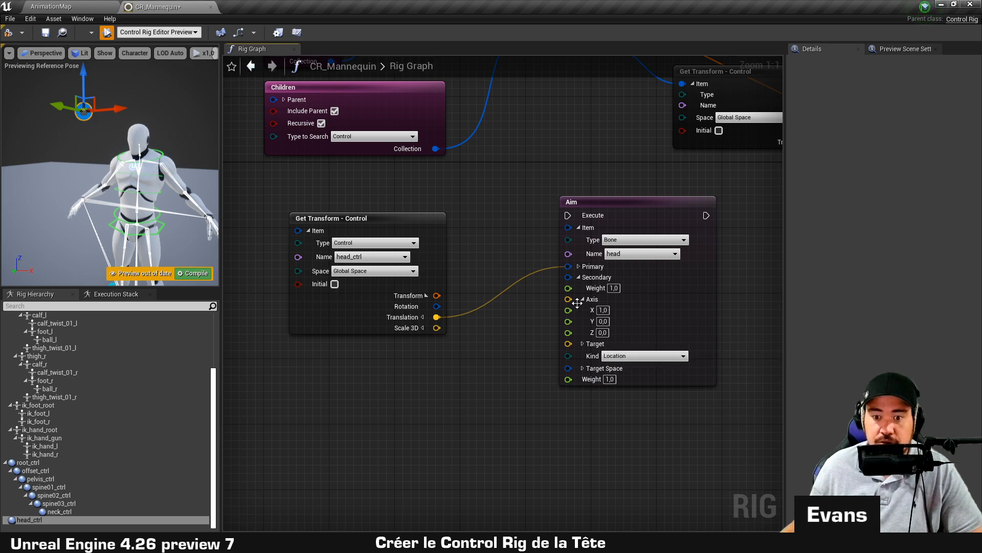
# Set the Aim node's secondary kind to Direction and its secondary target to X 0 and Z 1.
pyautogui.moveTo(639, 434)
pyautogui.mouseDown(button='right')
pyautogui.moveTo(632, 416)
pyautogui.moveTo(629, 431)
pyautogui.mouseUp(button='right')
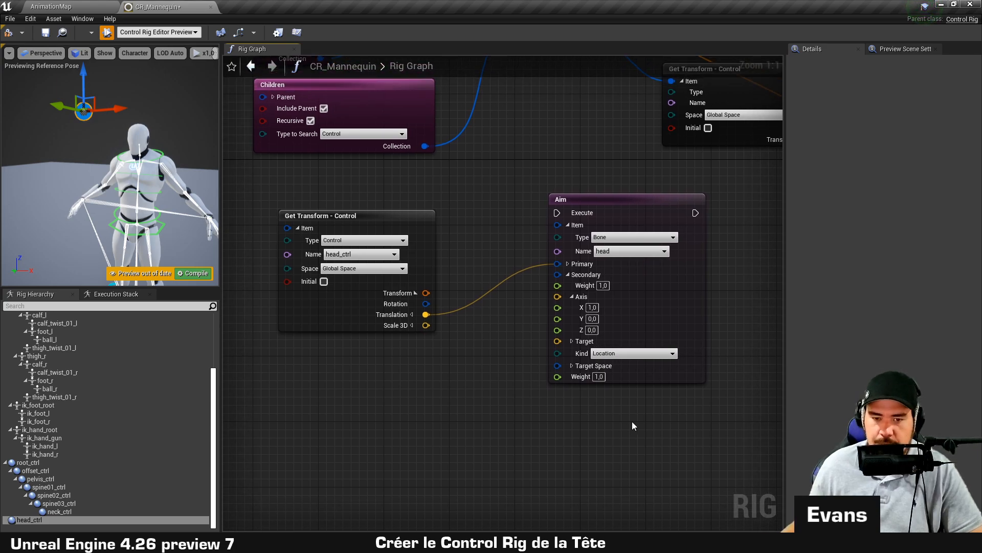
pyautogui.click(635, 353)
pyautogui.click(617, 368)
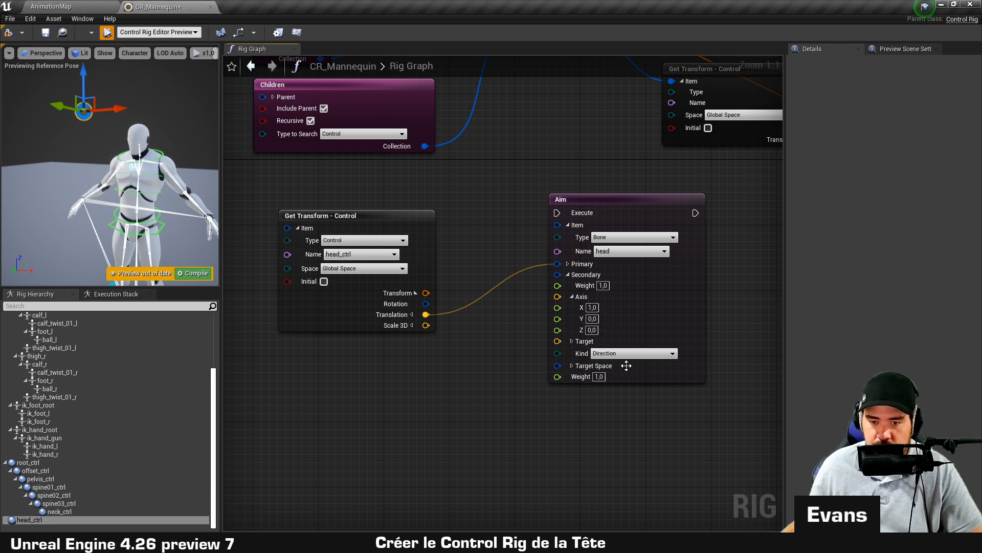
pyautogui.click(571, 341)
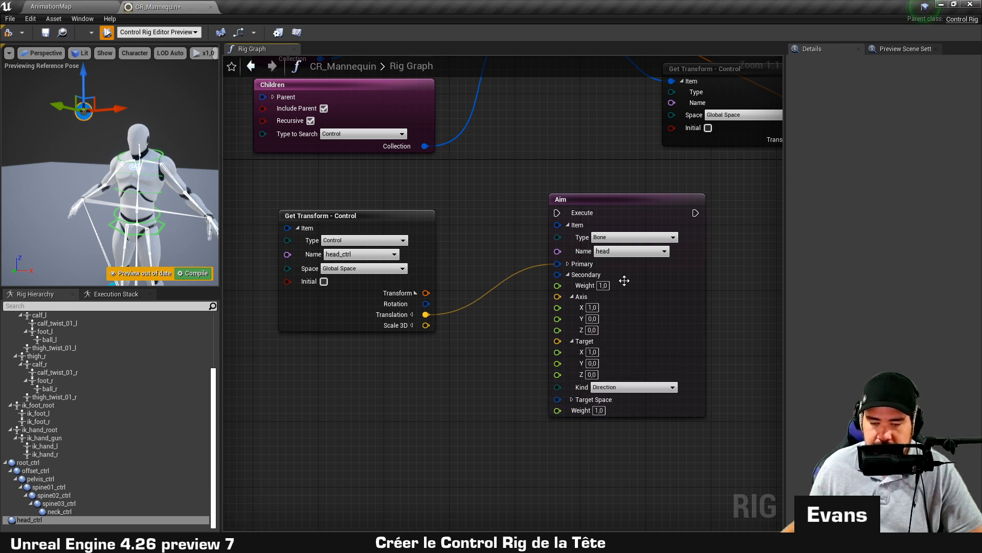
pyautogui.click(593, 353)
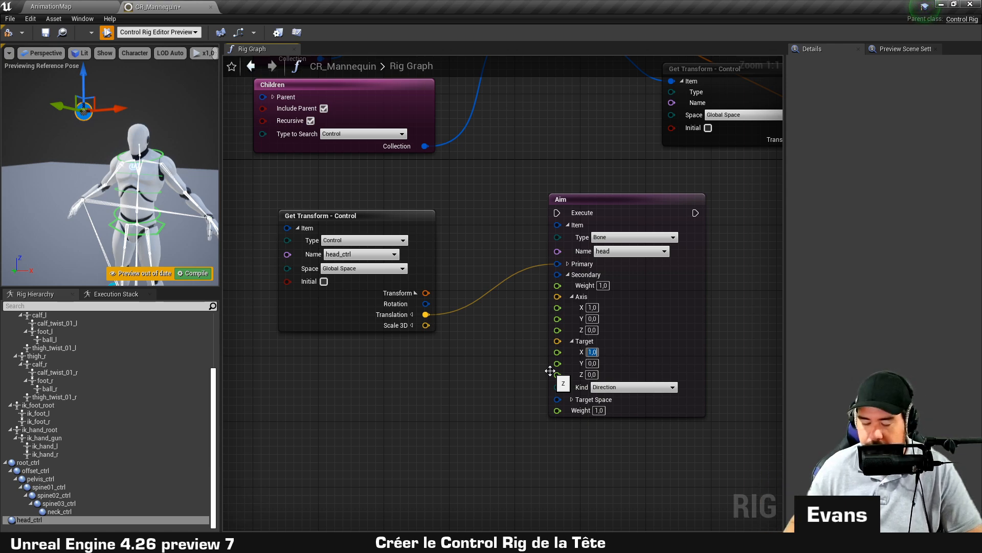
pyautogui.write('0')
pyautogui.press('Tab')
pyautogui.press('Tab')
pyautogui.write('1')
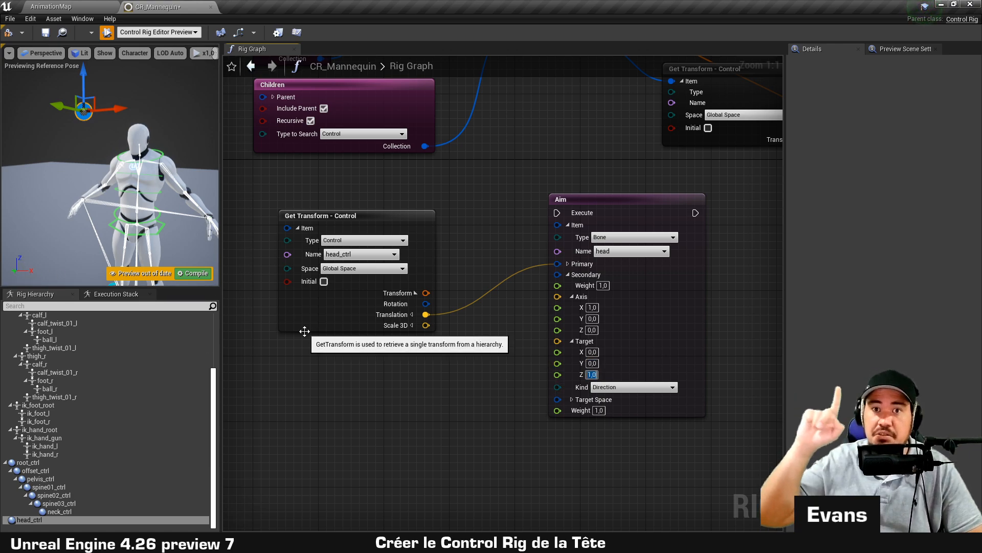
# Connect the loop node's Completed output to the Aim node's Execute input and test the head aim by moving head_ctrl in the enlarged viewport.
pyautogui.moveTo(452, 184); pyautogui.dragTo(443, 269, button='right')
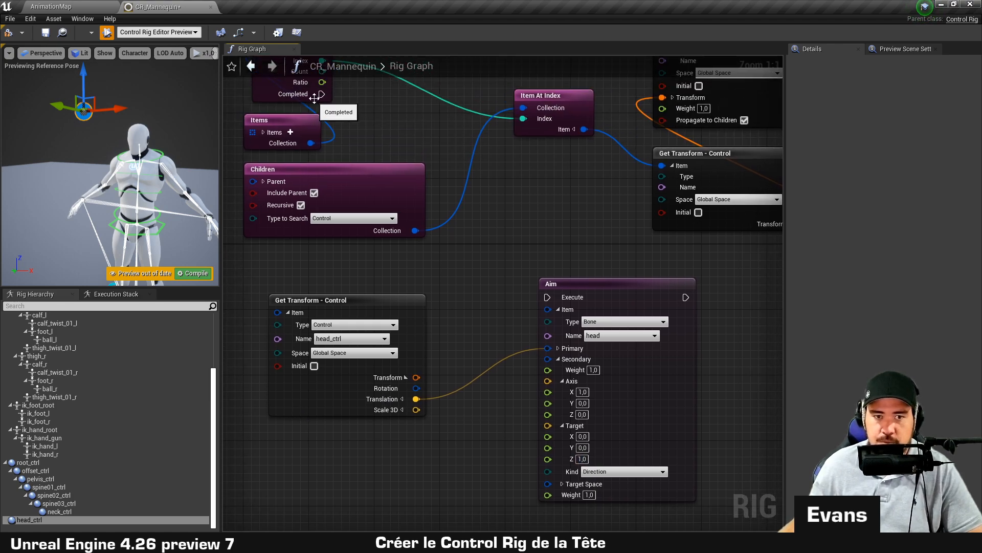
pyautogui.moveTo(323, 94); pyautogui.dragTo(547, 297)
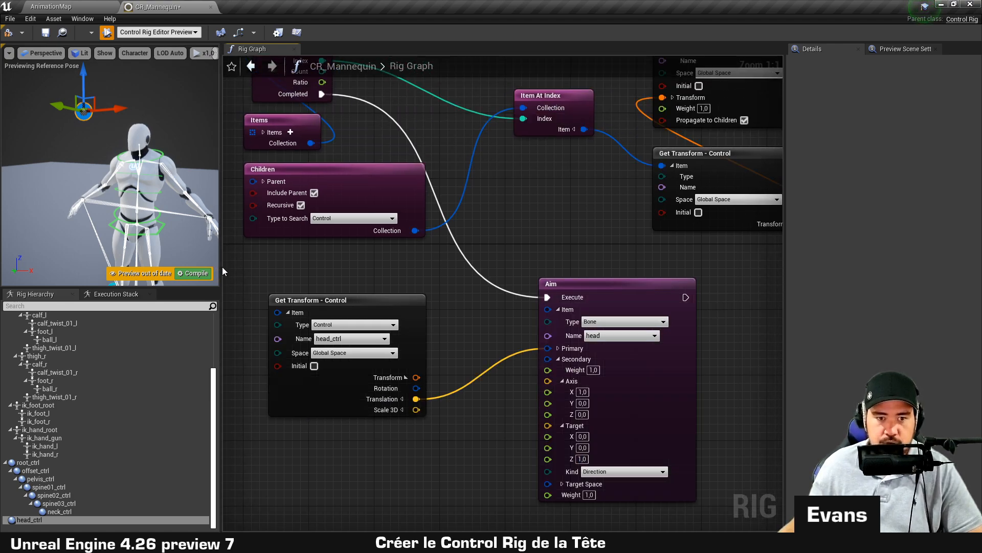
pyautogui.moveTo(222, 271); pyautogui.dragTo(356, 272)
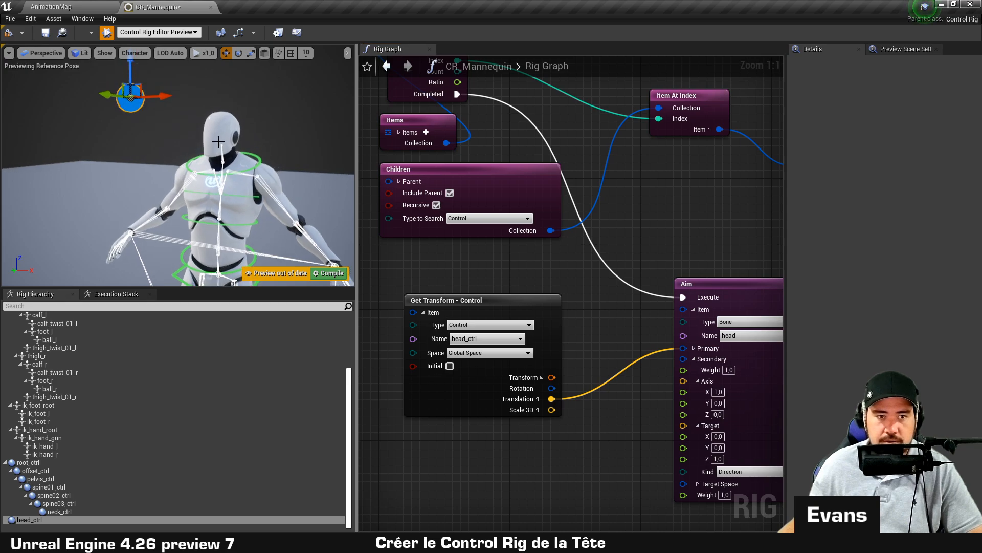
pyautogui.moveTo(131, 77); pyautogui.dragTo(245, 131)
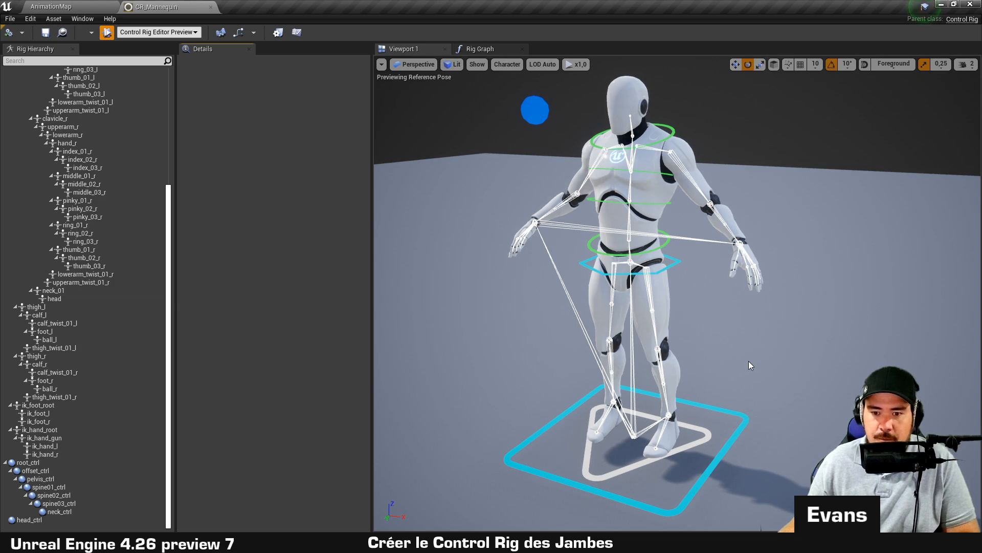
# Move the spine02_ctrl control to test how the body follows, and recompile the rig to reset the pose.
pyautogui.keyDown('alt'); pyautogui.moveTo(748, 361); pyautogui.dragTo(728, 358); pyautogui.keyUp('alt')
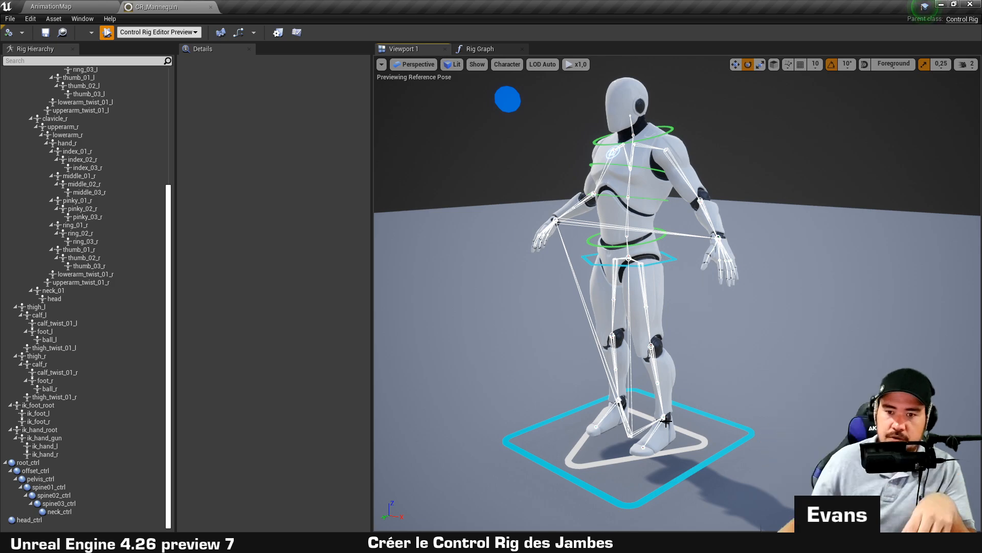
pyautogui.click(607, 194)
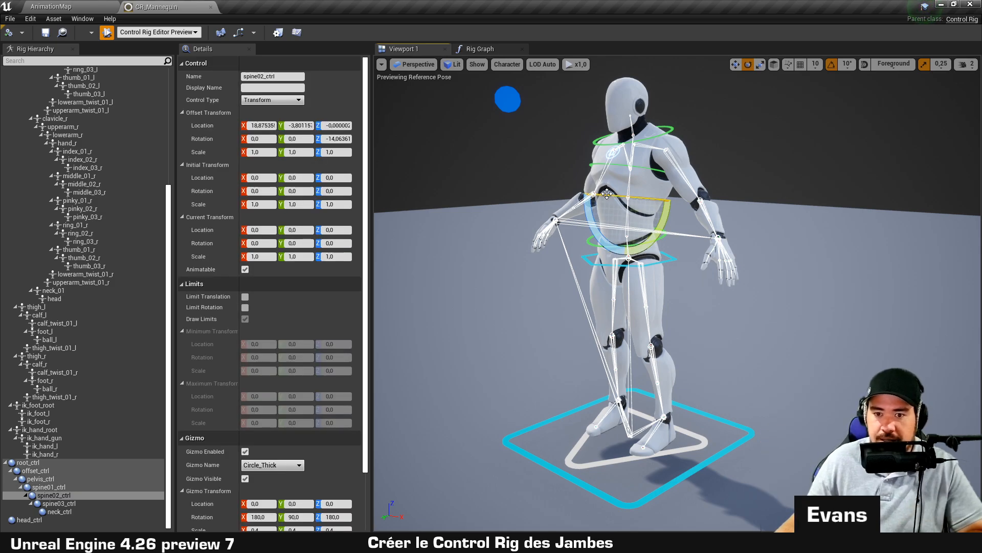
pyautogui.press('w')
pyautogui.moveTo(604, 200); pyautogui.dragTo(521, 198)
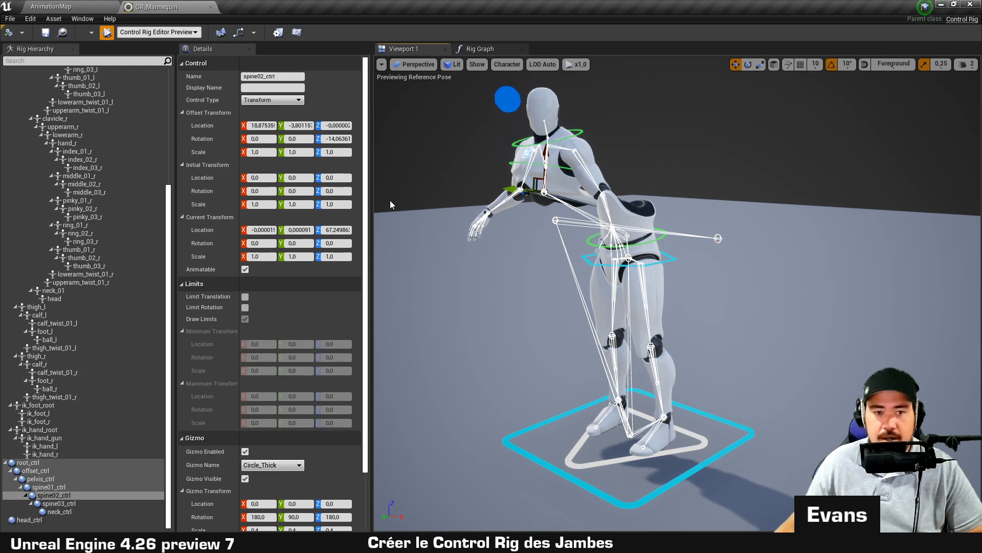
pyautogui.click(10, 32)
# Collapse the clavicle_r and clavicle_l branches in the rig hierarchy.
pyautogui.scroll(4, 49, 144)
pyautogui.scroll(3, 48, 144)
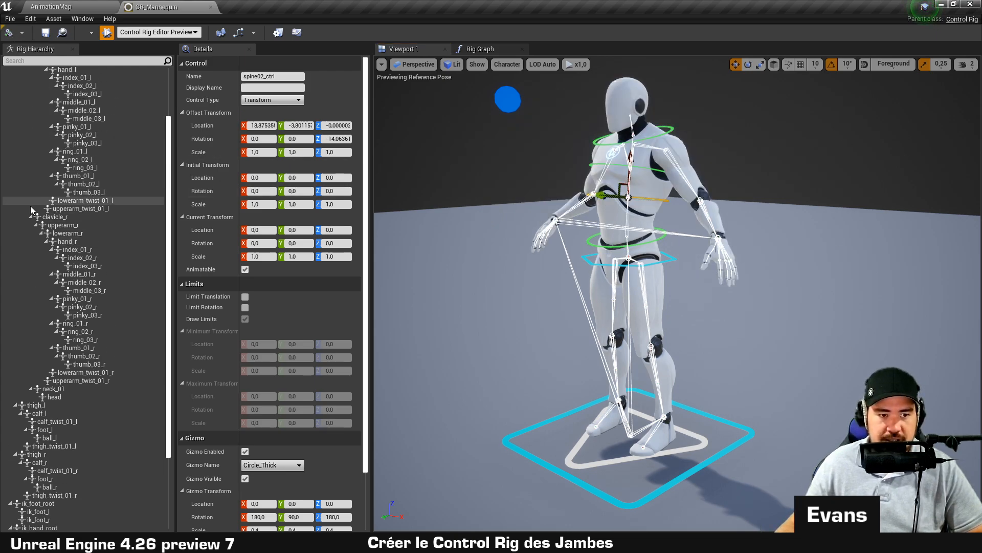
pyautogui.click(31, 216)
pyautogui.click(30, 111)
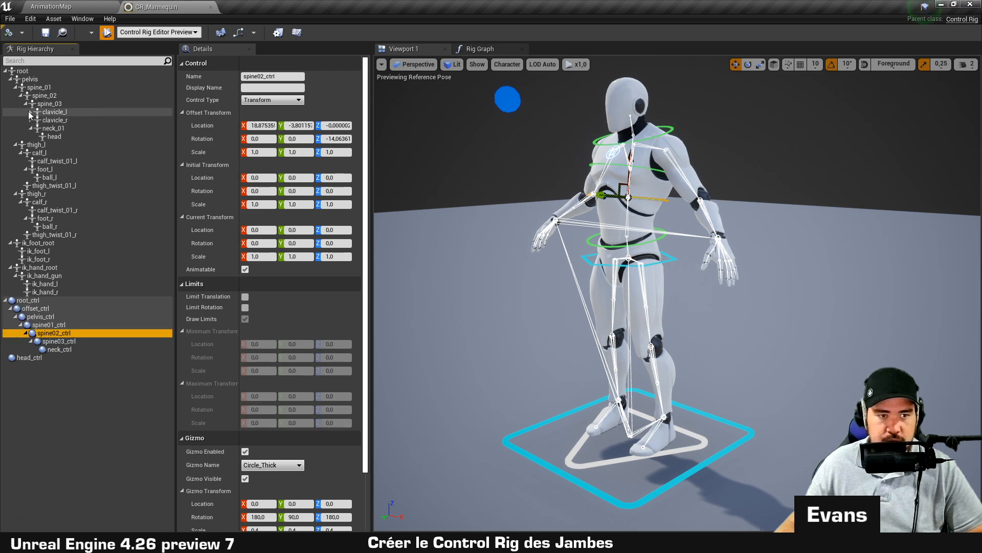
# Create a new space at the root level of the rig hierarchy and name it foot_l_space.
pyautogui.click(58, 386)
pyautogui.rightClick(58, 385)
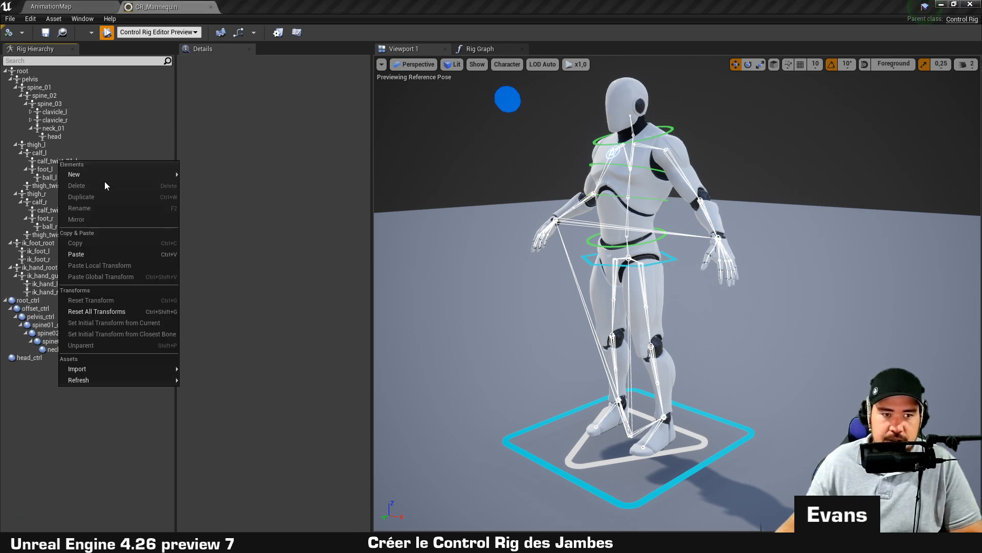
pyautogui.moveTo(115, 173)
pyautogui.click(217, 197)
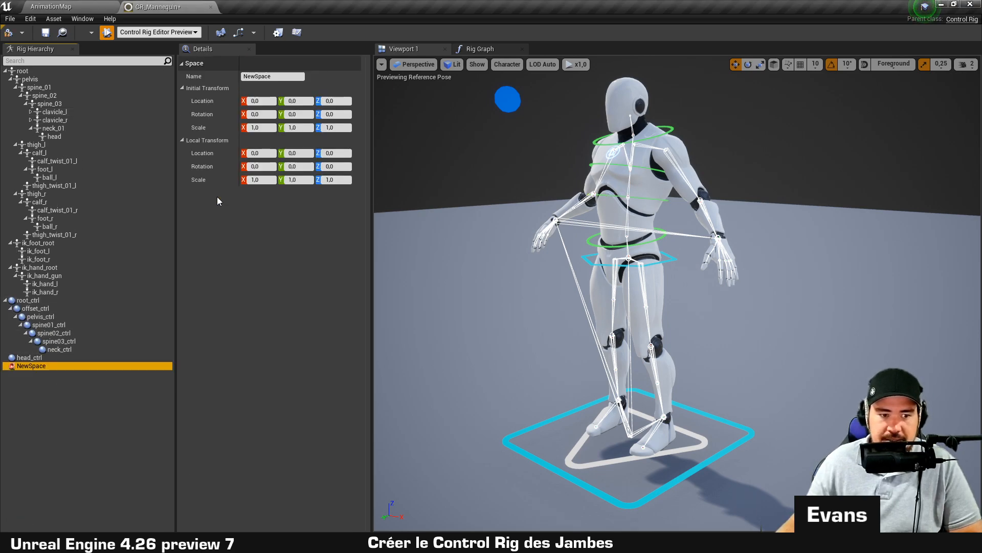
pyautogui.doubleClick(27, 367)
pyautogui.write('foot_')
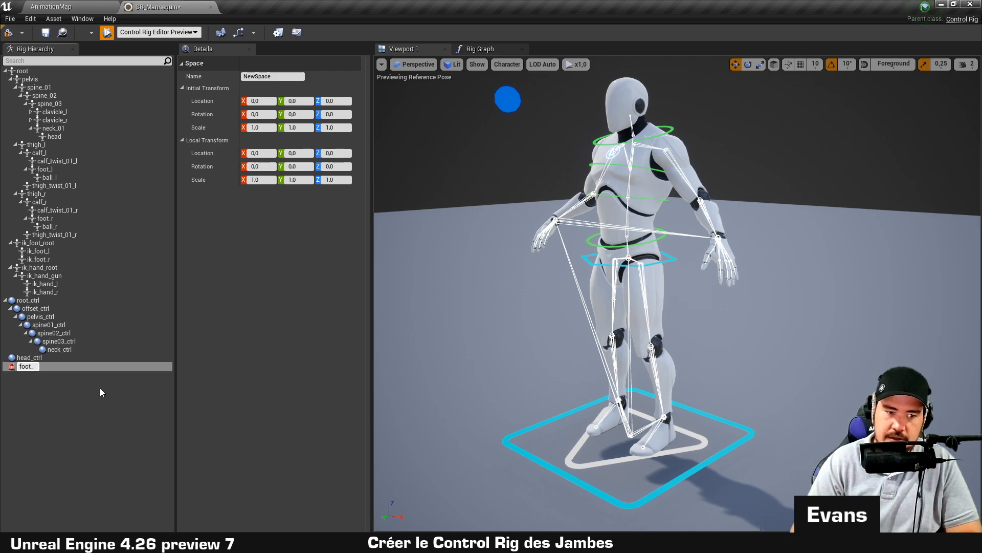
pyautogui.write('ll_space')
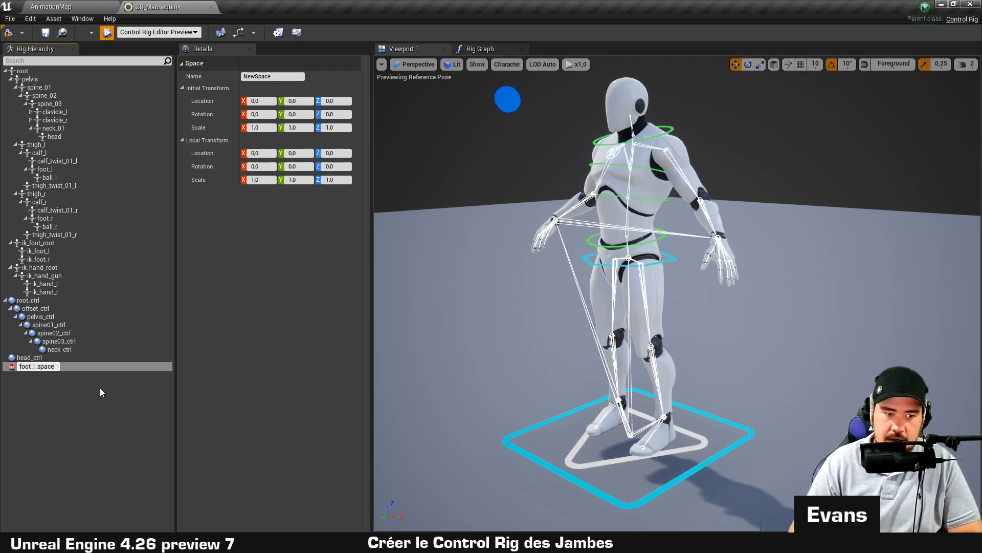
pyautogui.press('Return')
pyautogui.click(100, 392)
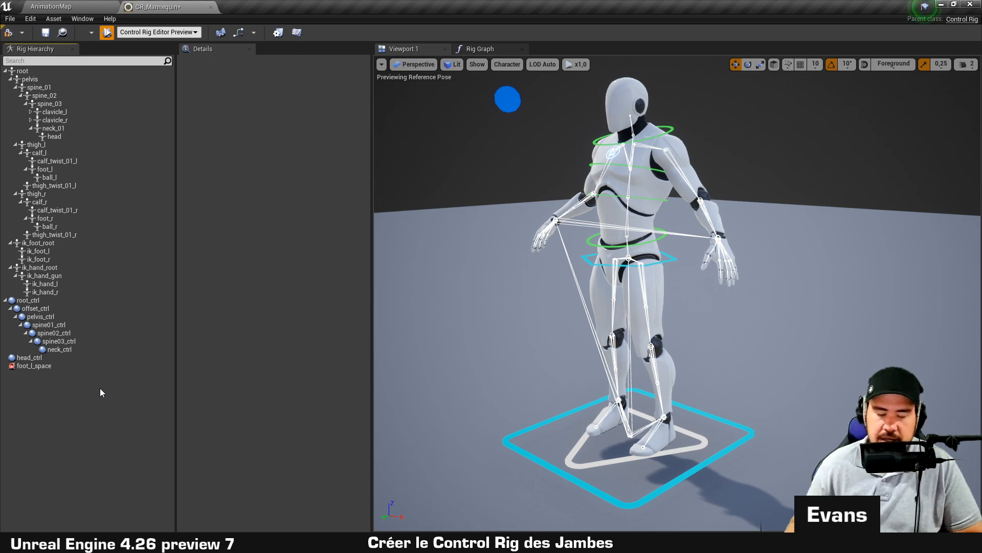
# Create a new control under foot_l_space and name it foot_l_ctrl.
pyautogui.click(100, 365)
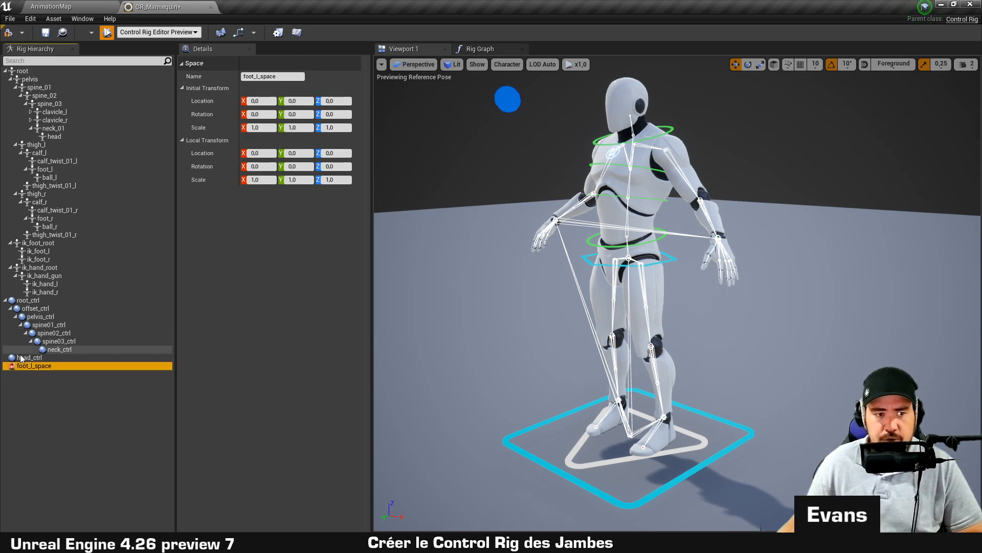
pyautogui.click(95, 412)
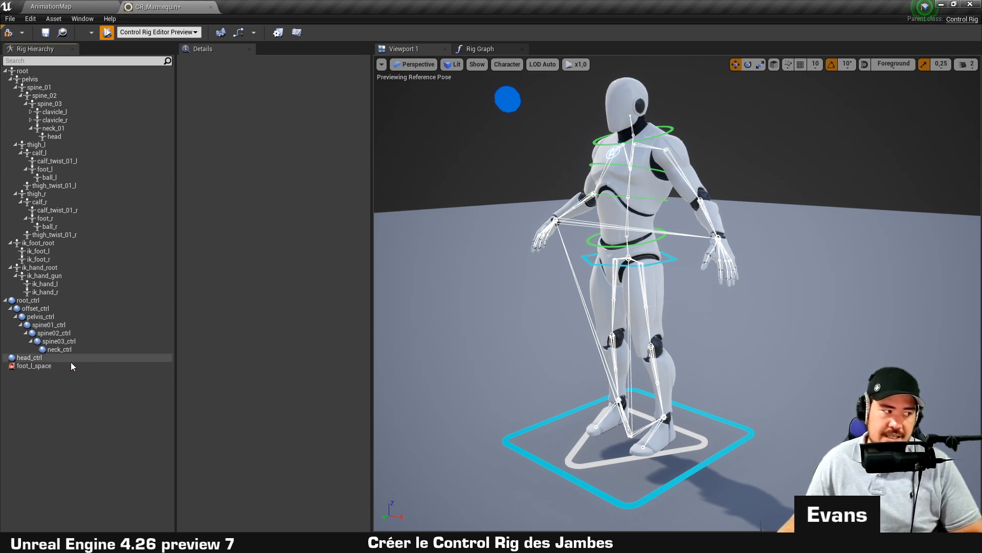
pyautogui.click(41, 364)
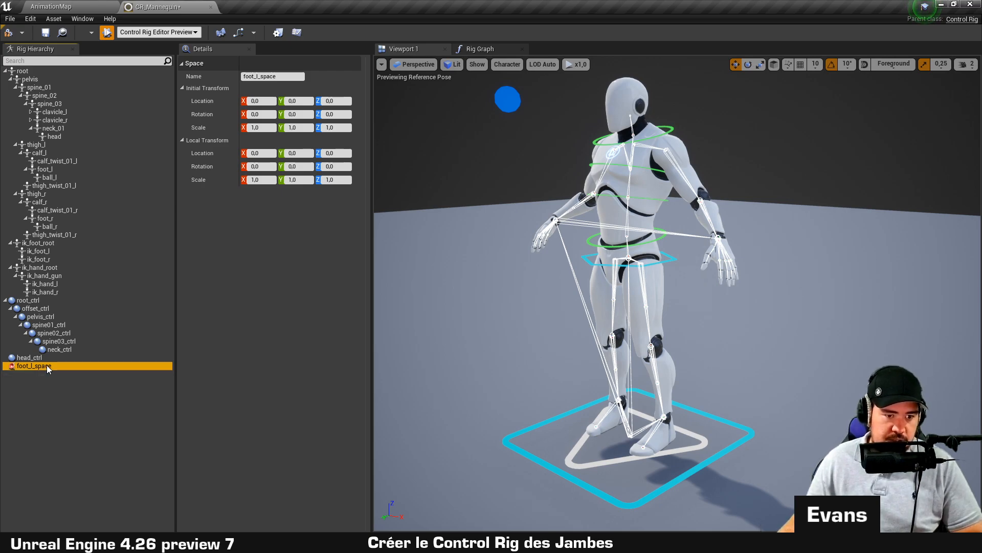
pyautogui.rightClick(48, 365)
pyautogui.moveTo(130, 153)
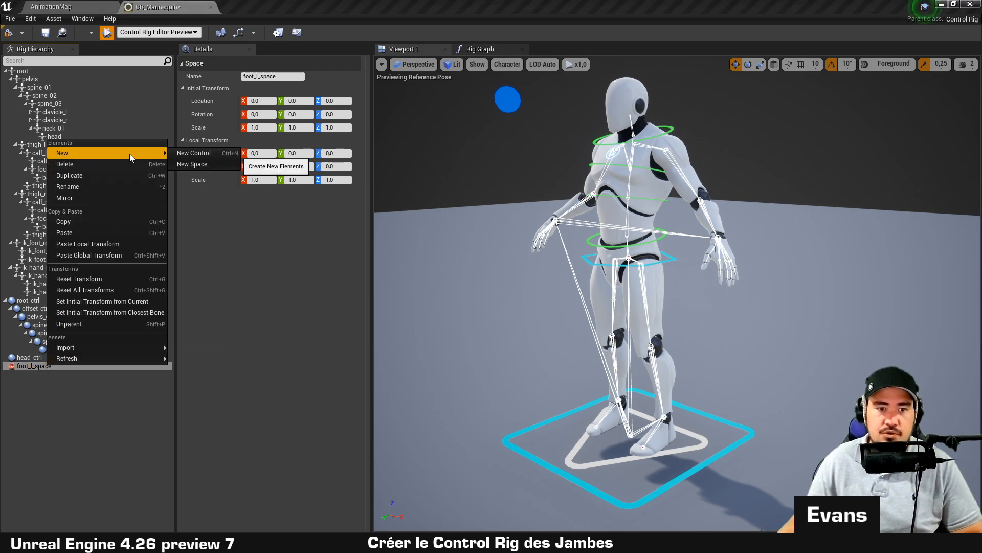
pyautogui.click(210, 154)
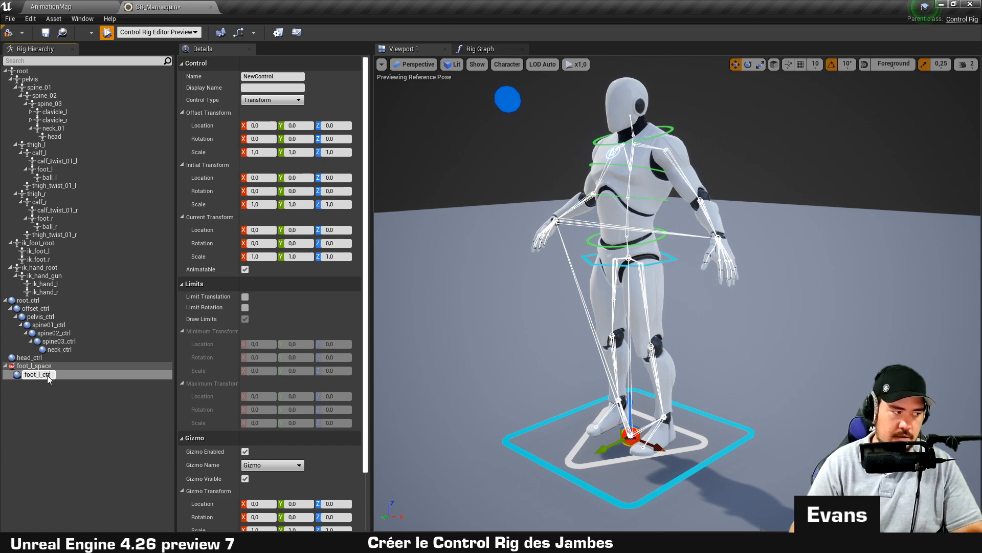
pyautogui.write('foot_l_ctrl')
pyautogui.press('Return')
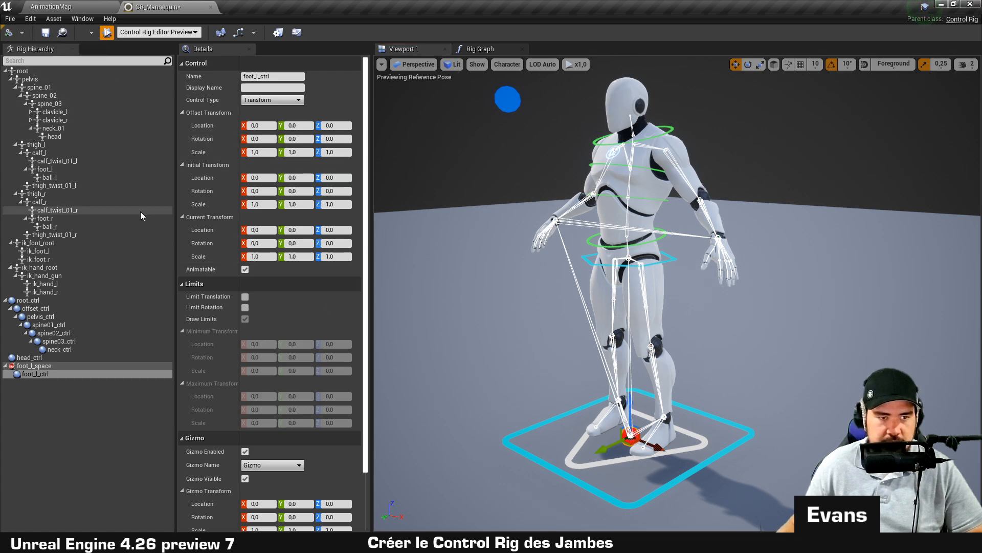
# Copy the foot_l bone's global transform onto the foot_l_ctrl control.
pyautogui.click(55, 170)
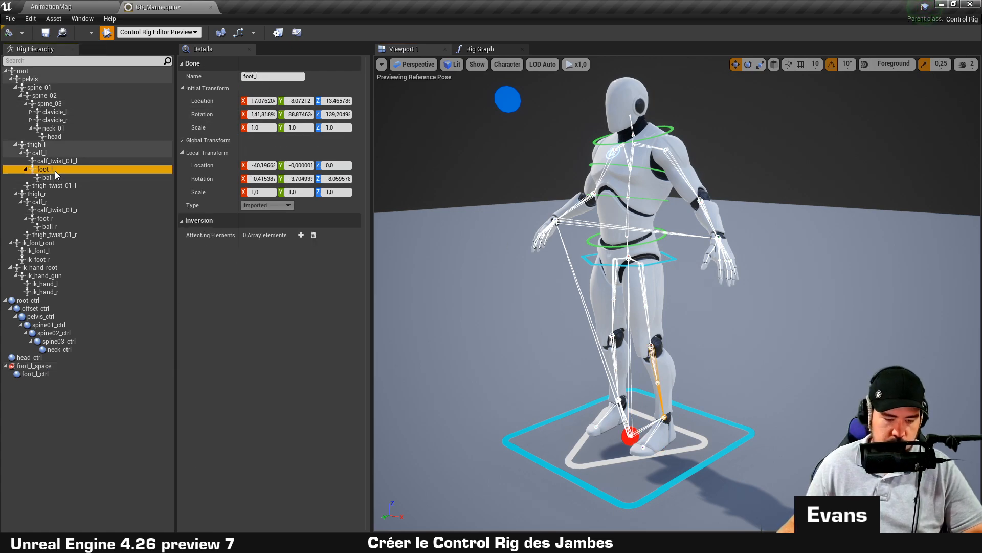
pyautogui.click(36, 375)
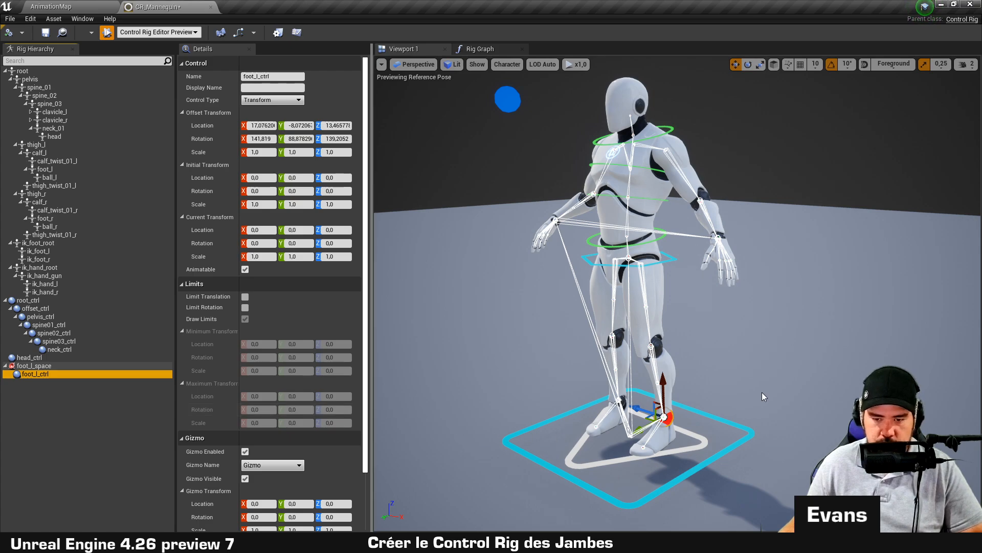
# Give foot_l_ctrl the Circle_Solid gizmo and set the gizmo's Y rotation to 90.
pyautogui.scroll(-3, 344, 327)
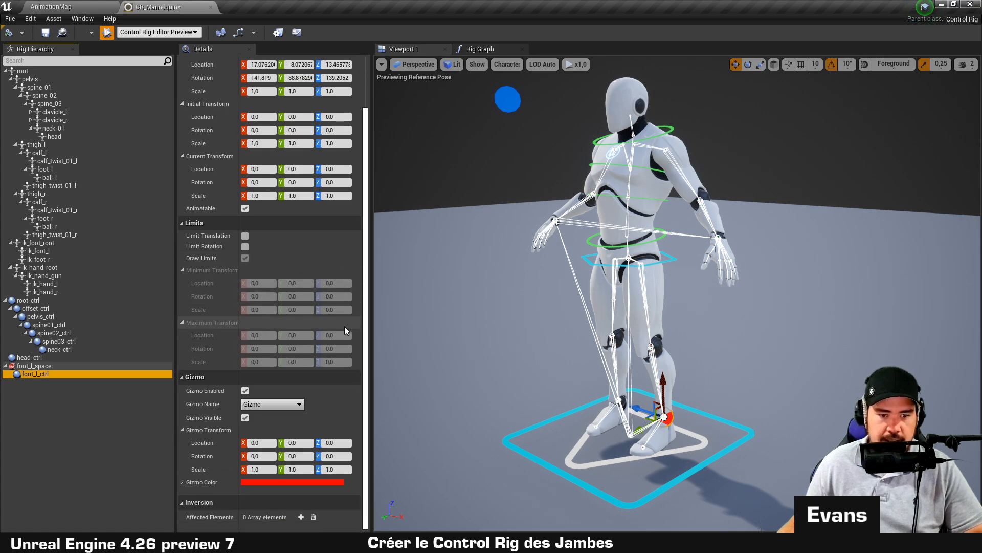
pyautogui.click(279, 408)
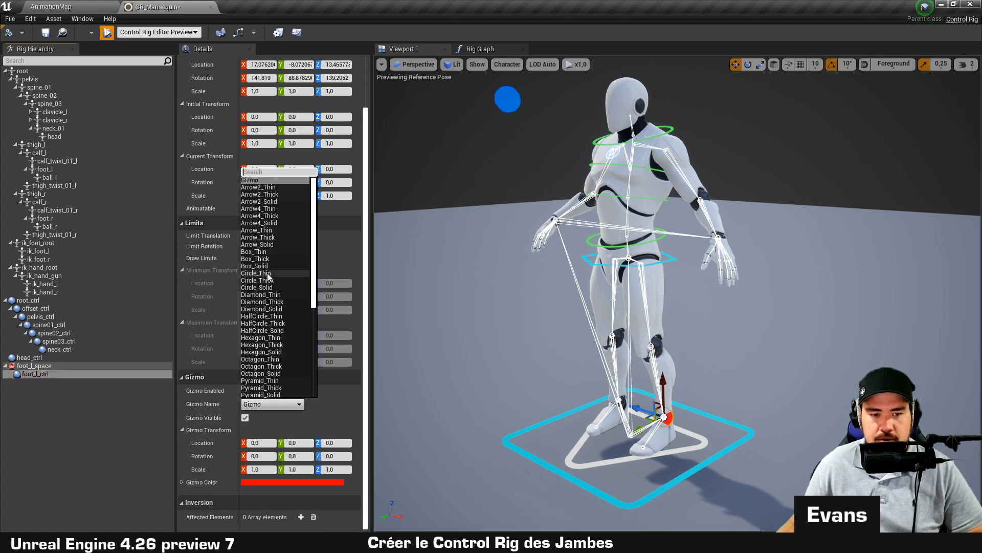
pyautogui.click(278, 286)
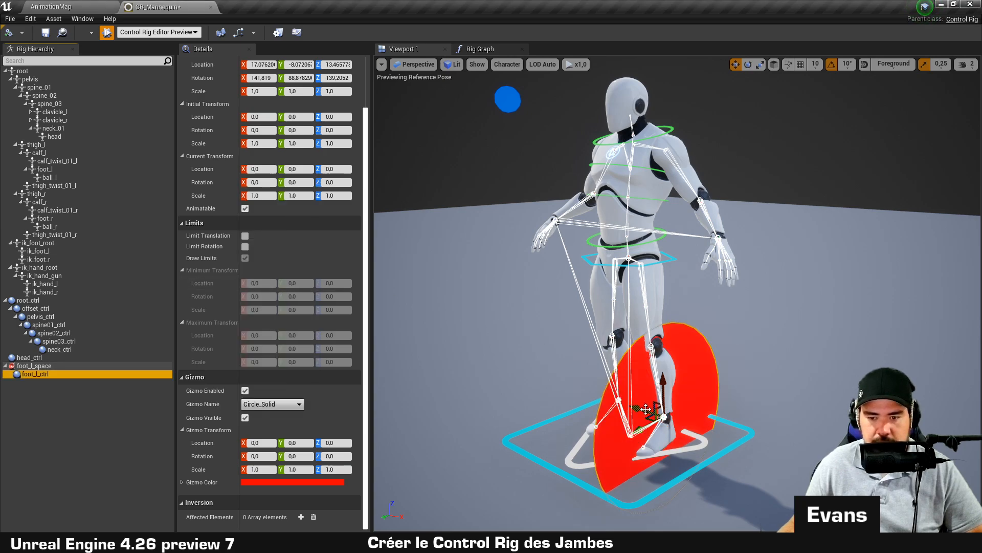
pyautogui.click(296, 456)
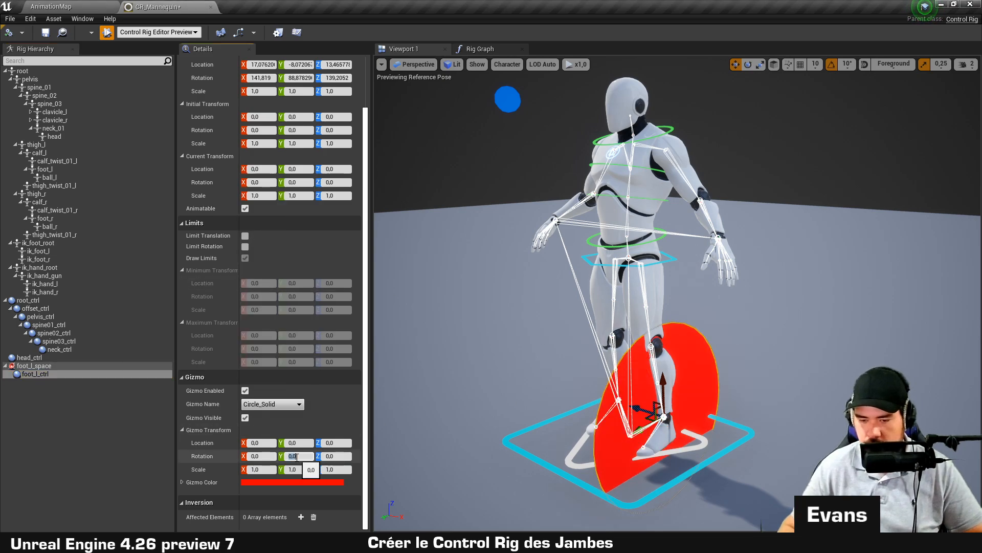
pyautogui.write('90')
pyautogui.press('Return')
# Set the foot_l_ctrl gizmo's scale to 0,2 on X and Y and 1,0 on Z.
pyautogui.click(265, 470)
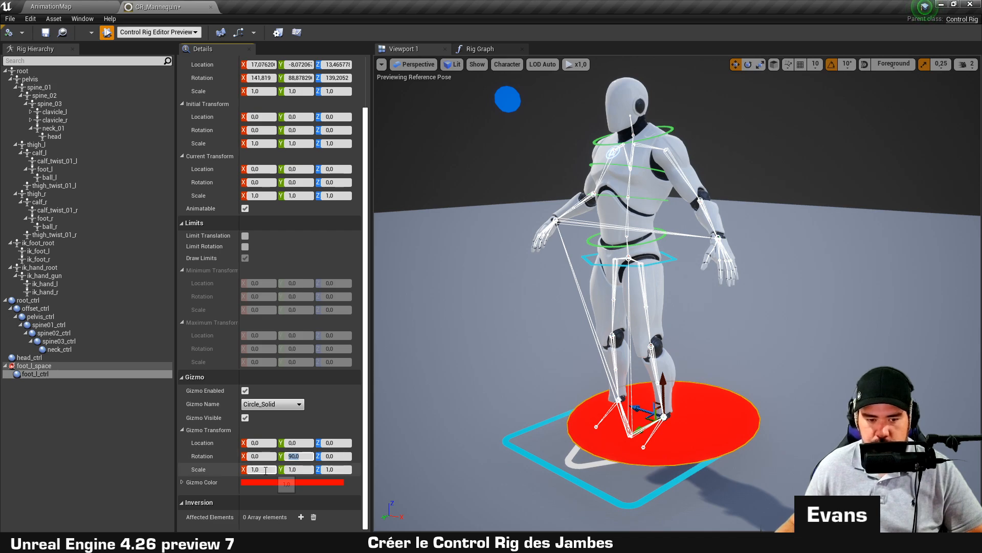
pyautogui.write('0,2')
pyautogui.press('Tab')
pyautogui.write('0,2')
pyautogui.press('Tab')
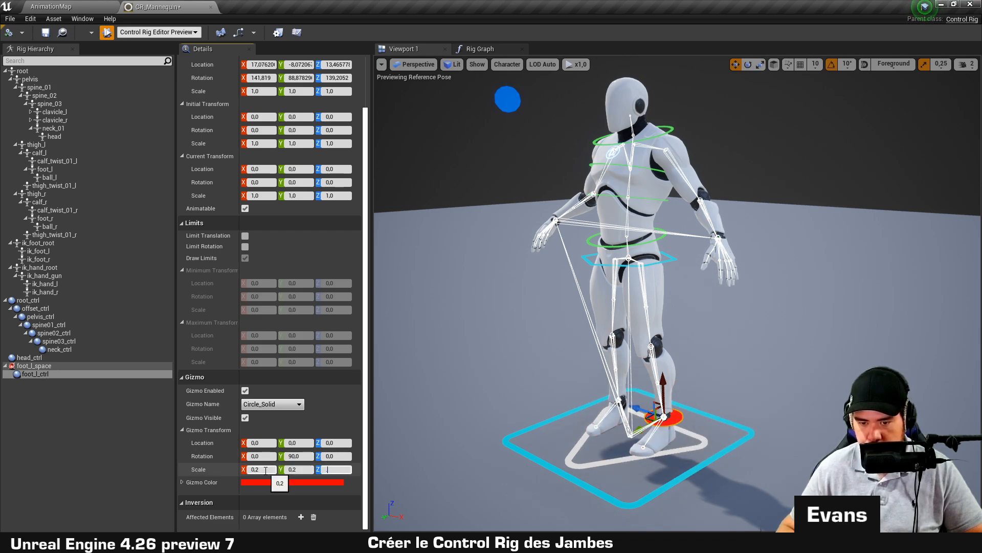
pyautogui.press('Return')
pyautogui.scroll(5, 513, 321)
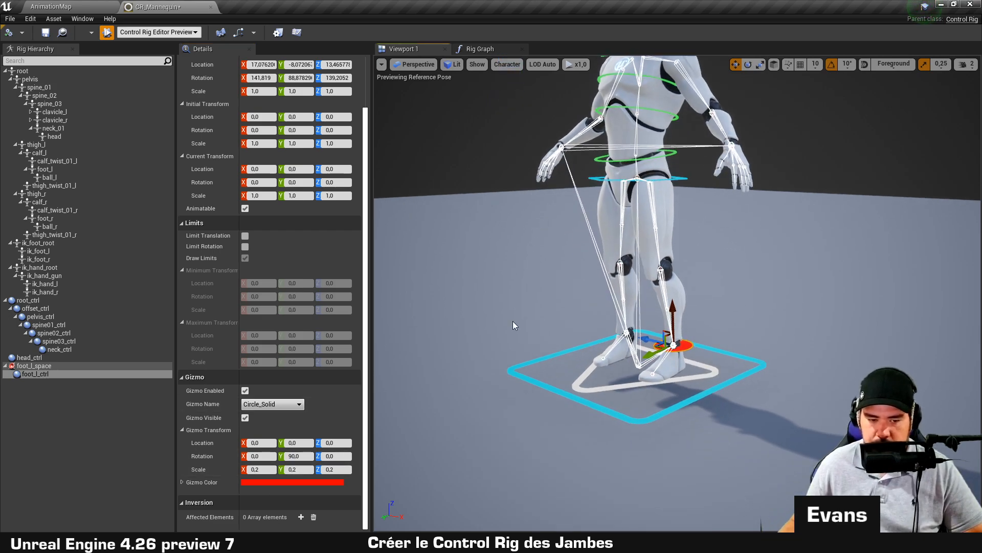
pyautogui.click(347, 469)
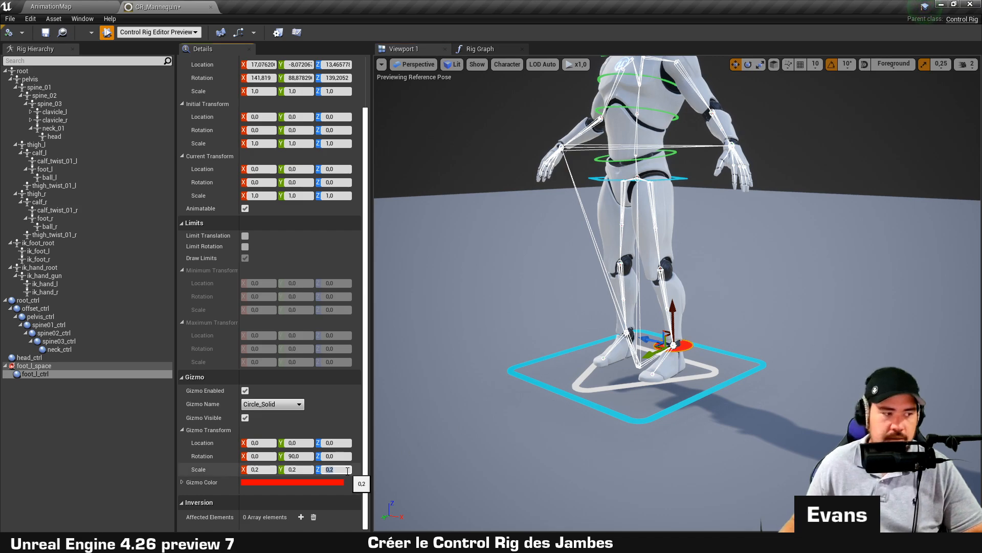
# Change the foot_l_ctrl gizmo's color to the light red preset swatch.
pyautogui.click(313, 482)
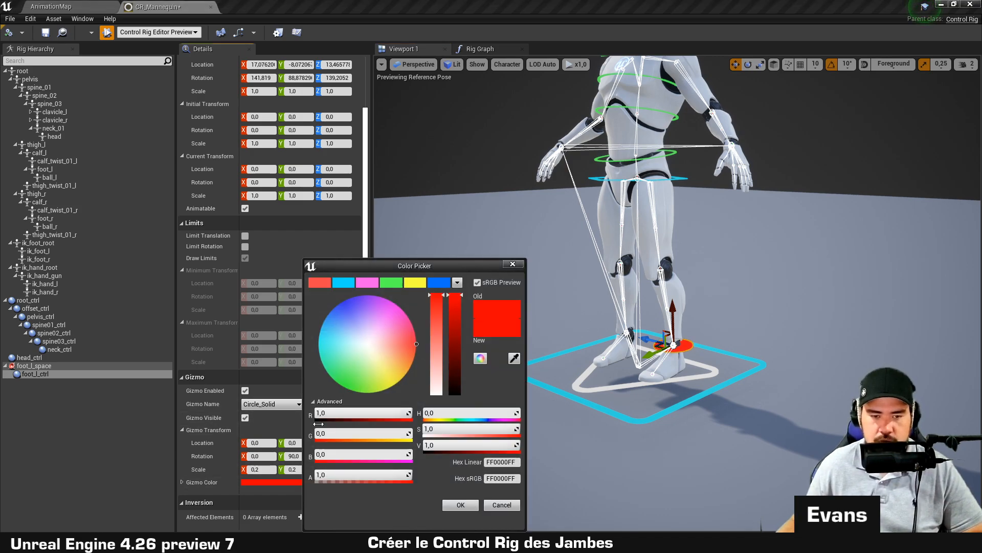
pyautogui.click(321, 284)
pyautogui.click(272, 382)
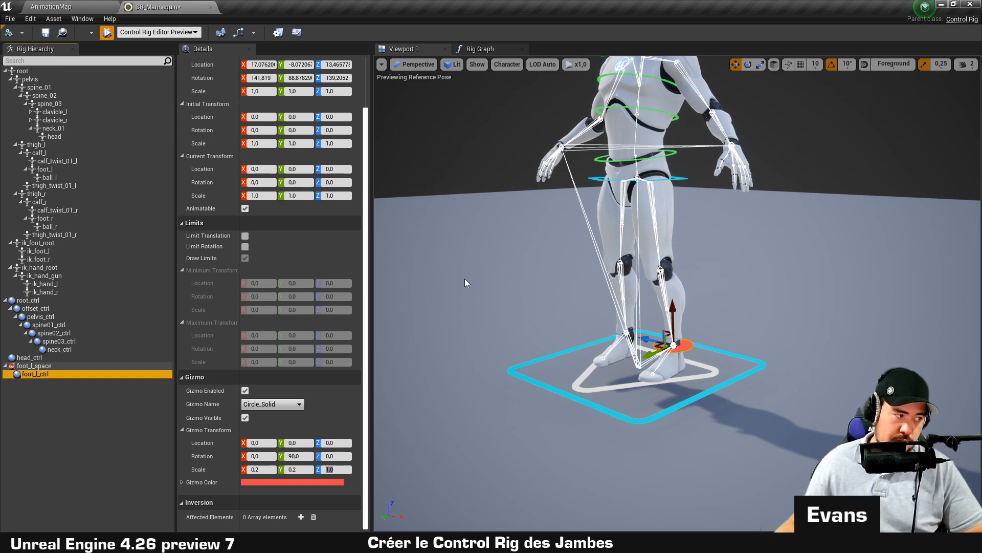
pyautogui.click(78, 383)
# Create a new control under foot_l_ctrl and name it toe_l_ctrl.
pyautogui.click(68, 378)
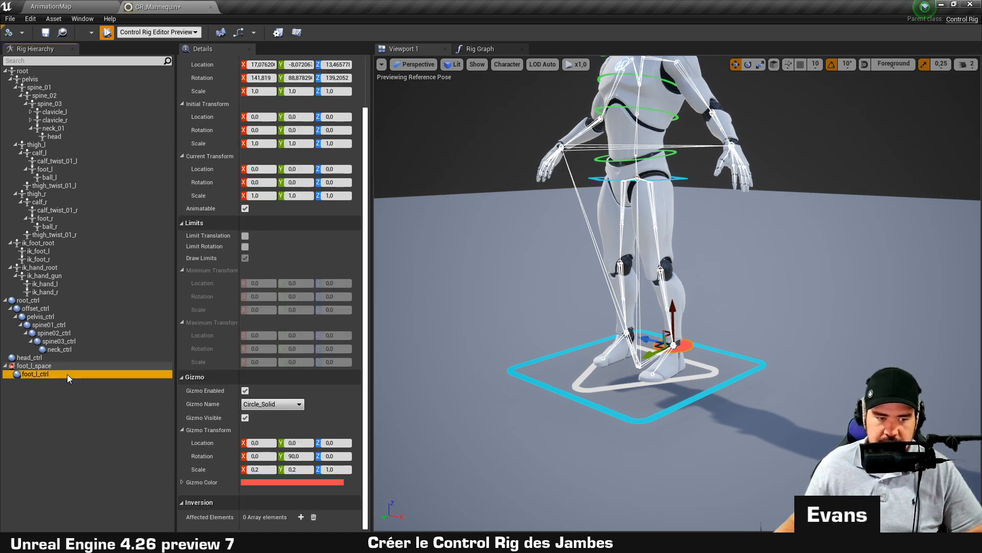
pyautogui.hotkey('ctrl', 'n')
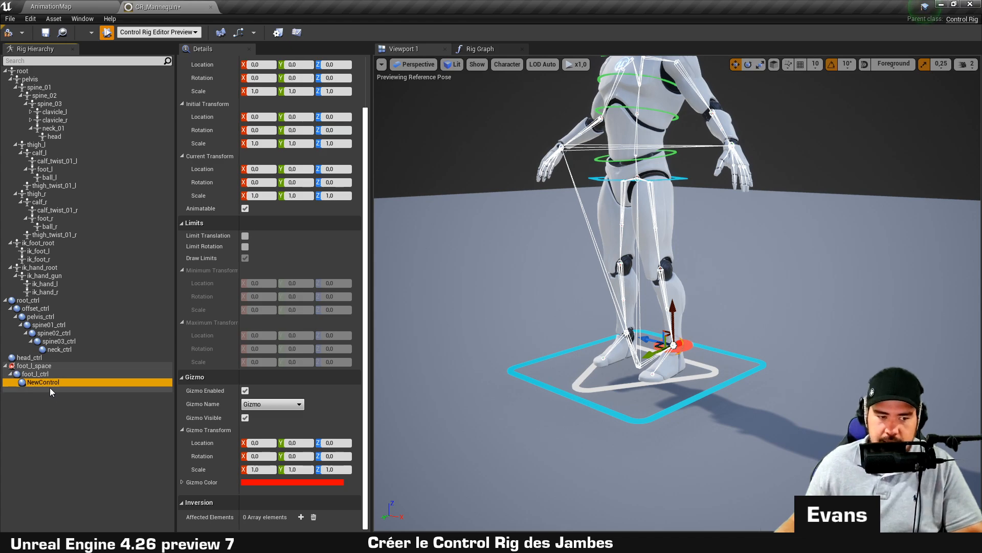
pyautogui.doubleClick(48, 382)
pyautogui.write('to')
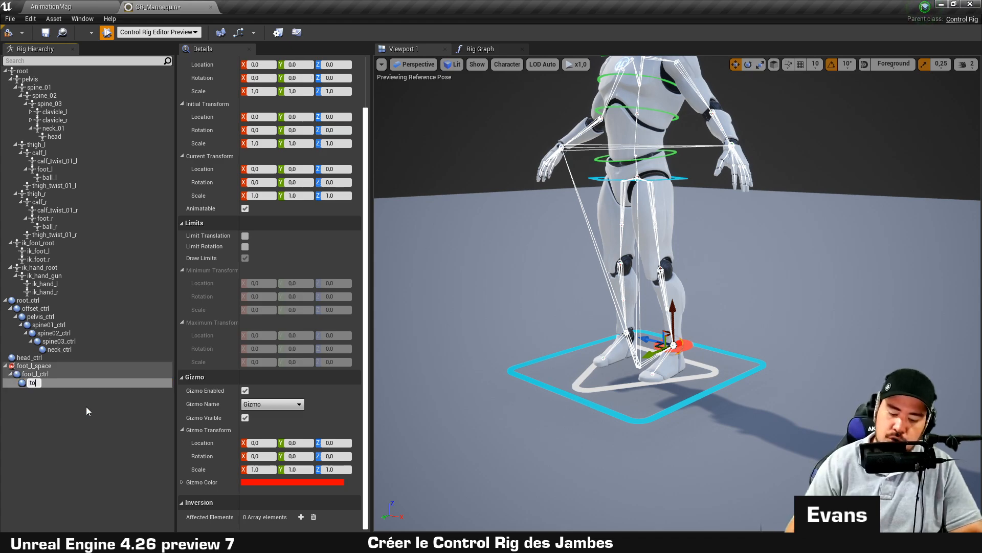
pyautogui.write('e_l_ctrl')
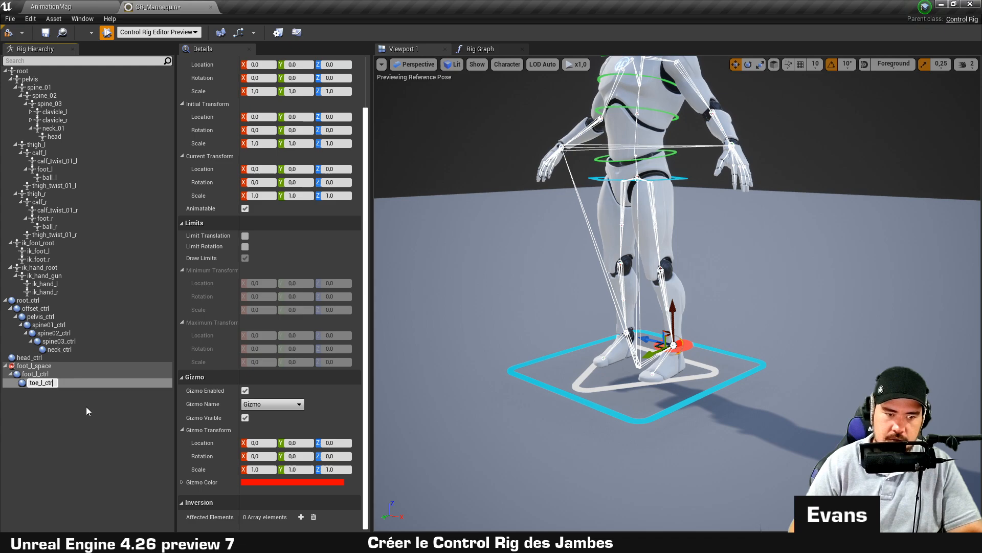
pyautogui.press('Return')
pyautogui.click(67, 396)
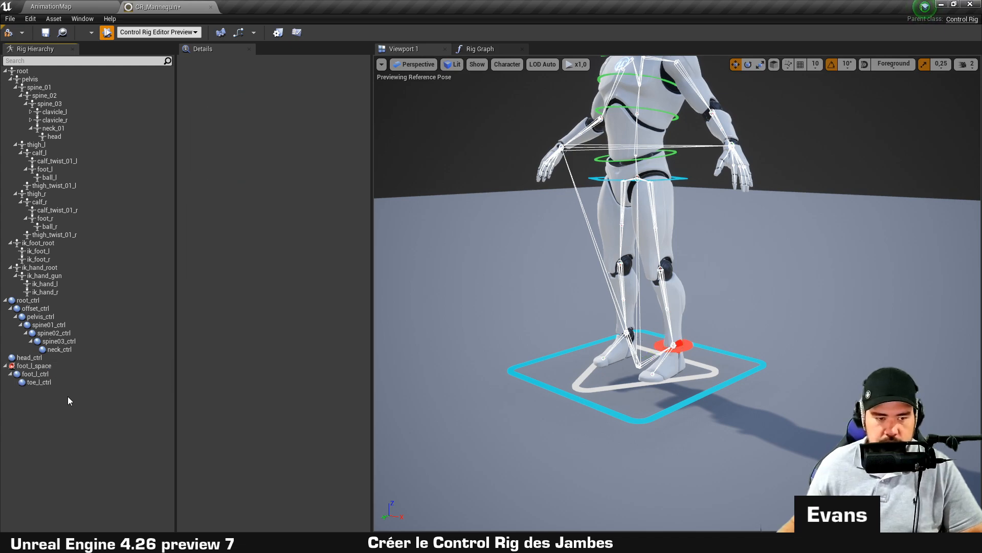
# Copy the ball_l bone's transform onto the toe_l_ctrl control to place it at the left toe joint.
pyautogui.click(45, 382)
pyautogui.press('f')
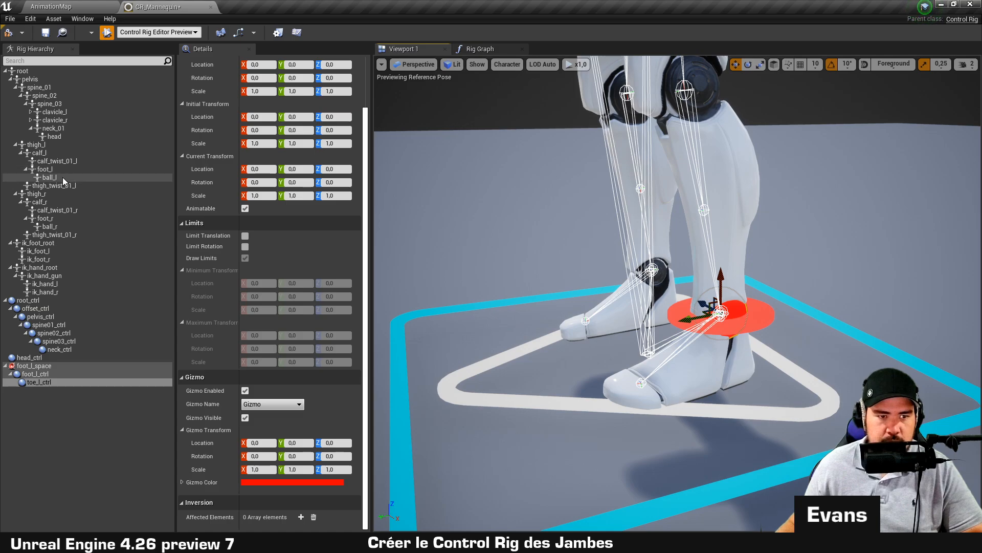
pyautogui.moveTo(67, 178); pyautogui.dragTo(61, 387)
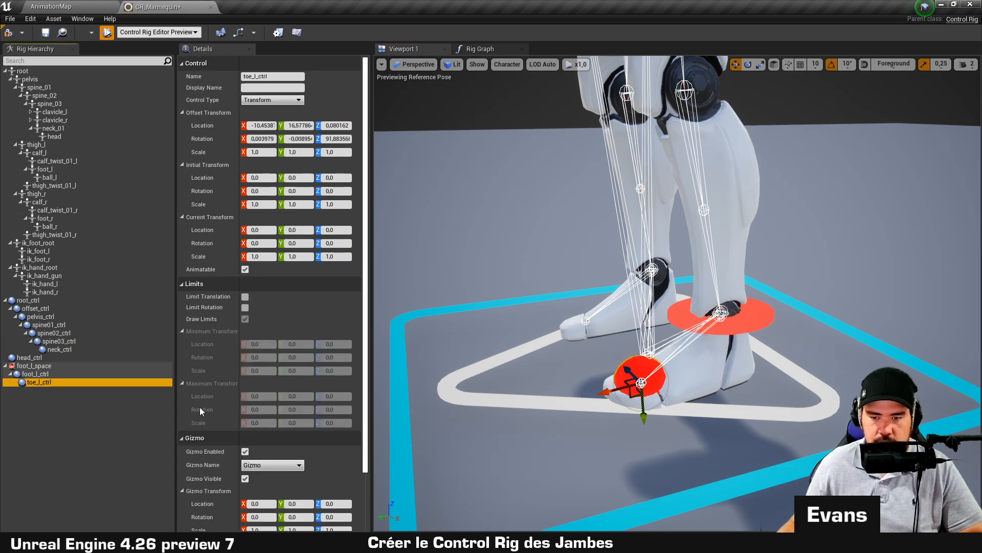
pyautogui.press('f')
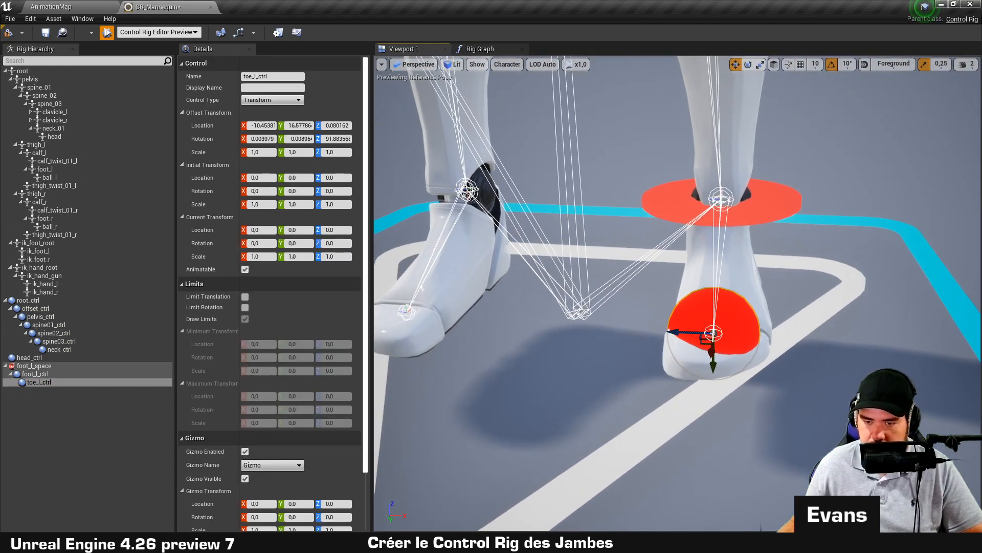
# Give toe_l_ctrl the Square_Thick gizmo and set the gizmo's Y rotation to 90.
pyautogui.scroll(-1, 299, 449)
pyautogui.scroll(-3, 298, 449)
pyautogui.click(279, 407)
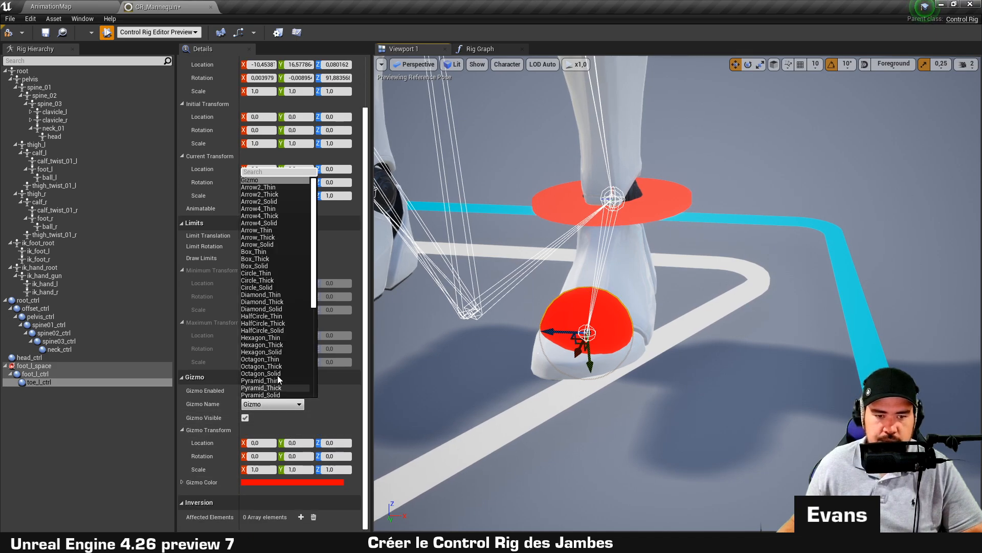
pyautogui.scroll(-5, 271, 295)
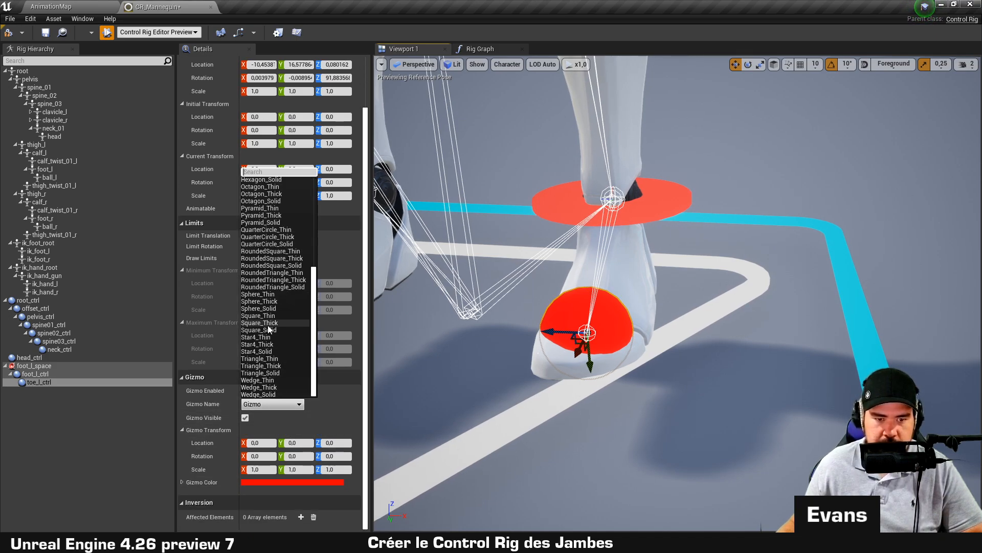
pyautogui.click(268, 329)
pyautogui.scroll(-6, 584, 312)
pyautogui.scroll(5, 584, 312)
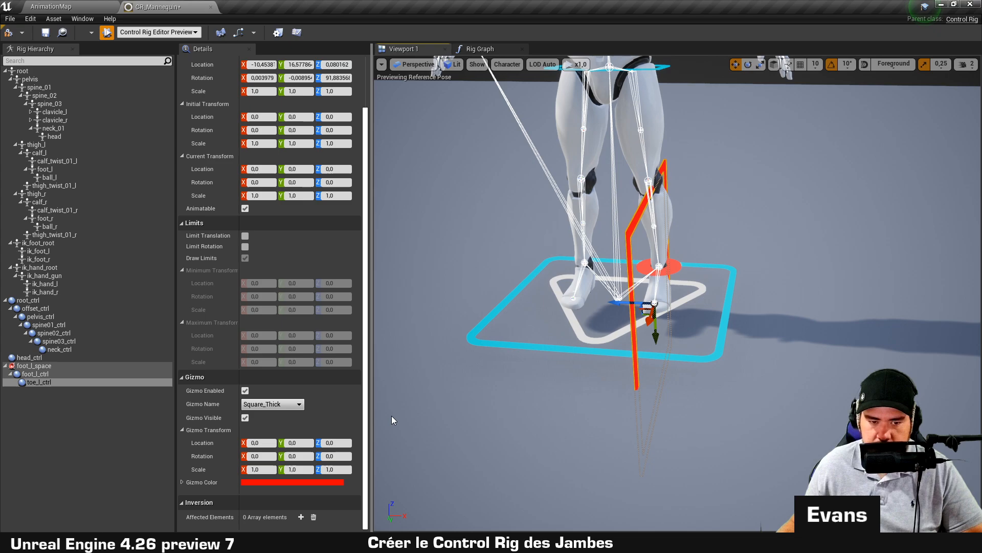
pyautogui.click(293, 456)
pyautogui.write('90')
pyautogui.press('Return')
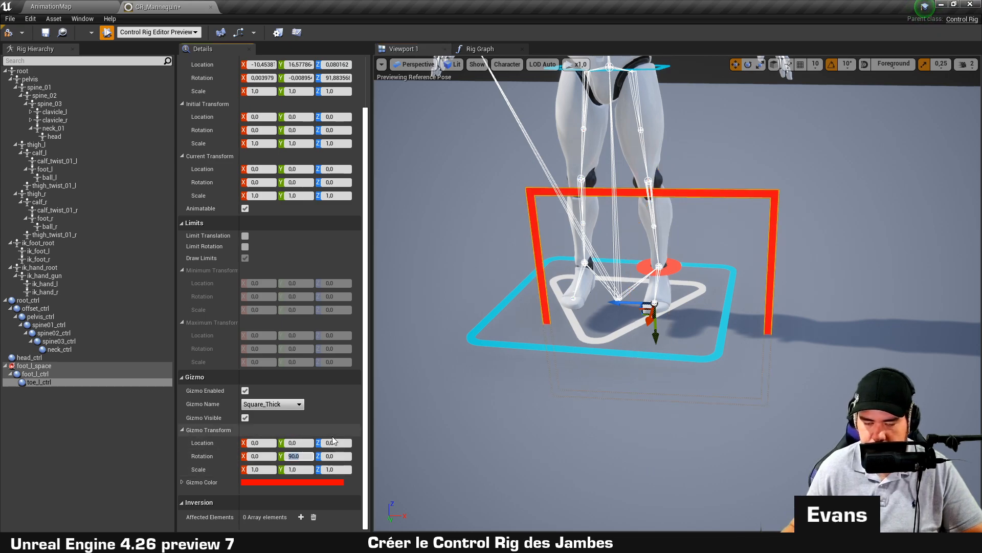
# Set the toe_l_ctrl gizmo's scale to 0,15 on X and 0,1 on Y.
pyautogui.click(259, 469)
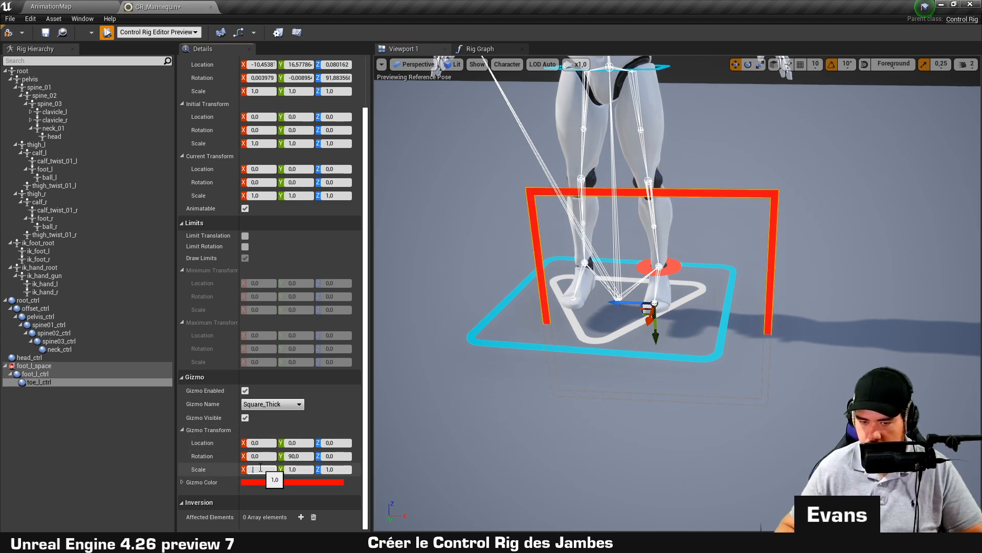
pyautogui.write('0.2')
pyautogui.press('Return')
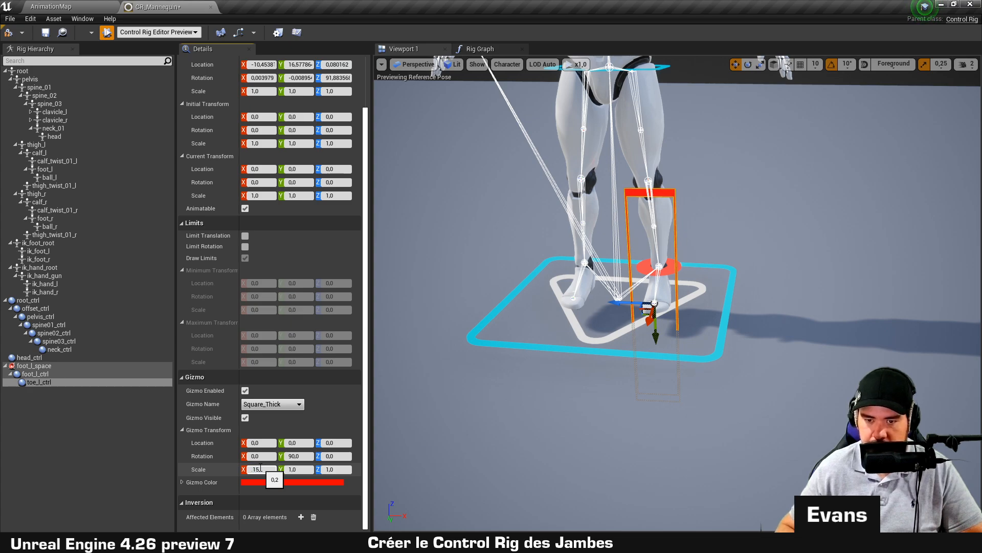
pyautogui.write('.15')
pyautogui.press('Tab')
pyautogui.write('0.15')
pyautogui.press('Return')
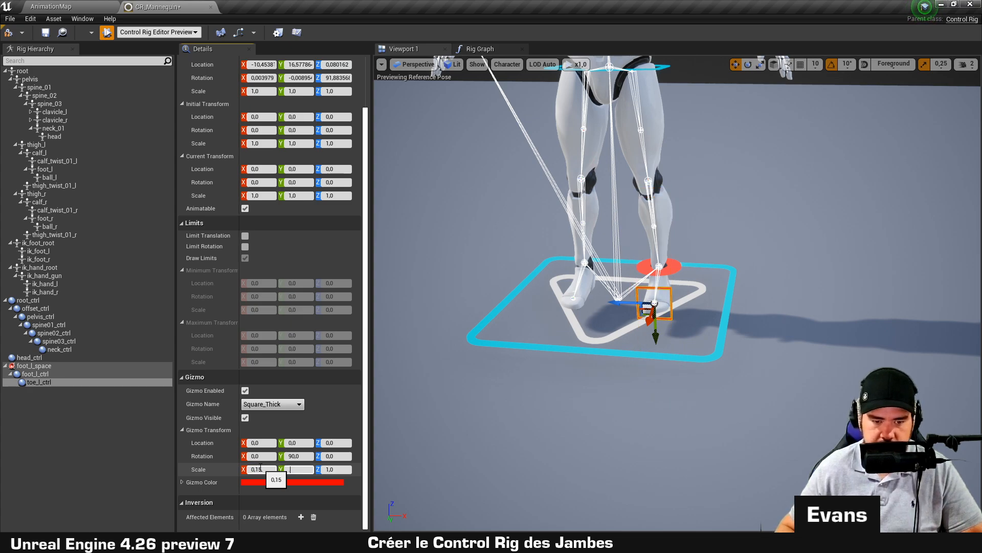
pyautogui.write('0,1')
pyautogui.click(708, 403)
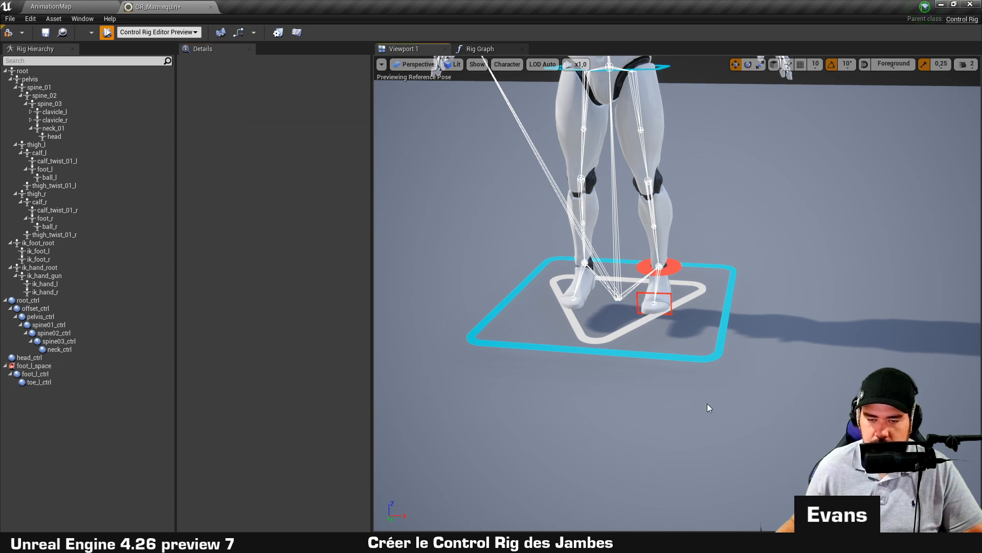
# Try moving the foot_l_ctrl control in the viewport and undo the move.
pyautogui.moveTo(707, 403); pyautogui.dragTo(541, 326, button='right')
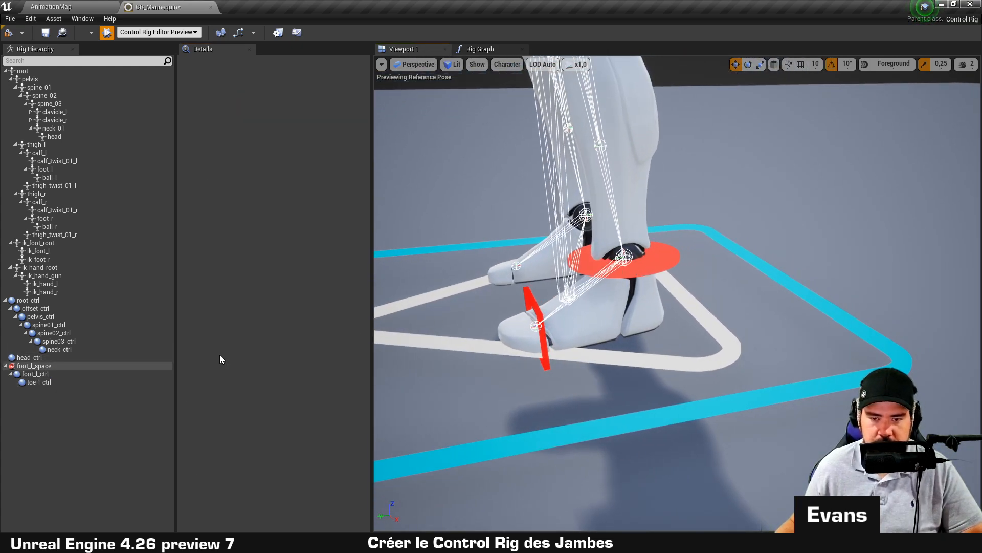
pyautogui.click(613, 271)
pyautogui.moveTo(614, 271); pyautogui.dragTo(503, 163)
pyautogui.hotkey('ctrl', 'z')
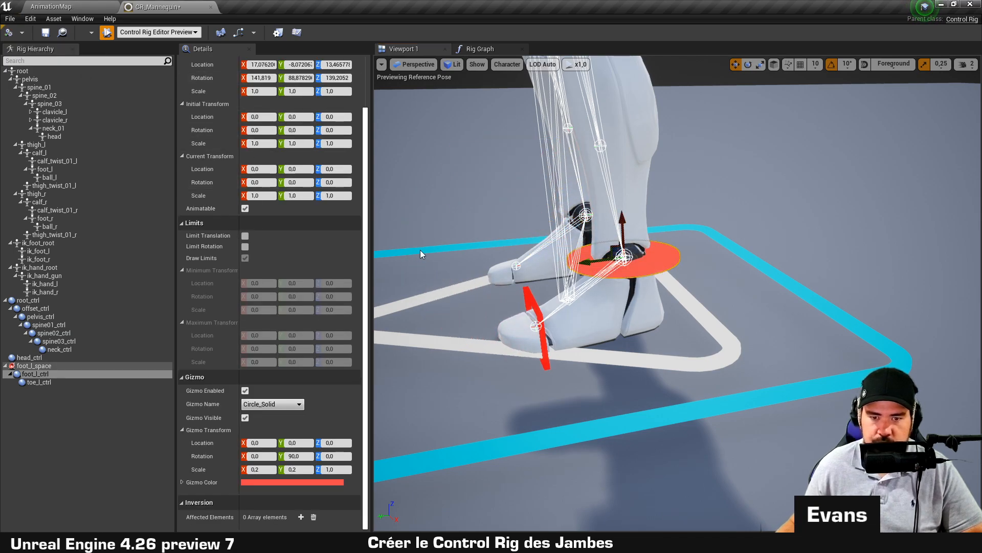
# Try rotating toe_l_ctrl by -10° about Z and compile the rig to reset its pose.
pyautogui.click(533, 300)
pyautogui.press('e')
pyautogui.moveTo(477, 301); pyautogui.dragTo(515, 342)
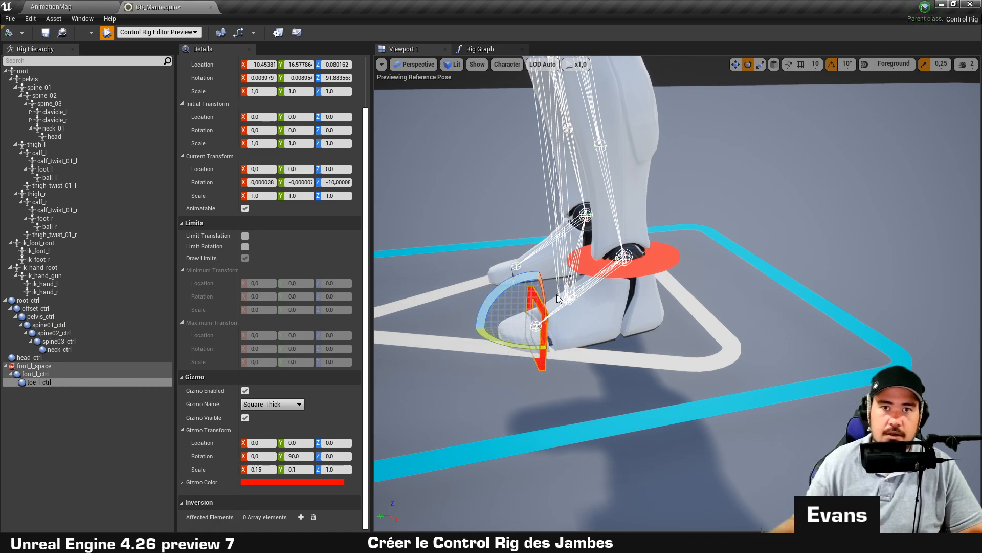
pyautogui.click(9, 37)
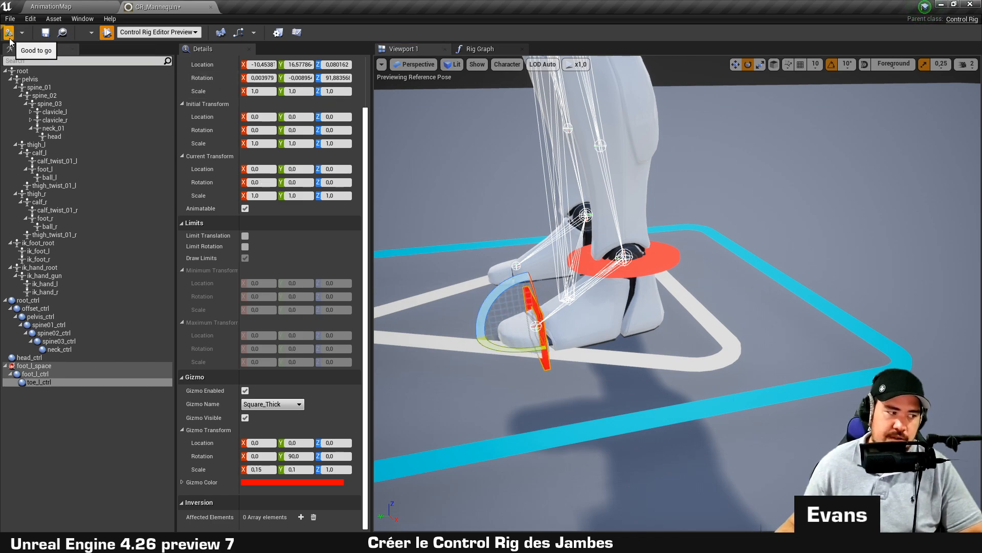
# Add a new control under foot_l_ctrl and name it knee_l_ctrl.
pyautogui.click(51, 446)
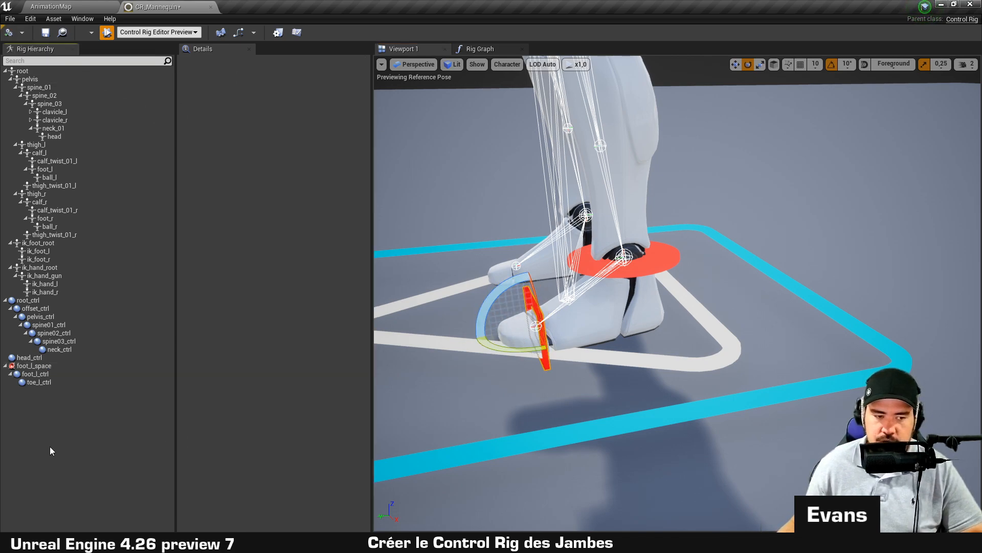
pyautogui.click(56, 375)
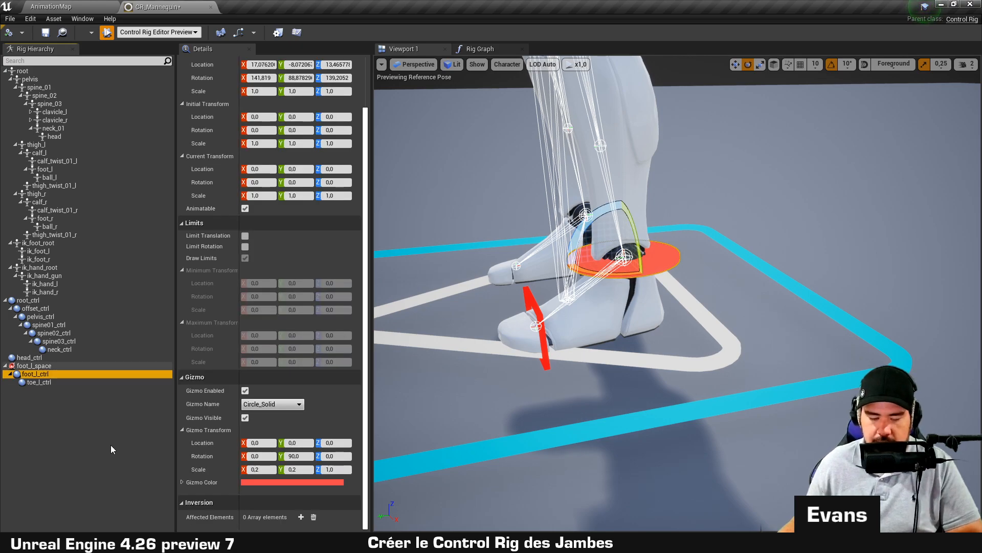
pyautogui.hotkey('ctrl', 'n')
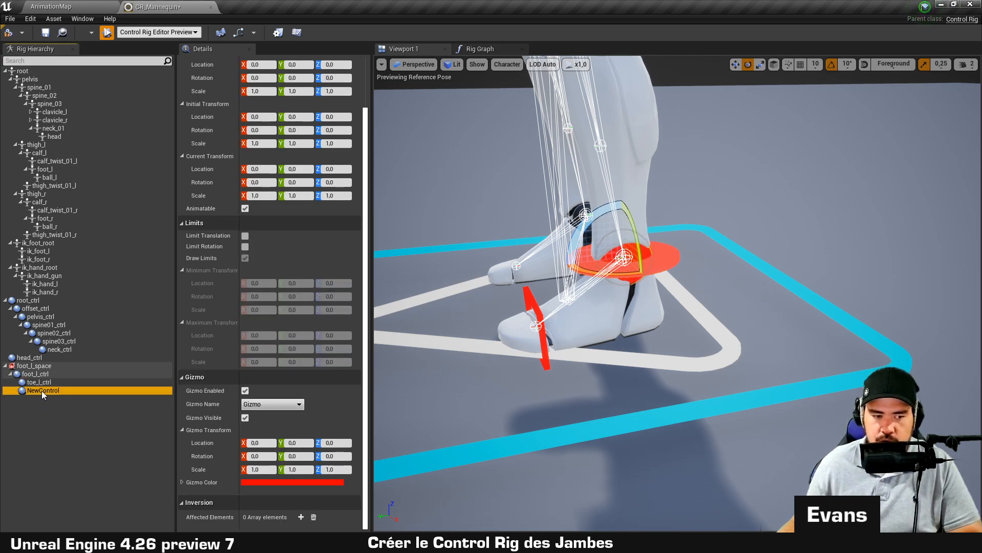
pyautogui.click(41, 391)
pyautogui.write('knee_l_')
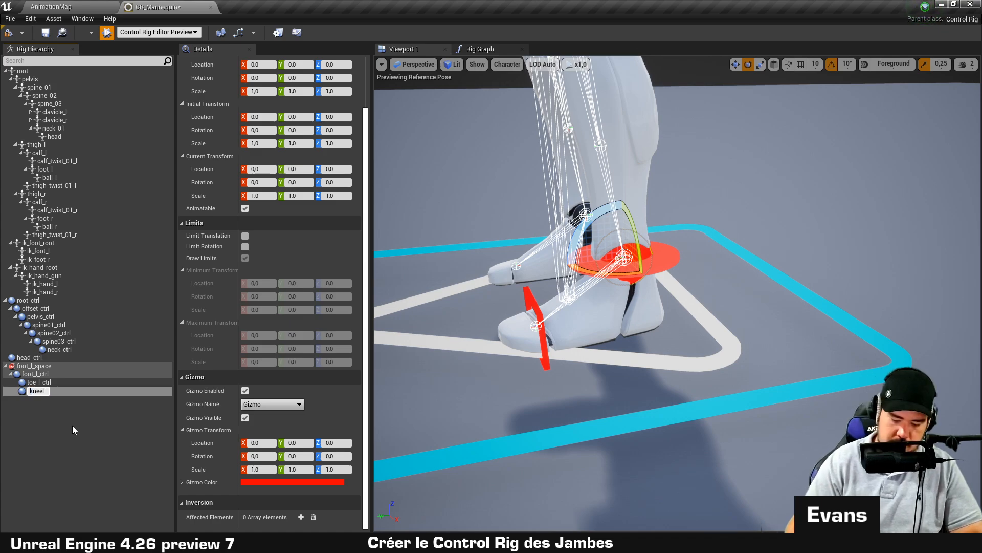
pyautogui.write('ctrl')
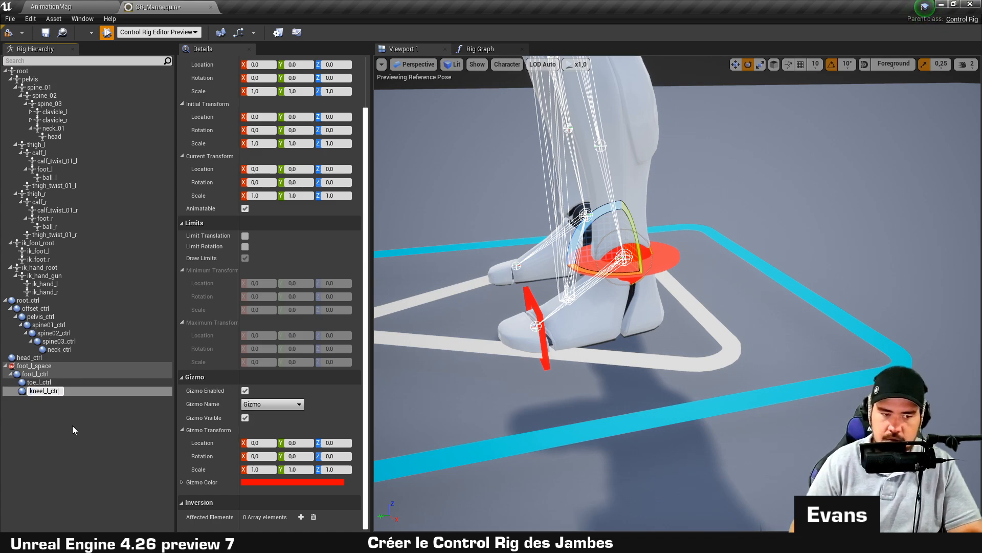
pyautogui.press('Return')
# Move knee_l_ctrl up and forward to in front of the left knee, at about 37,7 on X and 46,1 on Y.
pyautogui.scroll(-3, 524, 278)
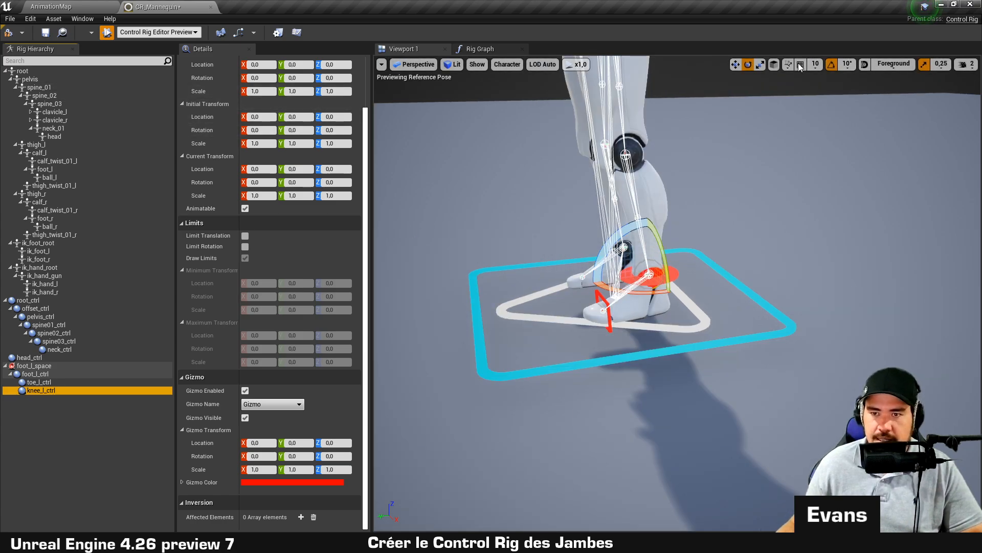
pyautogui.click(736, 64)
pyautogui.moveTo(722, 246); pyautogui.dragTo(712, 239, button='right')
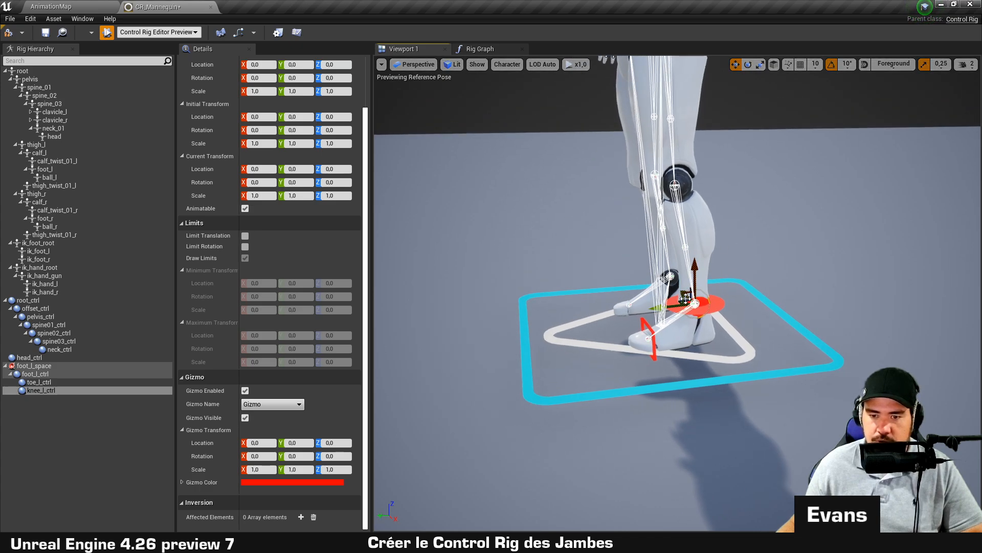
pyautogui.moveTo(590, 280); pyautogui.dragTo(640, 286, button='right')
pyautogui.moveTo(521, 303); pyautogui.dragTo(387, 157)
pyautogui.moveTo(387, 157); pyautogui.dragTo(376, 151, button='right')
pyautogui.moveTo(631, 236); pyautogui.dragTo(594, 223, button='right')
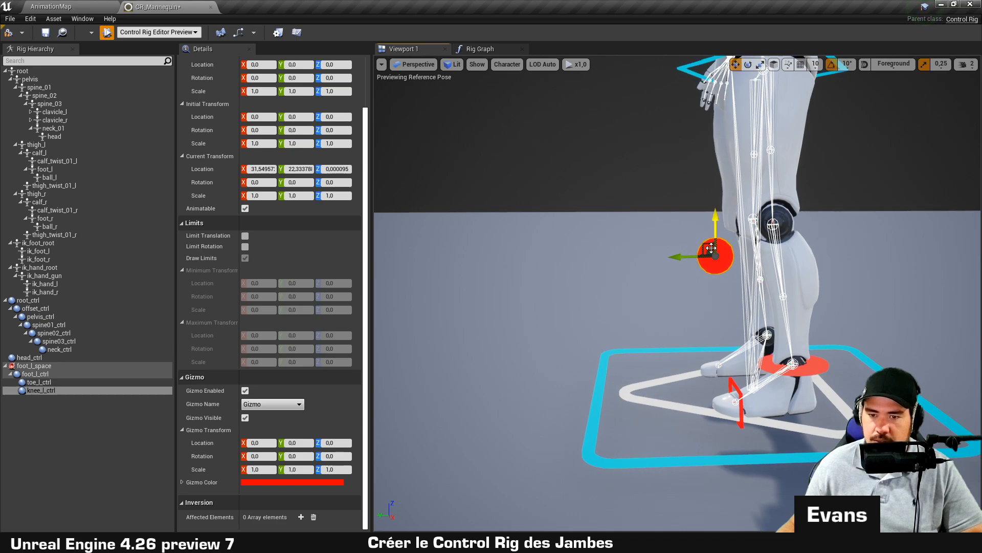
pyautogui.moveTo(704, 242); pyautogui.dragTo(616, 223)
# Give knee_l_ctrl the Diamond_Solid gizmo.
pyautogui.click(281, 406)
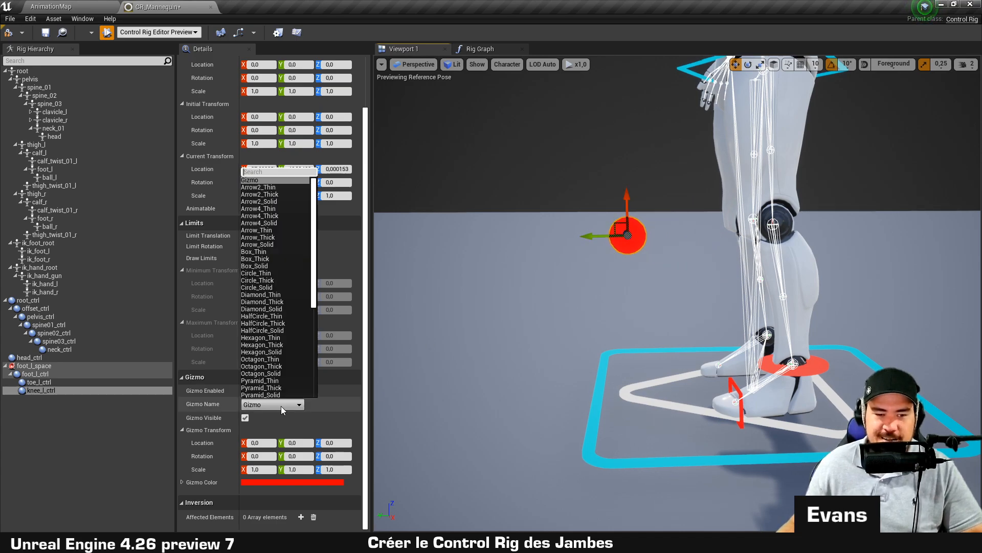
pyautogui.scroll(-4, 284, 224)
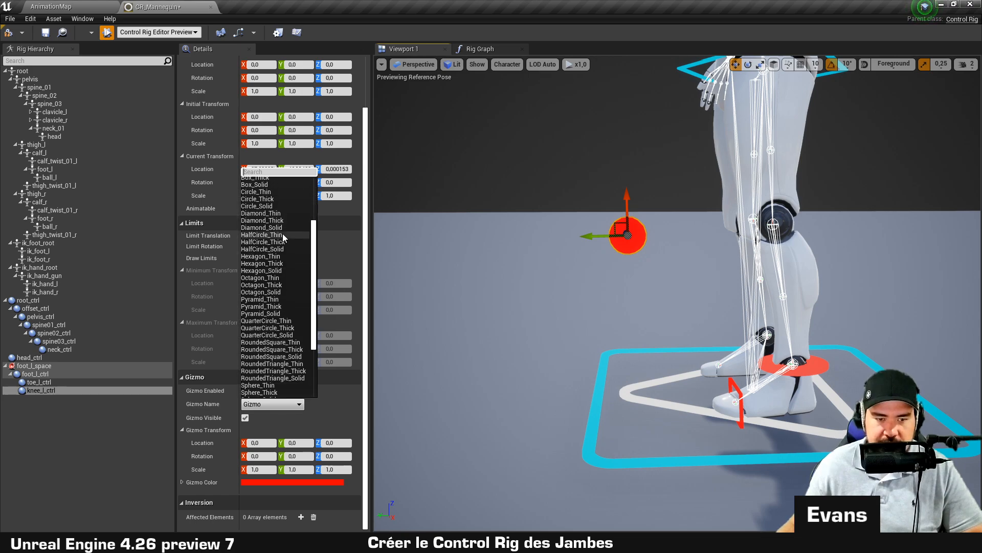
pyautogui.scroll(4, 282, 233)
pyautogui.click(281, 313)
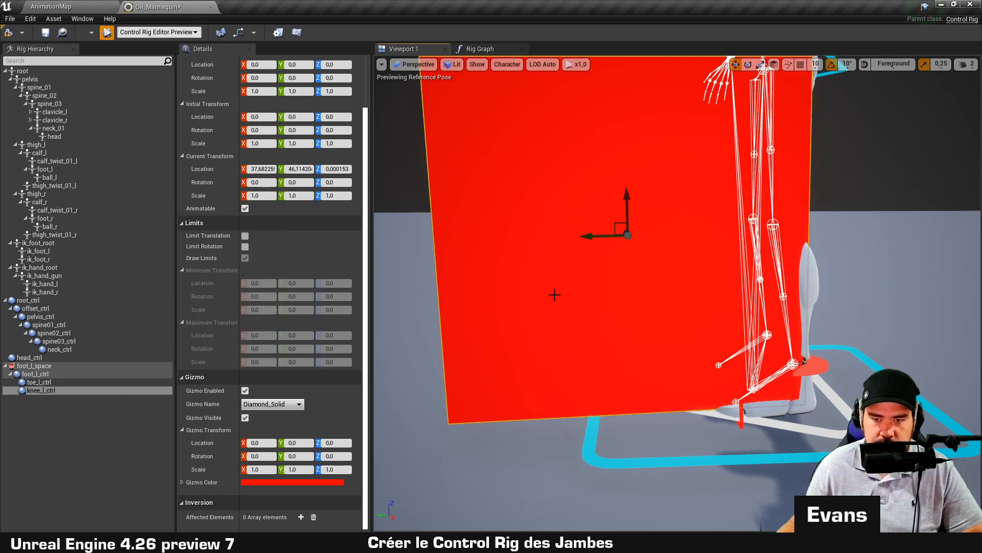
# Set the knee_l_ctrl gizmo's scale to 0,1 on X, Y and Z.
pyautogui.scroll(-6, 595, 257)
pyautogui.keyDown('alt'); pyautogui.moveTo(595, 256); pyautogui.dragTo(768, 240); pyautogui.keyUp('alt')
pyautogui.click(260, 469)
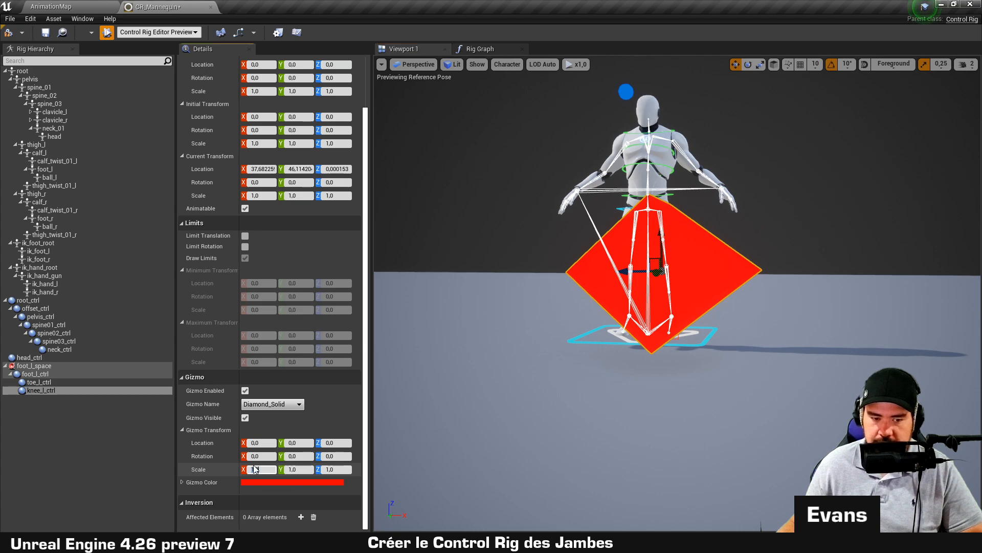
pyautogui.write('0,1')
pyautogui.press('Tab')
pyautogui.write('0,1')
pyautogui.press('Tab')
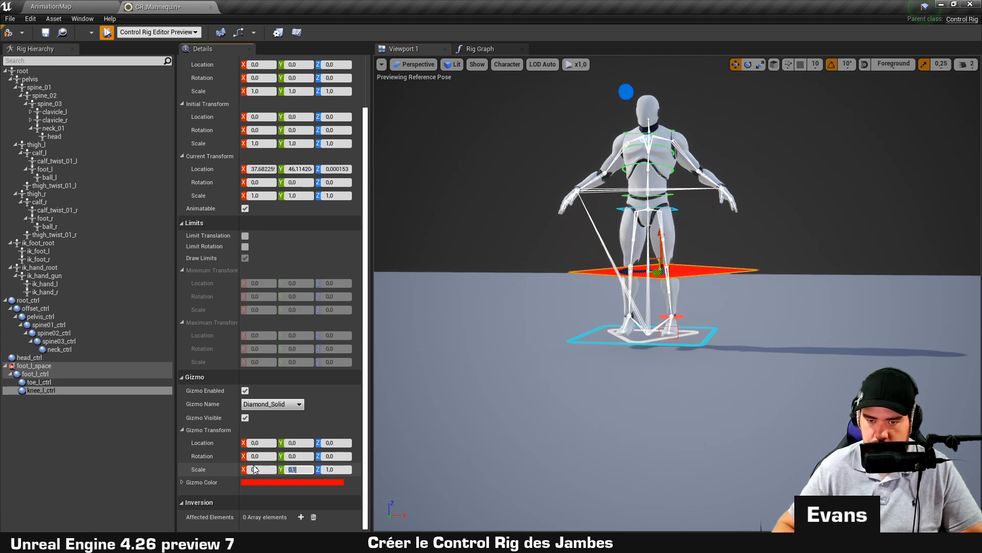
pyautogui.write('0,1')
pyautogui.press('Return')
# Move knee_l_ctrl closer to the left knee, to about 37,2 on Y.
pyautogui.keyDown('alt'); pyautogui.moveTo(737, 328); pyautogui.dragTo(660, 345); pyautogui.keyUp('alt')
pyautogui.scroll(4, 681, 338)
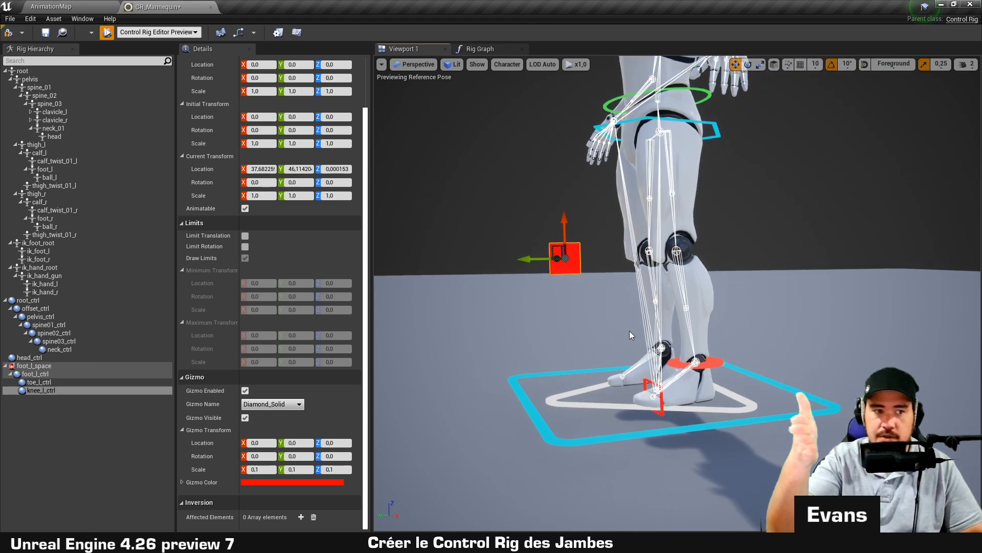
pyautogui.moveTo(531, 259); pyautogui.dragTo(559, 259)
# Change the gizmo color of knee_l_ctrl and toe_l_ctrl to the saved light red swatch used by the foot control.
pyautogui.click(338, 483)
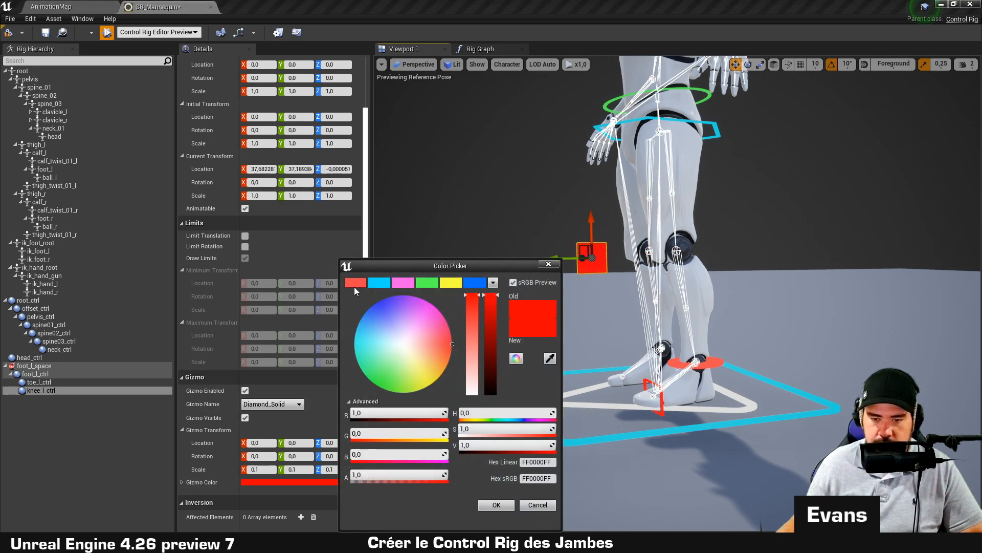
pyautogui.click(354, 287)
pyautogui.click(496, 504)
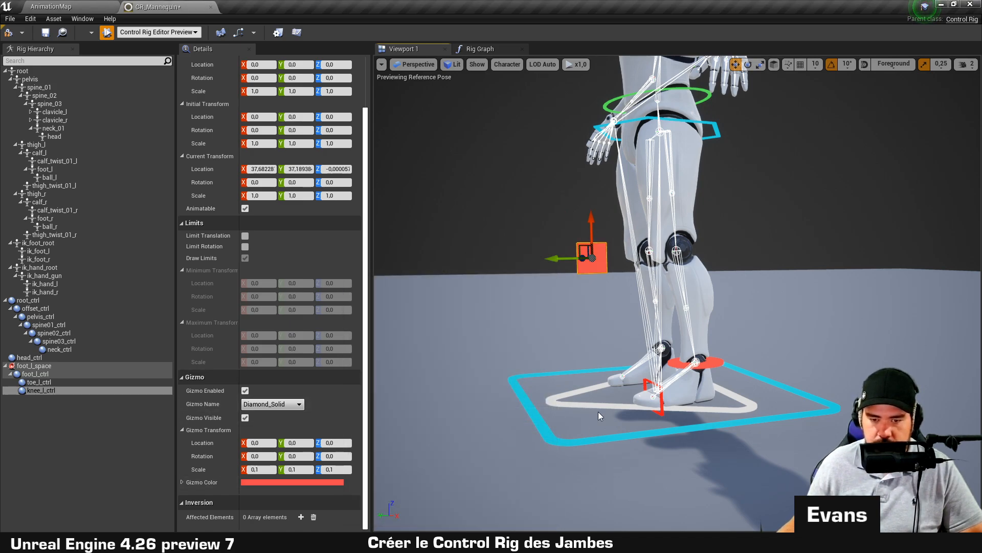
pyautogui.click(662, 411)
pyautogui.click(274, 484)
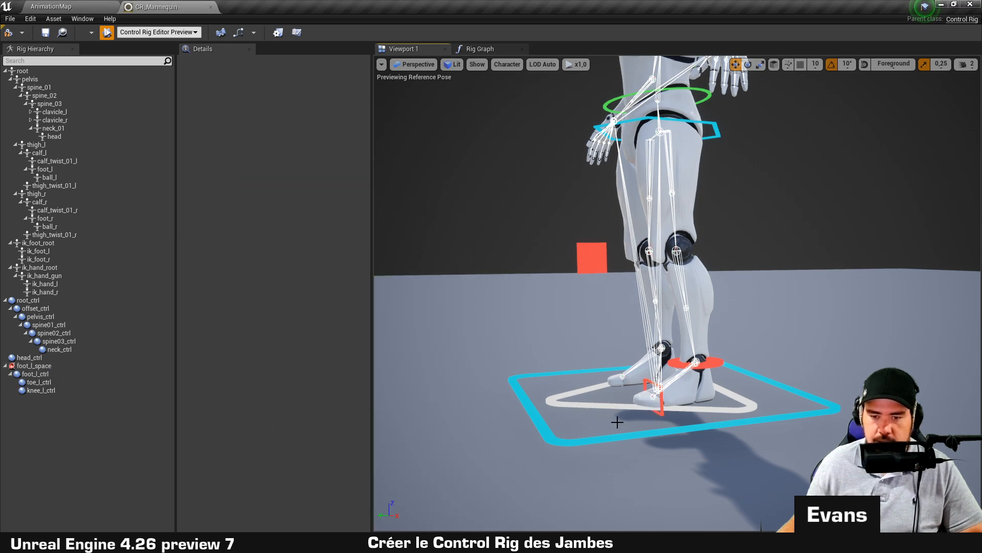
# Select foot_l_space with its foot, toe and knee controls and open the Mirror Hierarchy settings for them.
pyautogui.moveTo(618, 421); pyautogui.dragTo(635, 169, button='right')
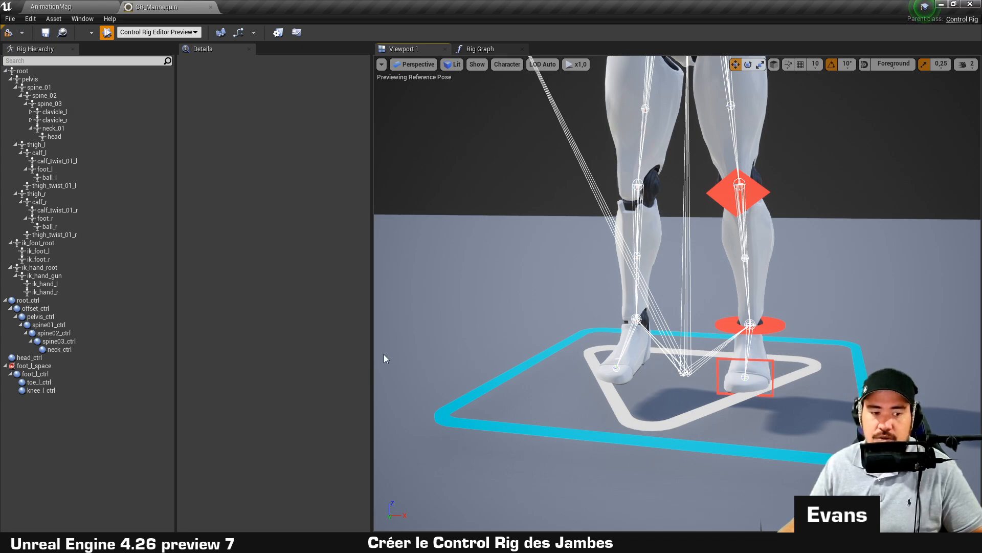
pyautogui.click(33, 365)
pyautogui.keyDown('shift'); pyautogui.click(43, 391); pyautogui.keyUp('shift')
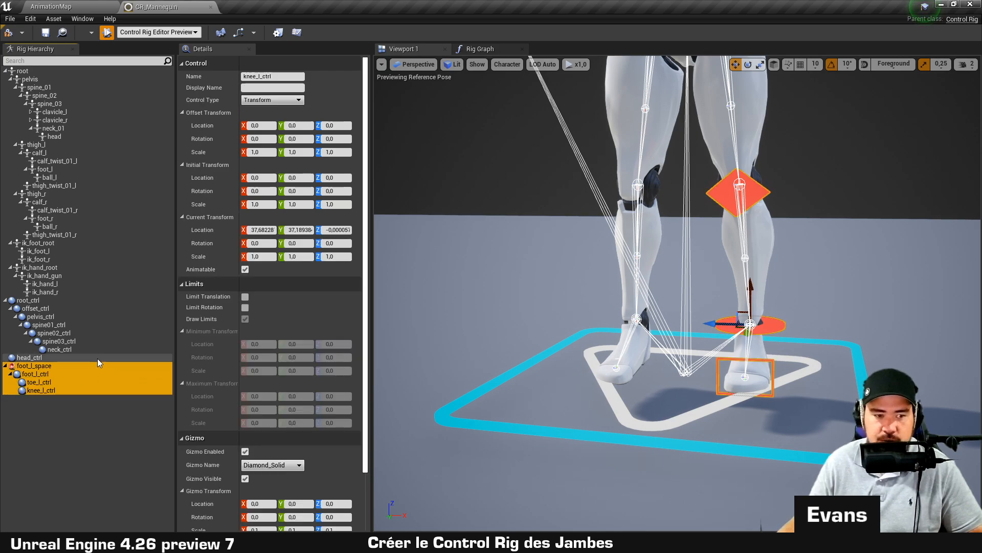
pyautogui.rightClick(56, 366)
pyautogui.click(107, 204)
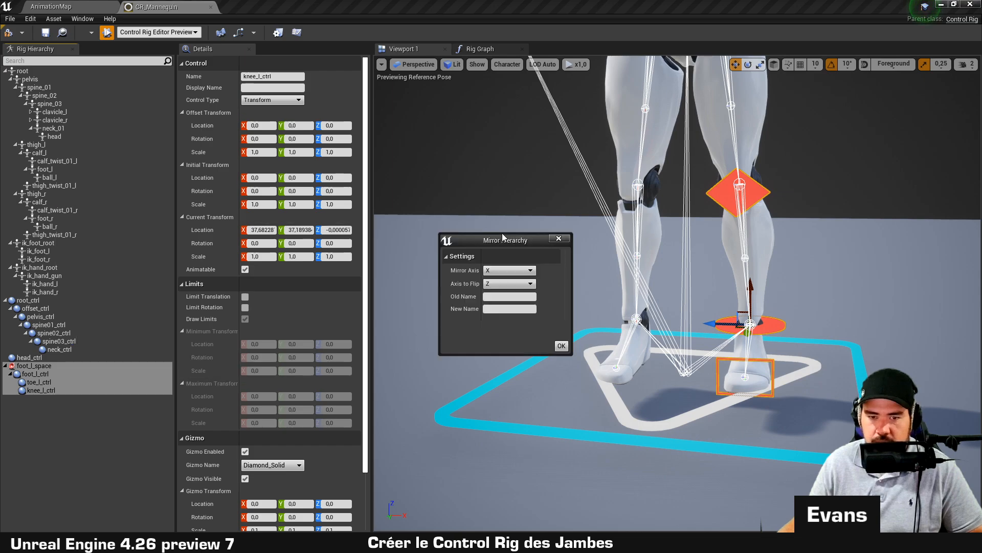
pyautogui.moveTo(497, 241); pyautogui.dragTo(403, 119)
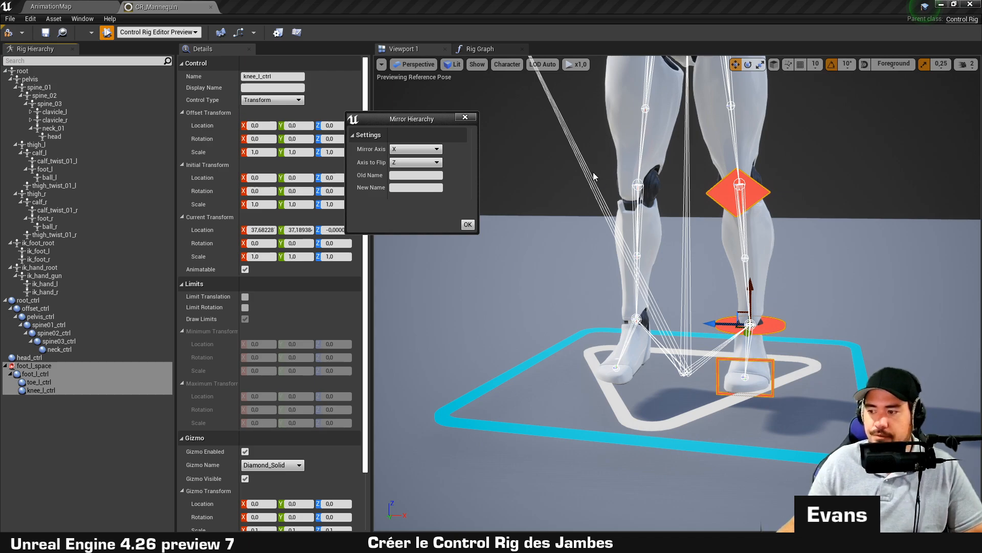
# Mirror the selected left leg elements across X with Axis to Flip set to None, replacing _l_ with _r_ in their names.
pyautogui.click(420, 164)
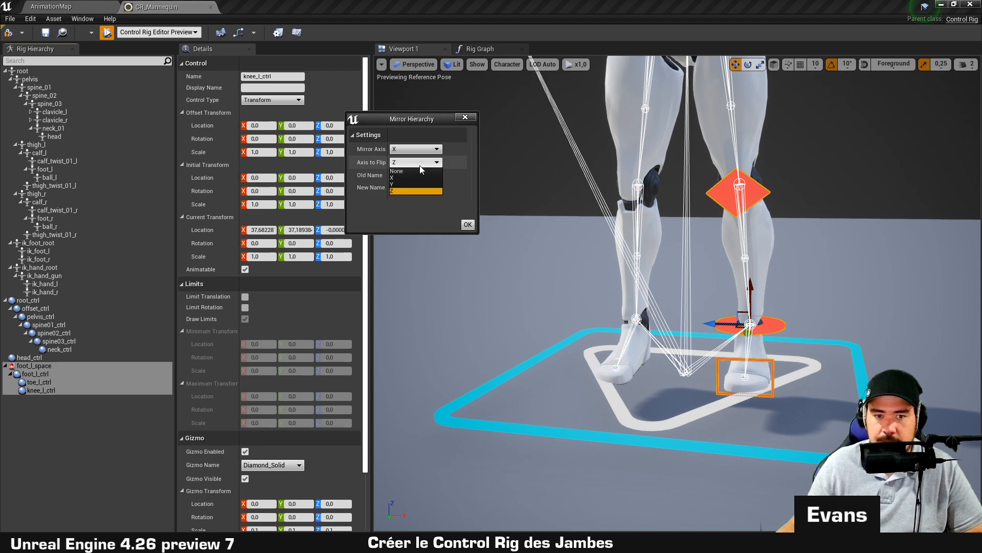
pyautogui.click(413, 174)
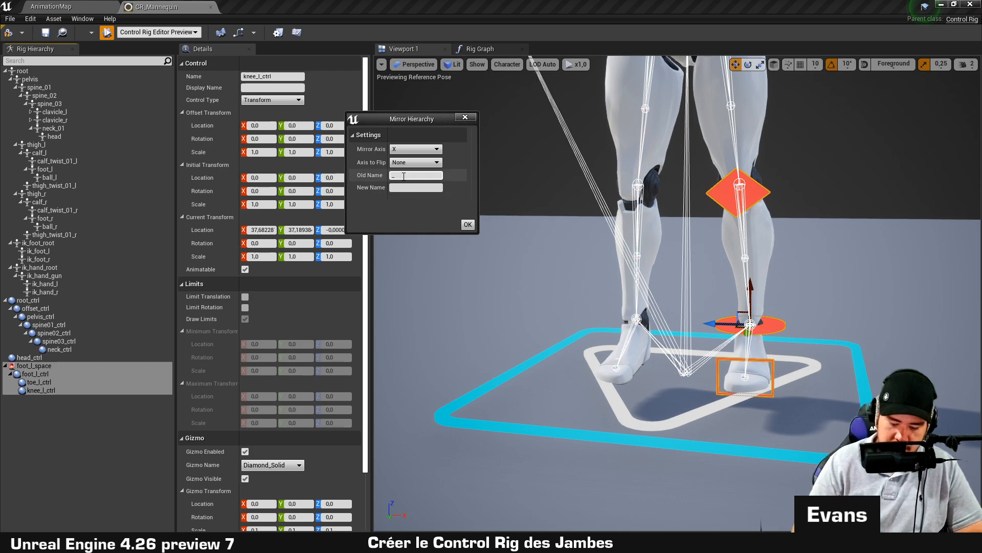
pyautogui.press('Tab')
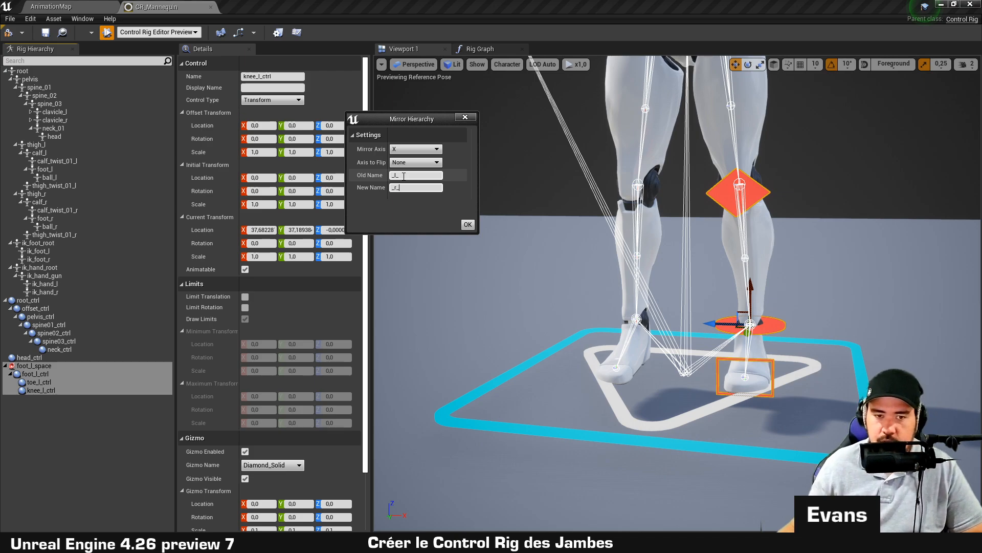
pyautogui.write('_r_')
pyautogui.click(404, 176)
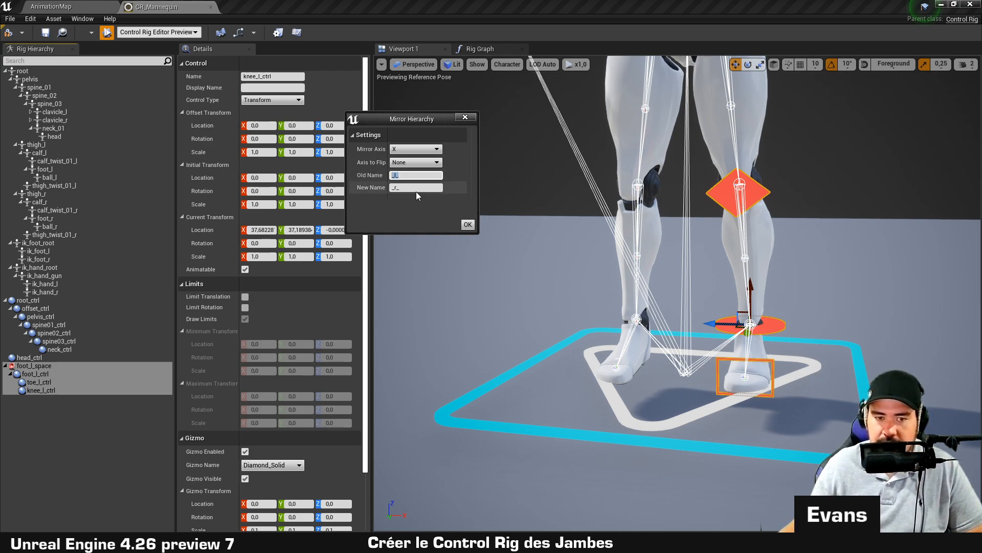
pyautogui.press('Tab')
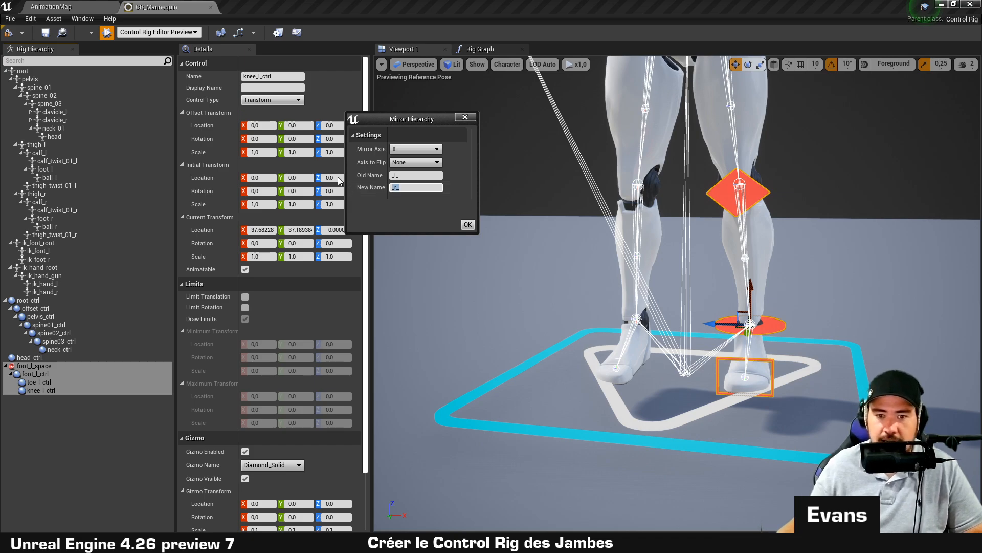
pyautogui.click(468, 224)
# Parent foot_r_ctrl, with its toe and knee controls, to foot_r_space in the rig hierarchy.
pyautogui.scroll(-5, 670, 320)
pyautogui.keyDown('alt'); pyautogui.moveTo(637, 312); pyautogui.dragTo(339, 407); pyautogui.keyUp('alt')
pyautogui.click(51, 398)
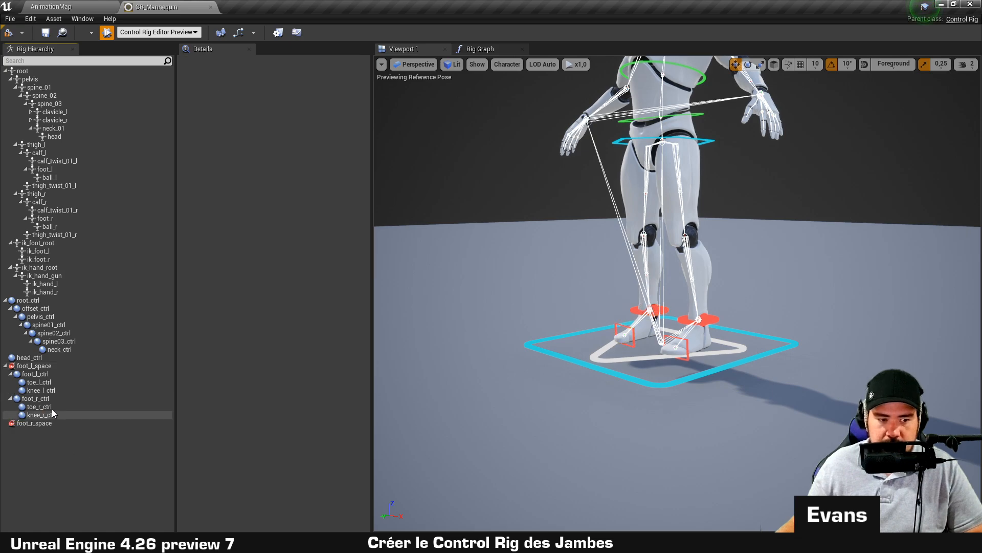
pyautogui.moveTo(41, 398); pyautogui.dragTo(37, 423)
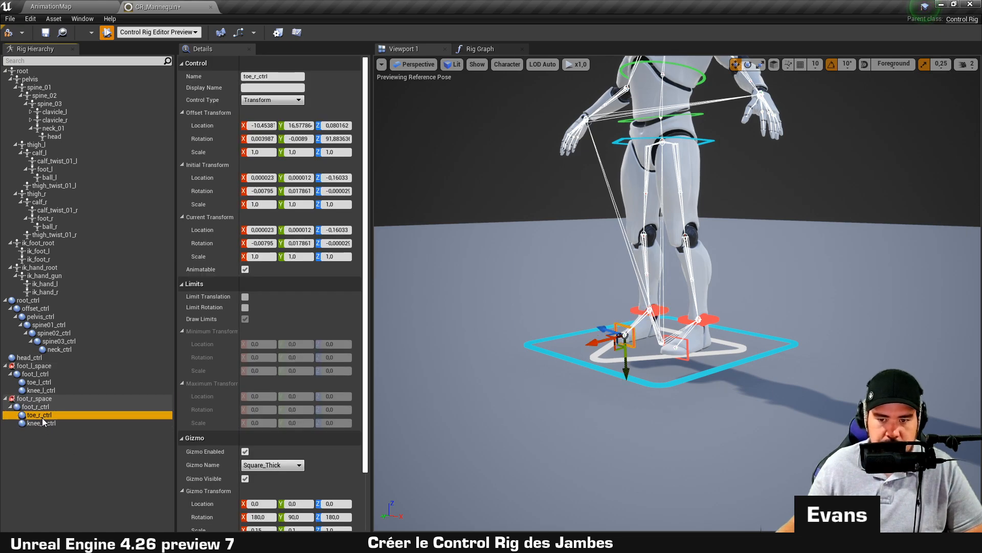
# Move knee_r_ctrl in front of the right knee, to about 41,8 on X and 37,1 on Y, and set its initial transform from current.
pyautogui.click(43, 424)
pyautogui.moveTo(625, 312); pyautogui.dragTo(595, 230)
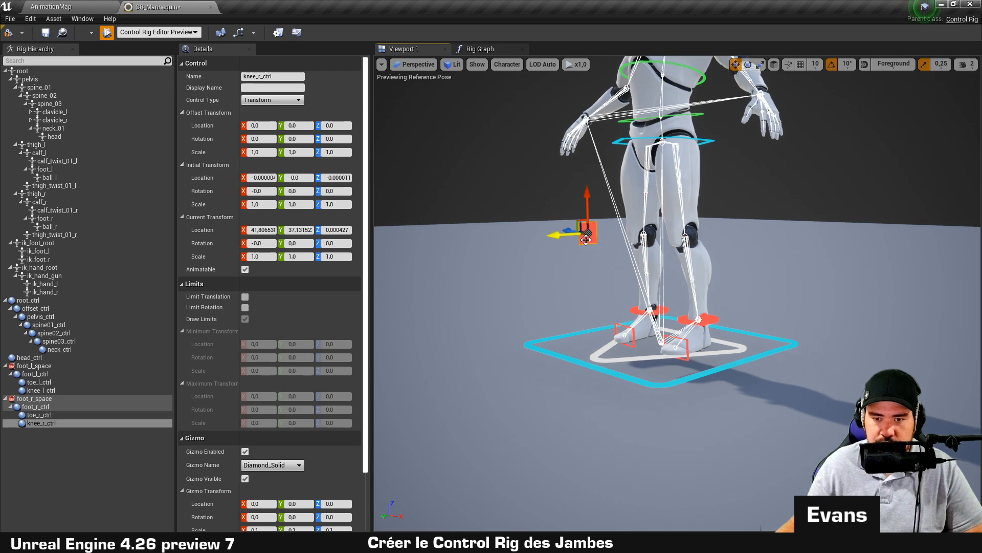
pyautogui.rightClick(588, 238)
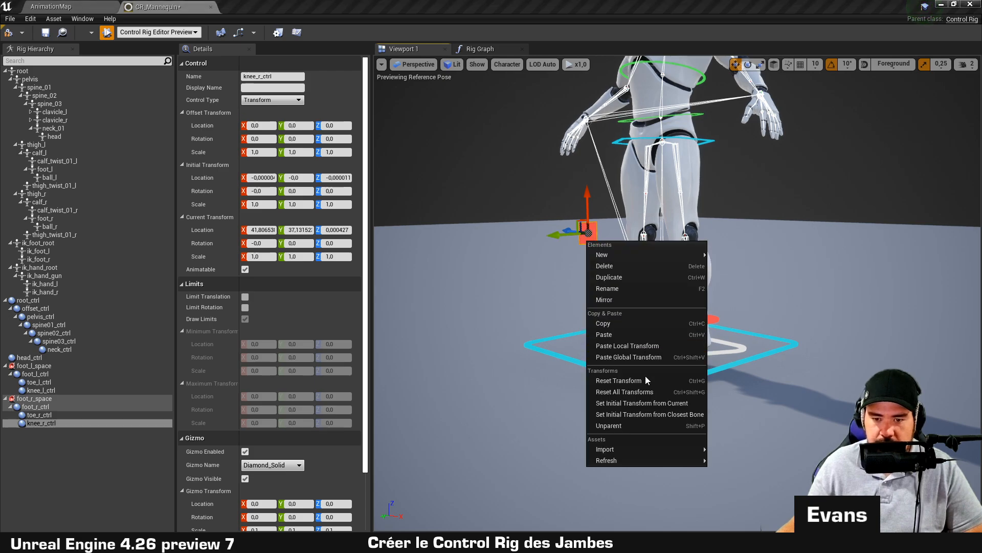
pyautogui.click(650, 402)
# Move knee_l_ctrl in front of the left knee, to about 40,7 on X and 36,1 on Y, and set its initial transform from current.
pyautogui.click(59, 391)
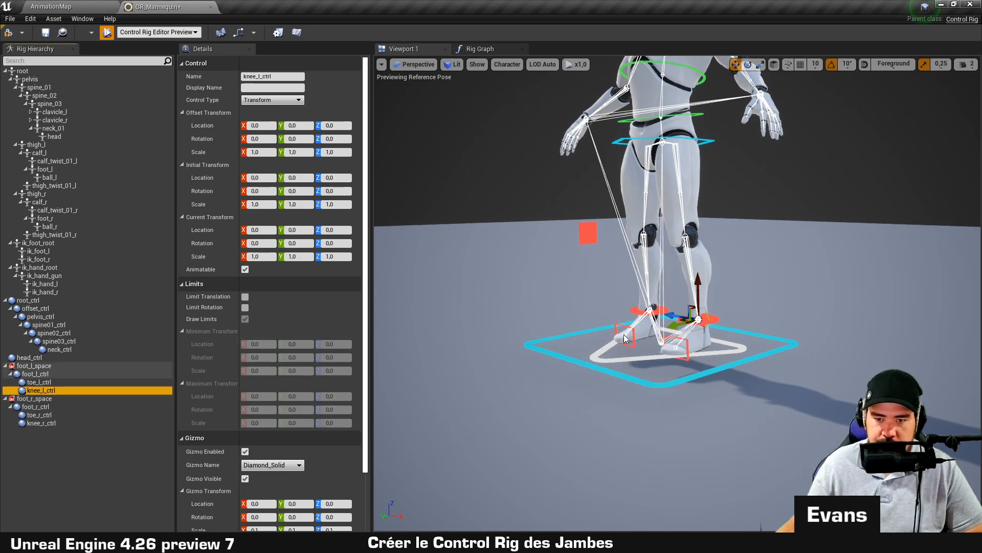
pyautogui.moveTo(684, 332); pyautogui.dragTo(629, 201)
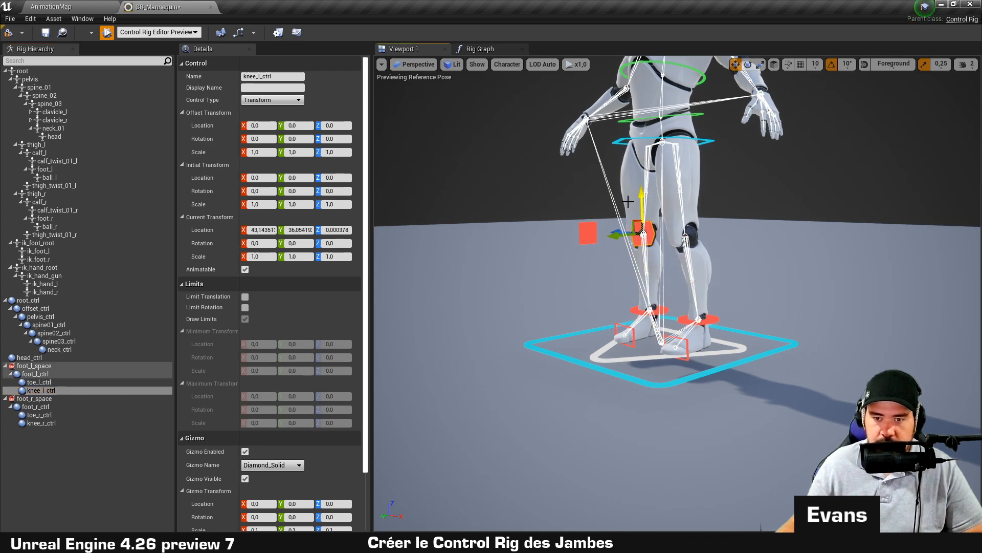
pyautogui.moveTo(629, 201); pyautogui.dragTo(705, 203, button='right')
pyautogui.moveTo(601, 180); pyautogui.dragTo(601, 190)
pyautogui.rightClick(622, 224)
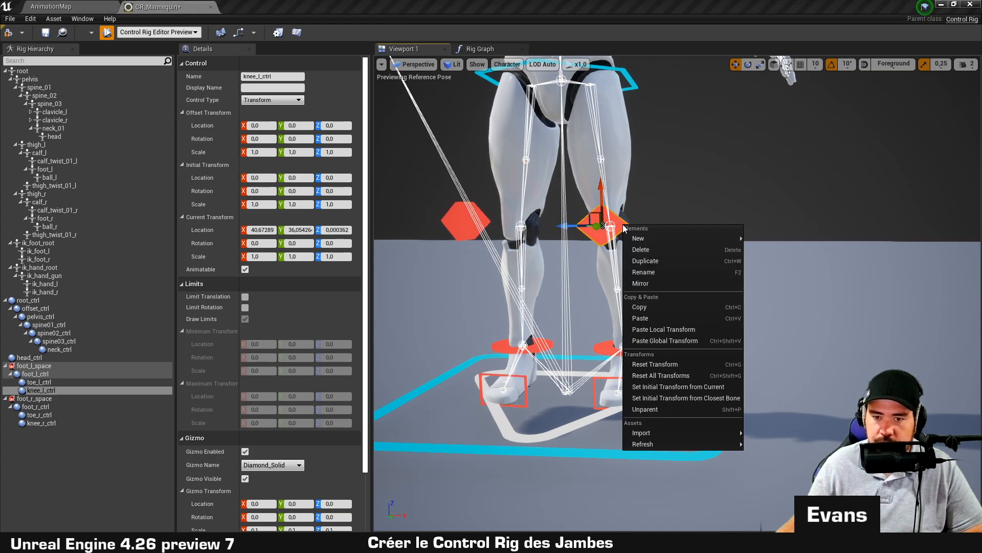
pyautogui.click(708, 388)
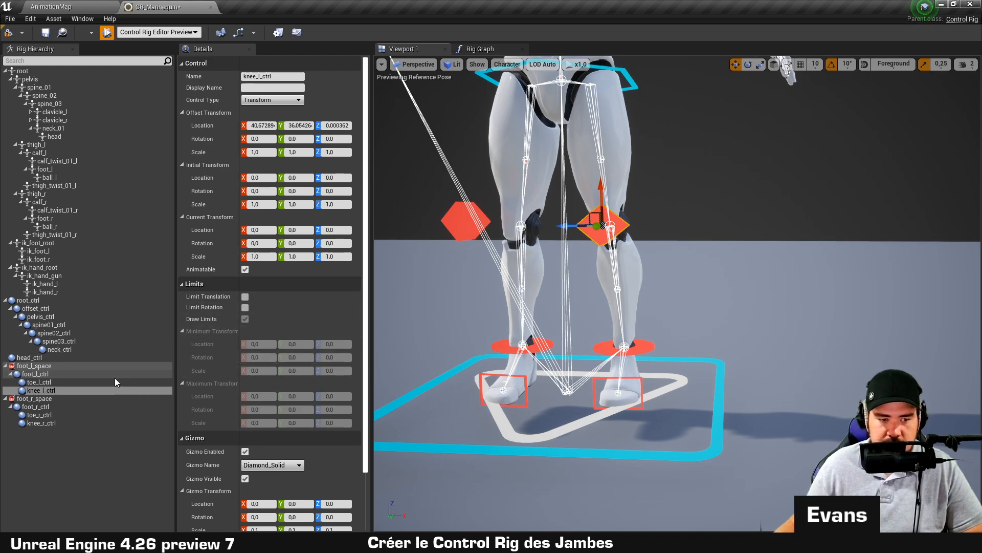
# Copy the foot_r bone's transform and paste it onto foot_r_ctrl so the control matches the right foot bone.
pyautogui.click(42, 422)
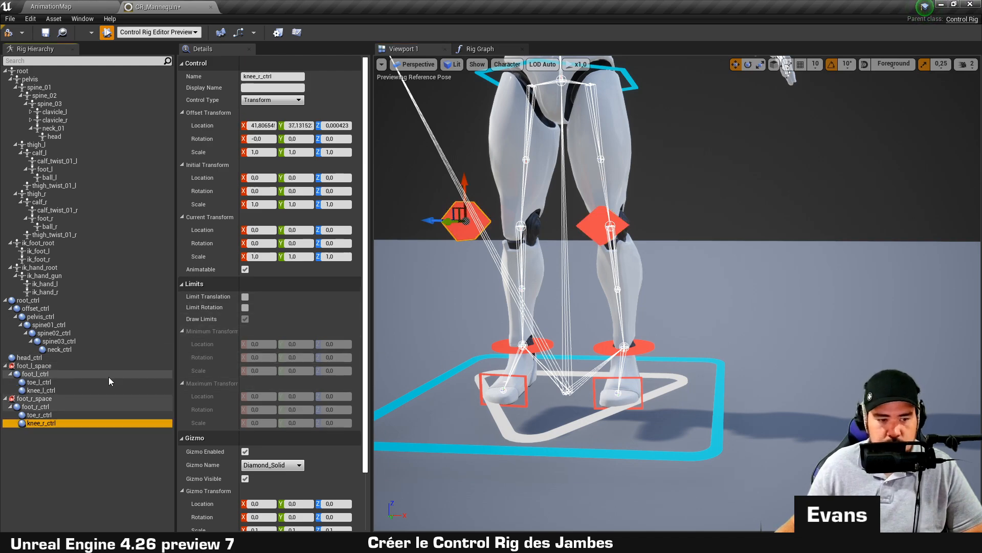
pyautogui.click(54, 407)
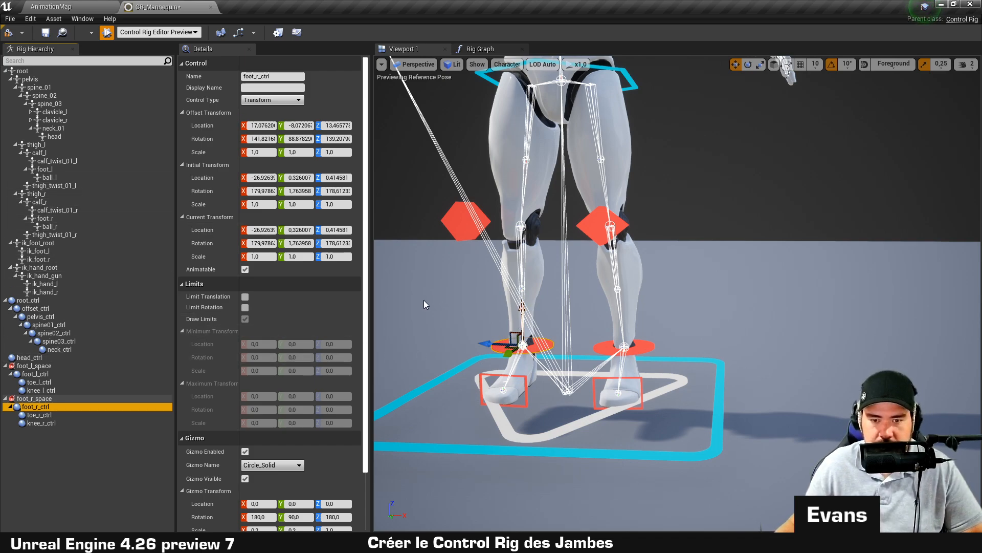
pyautogui.keyDown('alt'); pyautogui.moveTo(424, 305); pyautogui.dragTo(581, 332); pyautogui.keyUp('alt')
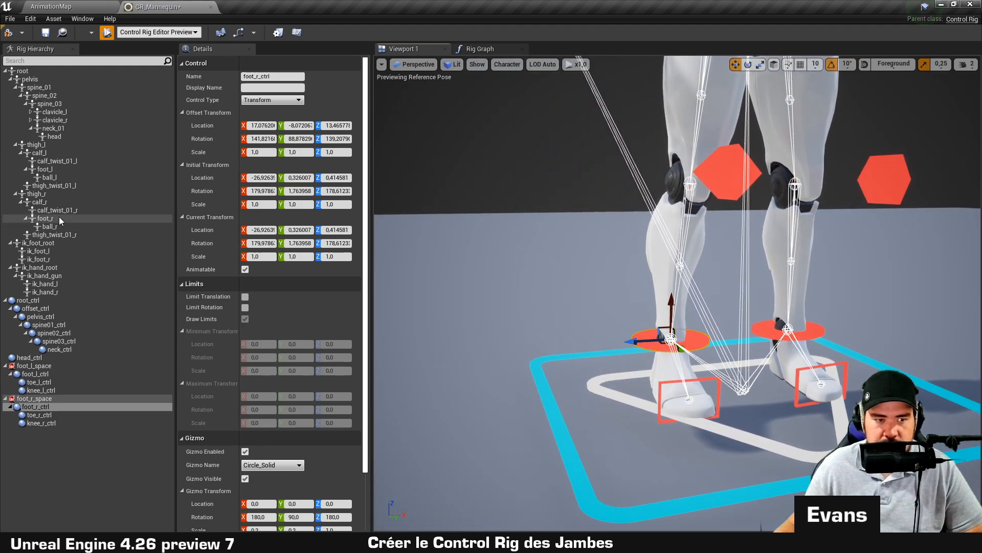
pyautogui.click(56, 219)
pyautogui.rightClick(55, 219)
pyautogui.click(133, 300)
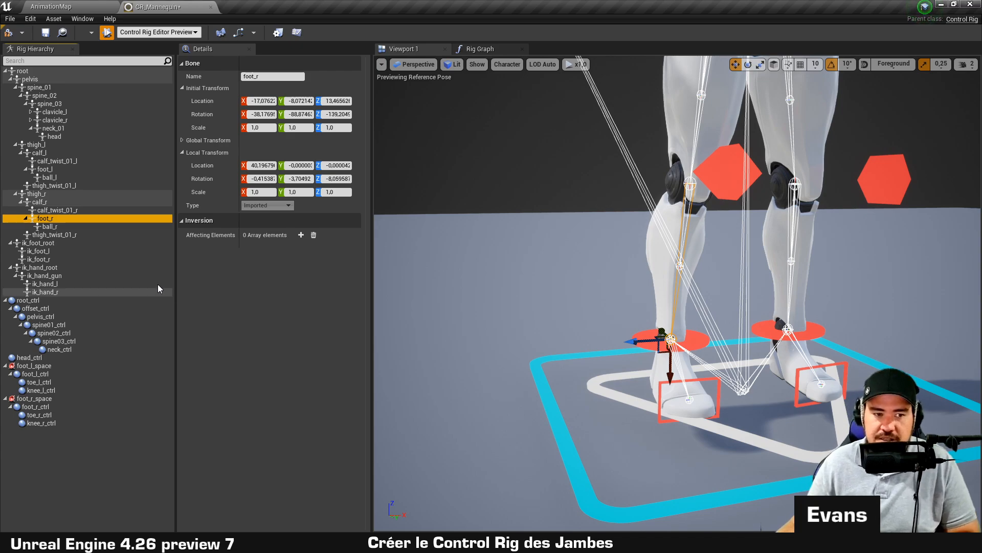
pyautogui.click(109, 234)
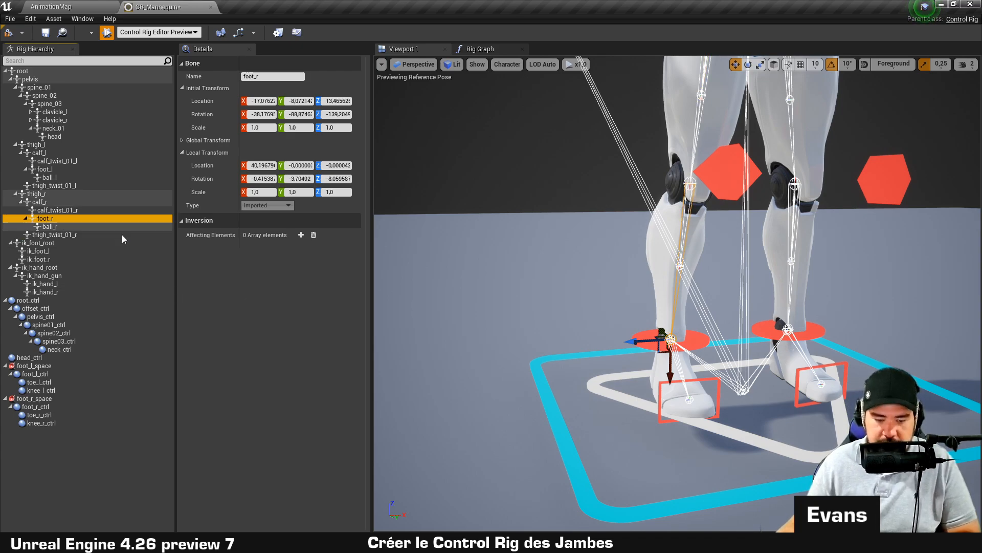
pyautogui.click(44, 407)
pyautogui.rightClick(45, 408)
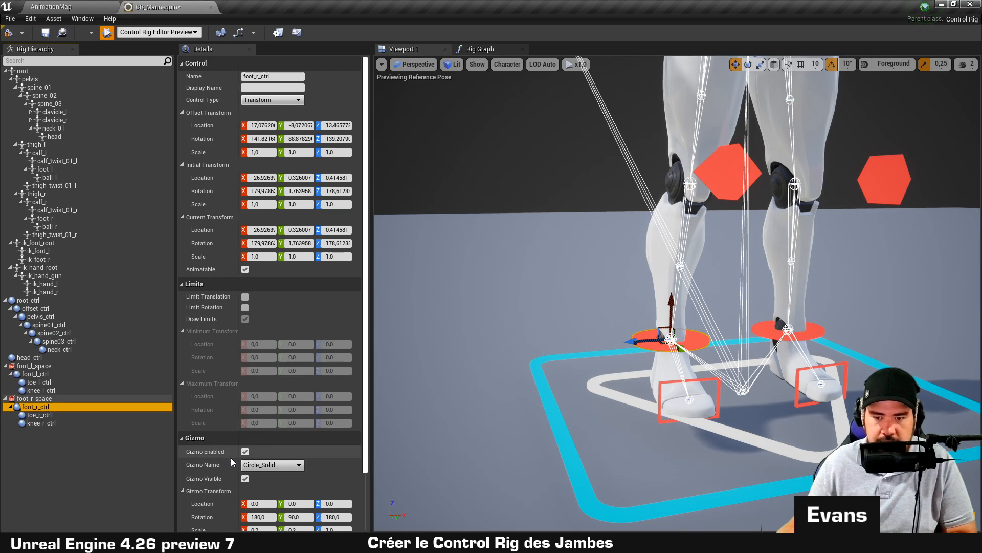
pyautogui.click(231, 453)
pyautogui.keyDown('alt'); pyautogui.moveTo(500, 266); pyautogui.dragTo(684, 280); pyautogui.keyUp('alt')
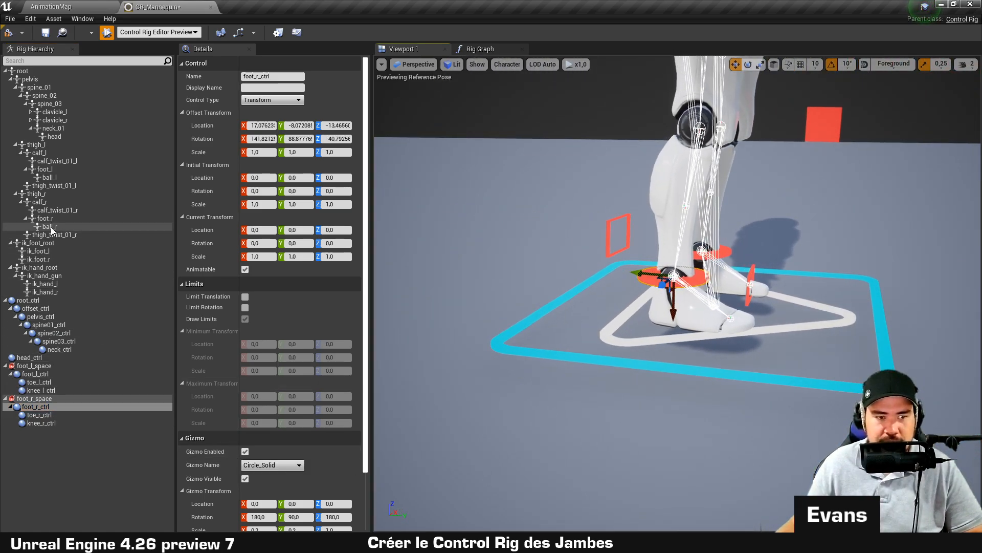
# Copy the ball_r bone's transform and paste it onto toe_r_ctrl.
pyautogui.click(50, 227)
pyautogui.click(43, 423)
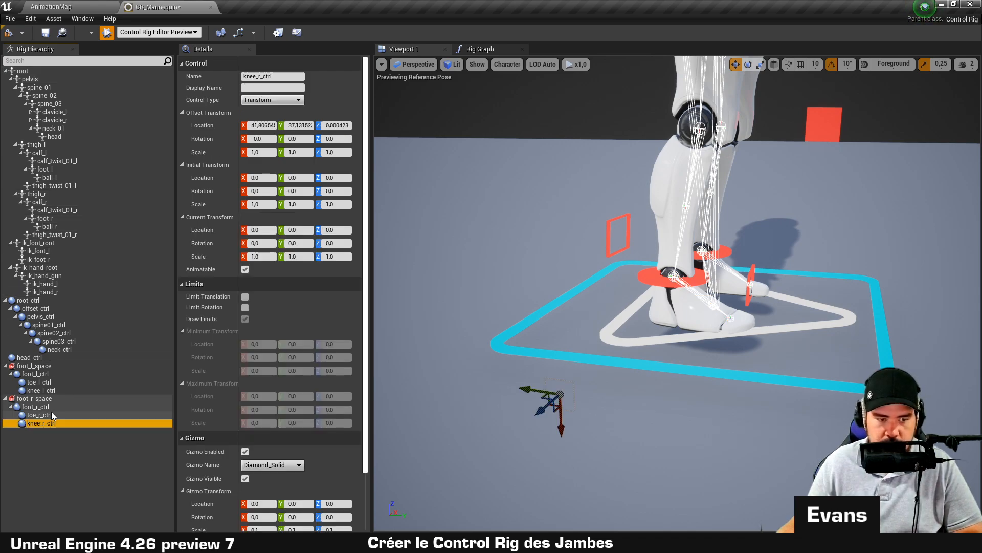
pyautogui.click(49, 415)
pyautogui.hotkey('ctrl', 'alt', 'v')
# Move knee_r_ctrl back in front of the right knee, to about -80,7 on X and -74,3 on Y, and save the rig.
pyautogui.click(54, 423)
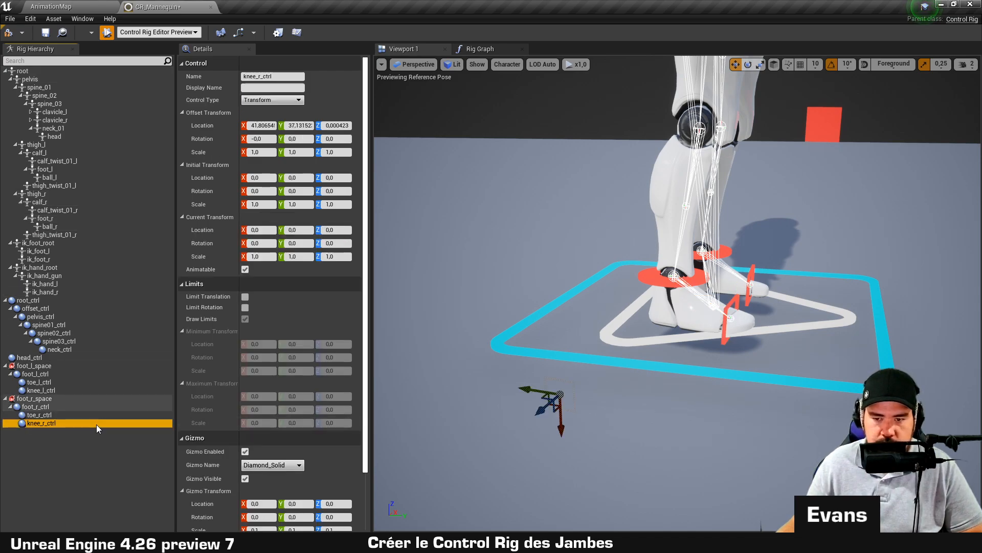
pyautogui.moveTo(560, 425); pyautogui.dragTo(596, 191)
pyautogui.moveTo(595, 190); pyautogui.dragTo(595, 175)
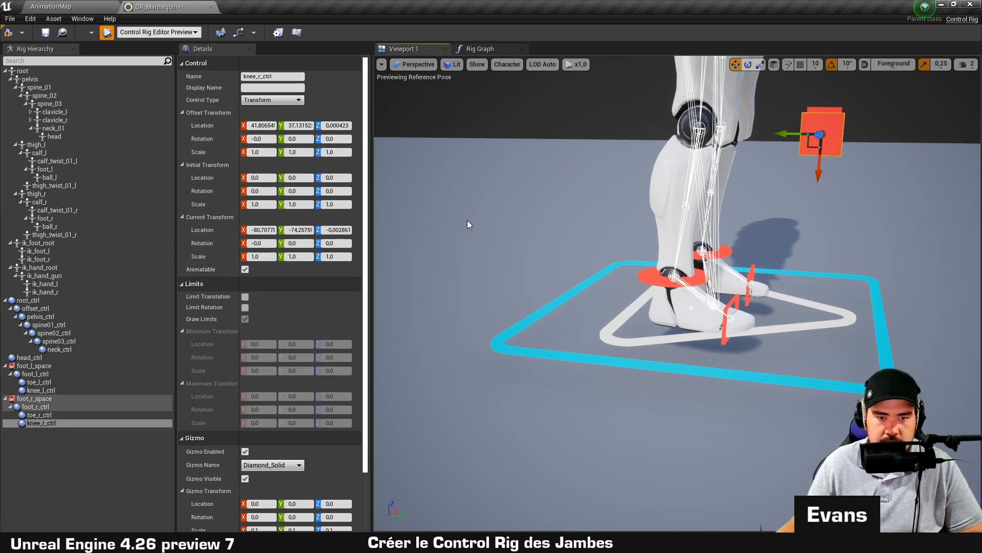
pyautogui.hotkey('ctrl', 's')
pyautogui.click(476, 202)
pyautogui.keyDown('alt'); pyautogui.moveTo(476, 202); pyautogui.dragTo(389, 202); pyautogui.keyUp('alt')
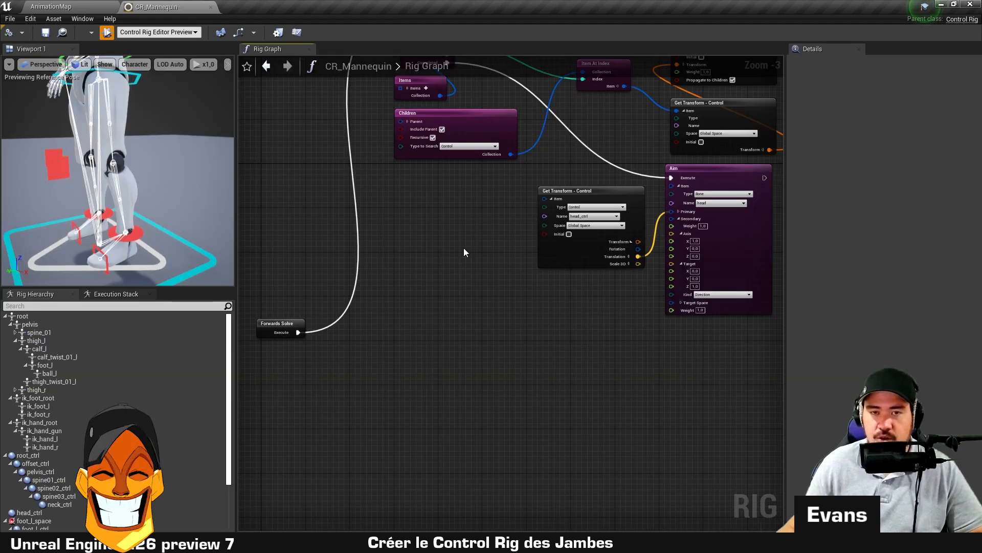
# Add a Sequence node to the rig graph, fed by Forwards Solve's Execute output, and place it beside that node.
pyautogui.scroll(2, 464, 248)
pyautogui.moveTo(513, 429); pyautogui.dragTo(523, 373, button='right')
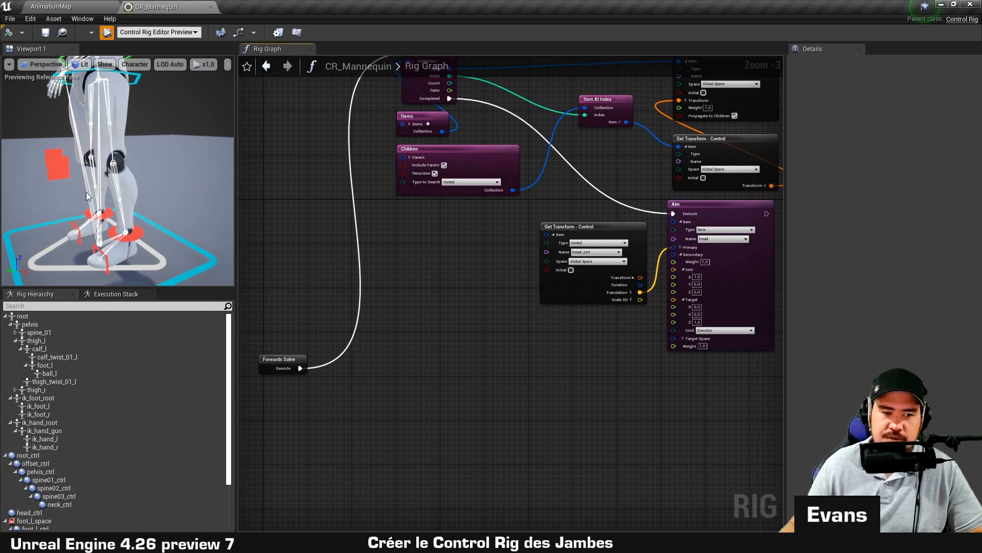
pyautogui.moveTo(430, 350); pyautogui.dragTo(428, 241, button='right')
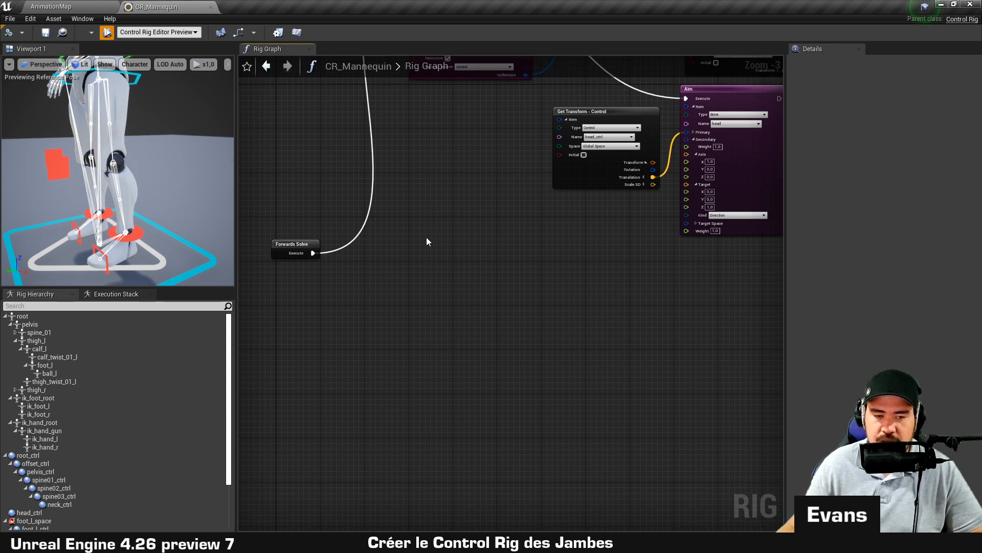
pyautogui.click(287, 287)
pyautogui.moveTo(288, 287); pyautogui.dragTo(293, 264)
pyautogui.moveTo(381, 298); pyautogui.dragTo(393, 413, button='right')
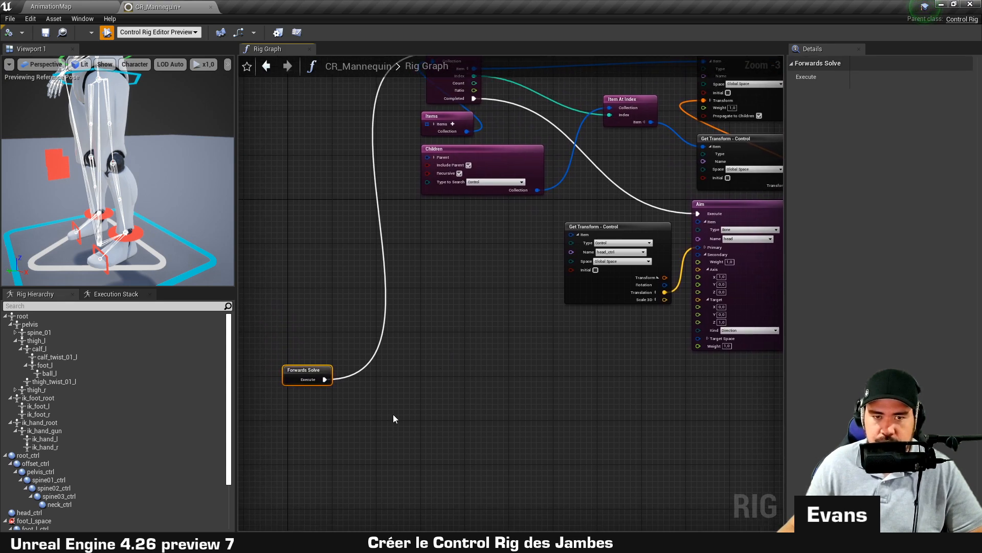
pyautogui.moveTo(448, 353); pyautogui.dragTo(441, 377, button='right')
pyautogui.moveTo(411, 409); pyautogui.dragTo(403, 404, button='right')
pyautogui.moveTo(309, 398); pyautogui.dragTo(374, 398)
pyautogui.write('sequence')
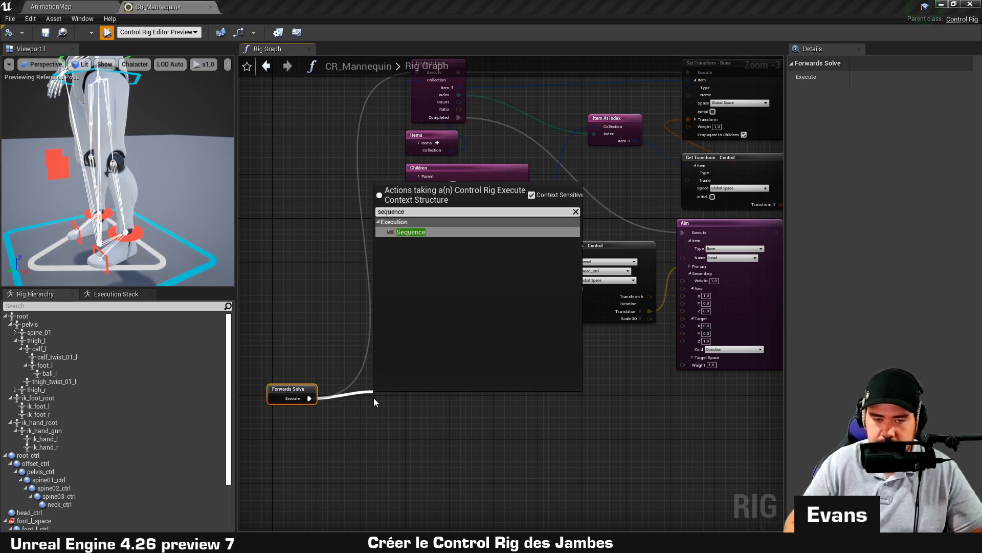
pyautogui.press('Return')
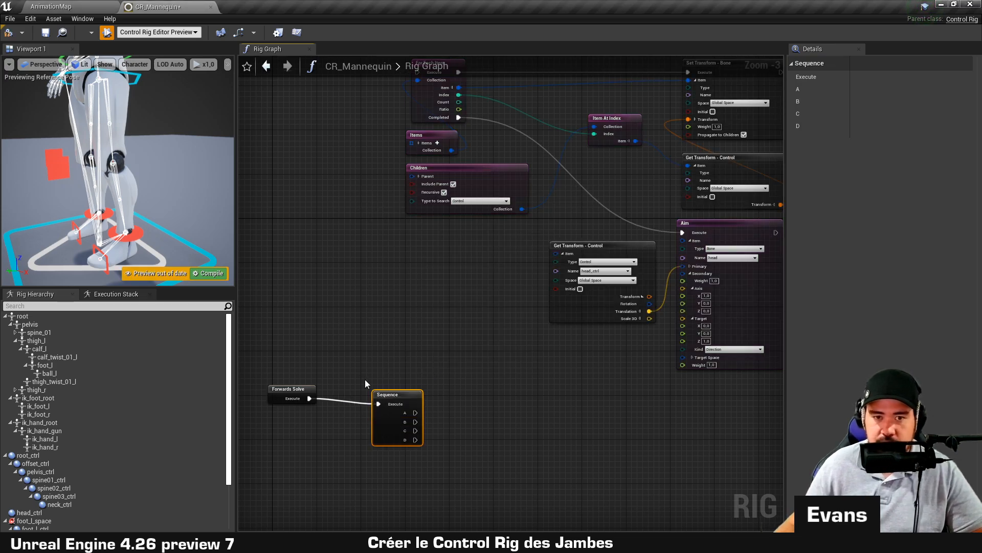
pyautogui.moveTo(390, 393); pyautogui.dragTo(357, 388)
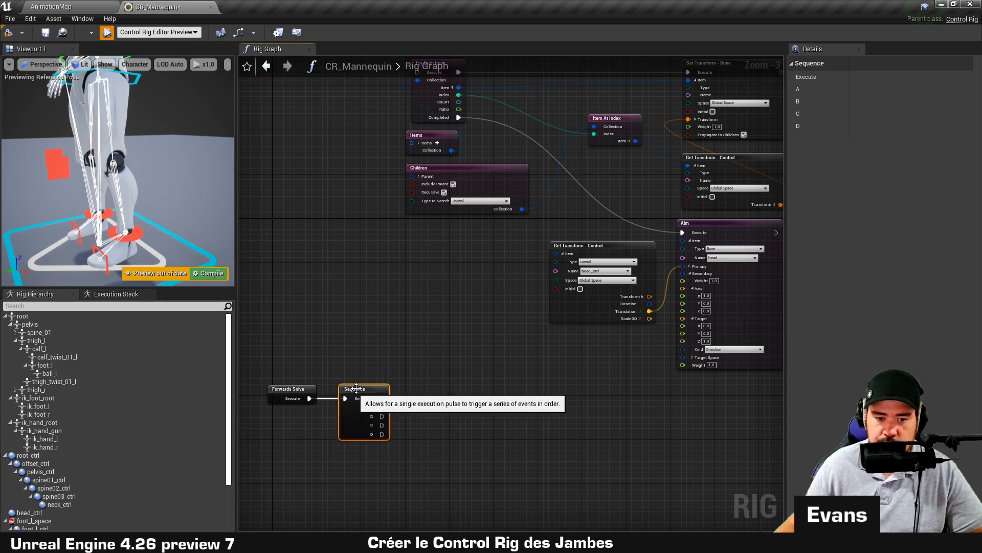
# Connect the Sequence node's A output to the execution input of the existing collection loop node.
pyautogui.moveTo(357, 388); pyautogui.dragTo(385, 449, button='right')
pyautogui.moveTo(378, 466); pyautogui.dragTo(413, 131)
pyautogui.moveTo(495, 399); pyautogui.dragTo(468, 273, button='right')
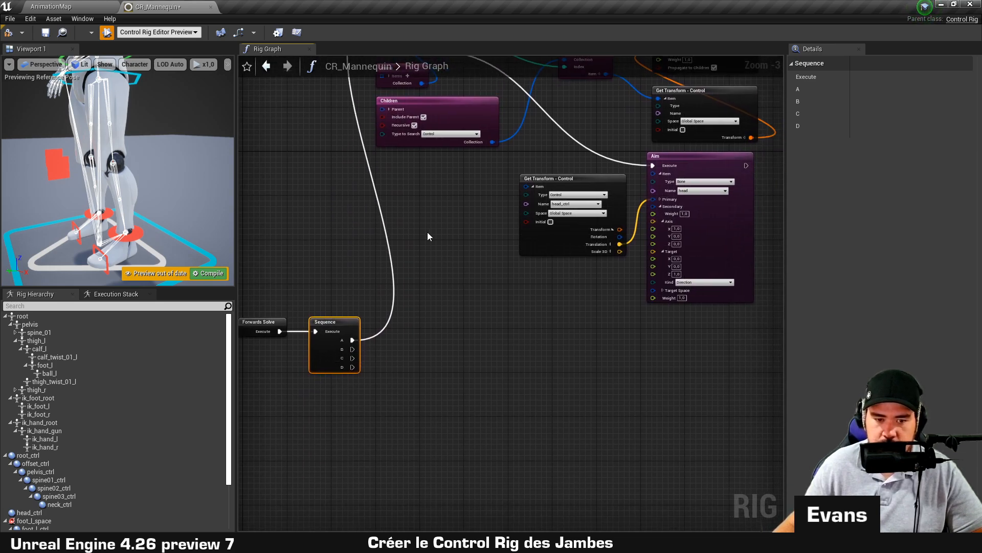
pyautogui.moveTo(498, 436); pyautogui.dragTo(492, 251, button='right')
pyautogui.scroll(1, 492, 251)
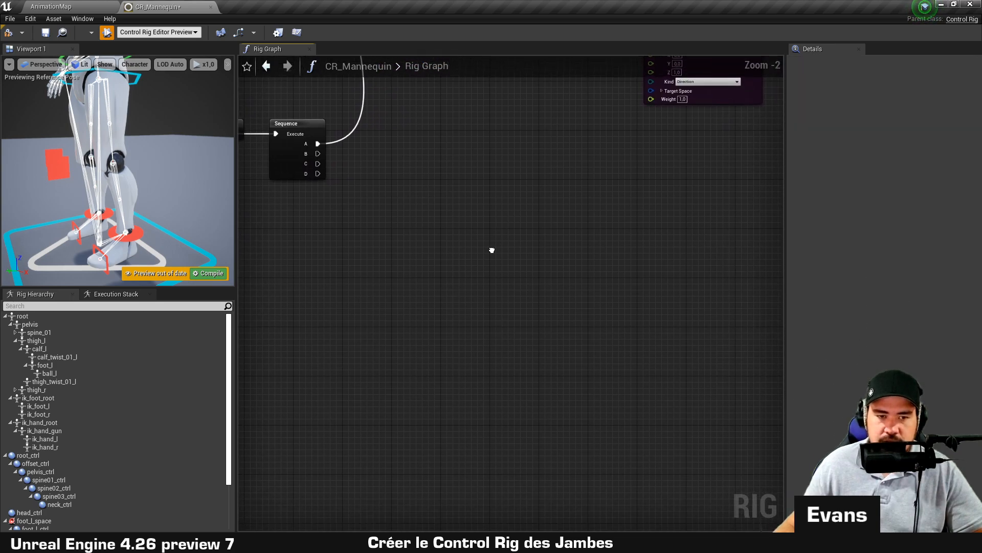
# Test foot_l_ctrl by moving it to about 33,4 on X and 23,5 on Y, and compile the rig.
pyautogui.click(135, 238)
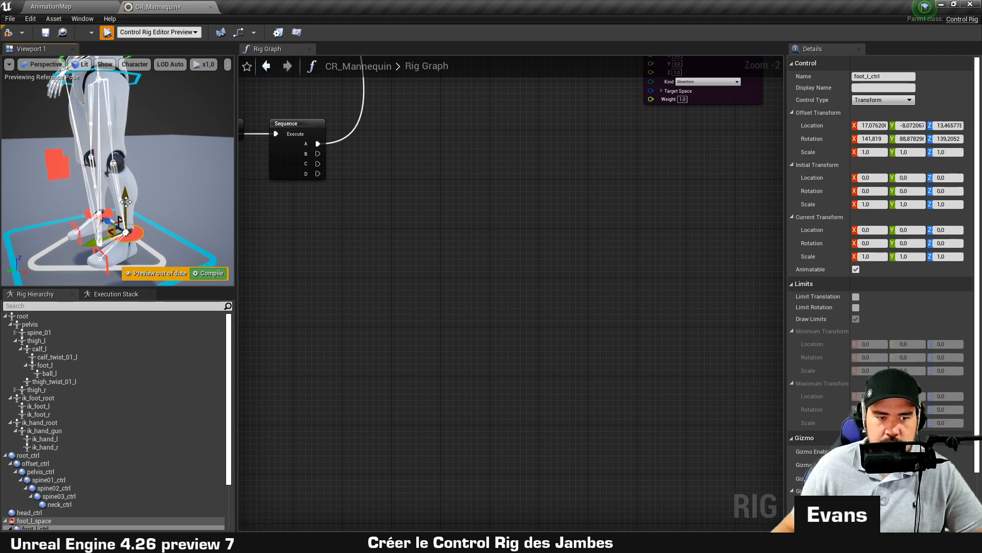
pyautogui.moveTo(126, 199); pyautogui.dragTo(128, 145)
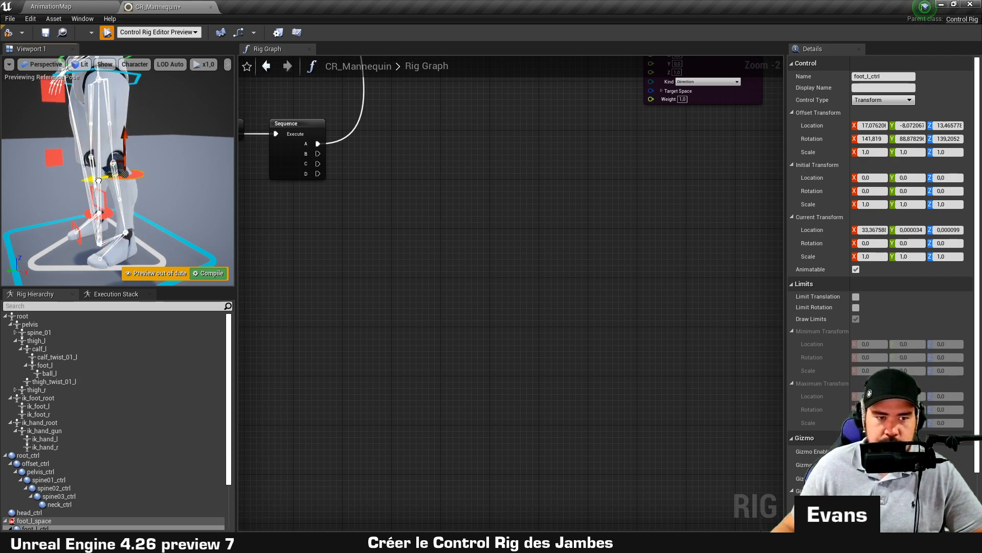
pyautogui.moveTo(95, 183); pyautogui.dragTo(52, 184)
pyautogui.moveTo(52, 184); pyautogui.dragTo(19, 174, button='right')
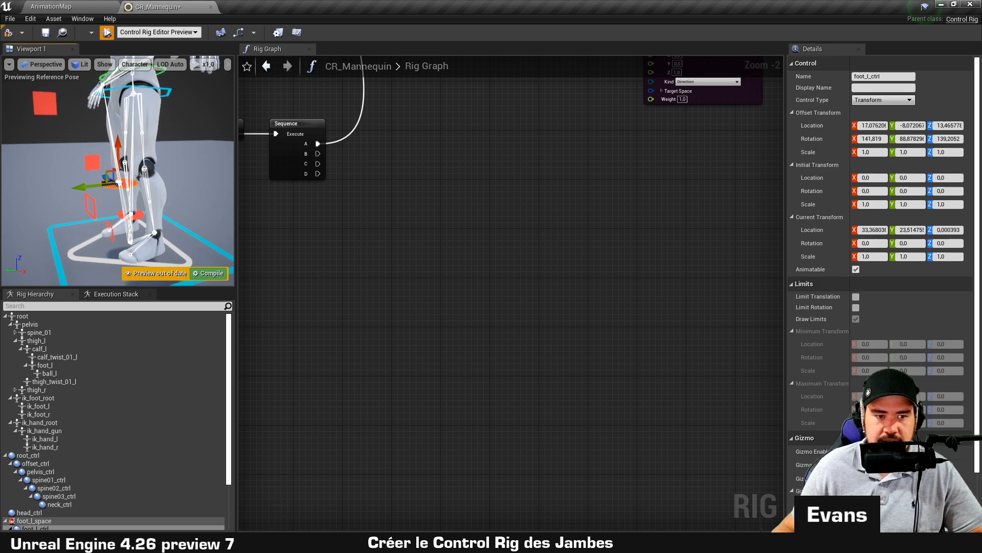
pyautogui.click(10, 33)
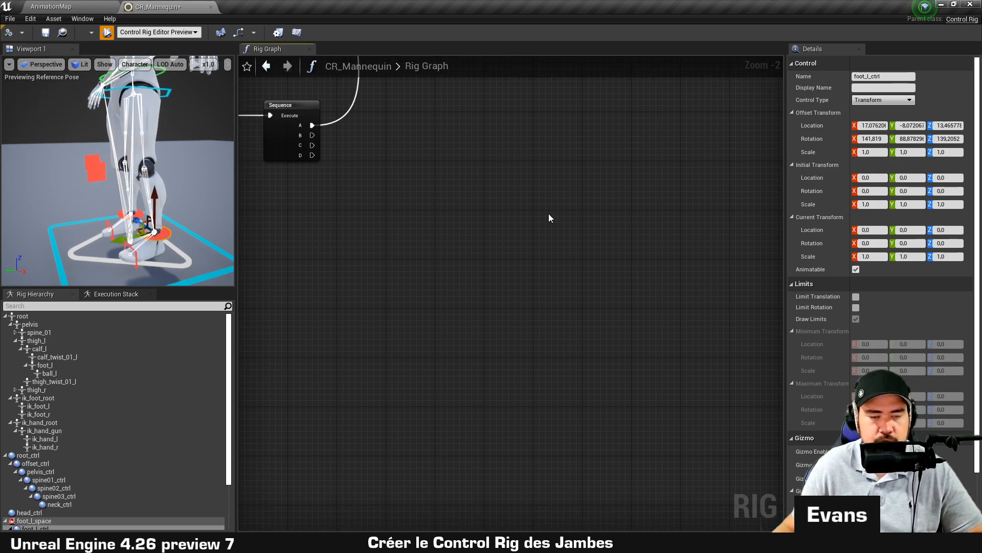
# Add a Basic IK node in the free area of the graph and disconnect its Execute input from the Sequence.
pyautogui.moveTo(549, 215); pyautogui.dragTo(543, 184, button='right')
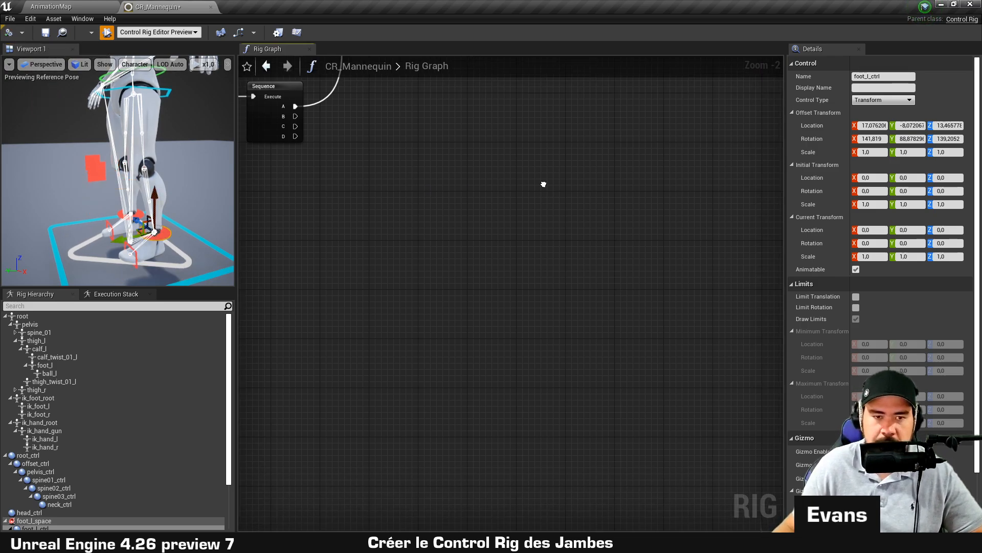
pyautogui.rightClick(517, 169)
pyautogui.write('basic ik')
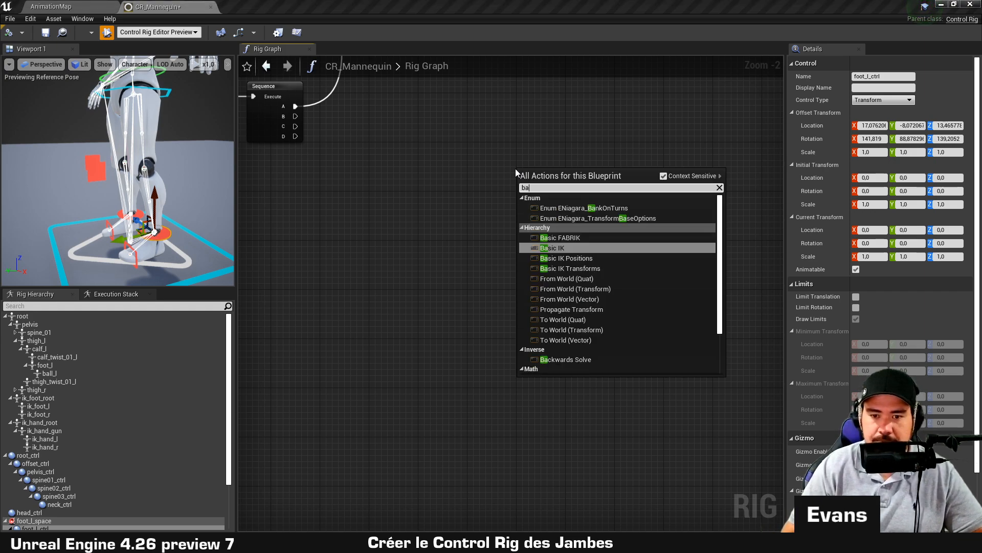
pyautogui.press('Return')
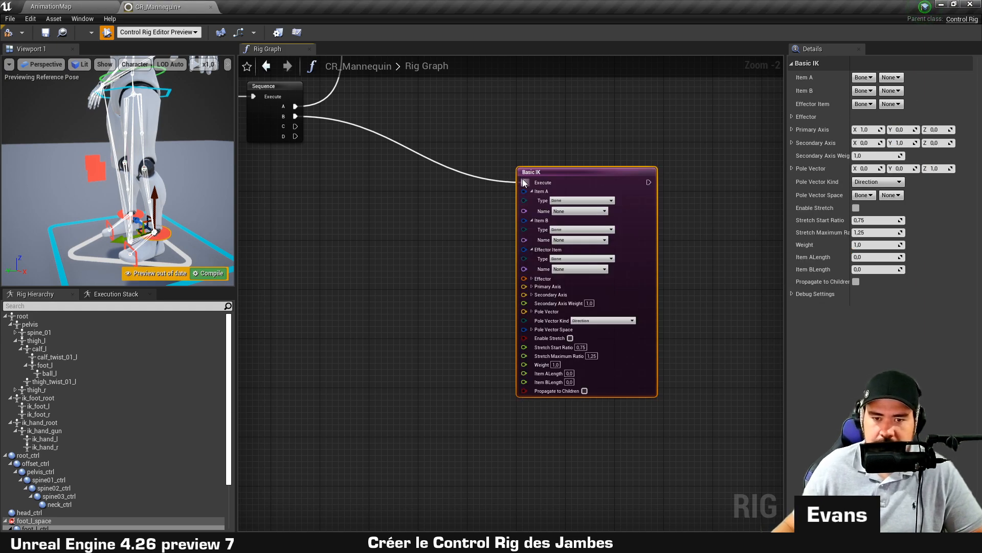
pyautogui.keyDown('alt'); pyautogui.click(523, 182); pyautogui.keyUp('alt')
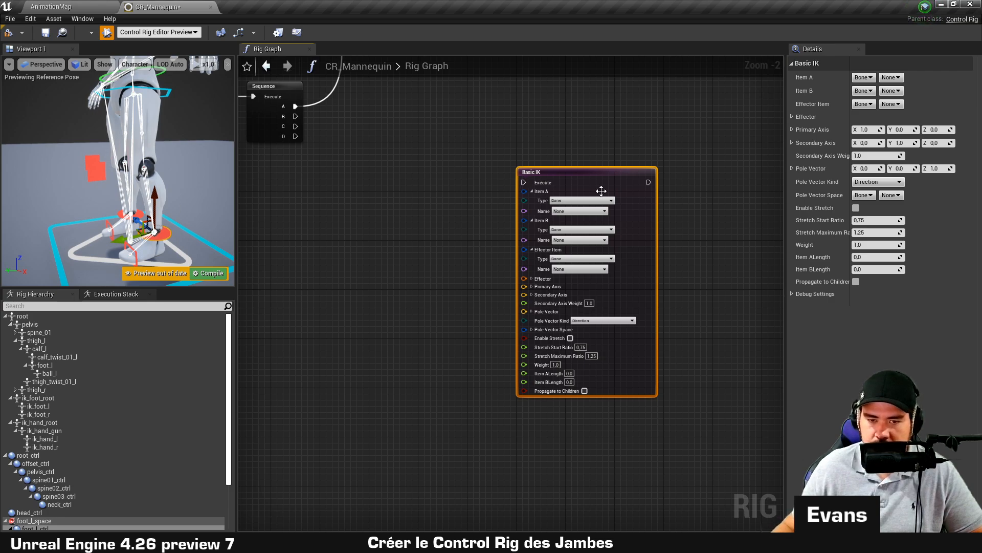
pyautogui.scroll(2, 542, 205)
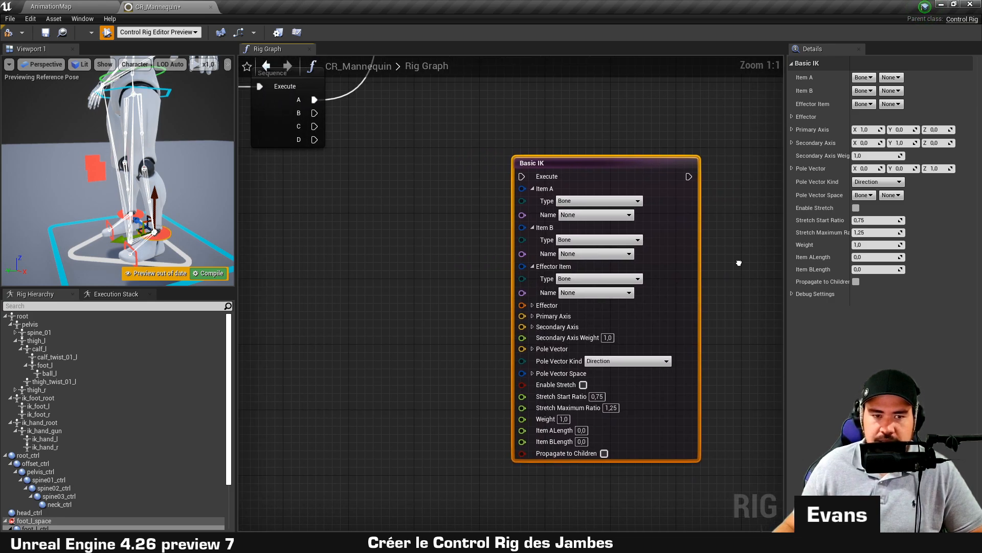
pyautogui.moveTo(739, 263); pyautogui.dragTo(724, 275, button='right')
pyautogui.click(724, 275)
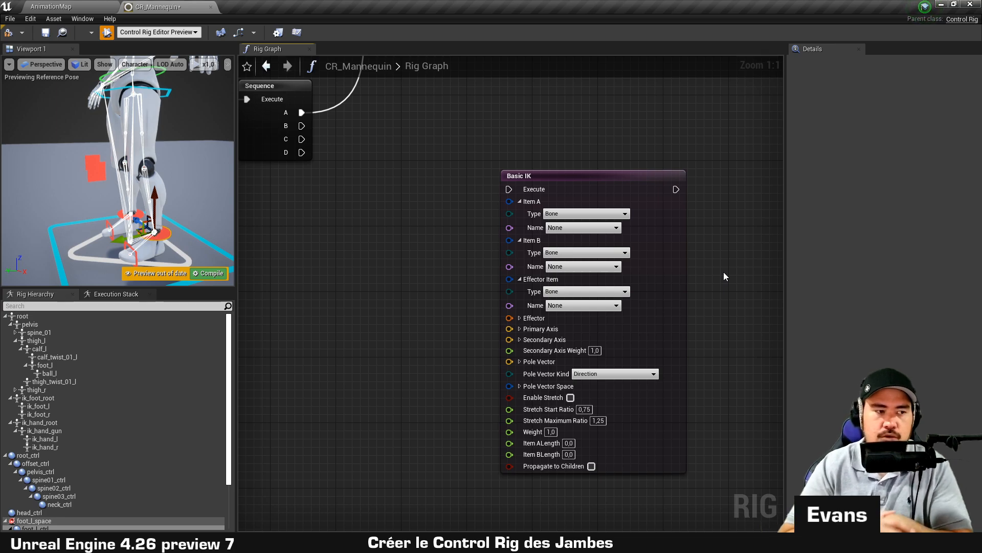
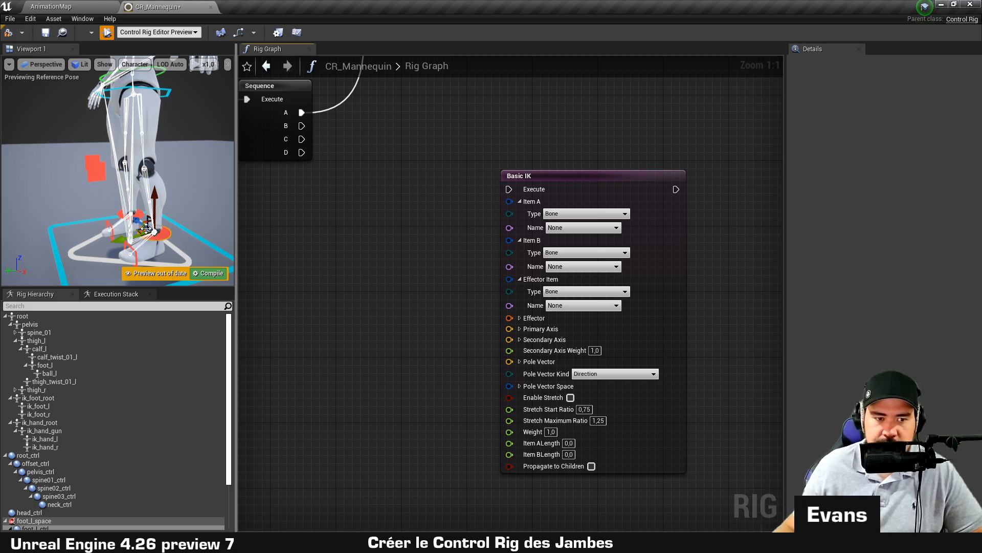
# Move foot_l_ctrl forward, away from the left foot, and set the Basic IK node's Item A bone to thigh_l.
pyautogui.moveTo(158, 224); pyautogui.dragTo(57, 219)
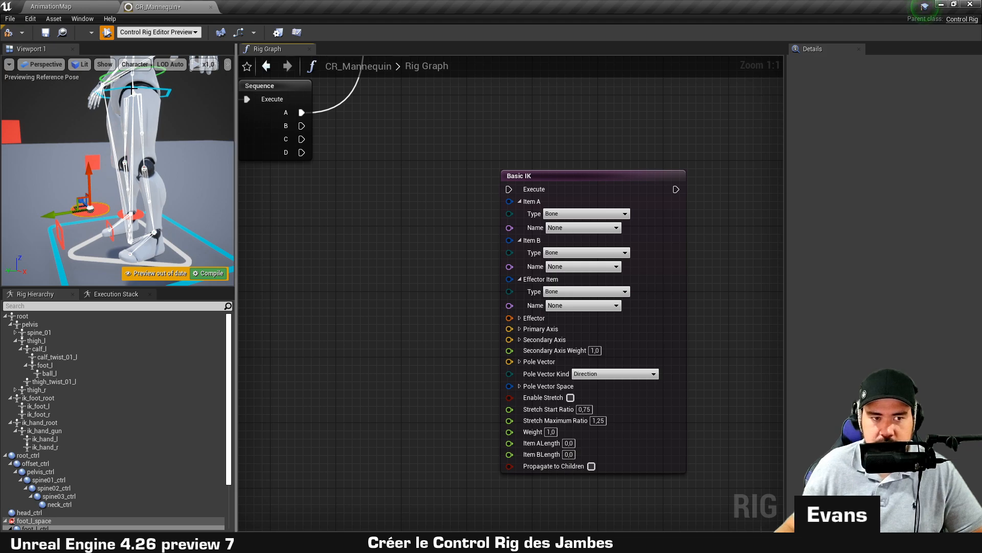
pyautogui.keyDown('alt'); pyautogui.moveTo(135, 93); pyautogui.dragTo(134, 98); pyautogui.keyUp('alt')
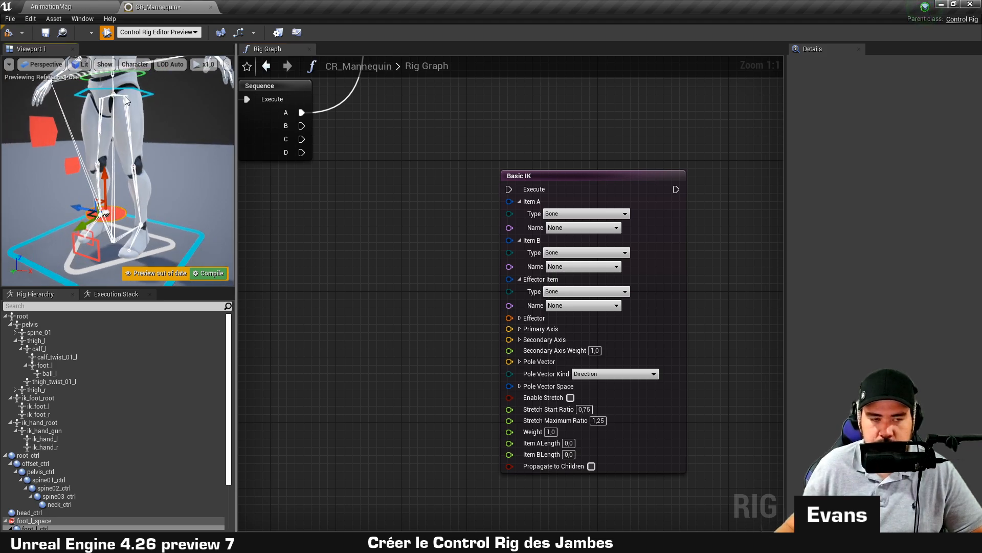
pyautogui.click(580, 227)
pyautogui.write('thig')
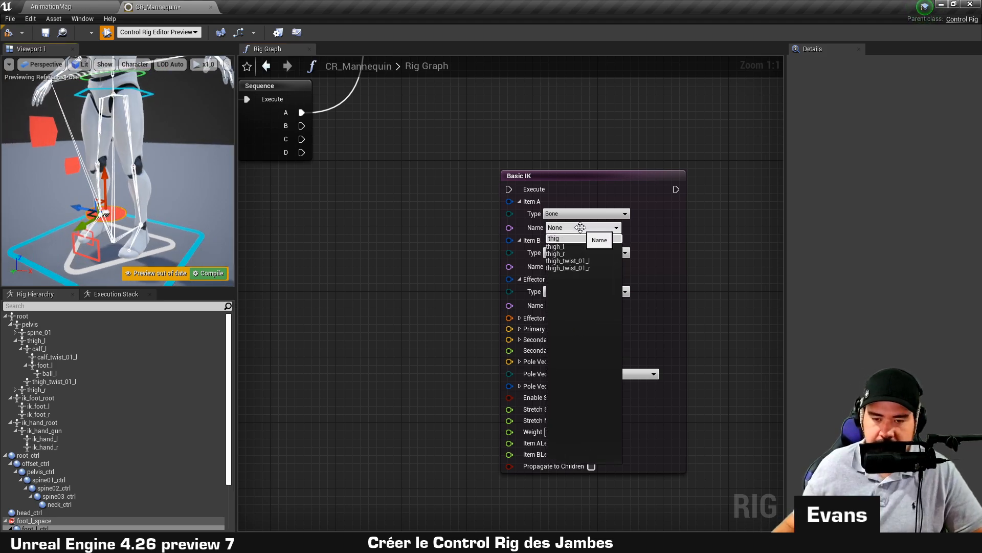
pyautogui.click(555, 246)
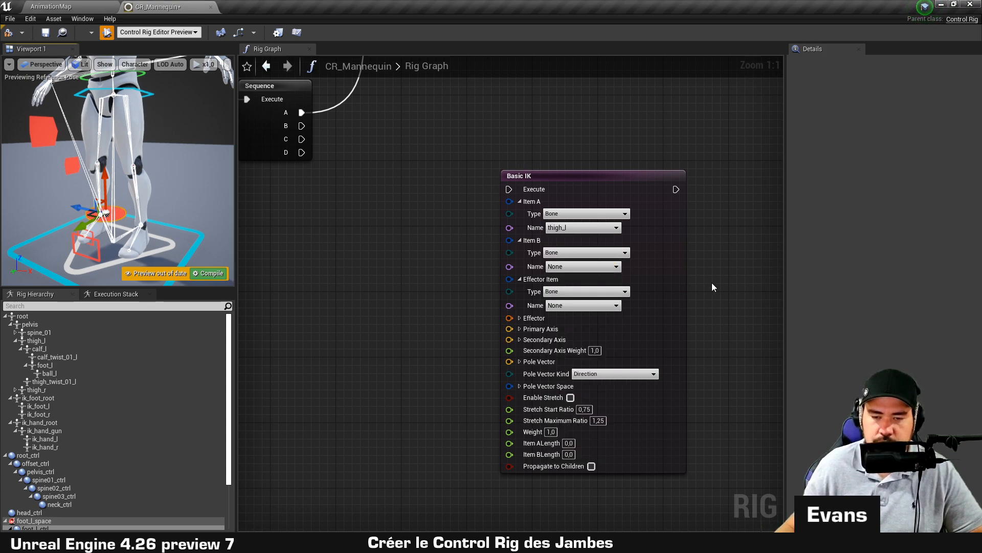
pyautogui.moveTo(714, 287); pyautogui.dragTo(699, 266, button='right')
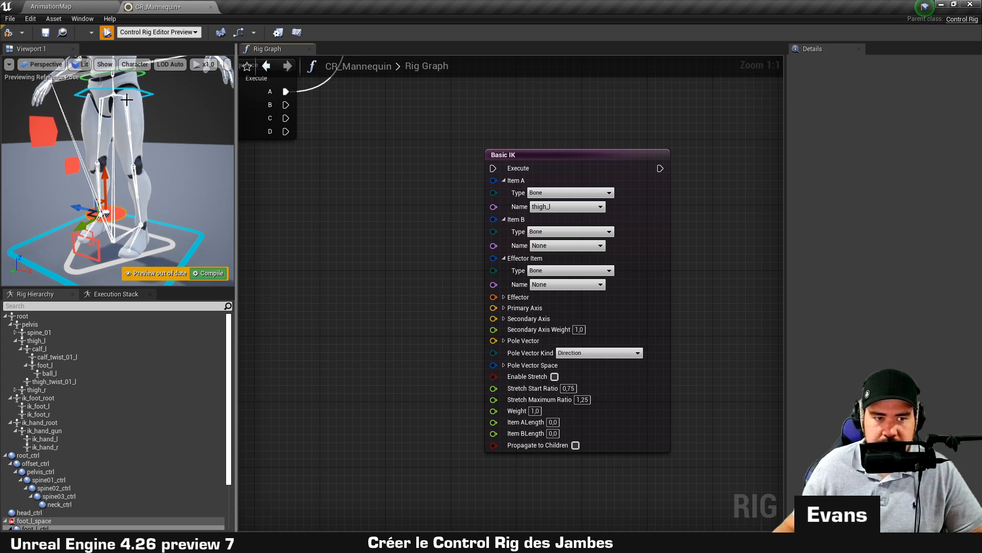
# Set the Basic IK node's Item B bone to calf_l and its Effector Item bone to foot_l.
pyautogui.click(49, 341)
pyautogui.click(51, 349)
pyautogui.click(566, 246)
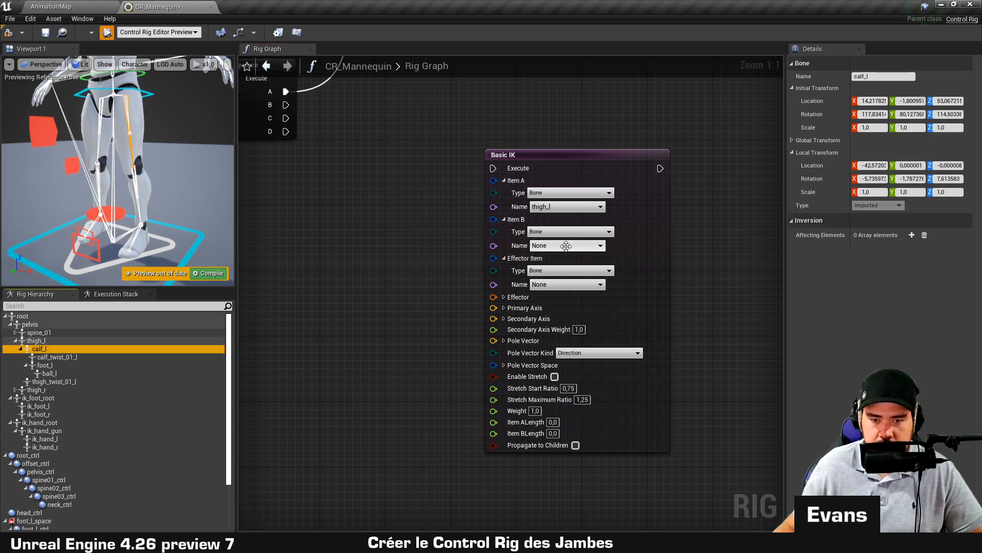
pyautogui.write('calf_l')
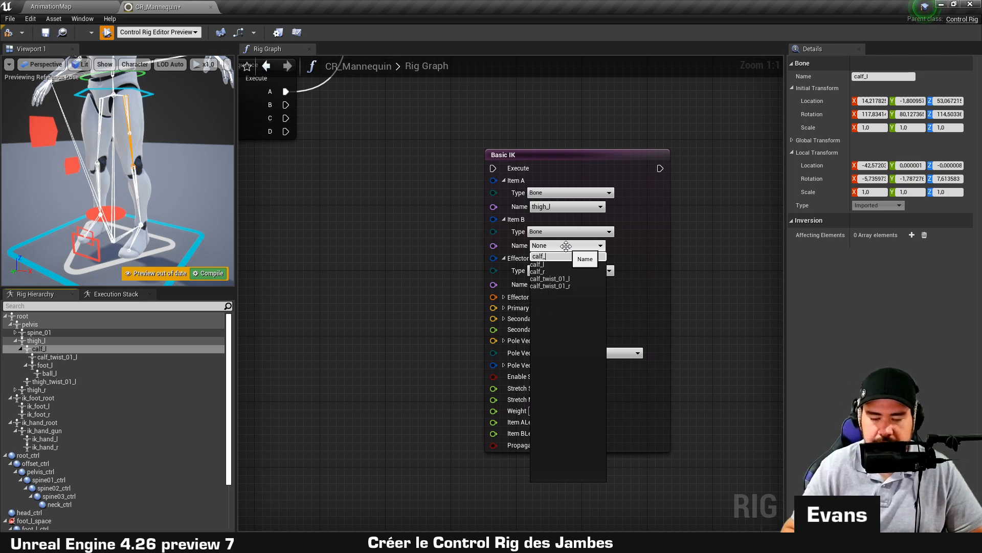
pyautogui.press('Return')
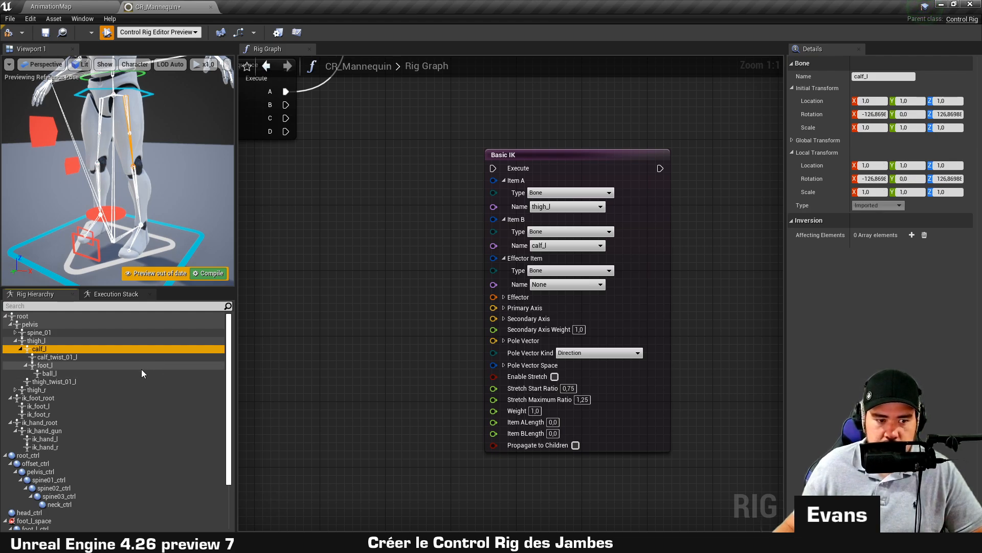
pyautogui.click(87, 365)
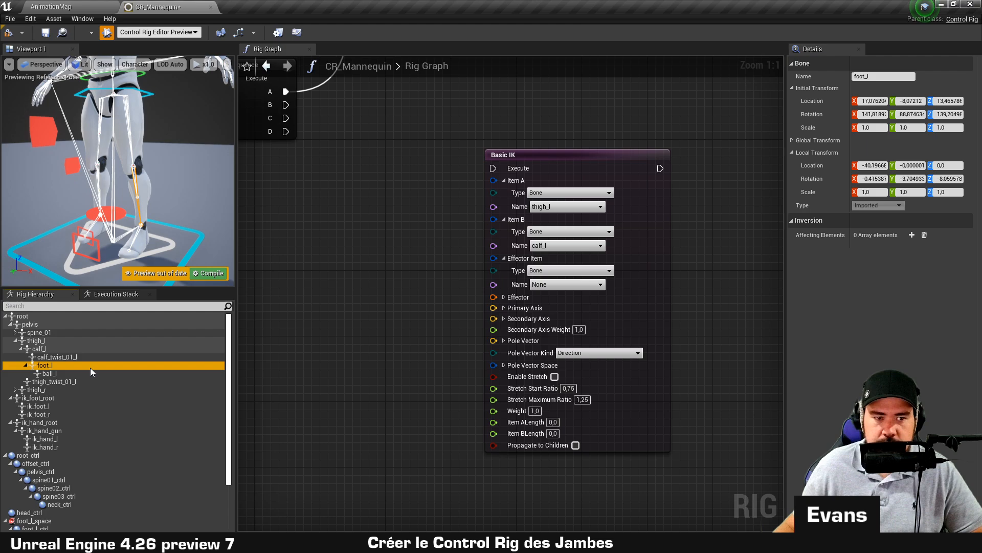
pyautogui.click(563, 284)
pyautogui.click(556, 370)
# Add a Get Transform node for foot_l_ctrl and connect its Transform output to the Basic IK node's Effector input.
pyautogui.moveTo(399, 354); pyautogui.dragTo(402, 327, button='right')
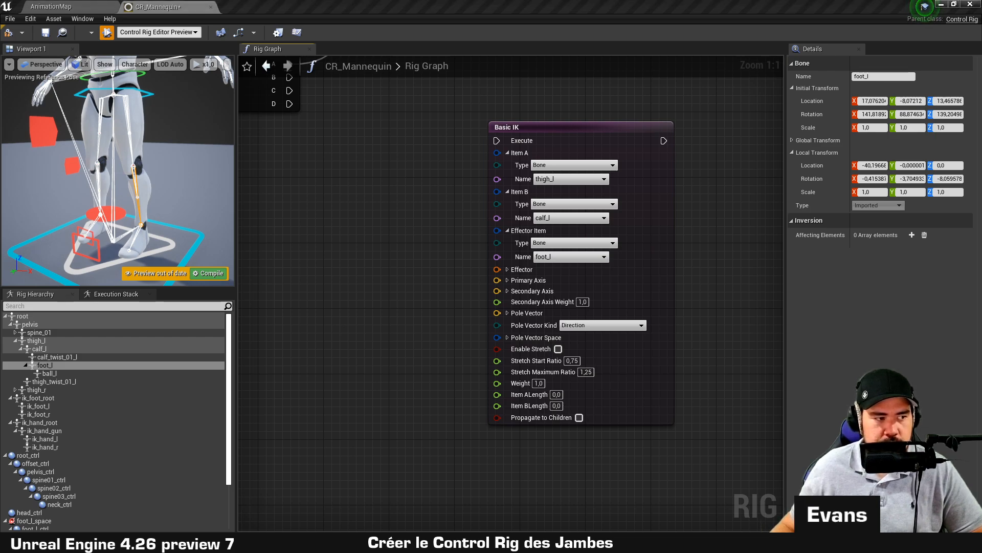
pyautogui.click(507, 269)
pyautogui.moveTo(507, 269); pyautogui.dragTo(506, 226, button='right')
pyautogui.click(507, 225)
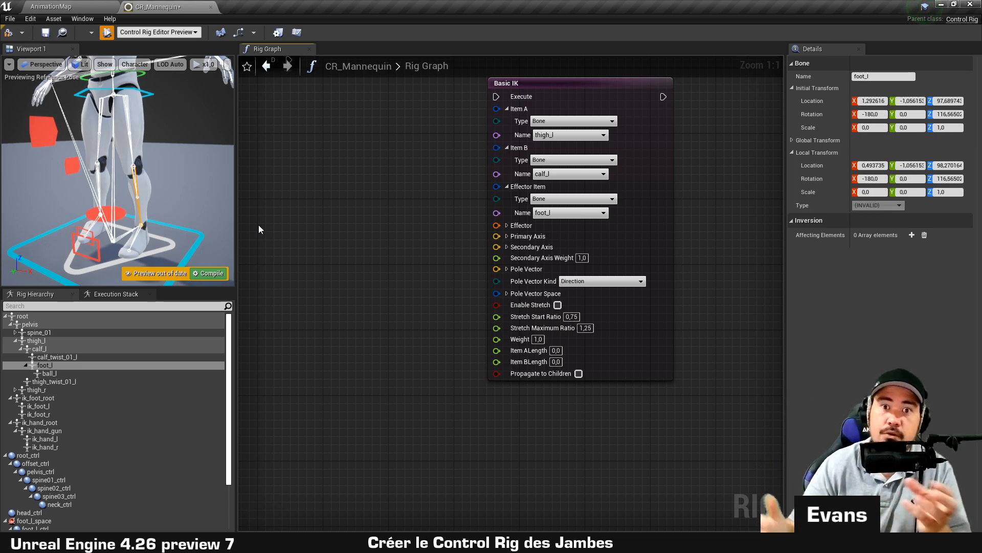
pyautogui.moveTo(360, 165); pyautogui.dragTo(360, 191, button='right')
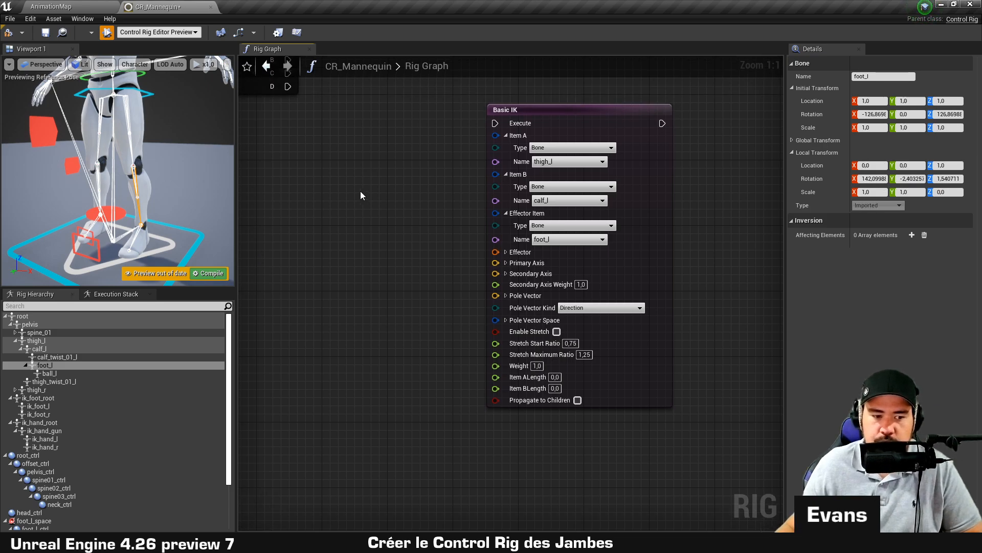
pyautogui.scroll(-3, 125, 462)
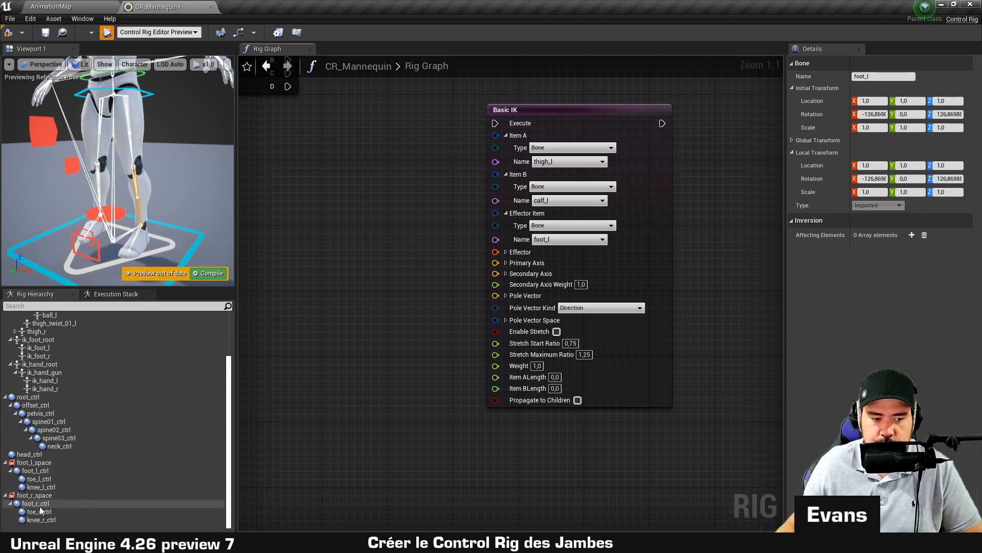
pyautogui.moveTo(46, 472); pyautogui.dragTo(341, 240)
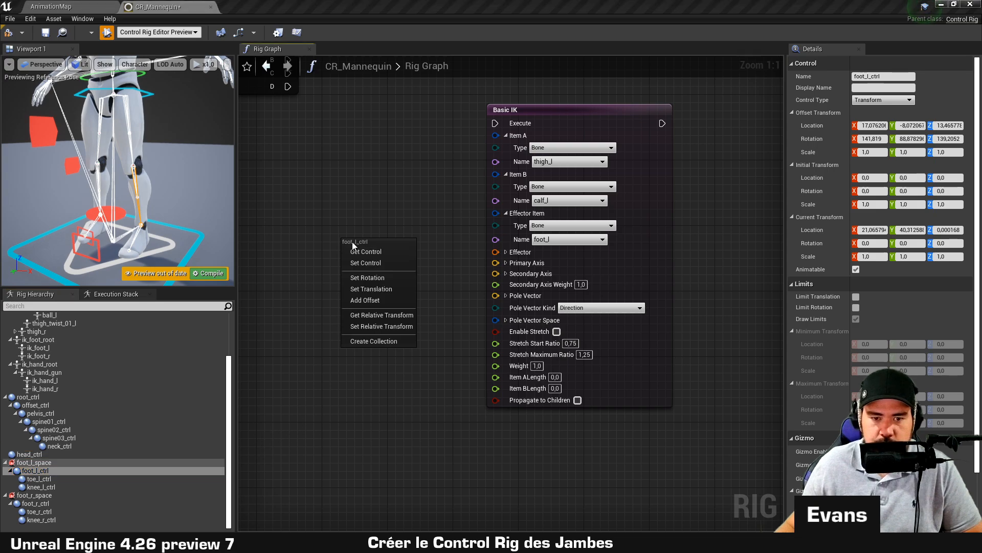
pyautogui.click(362, 249)
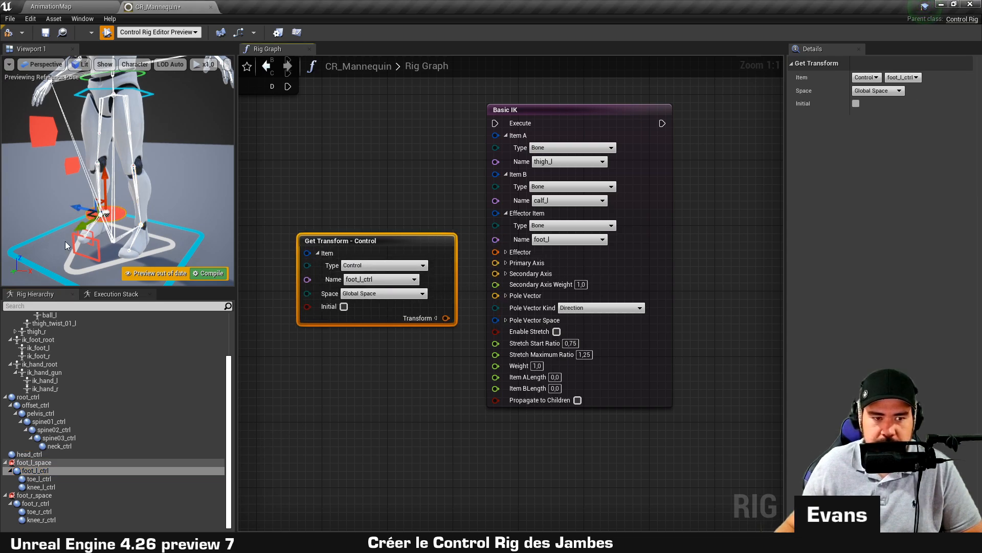
pyautogui.moveTo(446, 318); pyautogui.dragTo(495, 251)
# Show the foot_l bone's transform gizmo to check its axes, and set the Basic IK node's Primary Axis X to -1.
pyautogui.click(505, 263)
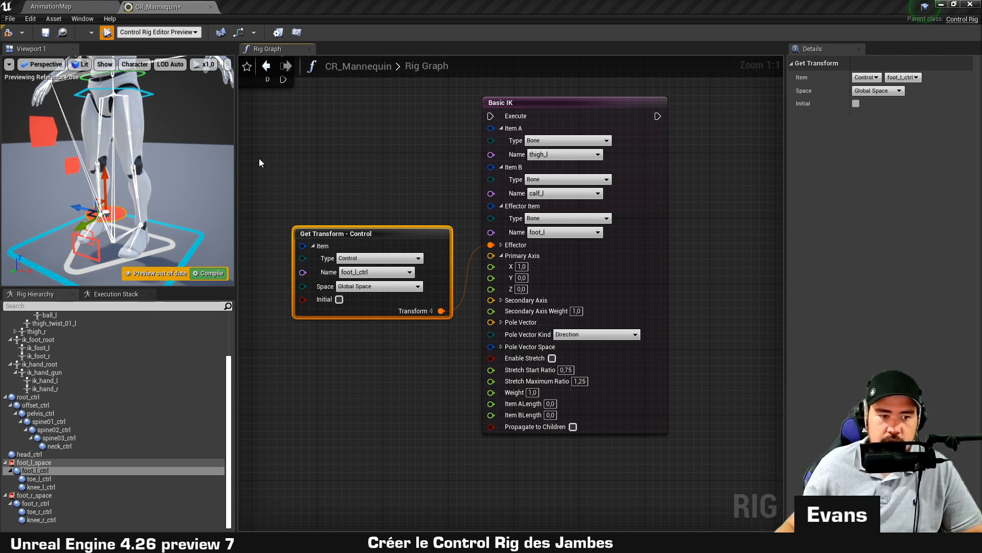
pyautogui.click(348, 132)
pyautogui.scroll(3, 97, 379)
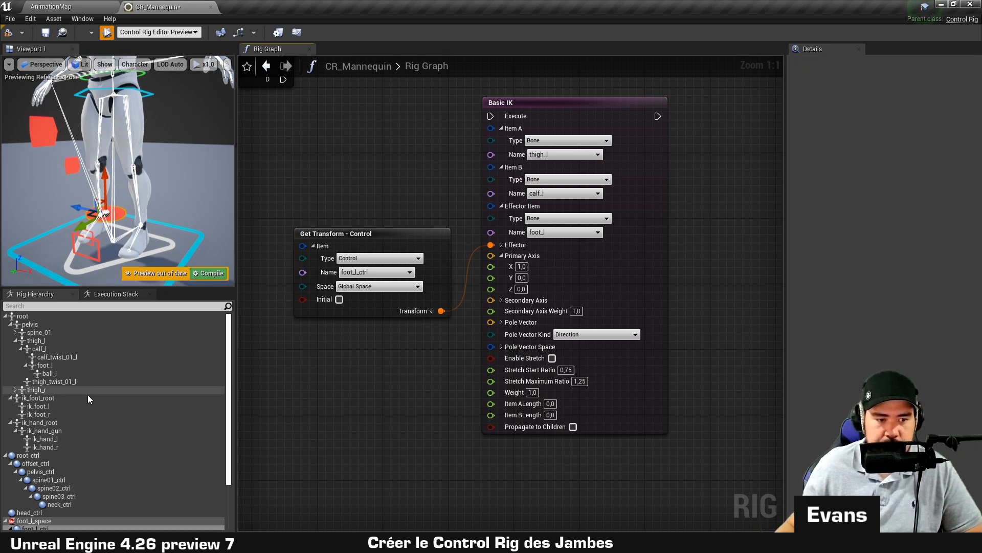
pyautogui.click(57, 367)
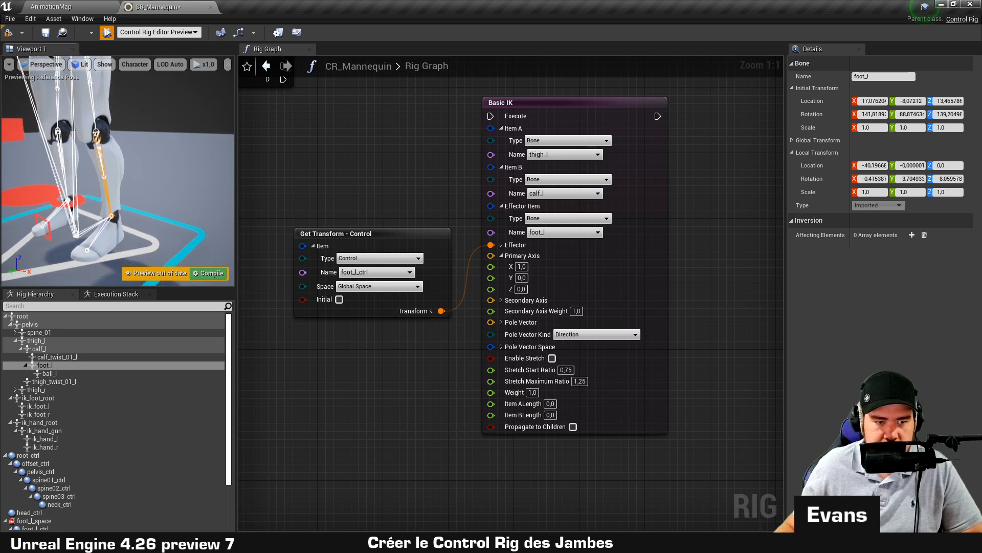
pyautogui.rightClick(63, 365)
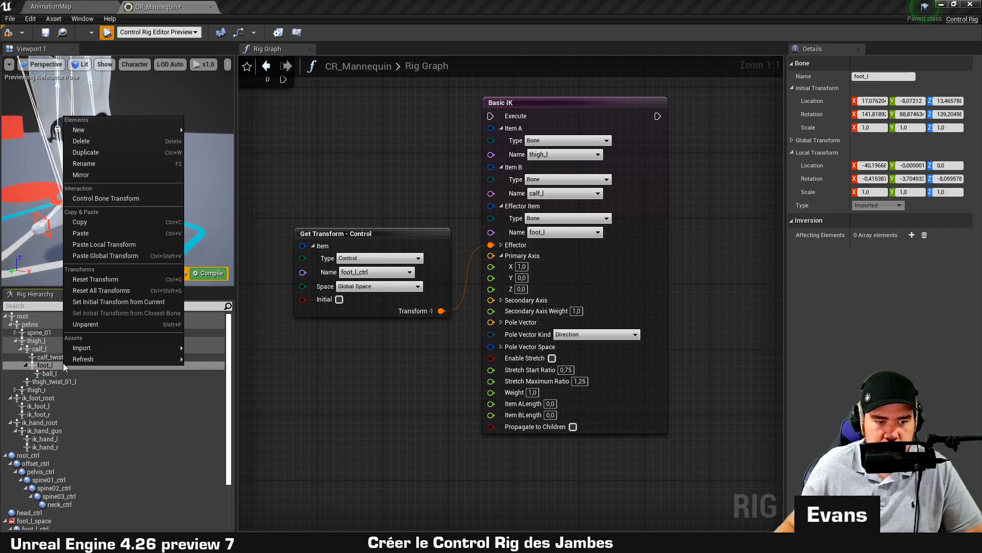
pyautogui.click(123, 199)
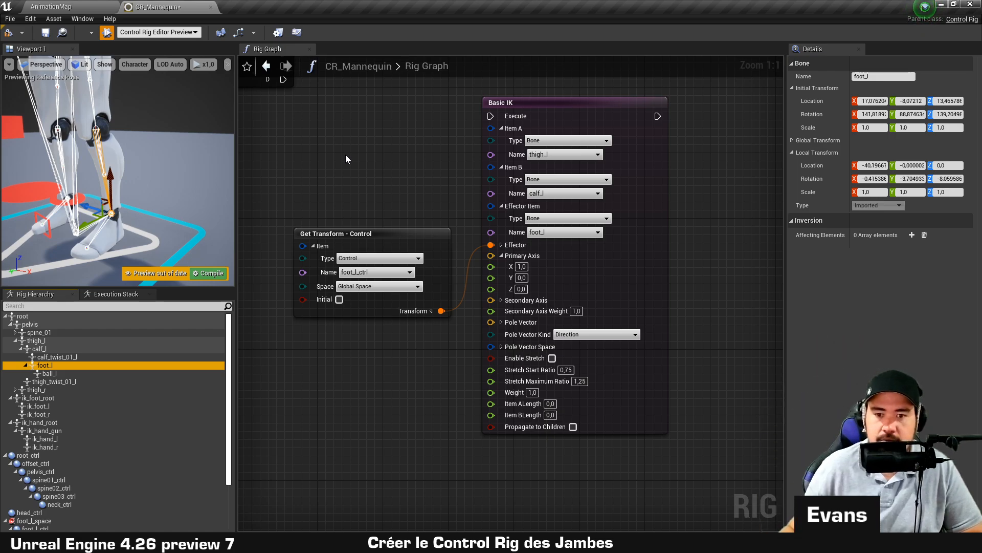
pyautogui.click(521, 266)
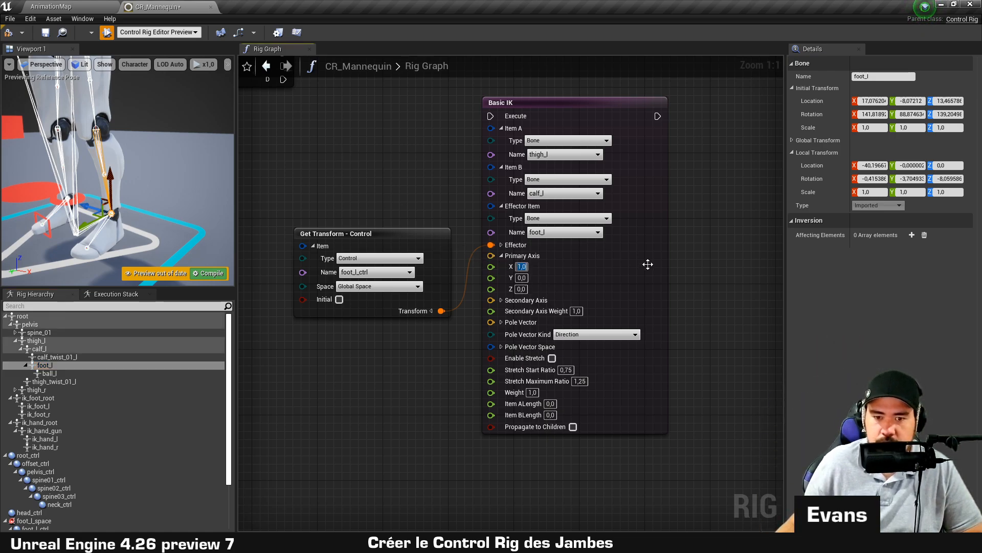
pyautogui.write('-1')
pyautogui.press('Return')
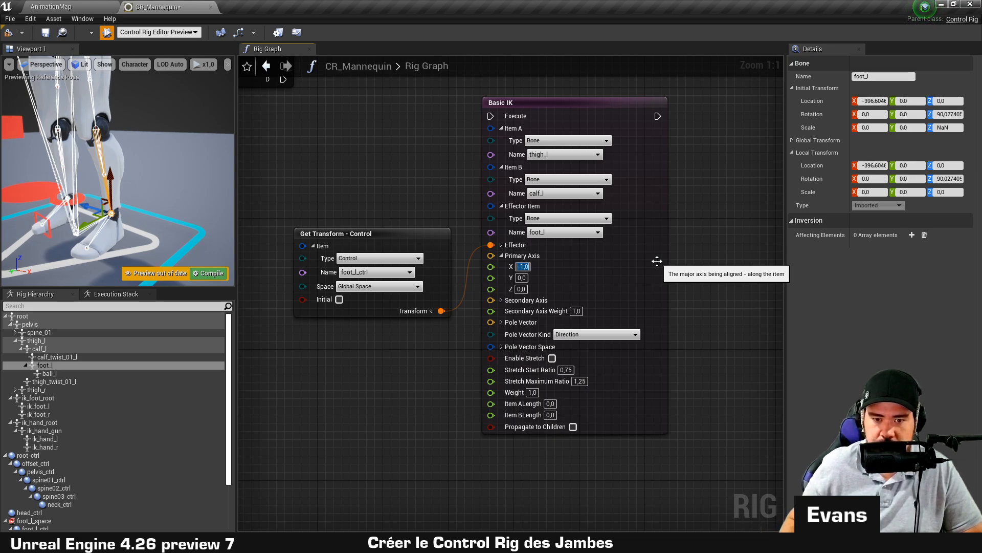
# Expand the Basic IK node's Secondary Axis values and show the calf_l bone's transform gizmo to examine its axis directions.
pyautogui.click(501, 301)
pyautogui.moveTo(458, 384); pyautogui.dragTo(465, 369, button='right')
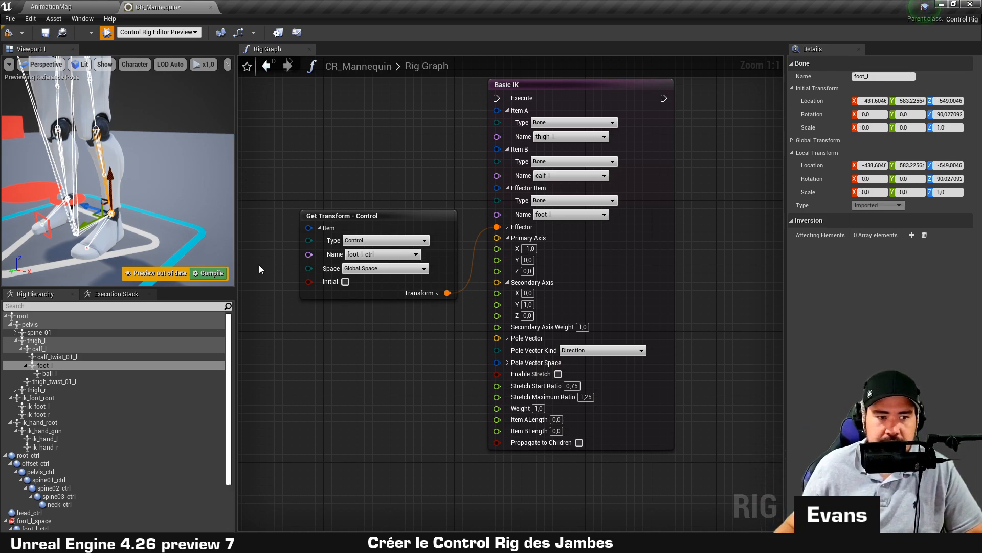
pyautogui.click(54, 349)
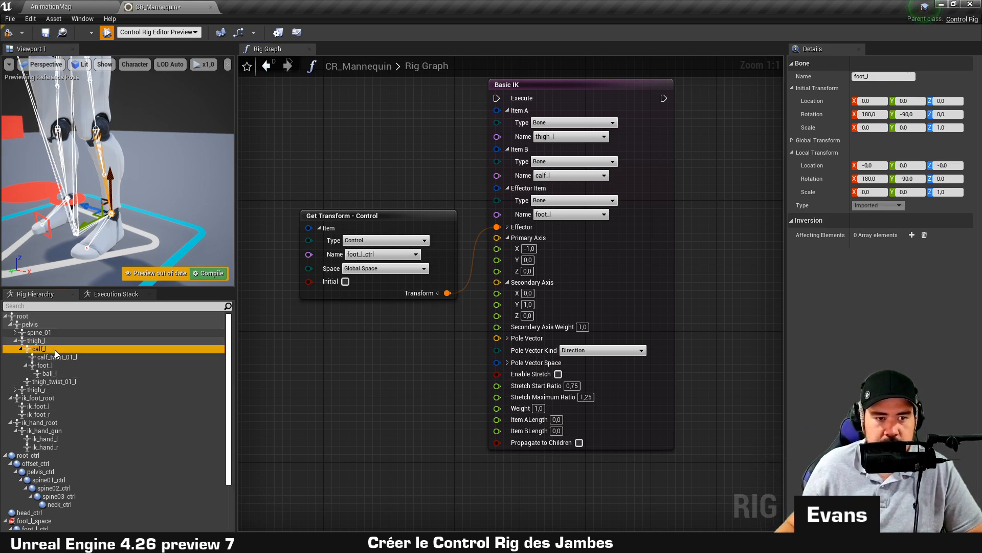
pyautogui.rightClick(55, 349)
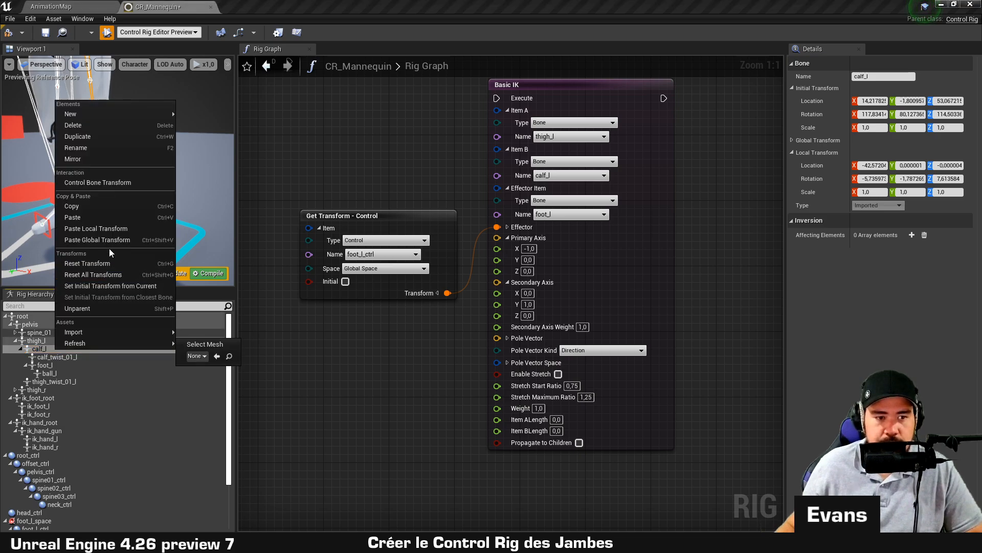
pyautogui.click(114, 184)
pyautogui.keyDown('alt'); pyautogui.moveTo(136, 162); pyautogui.dragTo(116, 157); pyautogui.keyUp('alt')
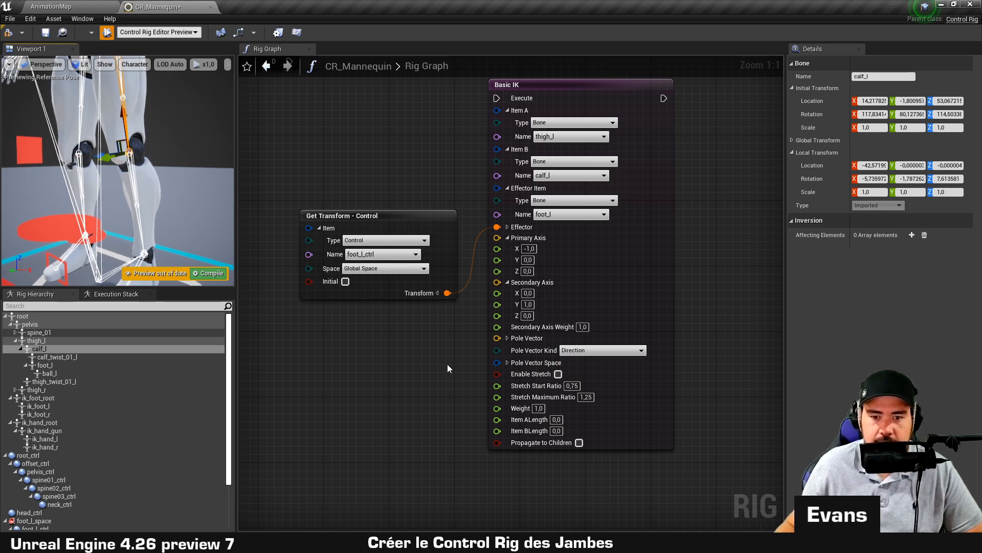
pyautogui.moveTo(428, 368); pyautogui.dragTo(421, 336, button='right')
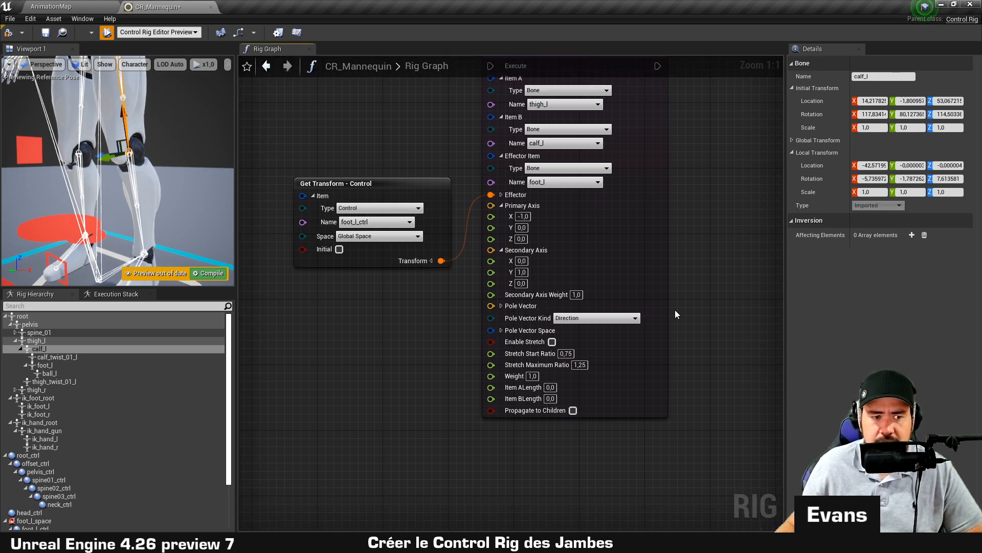
# Lower knee_l_ctrl in front of the left leg to about -14,6 on X in its current transform.
pyautogui.keyDown('alt'); pyautogui.moveTo(154, 178); pyautogui.dragTo(123, 178); pyautogui.keyUp('alt')
pyautogui.scroll(-3, 154, 178)
pyautogui.scroll(-1, 118, 171)
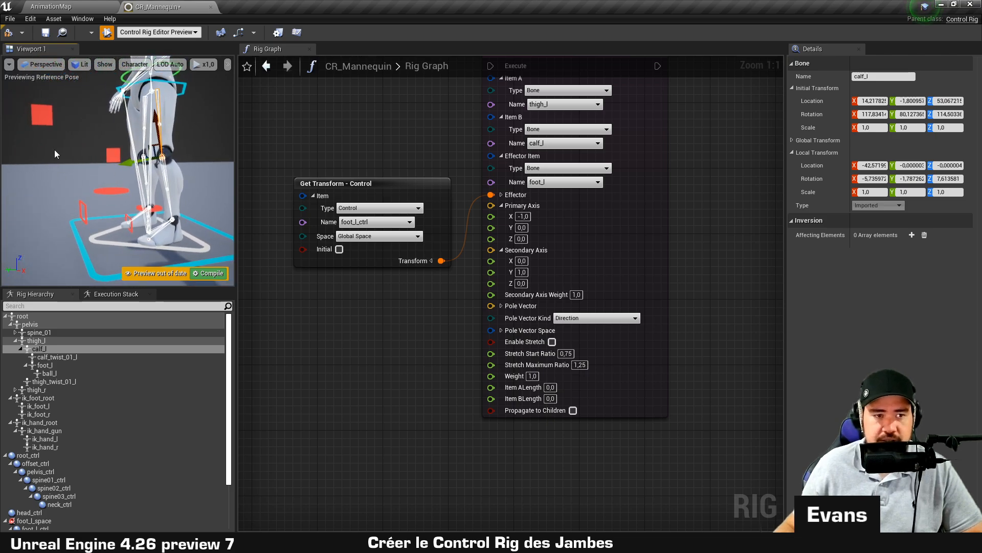
pyautogui.click(42, 114)
pyautogui.keyDown('alt'); pyautogui.moveTo(47, 193); pyautogui.dragTo(72, 192); pyautogui.keyUp('alt')
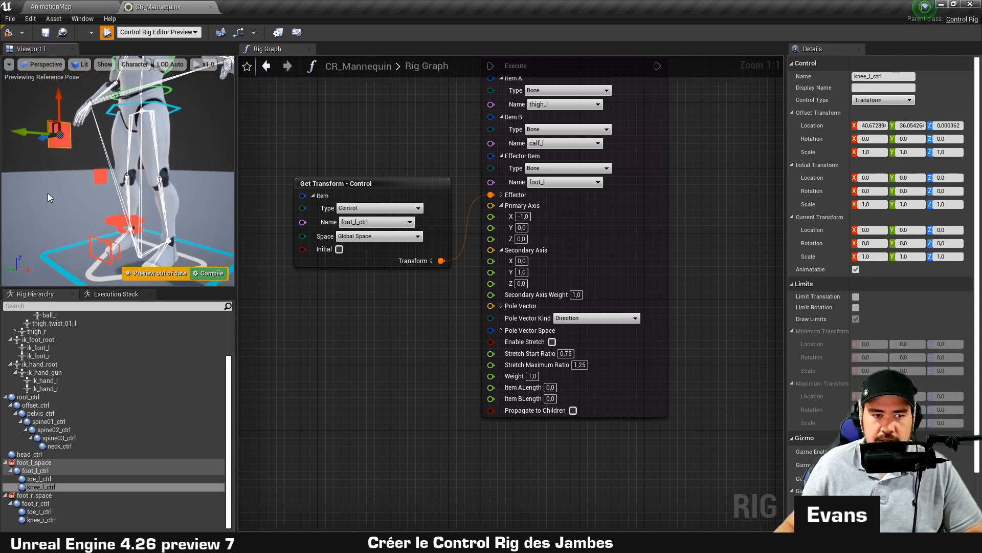
pyautogui.moveTo(60, 97); pyautogui.dragTo(59, 134)
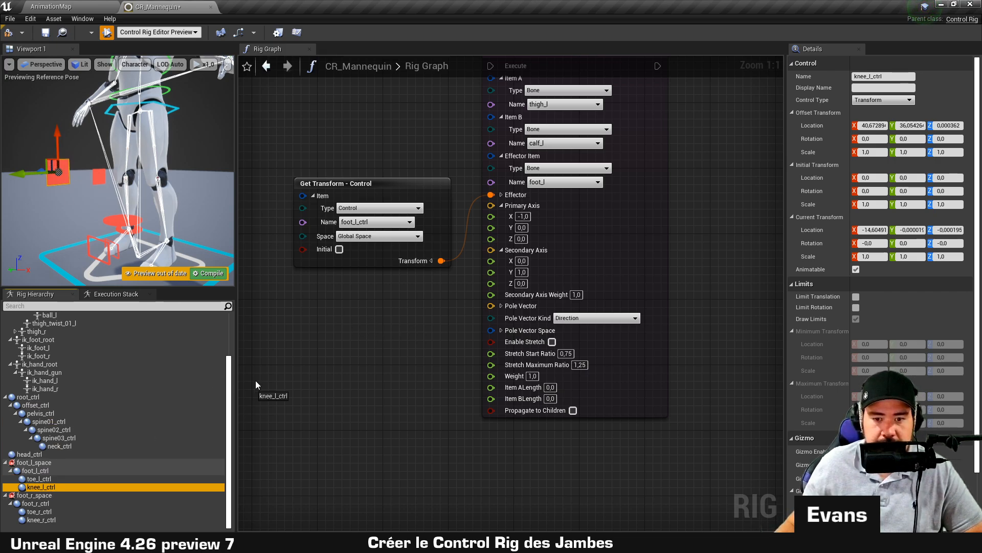
# Add a Get Transform node for knee_l_ctrl and connect its Translation output to the Basic IK node's Pole Vector input.
pyautogui.moveTo(322, 314); pyautogui.dragTo(323, 314)
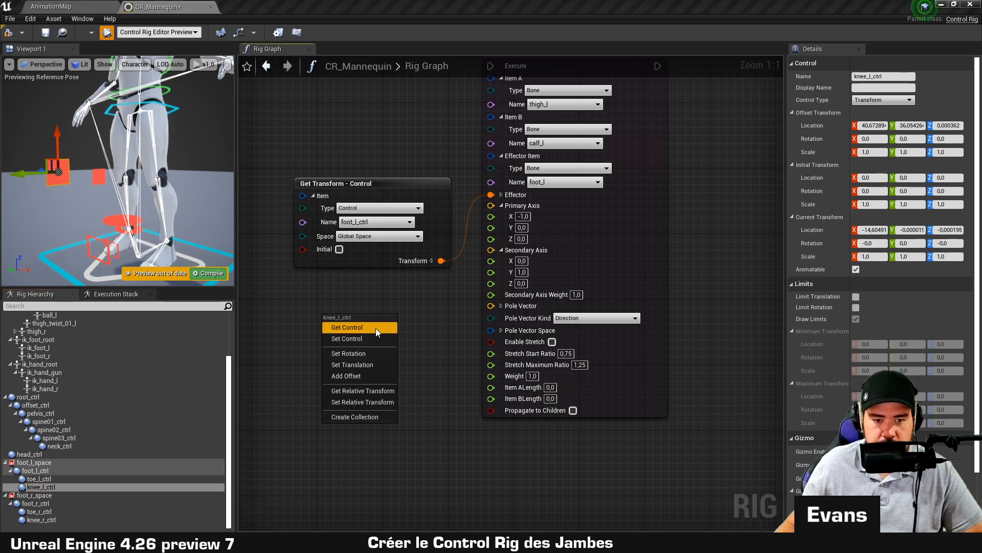
pyautogui.click(376, 328)
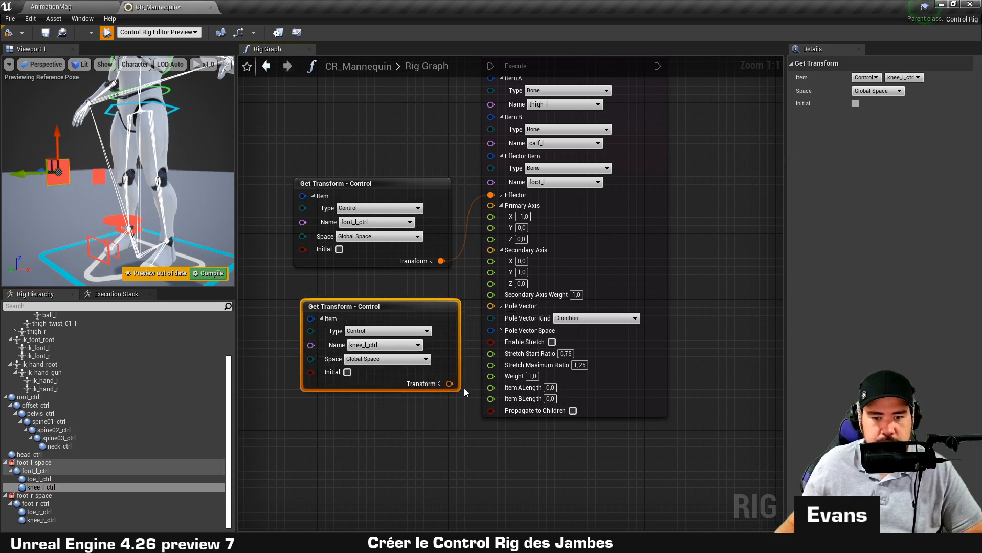
pyautogui.click(438, 384)
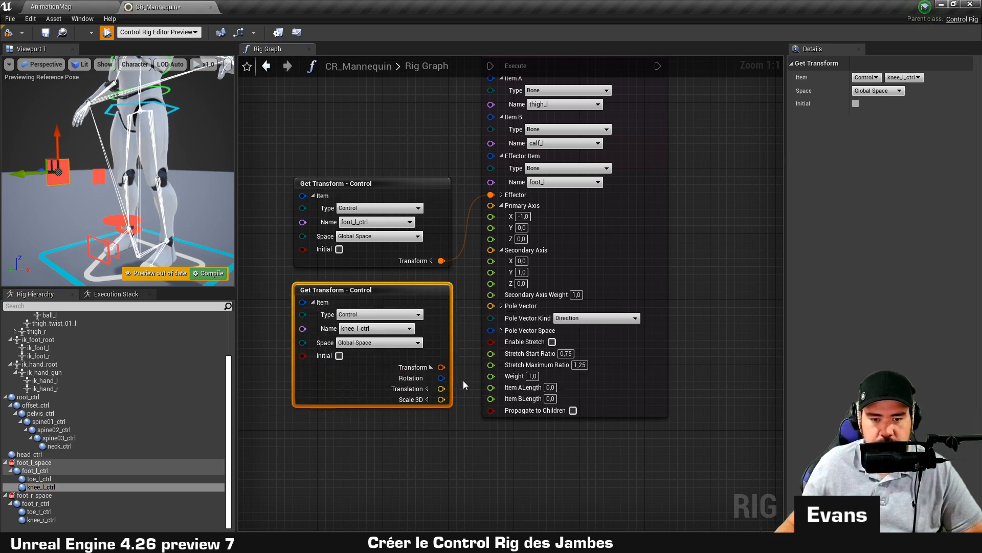
pyautogui.moveTo(441, 388); pyautogui.dragTo(495, 307)
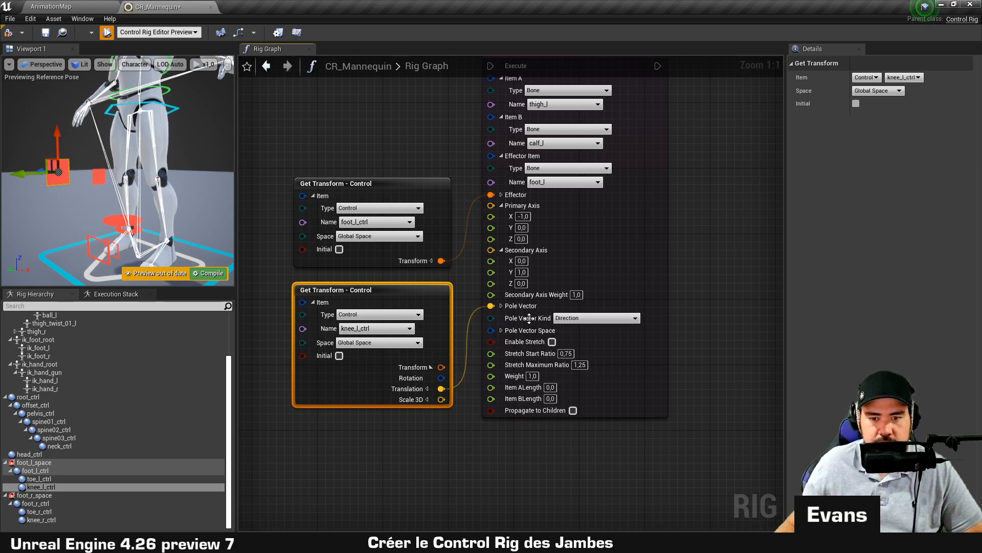
# Set the Basic IK node's Pole Vector Kind to Location and enable Propagate to Children.
pyautogui.click(623, 318)
pyautogui.click(577, 334)
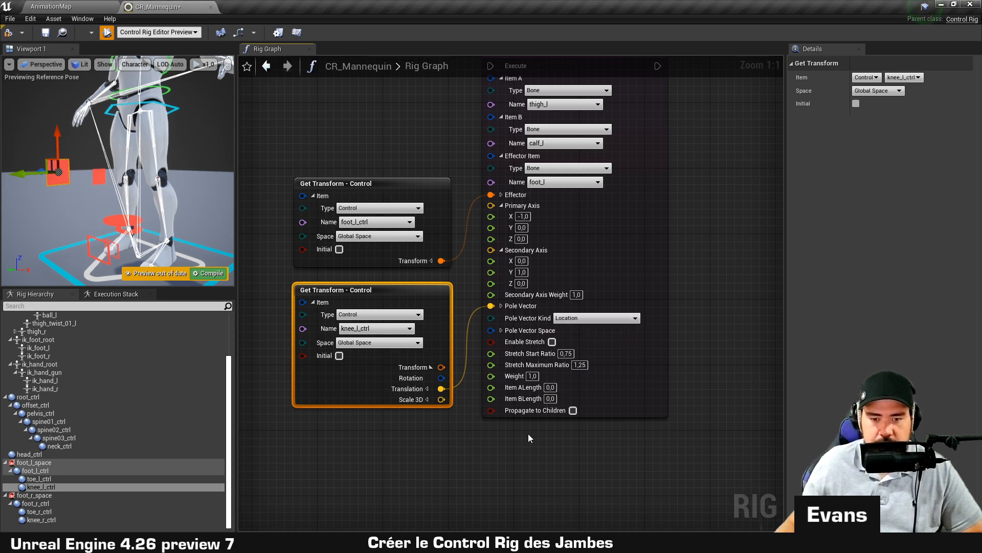
pyautogui.click(573, 410)
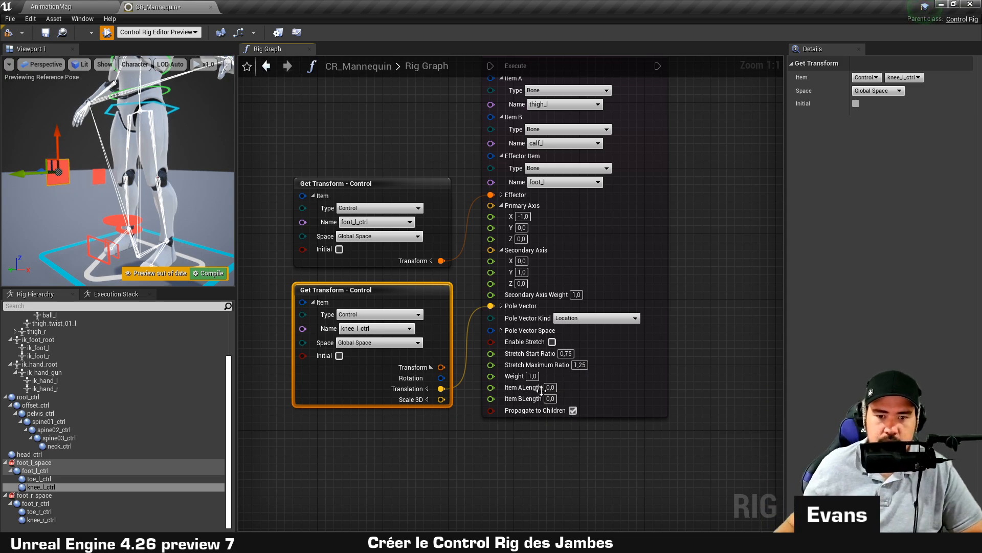
# Connect the Sequence node's B output to the Basic IK node's Execute input.
pyautogui.scroll(-1, 417, 180)
pyautogui.moveTo(417, 180); pyautogui.dragTo(421, 314, button='right')
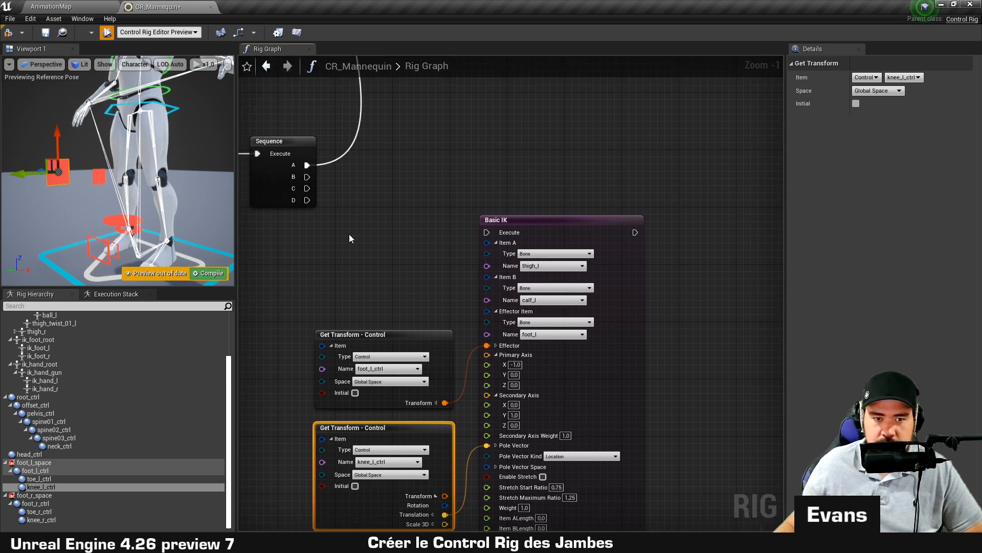
pyautogui.moveTo(307, 177); pyautogui.dragTo(487, 232)
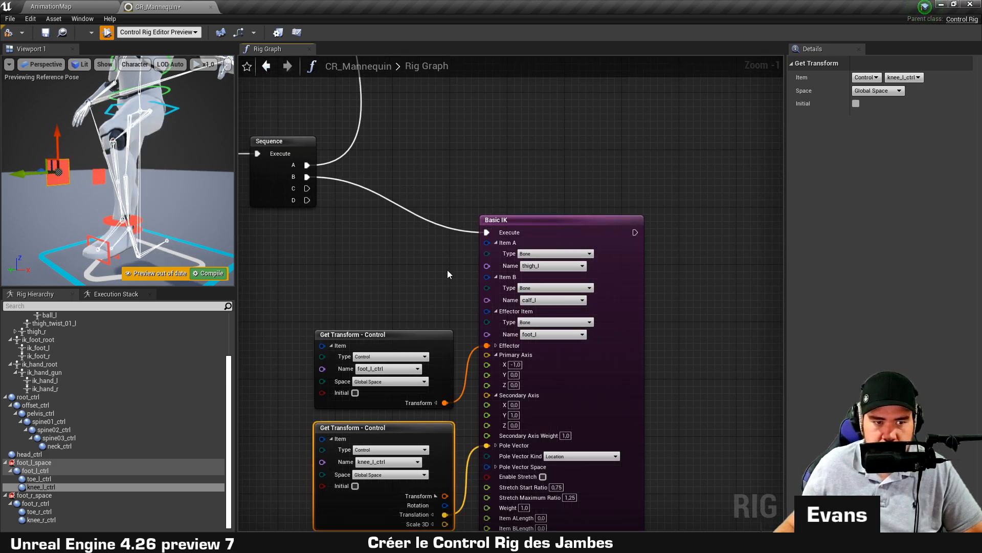
# Test the left leg's pole vector by moving knee_l_ctrl to about -10,5 on Y in its current transform.
pyautogui.keyDown('alt'); pyautogui.moveTo(115, 240); pyautogui.dragTo(127, 223); pyautogui.keyUp('alt')
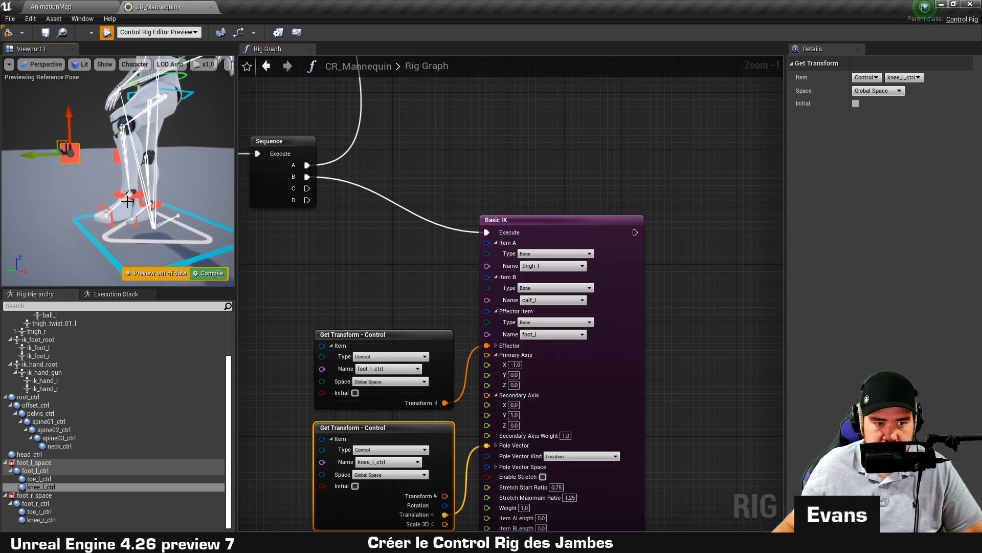
pyautogui.click(69, 150)
pyautogui.keyDown('alt'); pyautogui.moveTo(69, 150); pyautogui.dragTo(123, 189); pyautogui.keyUp('alt')
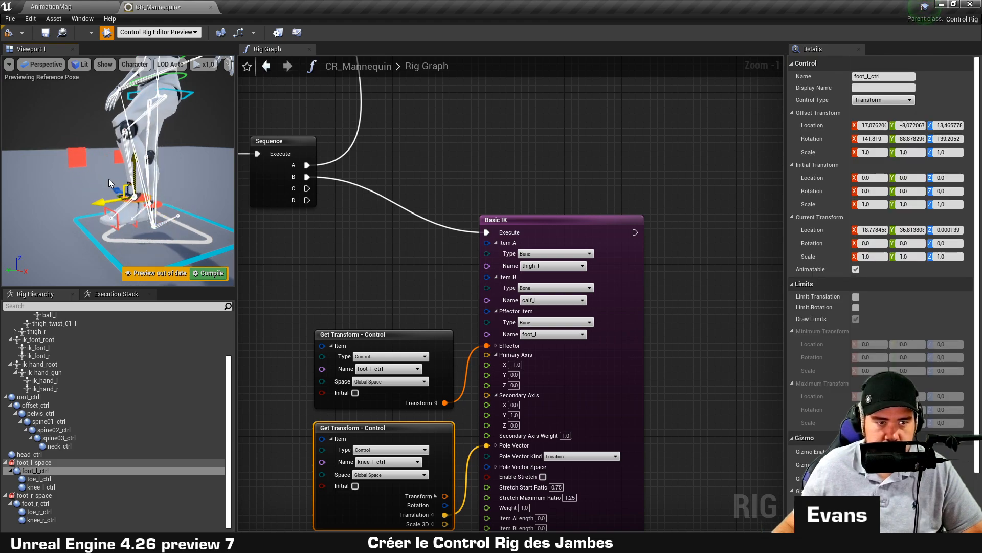
pyautogui.click(75, 156)
pyautogui.moveTo(43, 161); pyautogui.dragTo(64, 158)
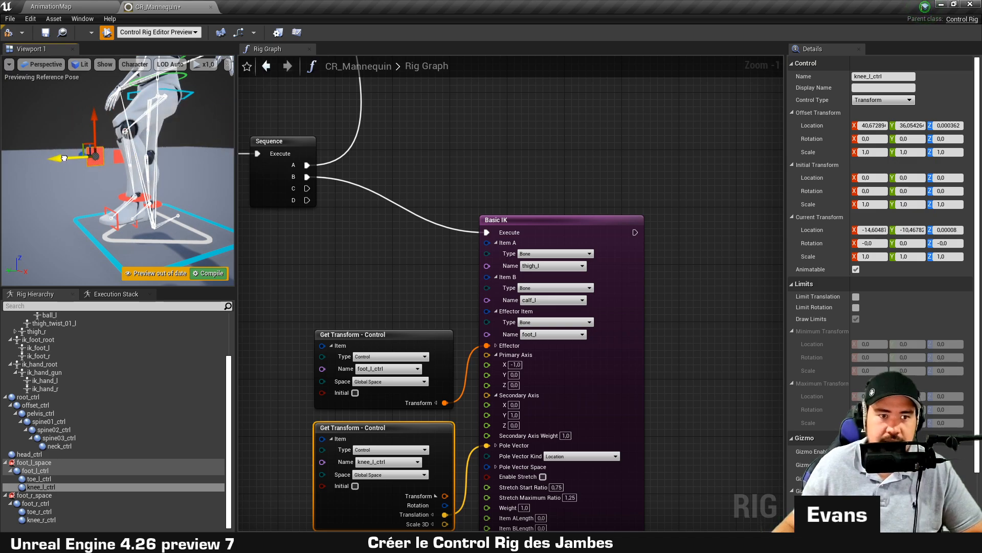
# Duplicate the left leg's Basic IK node together with its two Get Transform nodes and place the copies beside the originals.
pyautogui.click(602, 132)
pyautogui.moveTo(700, 309); pyautogui.dragTo(669, 222, button='right')
pyautogui.scroll(-1, 668, 223)
pyautogui.moveTo(626, 281); pyautogui.dragTo(599, 286, button='right')
pyautogui.moveTo(350, 469); pyautogui.dragTo(707, 290)
pyautogui.moveTo(708, 289); pyautogui.dragTo(641, 262, button='right')
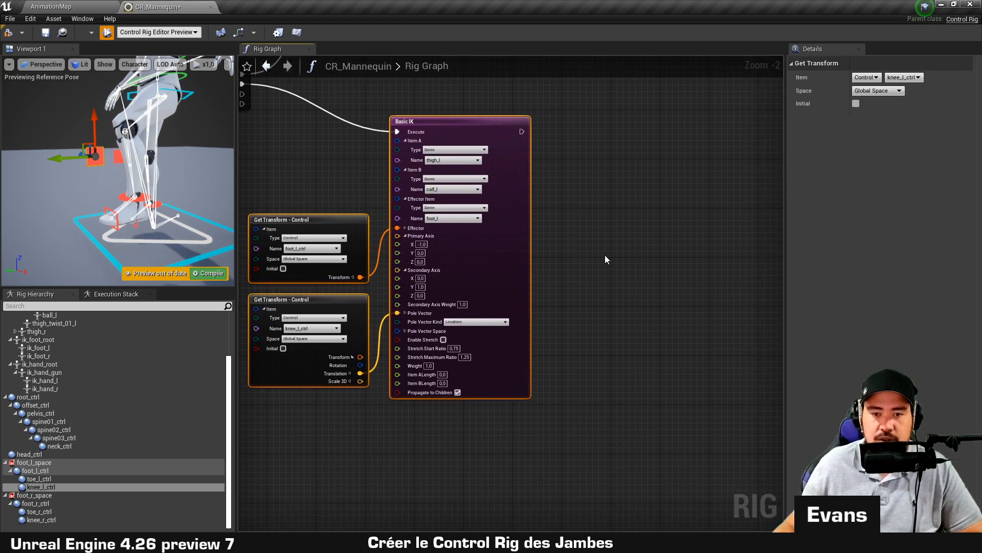
pyautogui.hotkey('ctrl', 'c')
pyautogui.hotkey('ctrl', 'v')
pyautogui.moveTo(662, 158); pyautogui.dragTo(506, 181, button='right')
pyautogui.moveTo(644, 108); pyautogui.dragTo(619, 159)
# In the copied Basic IK node, set Item A to thigh_r, Item B to calf_r and the Effector Item to foot_r.
pyautogui.click(189, 180)
pyautogui.keyDown('alt'); pyautogui.moveTo(190, 180); pyautogui.dragTo(225, 180); pyautogui.keyUp('alt')
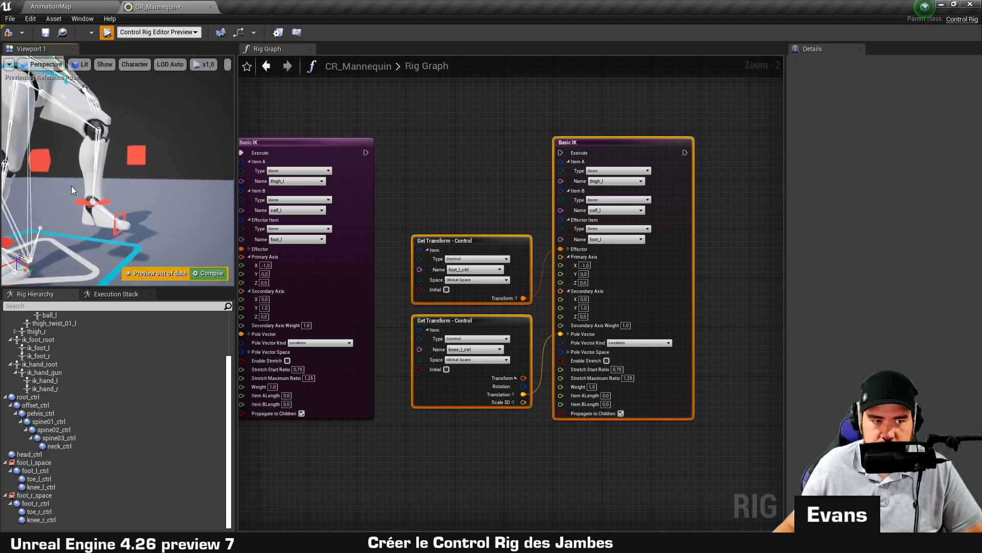
pyautogui.moveTo(71, 186); pyautogui.dragTo(140, 163, button='middle')
pyautogui.click(739, 232)
pyautogui.moveTo(739, 232); pyautogui.dragTo(667, 206, button='right')
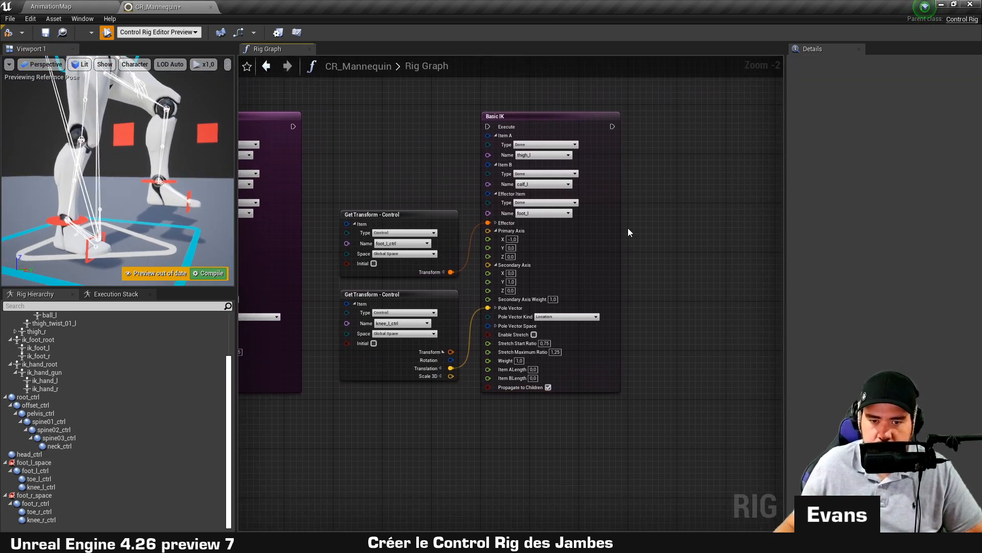
pyautogui.click(543, 155)
pyautogui.click(543, 174)
pyautogui.scroll(2, 542, 174)
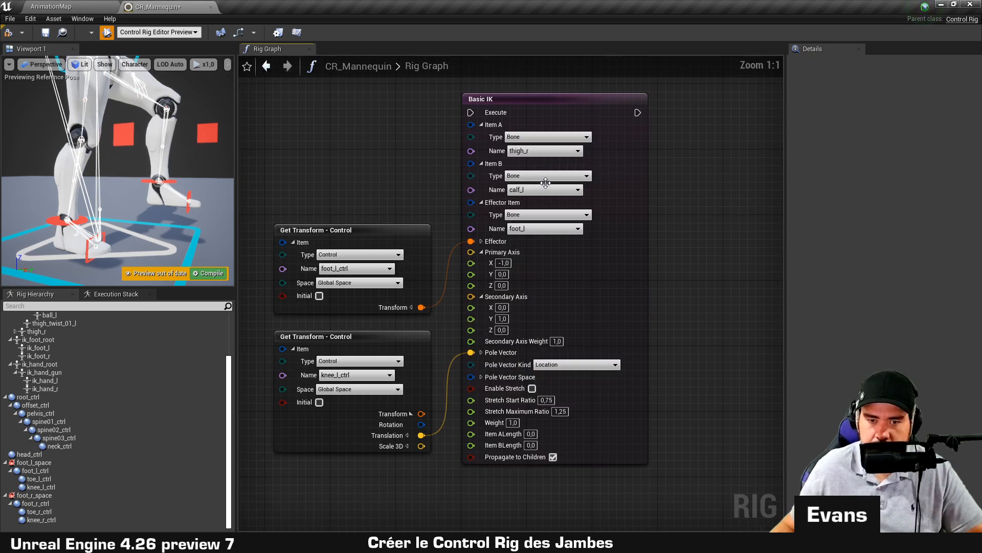
pyautogui.click(545, 189)
pyautogui.write('calf_r')
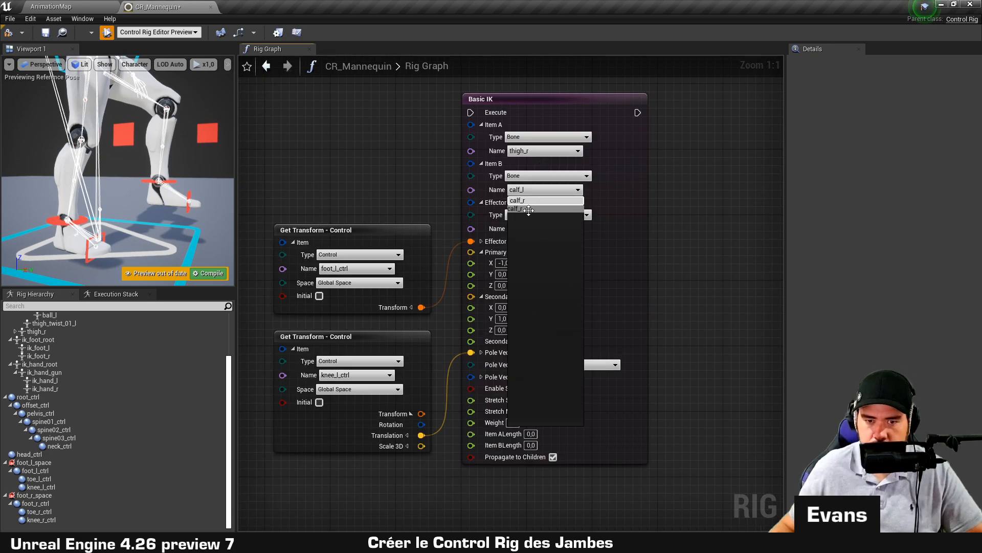
pyautogui.click(528, 209)
pyautogui.click(528, 228)
pyautogui.write('foot_r')
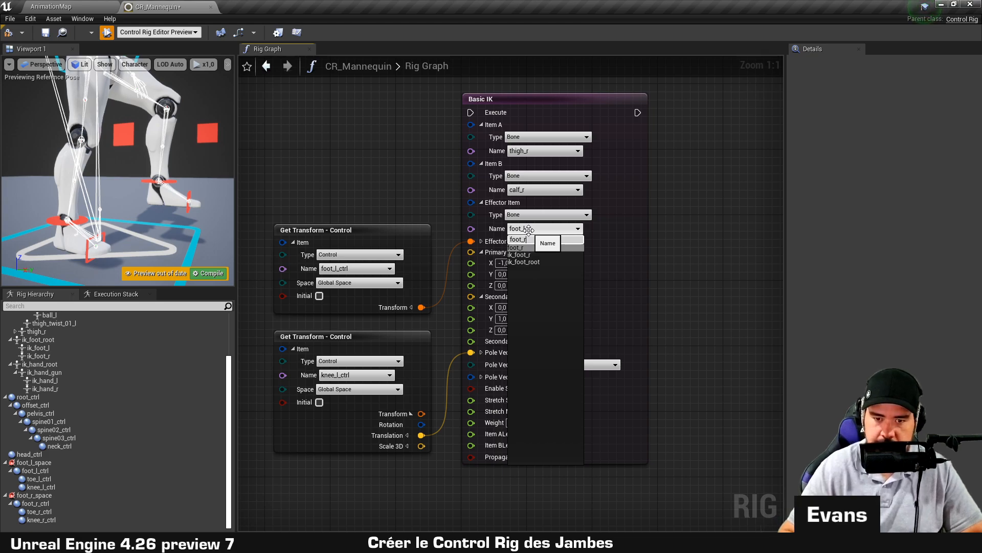
pyautogui.press('Return')
# Point the two copied Get Transform nodes to foot_r_ctrl and knee_r_ctrl, and compile the rig.
pyautogui.moveTo(344, 268); pyautogui.dragTo(479, 241, button='right')
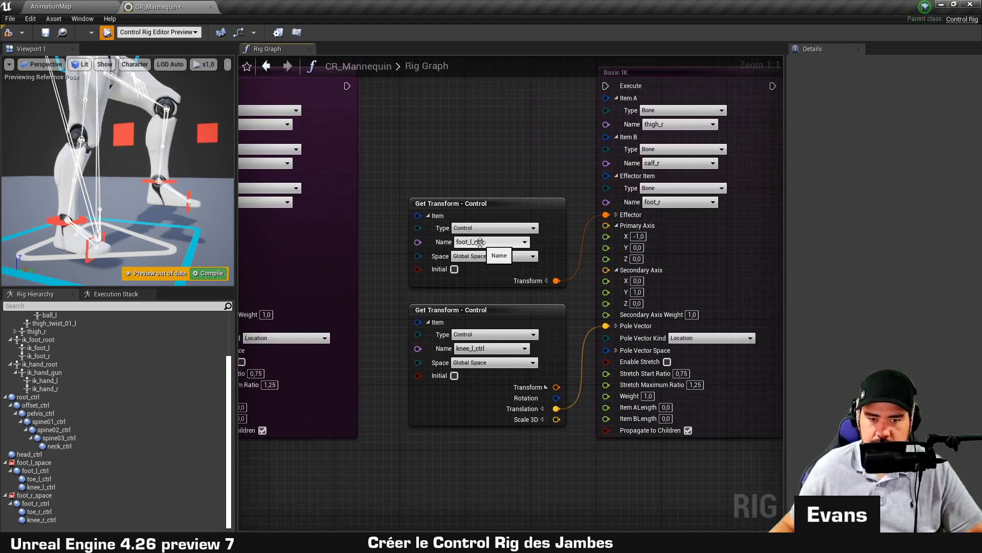
pyautogui.click(479, 241)
pyautogui.click(476, 277)
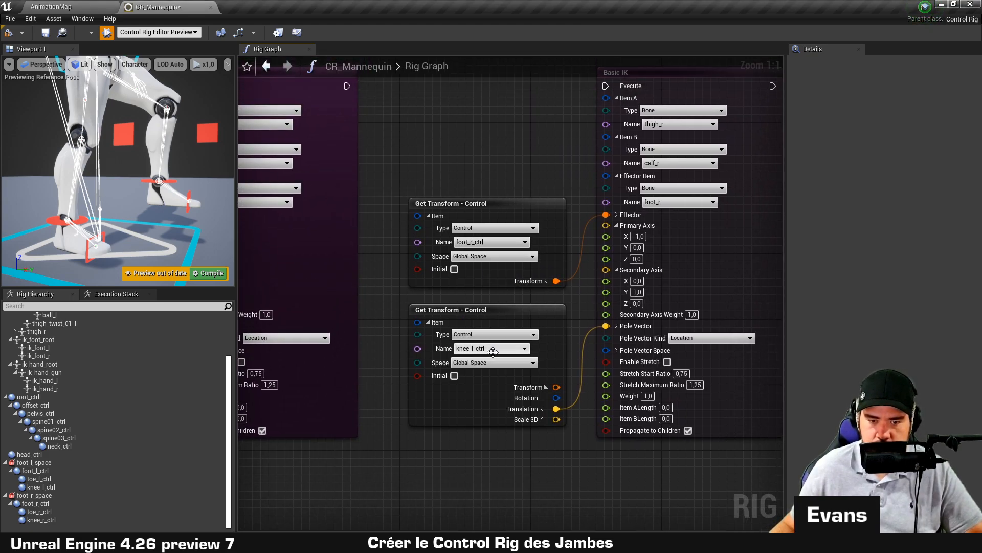
pyautogui.click(491, 348)
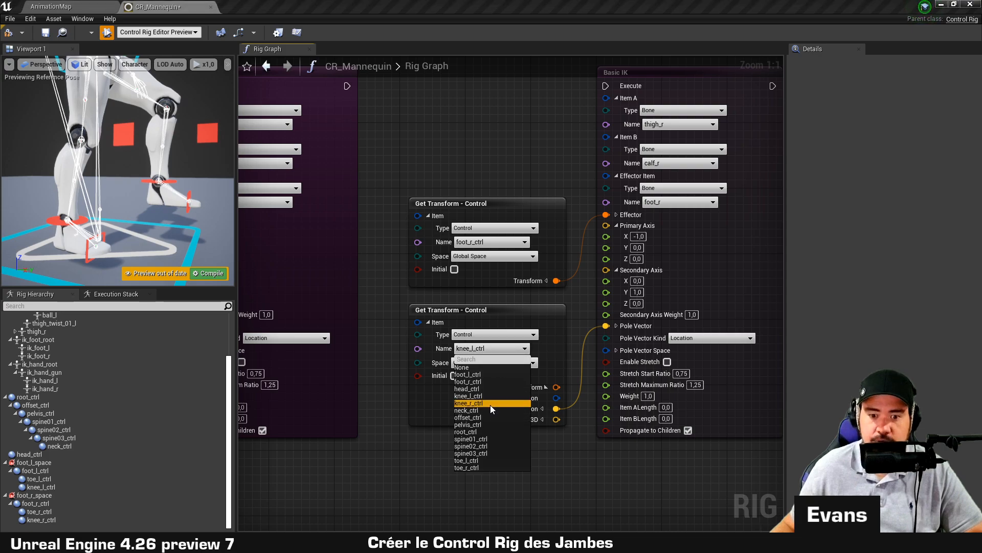
pyautogui.click(490, 403)
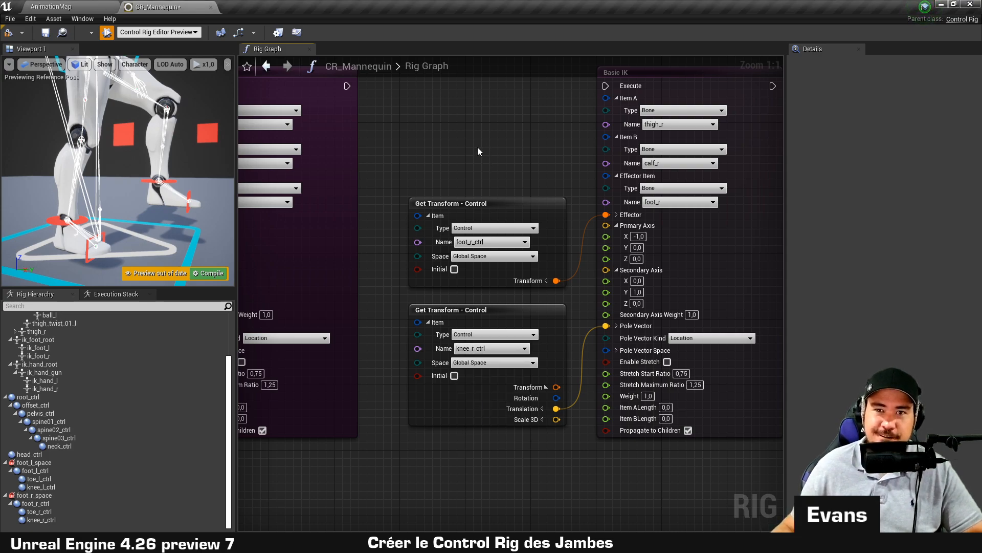
pyautogui.click(8, 32)
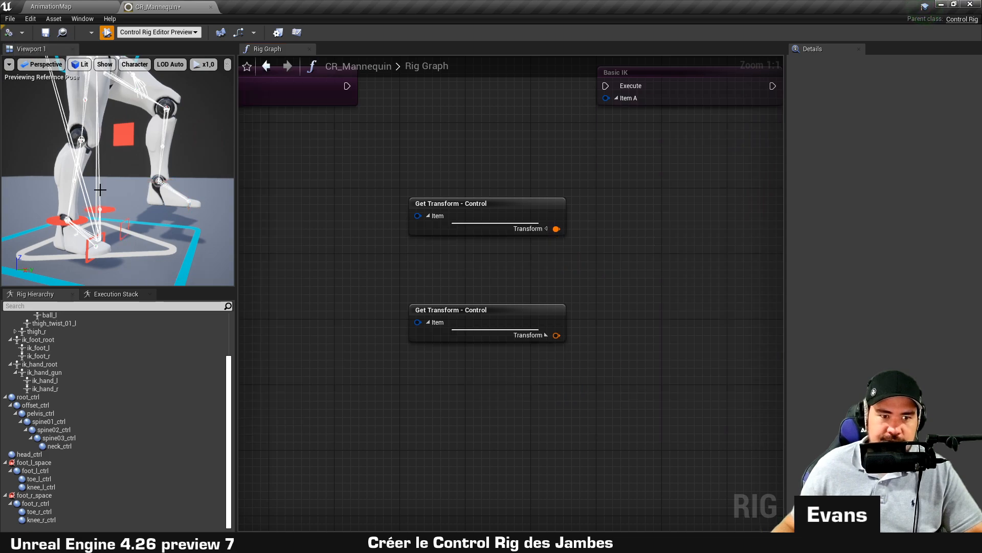
# Enable Control Bone Transform on foot_r to check its axes, and set the right-leg Basic IK's Primary Axis X to 1.
pyautogui.keyDown('alt'); pyautogui.moveTo(166, 189); pyautogui.dragTo(95, 188); pyautogui.keyUp('alt')
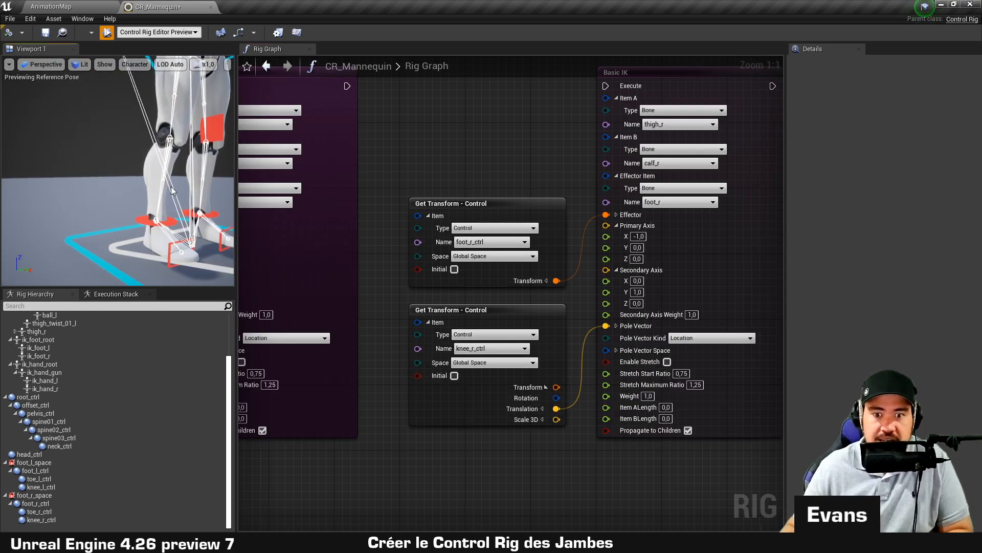
pyautogui.moveTo(411, 169); pyautogui.dragTo(460, 156, button='right')
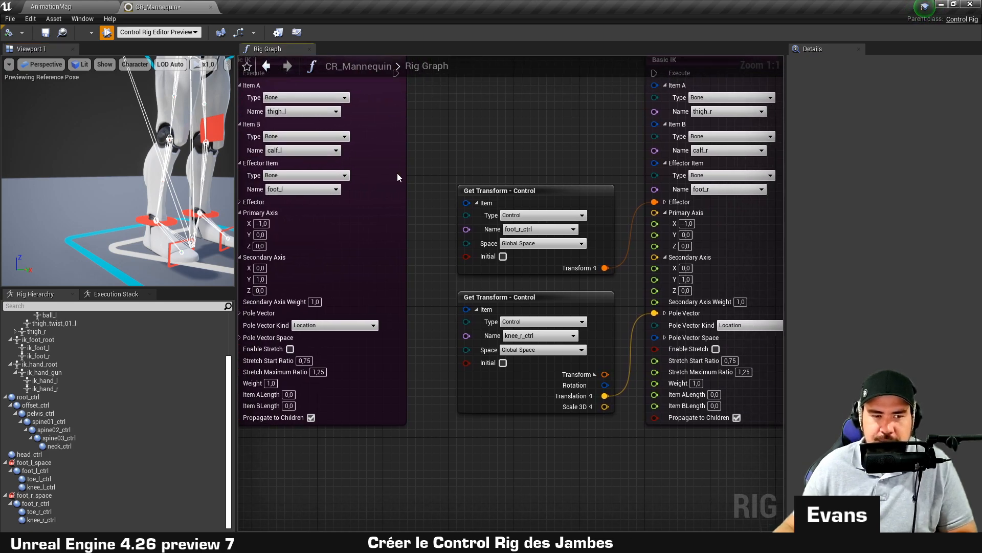
pyautogui.moveTo(57, 167); pyautogui.dragTo(112, 159, button='middle')
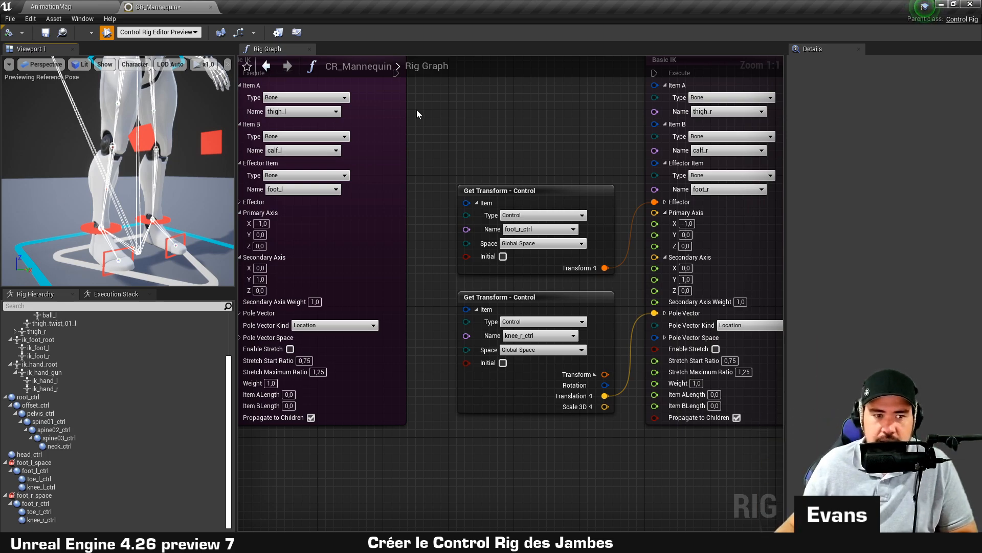
pyautogui.moveTo(573, 117); pyautogui.dragTo(522, 138, button='right')
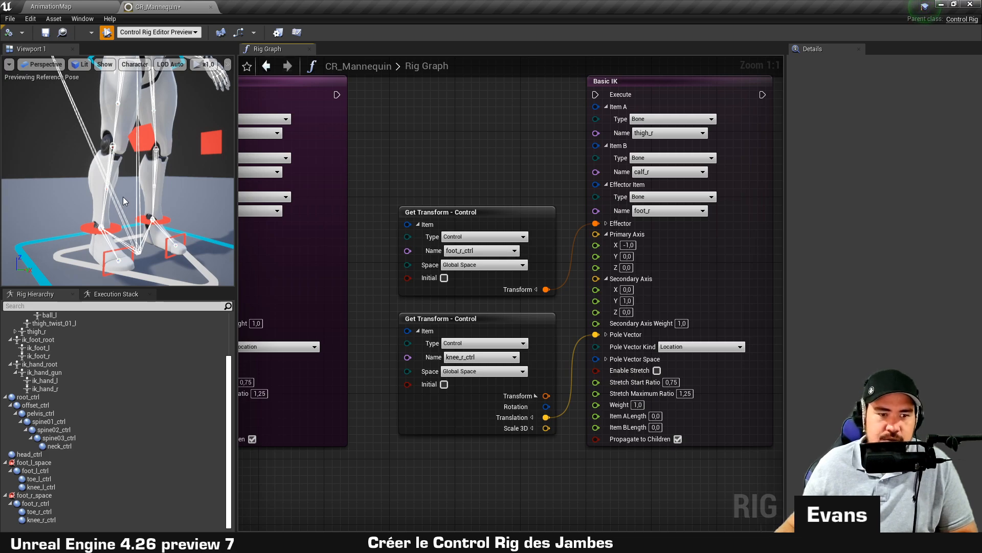
pyautogui.scroll(3, 97, 389)
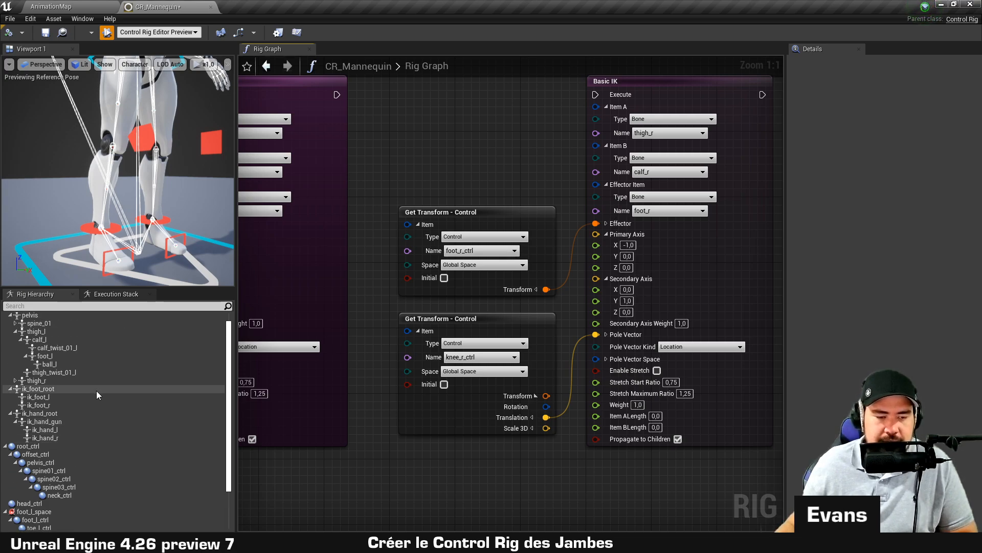
pyautogui.doubleClick(37, 382)
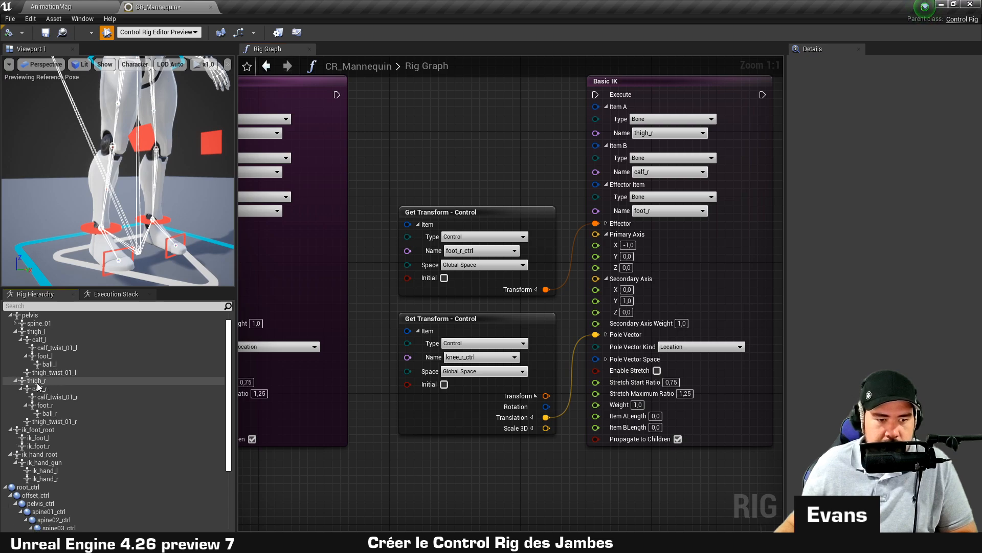
pyautogui.click(46, 405)
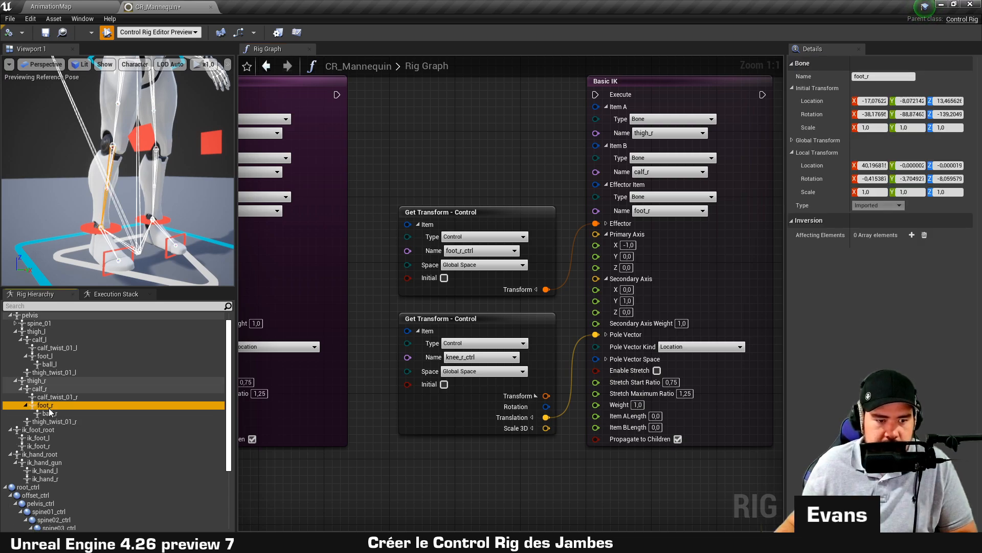
pyautogui.rightClick(50, 409)
pyautogui.click(107, 241)
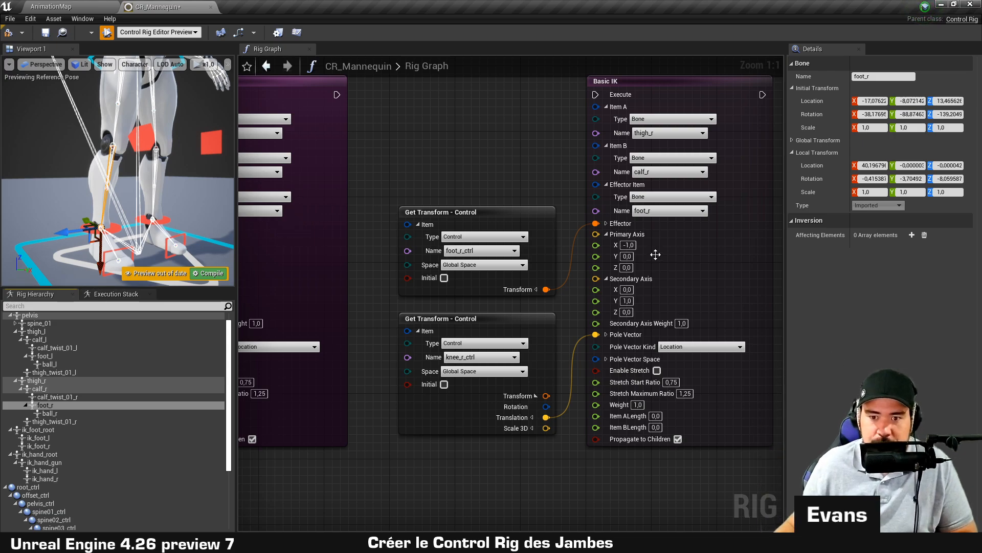
pyautogui.click(629, 246)
pyautogui.write('1')
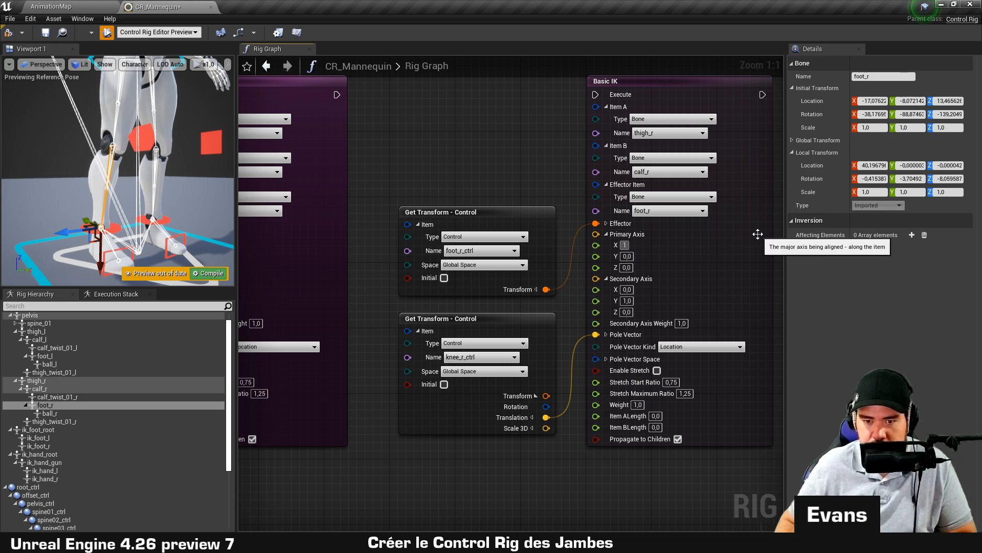
pyautogui.press('Return')
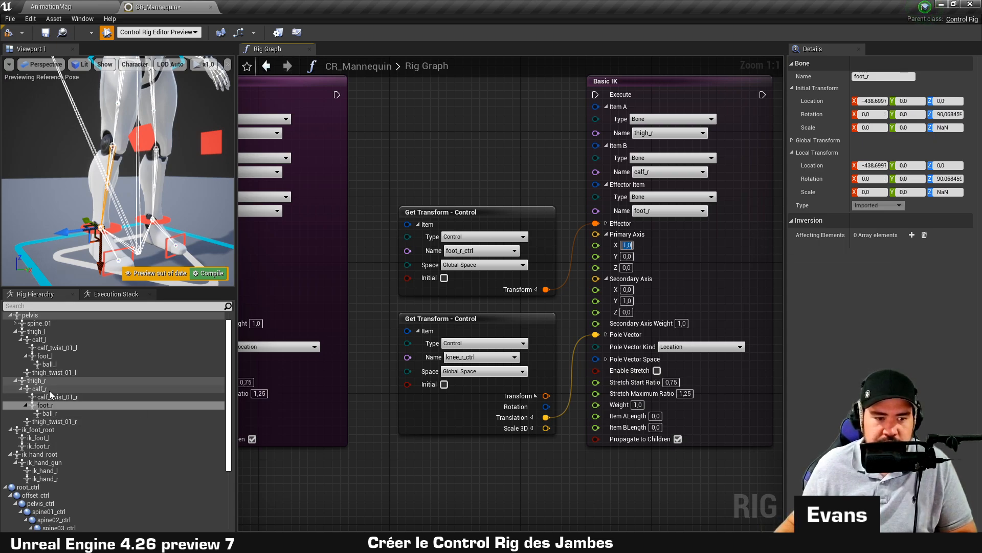
# Enable Control Bone Transform on calf_r to check its axes, and set the right-leg Basic IK's Secondary Axis Y to -1.
pyautogui.click(49, 390)
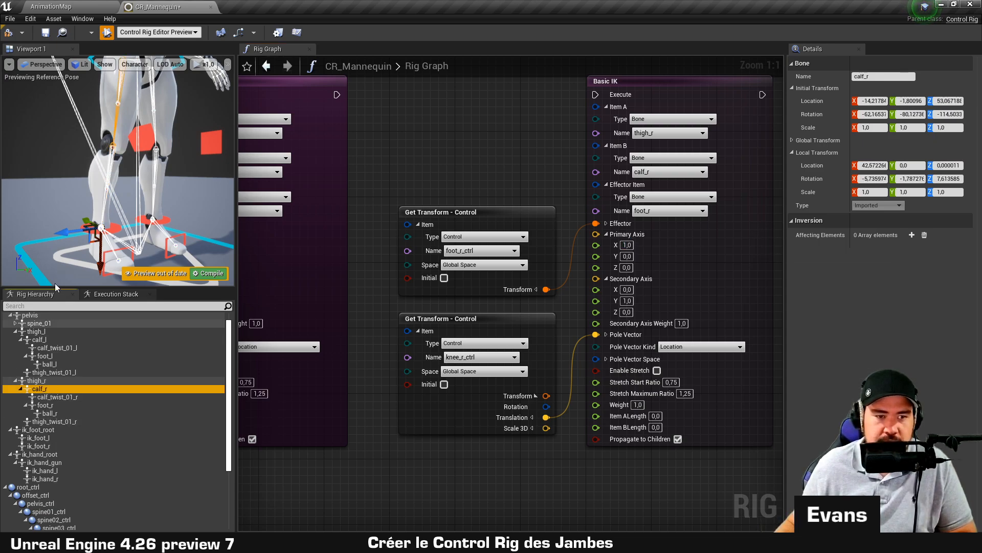
pyautogui.rightClick(51, 387)
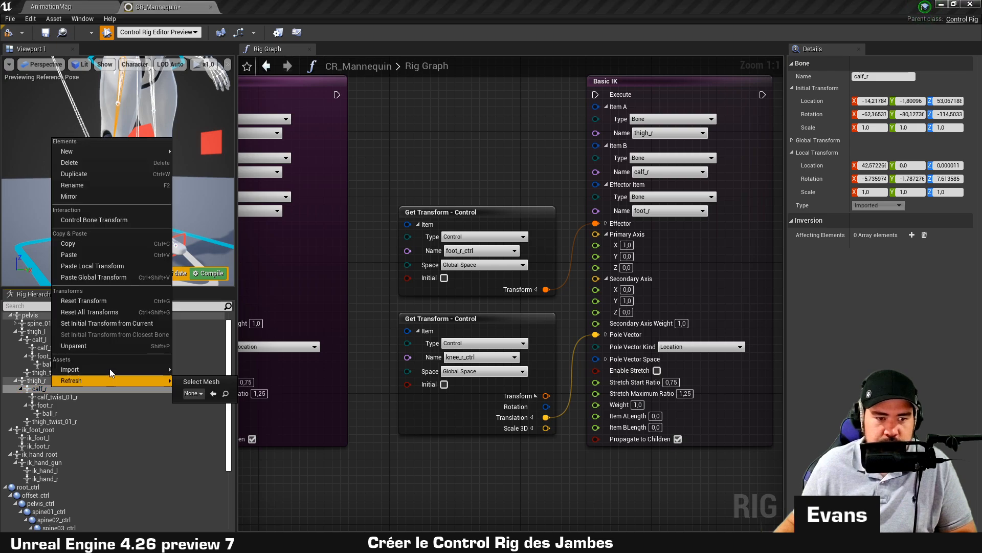
pyautogui.click(119, 223)
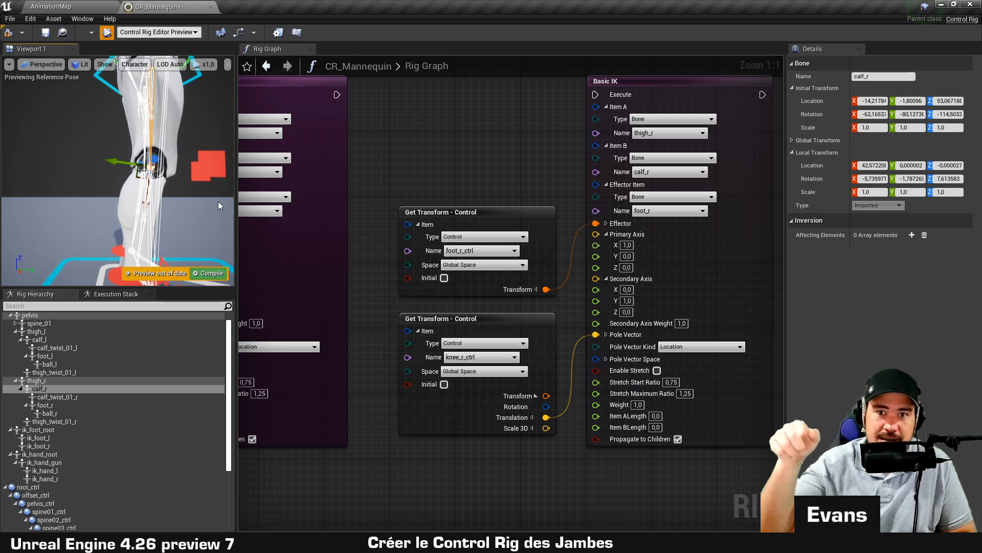
pyautogui.click(625, 304)
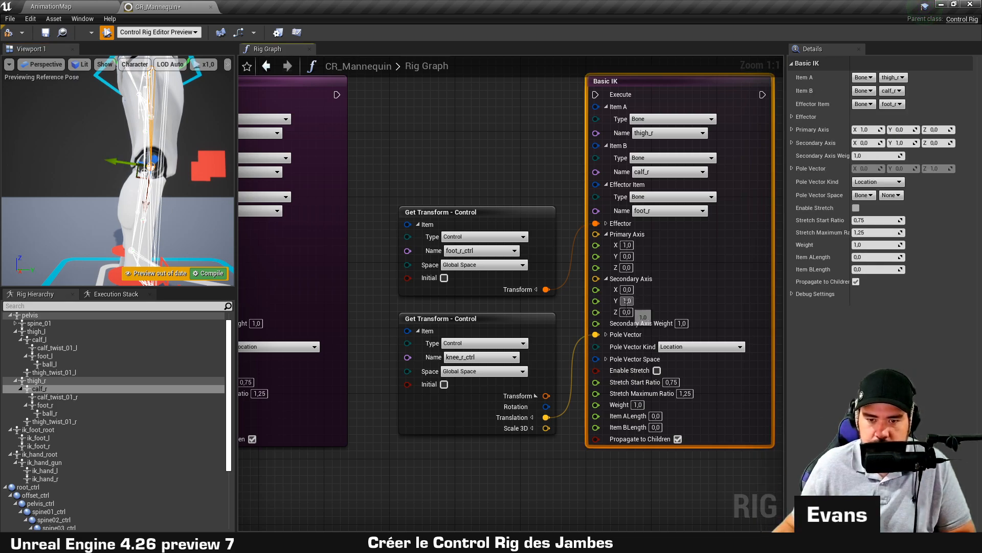
pyautogui.write('-1')
pyautogui.press('Return')
# Chain the left-leg Basic IK's execution into the right-leg one, and test foot_r_ctrl by moving it to about X -21,6, Y -30,6, Z 14.
pyautogui.scroll(-2, 425, 119)
pyautogui.moveTo(381, 106); pyautogui.dragTo(573, 110)
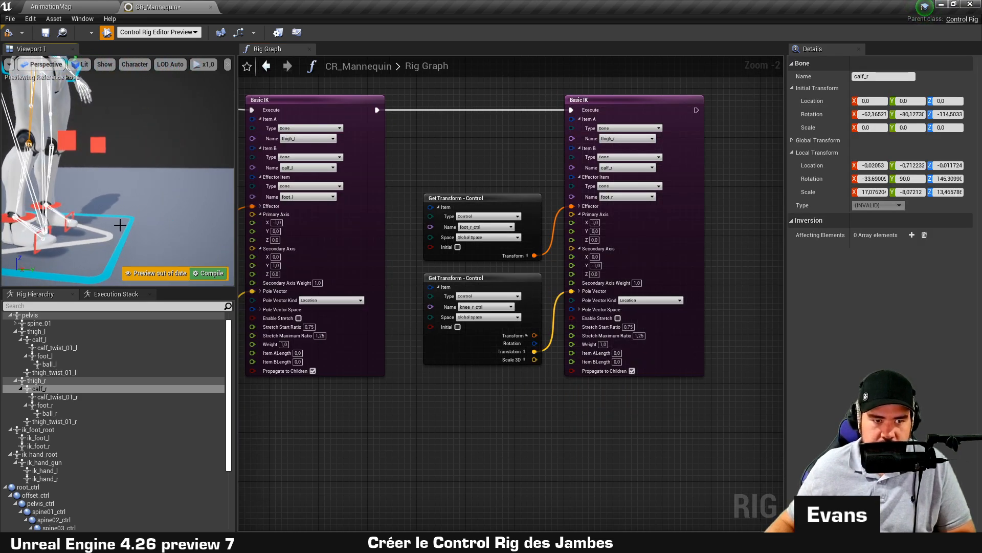
pyautogui.click(110, 206)
pyautogui.moveTo(111, 206)
pyautogui.mouseDown()
pyautogui.moveTo(118, 230)
pyautogui.moveTo(117, 195)
pyautogui.mouseUp()
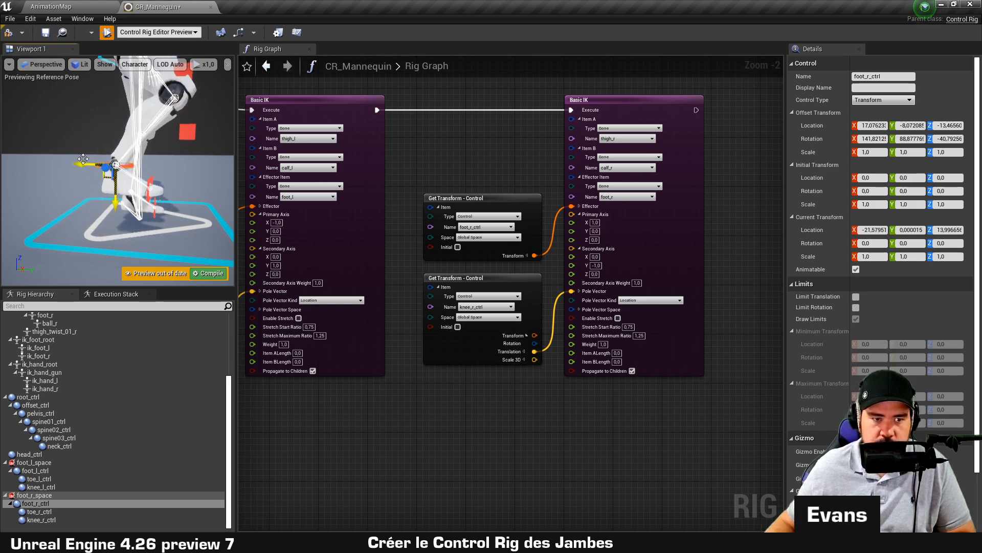
pyautogui.moveTo(81, 162); pyautogui.dragTo(139, 160)
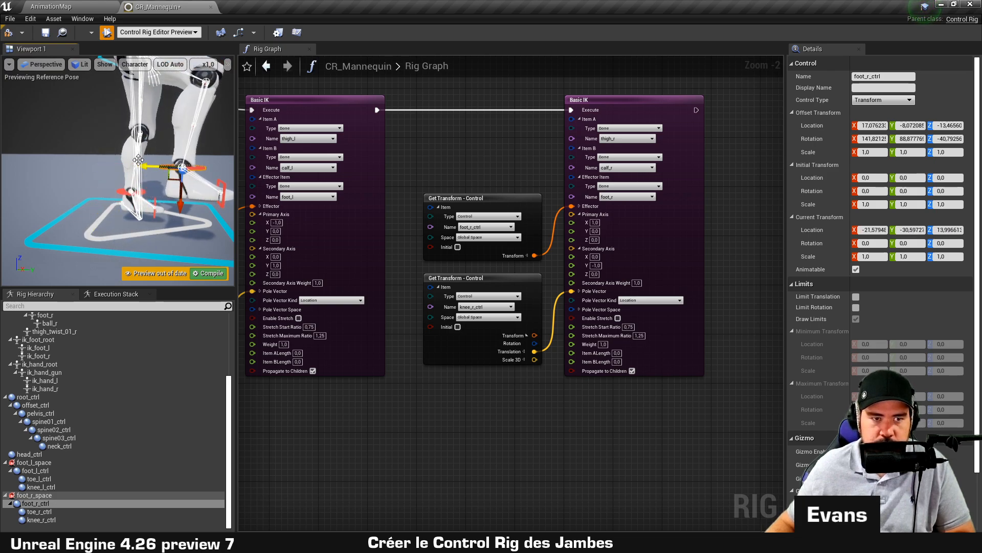
pyautogui.click(227, 64)
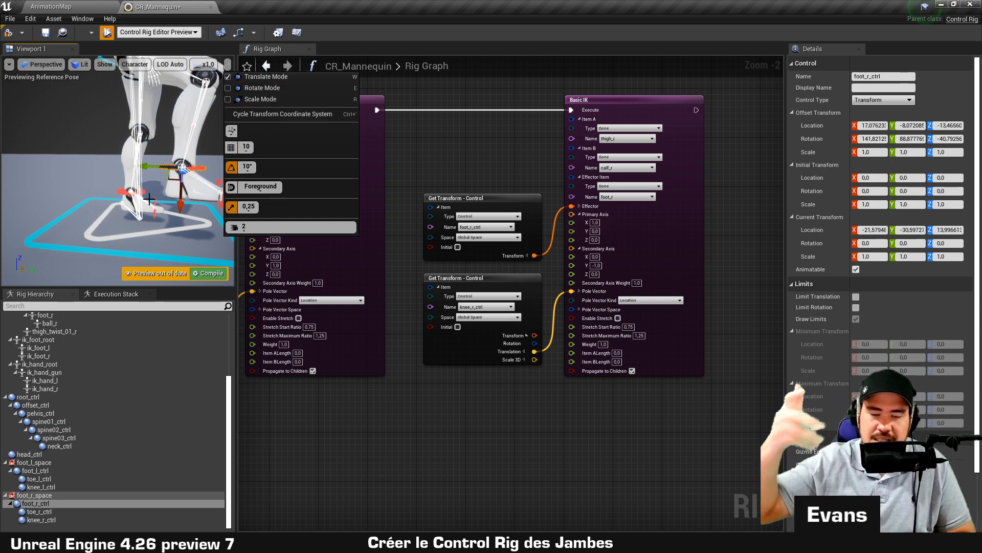
pyautogui.click(379, 153)
pyautogui.scroll(-1, 691, 384)
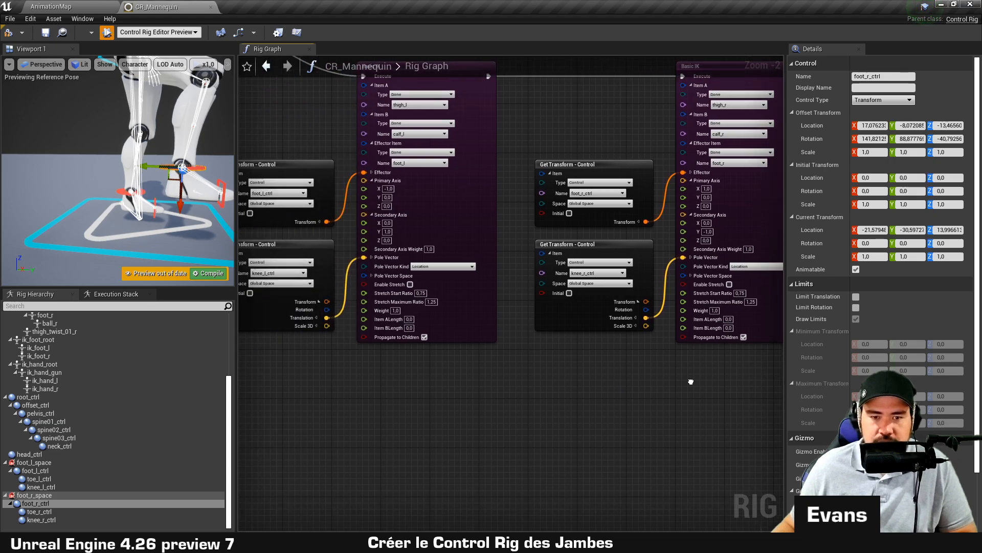
# Test toe_r_ctrl by rotating it to about -30 on Z.
pyautogui.click(209, 224)
pyautogui.keyDown('alt'); pyautogui.moveTo(209, 224); pyautogui.dragTo(87, 224); pyautogui.keyUp('alt')
pyautogui.scroll(3, 43, 207)
pyautogui.keyDown('alt'); pyautogui.moveTo(43, 207); pyautogui.dragTo(75, 174, button='middle'); pyautogui.keyUp('alt')
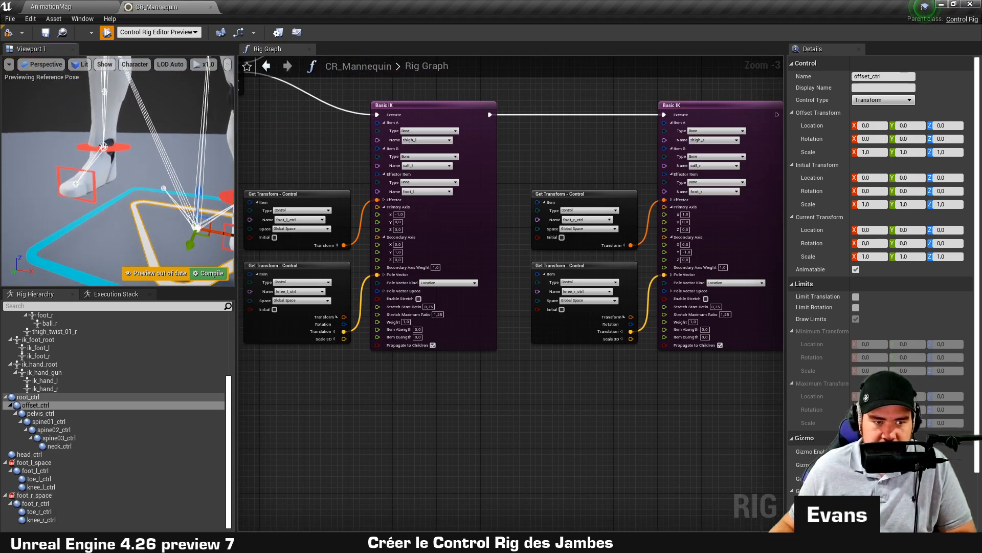
pyautogui.click(74, 171)
pyautogui.press('e')
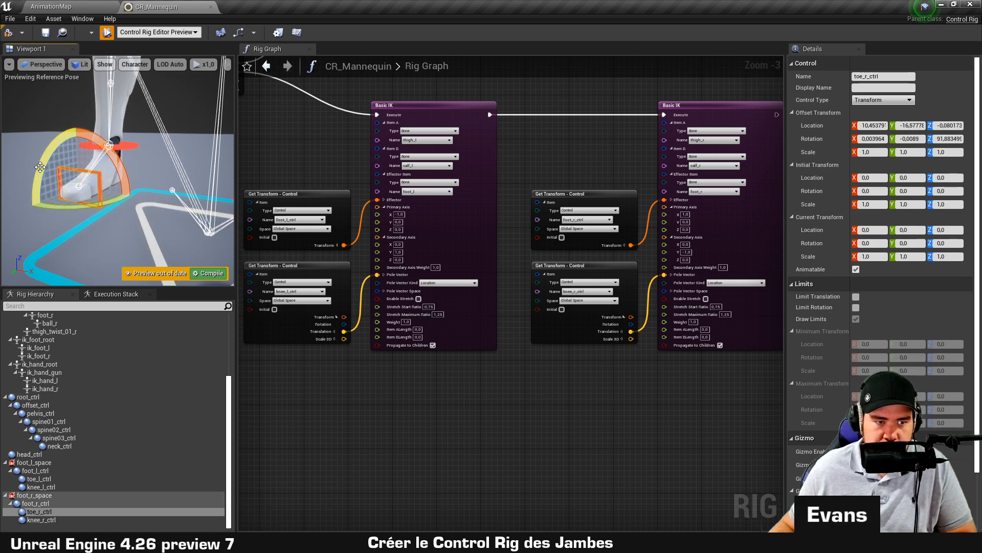
pyautogui.moveTo(51, 144); pyautogui.dragTo(29, 172)
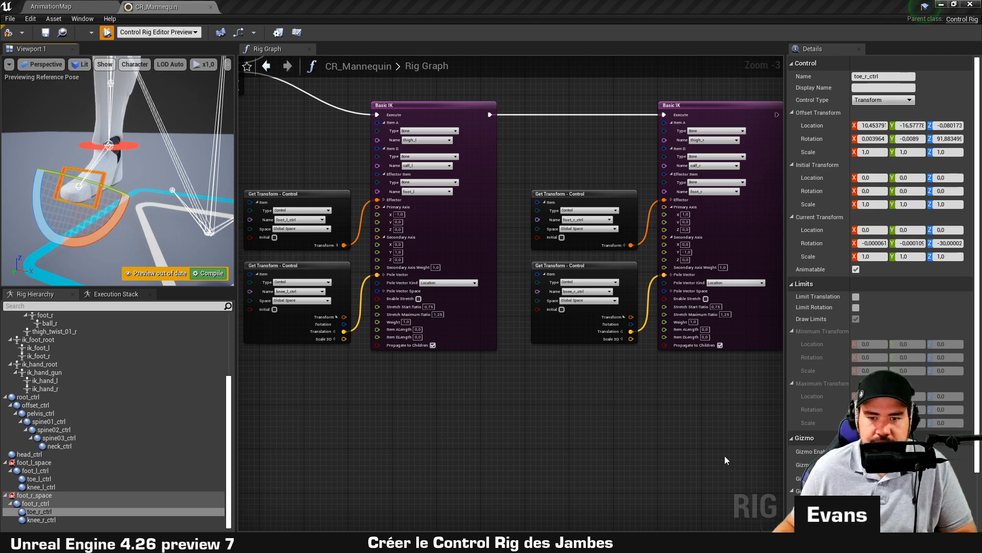
# Add a Set Rotation node for the ball_l bone after the right-leg Basic IK.
pyautogui.moveTo(591, 418); pyautogui.dragTo(302, 418, button='right')
pyautogui.scroll(2, 438, 241)
pyautogui.moveTo(476, 271); pyautogui.dragTo(508, 315, button='right')
pyautogui.scroll(4, 200, 414)
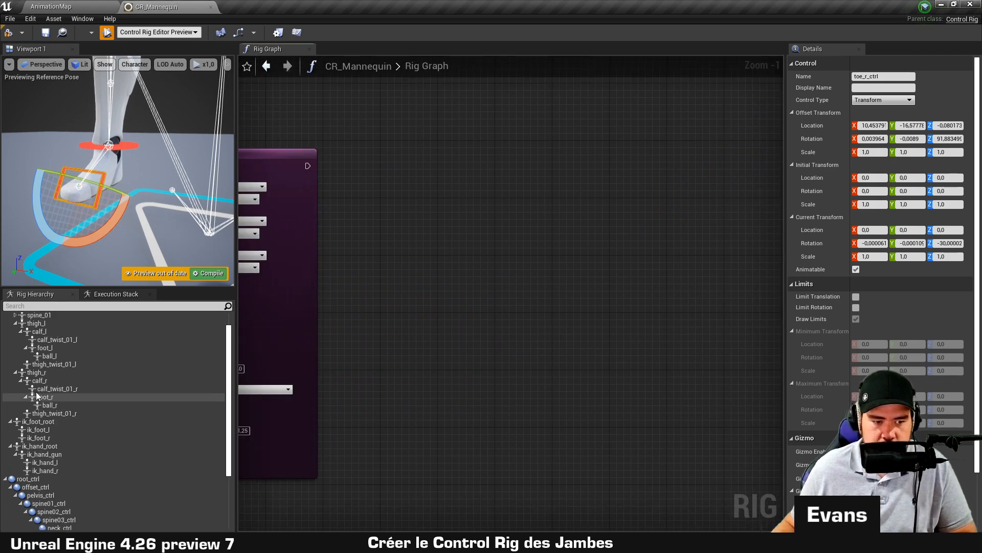
pyautogui.moveTo(49, 373); pyautogui.dragTo(436, 161)
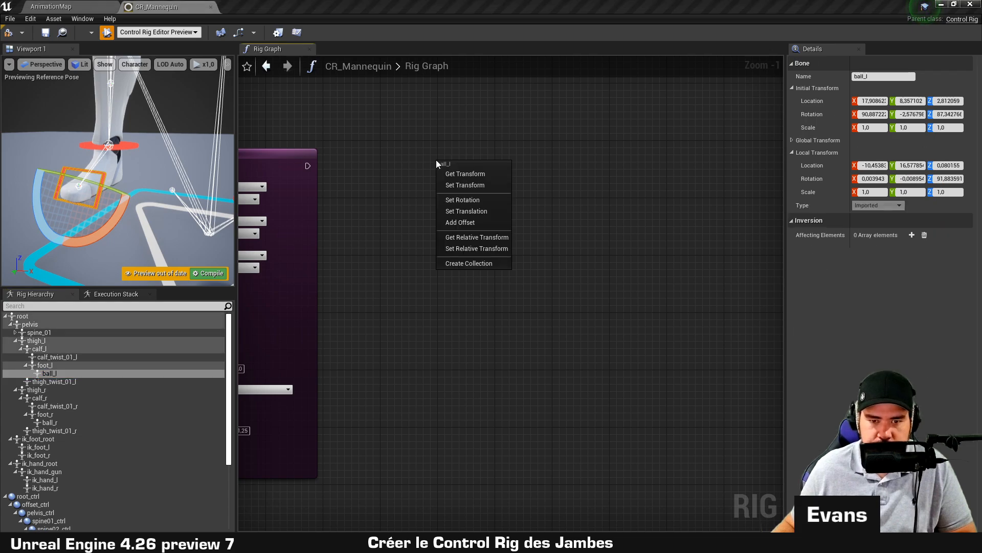
pyautogui.click(468, 199)
pyautogui.scroll(1, 504, 187)
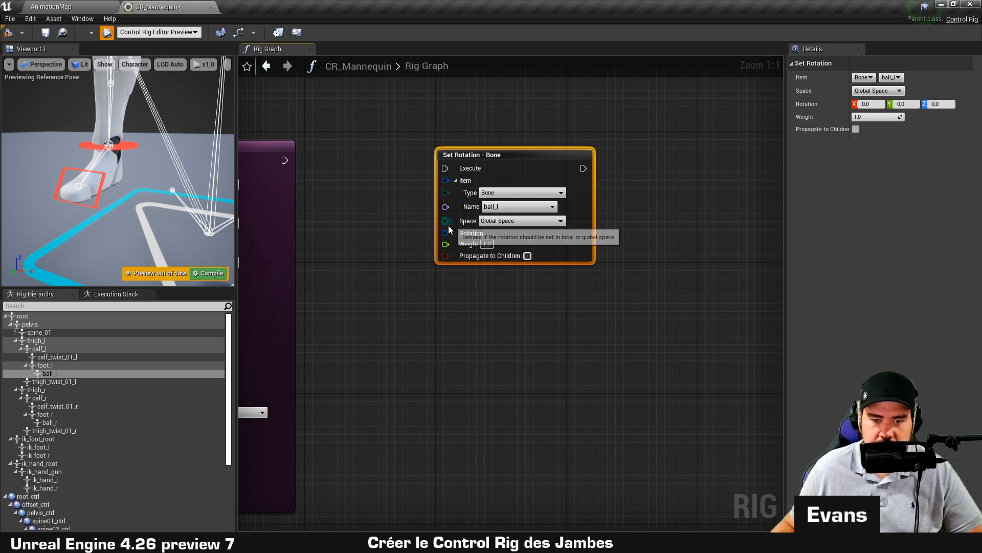
pyautogui.click(421, 280)
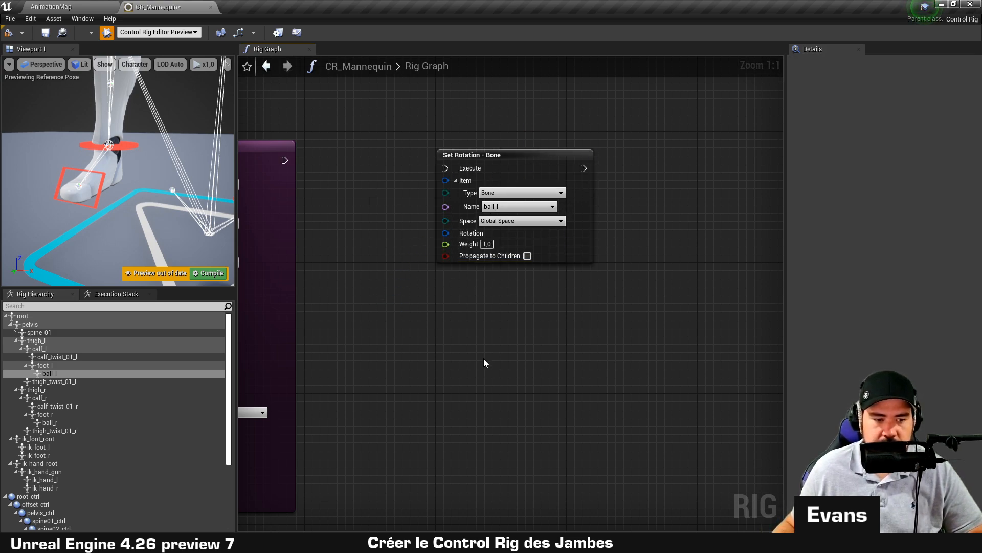
# Add a Get Transform node for toe_l_ctrl, feed its Rotation into ball_l's Set Rotation, and chain that node after the right-leg Basic IK.
pyautogui.scroll(-4, 131, 456)
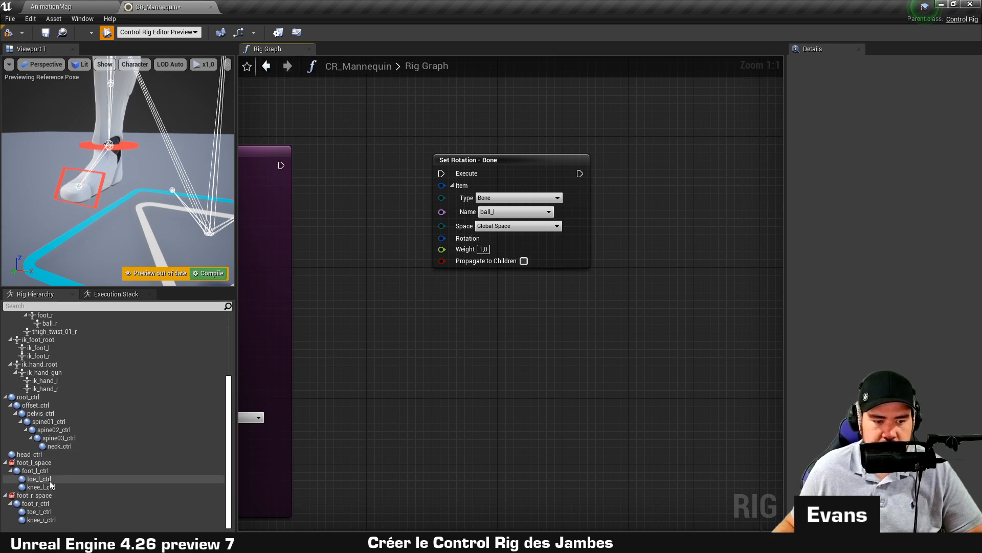
pyautogui.moveTo(44, 481); pyautogui.dragTo(408, 296)
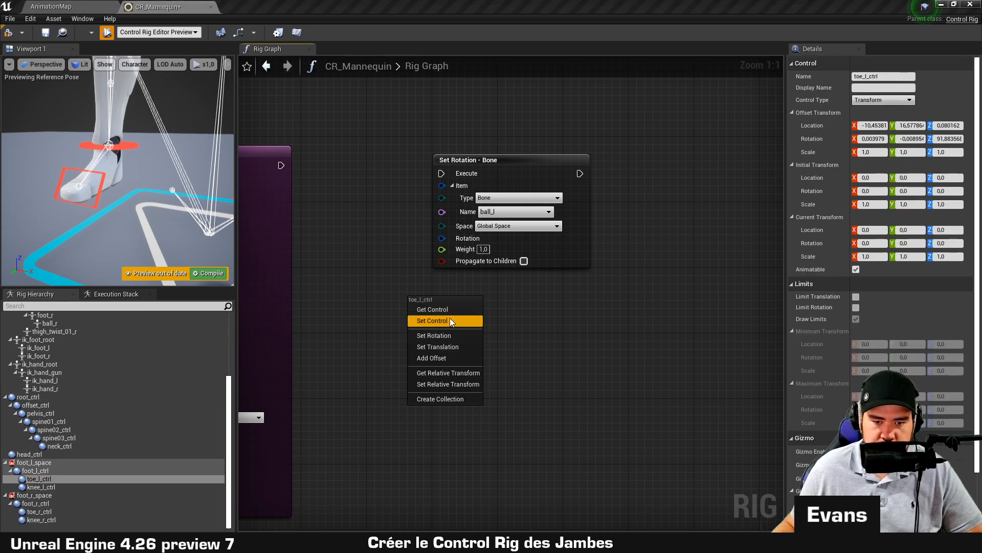
pyautogui.click(450, 311)
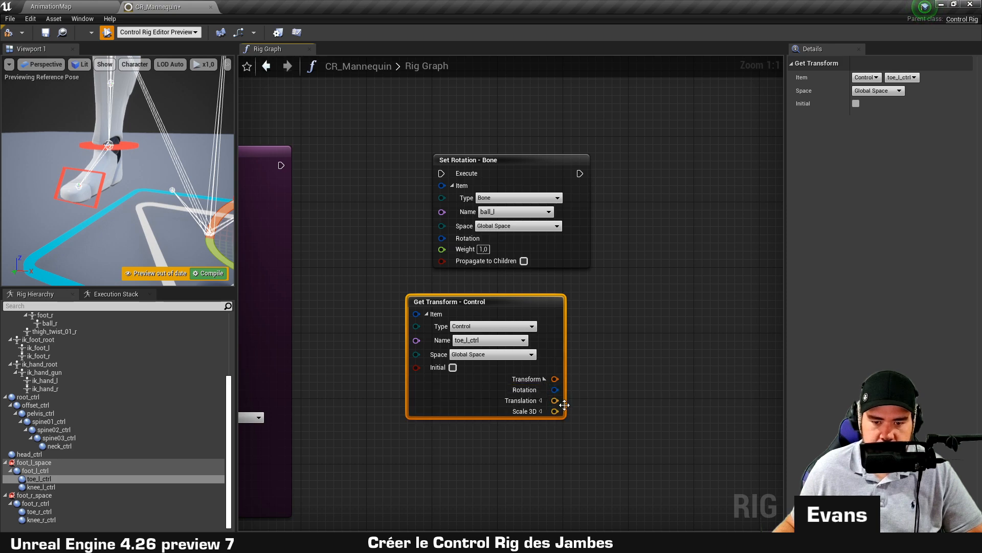
pyautogui.moveTo(553, 390); pyautogui.dragTo(442, 239)
pyautogui.moveTo(280, 165); pyautogui.dragTo(440, 172)
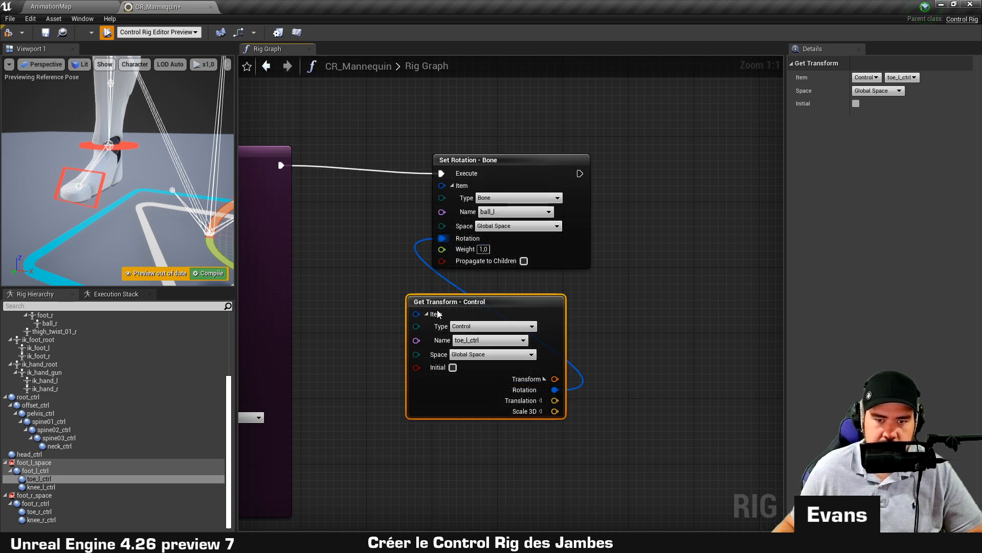
# Align the Set Rotation and Get Transform nodes, duplicate the pair beside them, and chain execution into the copied Set Rotation.
pyautogui.keyDown('ctrl'); pyautogui.moveTo(533, 175); pyautogui.dragTo(500, 168); pyautogui.keyUp('ctrl')
pyautogui.click(488, 277)
pyautogui.moveTo(487, 292); pyautogui.dragTo(488, 273)
pyautogui.moveTo(461, 478); pyautogui.dragTo(445, 402)
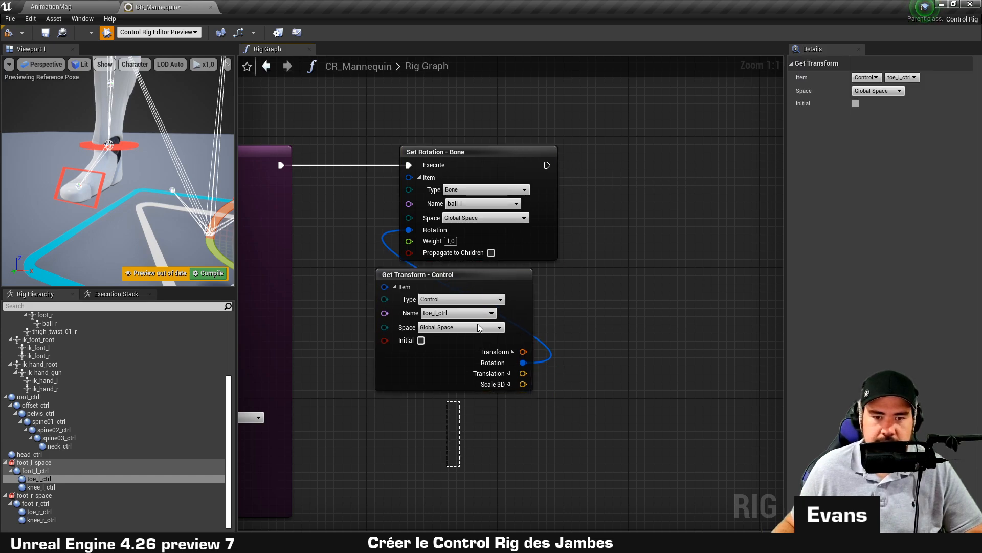
pyautogui.hotkey('ctrl', 'v')
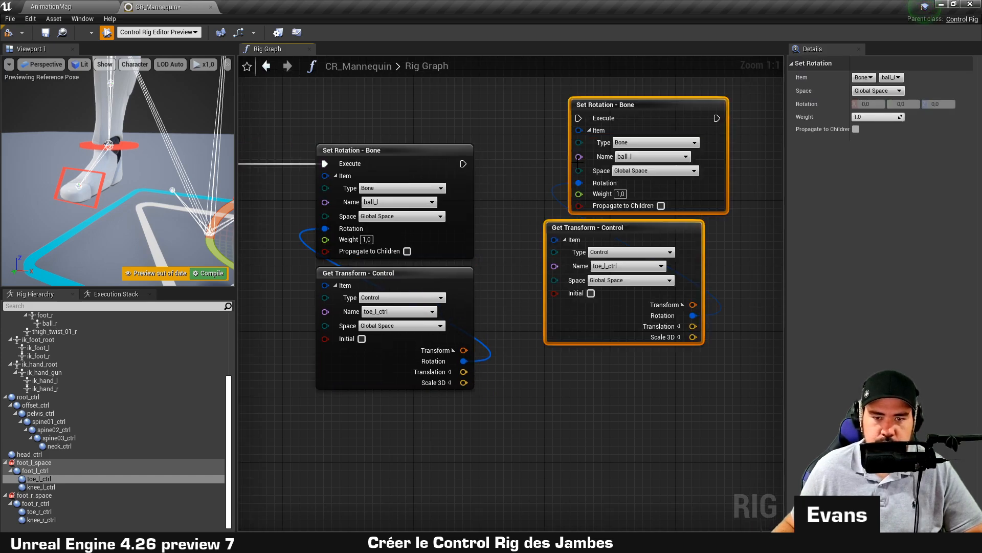
pyautogui.moveTo(619, 112); pyautogui.dragTo(600, 157)
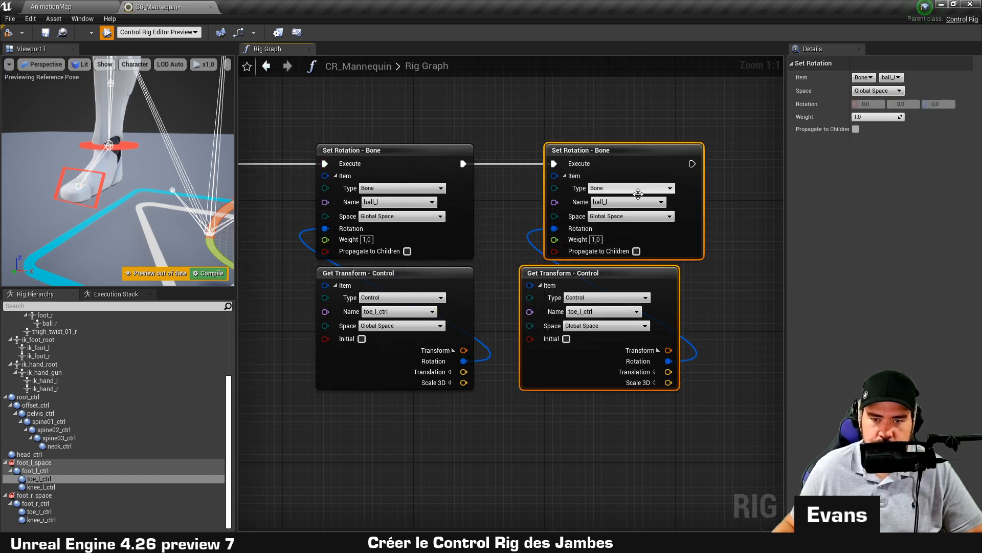
# Point the copied Set Rotation node to ball_r and the copied Get Transform node to toe_r_ctrl.
pyautogui.click(638, 203)
pyautogui.click(601, 234)
pyautogui.click(604, 311)
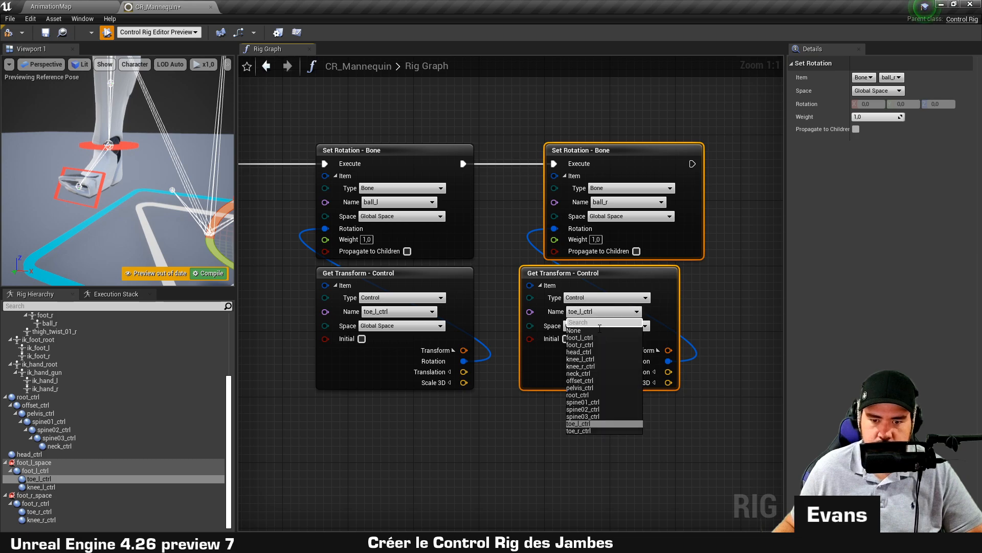
pyautogui.click(598, 432)
# Test the toe controls by rotating them in the viewport.
pyautogui.keyDown('alt'); pyautogui.moveTo(118, 205); pyautogui.dragTo(42, 204); pyautogui.keyUp('alt')
pyautogui.click(52, 200)
pyautogui.moveTo(97, 146); pyautogui.dragTo(70, 180)
pyautogui.moveTo(176, 176); pyautogui.dragTo(151, 236)
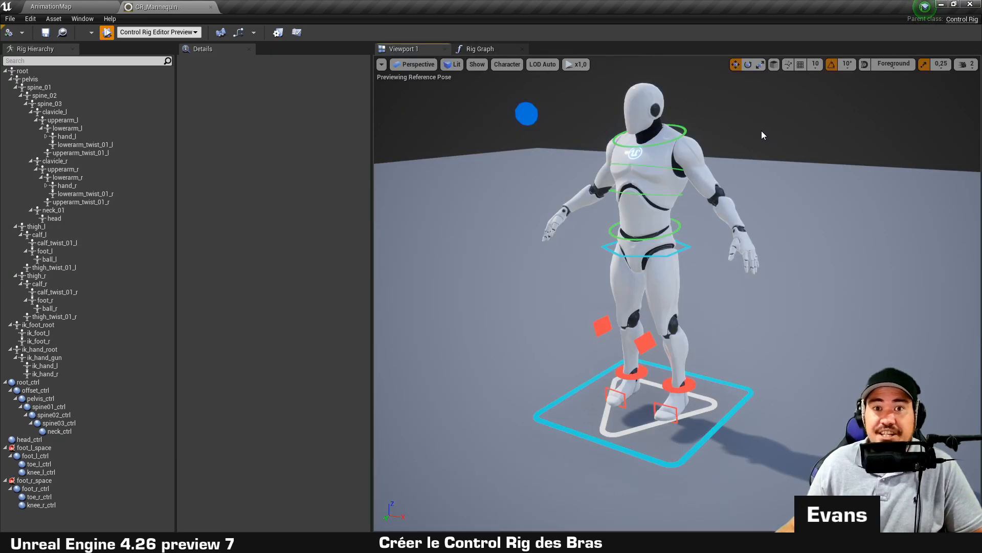
# Test head_ctrl by moving it along X to about -25,4, and deselect it.
pyautogui.click(530, 115)
pyautogui.moveTo(549, 120)
pyautogui.mouseDown()
pyautogui.moveTo(689, 122)
pyautogui.moveTo(541, 122)
pyautogui.mouseUp()
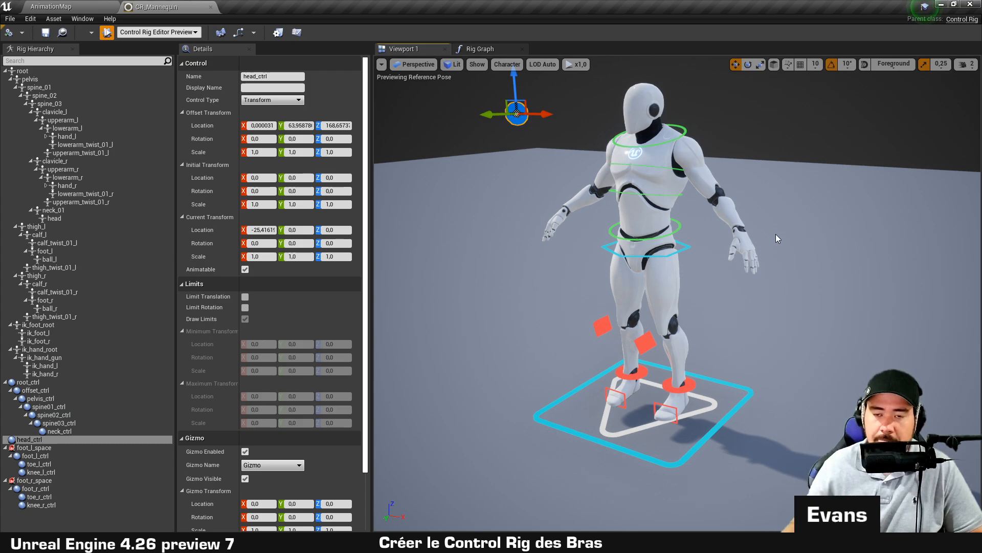
pyautogui.moveTo(775, 235); pyautogui.dragTo(776, 190, button='right')
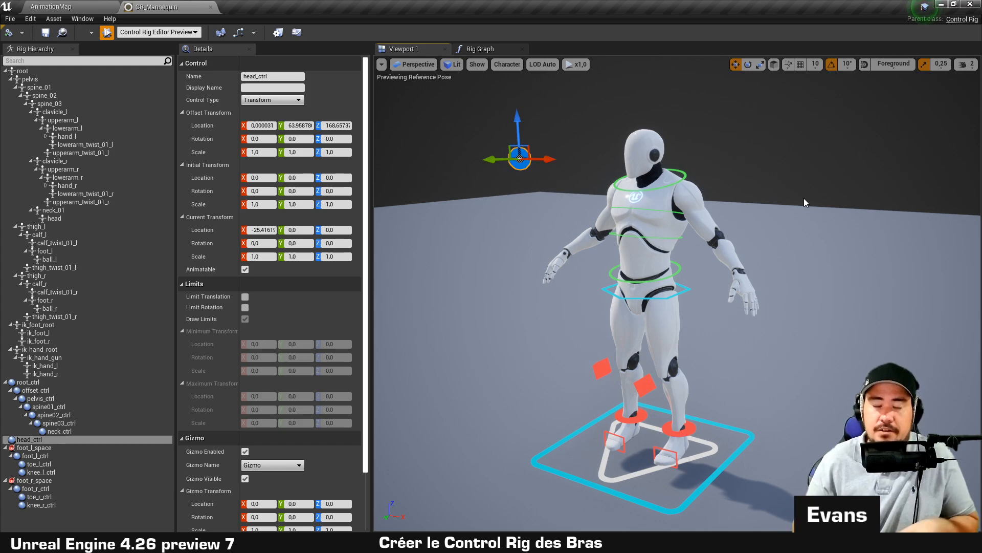
pyautogui.moveTo(757, 180); pyautogui.dragTo(757, 206, button='middle')
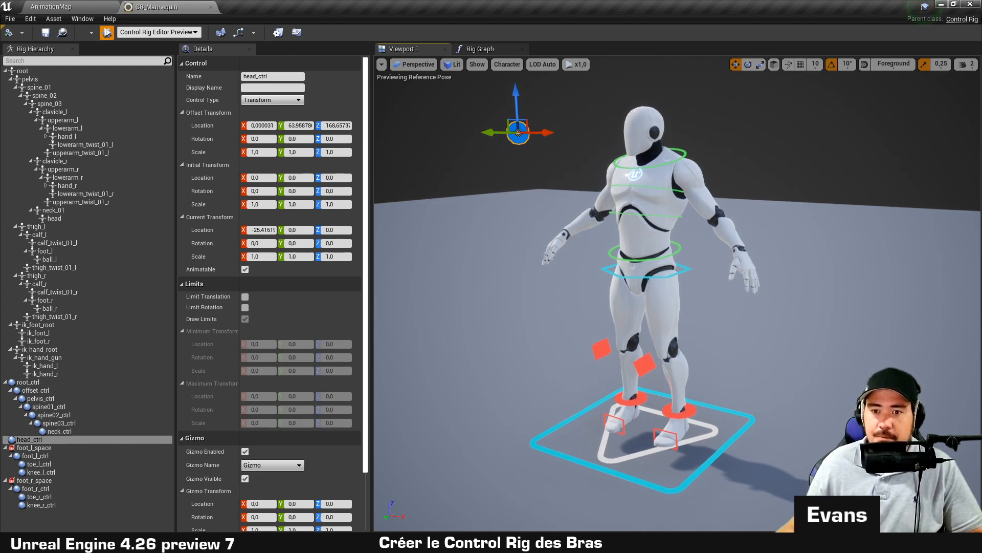
pyautogui.moveTo(757, 180); pyautogui.dragTo(757, 162, button='right')
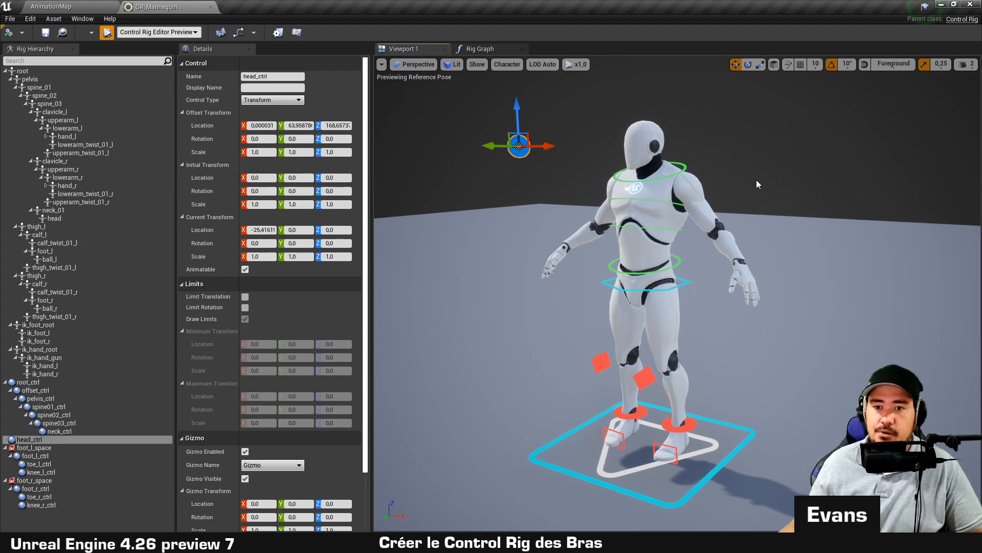
pyautogui.press('Escape')
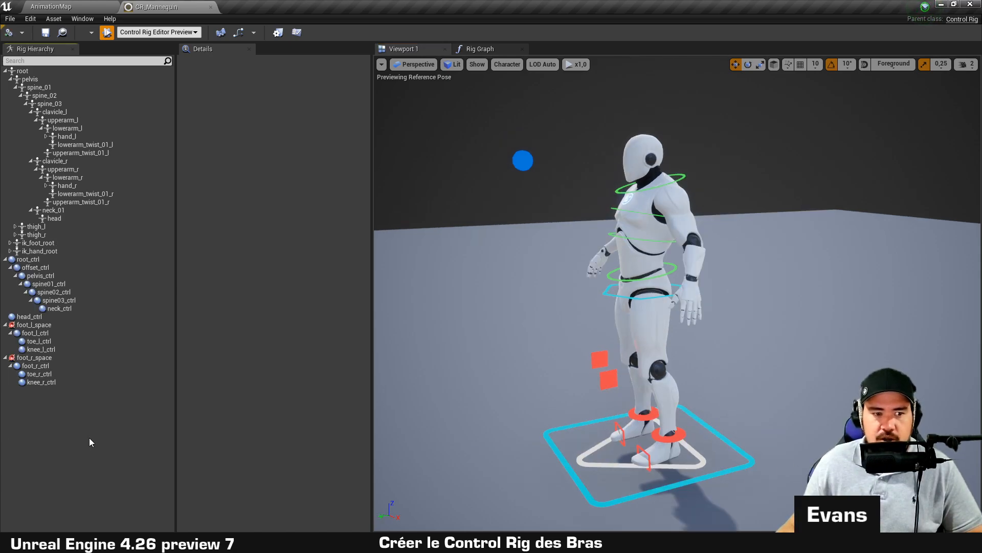
# Create a new space at the hierarchy's root level and name it hand_l_ctrl.
pyautogui.keyDown('alt'); pyautogui.moveTo(556, 333); pyautogui.dragTo(639, 333); pyautogui.keyUp('alt')
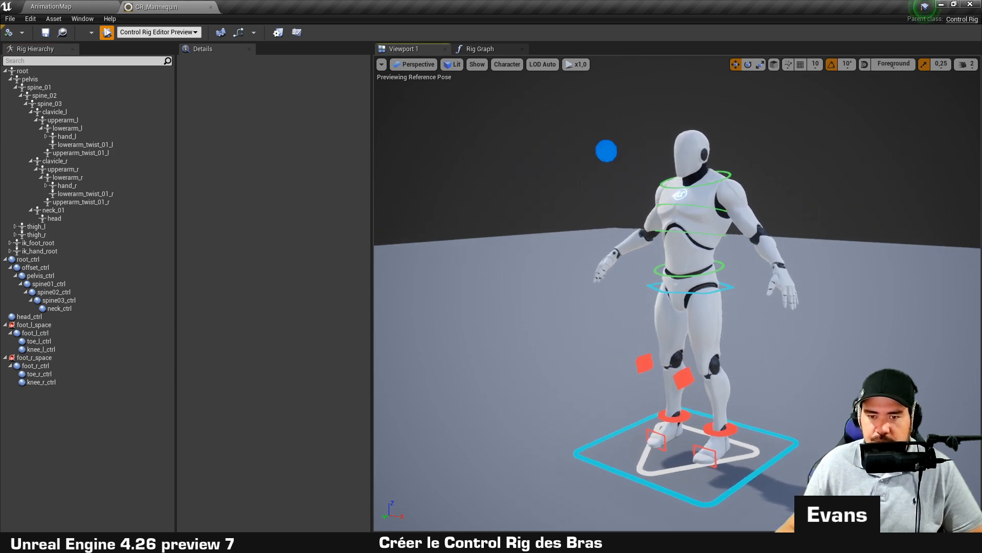
pyautogui.rightClick(64, 427)
pyautogui.moveTo(124, 214)
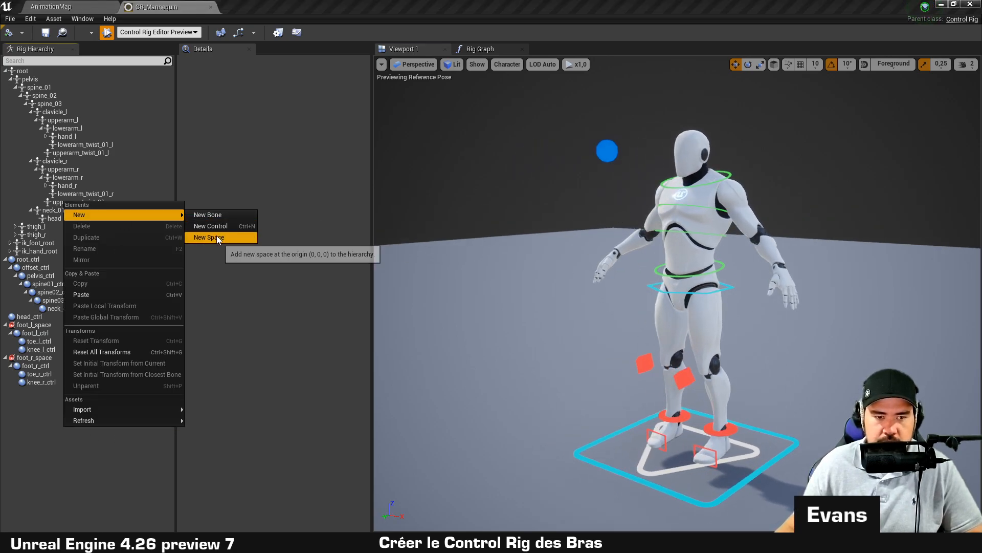
pyautogui.click(216, 237)
pyautogui.write('hand_l_ctrl')
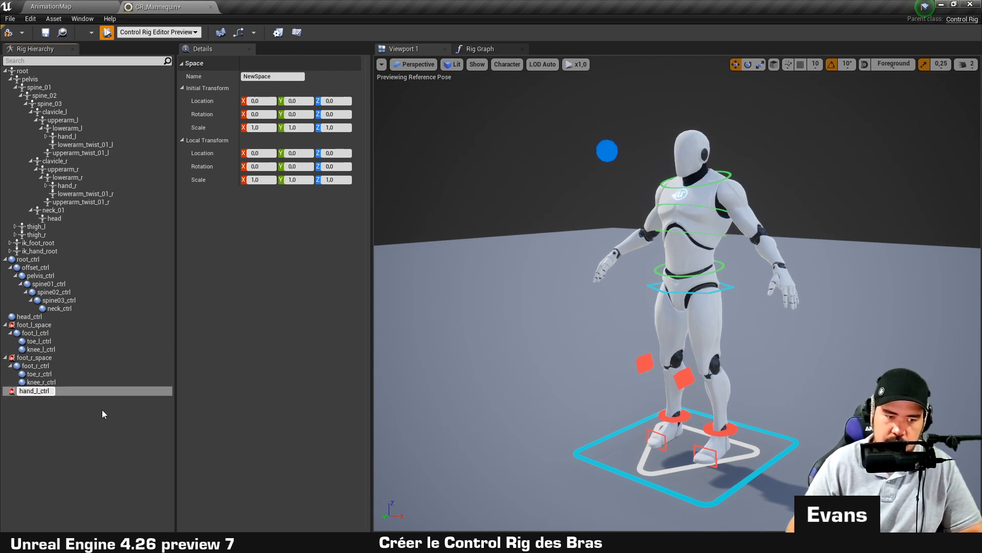
pyautogui.press('Return')
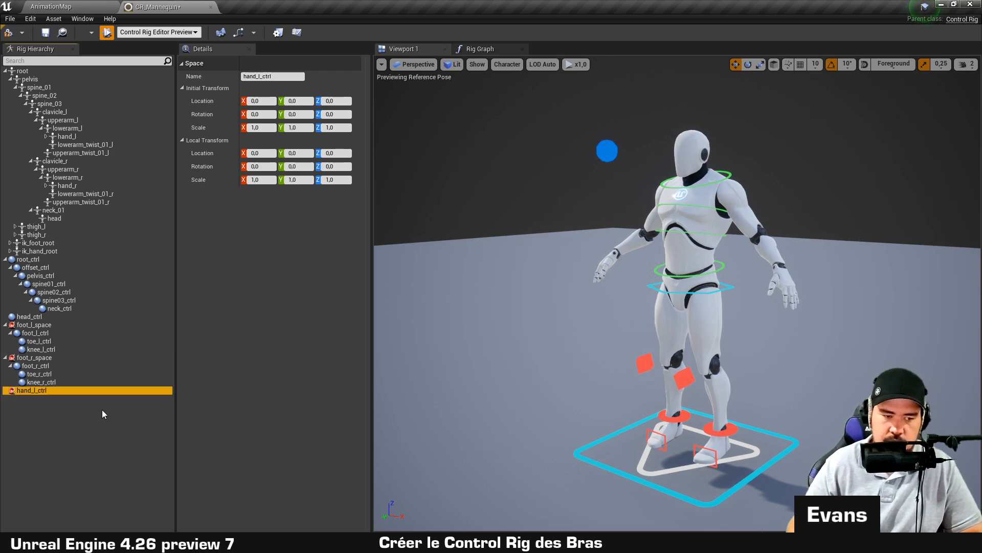
# Add a new control under the hand_l_ctrl space and name it hand_l_ctrl.
pyautogui.rightClick(69, 393)
pyautogui.moveTo(90, 182)
pyautogui.click(225, 186)
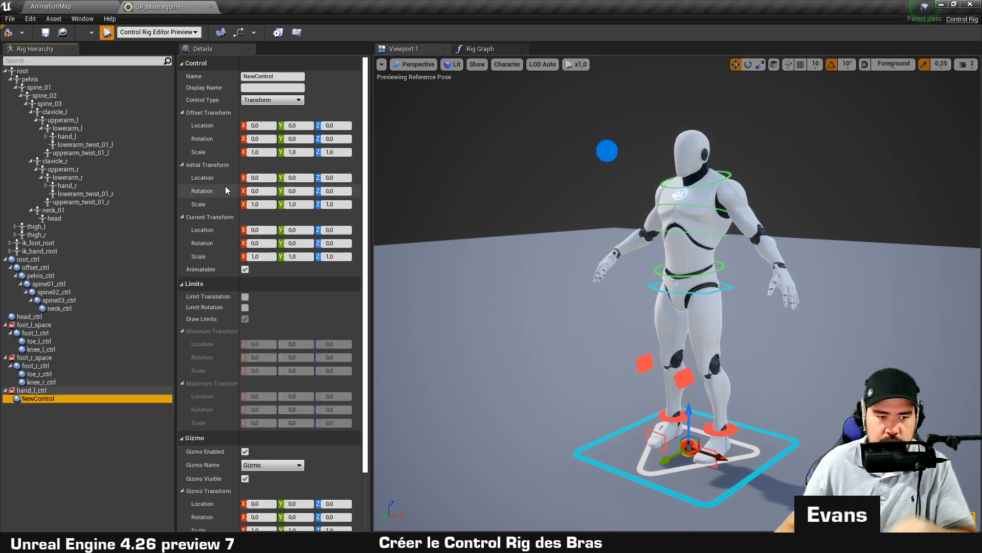
pyautogui.press('F2')
pyautogui.write('hand_')
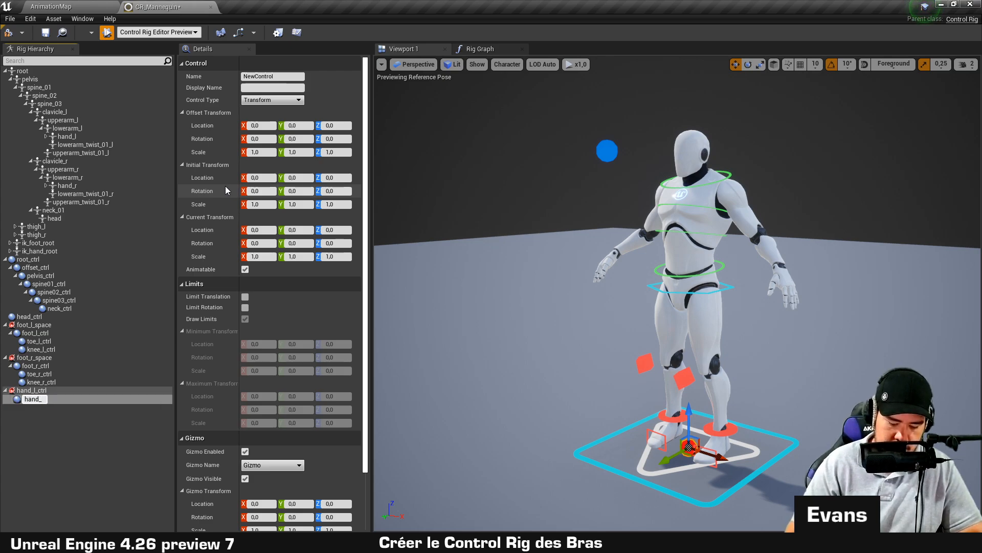
pyautogui.write('l_ctrl')
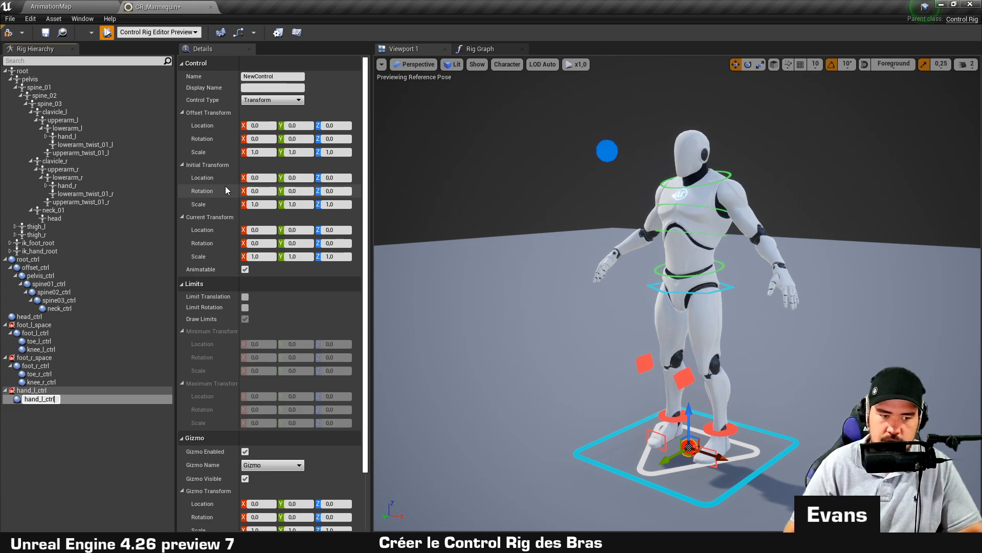
pyautogui.press('Return')
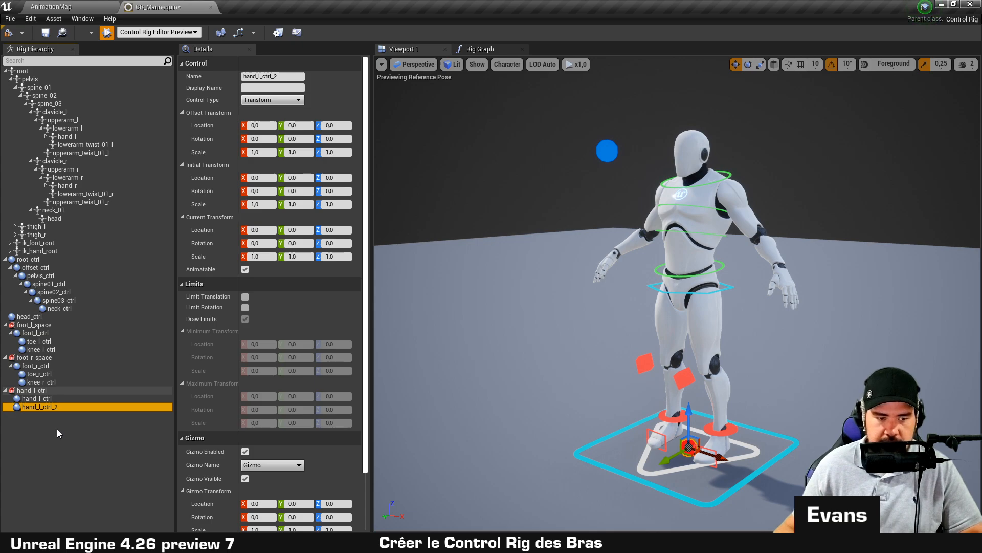
# Duplicate the hand_l_ctrl control under the same space and rename the copy elbow_l_ctrl.
pyautogui.press('F2')
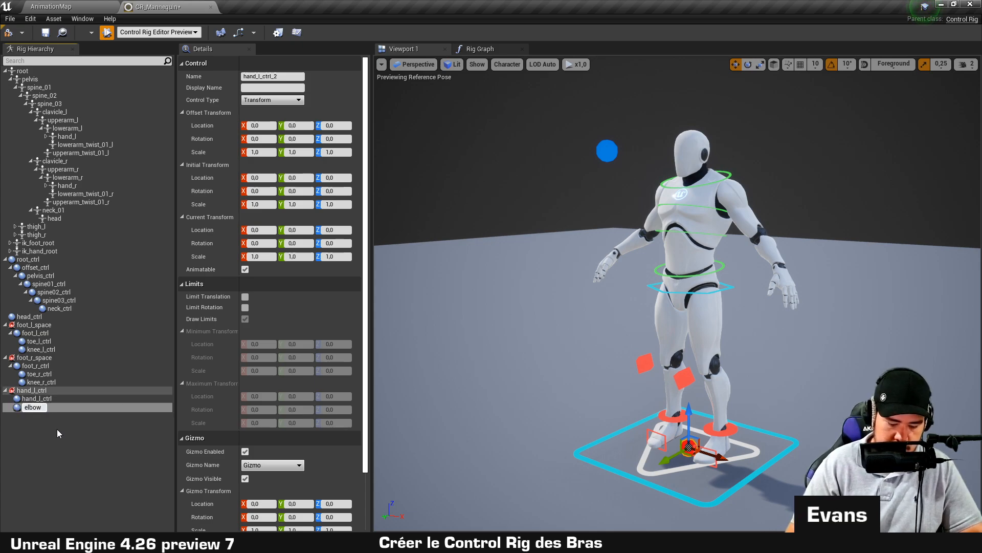
pyautogui.write('elbow_l_ctrl')
pyautogui.press('Return')
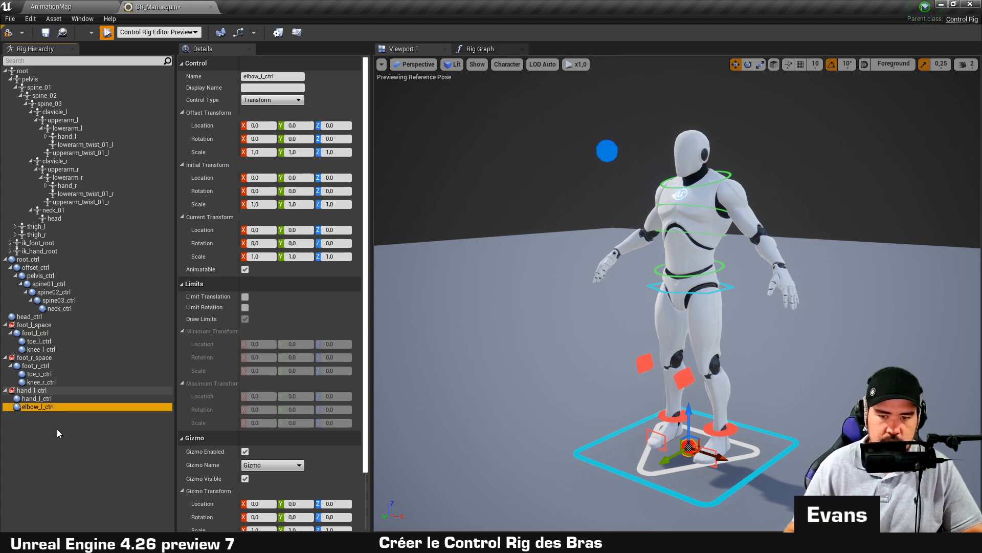
# Change the hand_l_ctrl control's gizmo to Circle_Solid and set its gizmo scale to 0,2 on X and Y.
pyautogui.click(51, 398)
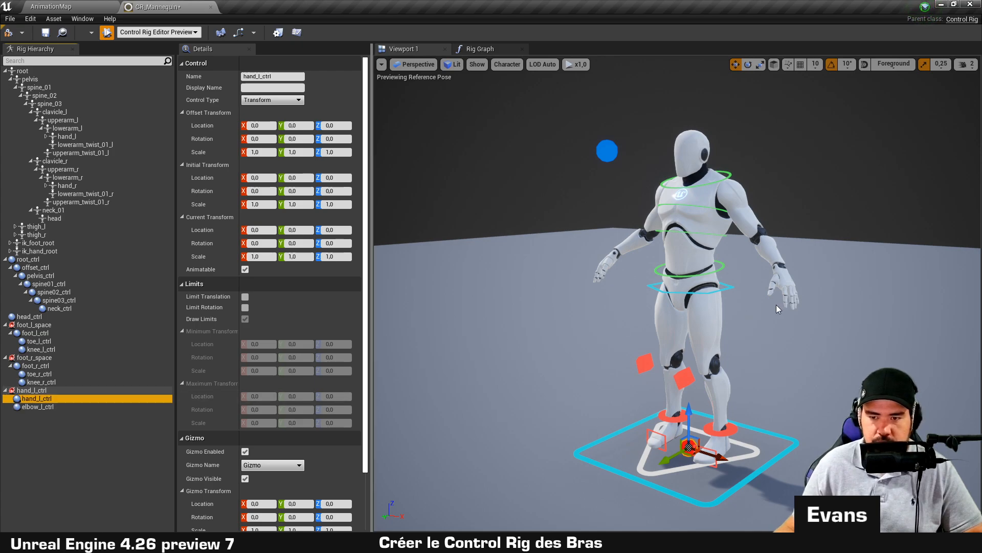
pyautogui.scroll(-3, 294, 267)
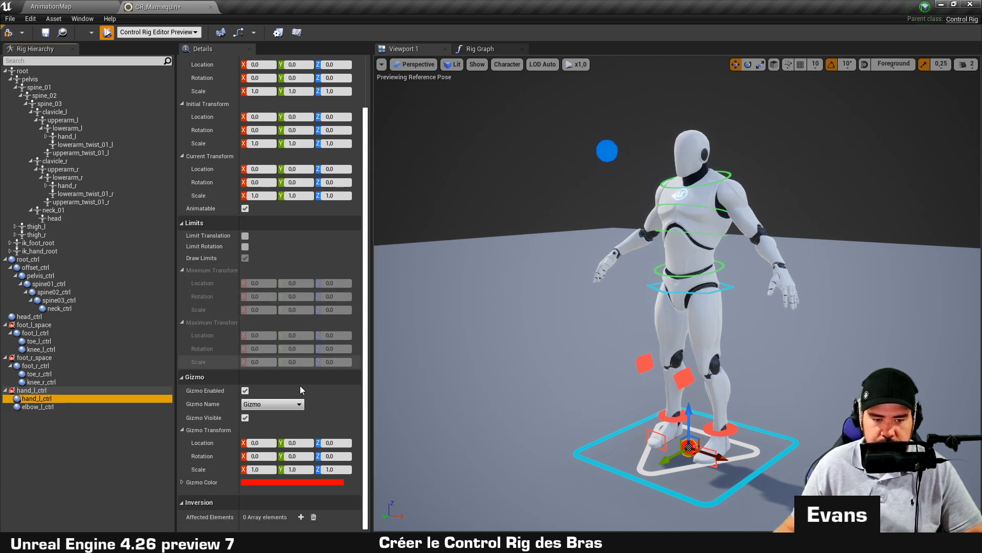
pyautogui.click(287, 404)
pyautogui.click(271, 287)
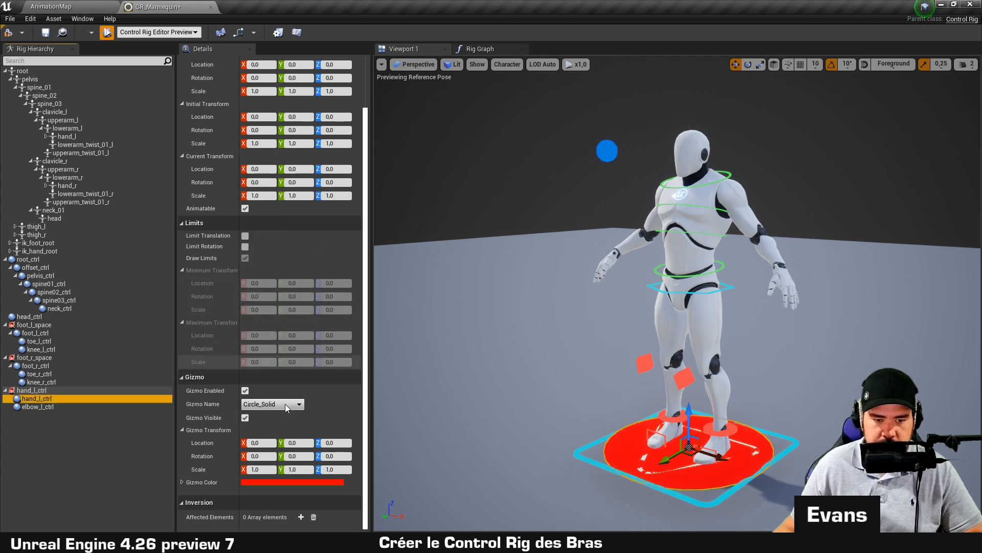
pyautogui.write('0,2')
pyautogui.press('Tab')
pyautogui.write('0,2')
pyautogui.press('Return')
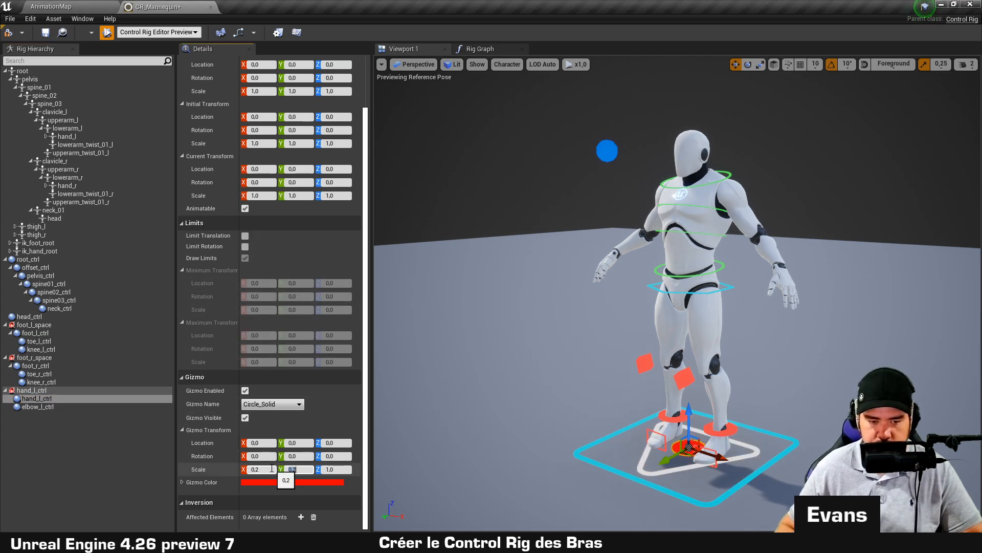
# Set the hand_l_ctrl control's gizmo color to pink.
pyautogui.click(274, 482)
pyautogui.click(339, 282)
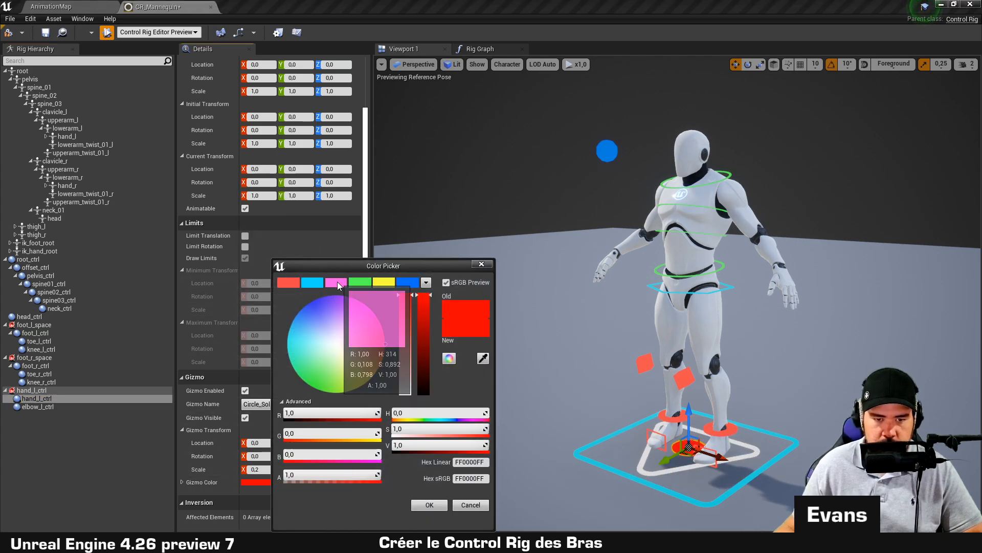
pyautogui.click(430, 504)
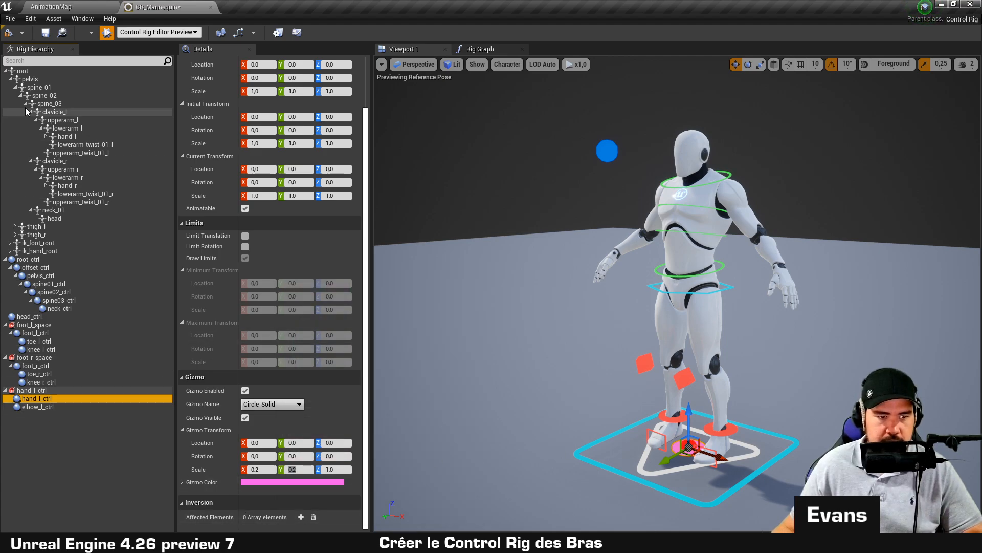
# Match the hand_l_ctrl control to the hand_l bone's transform and rotate its gizmo 90 on Y.
pyautogui.moveTo(84, 135); pyautogui.dragTo(69, 399)
pyautogui.moveTo(889, 229); pyautogui.dragTo(714, 230, button='right')
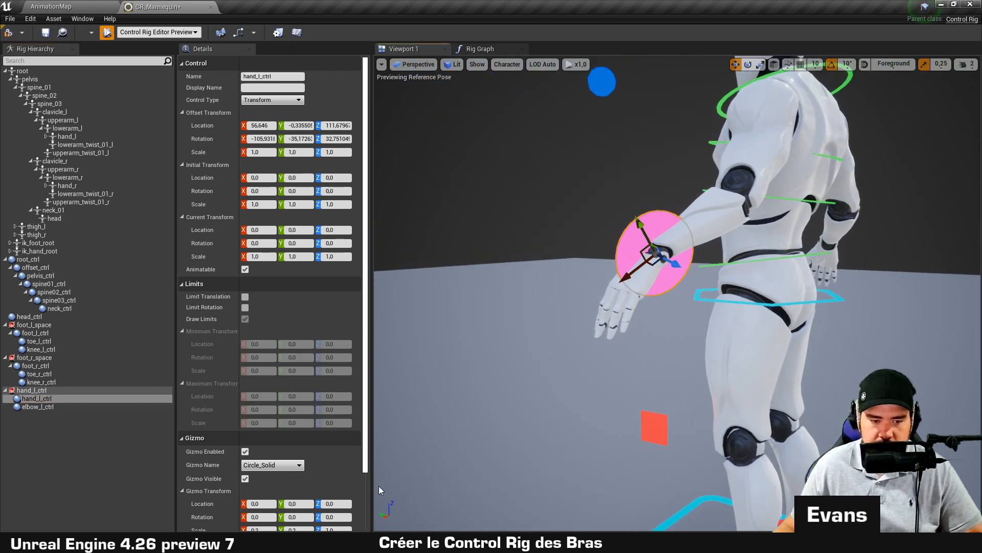
pyautogui.scroll(-3, 332, 471)
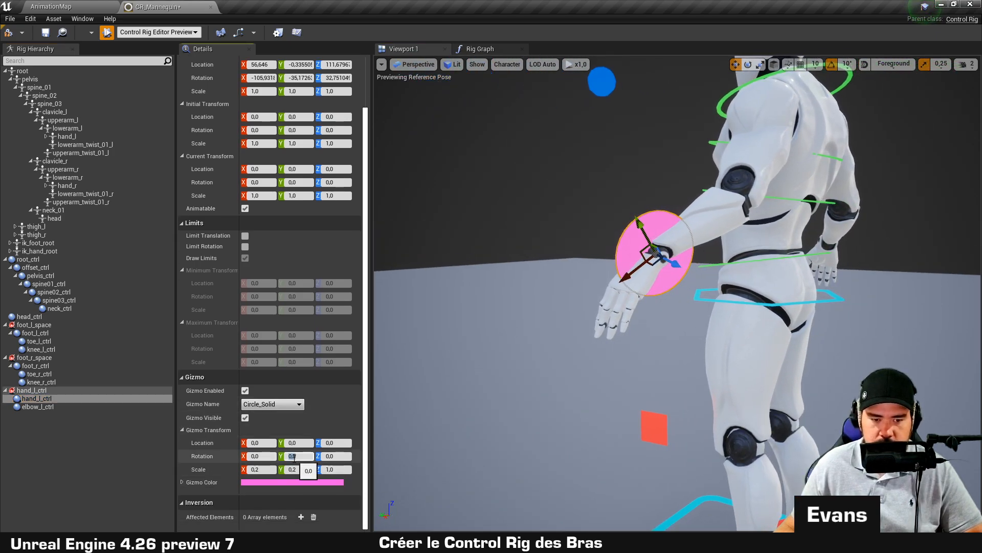
pyautogui.write('90')
pyautogui.press('Return')
# Move the elbow_l_ctrl control behind the left elbow, at about X 39, Y -40, Z 122.
pyautogui.moveTo(495, 276); pyautogui.dragTo(520, 305, button='right')
pyautogui.click(598, 308)
pyautogui.moveTo(633, 267); pyautogui.dragTo(717, 152, button='right')
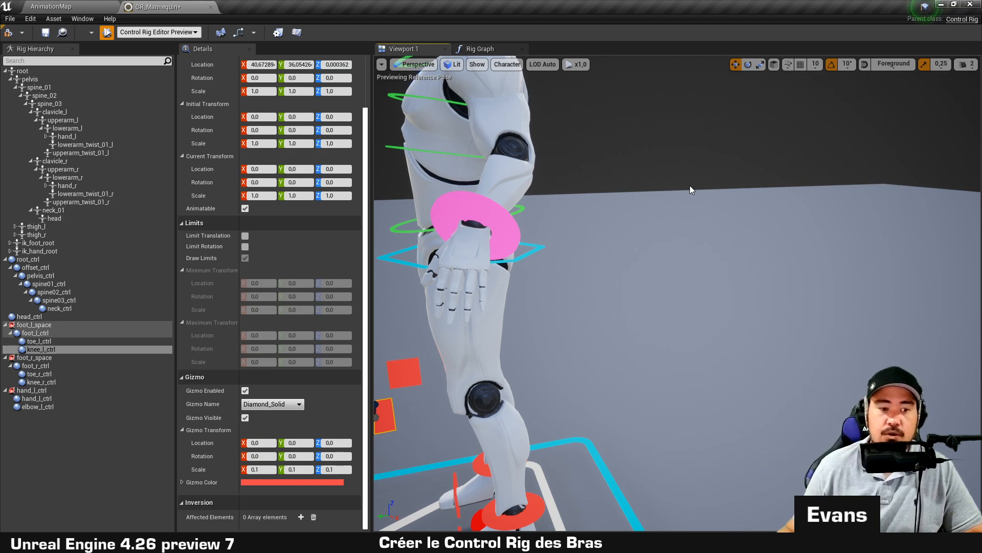
pyautogui.scroll(-4, 661, 180)
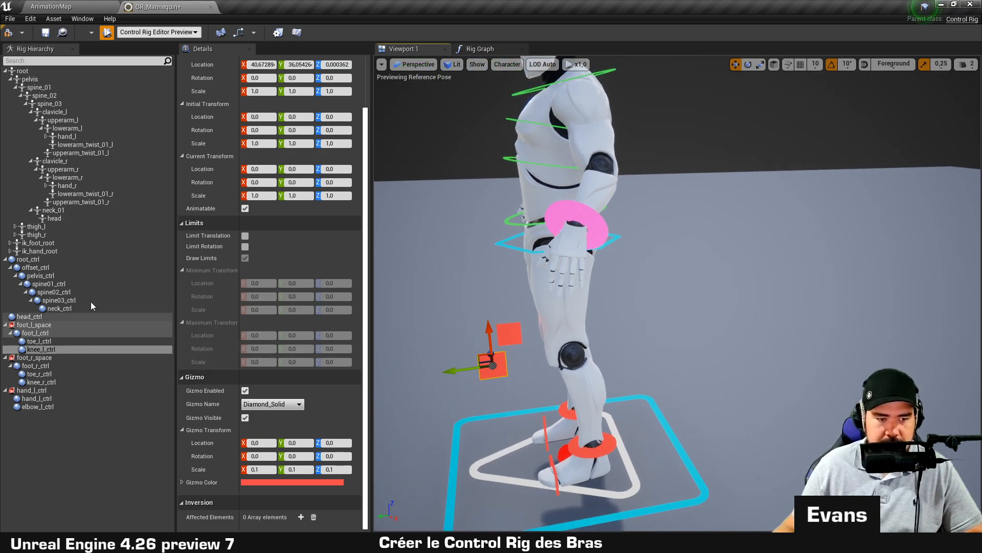
pyautogui.click(45, 406)
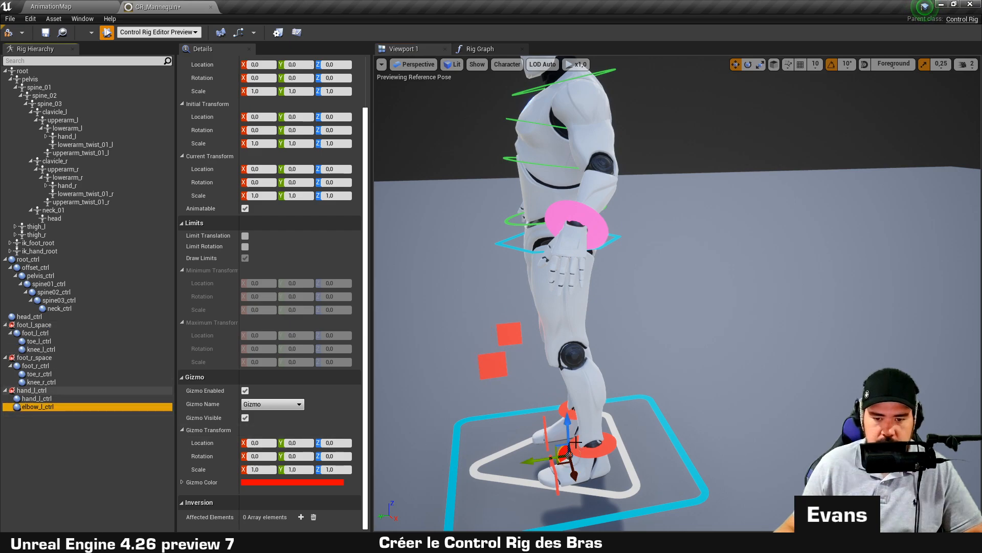
pyautogui.moveTo(576, 441); pyautogui.dragTo(571, 214)
pyautogui.moveTo(571, 214); pyautogui.dragTo(479, 271, button='right')
pyautogui.moveTo(478, 272); pyautogui.dragTo(545, 296)
pyautogui.moveTo(675, 279); pyautogui.dragTo(462, 284, button='right')
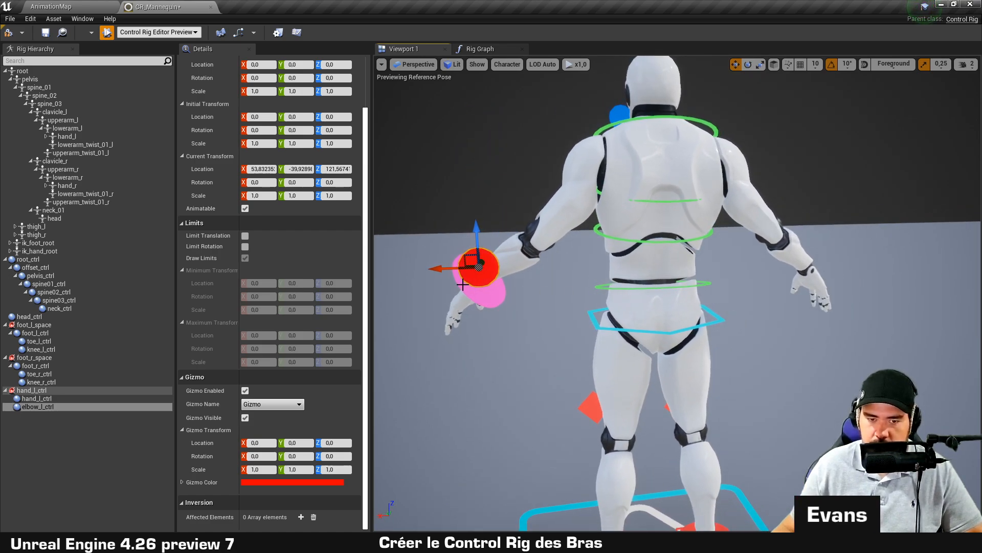
pyautogui.moveTo(435, 267); pyautogui.dragTo(505, 268)
pyautogui.moveTo(504, 268); pyautogui.dragTo(399, 273, button='right')
# Set the elbow_l_ctrl control's gizmo color to pink, the same as the hand control, and clear the selection.
pyautogui.click(293, 483)
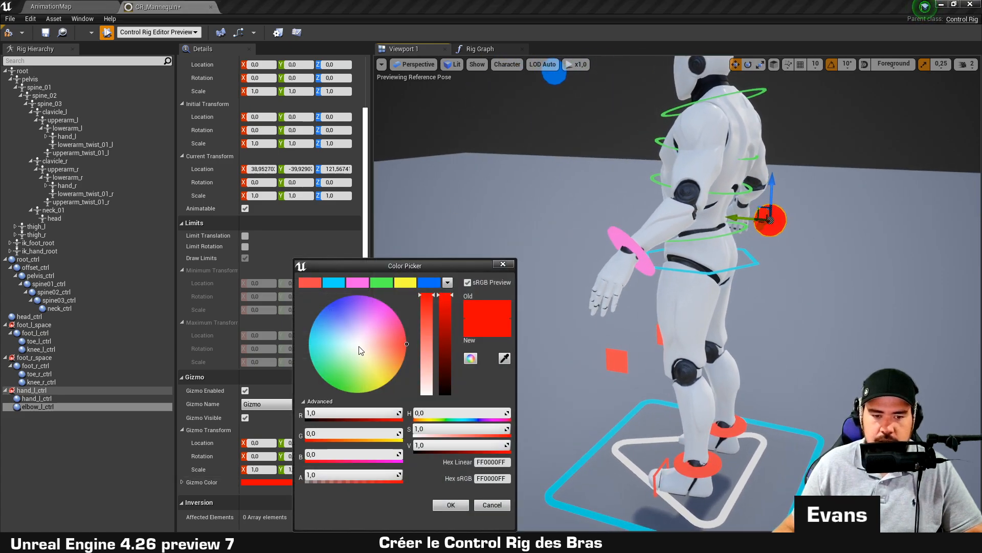
pyautogui.click(357, 282)
pyautogui.click(451, 504)
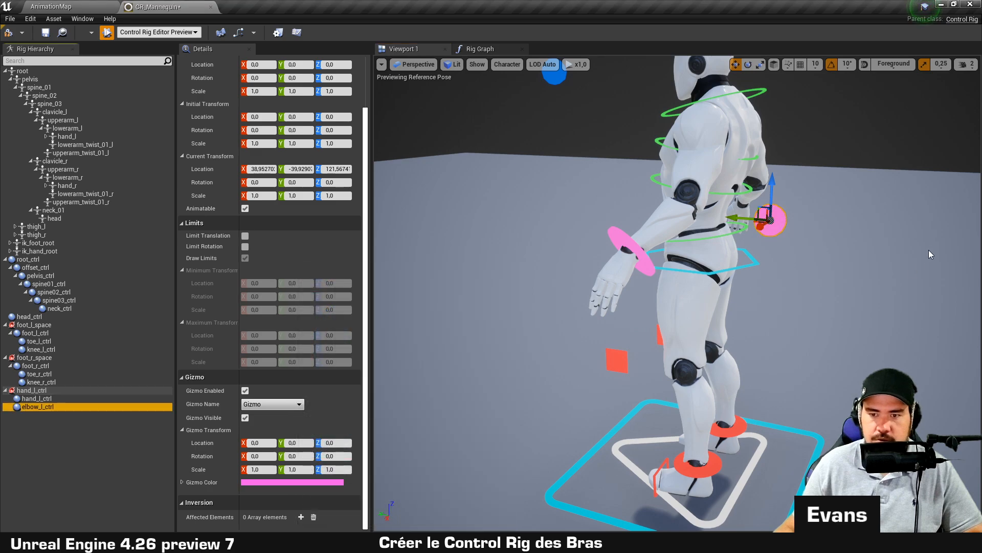
pyautogui.click(509, 368)
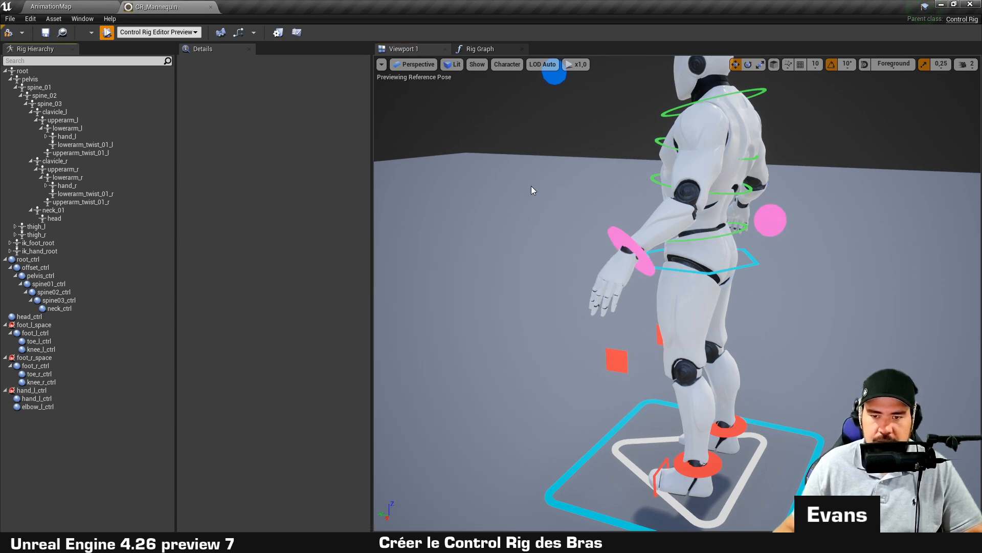
pyautogui.moveTo(531, 186); pyautogui.dragTo(678, 169, button='right')
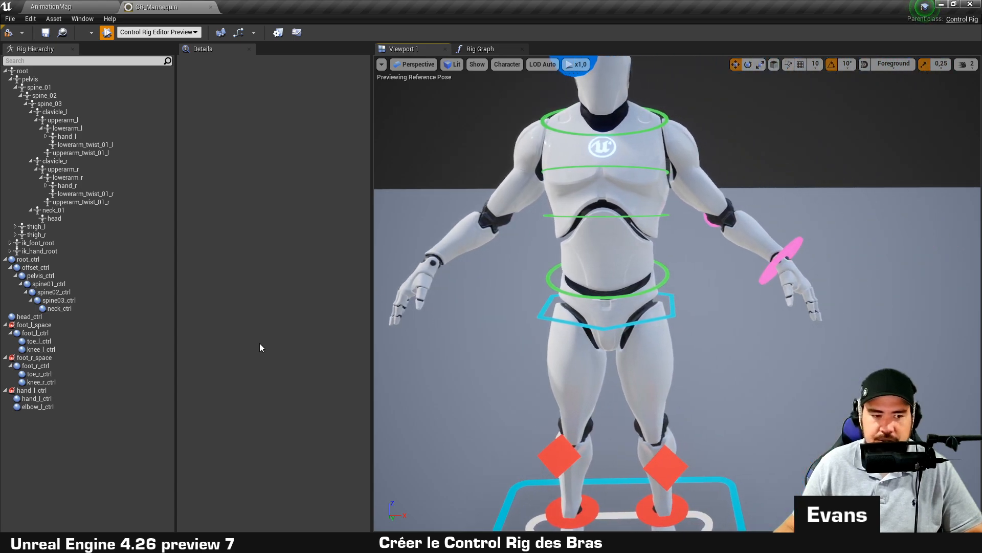
# Mirror the hand_l_ctrl space and its hand and elbow controls across X with Axis to Flip set to None.
pyautogui.click(66, 407)
pyautogui.keyDown('shift'); pyautogui.click(60, 391); pyautogui.keyUp('shift')
pyautogui.rightClick(60, 391)
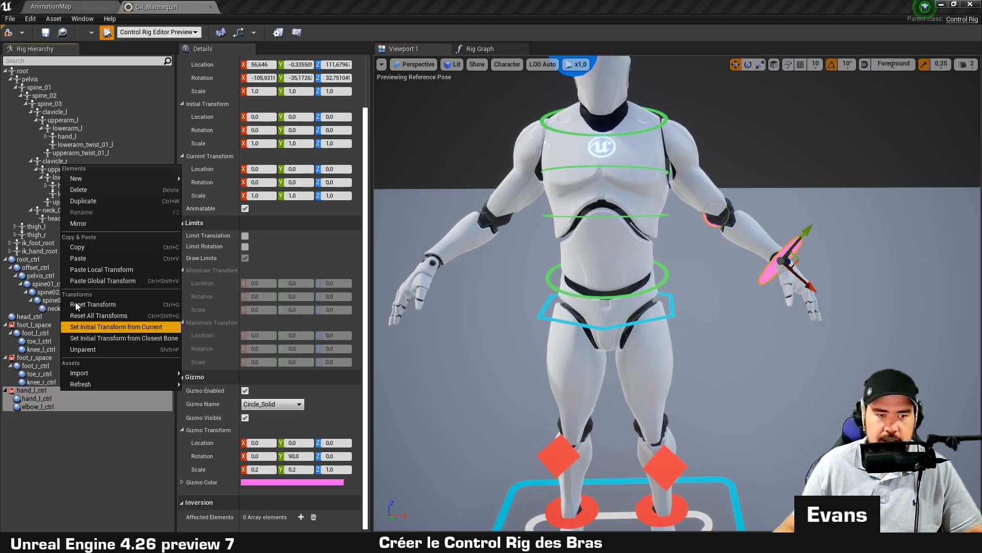
pyautogui.click(112, 223)
pyautogui.click(495, 297)
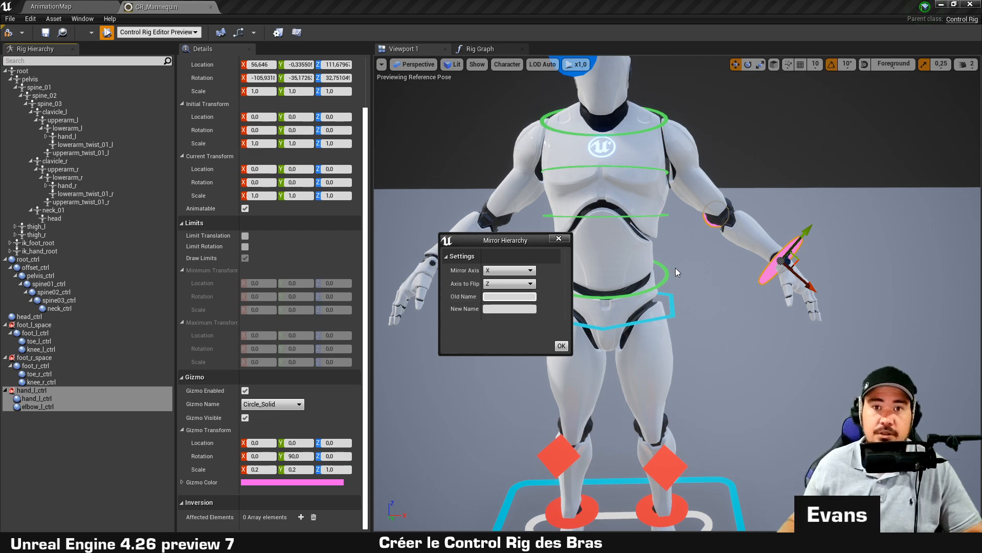
pyautogui.click(512, 283)
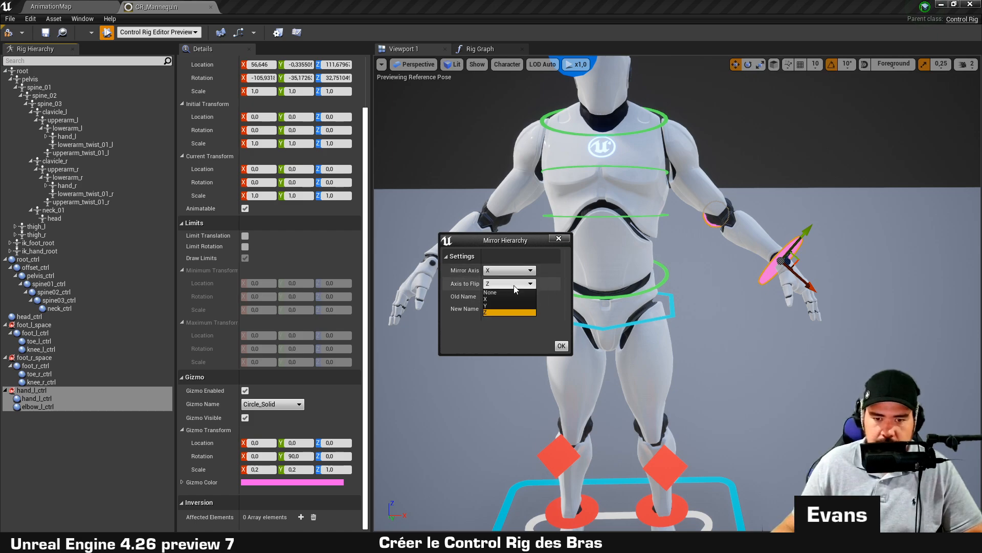
pyautogui.click(509, 292)
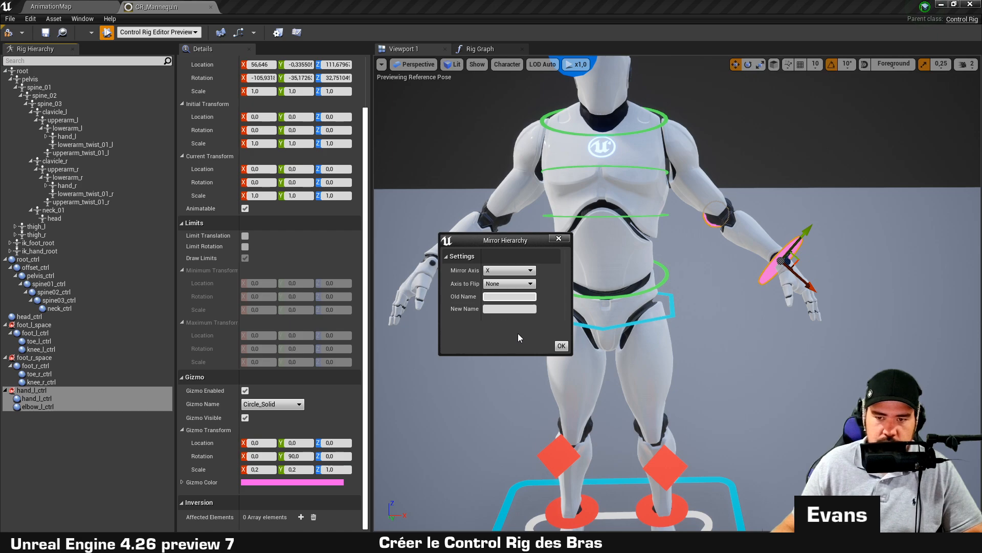
pyautogui.click(558, 241)
# Move the elbow_l_ctrl control up and behind the left elbow, at about X 43, Y -52, Z 126.
pyautogui.moveTo(671, 268); pyautogui.dragTo(686, 328, button='right')
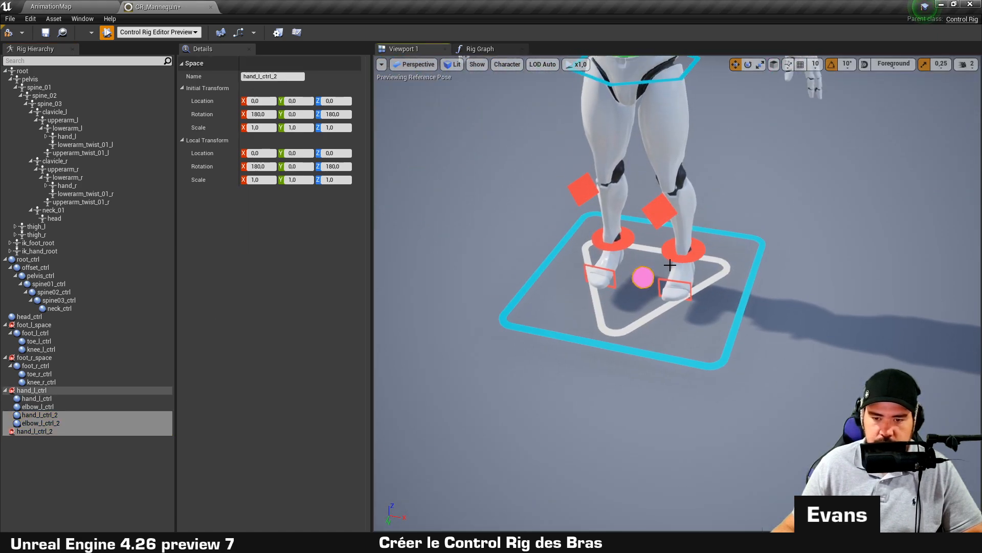
pyautogui.click(646, 277)
pyautogui.moveTo(640, 252); pyautogui.dragTo(640, 57)
pyautogui.moveTo(690, 127); pyautogui.dragTo(701, 228, button='middle')
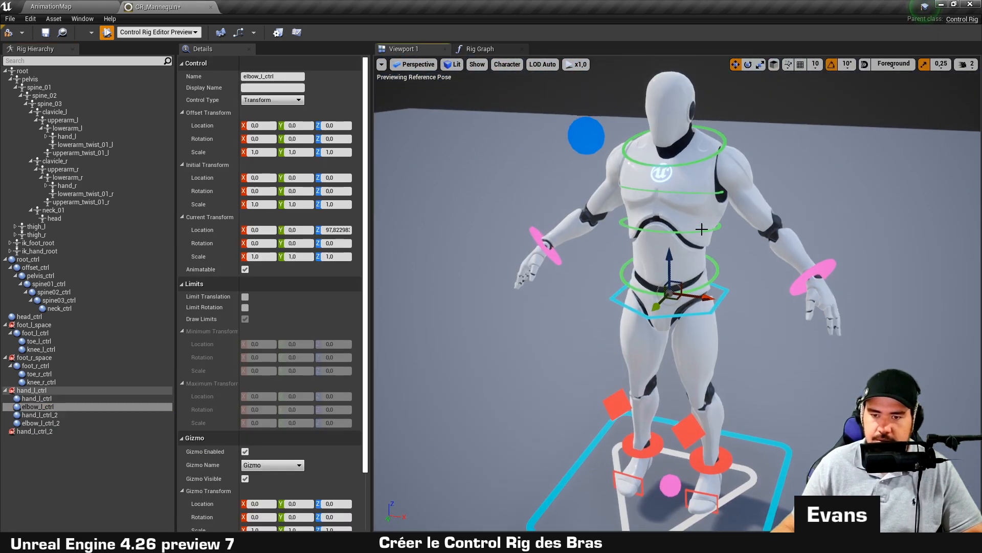
pyautogui.moveTo(669, 261); pyautogui.dragTo(669, 193)
pyautogui.moveTo(708, 229); pyautogui.dragTo(797, 208)
pyautogui.moveTo(797, 207); pyautogui.dragTo(665, 202, button='right')
# Set the elbow_l_ctrl control's initial transform from its current one and save the rig.
pyautogui.rightClick(789, 201)
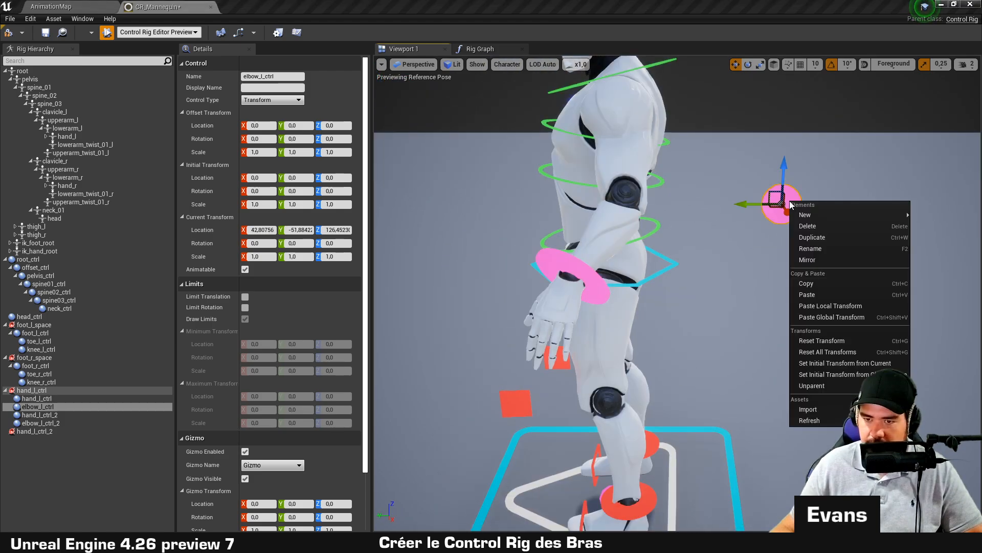
pyautogui.click(842, 364)
pyautogui.hotkey('ctrl', 's')
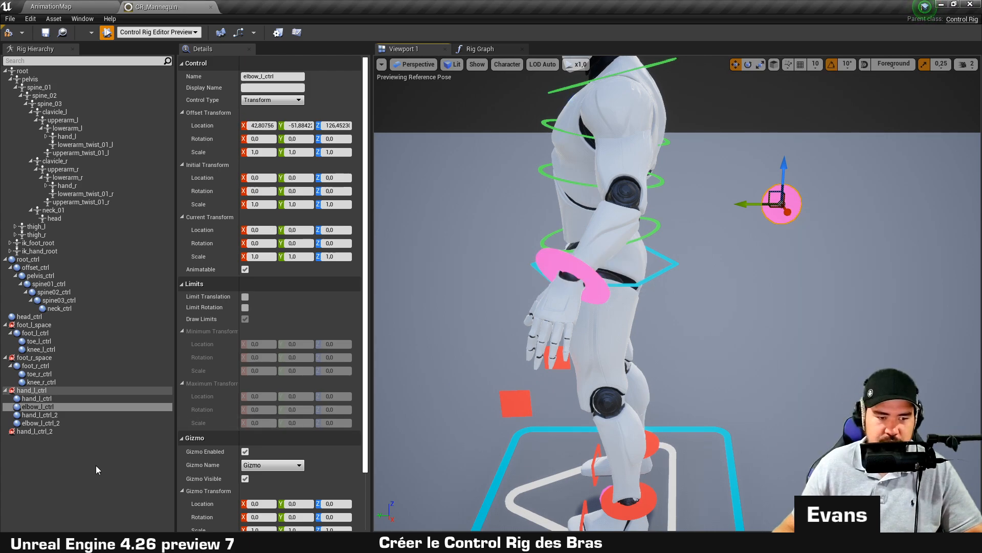
# Delete the mirrored hand_l_ctrl_2 and elbow_l_ctrl_2 controls together with the hand_l_ctrl_2 space.
pyautogui.click(56, 415)
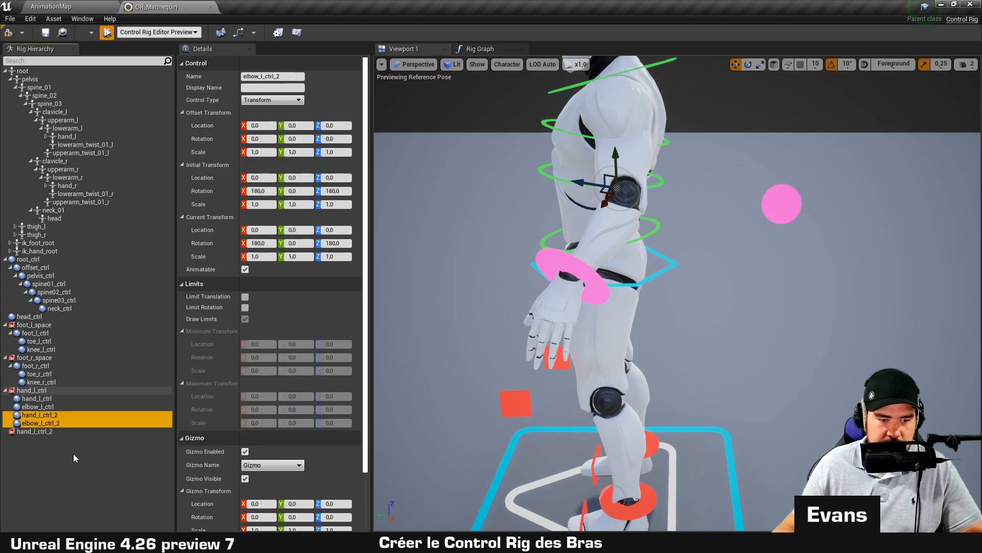
pyautogui.keyDown('shift'); pyautogui.click(53, 432); pyautogui.keyUp('shift')
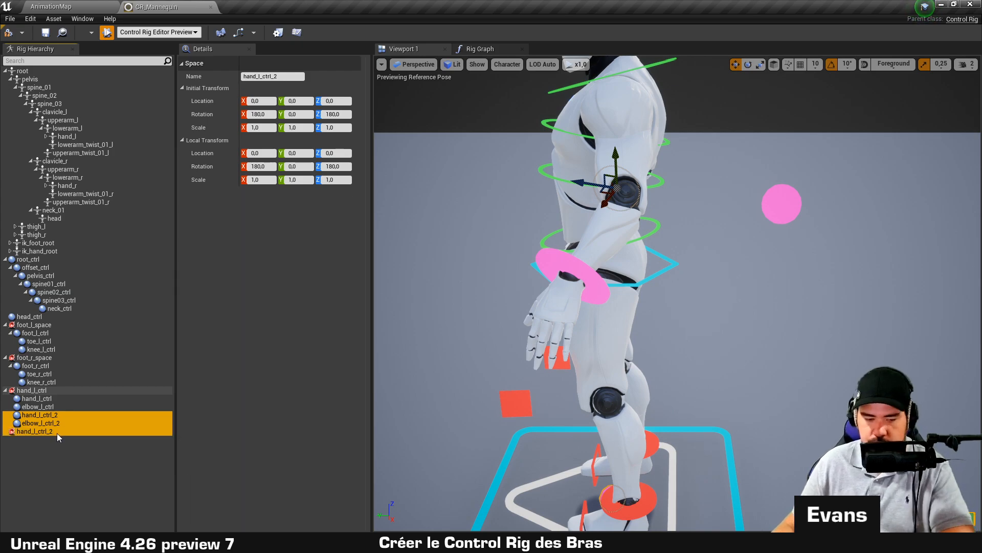
pyautogui.press('Delete')
# Mirror the hand_l_ctrl space and its controls across X with no flip axis, replacing _l_ with _r_ in the names.
pyautogui.click(40, 407)
pyautogui.keyDown('shift'); pyautogui.click(32, 392); pyautogui.keyUp('shift')
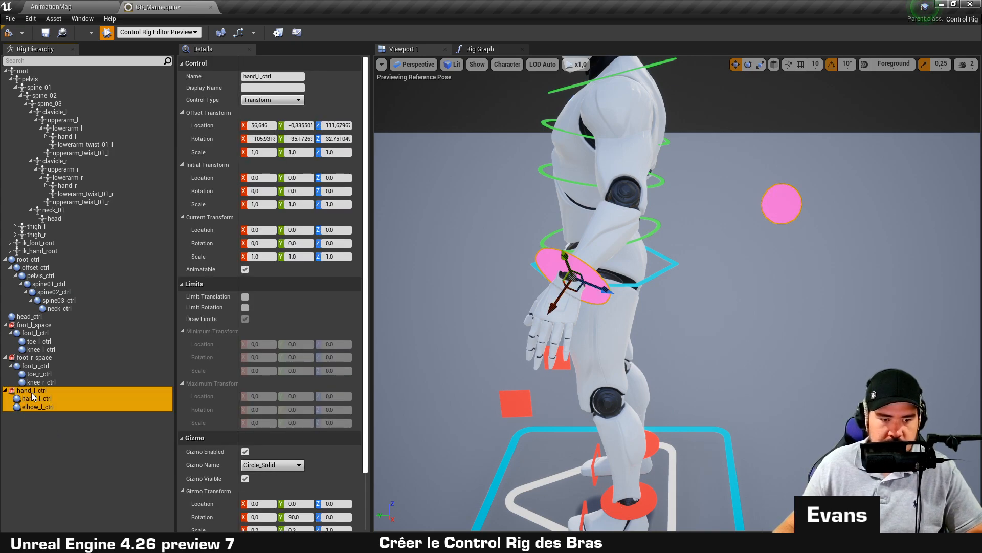
pyautogui.rightClick(32, 392)
pyautogui.click(74, 229)
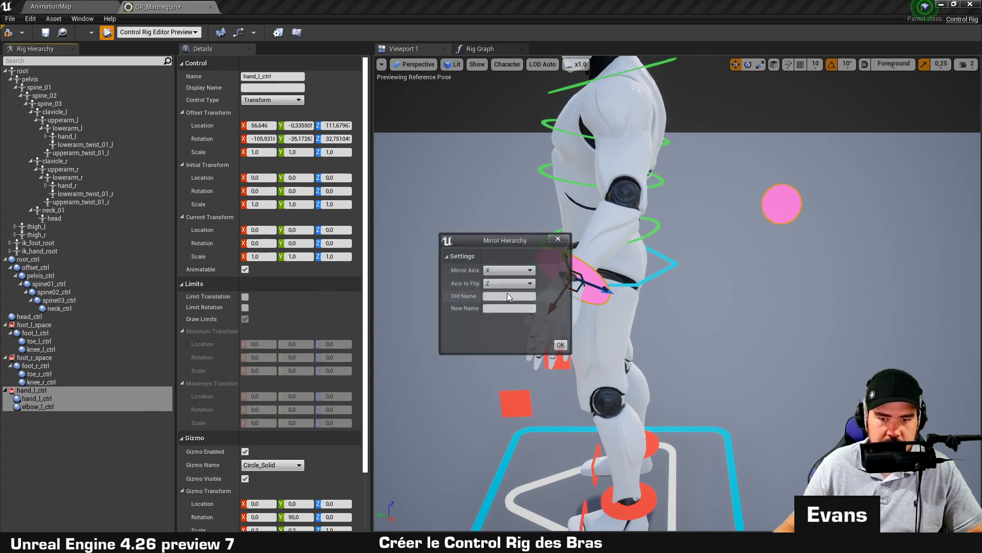
pyautogui.click(505, 285)
pyautogui.click(502, 293)
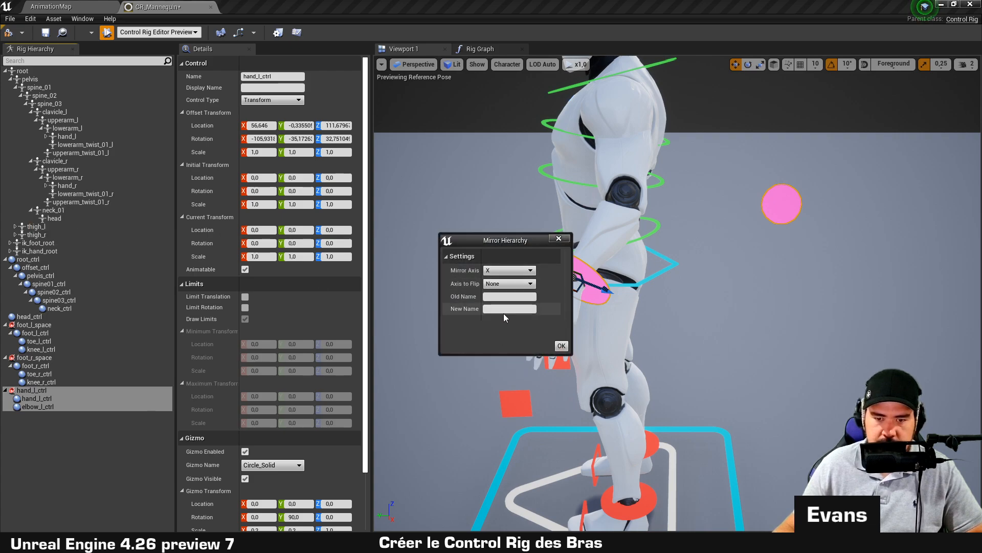
pyautogui.click(505, 296)
pyautogui.write('_l_')
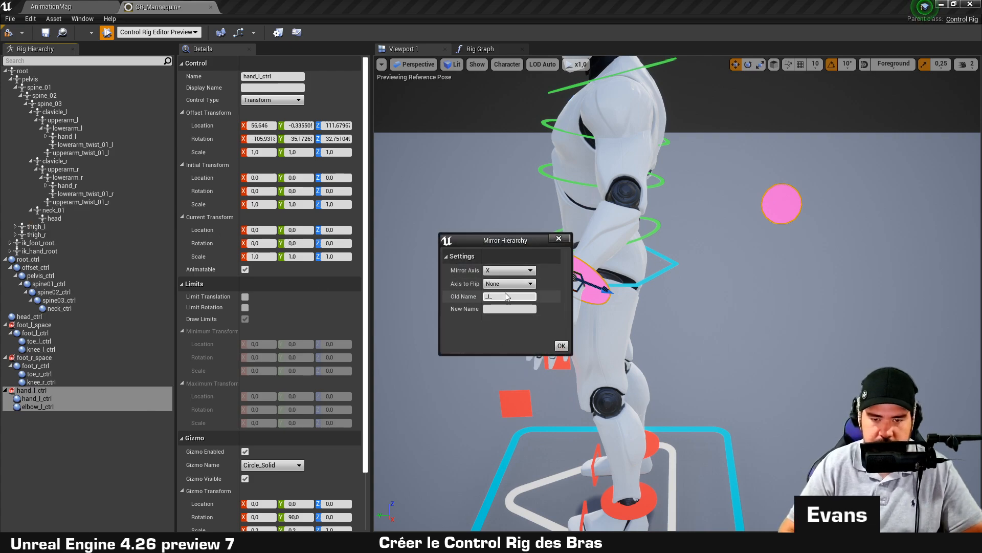
pyautogui.press('Tab')
pyautogui.write('_r_')
pyautogui.click(562, 346)
# Parent the hand_r_ctrl and elbow_r_ctrl controls under the hand_r_ctrl space and check both controls' placement.
pyautogui.keyDown('alt'); pyautogui.moveTo(615, 394); pyautogui.dragTo(665, 394, button='right'); pyautogui.keyUp('alt')
pyautogui.keyDown('alt'); pyautogui.moveTo(665, 394); pyautogui.dragTo(819, 394); pyautogui.keyUp('alt')
pyautogui.keyDown('alt'); pyautogui.moveTo(665, 276); pyautogui.dragTo(614, 276, button='right'); pyautogui.keyUp('alt')
pyautogui.keyDown('alt'); pyautogui.moveTo(614, 277); pyautogui.dragTo(727, 276); pyautogui.keyUp('alt')
pyautogui.keyDown('alt'); pyautogui.moveTo(563, 225); pyautogui.dragTo(508, 224, button='right'); pyautogui.keyUp('alt')
pyautogui.click(422, 178)
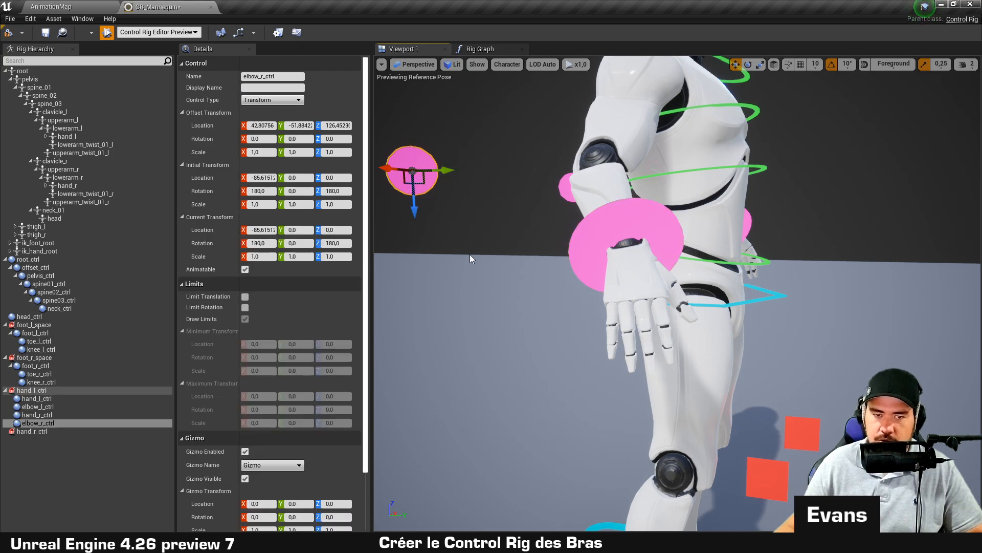
pyautogui.scroll(-2, 484, 297)
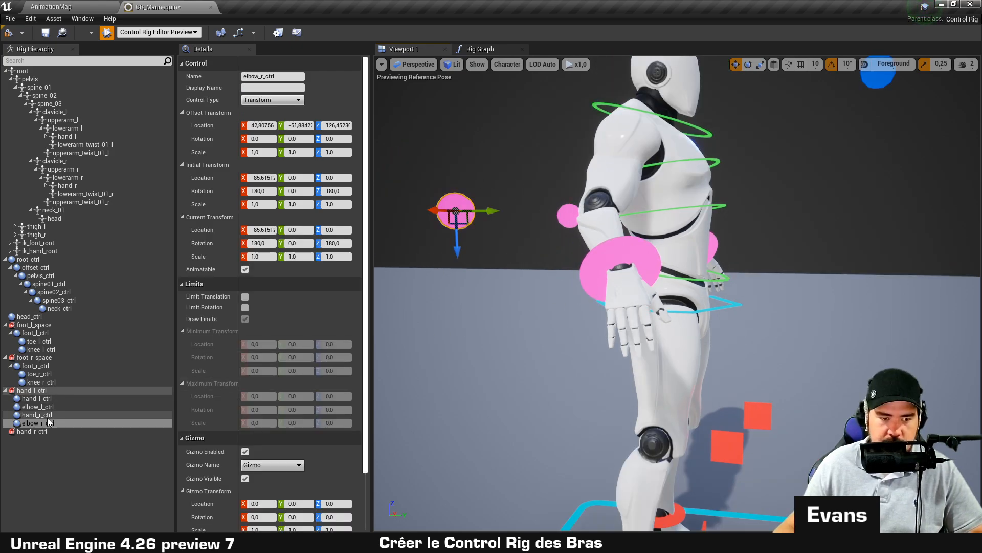
pyautogui.keyDown('ctrl'); pyautogui.click(67, 416); pyautogui.keyUp('ctrl')
pyautogui.moveTo(52, 431); pyautogui.dragTo(52, 431)
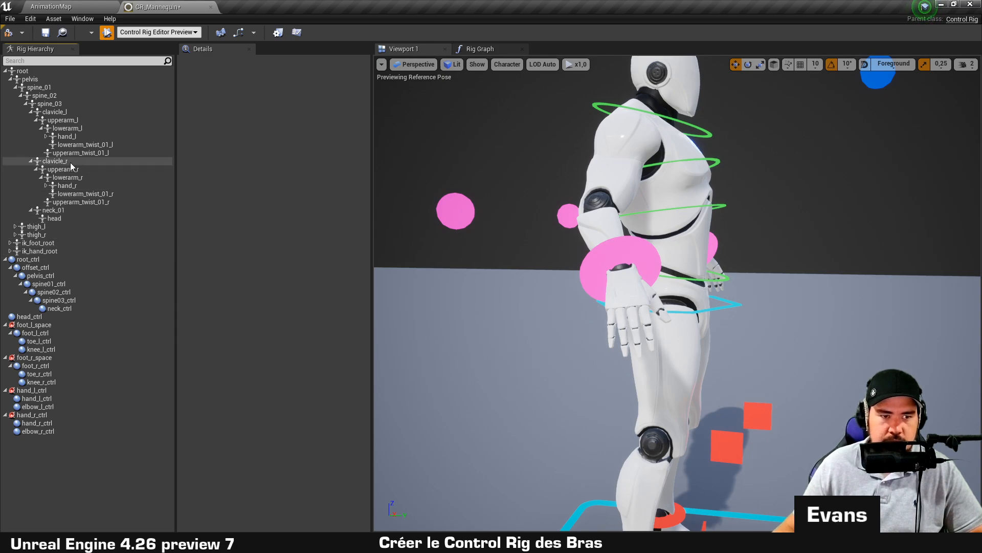
pyautogui.click(76, 188)
pyautogui.click(51, 423)
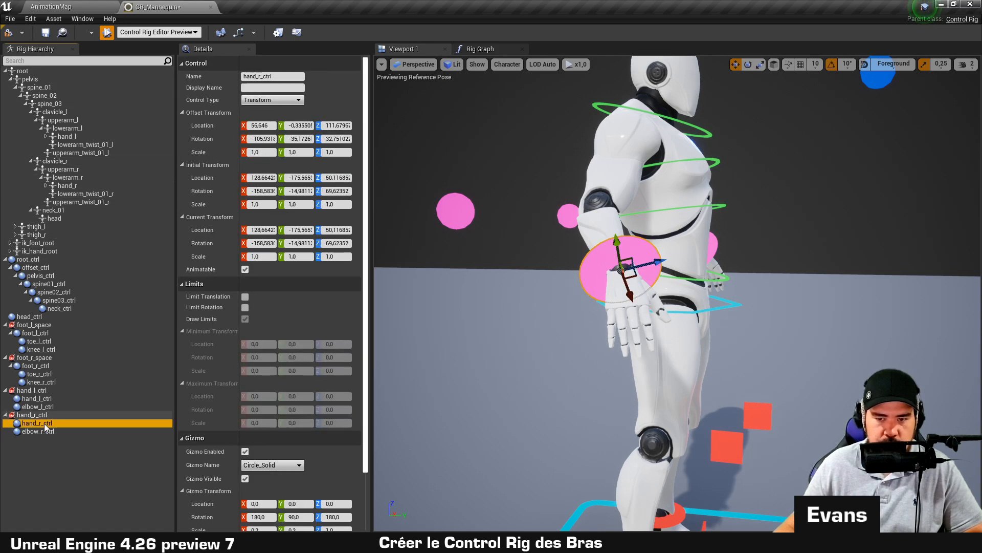
pyautogui.click(65, 431)
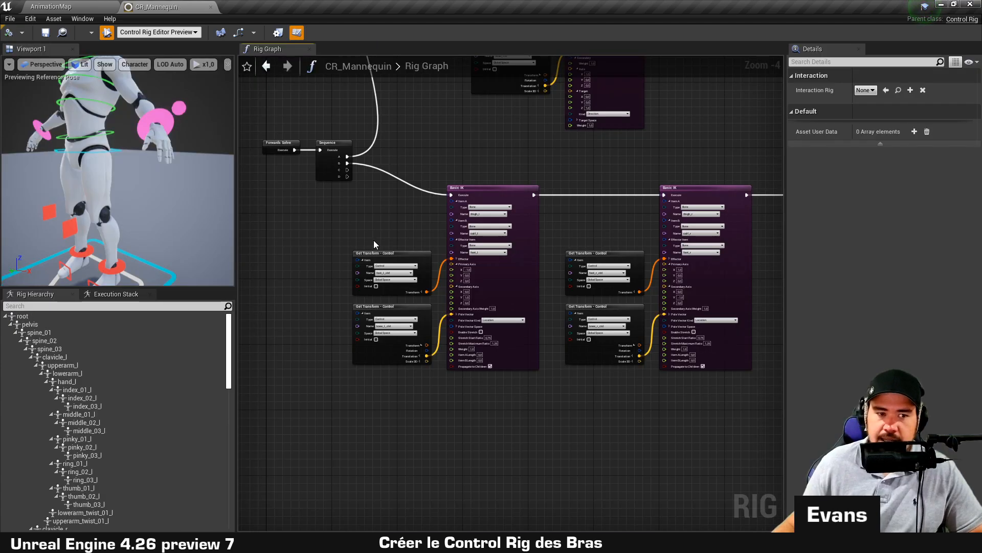
# Duplicate both leg Basic IK nodes with their foot and knee Get Transform nodes, placing the copies in free space of the Rig Graph.
pyautogui.moveTo(379, 232); pyautogui.dragTo(346, 221, button='right')
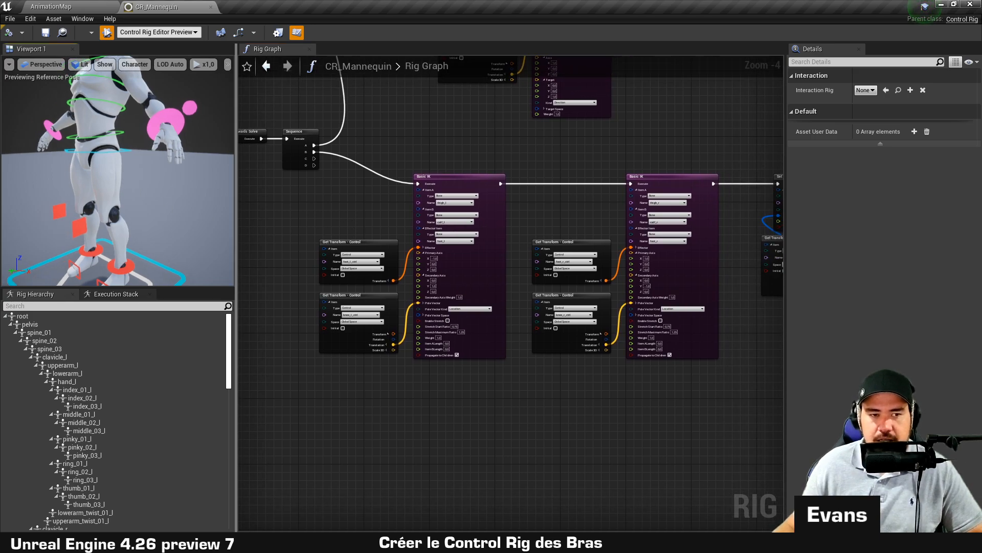
pyautogui.scroll(-1, 117, 136)
pyautogui.click(117, 127)
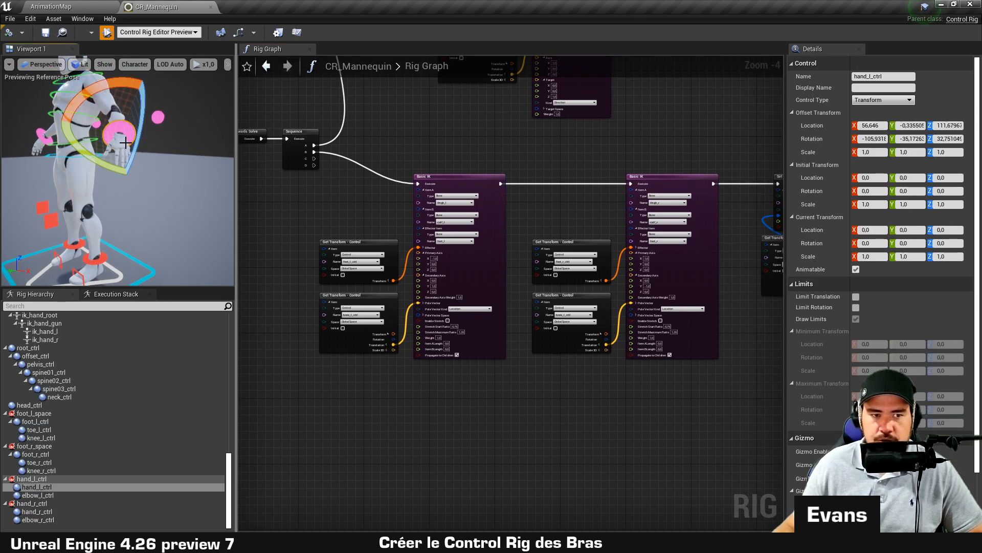
pyautogui.click(156, 117)
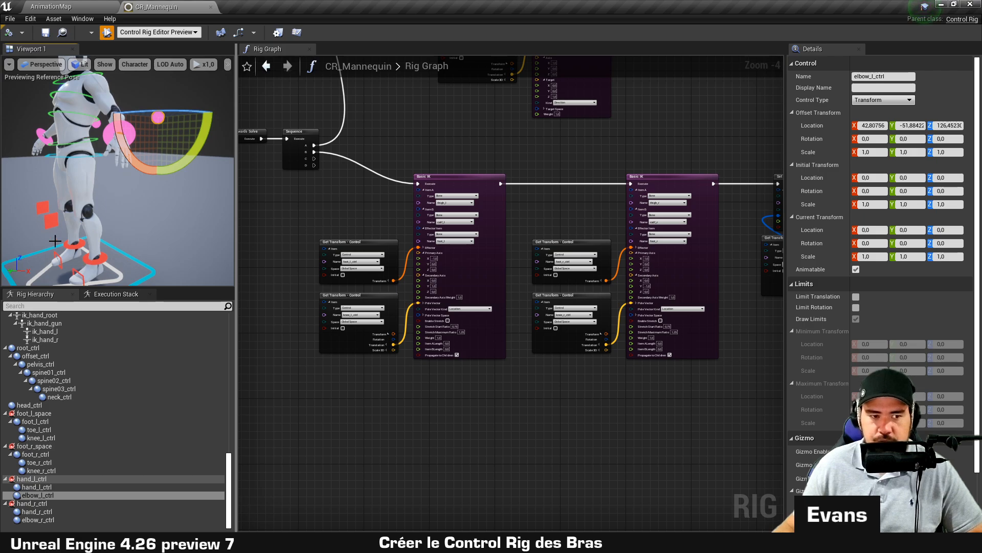
pyautogui.moveTo(342, 378); pyautogui.dragTo(624, 265)
pyautogui.moveTo(521, 397); pyautogui.dragTo(548, 268, button='right')
pyautogui.click(508, 322)
pyautogui.hotkey('ctrl', 'v')
pyautogui.moveTo(508, 277); pyautogui.dragTo(486, 263)
pyautogui.moveTo(486, 263); pyautogui.dragTo(568, 367, button='right')
pyautogui.moveTo(327, 189); pyautogui.dragTo(324, 339)
pyautogui.click(479, 406)
pyautogui.moveTo(479, 406); pyautogui.dragTo(451, 366, button='right')
pyautogui.scroll(4, 452, 366)
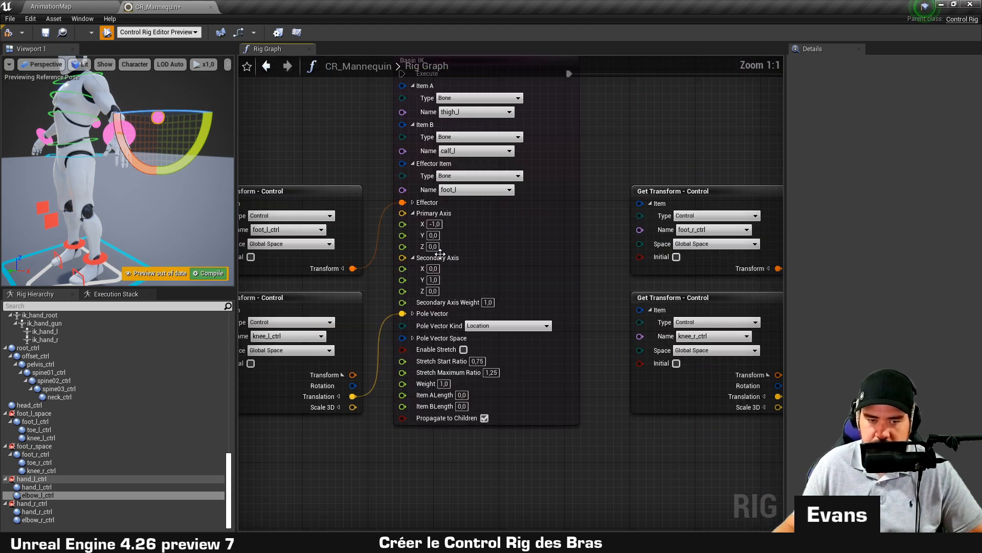
# Select the left arm's upperarm_l, lowerarm_l and hand_l bones in the rig hierarchy to identify the IK chain.
pyautogui.scroll(-2, 444, 255)
pyautogui.moveTo(548, 206); pyautogui.dragTo(625, 224, button='right')
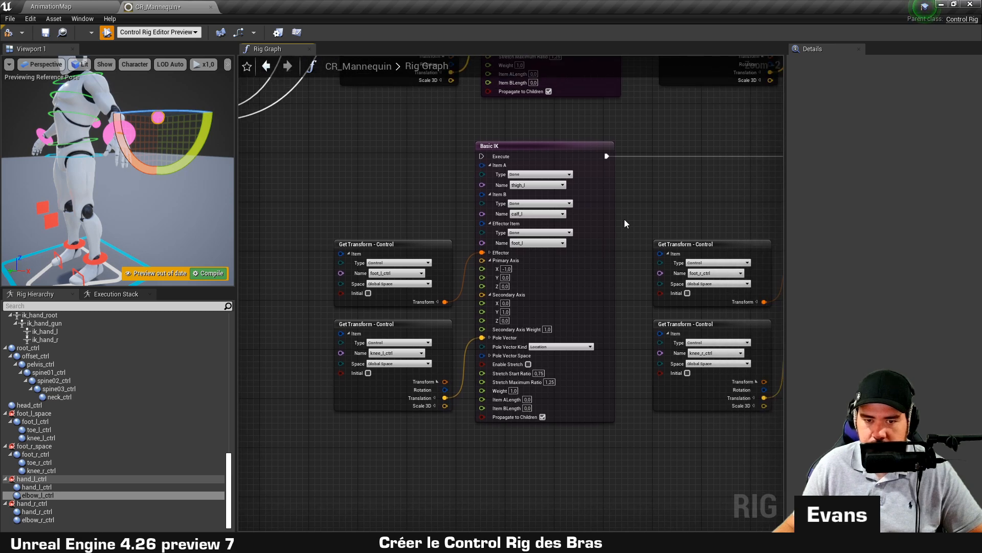
pyautogui.scroll(1, 626, 224)
pyautogui.moveTo(102, 182); pyautogui.dragTo(173, 159, button='right')
pyautogui.scroll(15, 102, 364)
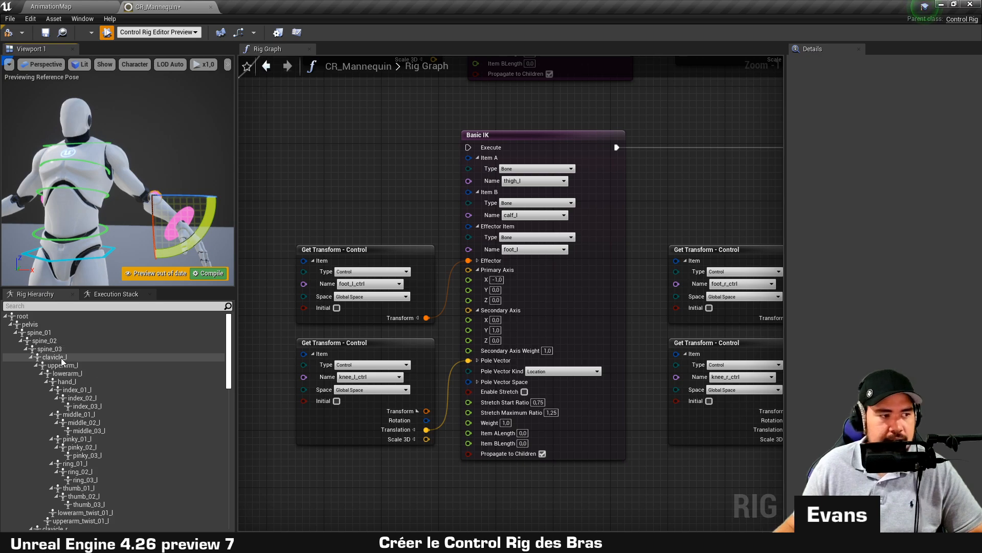
pyautogui.click(62, 364)
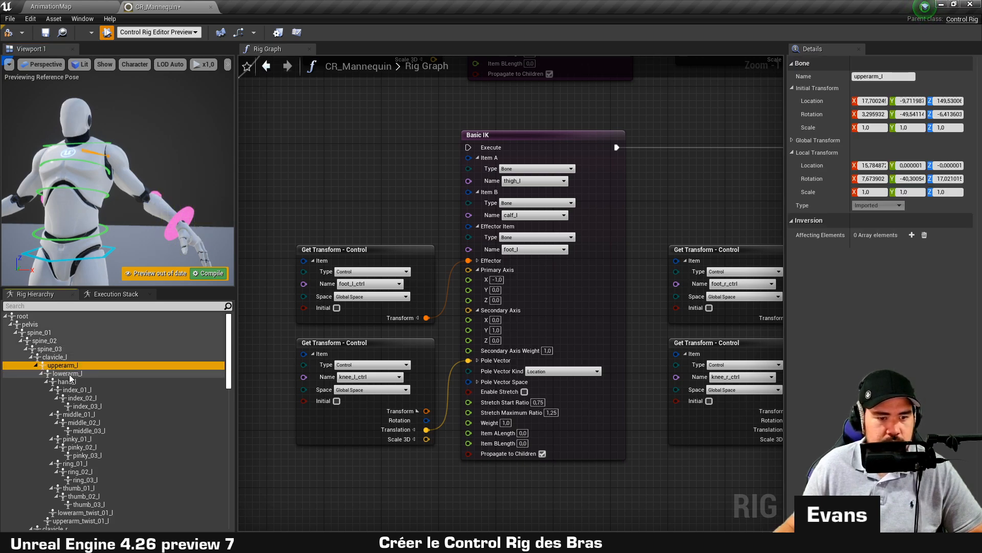
pyautogui.keyDown('ctrl'); pyautogui.click(69, 374); pyautogui.keyUp('ctrl')
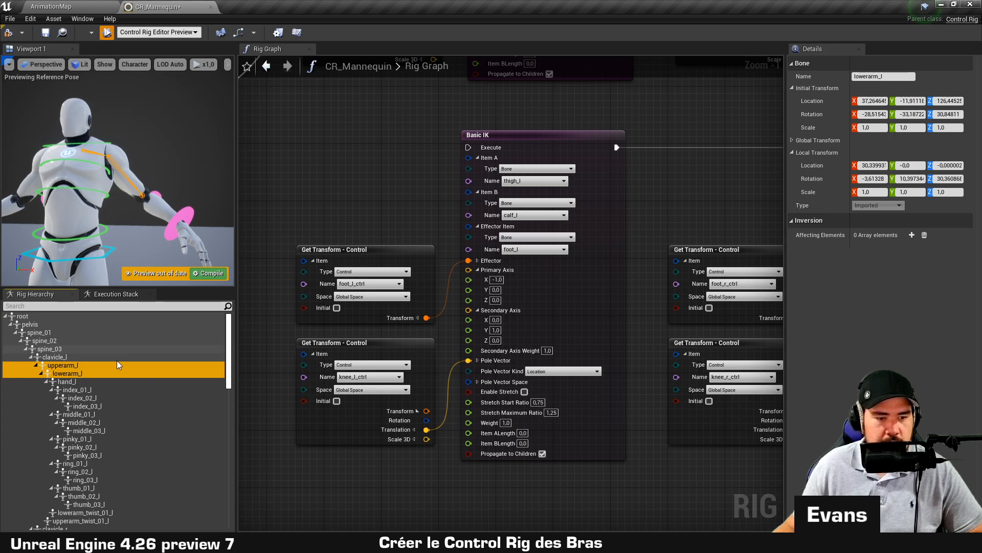
pyautogui.keyDown('ctrl'); pyautogui.click(92, 381); pyautogui.keyUp('ctrl')
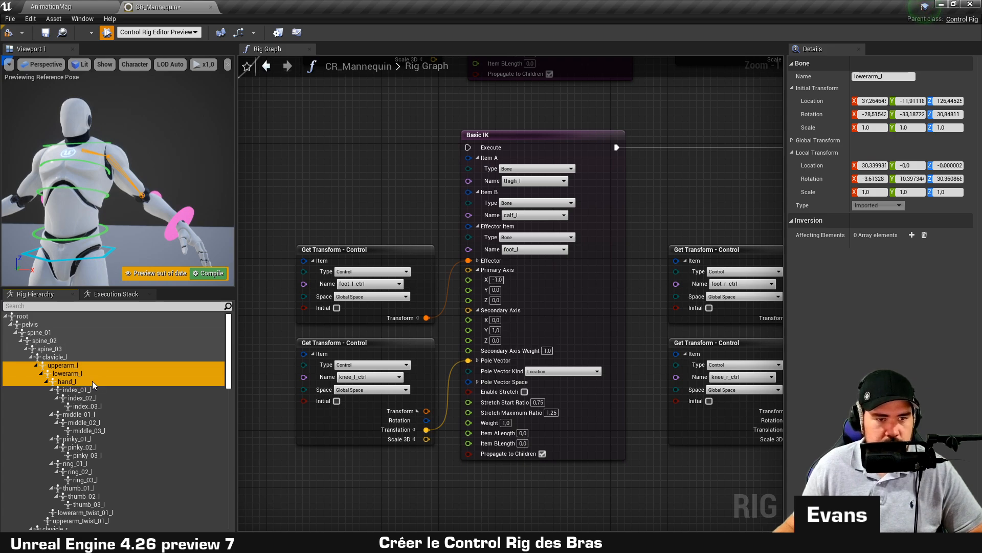
# Set the copied left Basic IK node's Item A to upperarm_l, Item B to lowerarm_l and Effector Item to hand_l.
pyautogui.click(543, 181)
pyautogui.write('upper')
pyautogui.click(518, 199)
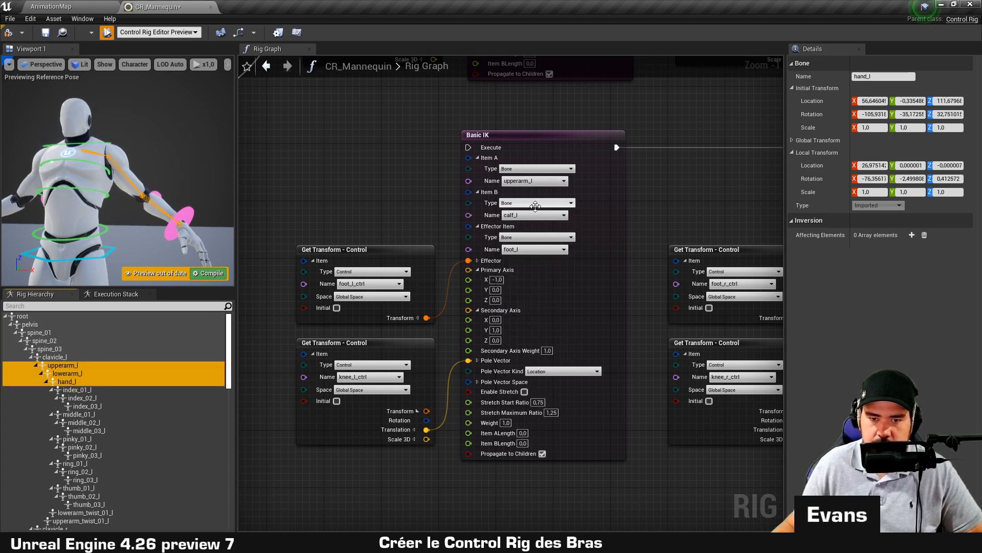
pyautogui.click(538, 215)
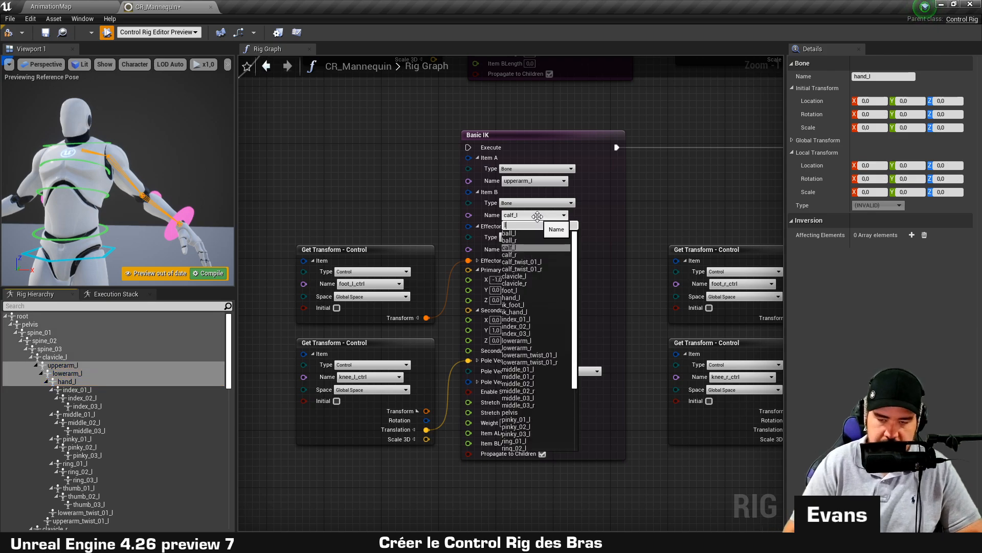
pyautogui.click(516, 426)
pyautogui.click(535, 250)
pyautogui.write('hand')
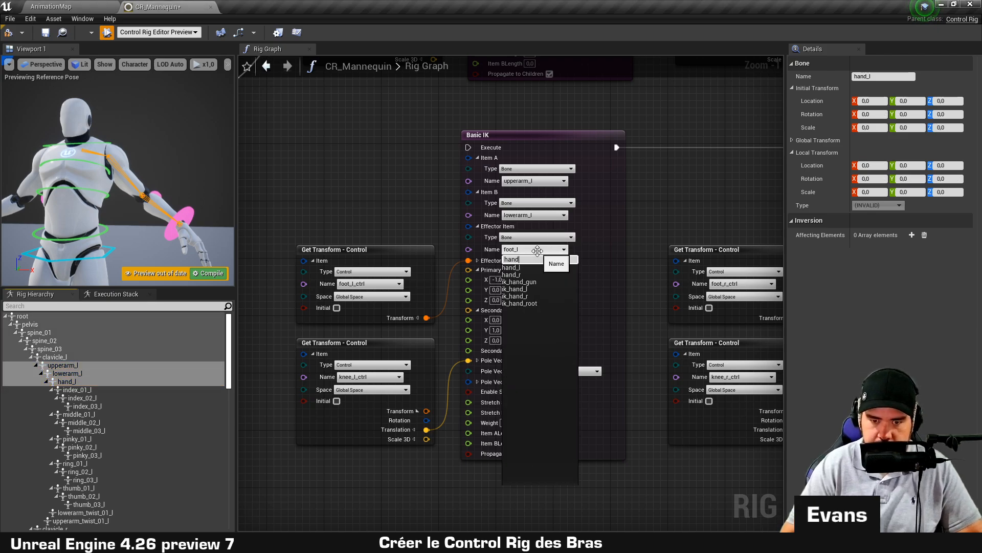
pyautogui.write('_l')
pyautogui.press('BackSpace')
pyautogui.write('_l')
pyautogui.click(527, 268)
# Point the two Get Transform nodes feeding the left arm's Basic IK to hand_l_ctrl for the effector and elbow_l_ctrl for the pole vector.
pyautogui.moveTo(590, 239); pyautogui.dragTo(597, 210, button='right')
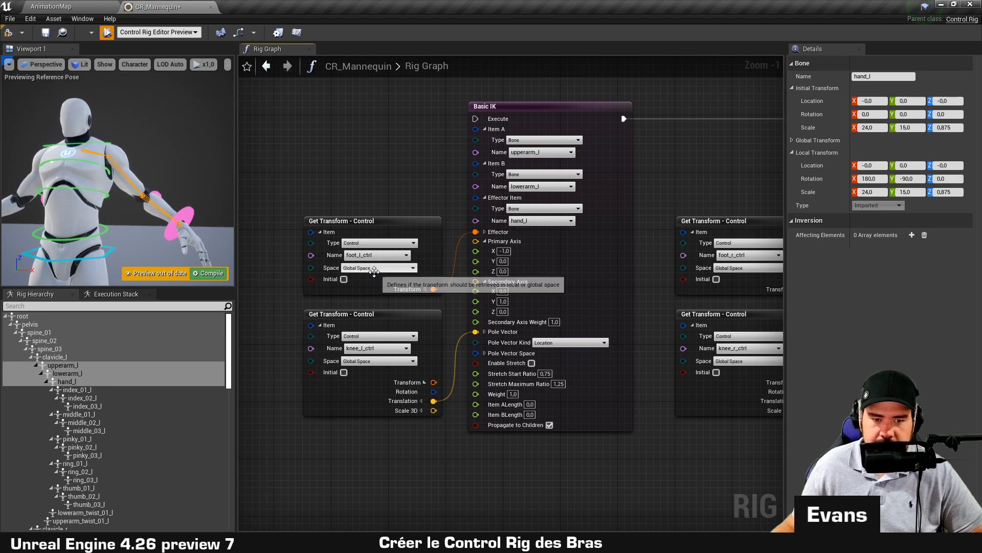
pyautogui.click(383, 255)
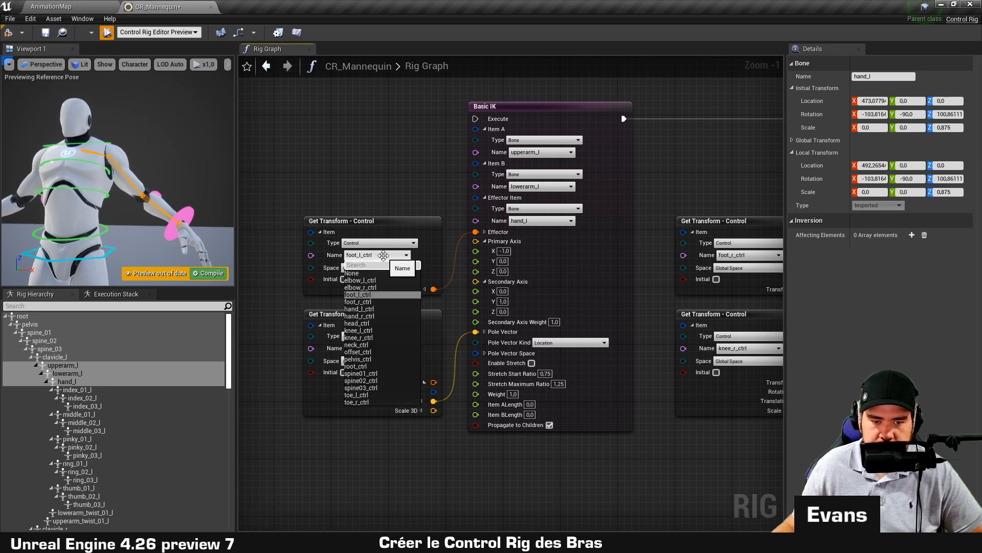
pyautogui.click(369, 312)
pyautogui.click(376, 348)
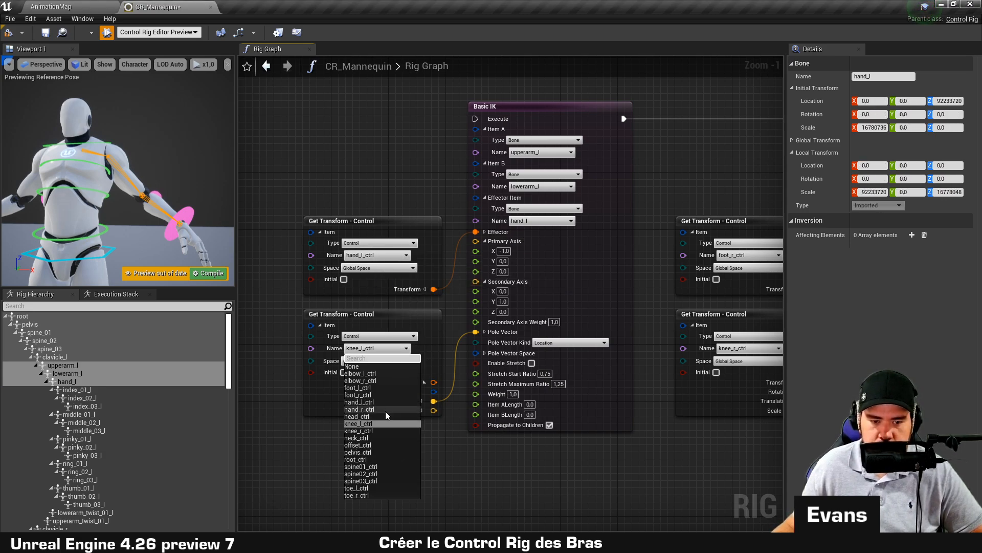
pyautogui.click(387, 374)
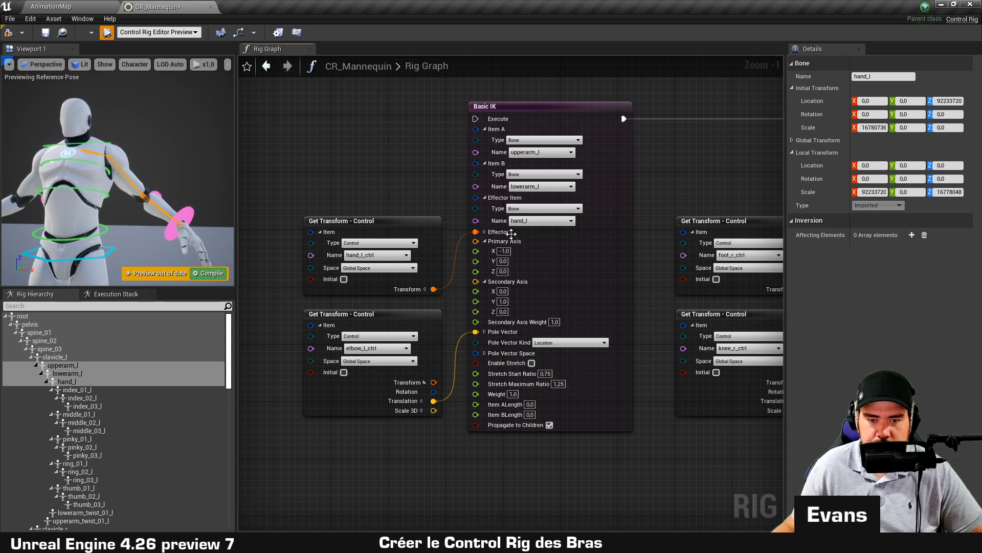
# Display the hand_l bone's transform axes with Control Bone Transform and set the left arm Basic IK's Primary Axis X to 1.
pyautogui.scroll(1, 511, 271)
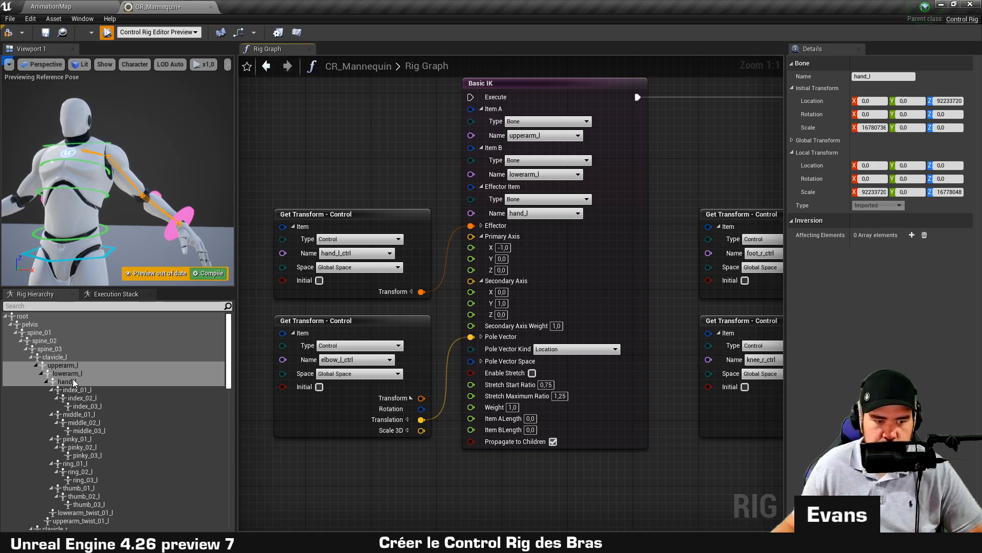
pyautogui.click(67, 382)
pyautogui.rightClick(73, 383)
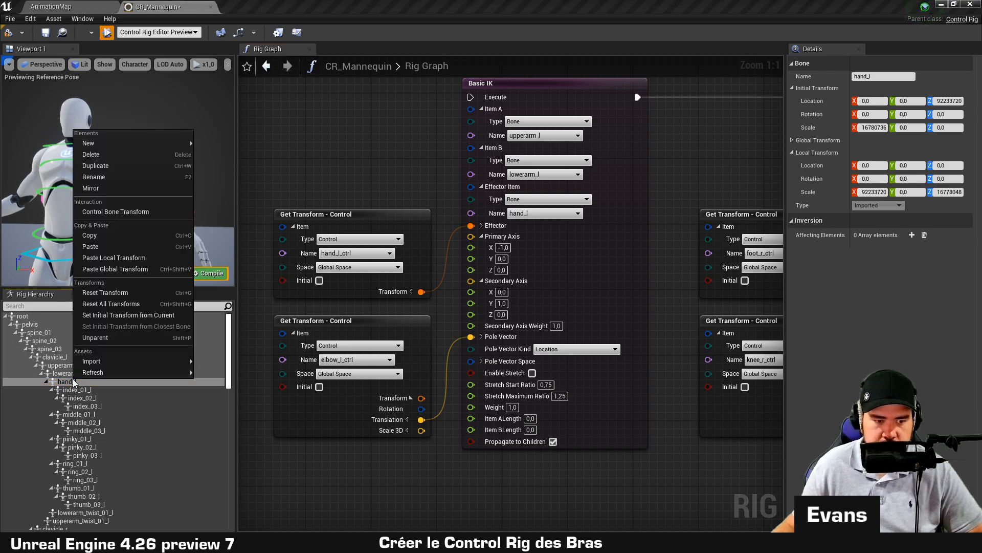
pyautogui.click(115, 211)
pyautogui.press('w')
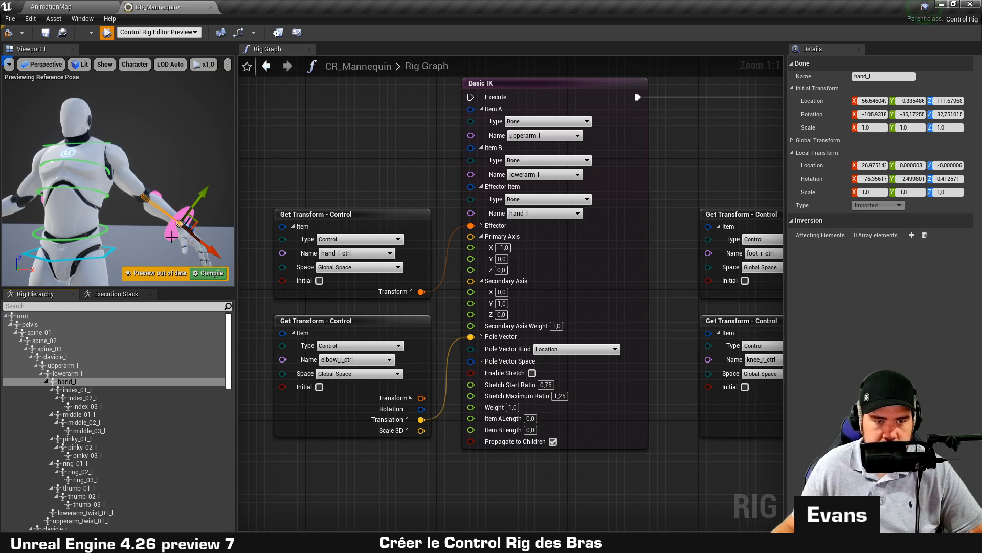
pyautogui.click(502, 248)
pyautogui.write('1')
pyautogui.press('Return')
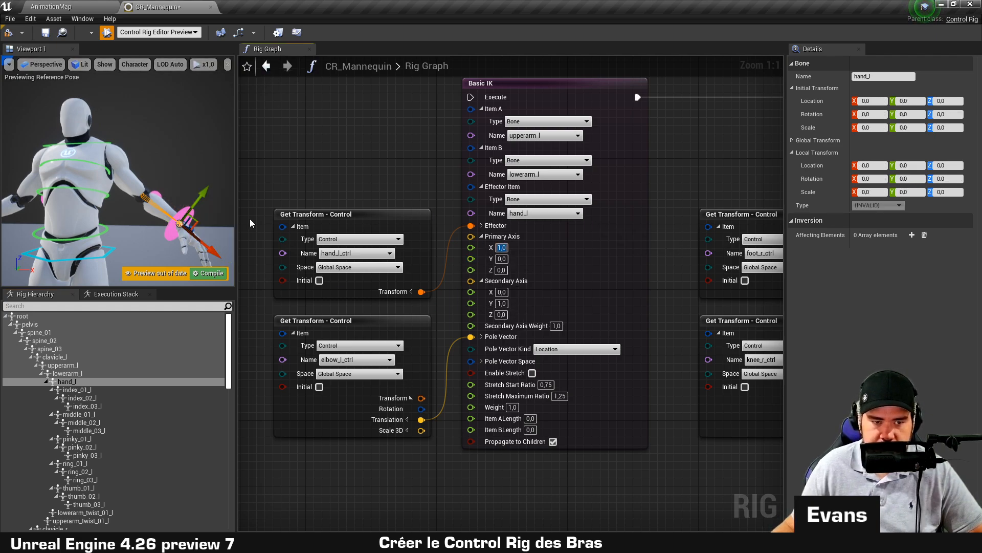
# Show the transform axes of the lowerarm_l bone and set the left-arm Basic IK secondary axis Y to -1.
pyautogui.moveTo(169, 143); pyautogui.dragTo(130, 170, button='right')
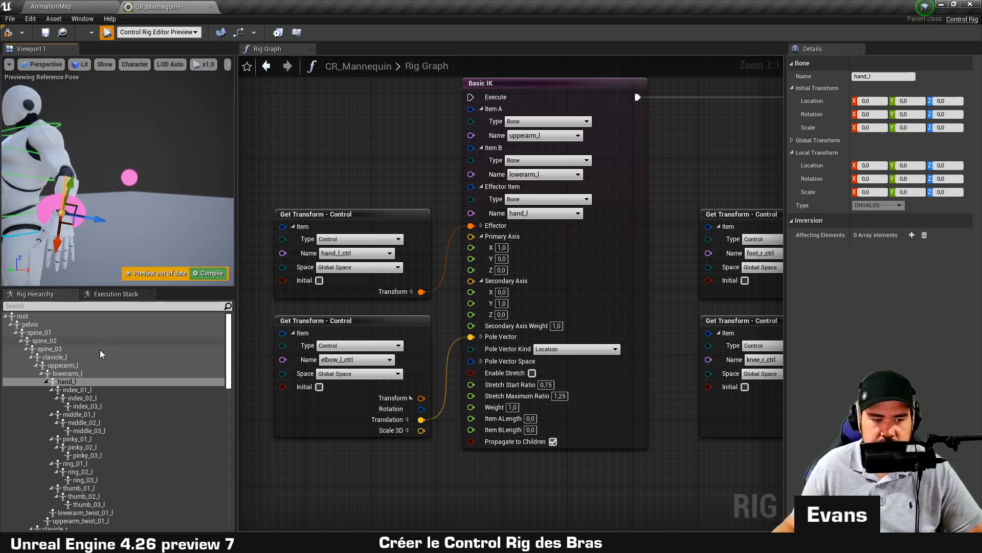
pyautogui.click(63, 373)
pyautogui.rightClick(63, 373)
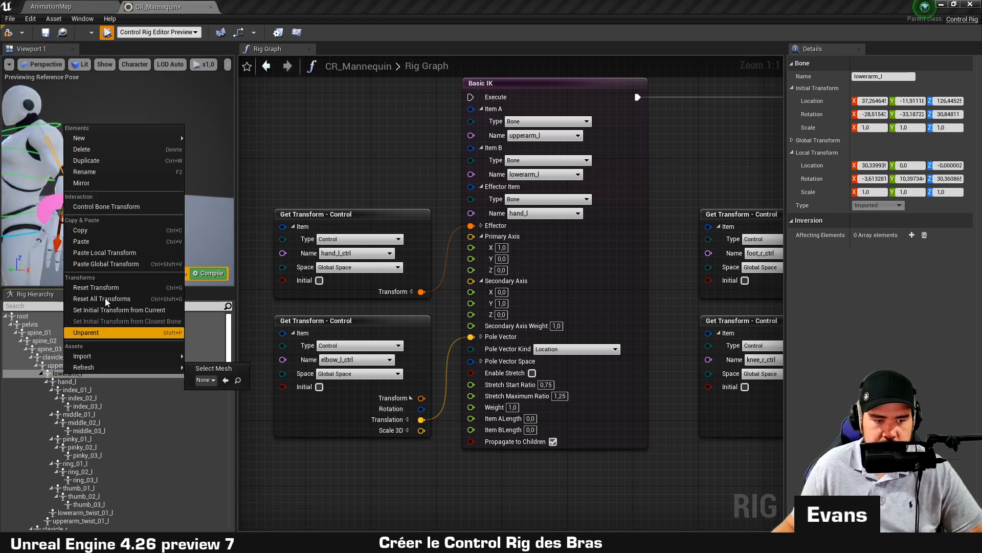
pyautogui.click(121, 207)
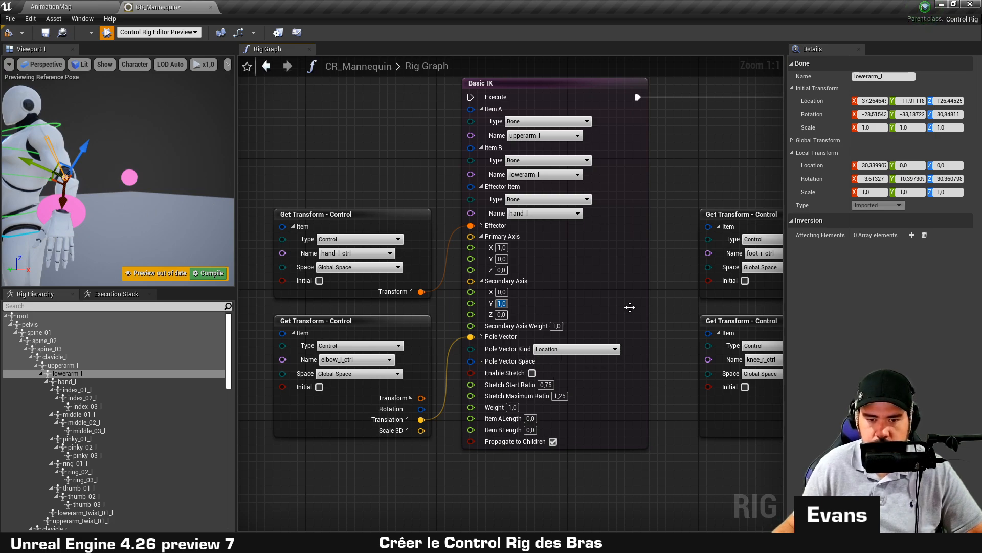
# Set Item A of the second Basic IK node to the upperarm_r bone.
pyautogui.moveTo(770, 202); pyautogui.dragTo(443, 227, button='right')
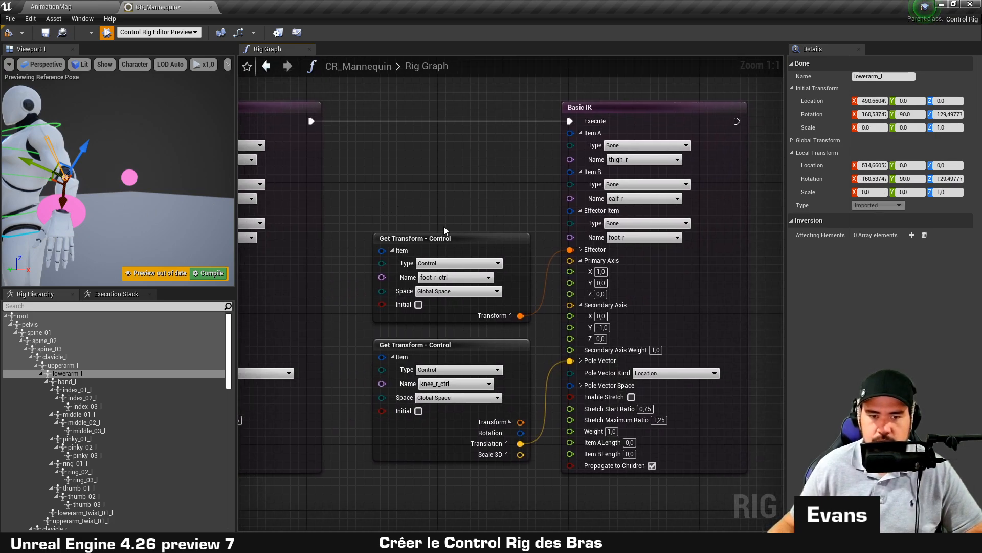
pyautogui.click(644, 162)
pyautogui.scroll(-1, 681, 168)
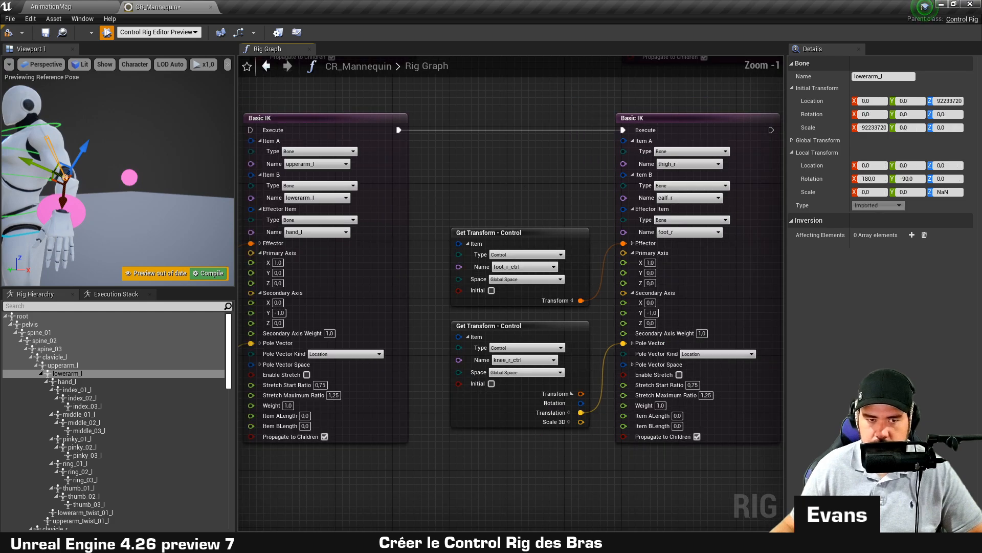
pyautogui.click(681, 168)
pyautogui.write('upper')
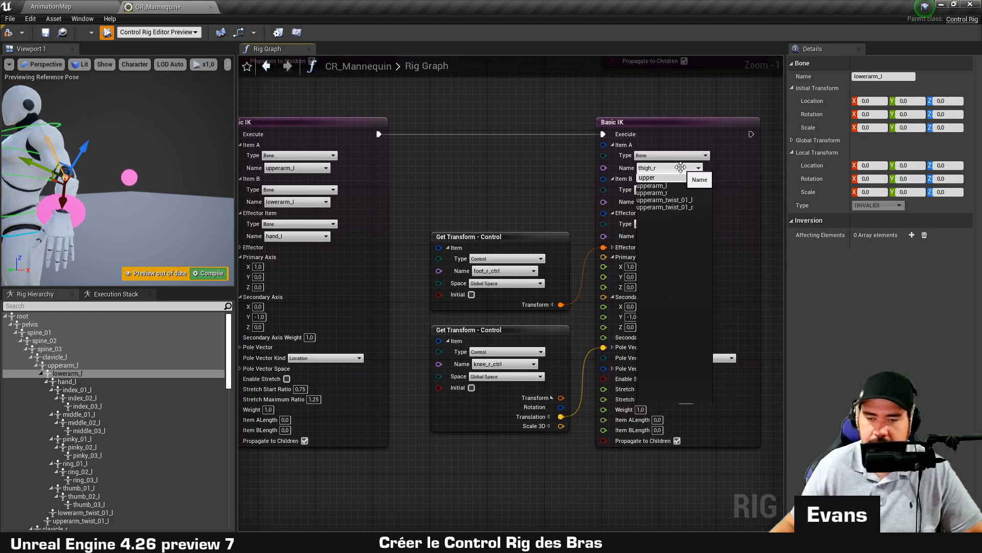
pyautogui.click(658, 193)
# Set Item B of the second Basic IK node to lowerarm_r and its effector item to hand_r.
pyautogui.click(670, 202)
pyautogui.write('l')
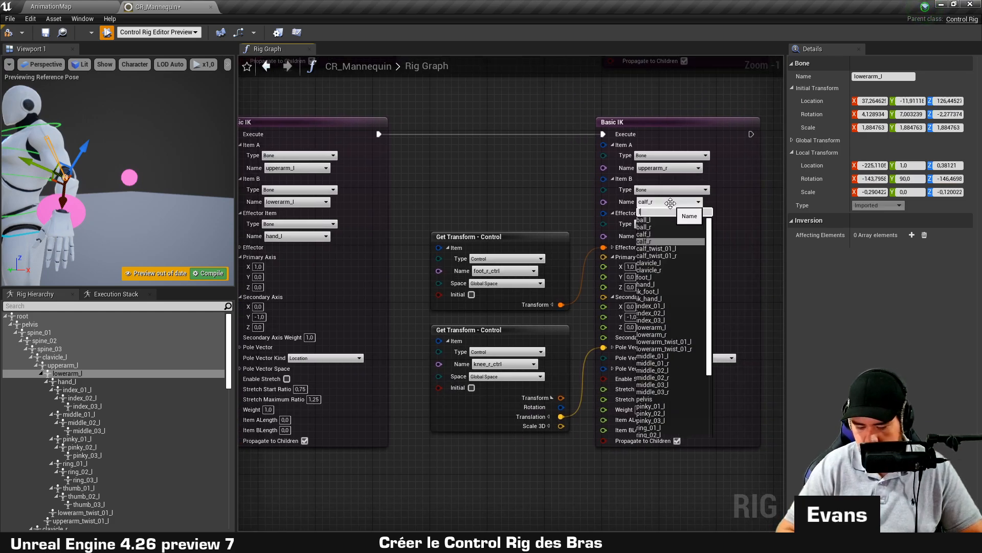
pyautogui.write('ower')
pyautogui.click(681, 226)
pyautogui.click(681, 236)
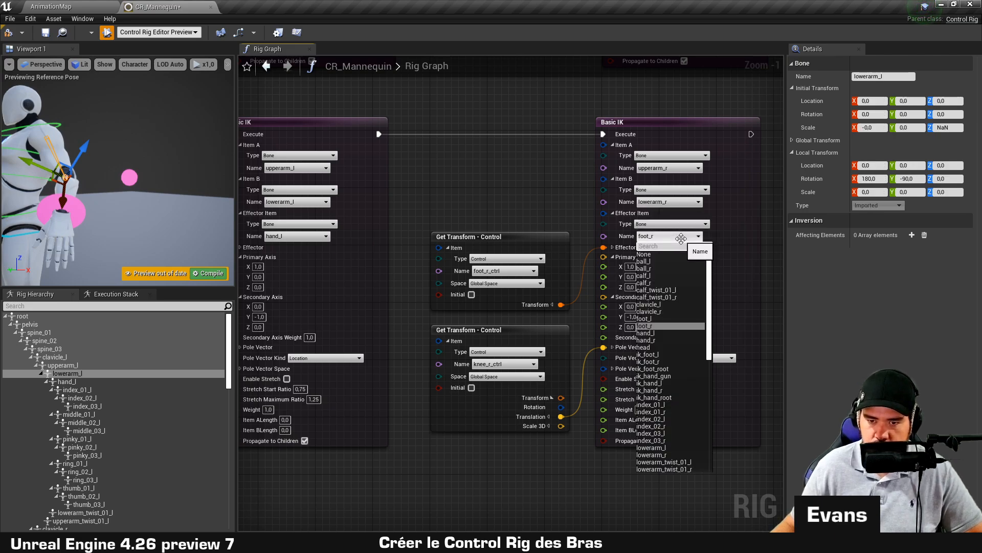
pyautogui.write('hand')
pyautogui.click(646, 261)
# Point the two Get Transform nodes feeding the right-arm Basic IK at hand_r_ctrl and elbow_r_ctrl.
pyautogui.click(519, 271)
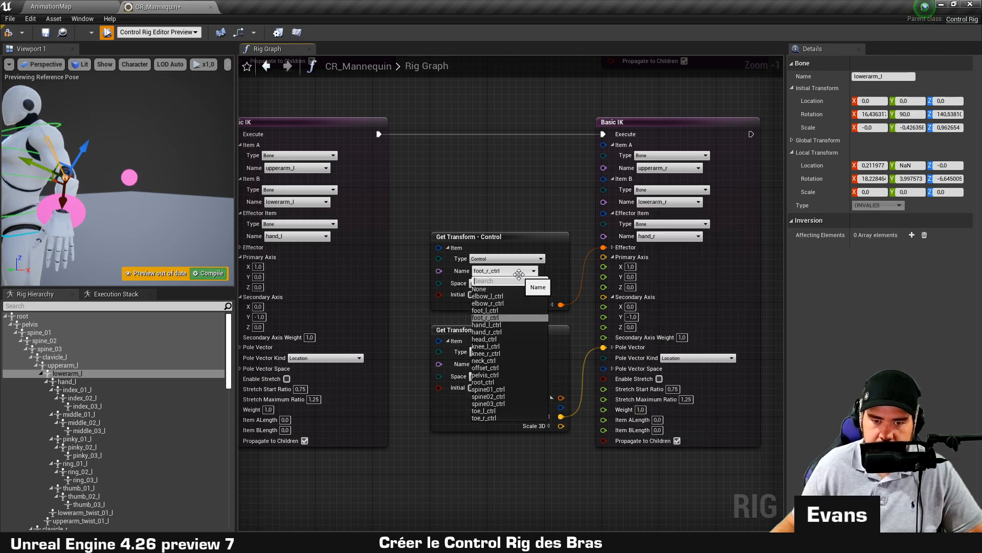
pyautogui.click(497, 331)
pyautogui.click(519, 364)
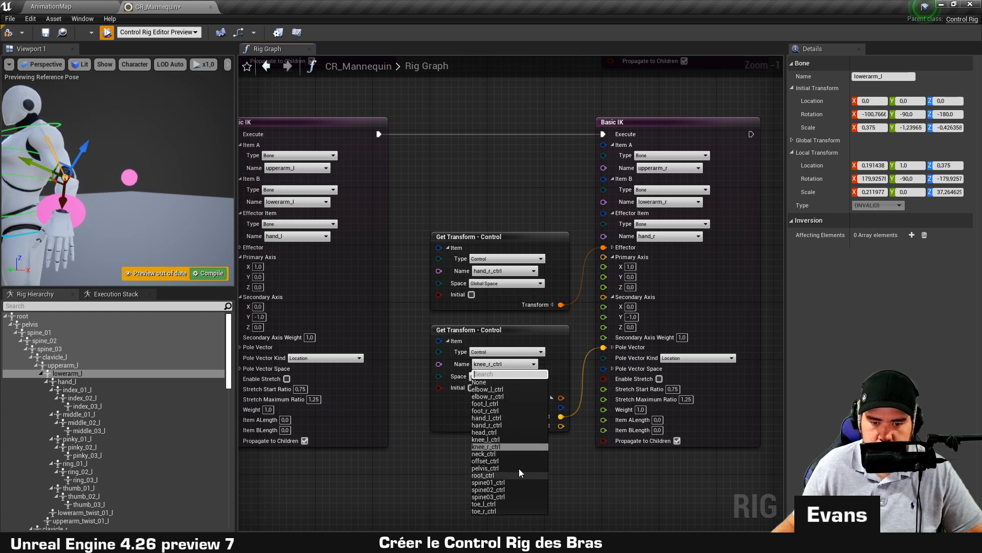
pyautogui.click(487, 396)
# Show the transform axes of the hand_r bone and set the right-arm Basic IK primary axis X to -1.
pyautogui.moveTo(611, 273); pyautogui.dragTo(535, 267, button='right')
pyautogui.scroll(1, 536, 267)
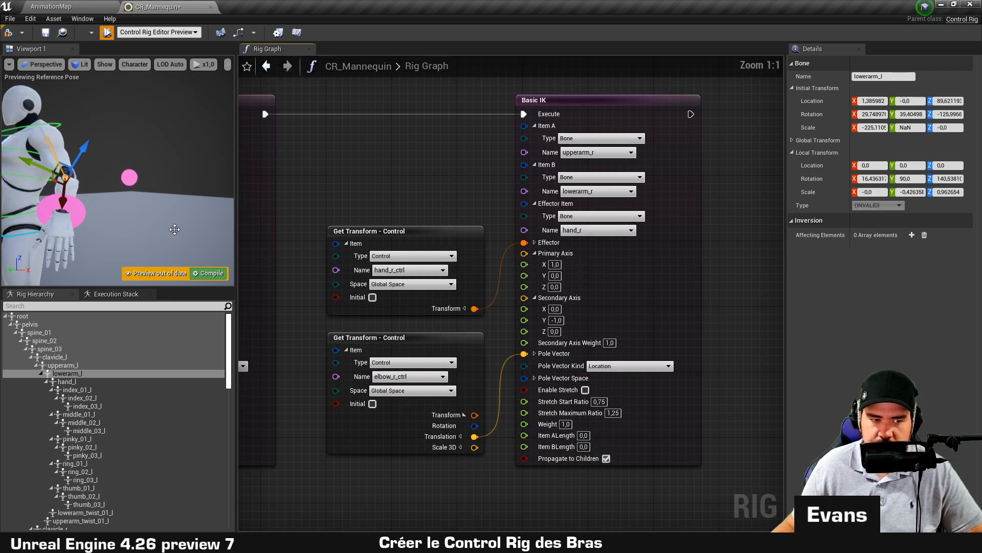
pyautogui.moveTo(122, 262); pyautogui.dragTo(177, 258, button='right')
pyautogui.scroll(-8, 113, 446)
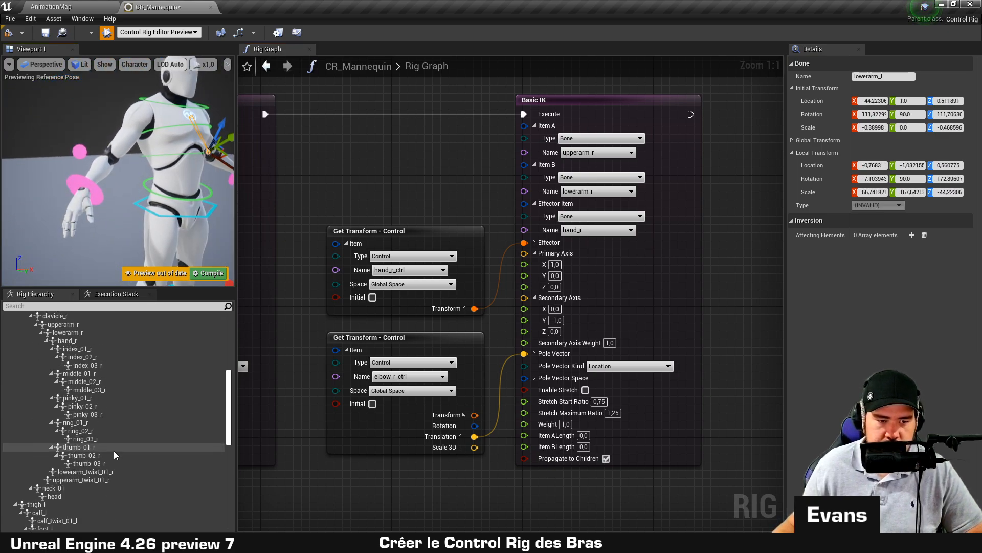
pyautogui.click(86, 332)
pyautogui.click(79, 341)
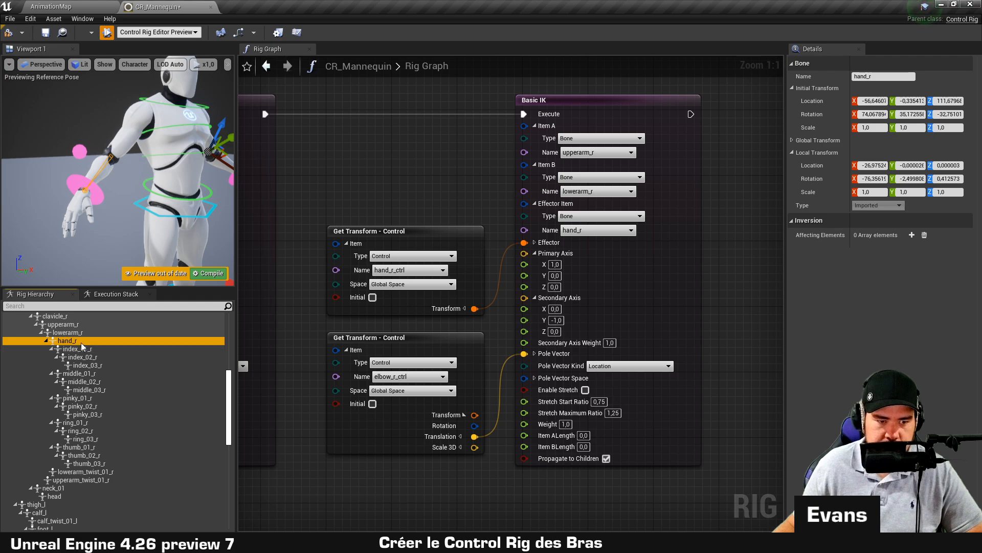
pyautogui.rightClick(82, 342)
pyautogui.click(139, 175)
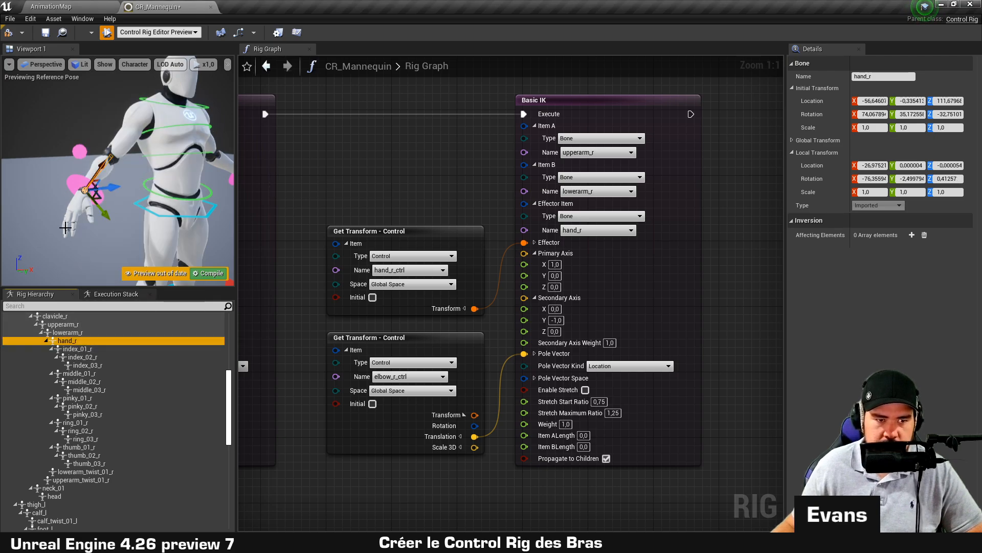
pyautogui.click(554, 265)
pyautogui.write('-1')
# Show the transform axes of the lowerarm_r bone and set the right-arm Basic IK secondary axis Y to 1.
pyautogui.scroll(2, 91, 349)
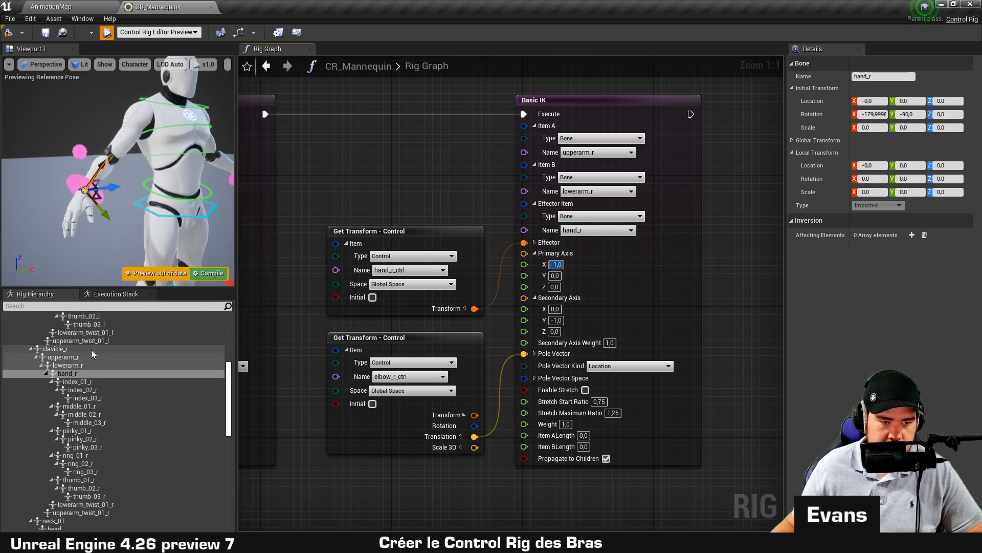
pyautogui.click(82, 363)
pyautogui.rightClick(82, 364)
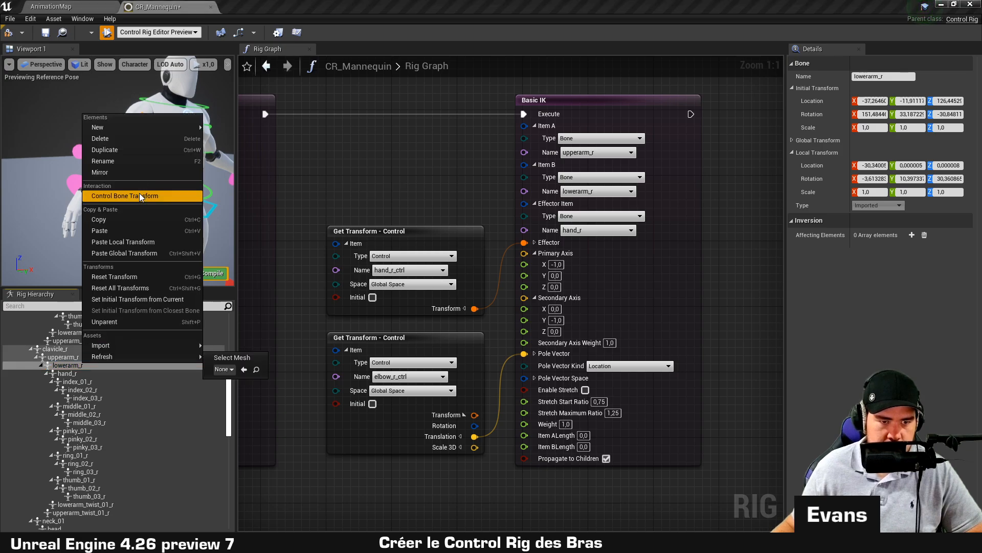
pyautogui.click(139, 193)
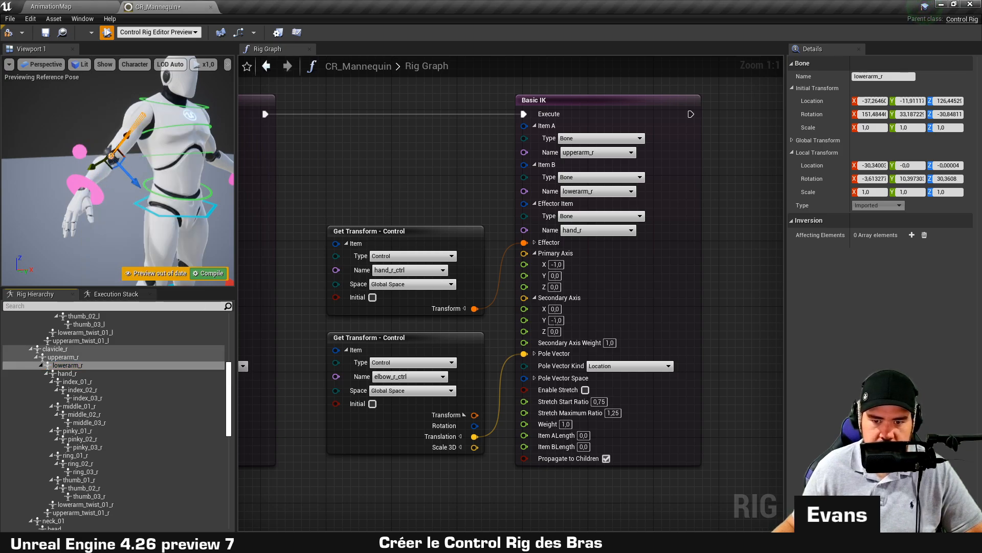
pyautogui.write('1')
pyautogui.press('Return')
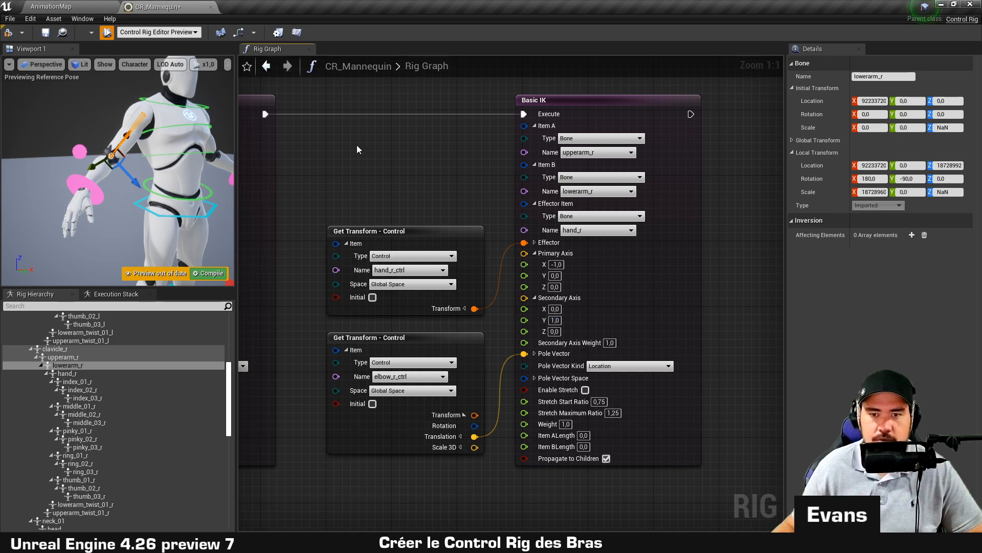
# Connect output C of the Sequence node to the Execute input of the left-arm Basic IK.
pyautogui.scroll(-4, 358, 146)
pyautogui.moveTo(357, 146); pyautogui.dragTo(601, 199, button='right')
pyautogui.scroll(1, 291, 168)
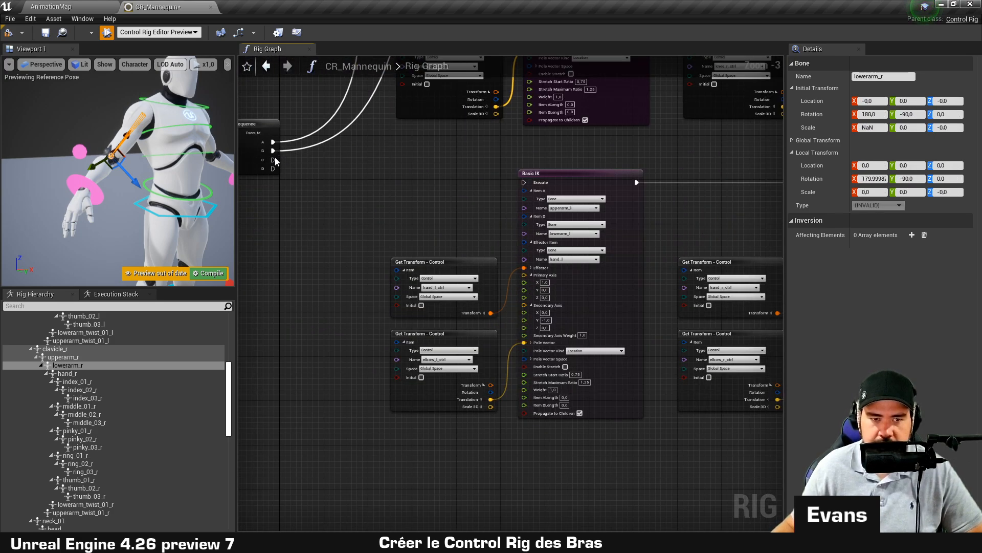
pyautogui.moveTo(273, 160); pyautogui.dragTo(523, 183)
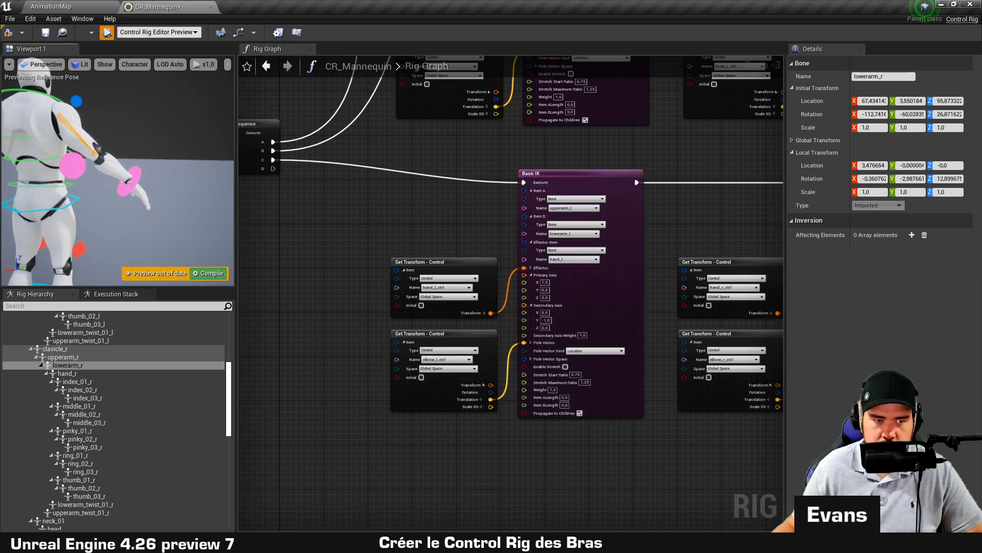
# Test the arm rig by moving the pink arm controls in the preview and checking how the arm follows.
pyautogui.click(78, 174)
pyautogui.moveTo(90, 170); pyautogui.dragTo(120, 169)
pyautogui.keyDown('alt'); pyautogui.moveTo(147, 148); pyautogui.dragTo(120, 131); pyautogui.keyUp('alt')
pyautogui.click(101, 170)
pyautogui.keyDown('alt'); pyautogui.moveTo(42, 149); pyautogui.dragTo(54, 183); pyautogui.keyUp('alt')
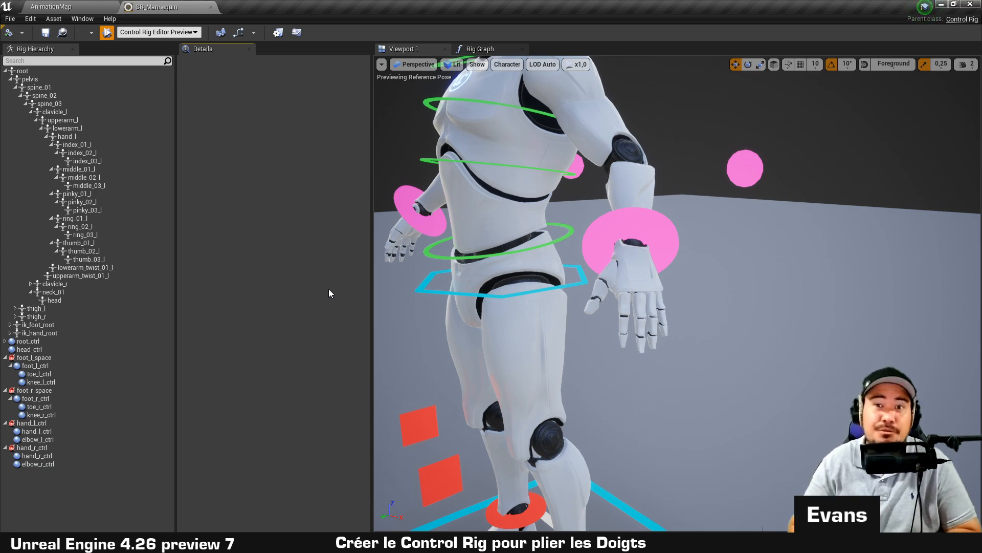
# Add a new control under hand_l_ctrl and name it thumb_l_ctrl.
pyautogui.scroll(2, 745, 228)
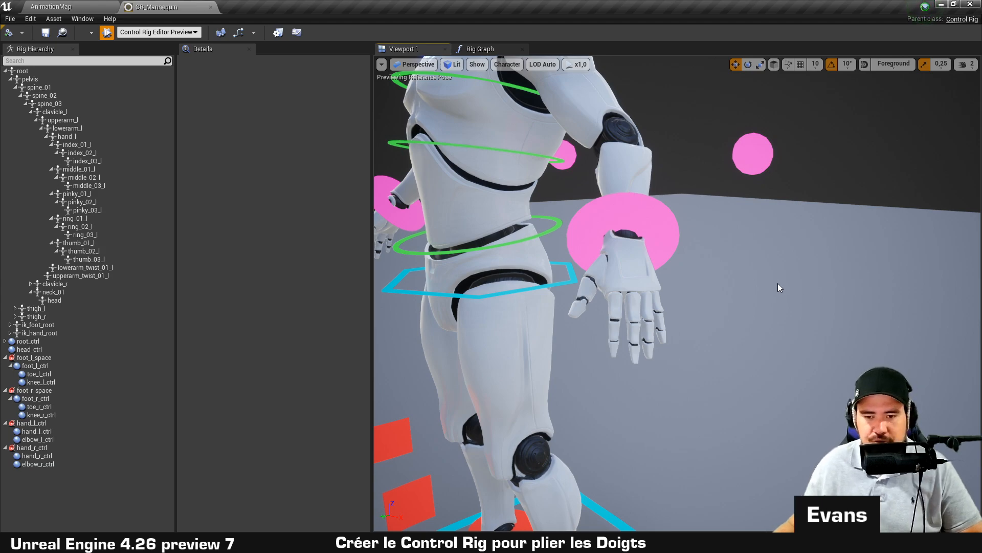
pyautogui.click(49, 432)
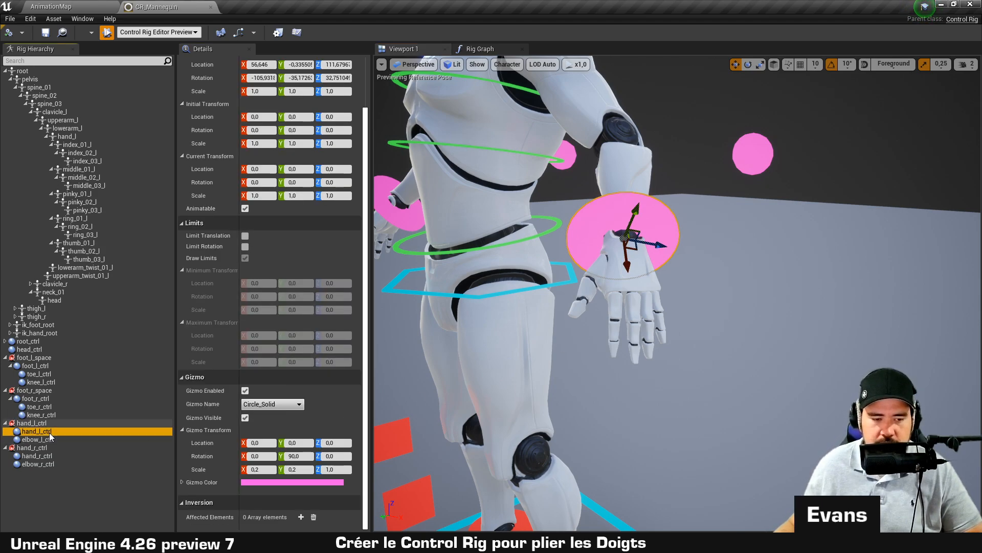
pyautogui.hotkey('ctrl', 'n')
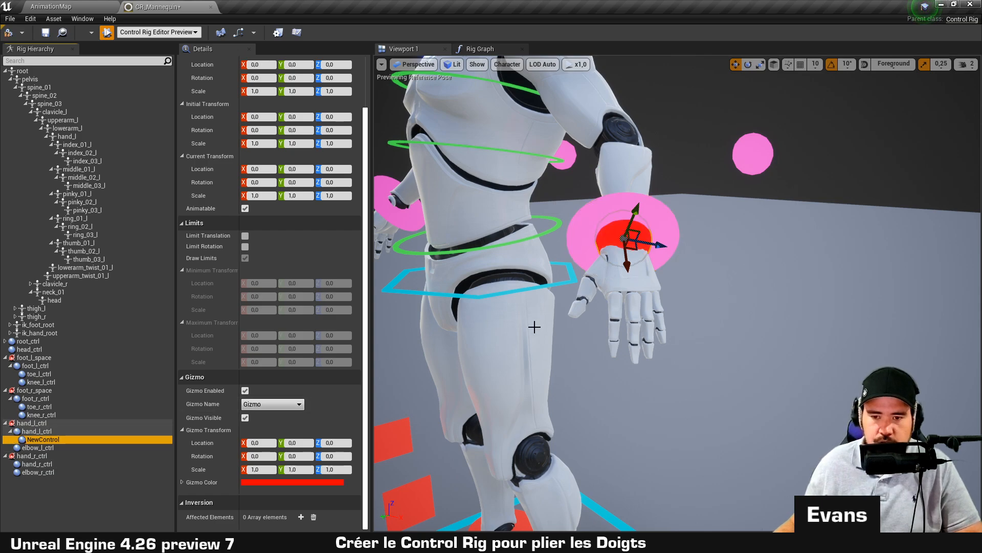
pyautogui.doubleClick(58, 439)
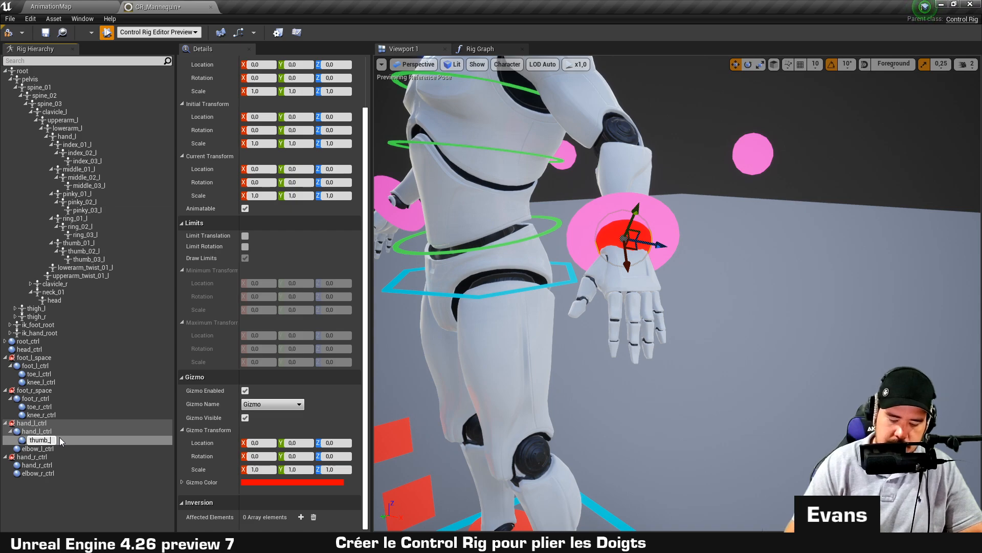
pyautogui.write('thumb_l_ctrl')
pyautogui.press('Return')
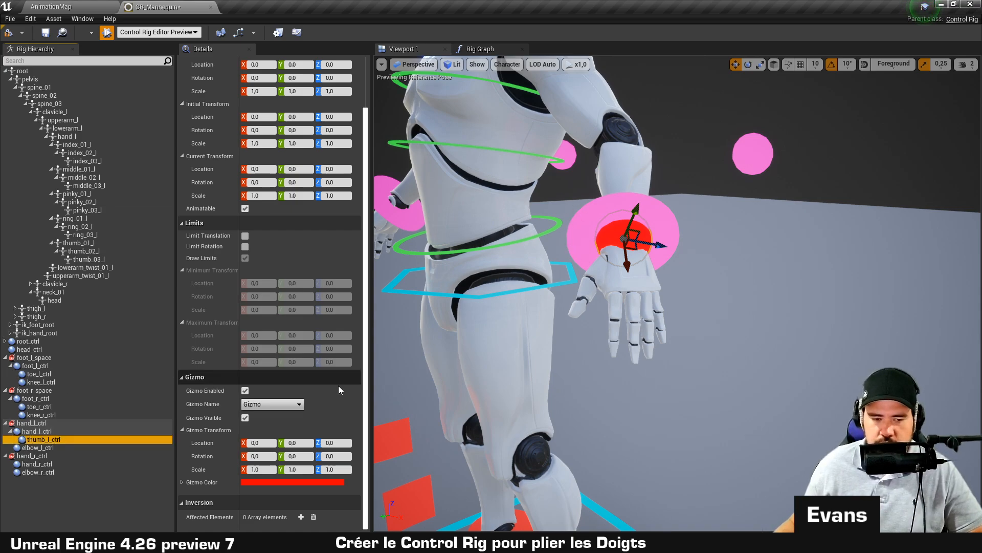
# Give thumb_l_ctrl the Arrow_Solid gizmo with a scale of 0.1 on X and 0.15 on Y.
pyautogui.click(298, 405)
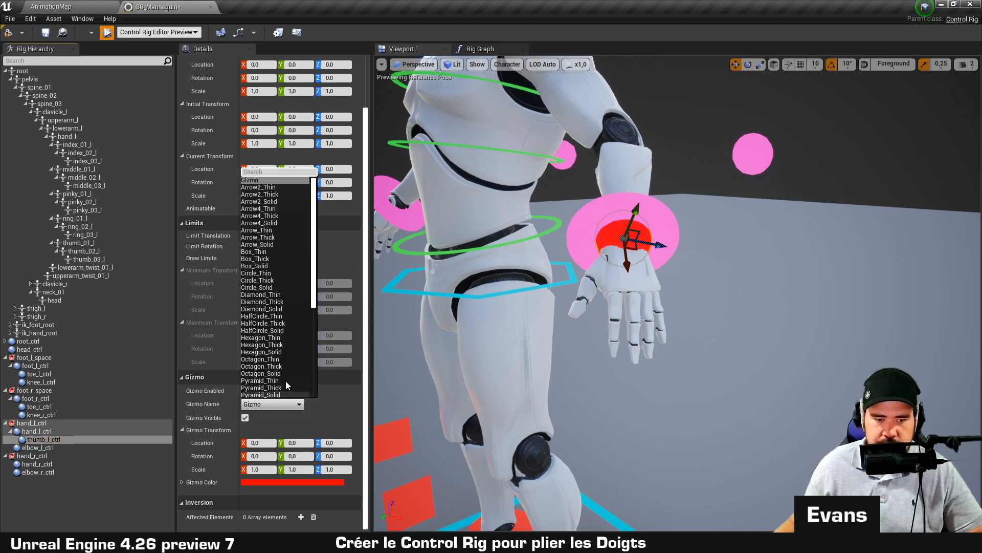
pyautogui.click(278, 246)
pyautogui.click(261, 469)
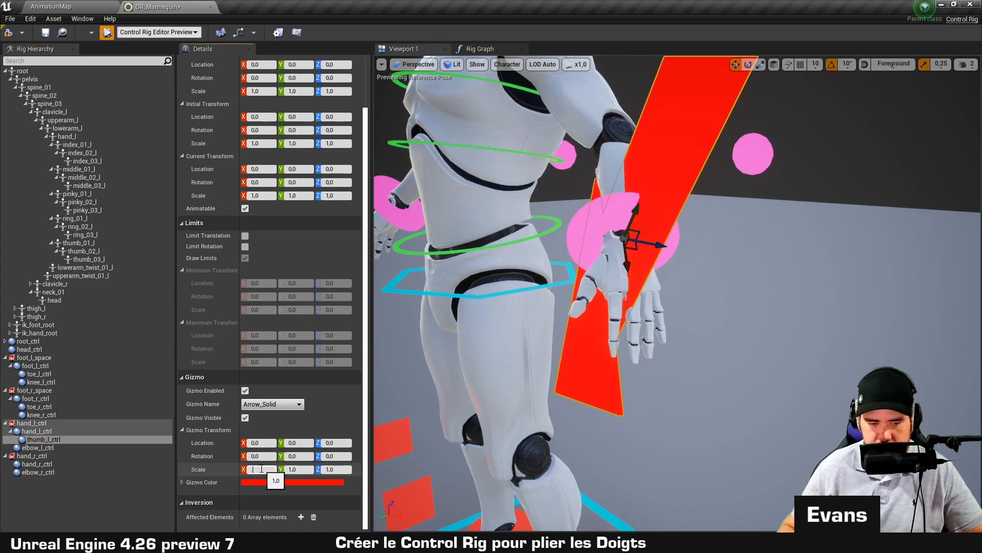
pyautogui.write(',1')
pyautogui.press('Tab')
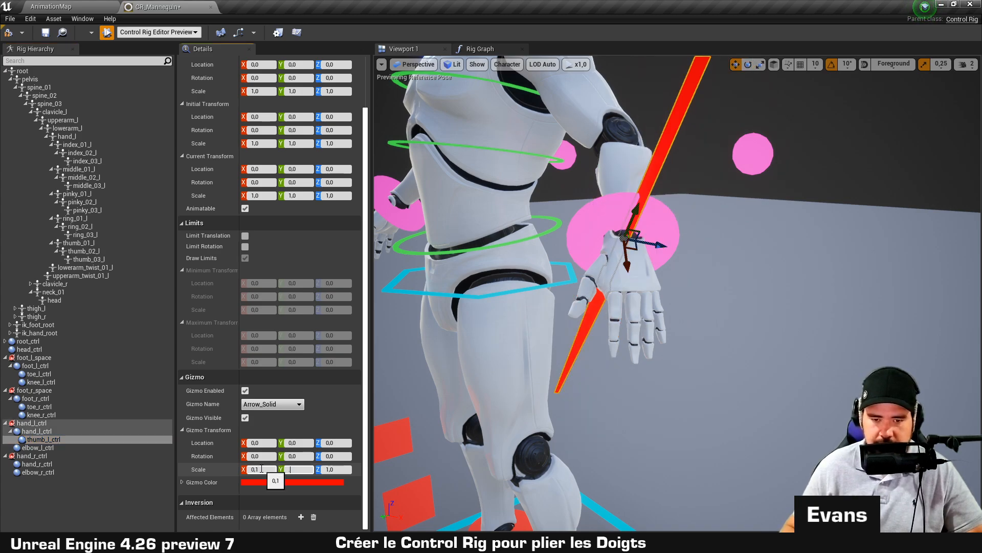
pyautogui.write(',15')
# Set the thumb_l_ctrl gizmo rotation to X 180, Y 90 and Z -90.
pyautogui.click(294, 456)
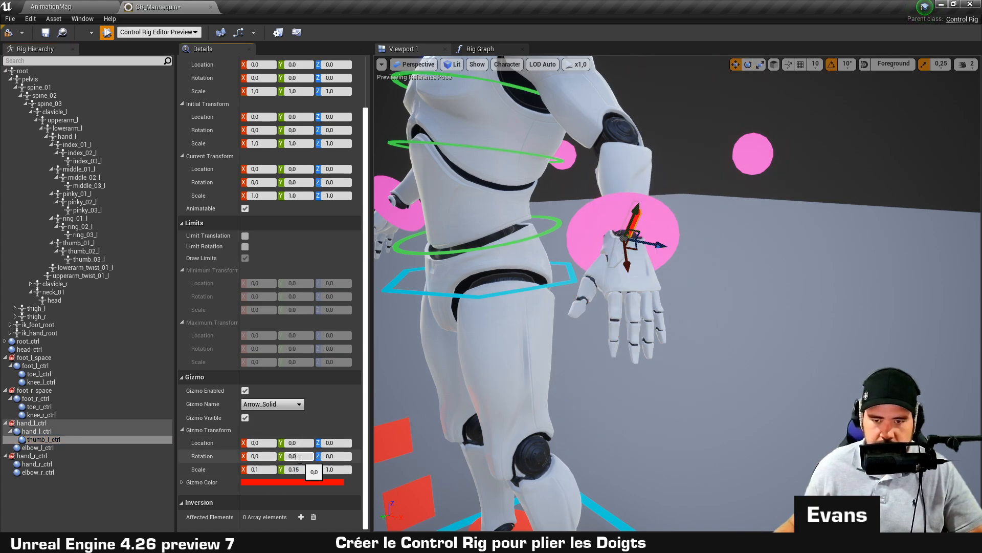
pyautogui.write('90')
pyautogui.press('Tab')
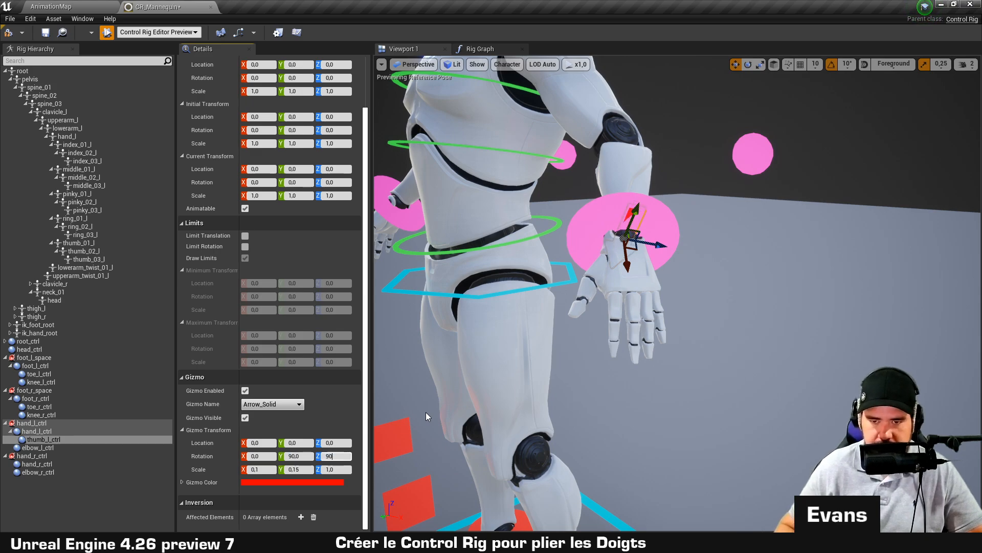
# Move thumb_l_ctrl beside the left hand to about X 12.7, Y 8.9, Z -12.8 and set its initial transform from current.
pyautogui.moveTo(651, 243); pyautogui.dragTo(571, 253)
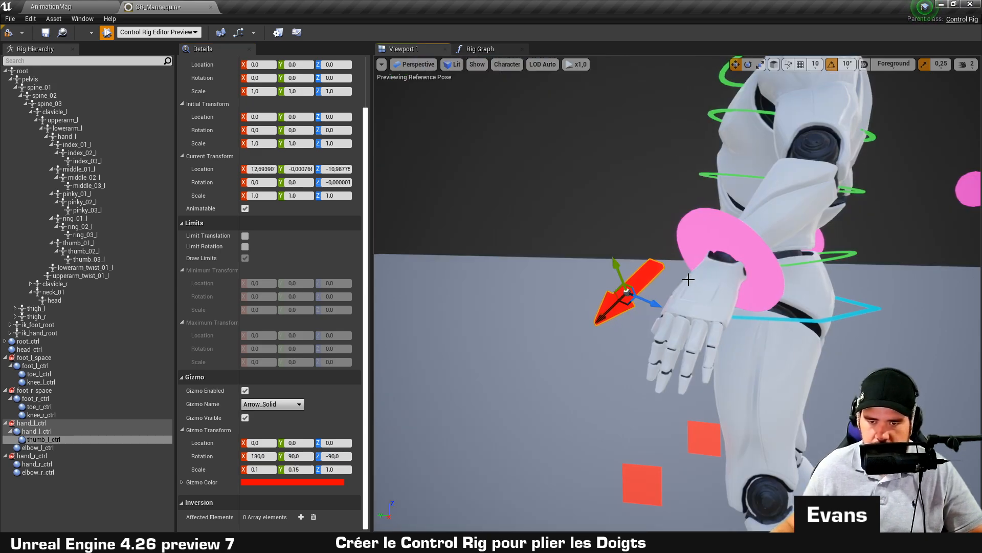
pyautogui.moveTo(622, 268); pyautogui.dragTo(597, 230)
pyautogui.moveTo(617, 227); pyautogui.dragTo(589, 251, button='right')
pyautogui.moveTo(549, 196); pyautogui.dragTo(528, 176)
pyautogui.rightClick(527, 165)
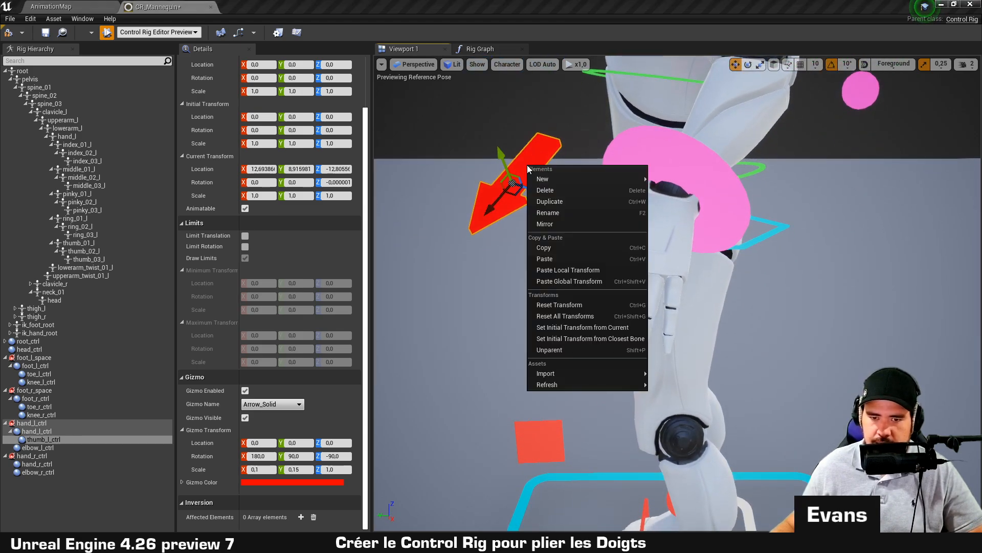
pyautogui.click(612, 327)
# Change the thumb_l_ctrl gizmo color to the saved yellow swatch.
pyautogui.click(310, 483)
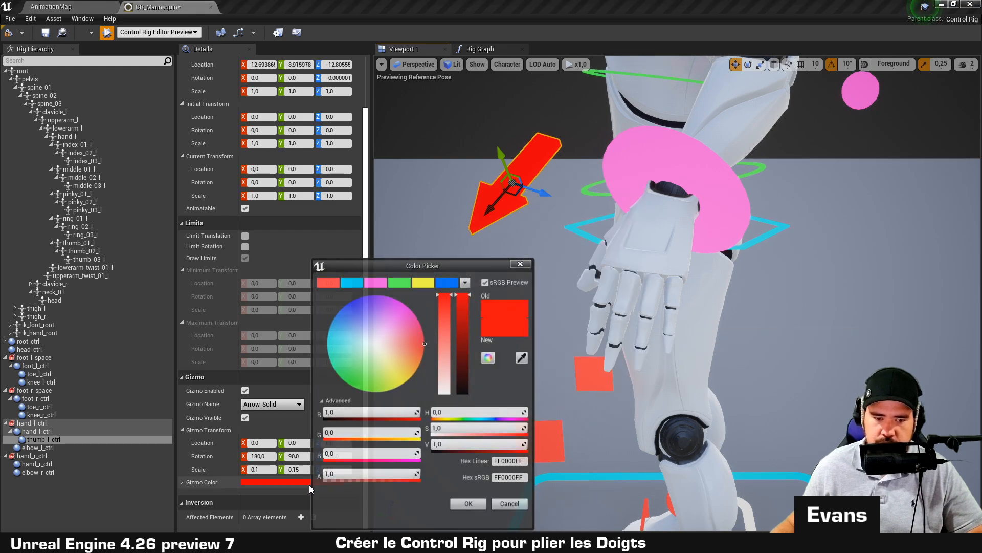
pyautogui.click(424, 282)
pyautogui.click(469, 504)
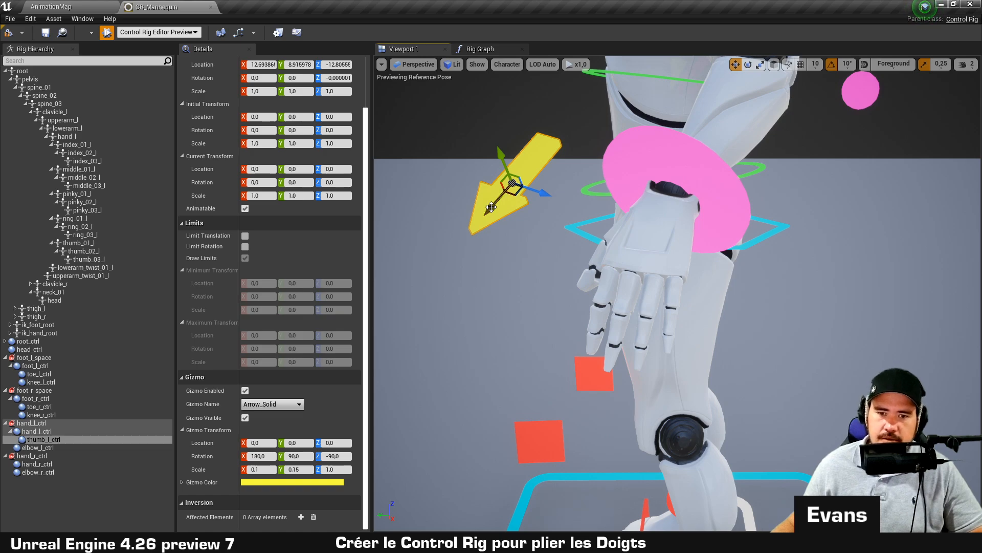
# Try sliding thumb_l_ctrl along its X axis and recompile the rig to reset its position.
pyautogui.moveTo(491, 208); pyautogui.dragTo(471, 231)
pyautogui.keyDown('alt'); pyautogui.moveTo(566, 224); pyautogui.dragTo(580, 256); pyautogui.keyUp('alt')
pyautogui.scroll(-3, 580, 216)
pyautogui.moveTo(580, 216); pyautogui.dragTo(462, 216, button='middle')
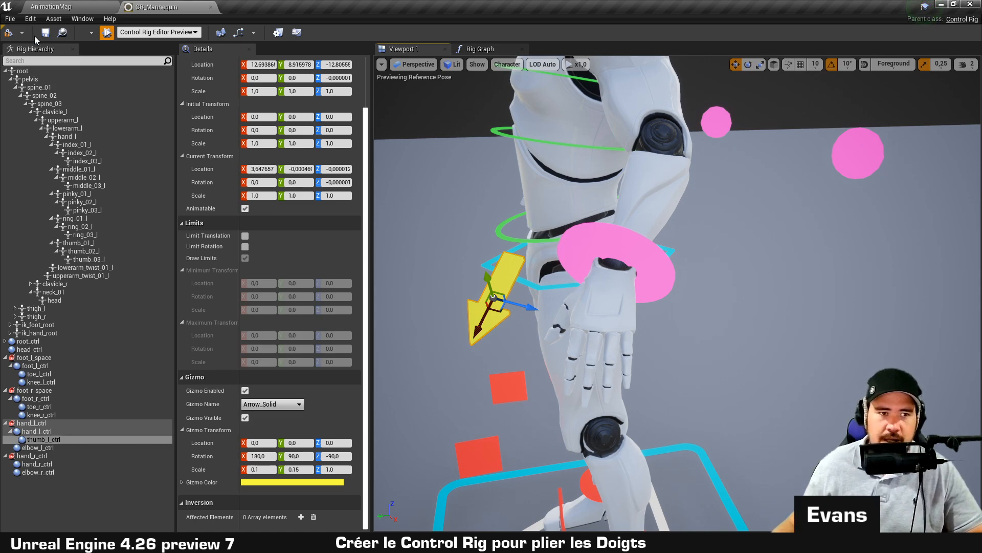
pyautogui.click(15, 34)
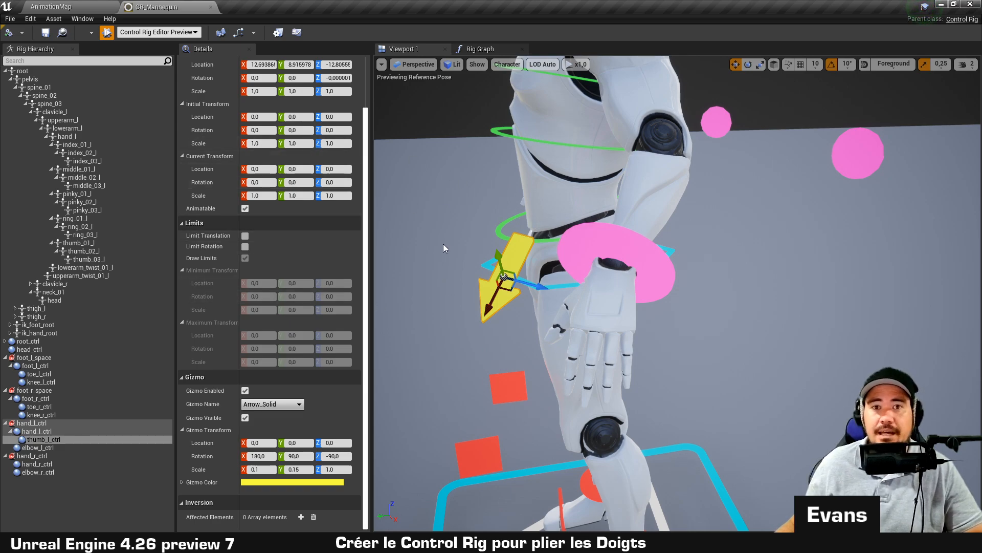
# Enable Limit Translation on thumb_l_ctrl and set its maximum location X to 20.
pyautogui.moveTo(443, 243); pyautogui.dragTo(420, 272, button='right')
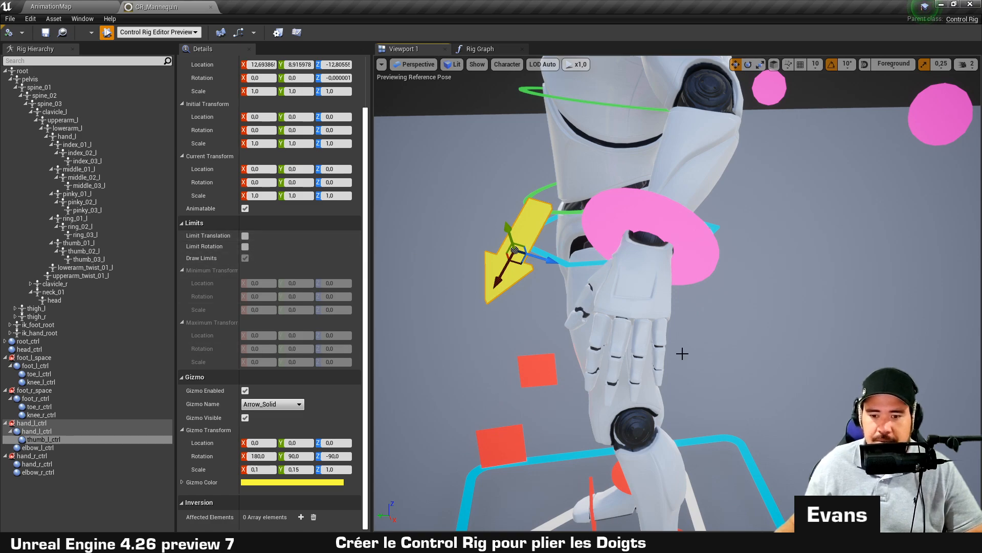
pyautogui.click(734, 440)
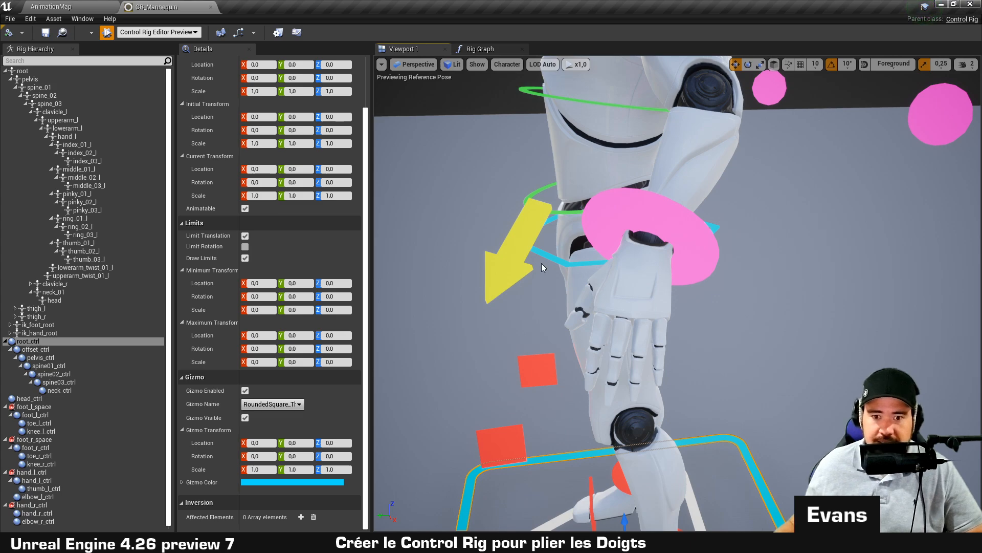
pyautogui.click(506, 247)
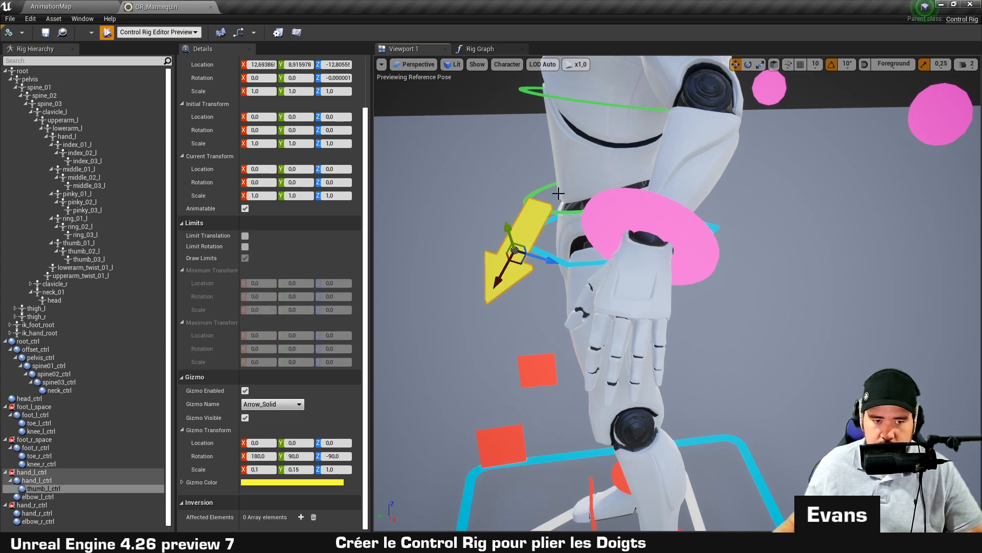
pyautogui.click(246, 236)
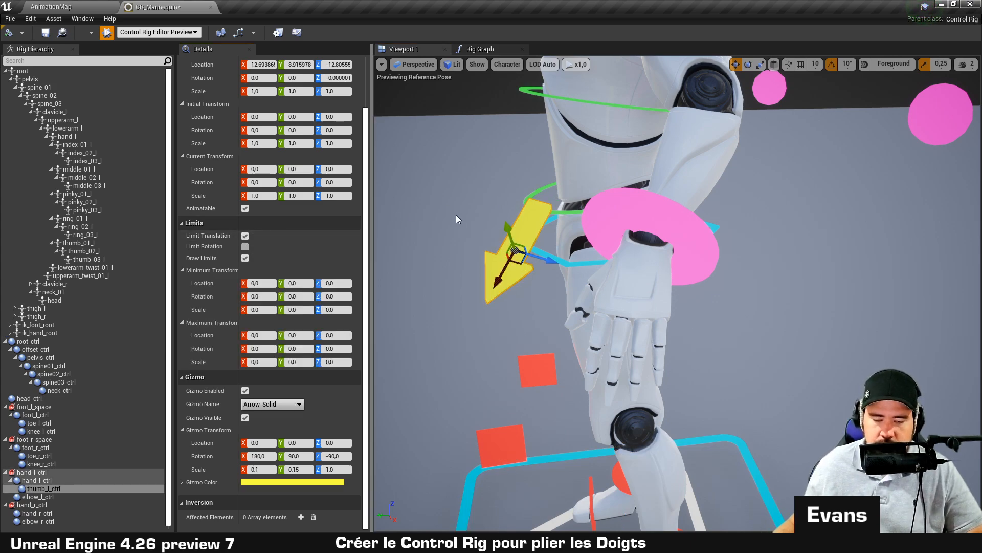
pyautogui.scroll(2, 456, 213)
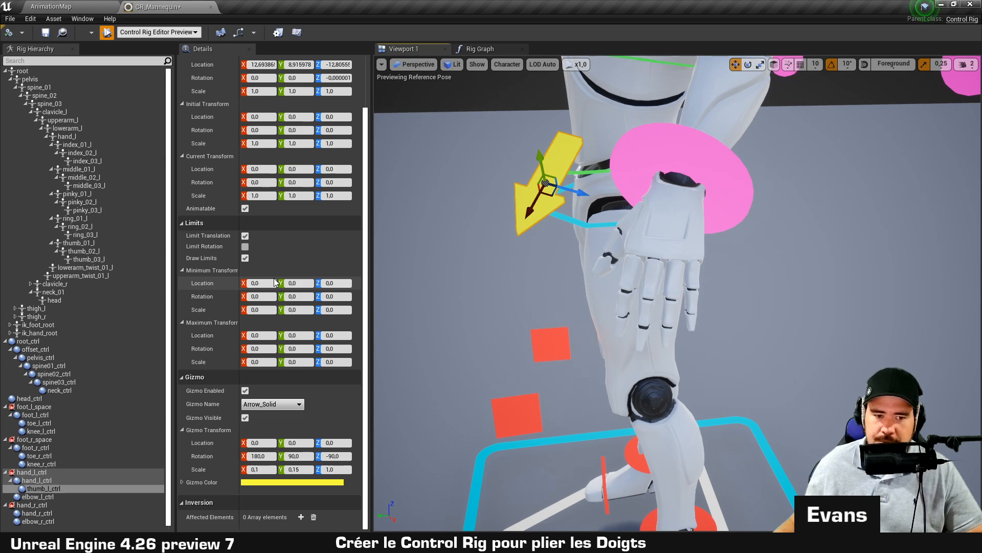
pyautogui.click(264, 337)
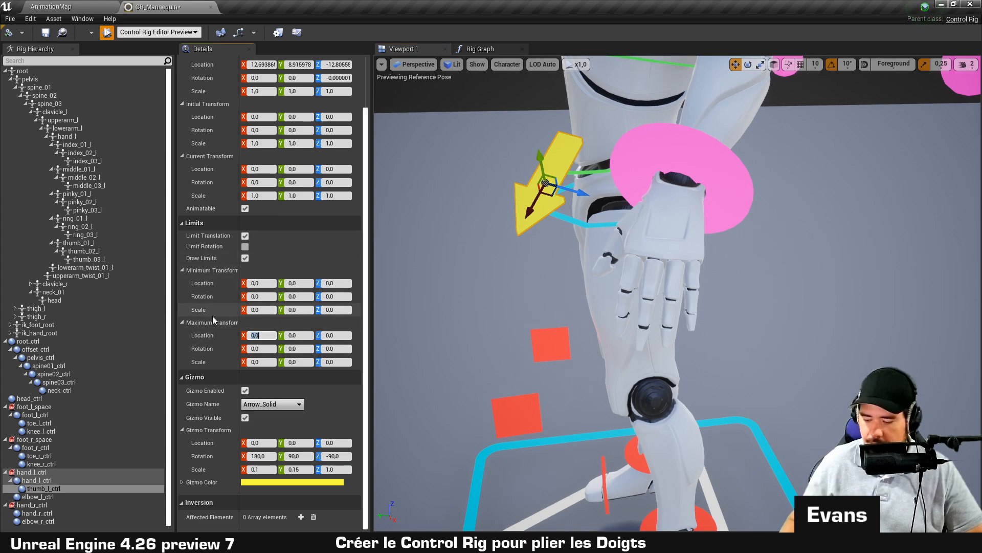
pyautogui.write('20')
pyautogui.press('Return')
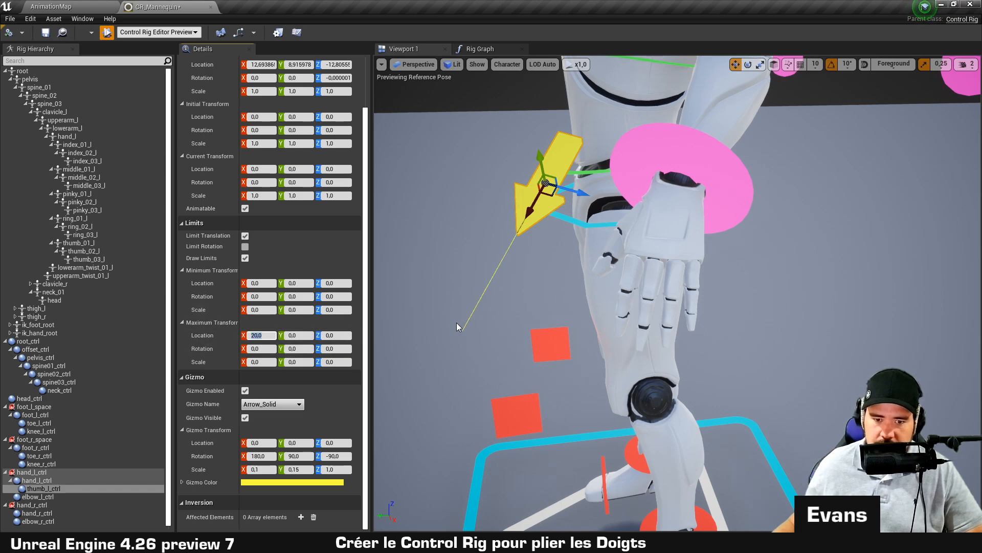
# Toggle the drawn limits of thumb_l_ctrl off and on, and test sliding the control to its X limit and back.
pyautogui.click(244, 257)
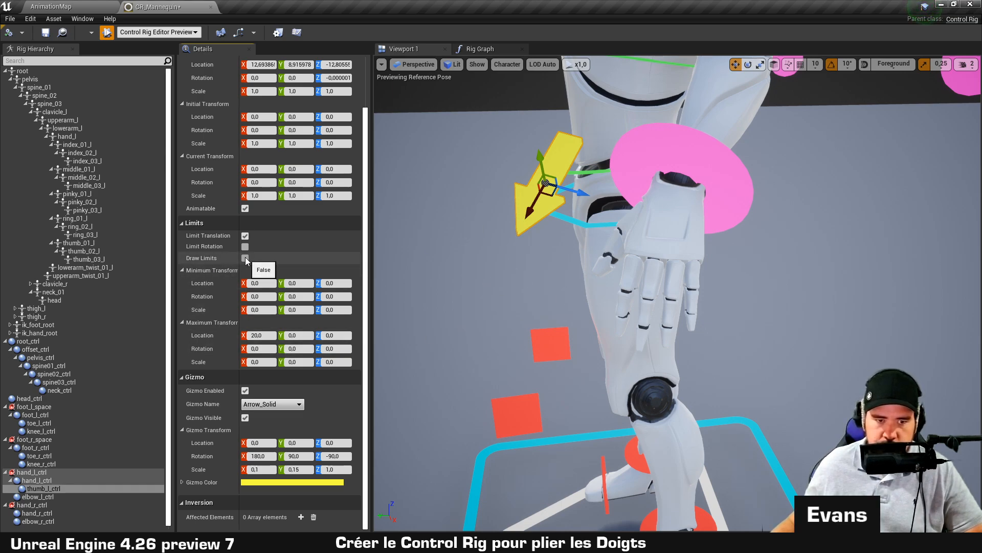
pyautogui.click(244, 257)
pyautogui.moveTo(460, 326); pyautogui.dragTo(461, 319, button='right')
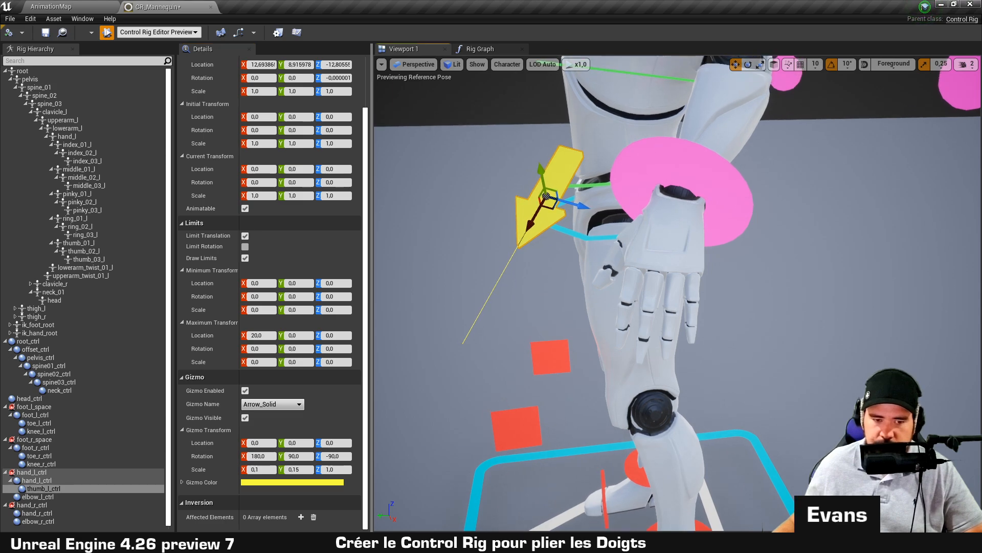
pyautogui.scroll(-3, 460, 327)
pyautogui.moveTo(559, 232); pyautogui.dragTo(472, 419)
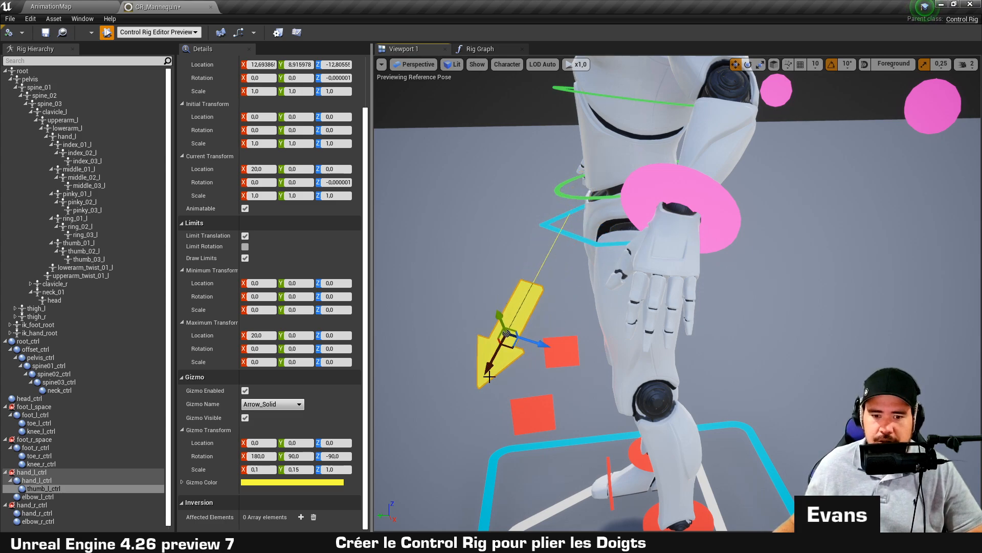
pyautogui.moveTo(489, 377); pyautogui.dragTo(584, 223)
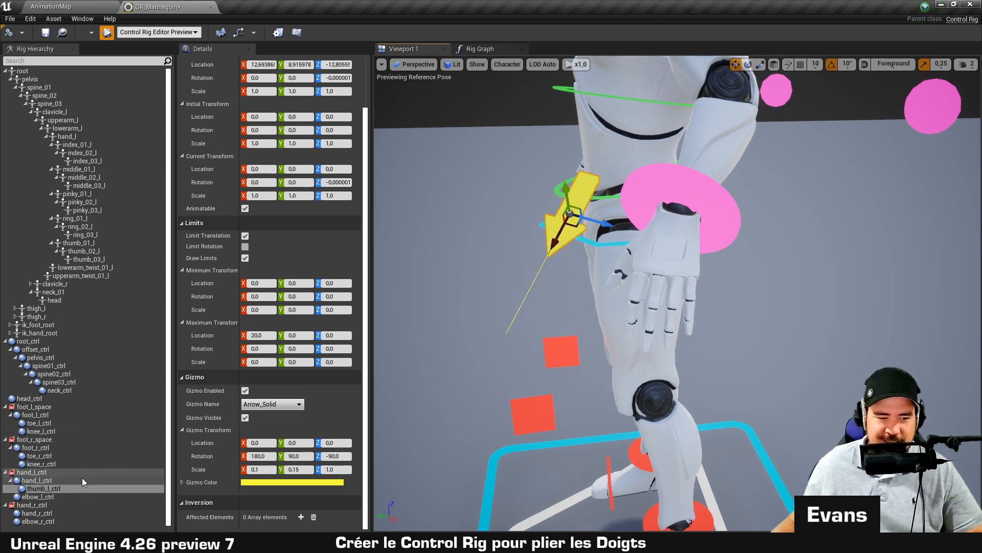
# Duplicate thumb_l_ctrl four times under hand_l_ctrl for the other left fingers.
pyautogui.click(55, 480)
pyautogui.click(57, 486)
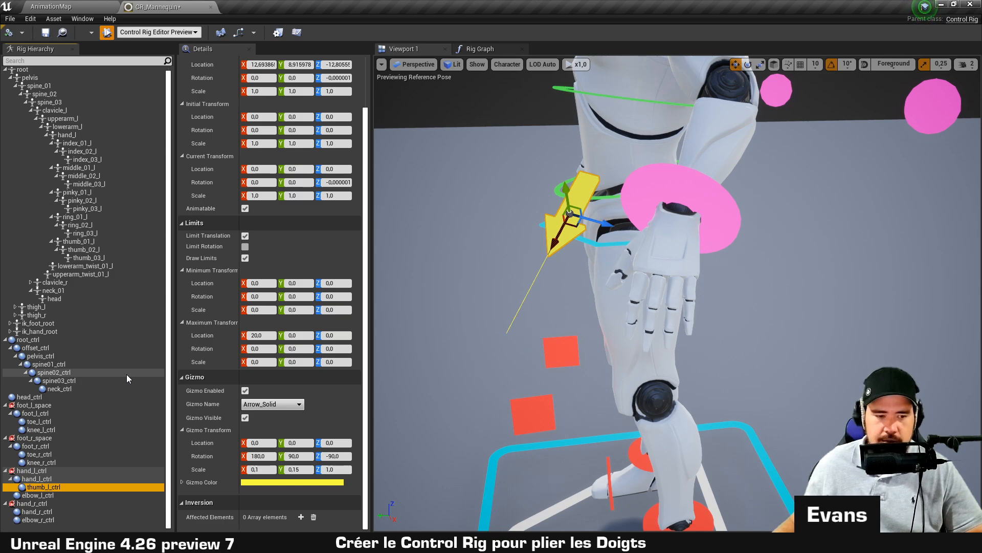
pyautogui.hotkey('ctrl', 'd')
pyautogui.hotkey('ctrl', 'd')
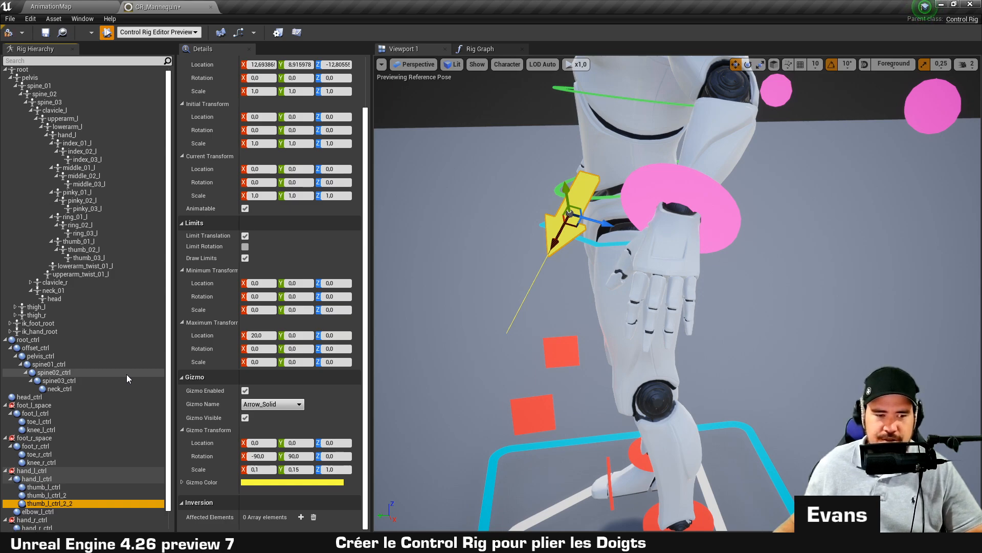
pyautogui.hotkey('ctrl', 'd')
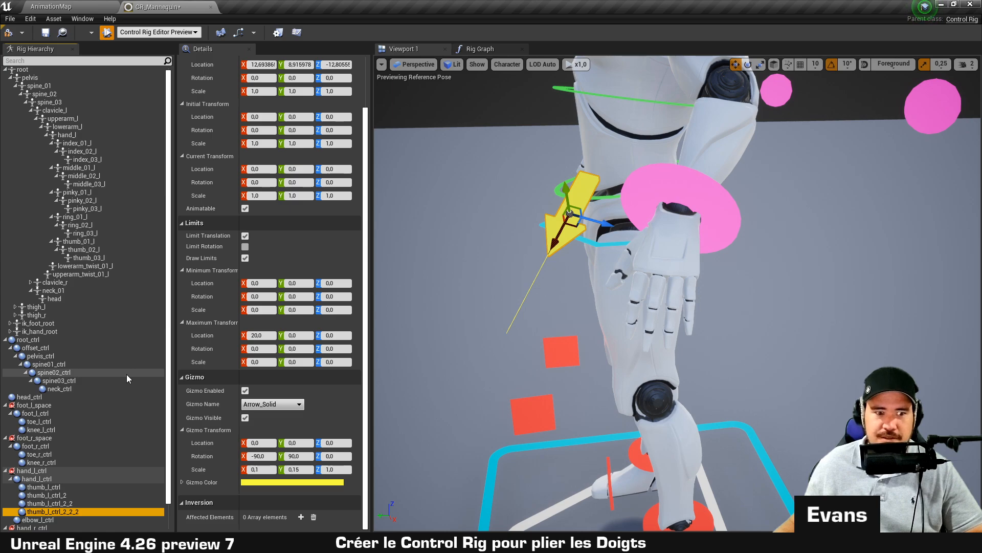
pyautogui.hotkey('ctrl', 'd')
# Rename the first two thumb_l_ctrl duplicates index_l_ctrl and middle_l_ctrl.
pyautogui.scroll(-1, 122, 380)
pyautogui.doubleClick(50, 470)
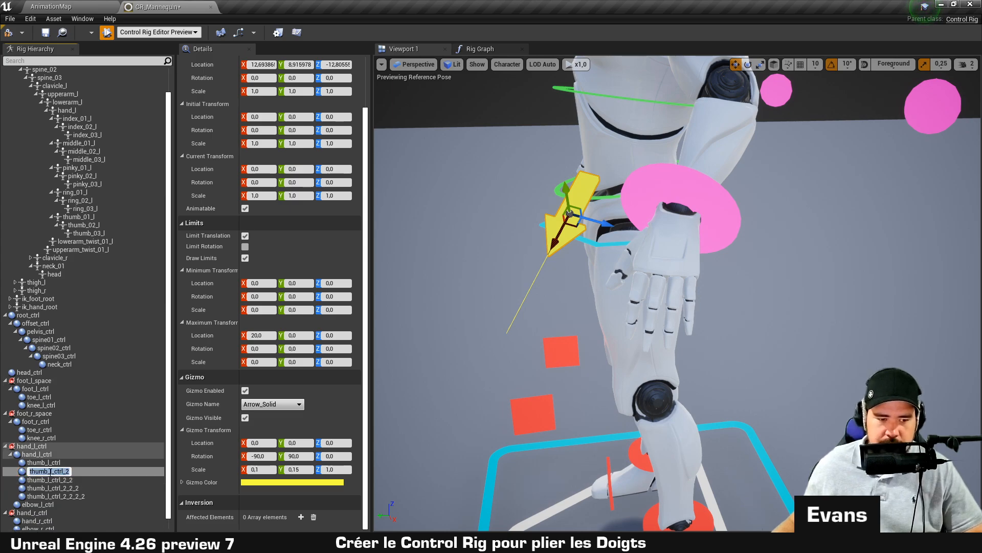
pyautogui.write('index_l_ctrl')
pyautogui.press('Return')
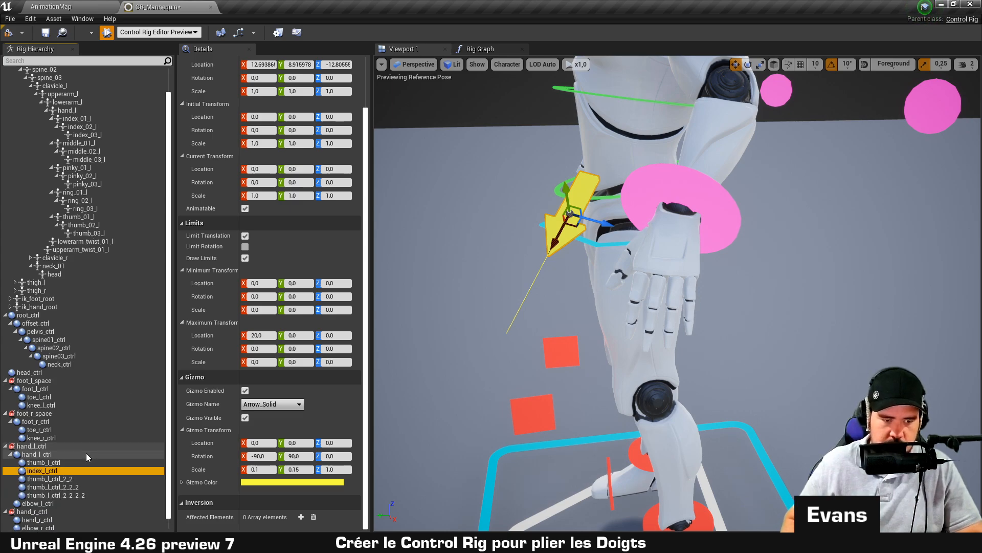
pyautogui.press('Down')
pyautogui.press('F2')
pyautogui.press('Home')
pyautogui.hotkey('shift', 'End')
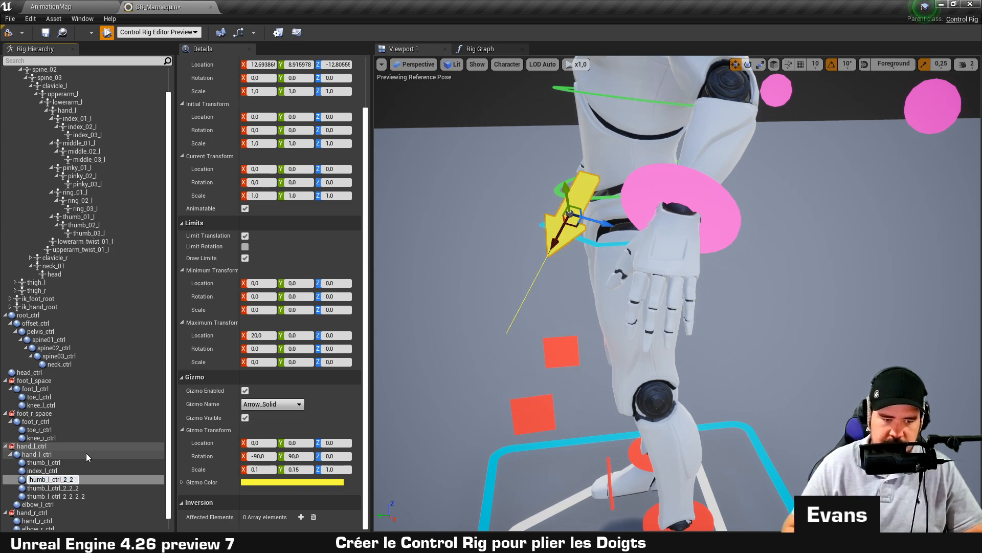
pyautogui.write('middle_l_ctrl')
pyautogui.press('Return')
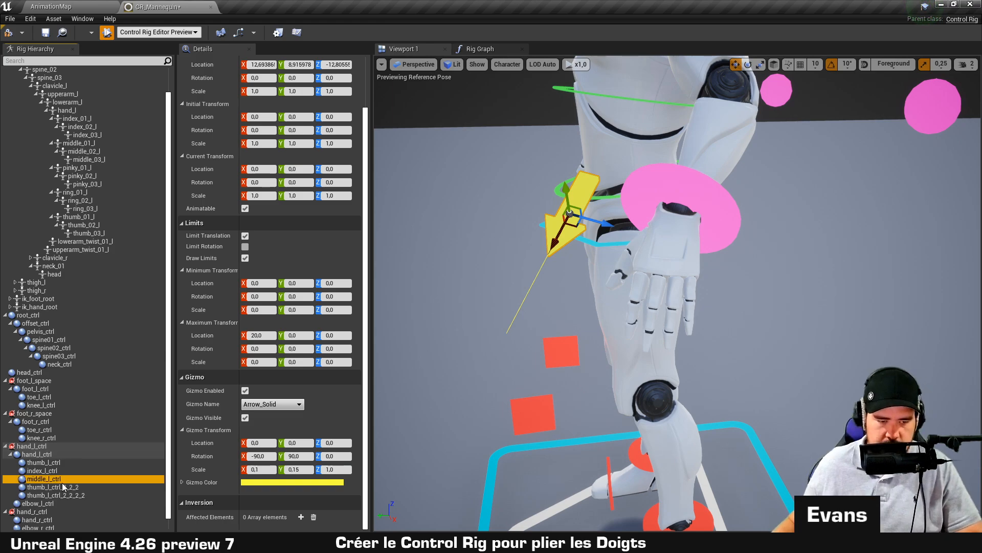
# Rename the remaining two thumb_l_ctrl duplicates ring_l_ctrl and pinky_l_ctrl.
pyautogui.press('Down')
pyautogui.press('F2')
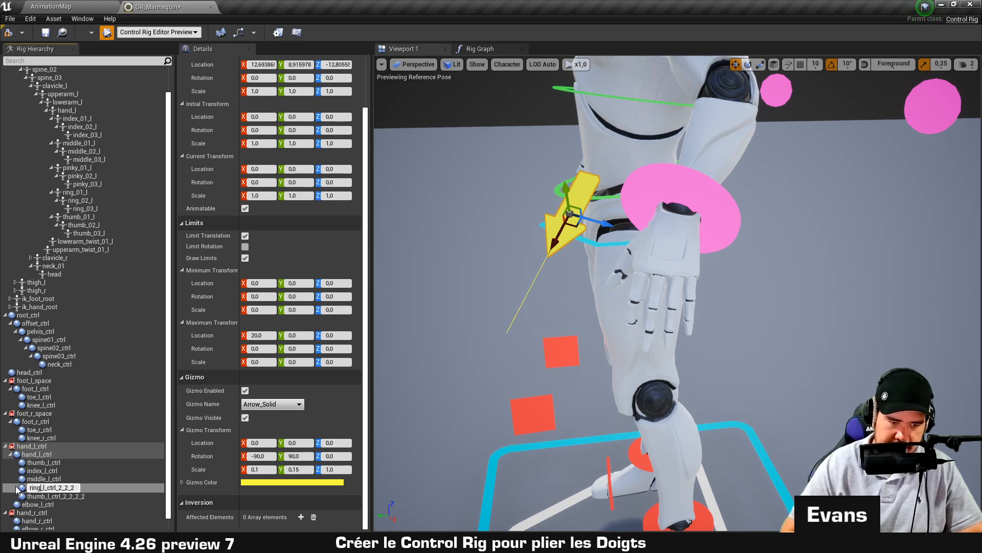
pyautogui.hotkey('shift', 'End')
pyautogui.press('Delete')
pyautogui.press('Return')
pyautogui.click(39, 497)
pyautogui.press('F2')
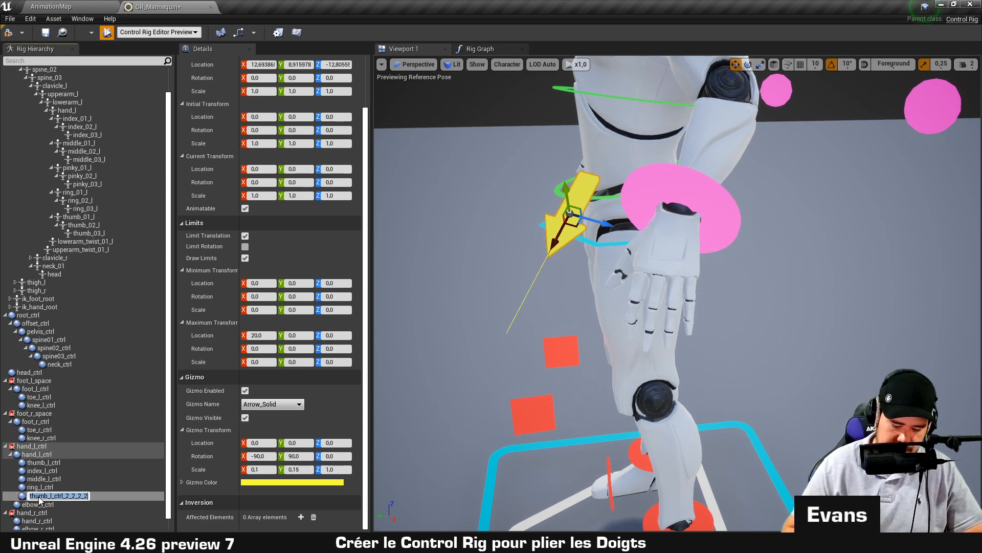
pyautogui.write('pinky_l_ctrl')
pyautogui.press('Return')
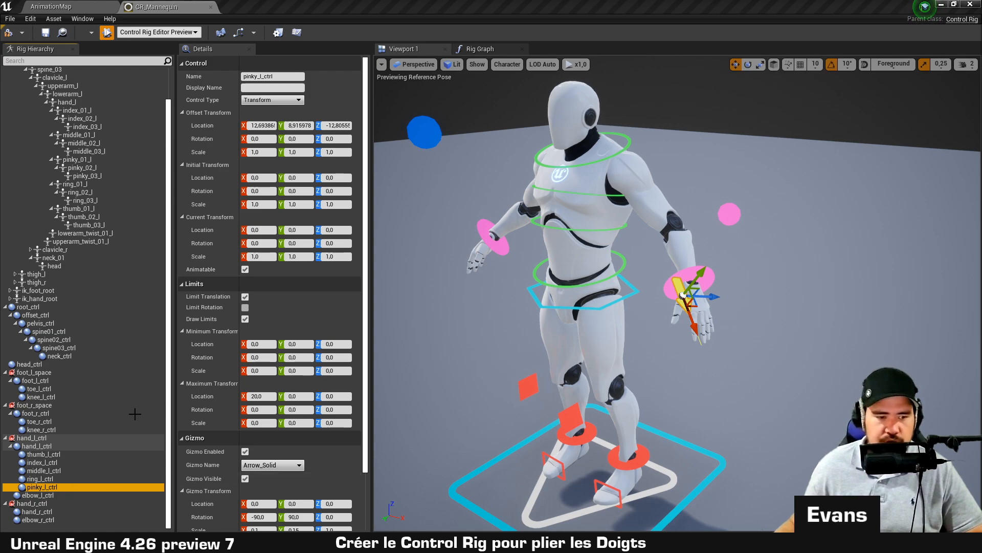
# Mirror the five left finger controls across X with Axis to Flip set to None, replacing _l_ with _r_ in their names.
pyautogui.keyDown('shift'); pyautogui.click(57, 456); pyautogui.keyUp('shift')
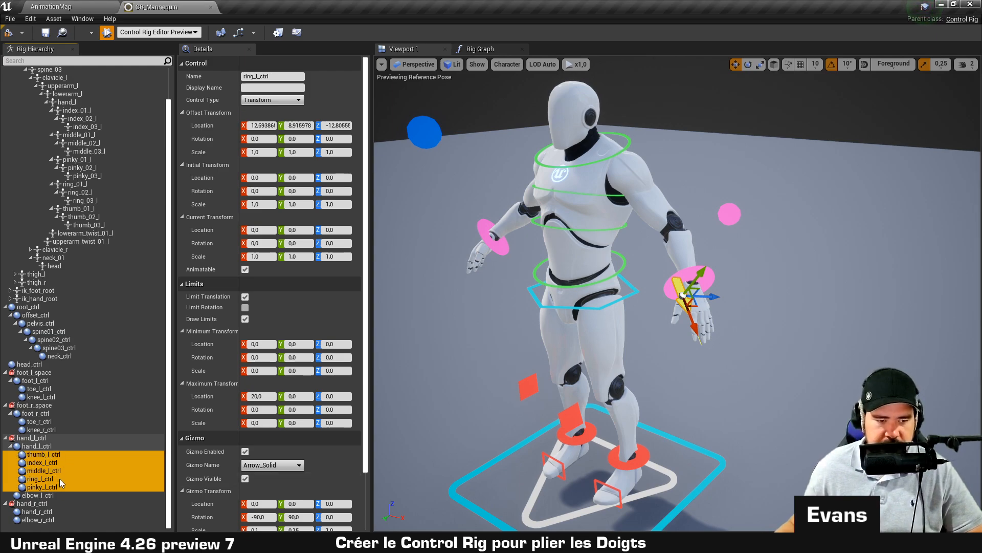
pyautogui.rightClick(60, 477)
pyautogui.click(114, 285)
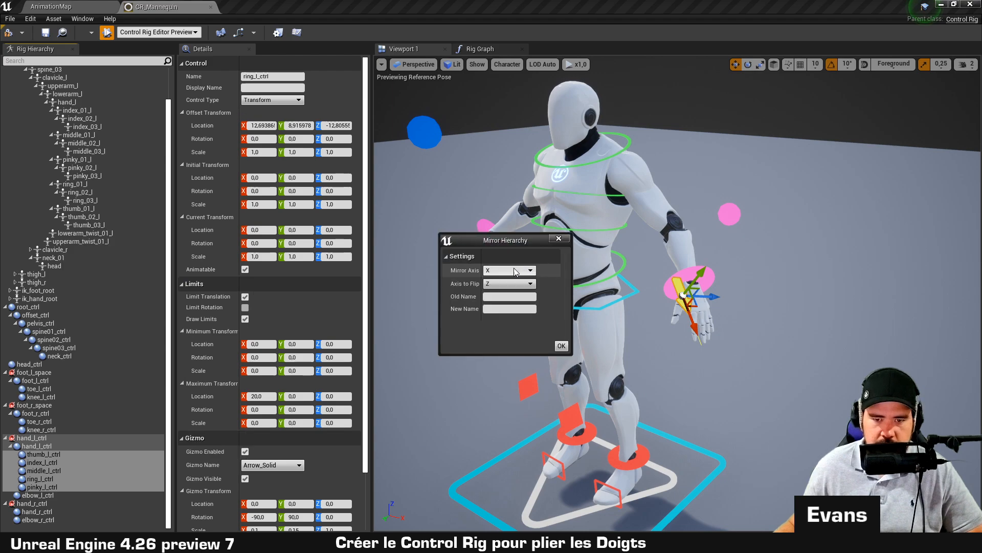
pyautogui.click(511, 284)
pyautogui.click(504, 296)
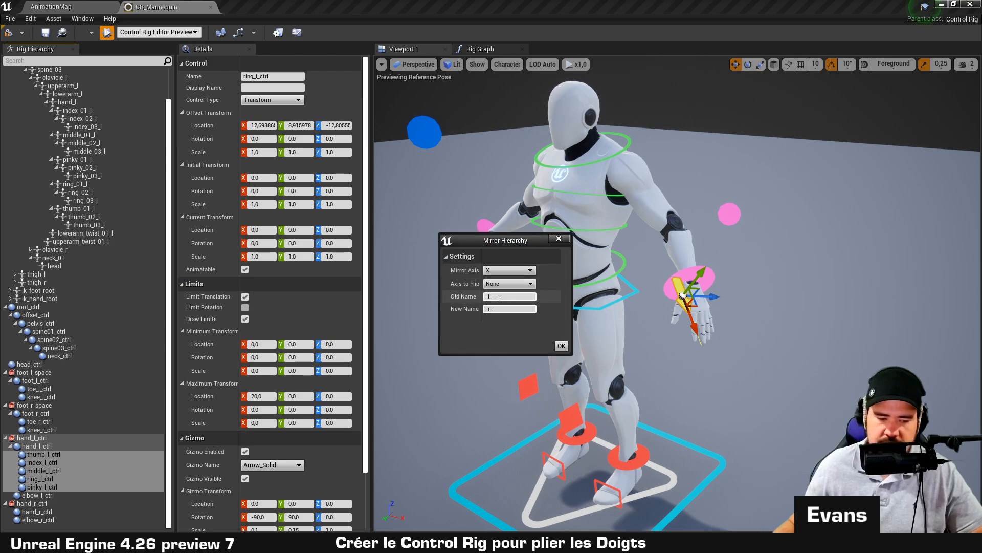
pyautogui.click(562, 346)
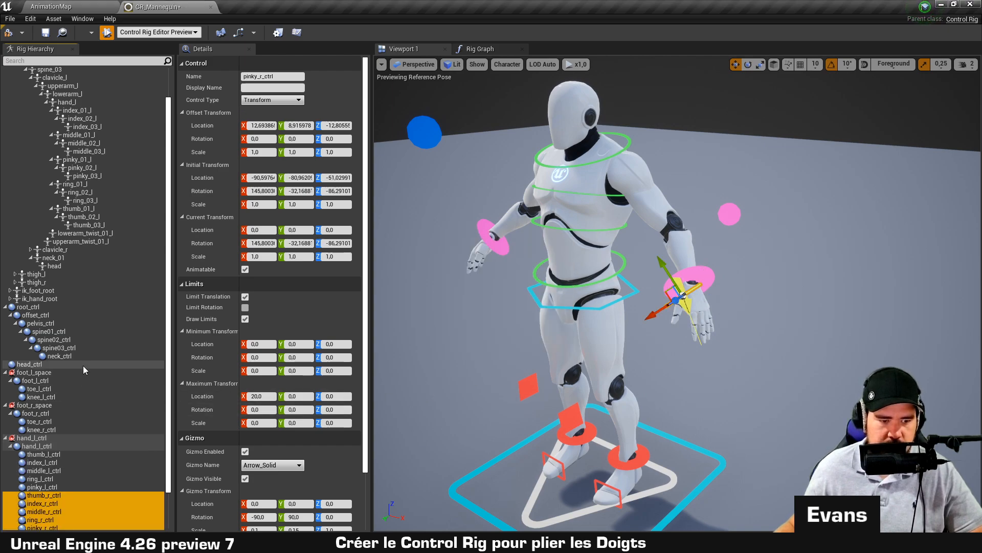
# Parent the five mirrored right finger controls to hand_r_ctrl and compile the rig.
pyautogui.scroll(-2, 77, 384)
pyautogui.moveTo(49, 456); pyautogui.dragTo(50, 514)
pyautogui.press('f')
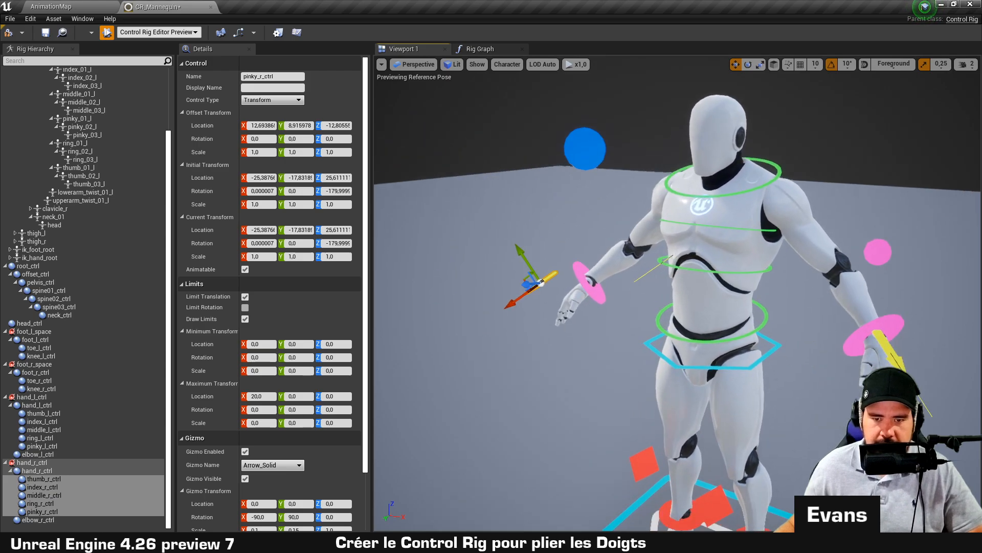
pyautogui.keyDown('alt'); pyautogui.moveTo(614, 307); pyautogui.dragTo(650, 276); pyautogui.keyUp('alt')
pyautogui.scroll(-2, 650, 276)
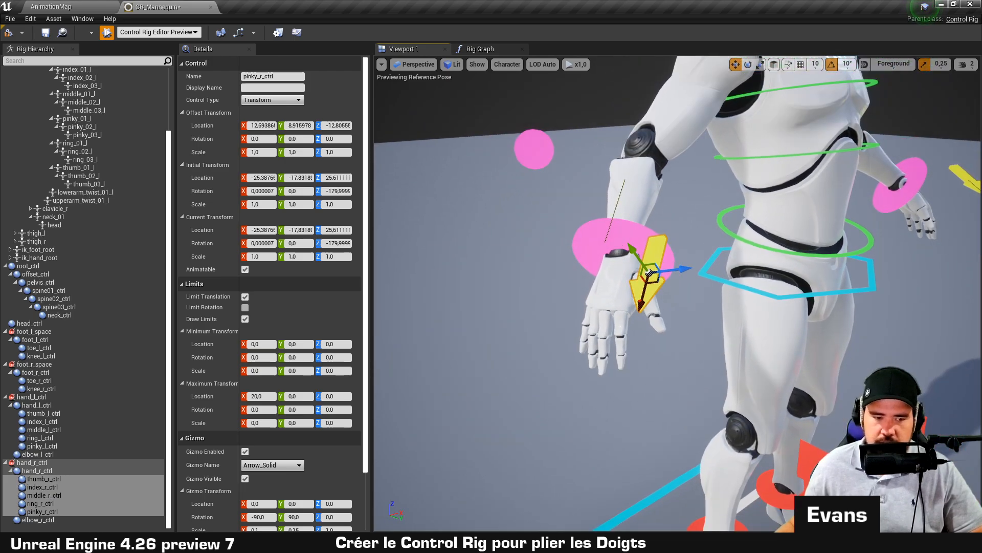
pyautogui.moveTo(650, 276); pyautogui.dragTo(446, 280, button='middle')
pyautogui.click(6, 36)
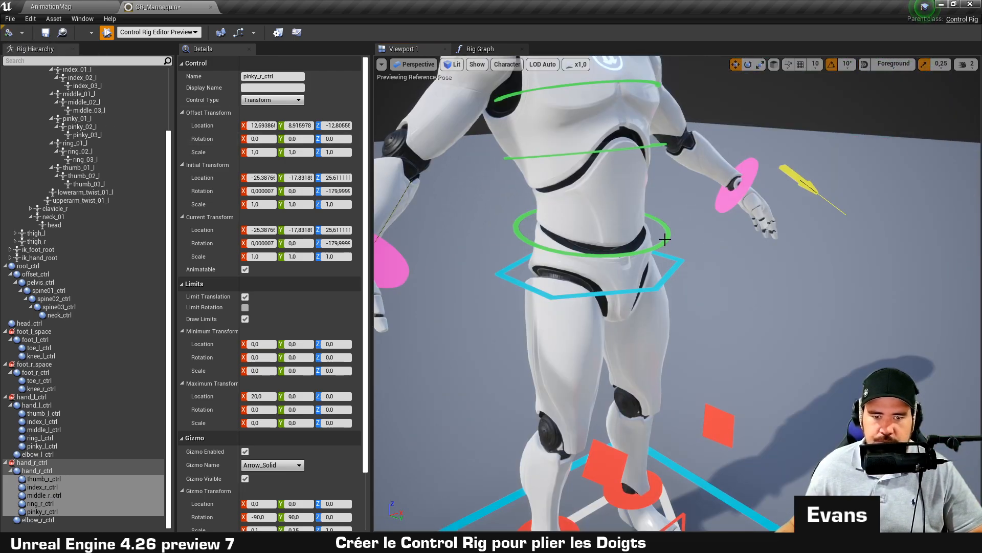
# Disable Limit Translation on index_l_ctrl, move it along Z to about -5.5 beside the thumb arrow, and store that as its offset transform.
pyautogui.keyDown('alt'); pyautogui.moveTo(665, 239); pyautogui.dragTo(553, 215); pyautogui.keyUp('alt')
pyautogui.keyDown('alt'); pyautogui.moveTo(776, 232); pyautogui.dragTo(635, 231); pyautogui.keyUp('alt')
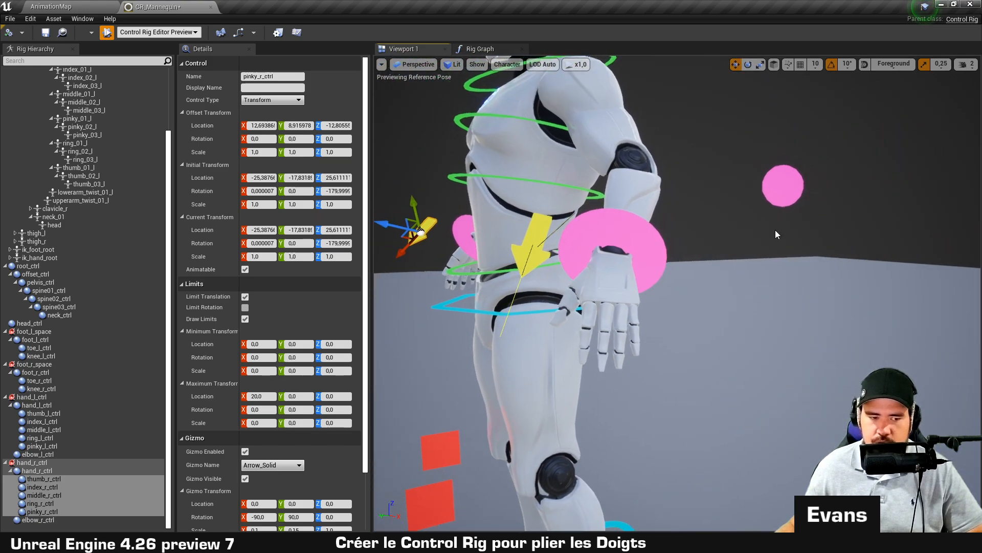
pyautogui.click(48, 423)
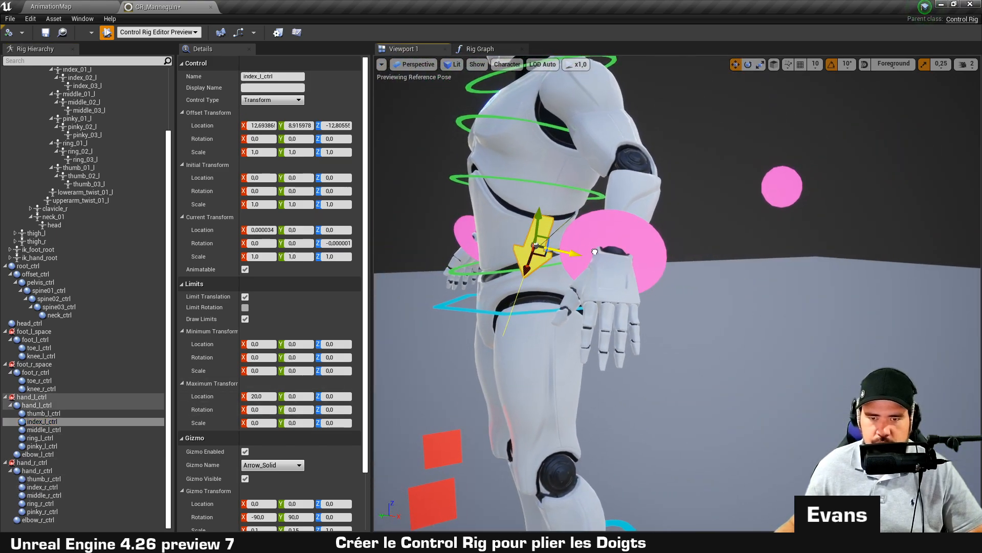
pyautogui.click(245, 297)
pyautogui.click(244, 296)
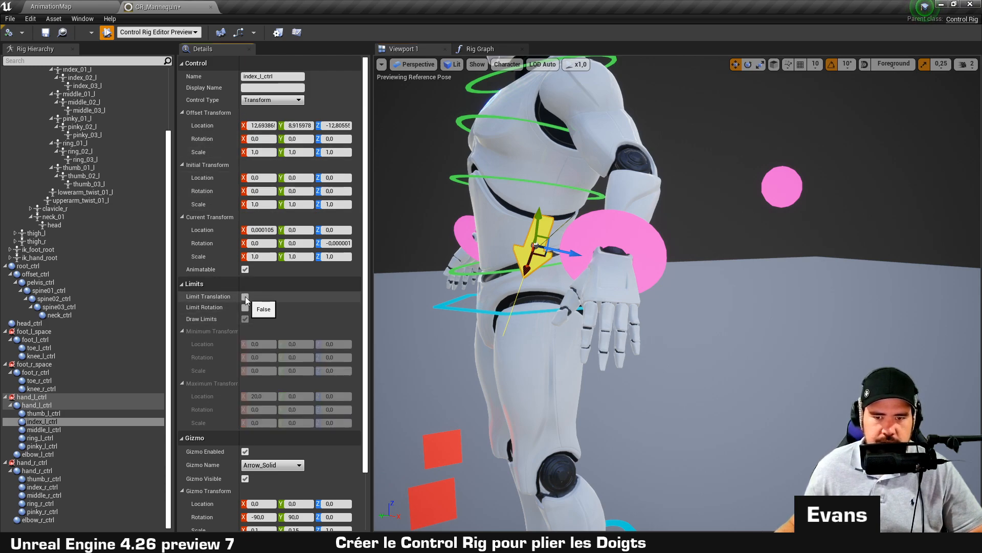
pyautogui.moveTo(570, 259); pyautogui.dragTo(616, 265)
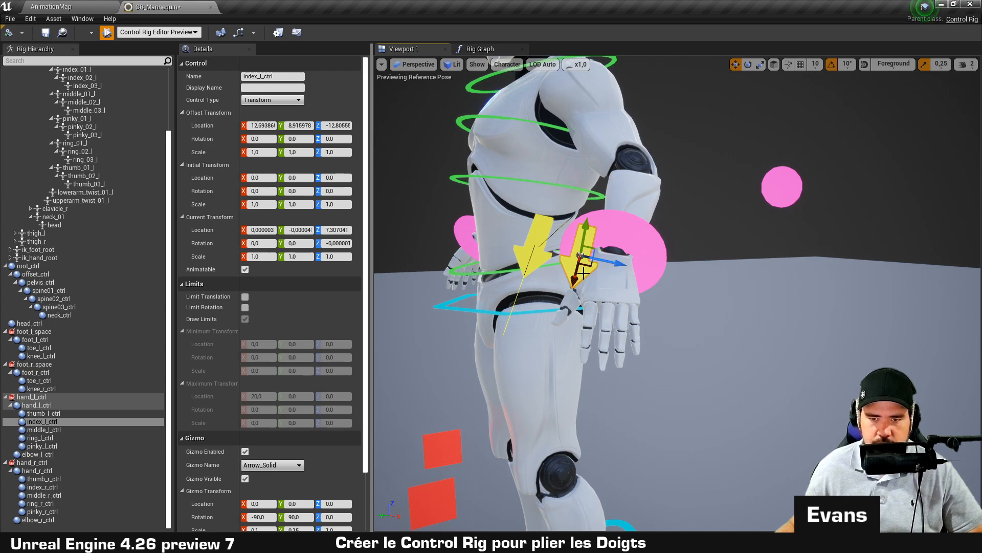
pyautogui.rightClick(583, 273)
pyautogui.click(650, 434)
pyautogui.moveTo(715, 296); pyautogui.dragTo(761, 296, button='right')
pyautogui.click(57, 423)
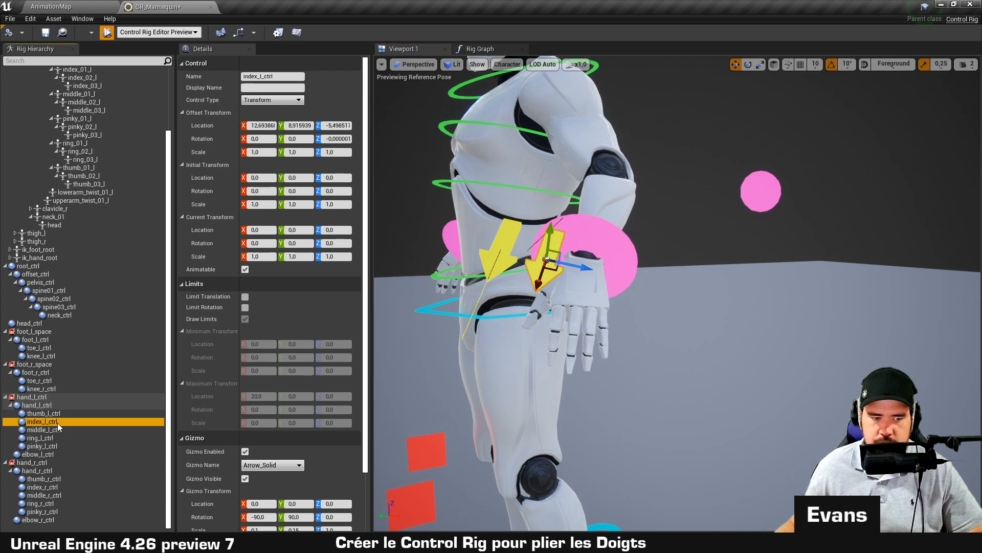
# Move middle_l_ctrl along Z to about 2.0 with its limit off, store that placement, and re-enable Limit Translation on middle_l_ctrl and index_l_ctrl.
pyautogui.click(51, 429)
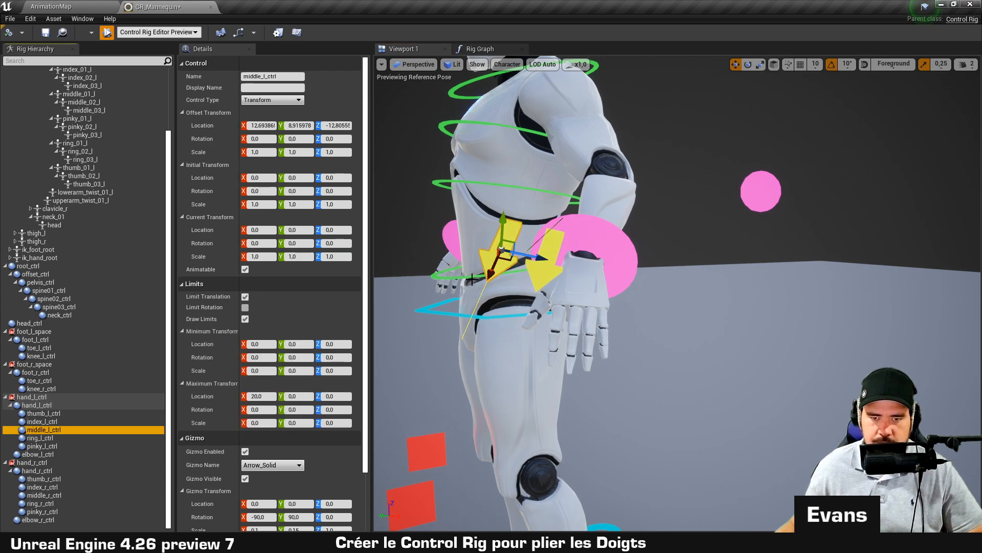
pyautogui.click(245, 297)
pyautogui.moveTo(544, 258); pyautogui.dragTo(635, 276)
pyautogui.rightClick(580, 278)
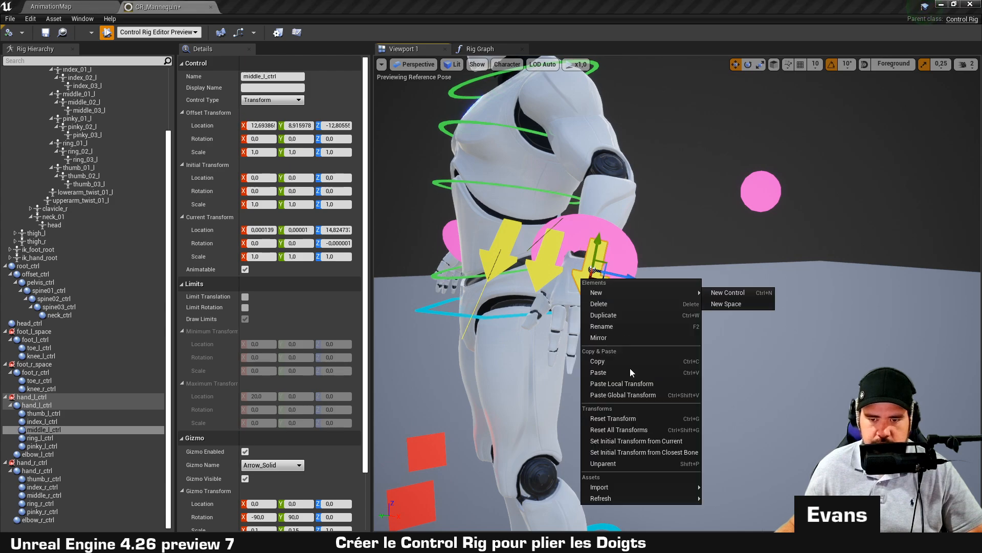
pyautogui.click(636, 441)
pyautogui.click(245, 296)
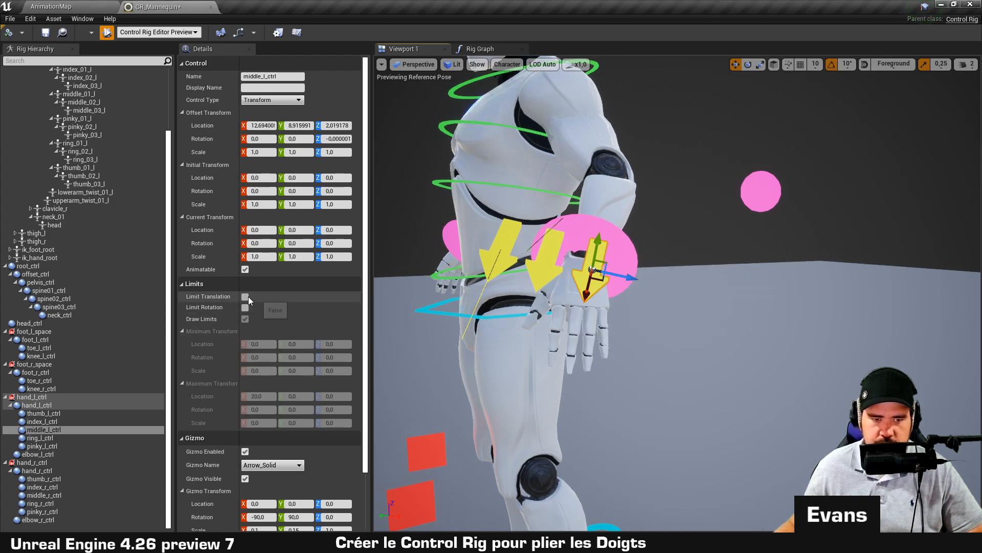
pyautogui.click(549, 271)
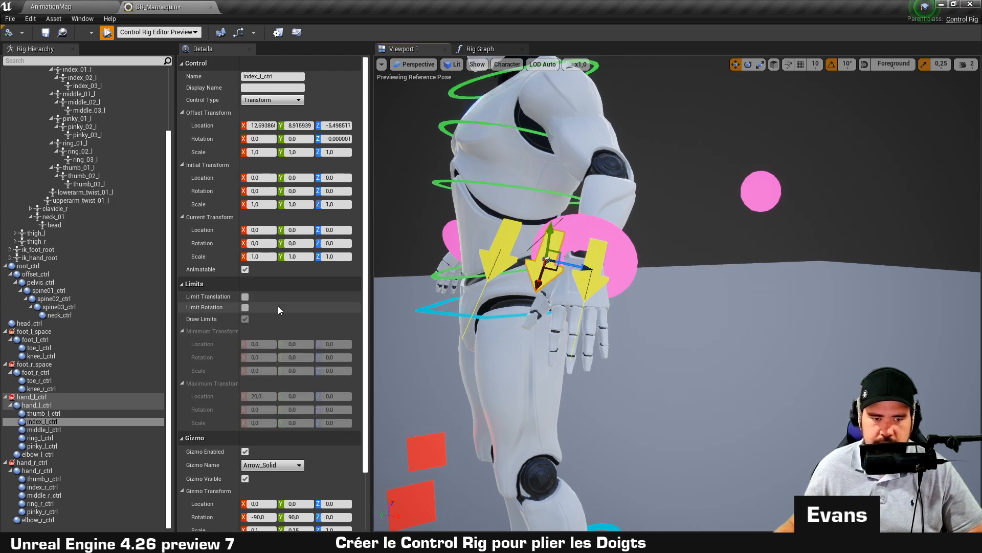
# Move ring_l_ctrl along Z to about 9.1 with Limit Translation off, store that as its offset transform, and re-enable the limit.
pyautogui.click(74, 439)
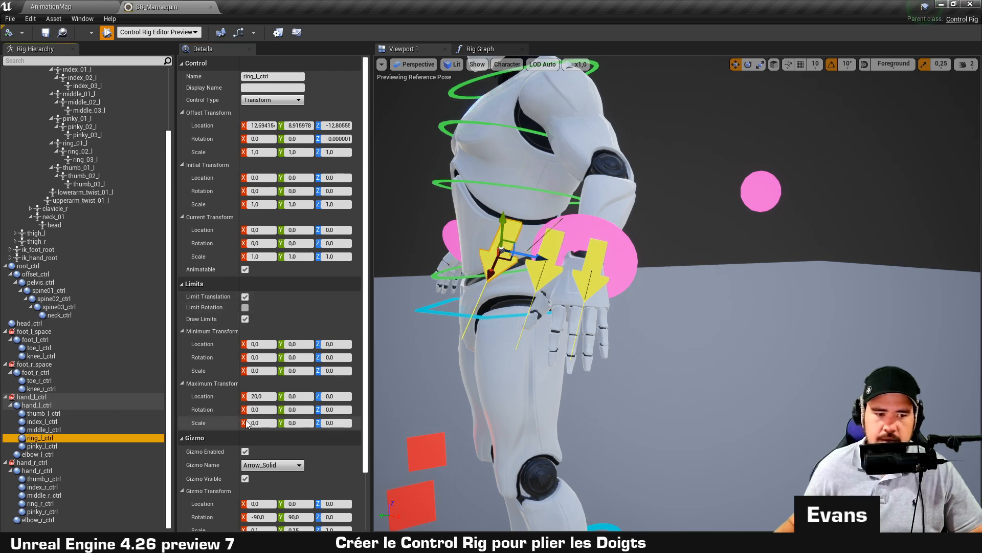
pyautogui.click(246, 296)
pyautogui.moveTo(531, 258); pyautogui.dragTo(671, 265)
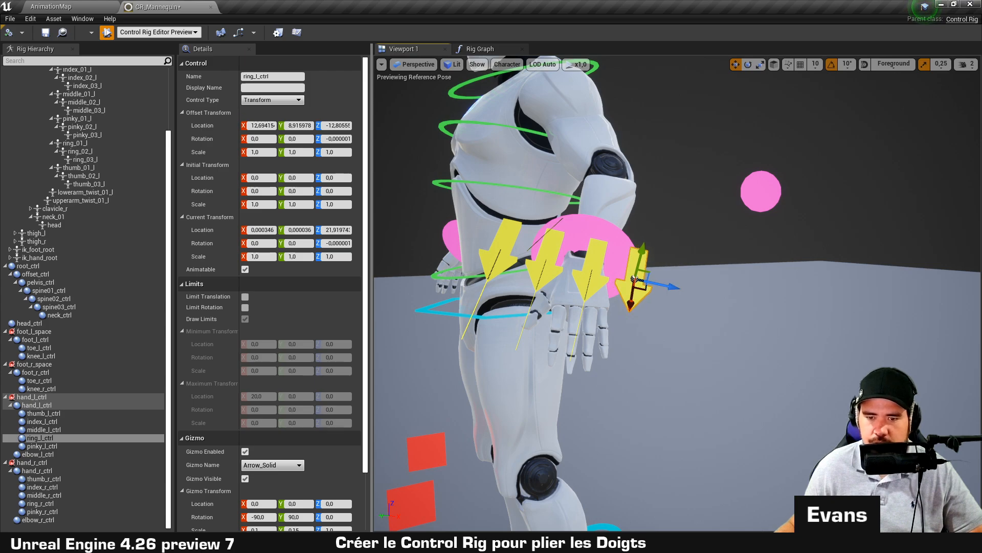
pyautogui.rightClick(625, 285)
pyautogui.click(660, 446)
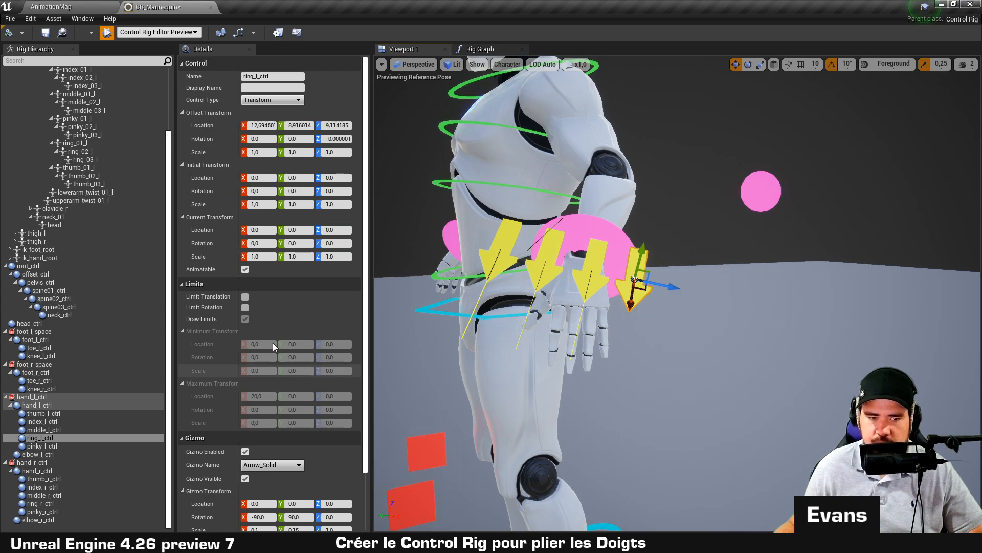
pyautogui.click(246, 297)
# Move pinky_l_ctrl along Z to about 17.0 with Limit Translation off, store that offset, re-enable the limit, and compile the rig.
pyautogui.click(82, 446)
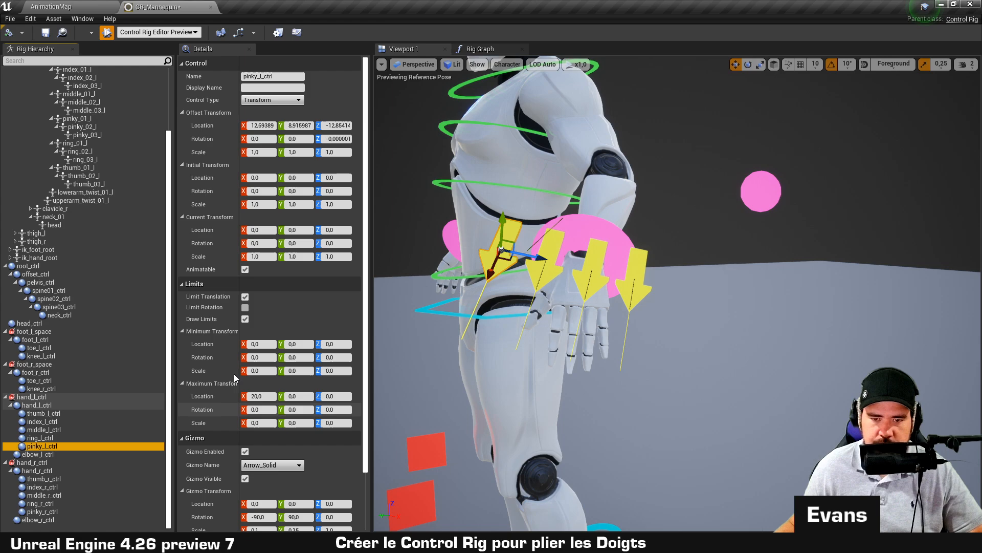
pyautogui.click(245, 297)
pyautogui.moveTo(532, 254); pyautogui.dragTo(715, 277)
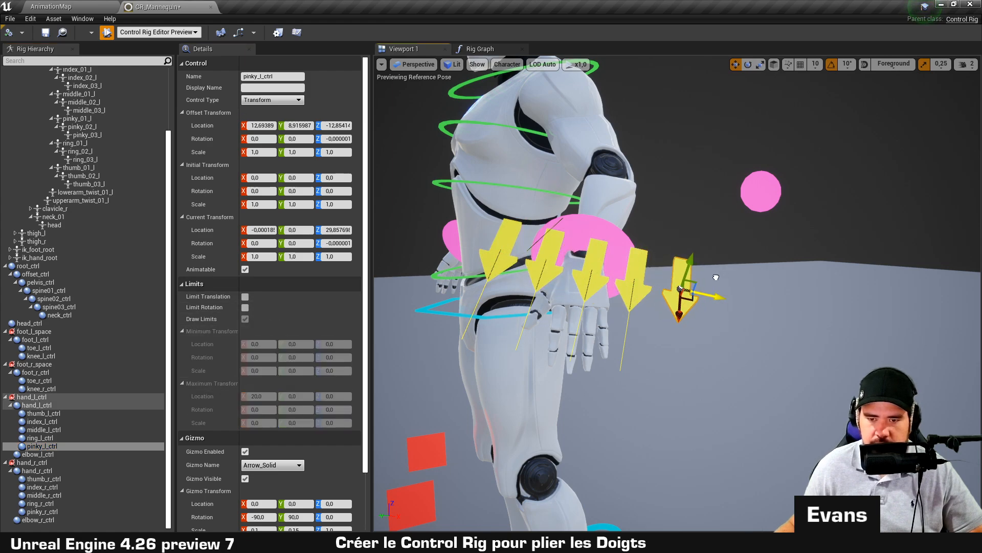
pyautogui.rightClick(676, 294)
pyautogui.click(711, 455)
pyautogui.click(245, 296)
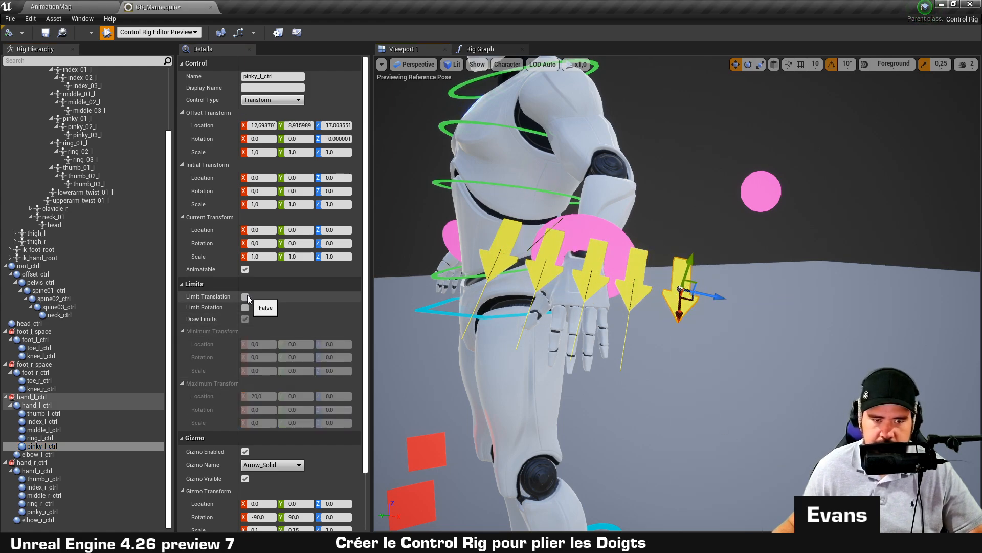
pyautogui.click(9, 33)
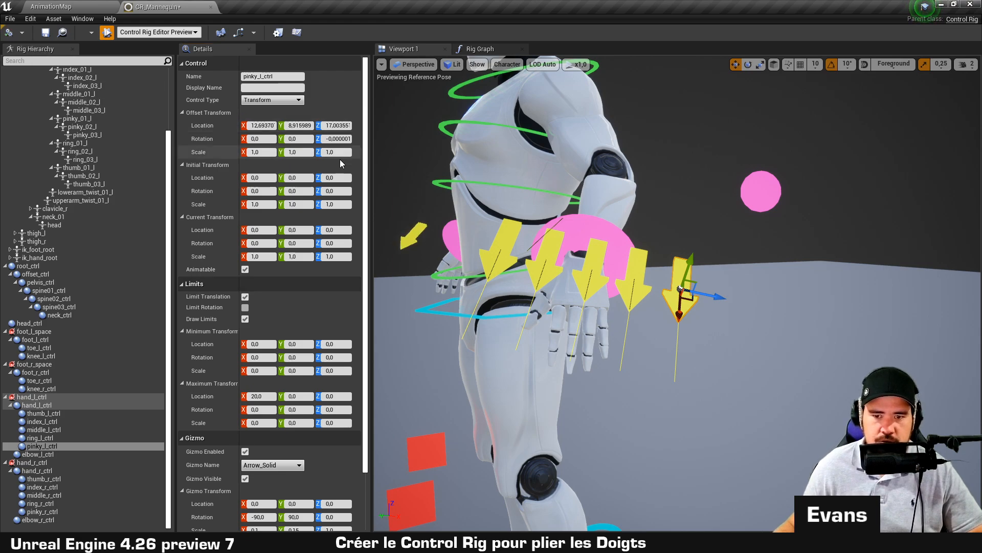
# Set the Offset Transform location of thumb_r_ctrl to 0, 0, 0 and copy that location value.
pyautogui.moveTo(511, 230); pyautogui.dragTo(498, 230, button='middle')
pyautogui.click(44, 479)
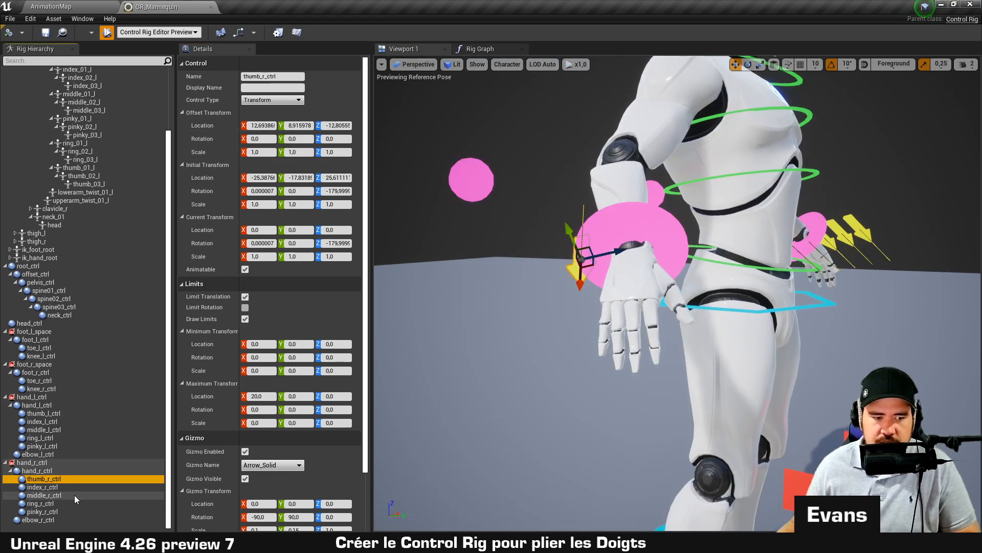
pyautogui.click(259, 126)
pyautogui.write('0')
pyautogui.press('Tab')
pyautogui.write('0')
pyautogui.press('Tab')
pyautogui.write('0')
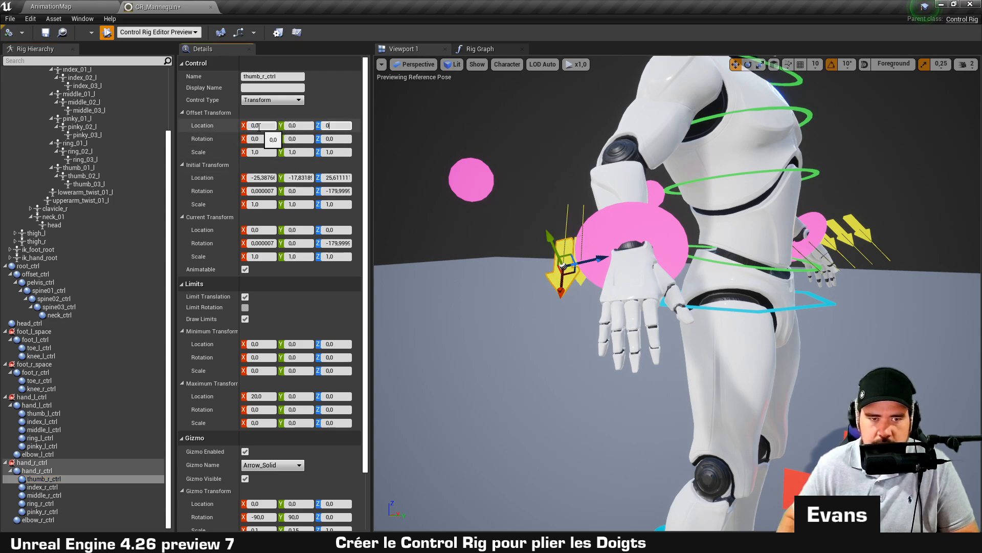
pyautogui.press('Return')
pyautogui.rightClick(206, 129)
pyautogui.click(244, 132)
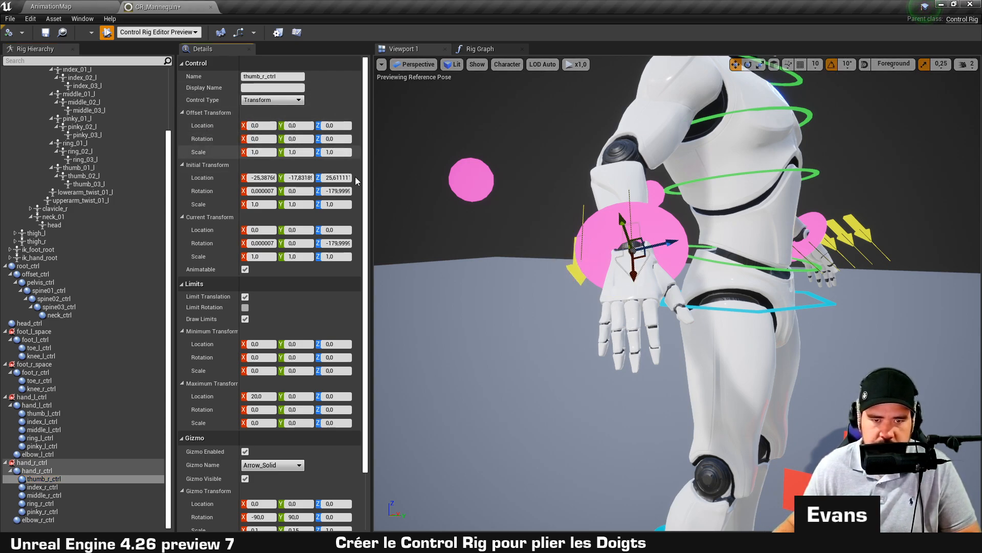
# Paste the copied zero offset location onto index_r_ctrl and middle_r_ctrl.
pyautogui.click(44, 487)
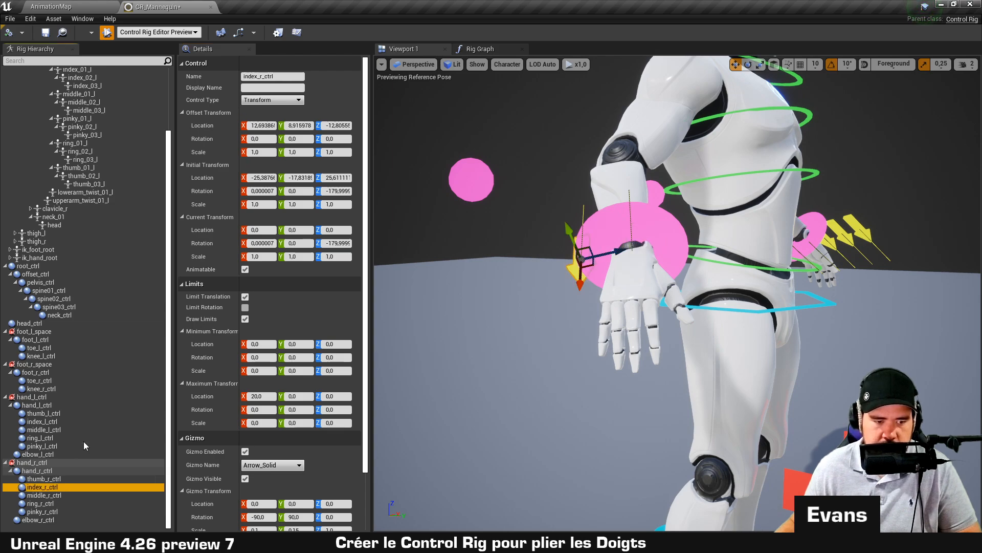
pyautogui.rightClick(199, 129)
pyautogui.click(229, 144)
pyautogui.click(67, 496)
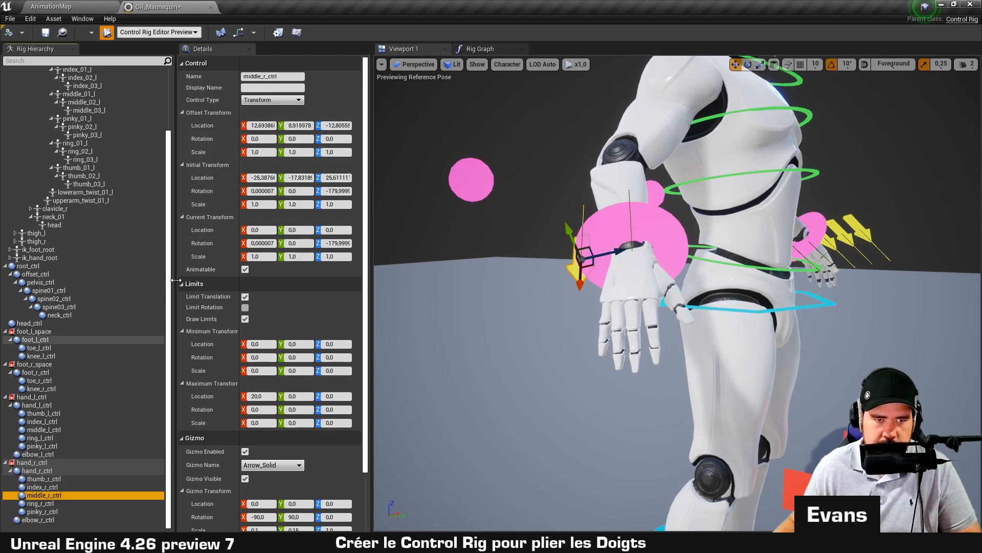
pyautogui.rightClick(209, 127)
pyautogui.click(237, 142)
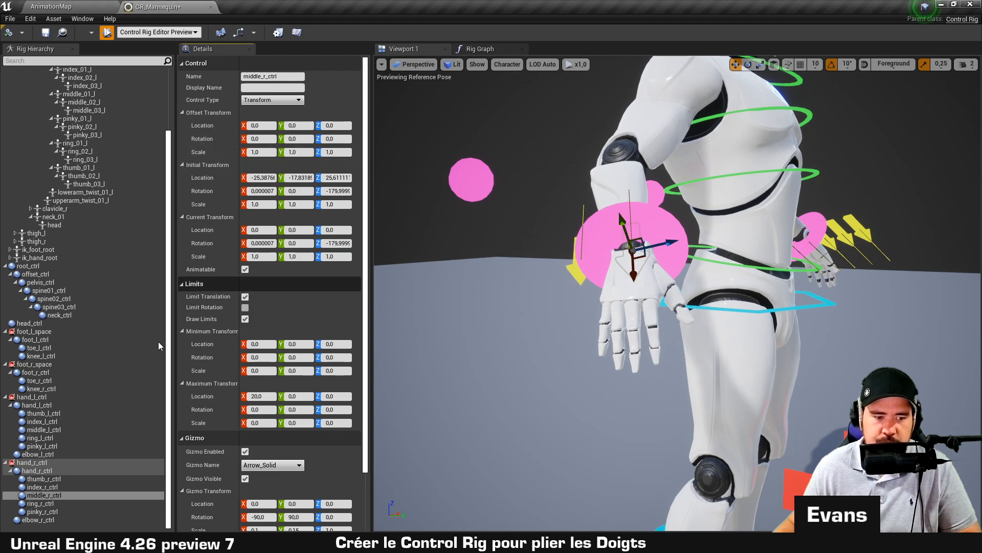
# Paste the zero offset location onto ring_r_ctrl and pinky_r_ctrl, then compile and save the rig.
pyautogui.click(40, 503)
pyautogui.rightClick(202, 127)
pyautogui.click(231, 142)
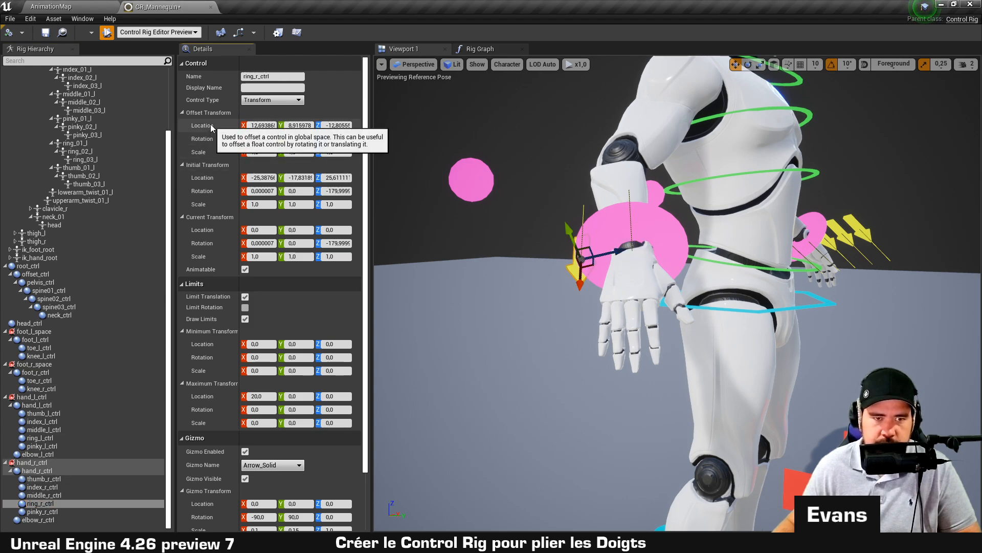
pyautogui.rightClick(202, 126)
pyautogui.click(231, 141)
pyautogui.click(40, 511)
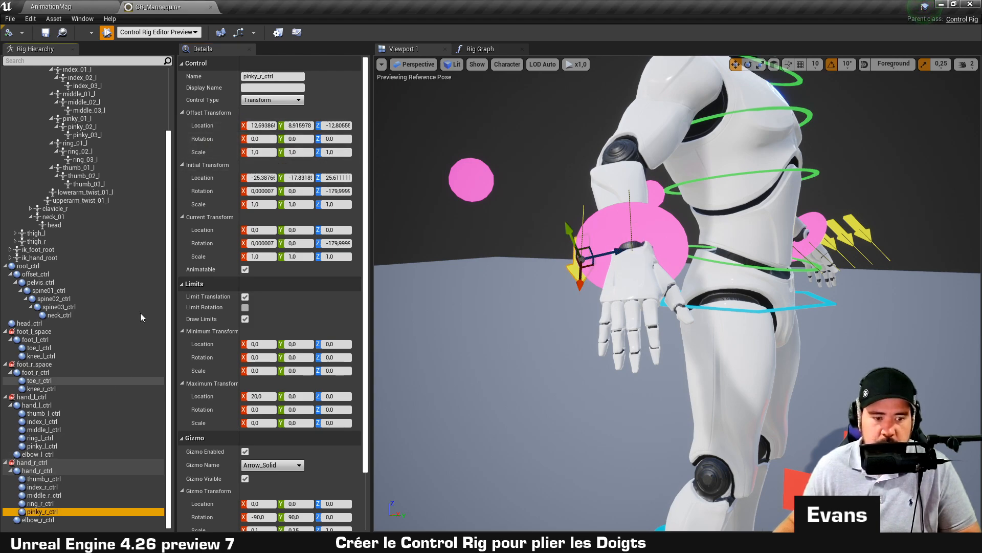
pyautogui.rightClick(203, 127)
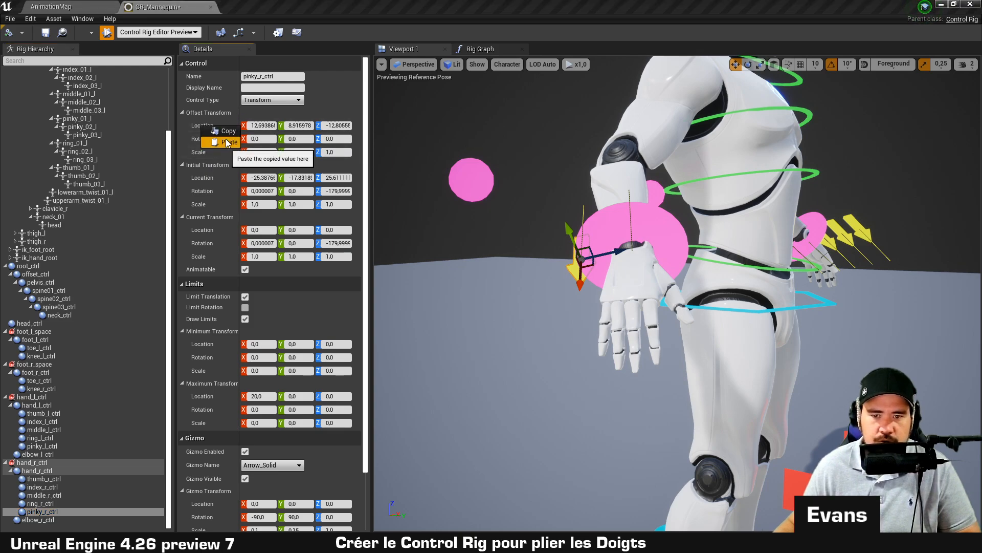
pyautogui.click(229, 142)
pyautogui.click(7, 33)
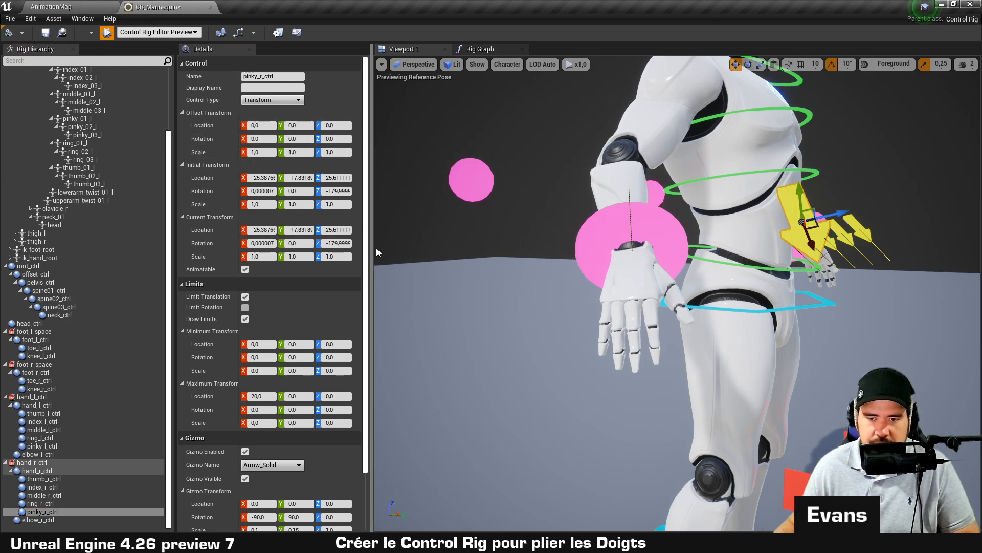
pyautogui.hotkey('ctrl', 's')
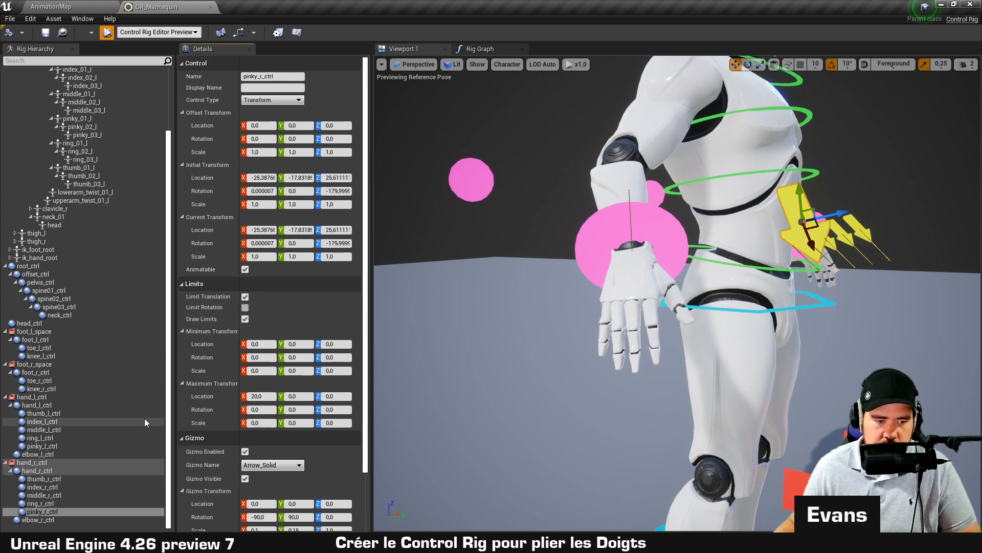
# Disable Limit Translation on all five right finger controls, from thumb_r_ctrl to pinky_r_ctrl, and compile the rig.
pyautogui.click(74, 478)
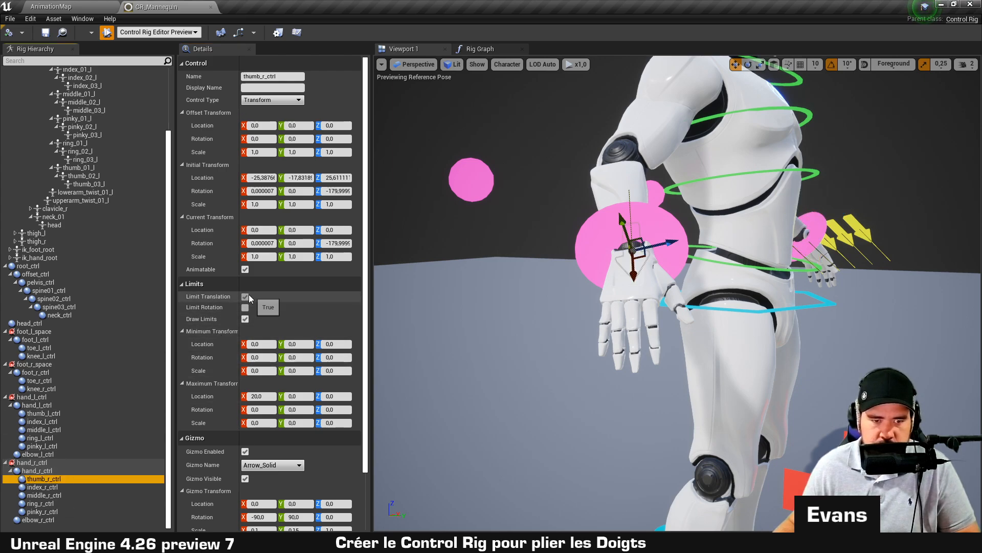
pyautogui.click(111, 486)
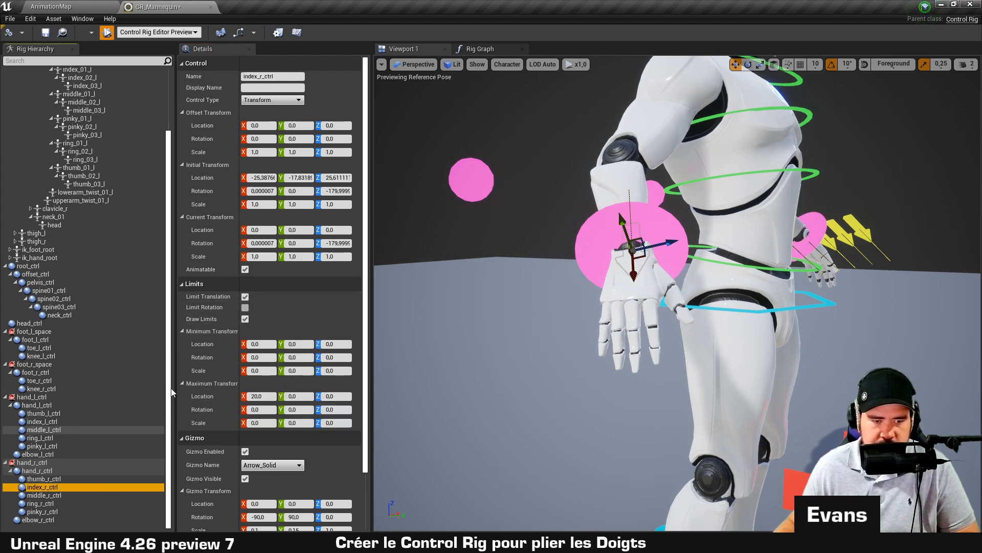
pyautogui.click(245, 297)
pyautogui.click(48, 495)
pyautogui.click(247, 298)
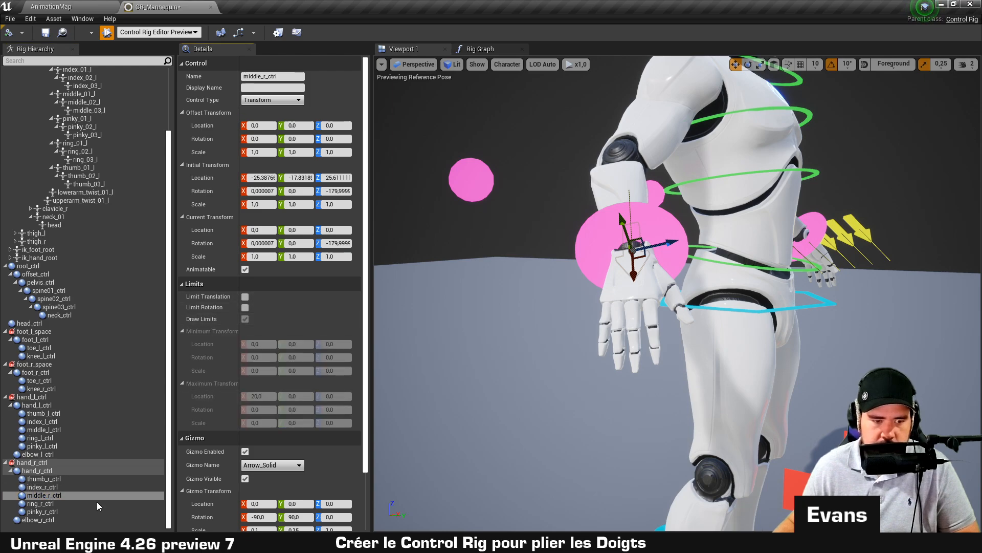
pyautogui.click(40, 503)
pyautogui.click(245, 298)
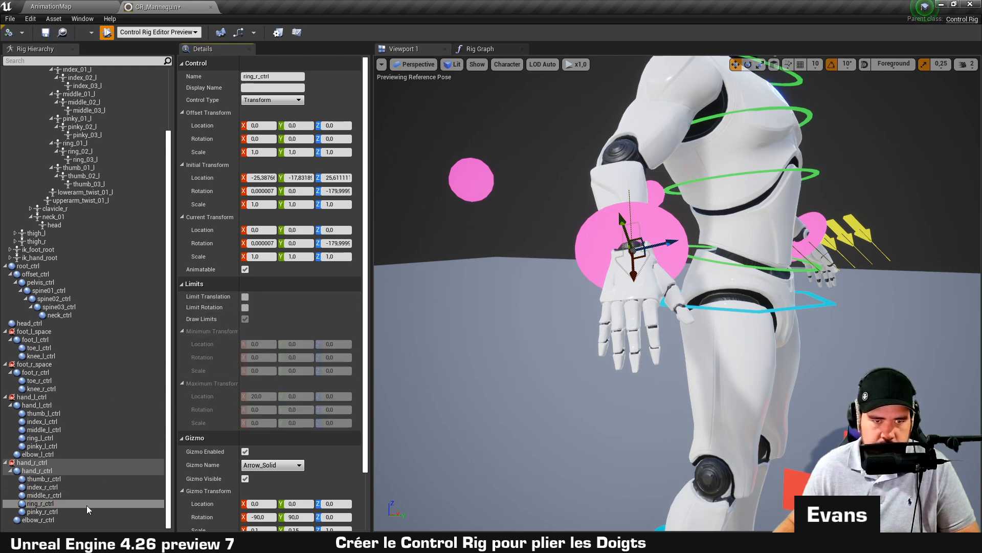
pyautogui.click(68, 511)
pyautogui.click(245, 298)
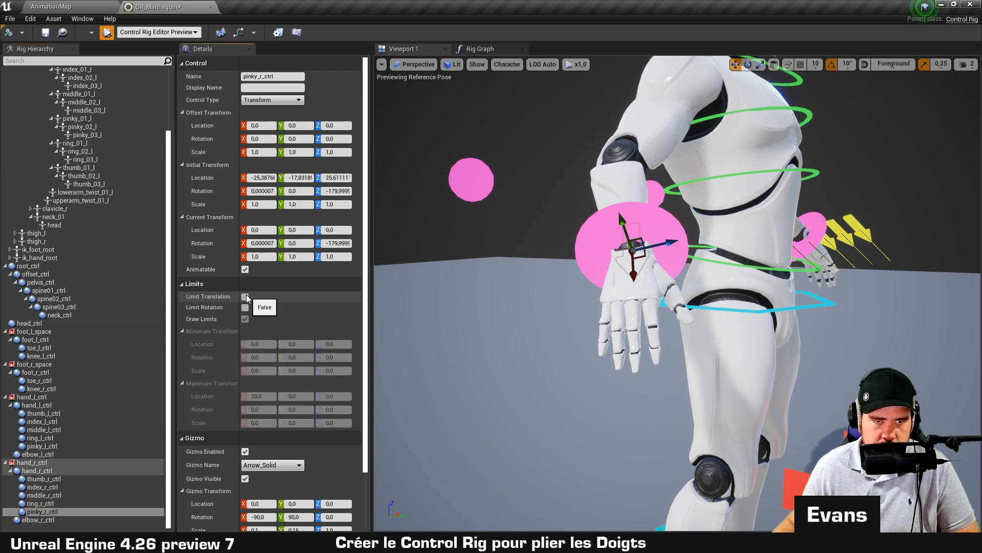
pyautogui.click(10, 38)
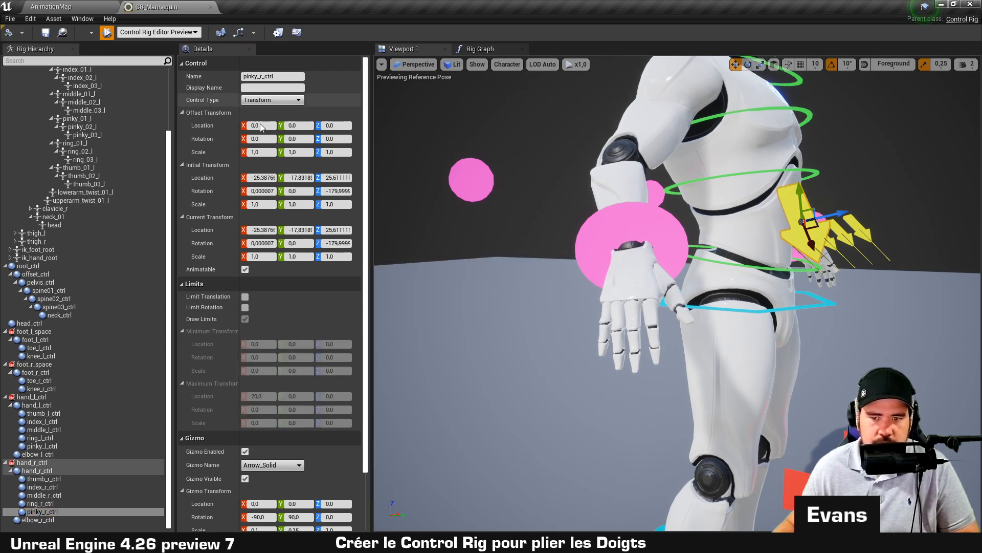
# Move thumb_r_ctrl along Z to about 14.4 and index_r_ctrl to about 6.6, setting each initial transform from its current one.
pyautogui.moveTo(614, 230)
pyautogui.keyDown('alt'); pyautogui.mouseDown()
pyautogui.moveTo(492, 230)
pyautogui.moveTo(608, 225)
pyautogui.mouseUp(); pyautogui.keyUp('alt')
pyautogui.scroll(-3, 678, 293)
pyautogui.click(64, 479)
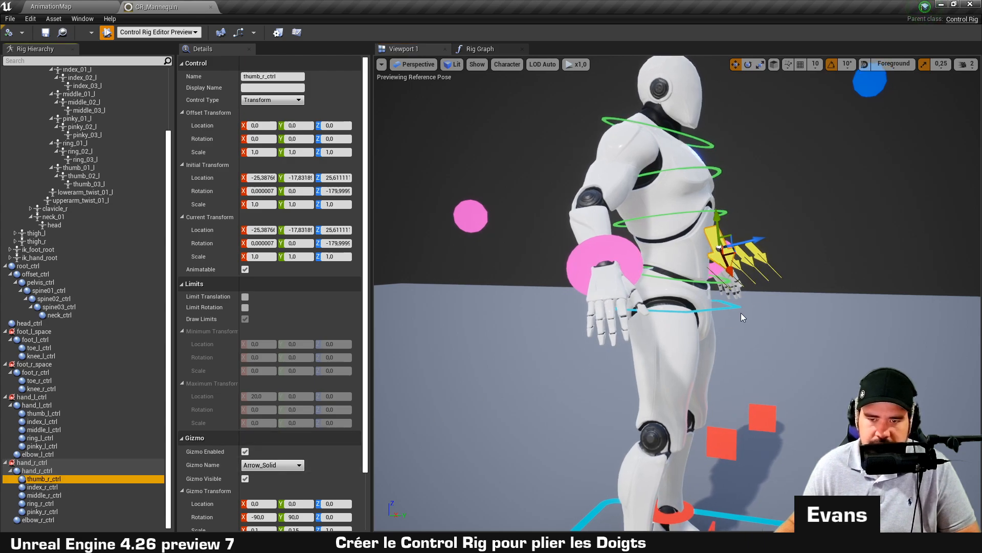
pyautogui.moveTo(761, 240); pyautogui.dragTo(670, 265)
pyautogui.click(58, 487)
pyautogui.rightClick(670, 267)
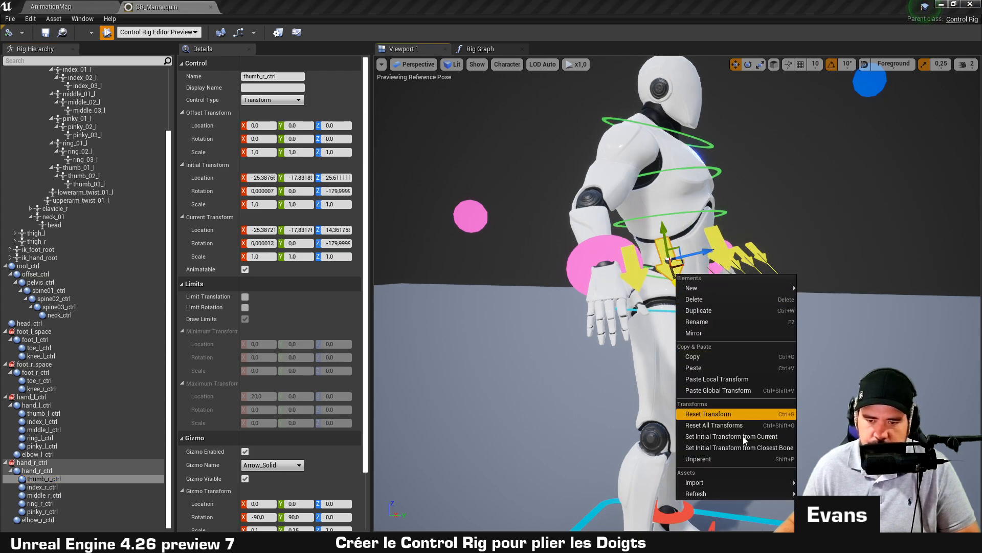
pyautogui.click(727, 437)
pyautogui.rightClick(641, 281)
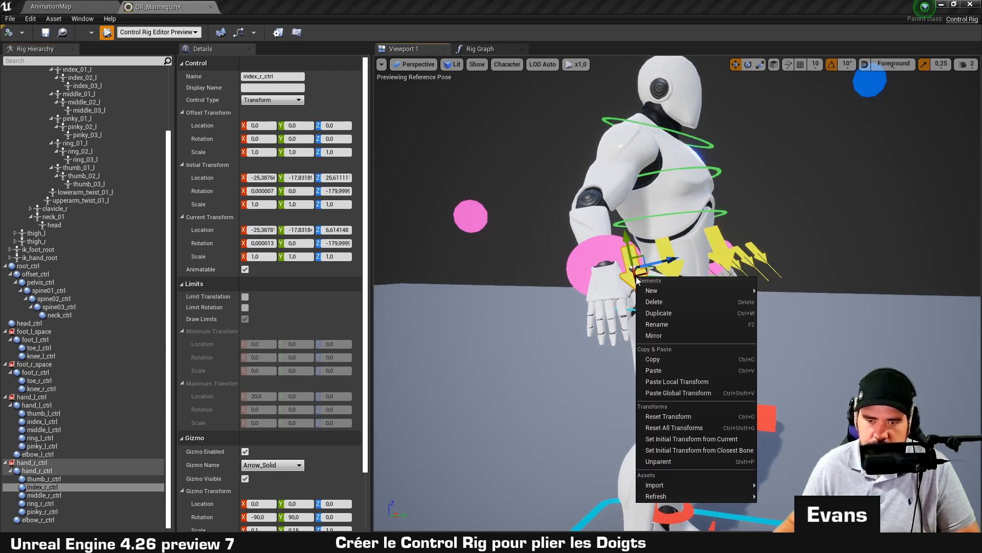
pyautogui.click(727, 435)
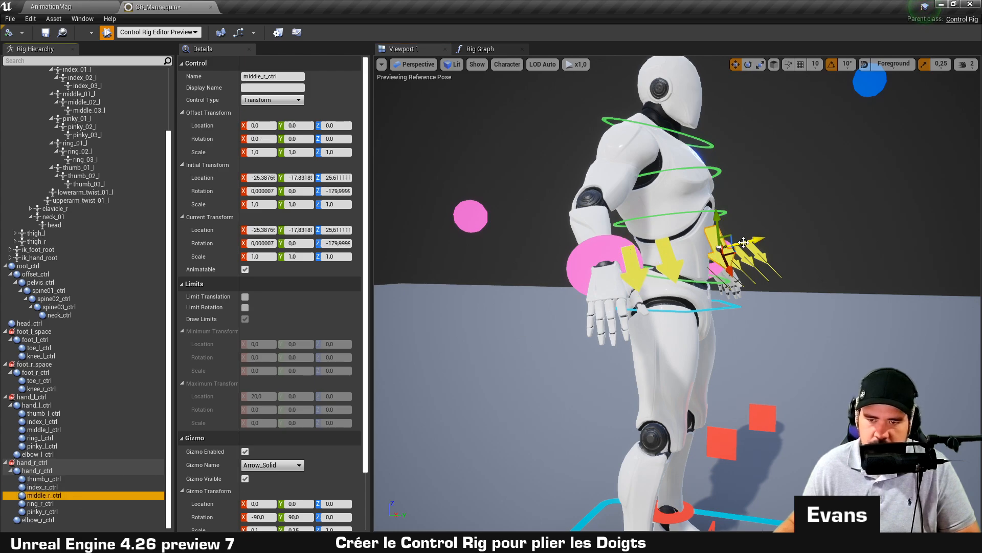
# Move middle_r_ctrl along Z to about -0.5 and ring_r_ctrl to about -7.6, setting each initial transform from its current one.
pyautogui.click(631, 277)
pyautogui.rightClick(600, 277)
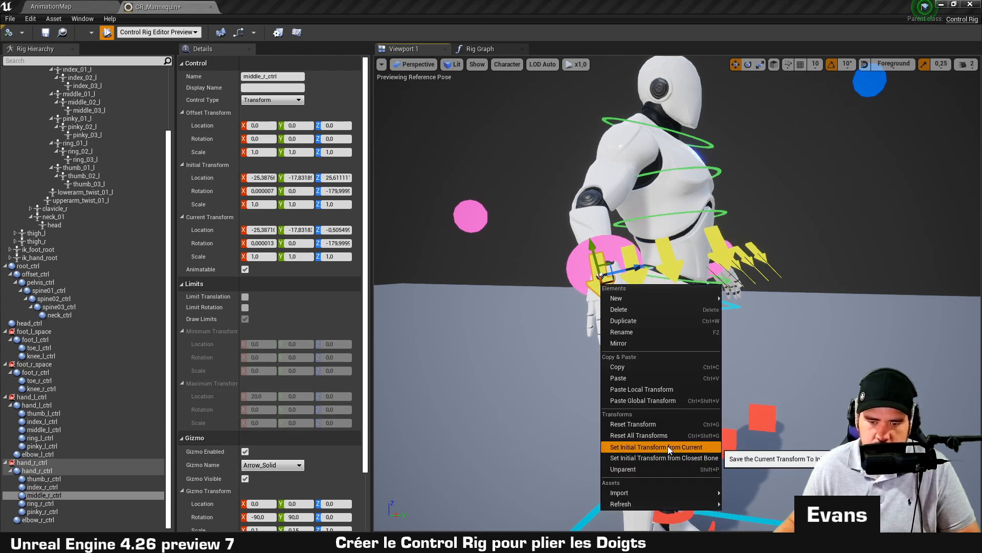
pyautogui.click(683, 433)
pyautogui.click(737, 237)
pyautogui.moveTo(737, 238); pyautogui.dragTo(595, 266)
pyautogui.rightClick(569, 288)
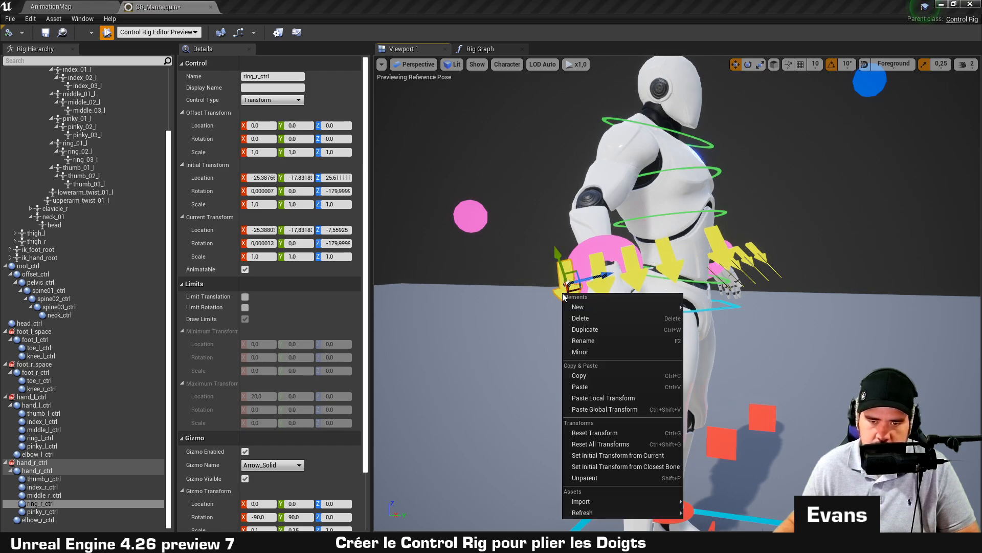
pyautogui.click(635, 457)
# Move pinky_r_ctrl along Z to about -15.6 and set its initial transform from the current one.
pyautogui.click(101, 513)
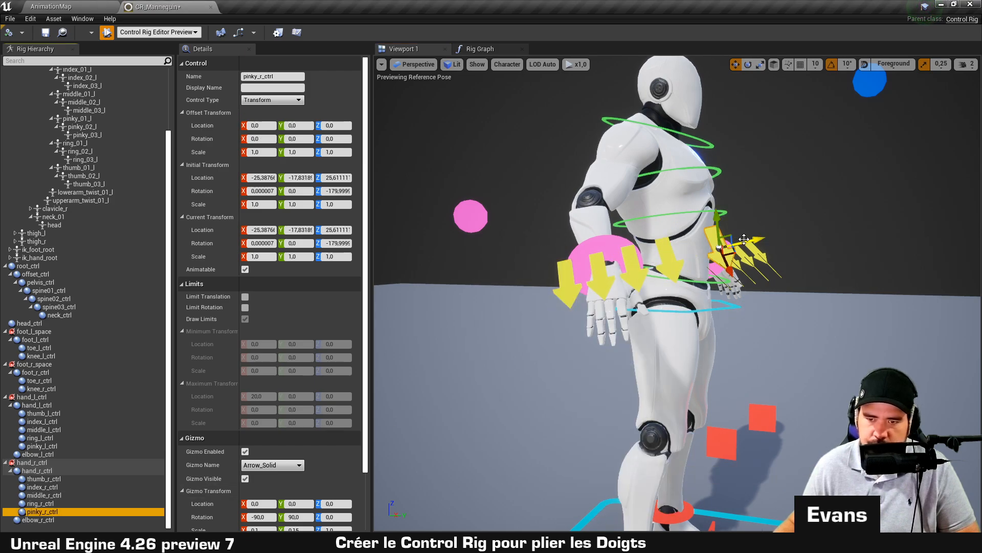
pyautogui.moveTo(744, 239); pyautogui.dragTo(531, 302)
pyautogui.rightClick(533, 308)
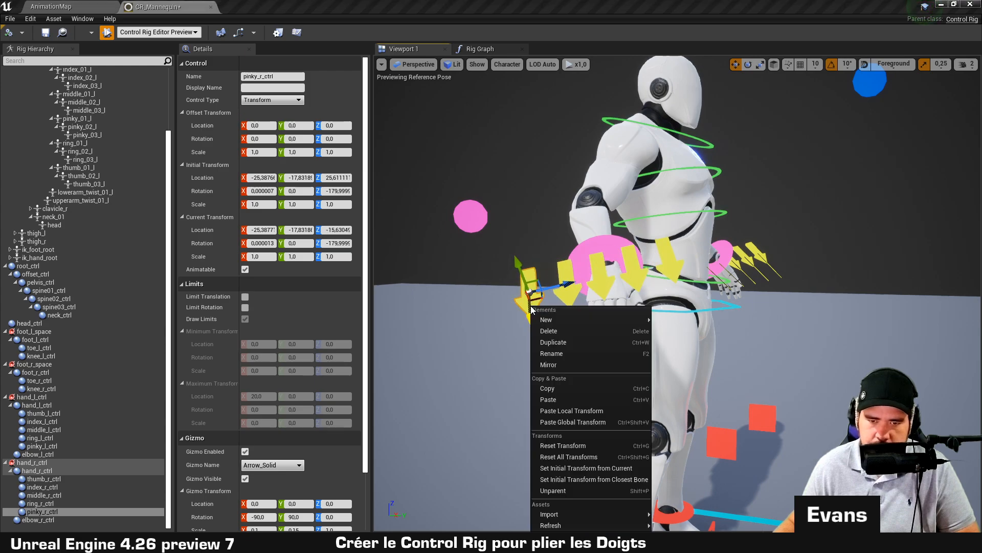
pyautogui.click(601, 468)
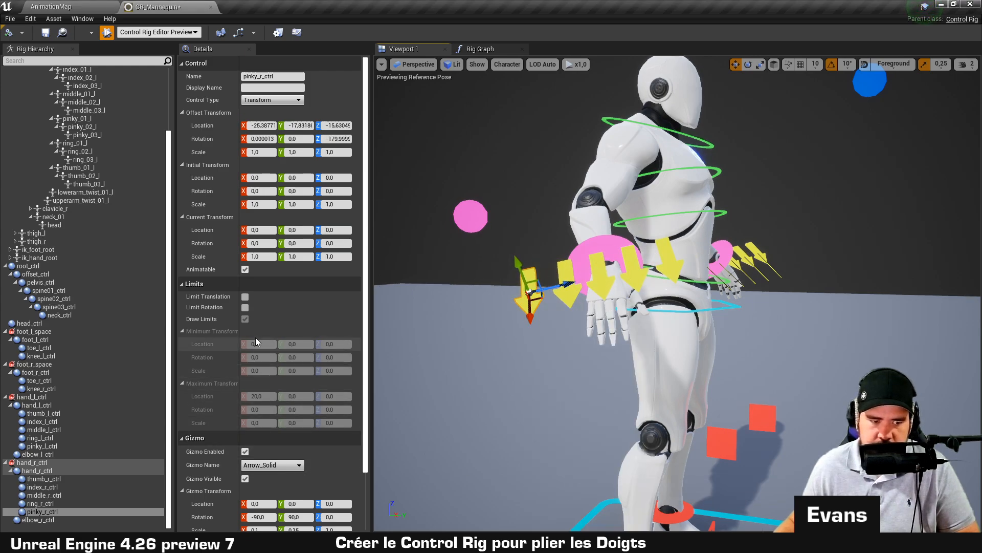
# Enable Limit Translation on all five right finger controls, from pinky_r_ctrl to thumb_r_ctrl, then compile and save the rig.
pyautogui.click(245, 297)
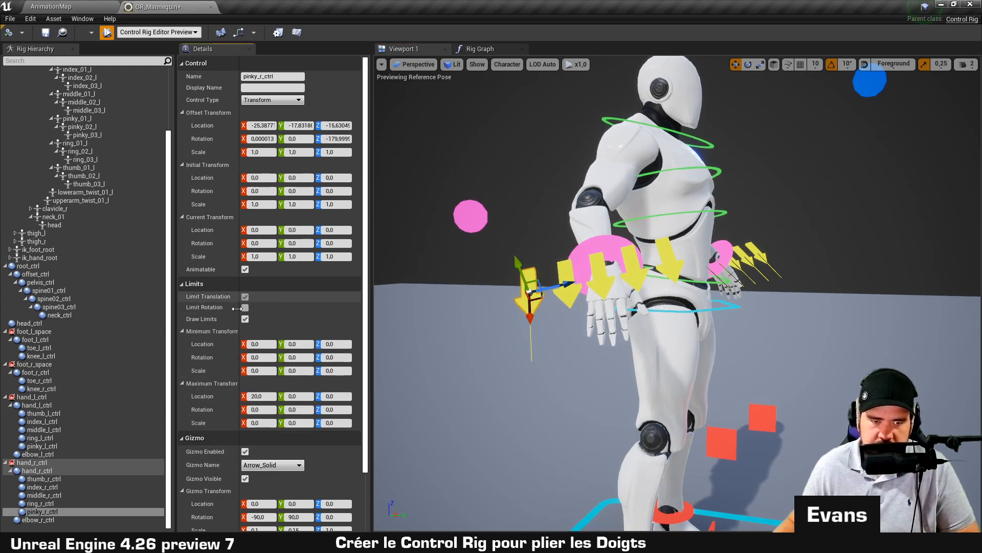
pyautogui.click(64, 504)
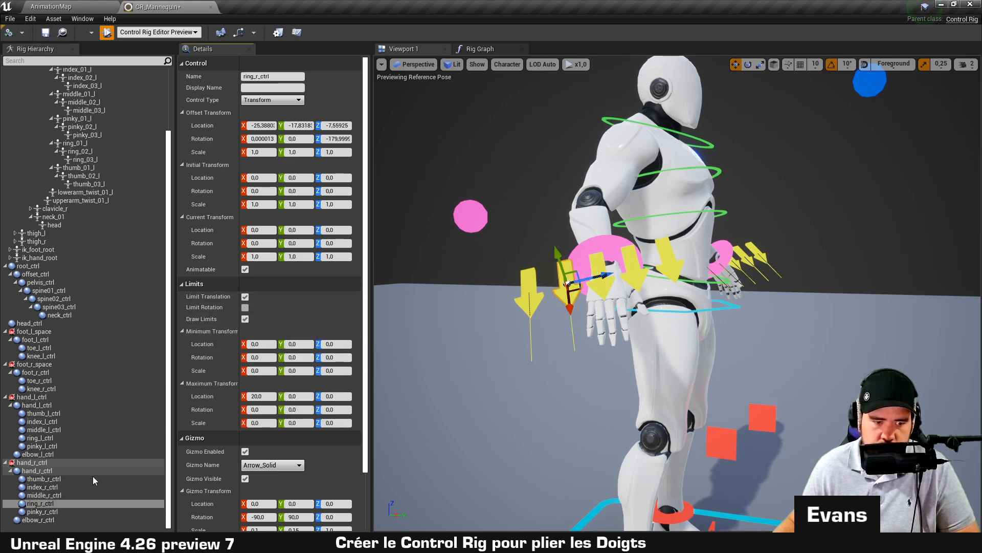
pyautogui.click(69, 494)
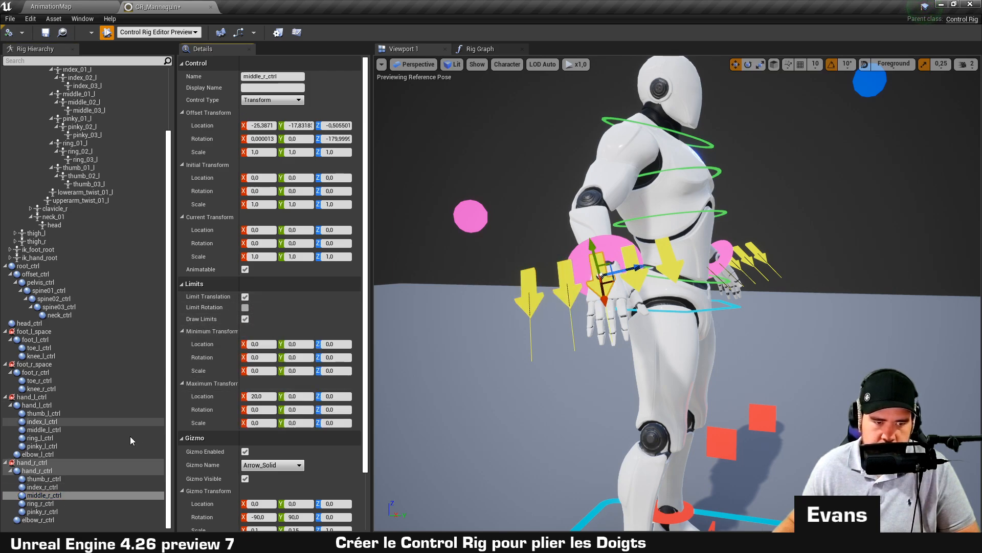
pyautogui.click(66, 486)
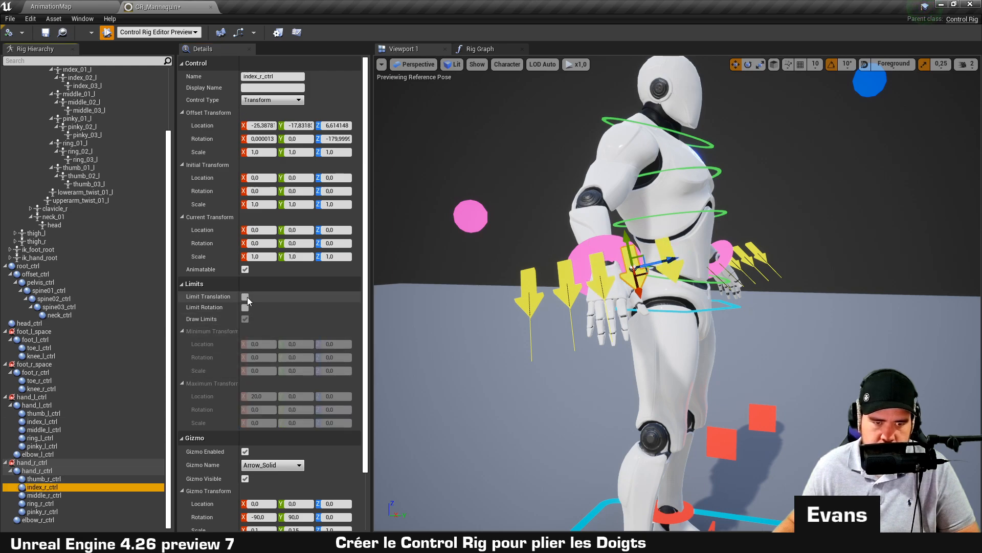
pyautogui.click(62, 478)
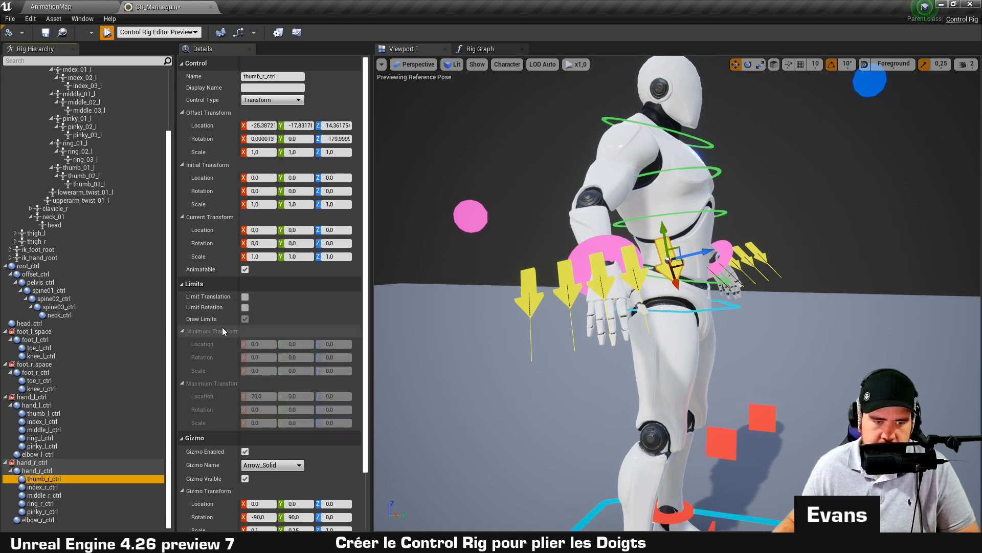
pyautogui.click(245, 298)
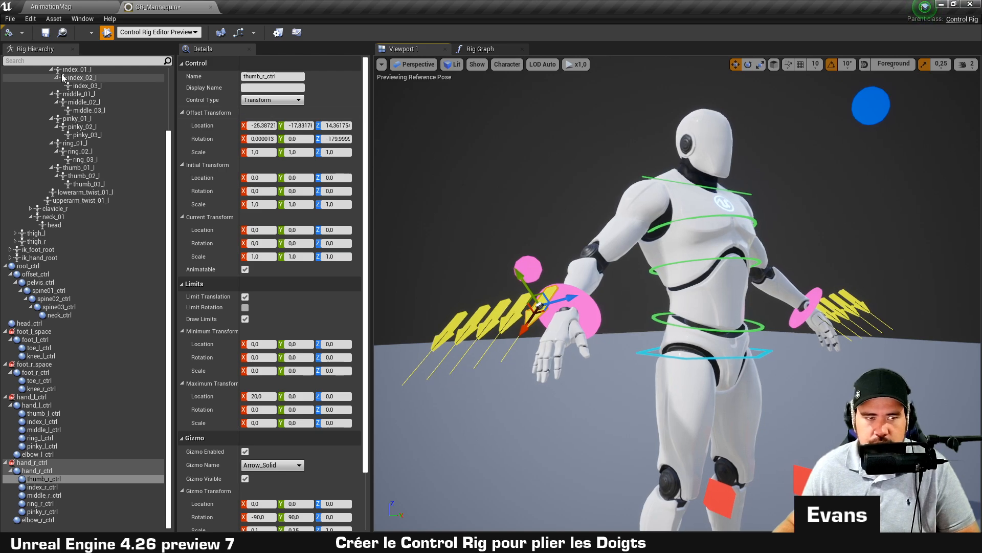
pyautogui.click(440, 179)
pyautogui.hotkey('ctrl', 's')
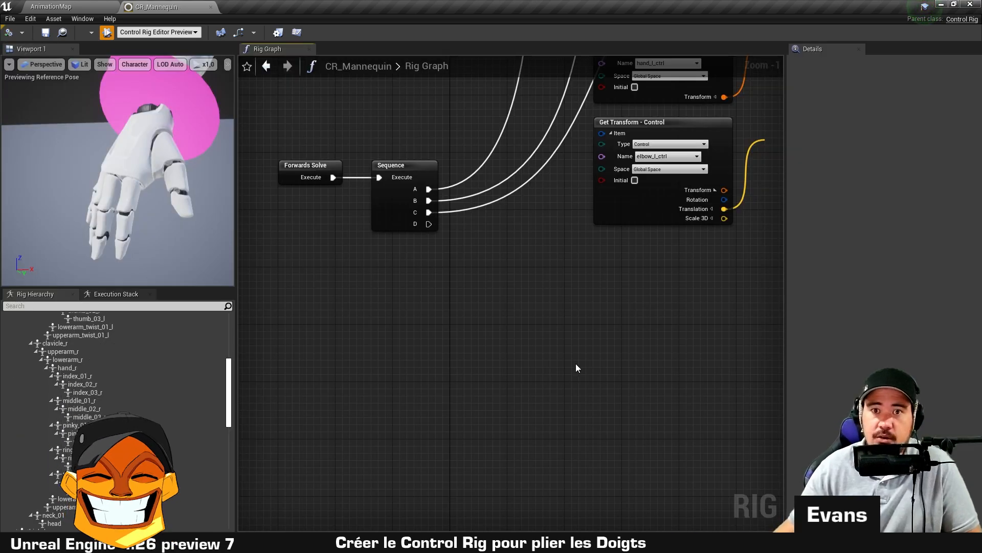
# Add a Distribute Rotation node to the Rig Graph below the elbow_l_ctrl node, leaving it disconnected from the Sequence node.
pyautogui.moveTo(576, 364); pyautogui.dragTo(558, 340, button='right')
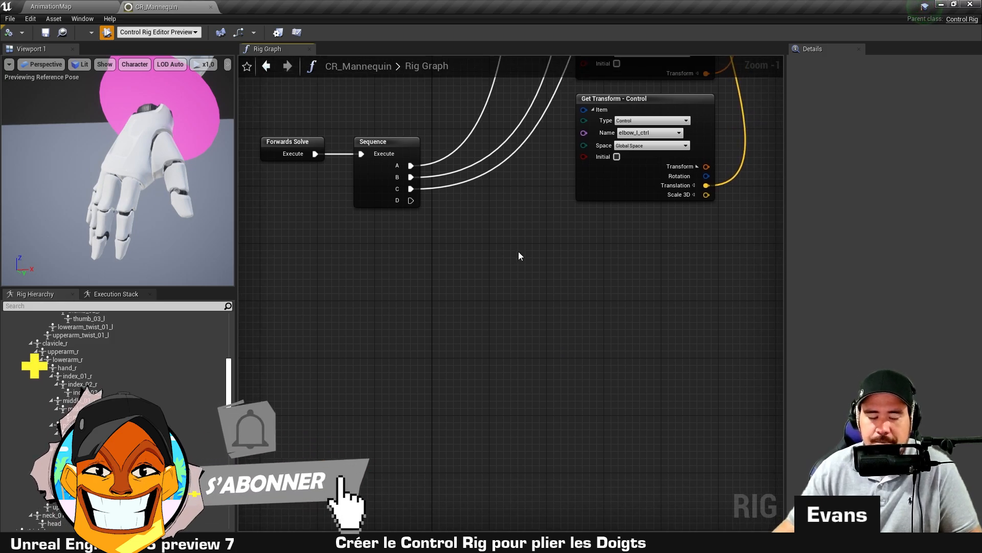
pyautogui.moveTo(531, 287); pyautogui.dragTo(540, 248, button='right')
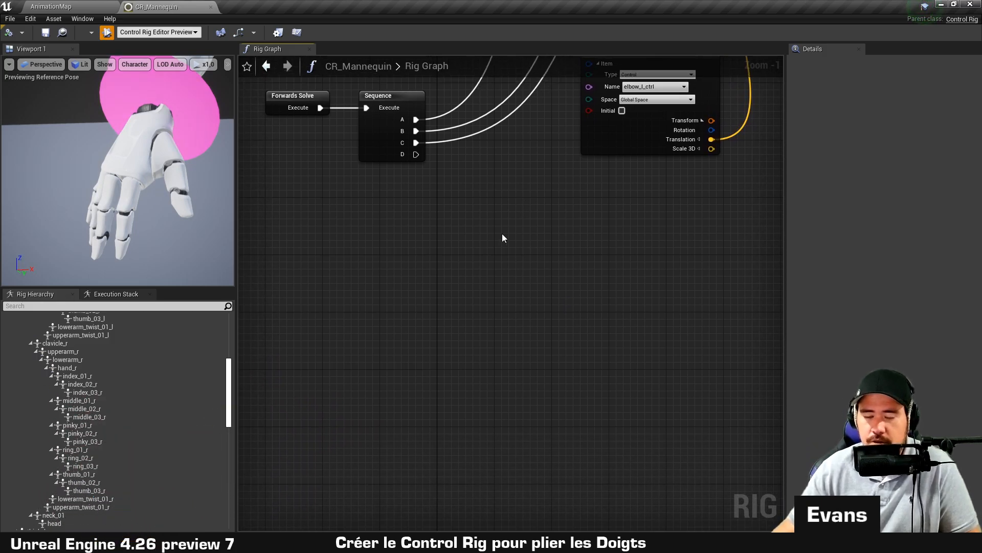
pyautogui.rightClick(538, 233)
pyautogui.write('distribu')
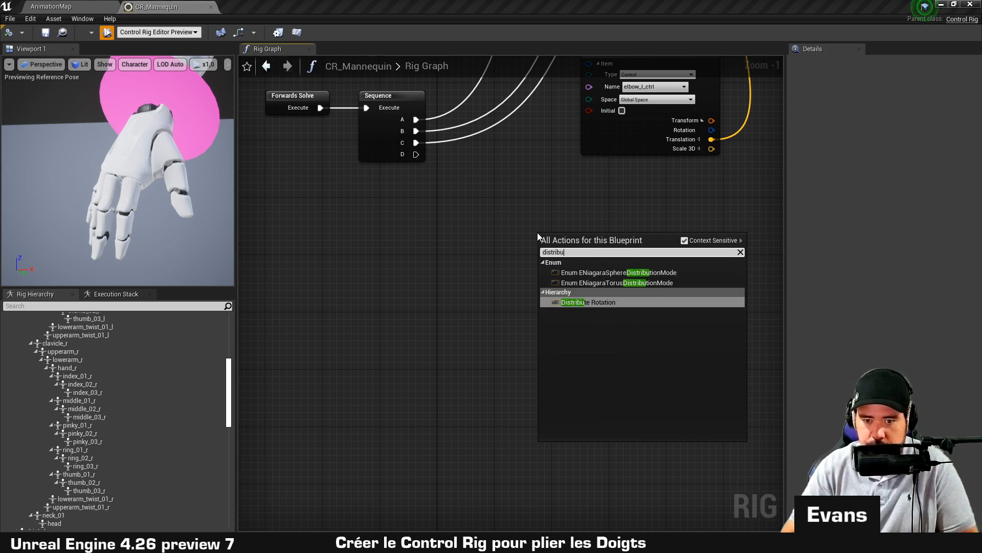
pyautogui.press('Return')
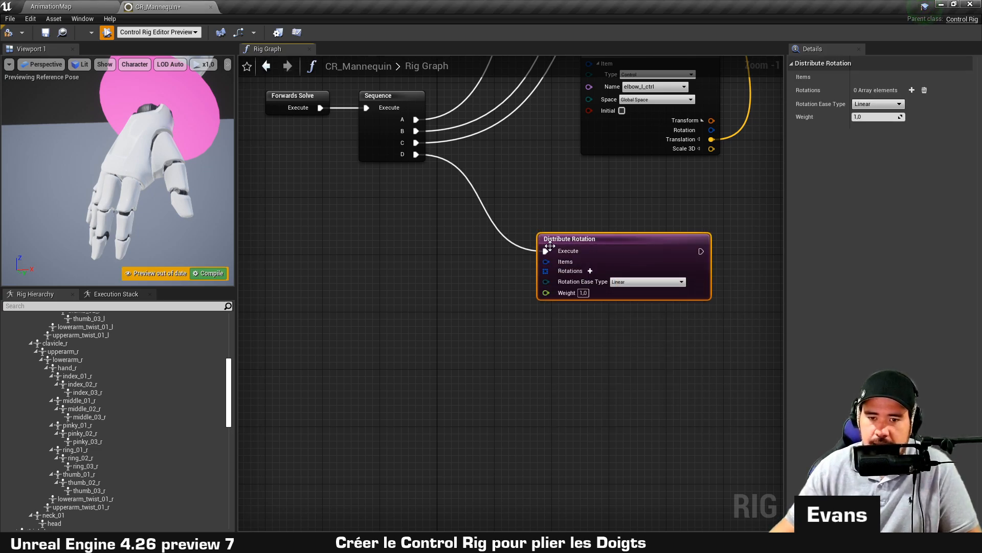
pyautogui.moveTo(601, 383); pyautogui.dragTo(547, 336, button='right')
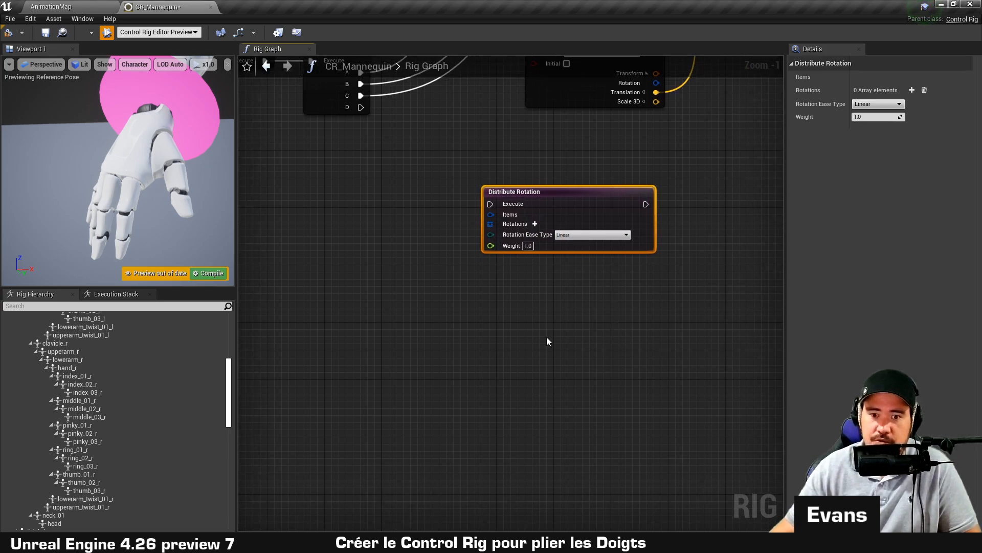
pyautogui.click(546, 336)
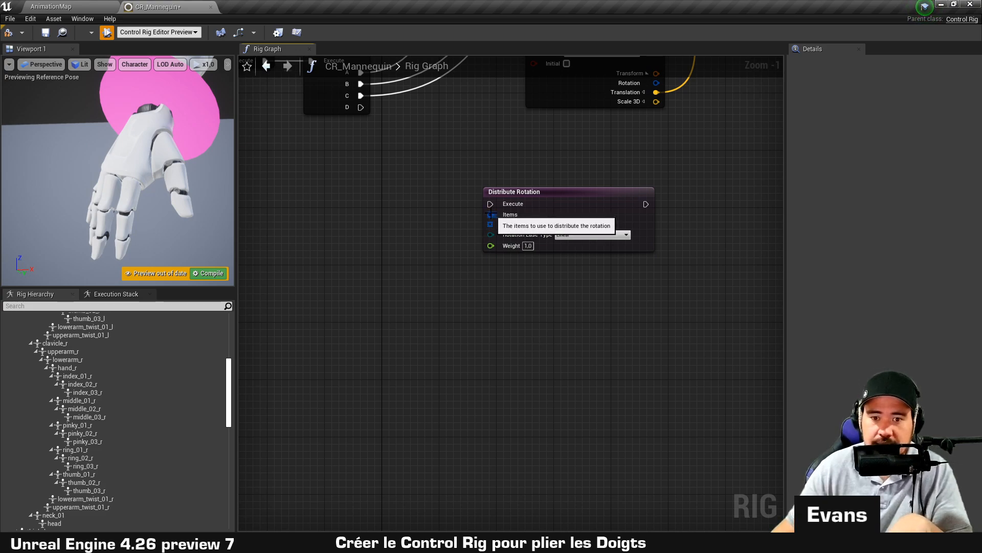
# Reposition the Distribute Rotation node slightly higher, closer to the elbow_l_ctrl node.
pyautogui.moveTo(490, 215); pyautogui.dragTo(434, 228)
pyautogui.click(355, 200)
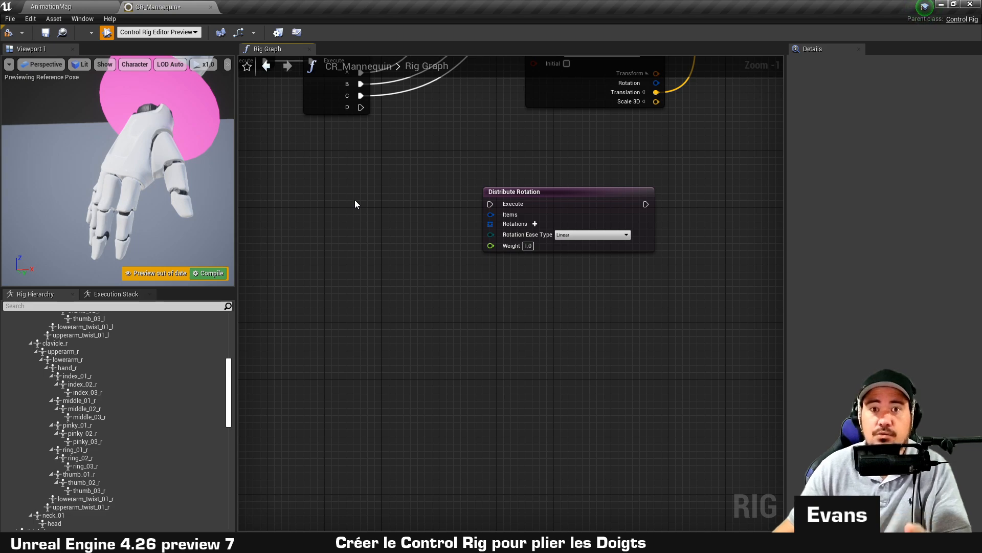
pyautogui.moveTo(553, 313); pyautogui.dragTo(535, 311, button='right')
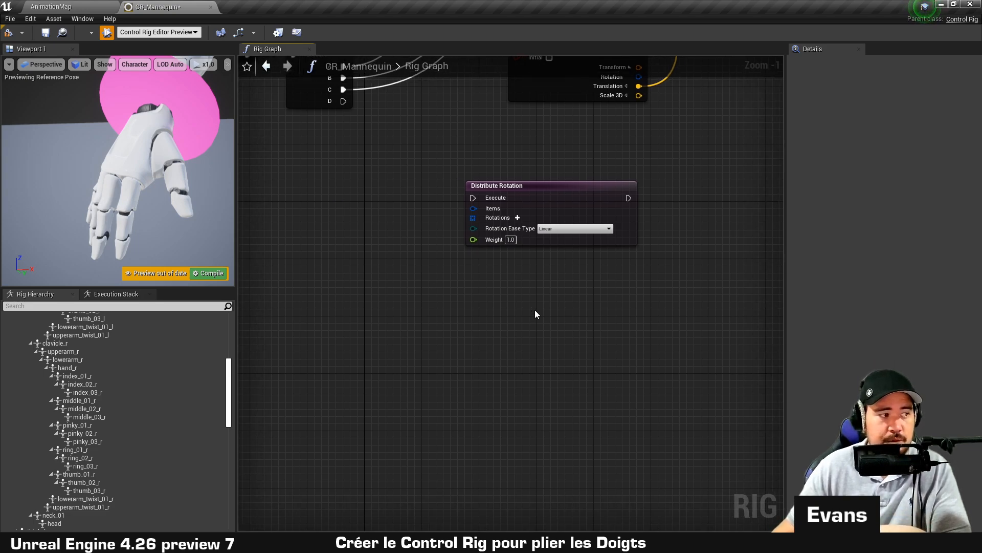
pyautogui.moveTo(553, 186); pyautogui.dragTo(554, 164)
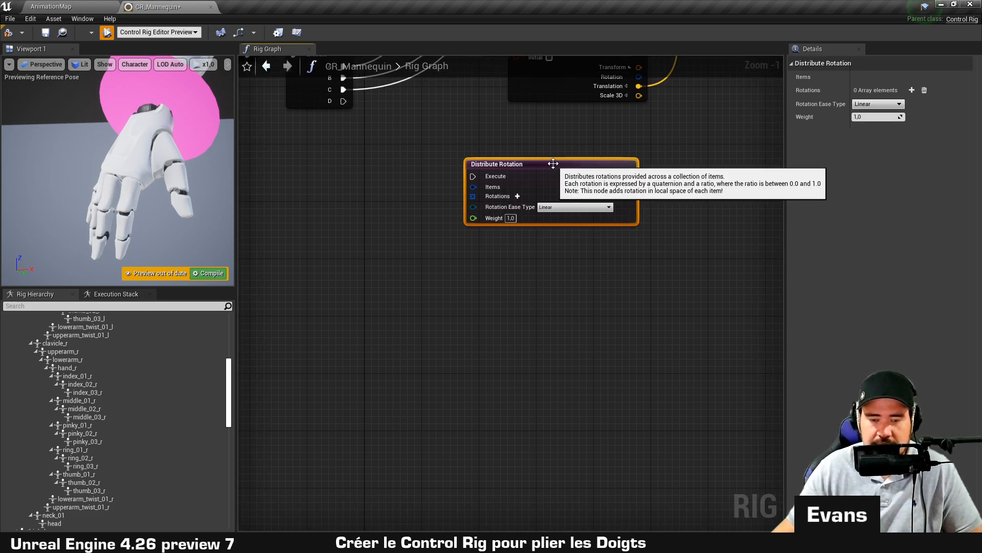
pyautogui.click(566, 316)
pyautogui.moveTo(586, 306); pyautogui.dragTo(583, 329, button='right')
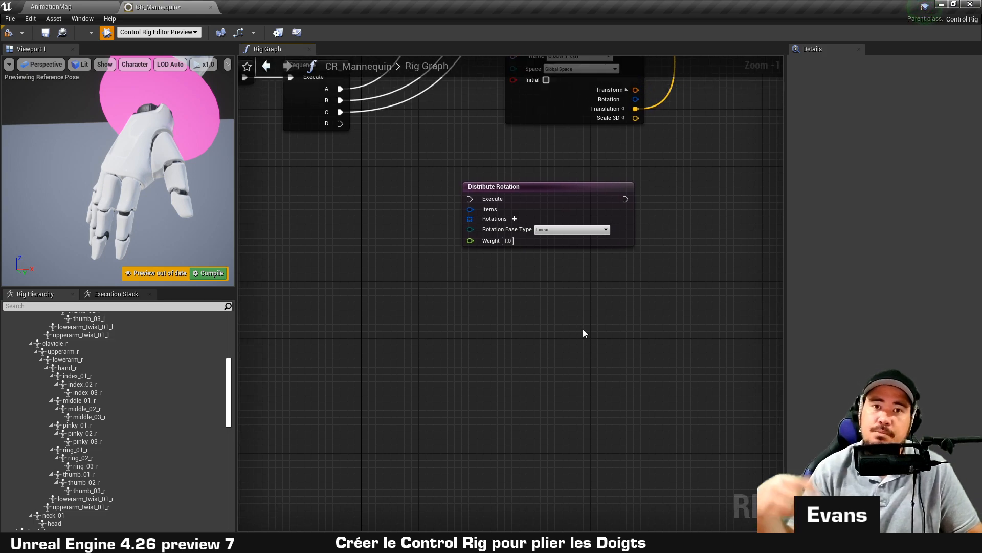
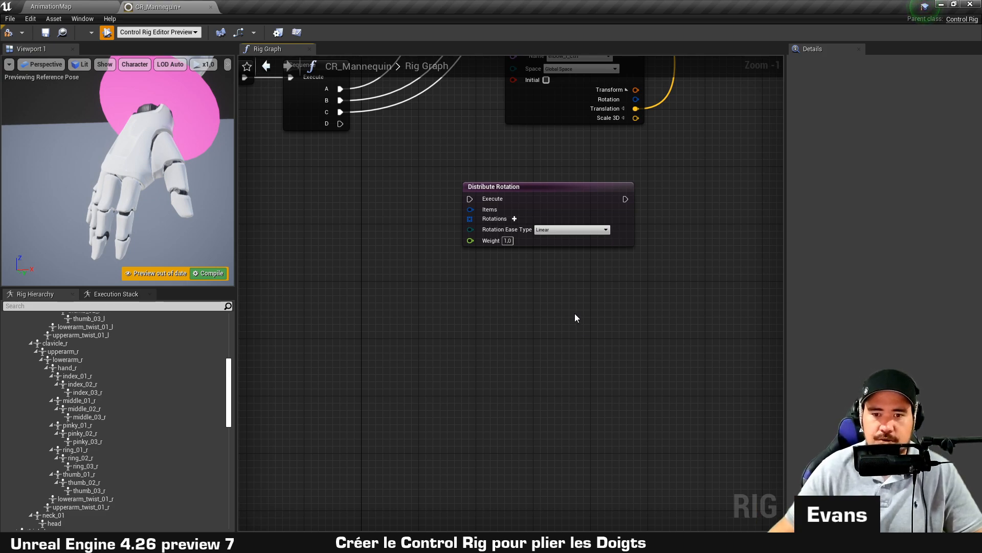
pyautogui.moveTo(560, 309); pyautogui.dragTo(546, 302, button='right')
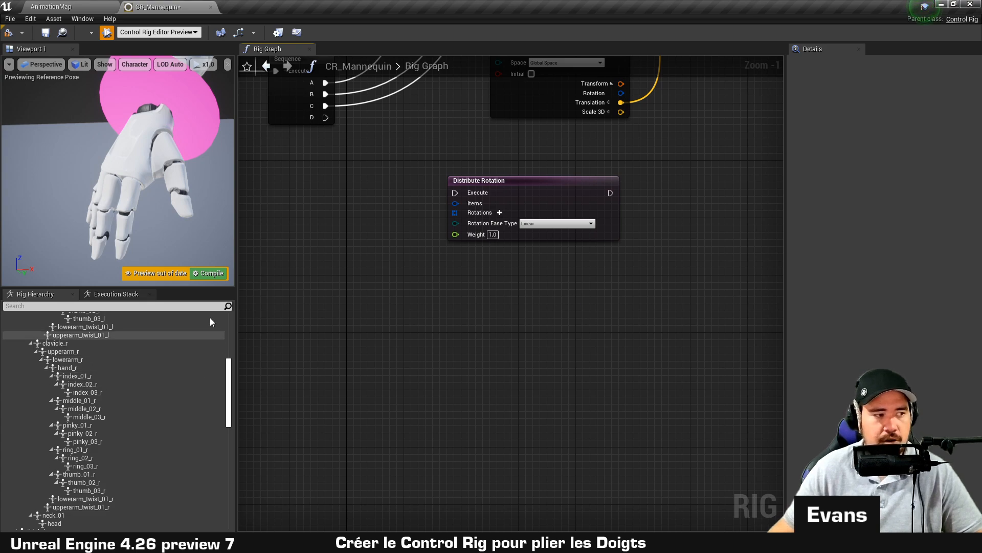
pyautogui.scroll(1, 541, 202)
pyautogui.click(542, 202)
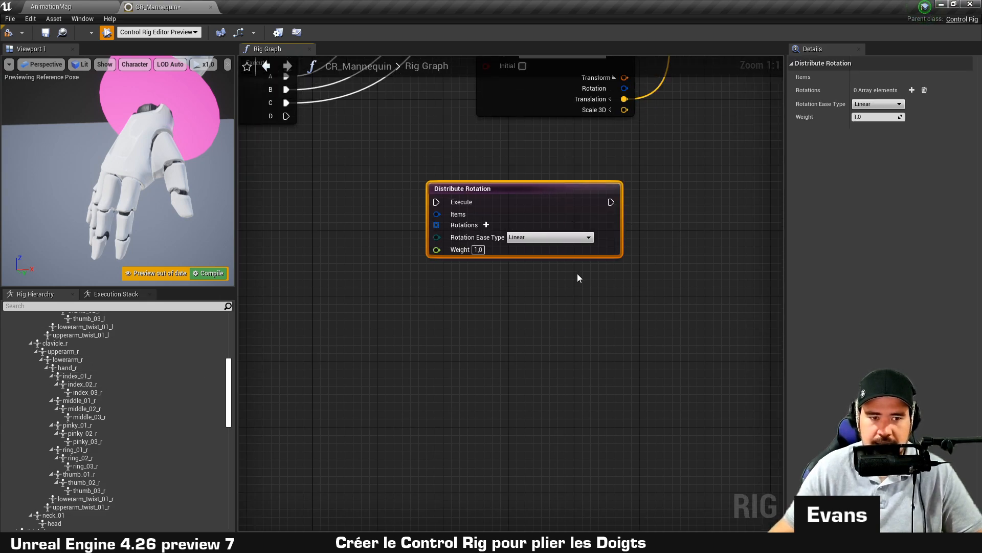
pyautogui.moveTo(578, 278); pyautogui.dragTo(574, 292, button='right')
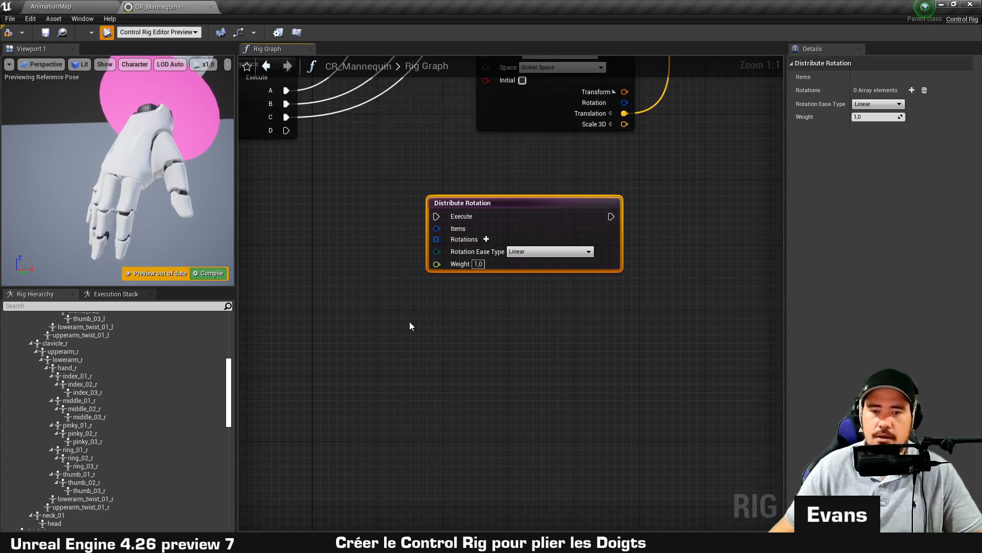
pyautogui.moveTo(486, 318); pyautogui.dragTo(483, 281, button='right')
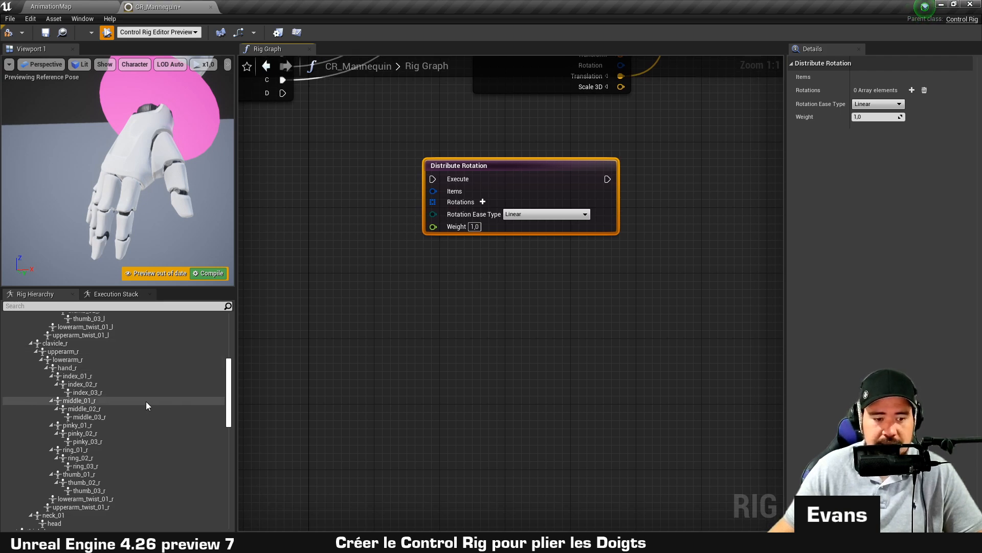
# Create an Items collection node in the graph from the left thumb bones thumb_01_l, thumb_02_l and thumb_03_l.
pyautogui.click(112, 474)
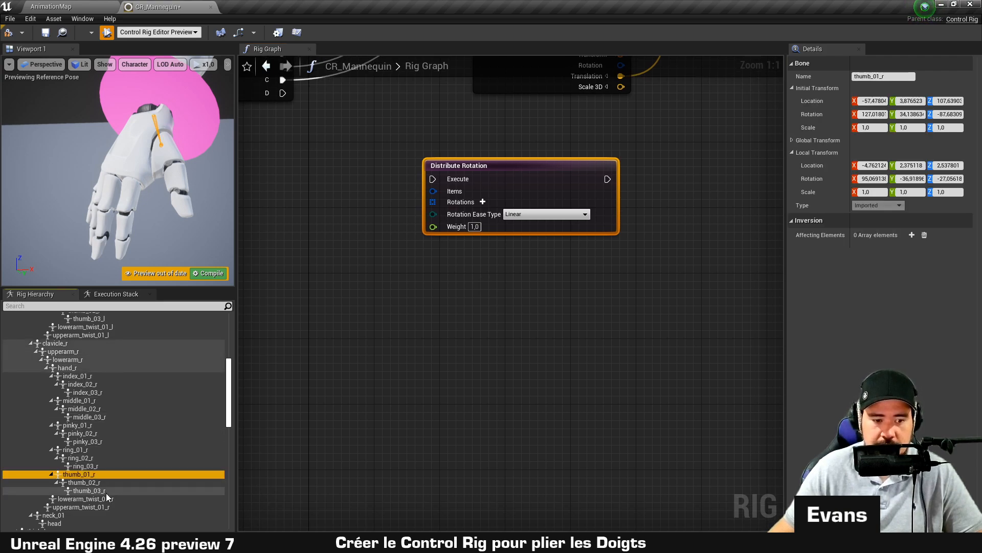
pyautogui.keyDown('shift'); pyautogui.click(105, 492); pyautogui.keyUp('shift')
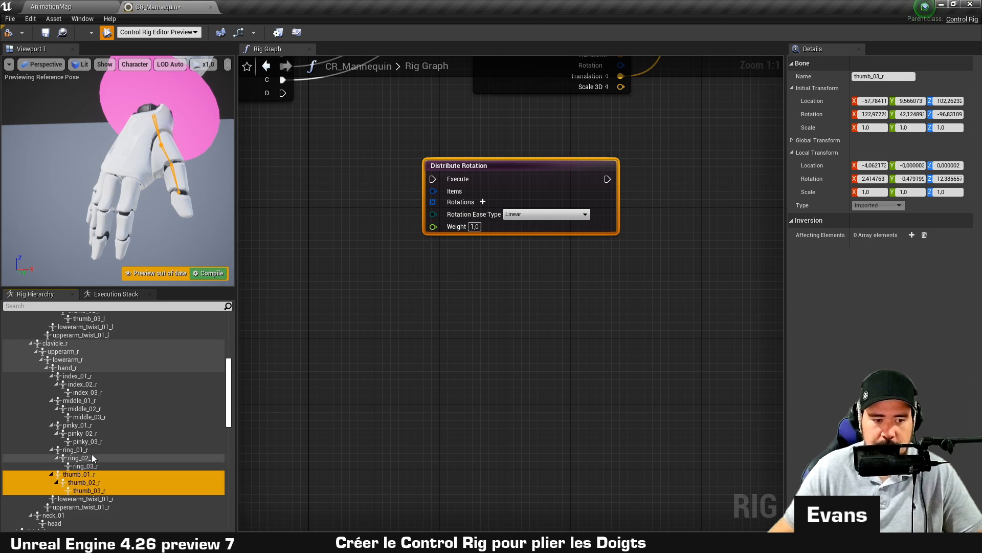
pyautogui.scroll(4, 95, 450)
pyautogui.click(85, 401)
pyautogui.keyDown('shift'); pyautogui.click(90, 416); pyautogui.keyUp('shift')
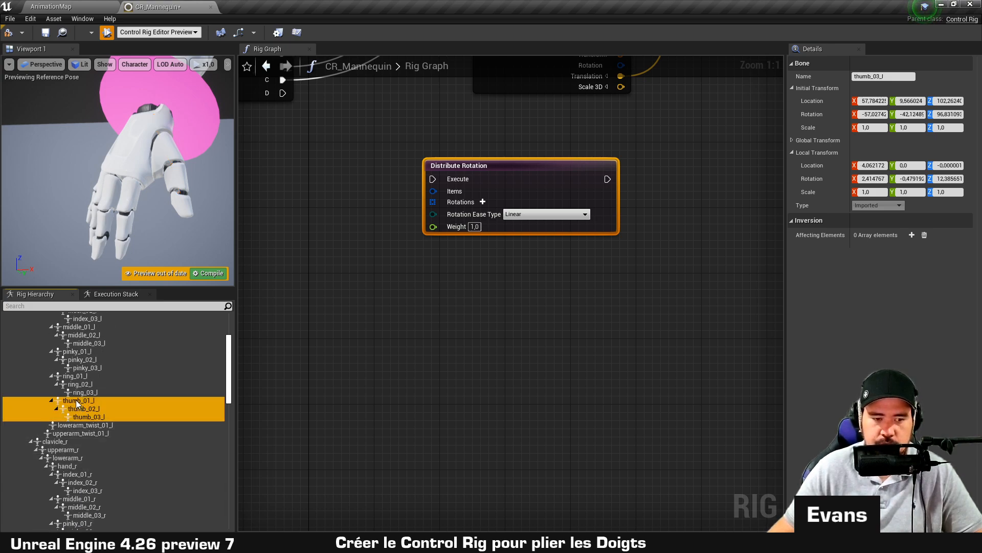
pyautogui.moveTo(76, 400); pyautogui.dragTo(386, 253)
pyautogui.click(413, 358)
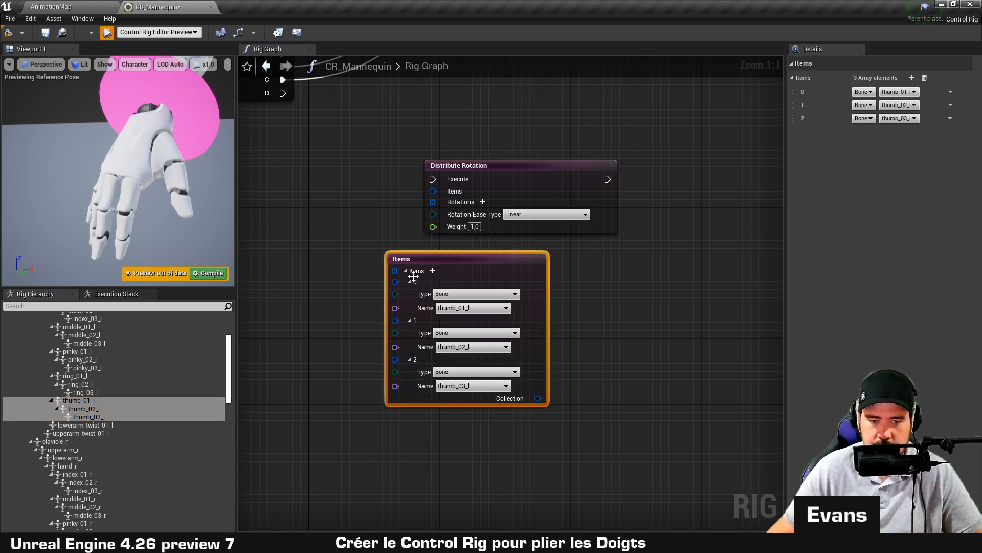
# Collapse the thumb Items node, connect its Collection to the Items input of Distribute Rotation, and place it beneath that node.
pyautogui.click(406, 271)
pyautogui.moveTo(449, 269); pyautogui.dragTo(422, 267)
pyautogui.moveTo(492, 268); pyautogui.dragTo(460, 317, button='right')
pyautogui.scroll(-1, 460, 317)
pyautogui.moveTo(419, 322); pyautogui.dragTo(422, 245)
pyautogui.moveTo(401, 302); pyautogui.dragTo(459, 297)
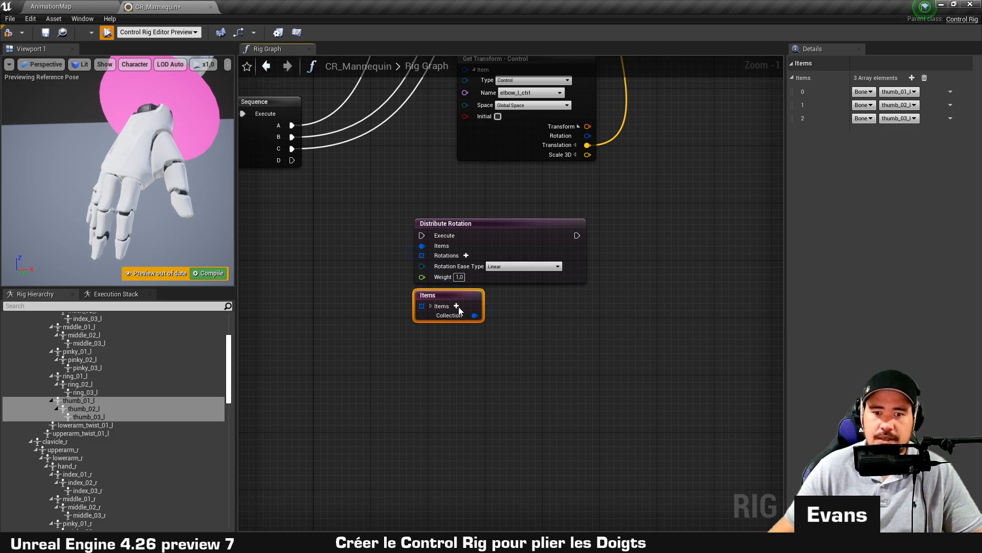
pyautogui.moveTo(456, 295); pyautogui.dragTo(455, 310)
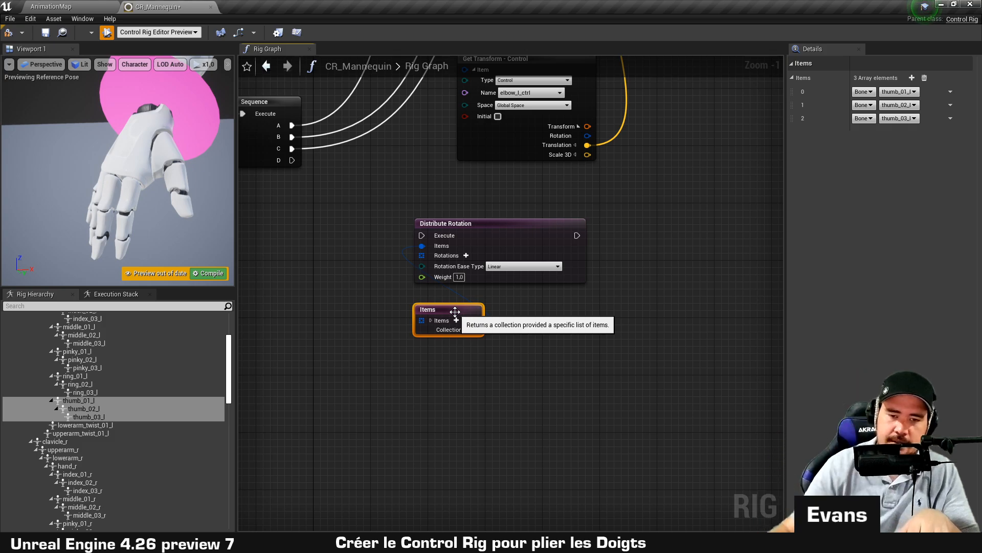
# Add one Rotations entry with a ratio of 1.0 to Distribute Rotation and arrange the Items node below the enlarged node.
pyautogui.click(466, 255)
pyautogui.moveTo(462, 314); pyautogui.dragTo(463, 345)
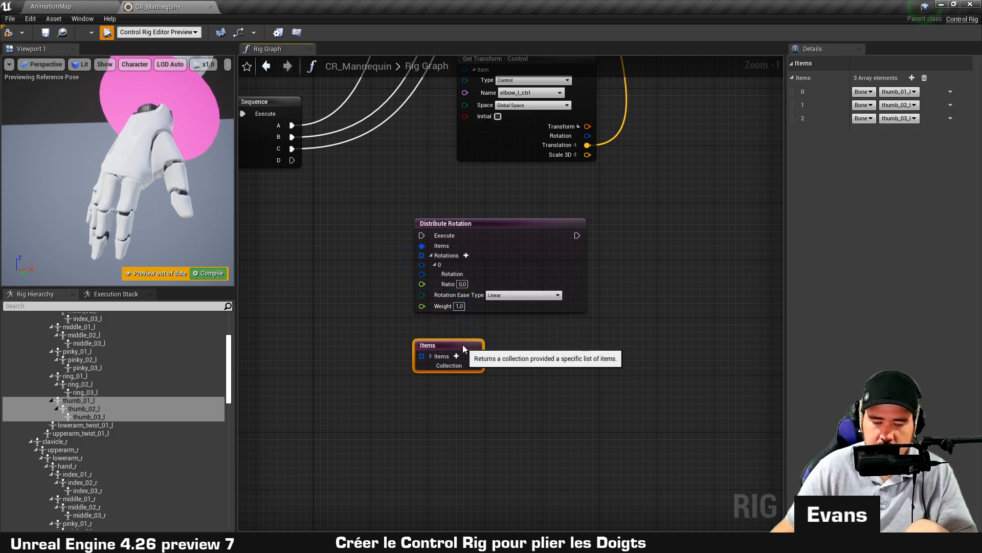
pyautogui.click(501, 344)
pyautogui.click(462, 284)
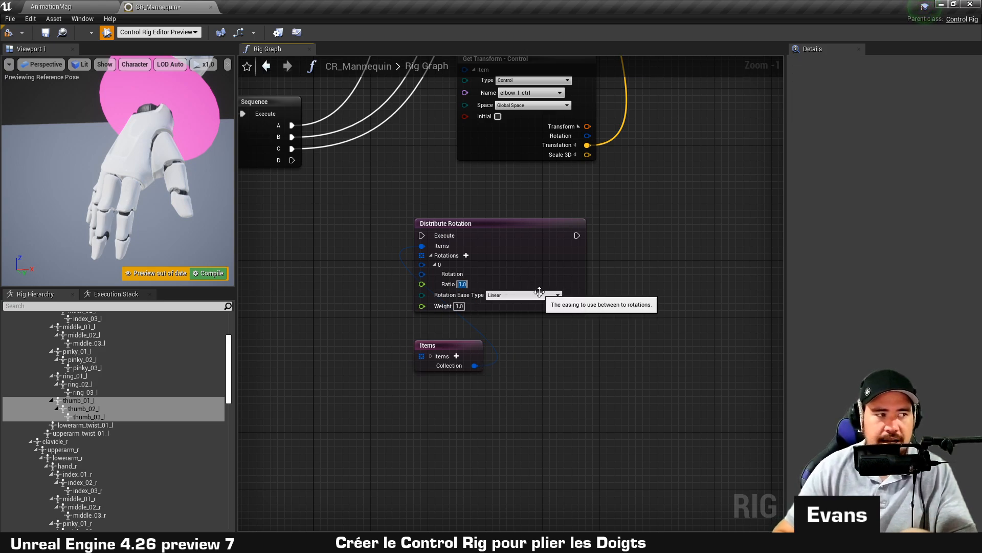
pyautogui.click(593, 197)
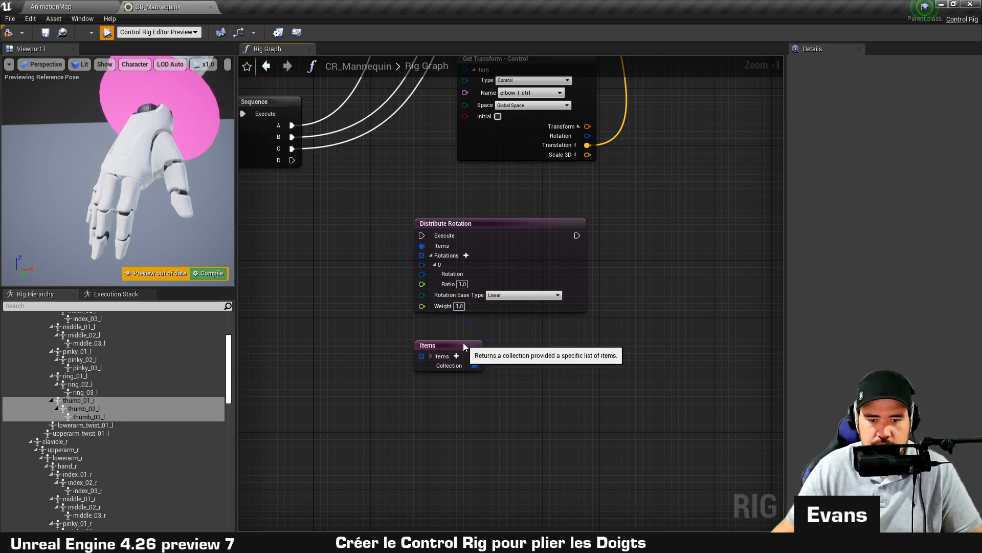
pyautogui.moveTo(463, 343); pyautogui.dragTo(462, 329)
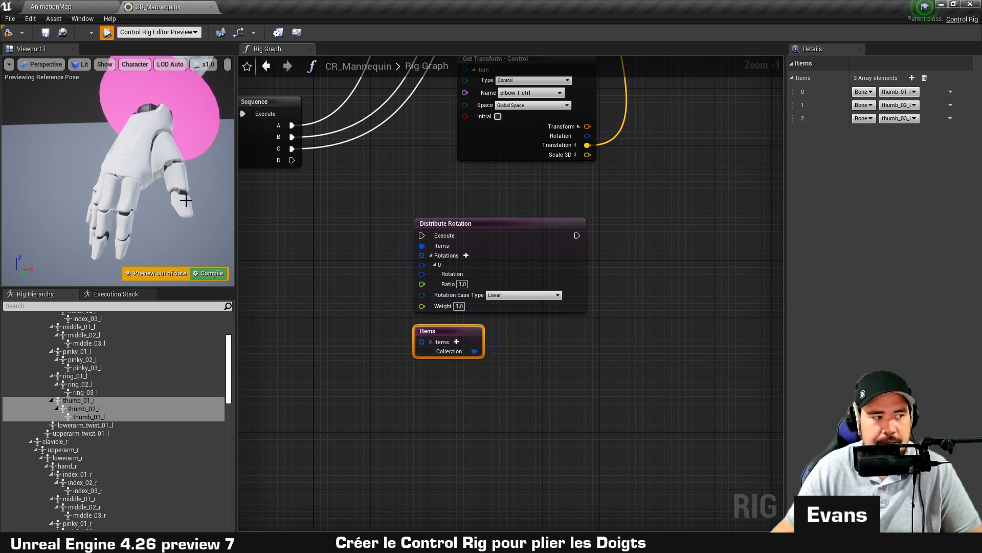
# Add a From Euler node connected to the Rotation input of Distribute Rotation, place it beneath the Items node, and expand its Euler values.
pyautogui.scroll(1, 405, 315)
pyautogui.moveTo(425, 269); pyautogui.dragTo(350, 340)
pyautogui.click(299, 267)
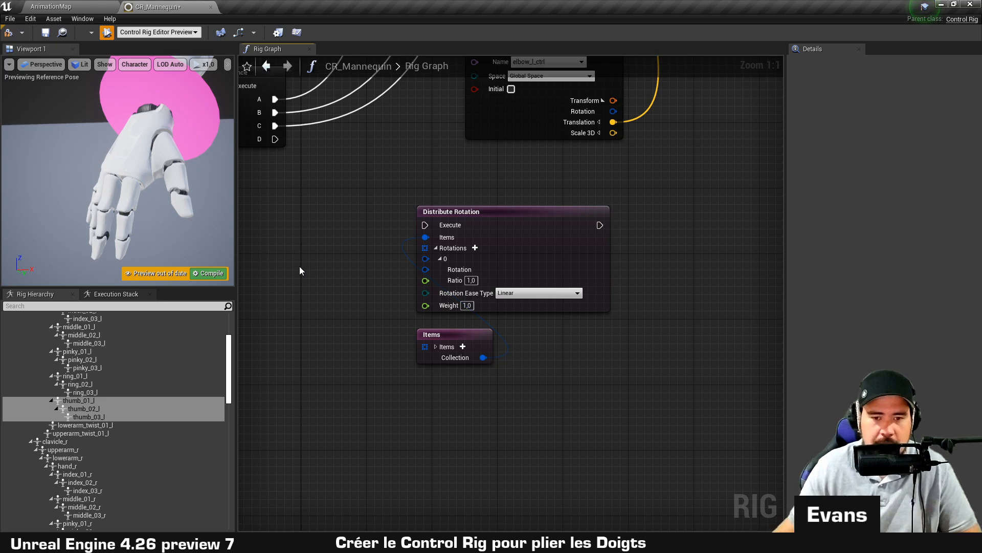
pyautogui.moveTo(425, 269); pyautogui.dragTo(337, 335)
pyautogui.write('fromeu')
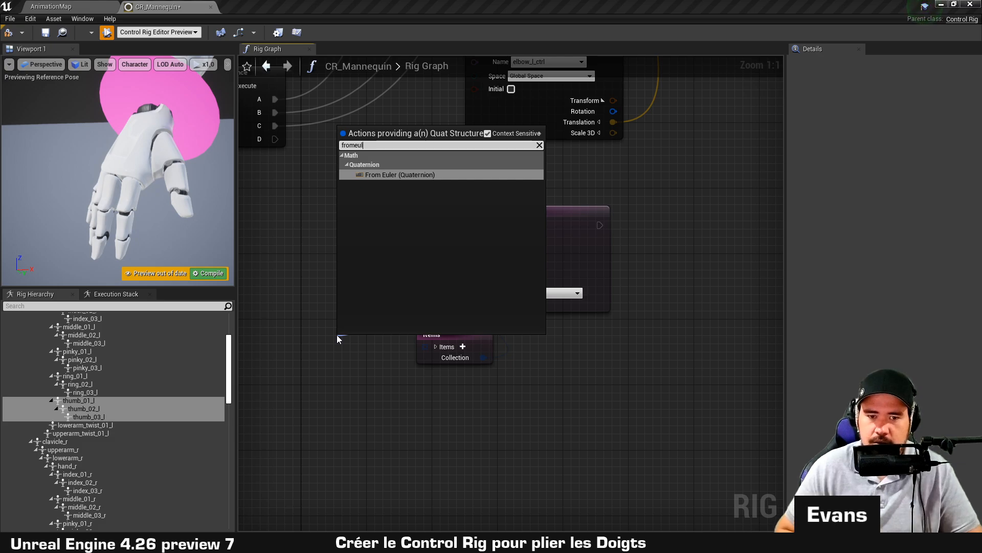
pyautogui.press('Return')
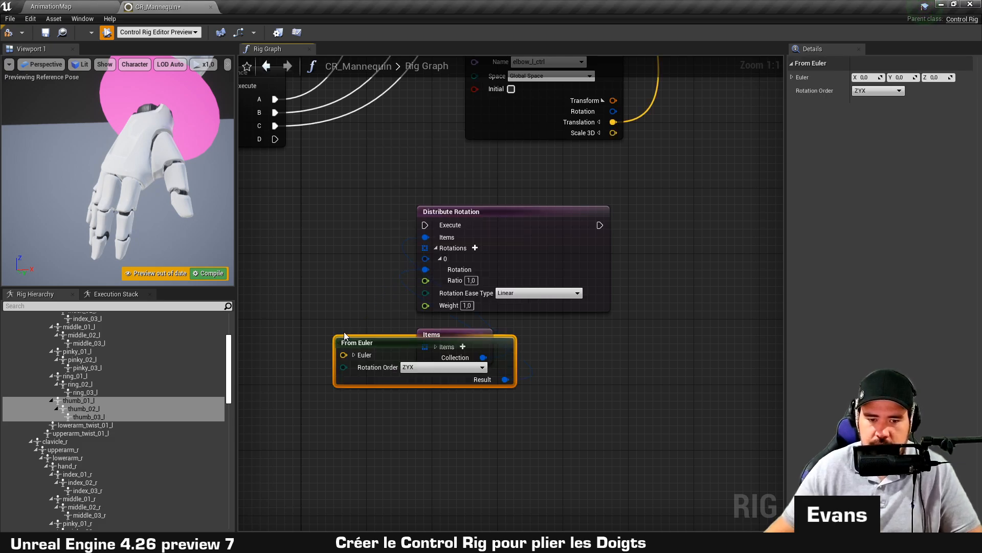
pyautogui.moveTo(385, 352); pyautogui.dragTo(463, 392)
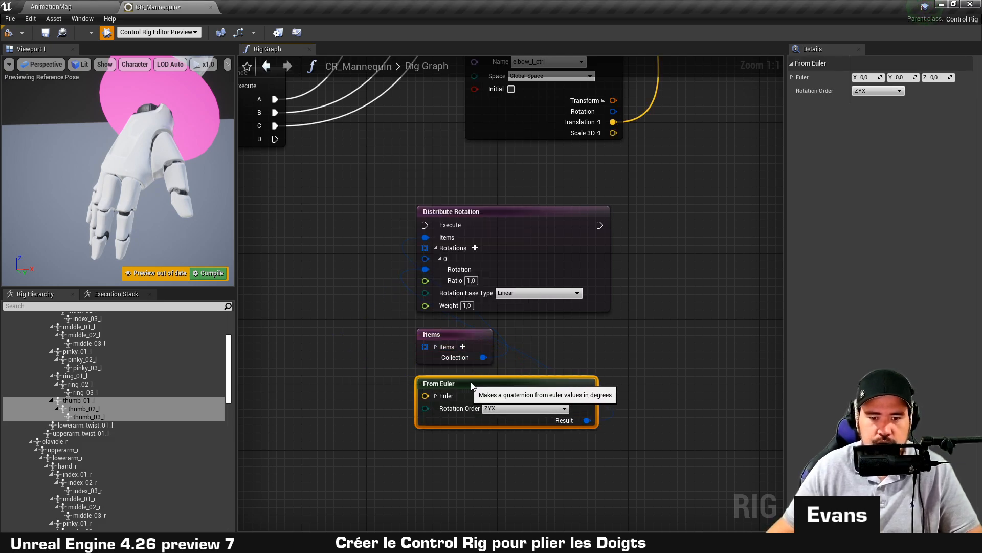
pyautogui.moveTo(520, 443); pyautogui.dragTo(479, 356, button='right')
pyautogui.click(395, 308)
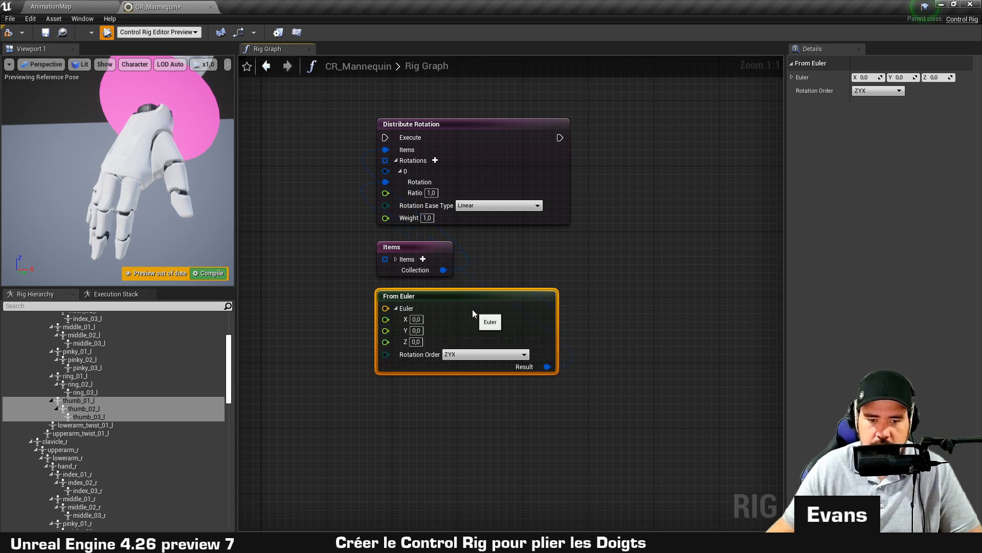
pyautogui.click(312, 279)
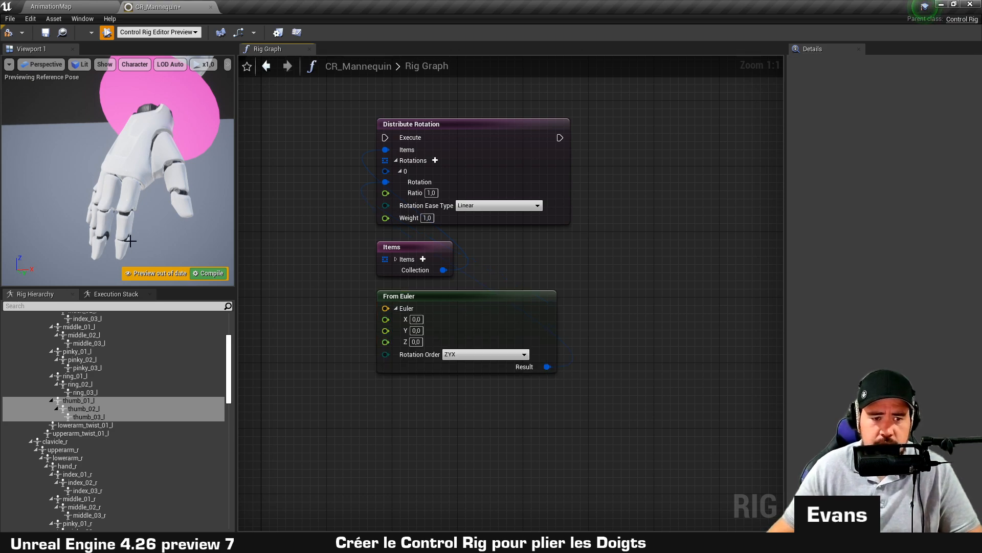
# Show the bone transform control on thumb_01_l and examine the thumb's rotation axes up close.
pyautogui.click(90, 400)
pyautogui.rightClick(88, 397)
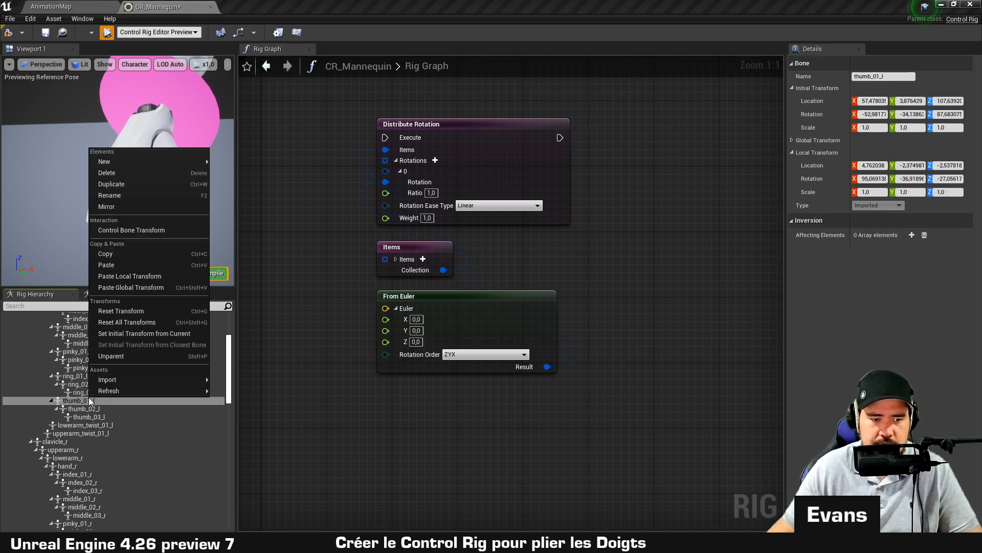
pyautogui.click(127, 231)
pyautogui.moveTo(115, 178); pyautogui.dragTo(145, 207, button='right')
pyautogui.press('w')
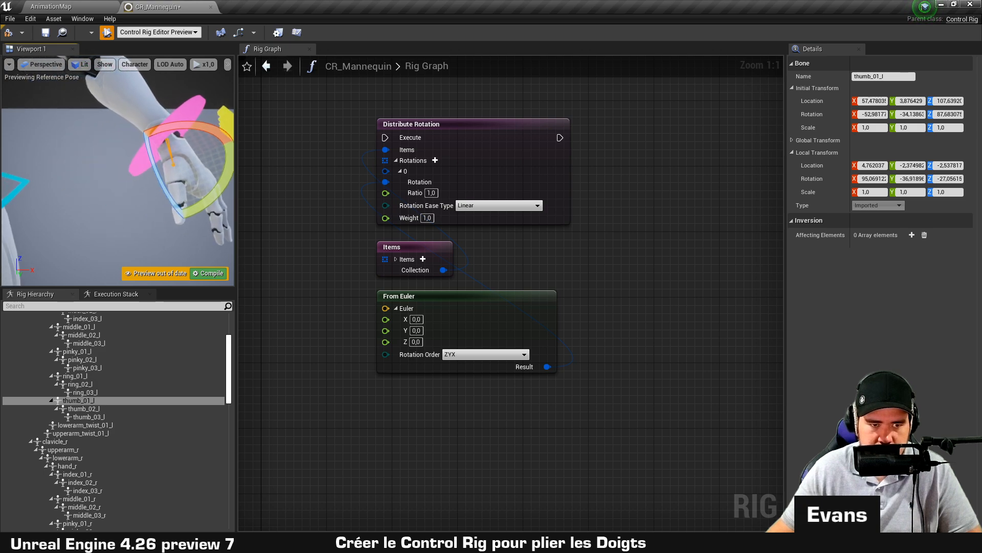
pyautogui.moveTo(123, 172); pyautogui.dragTo(105, 165, button='right')
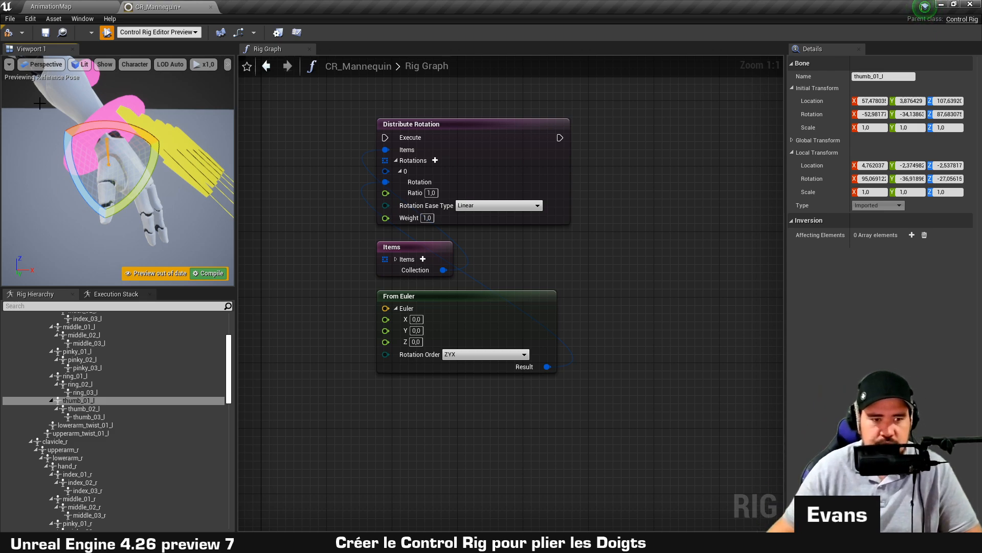
# Set the From Euler Z value to -35 and connect the Sequence's D output to Distribute Rotation's Execute.
pyautogui.click(416, 342)
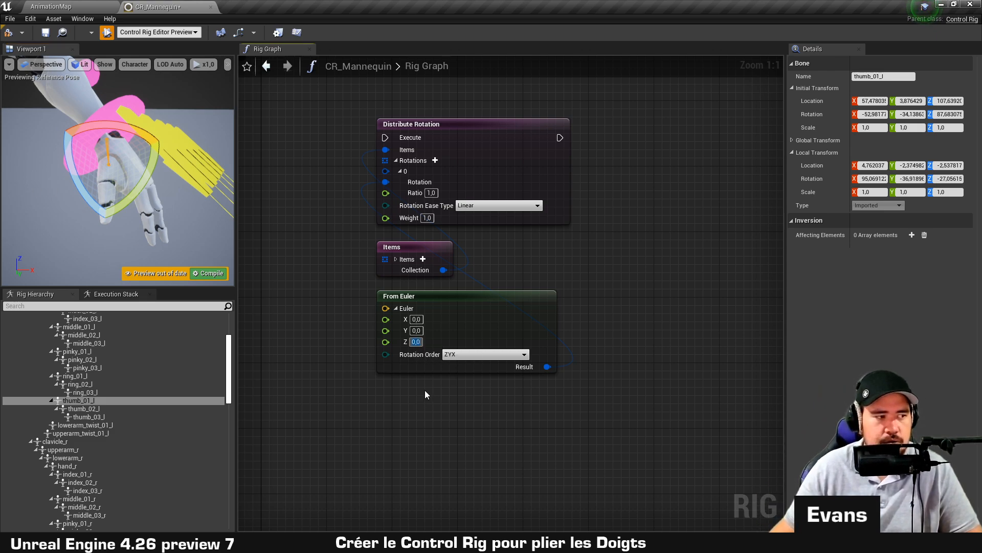
pyautogui.write('-35')
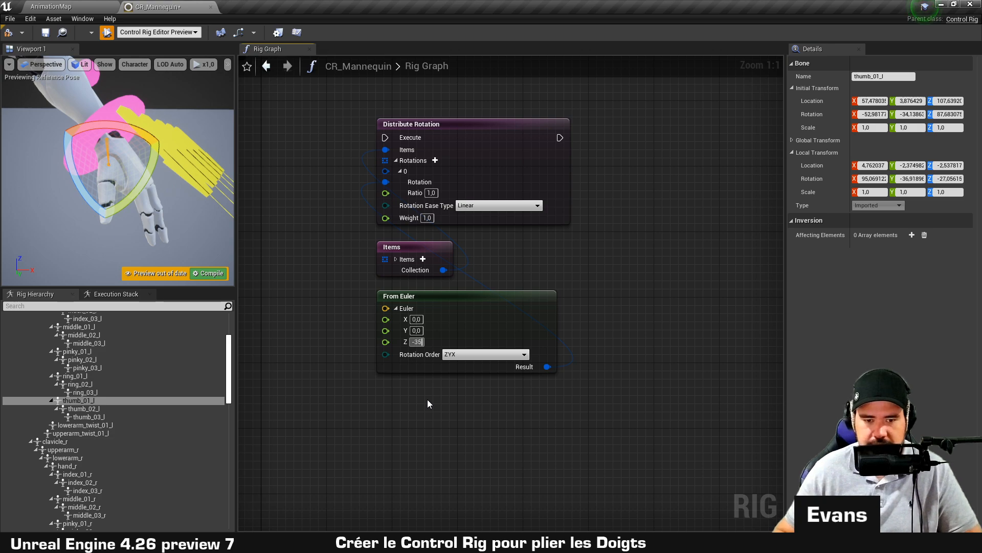
pyautogui.press('Return')
pyautogui.scroll(-3, 428, 399)
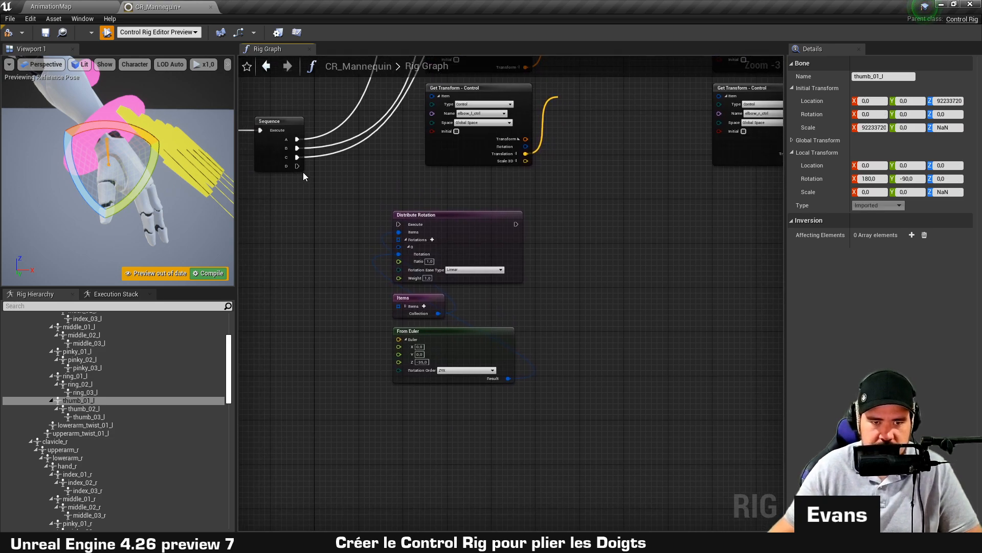
pyautogui.moveTo(297, 166); pyautogui.dragTo(403, 224)
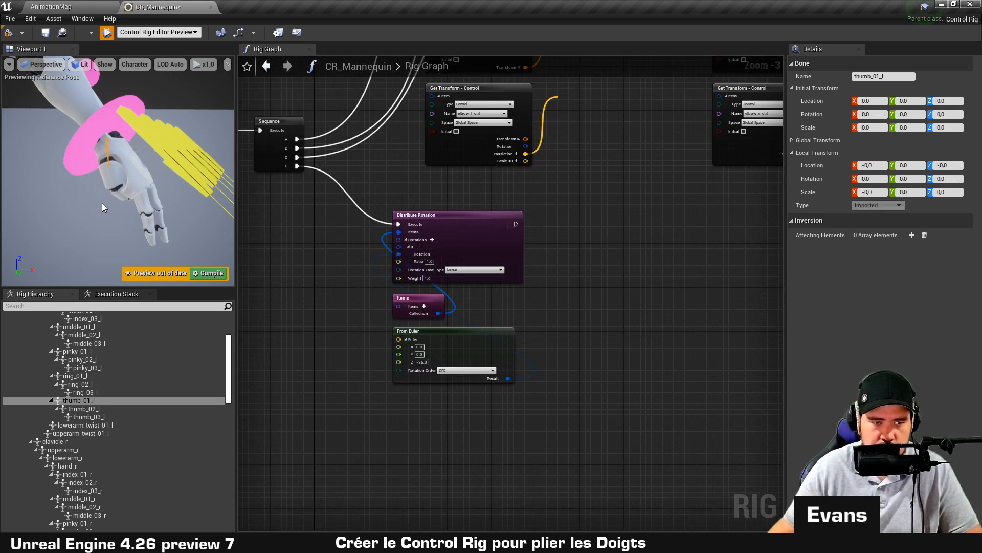
# Inspect the thumb's bend from another angle and set the From Euler X value to 15.
pyautogui.keyDown('alt'); pyautogui.moveTo(105, 206); pyautogui.dragTo(124, 199); pyautogui.keyUp('alt')
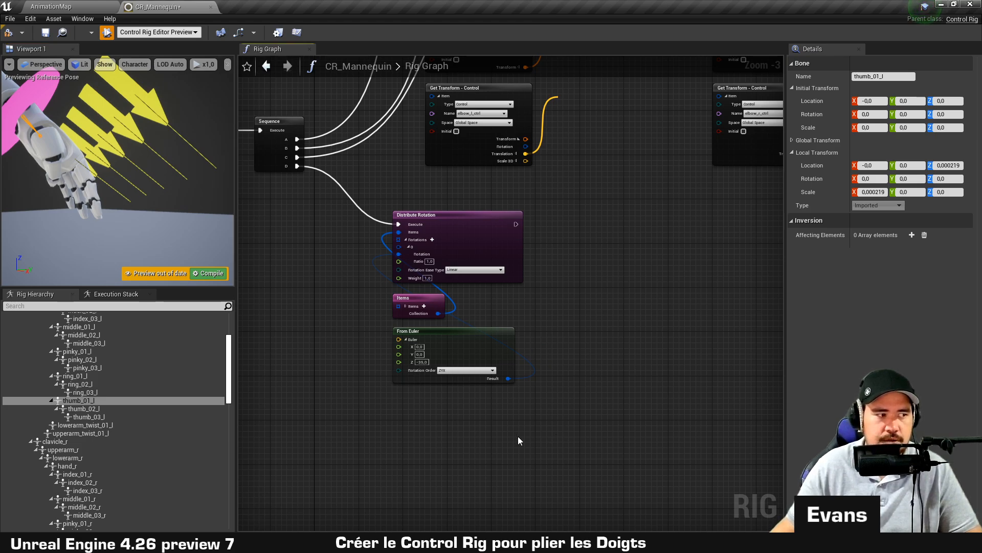
pyautogui.scroll(3, 509, 428)
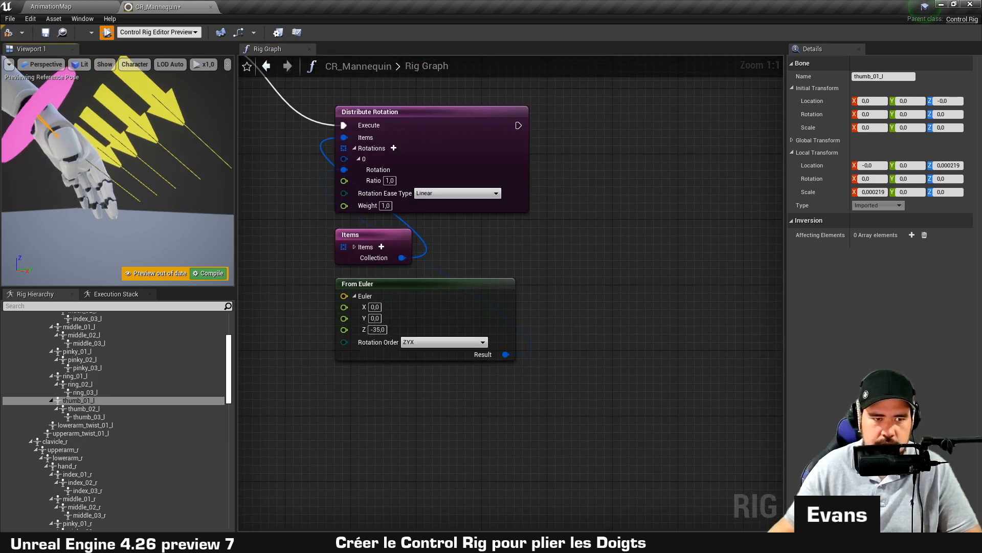
pyautogui.moveTo(195, 236); pyautogui.dragTo(195, 237, button='right')
pyautogui.click(192, 238)
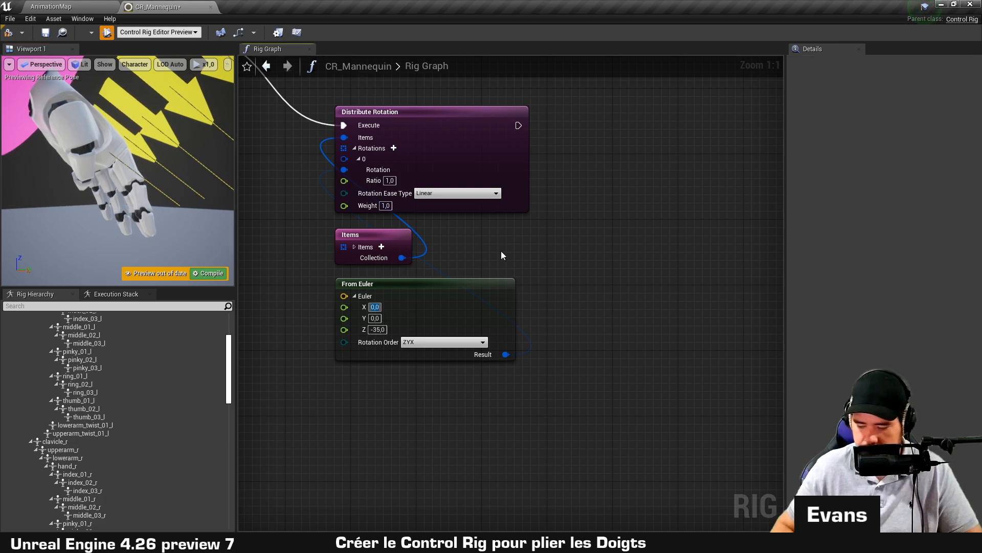
pyautogui.write('15')
pyautogui.press('Return')
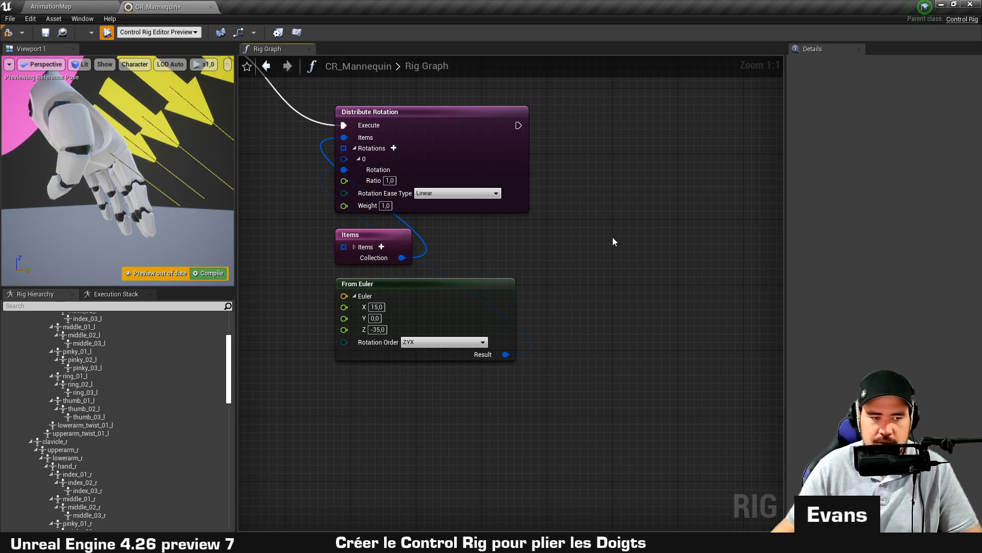
pyautogui.moveTo(612, 237); pyautogui.dragTo(606, 255, button='right')
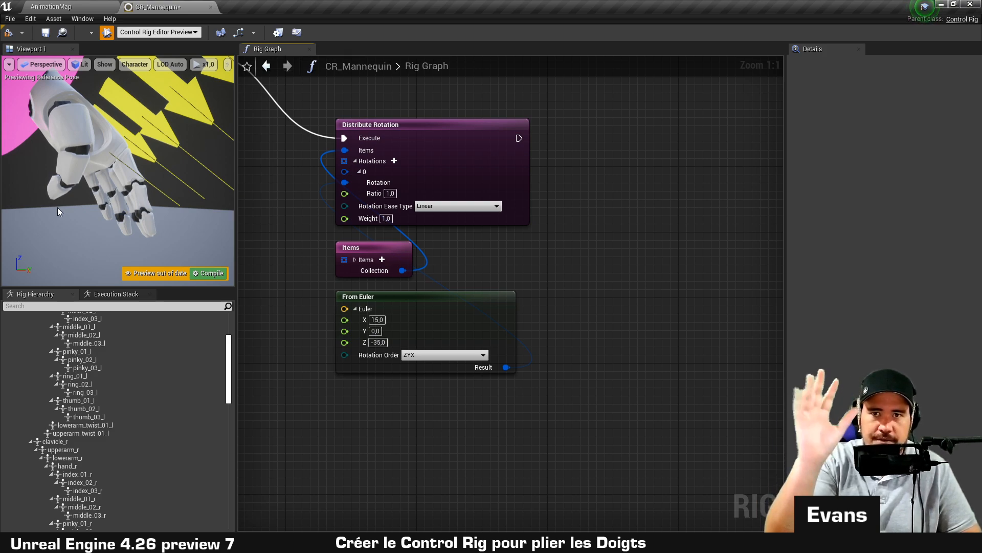
# Move the thumb_l_ctrl arrow along its X axis to its limit of 20 and bring its limit settings into view.
pyautogui.moveTo(32, 168); pyautogui.dragTo(10, 171, button='right')
pyautogui.keyDown('alt'); pyautogui.moveTo(160, 121); pyautogui.dragTo(154, 121); pyautogui.keyUp('alt')
pyautogui.click(131, 126)
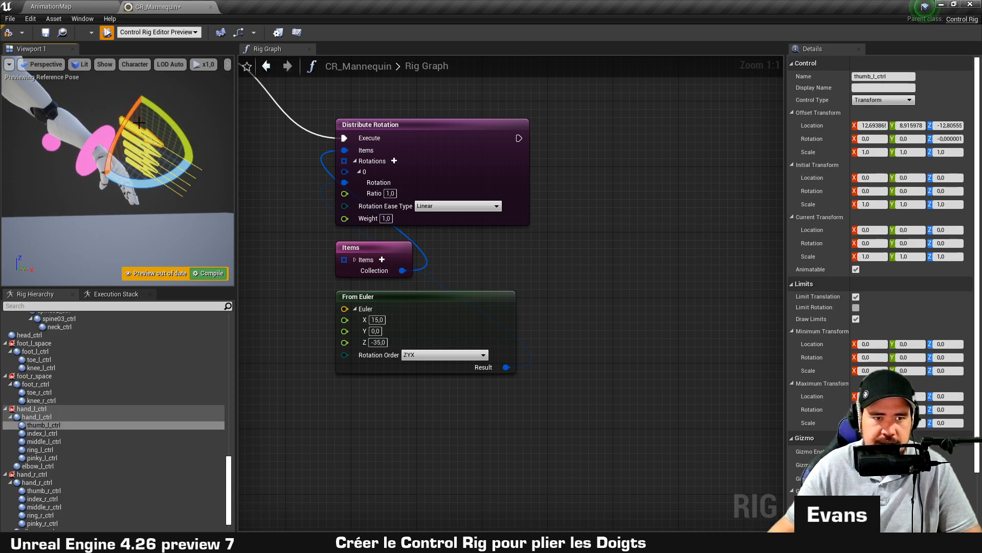
pyautogui.moveTo(161, 98); pyautogui.dragTo(103, 123, button='right')
pyautogui.press('r')
pyautogui.press('w')
pyautogui.moveTo(185, 161); pyautogui.dragTo(166, 148, button='right')
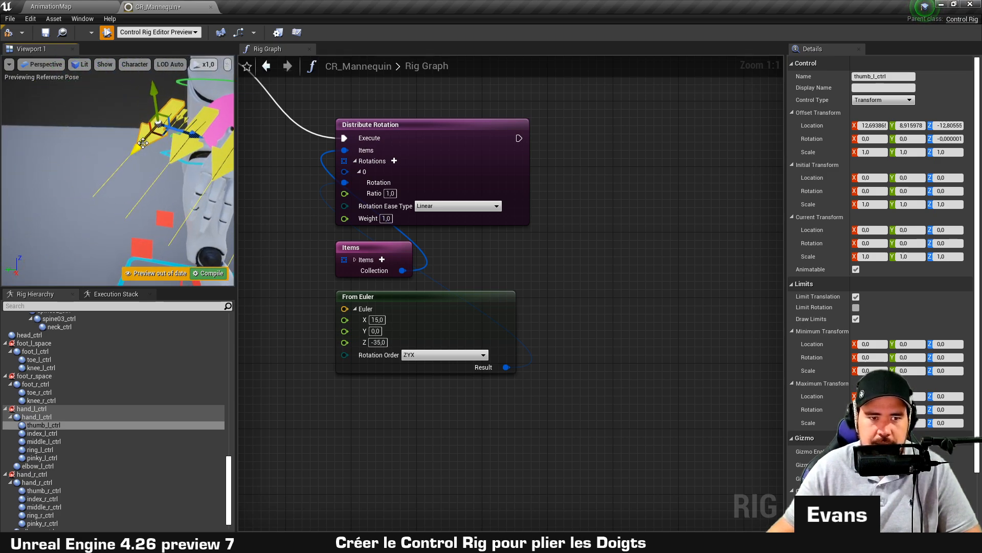
pyautogui.moveTo(147, 139); pyautogui.dragTo(69, 245)
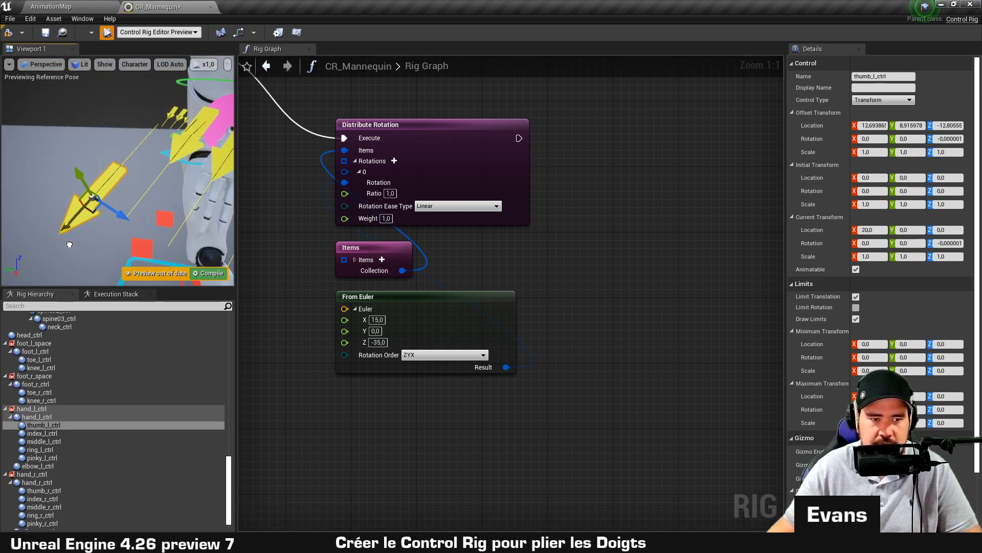
pyautogui.click(806, 63)
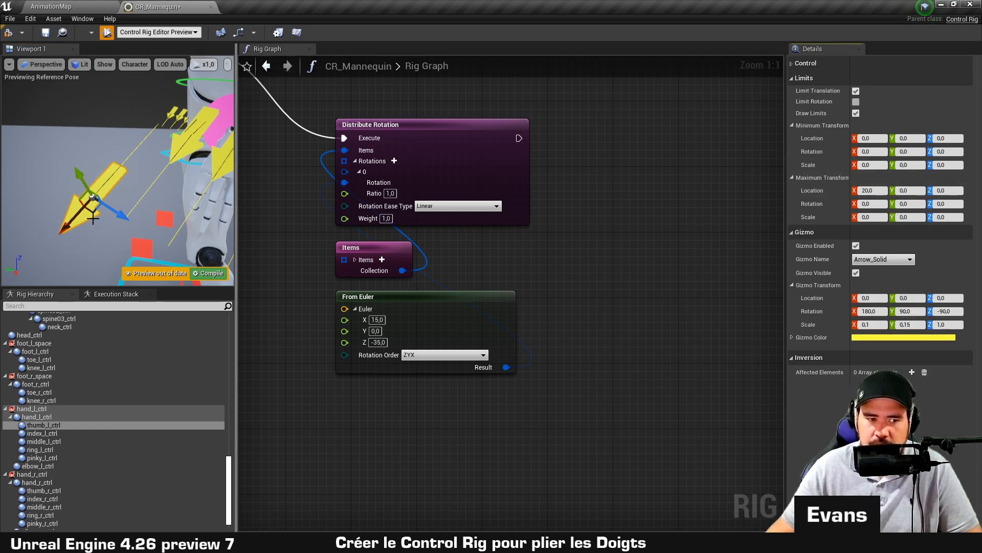
pyautogui.moveTo(71, 226)
pyautogui.mouseDown()
pyautogui.moveTo(128, 163)
pyautogui.moveTo(63, 222)
pyautogui.mouseUp()
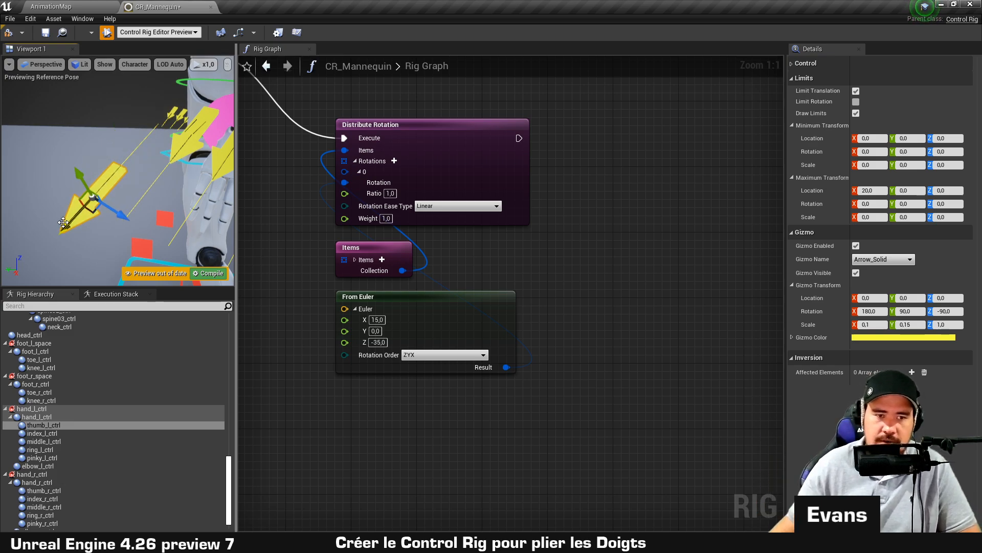
# Test the thumb bend with Distribute Rotation weights of 0 and 0.5, and restore the weight to 1.
pyautogui.moveTo(20, 162); pyautogui.dragTo(59, 139, button='right')
pyautogui.scroll(1, 59, 139)
pyautogui.click(387, 218)
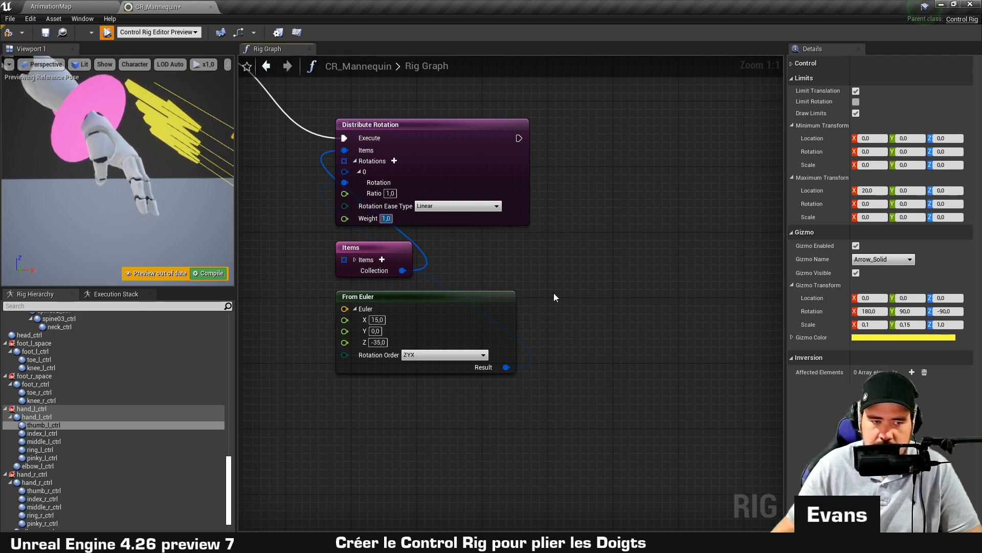
pyautogui.write('0')
pyautogui.press('Return')
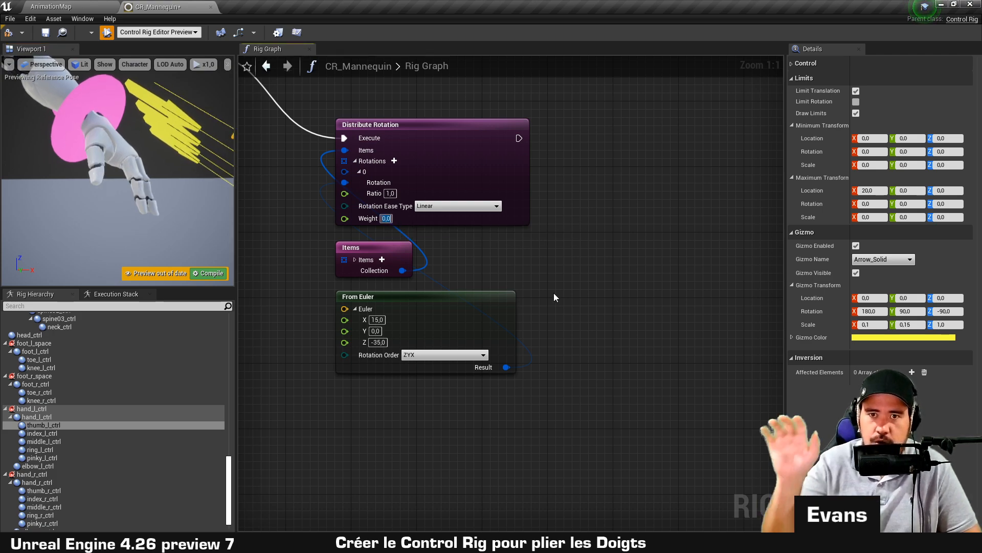
pyautogui.write('0,5')
pyautogui.press('Return')
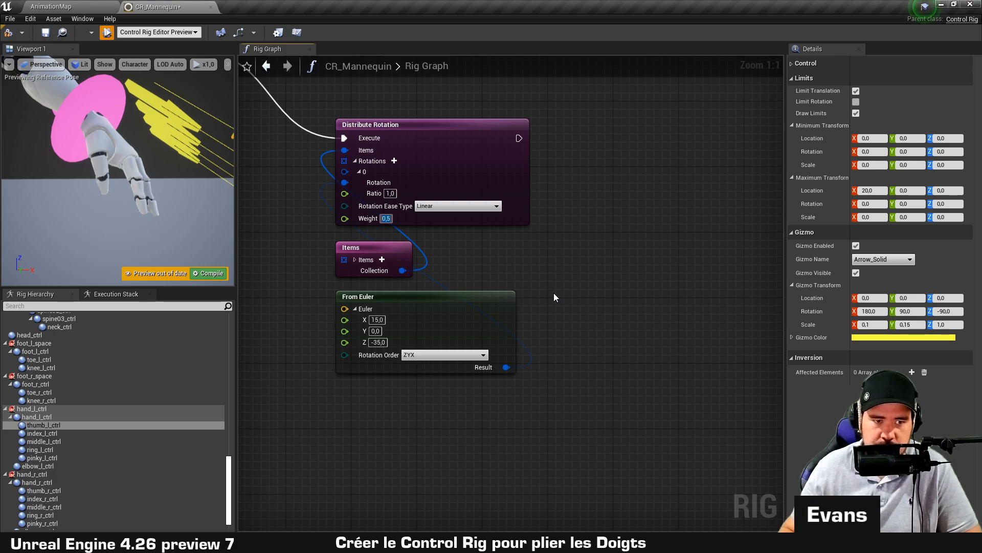
pyautogui.write('1')
pyautogui.press('Return')
pyautogui.click(554, 292)
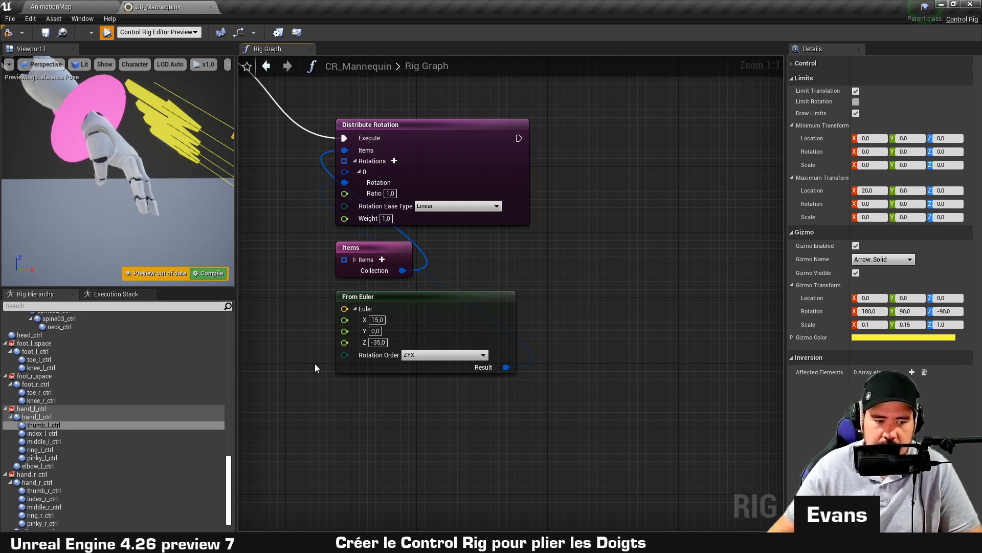
# Add a Get Control node for thumb_l_ctrl beneath From Euler and expand its Transform and Translation outputs.
pyautogui.scroll(-1, 127, 428)
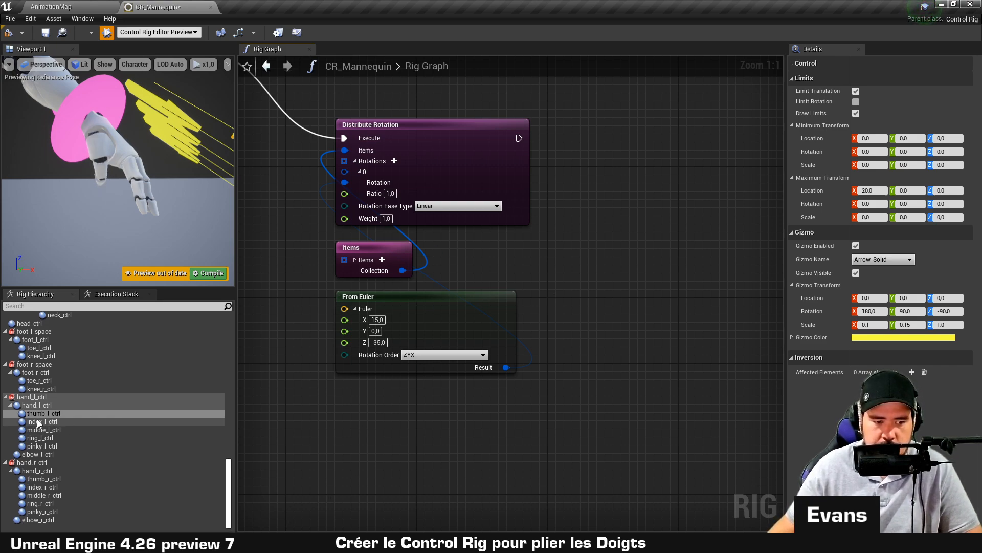
pyautogui.moveTo(39, 414); pyautogui.dragTo(339, 449)
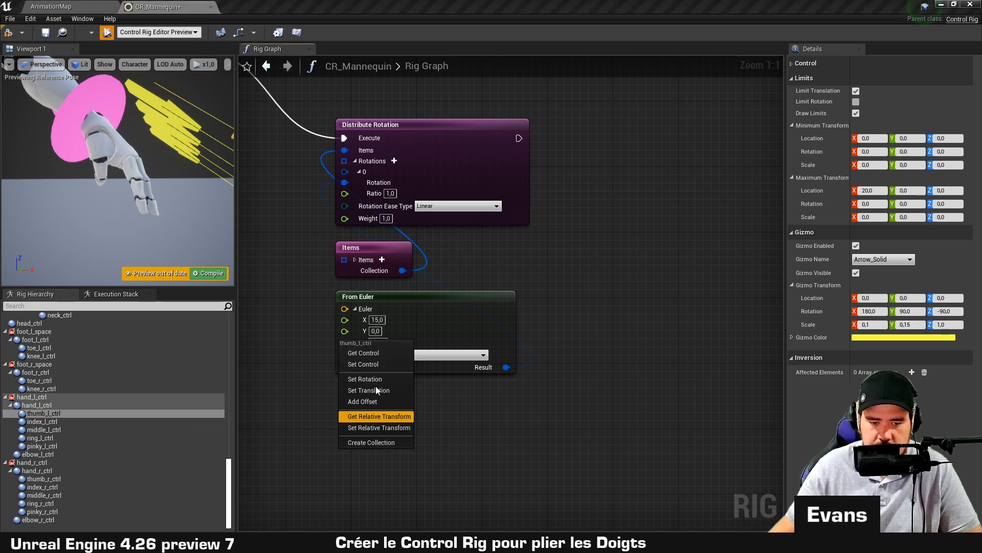
pyautogui.click(370, 350)
pyautogui.moveTo(503, 428); pyautogui.dragTo(515, 319, button='right')
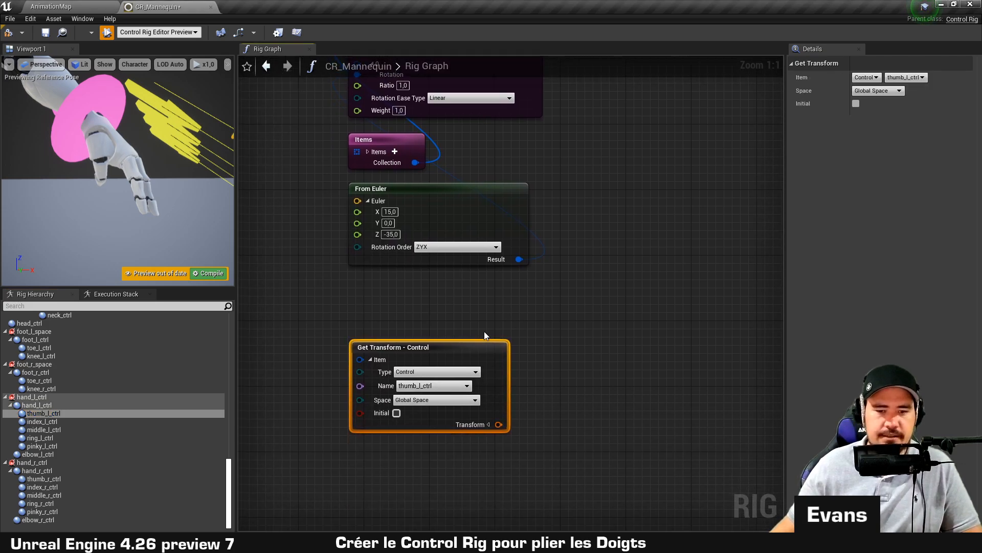
pyautogui.moveTo(473, 354); pyautogui.dragTo(479, 343)
pyautogui.click(493, 413)
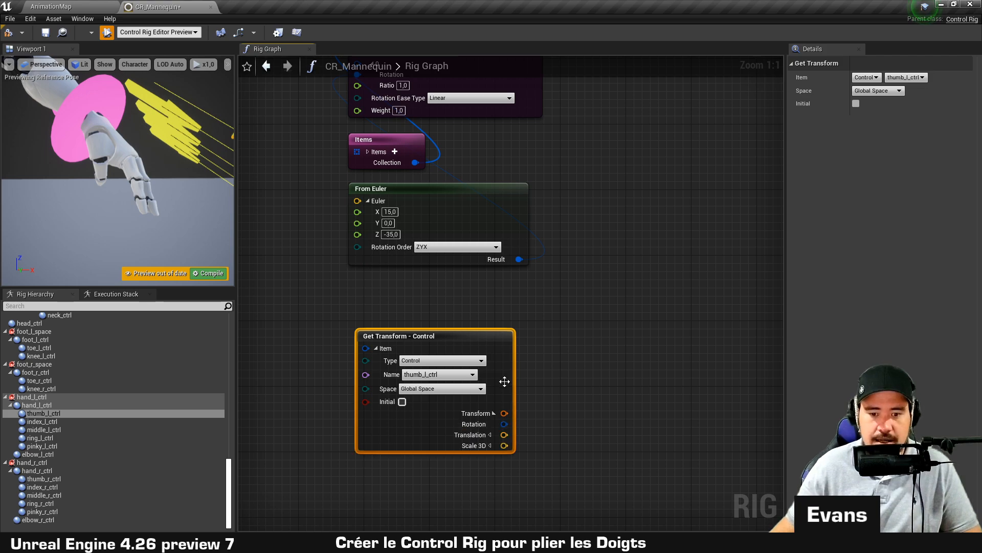
pyautogui.click(489, 435)
pyautogui.moveTo(567, 423); pyautogui.dragTo(574, 378, button='right')
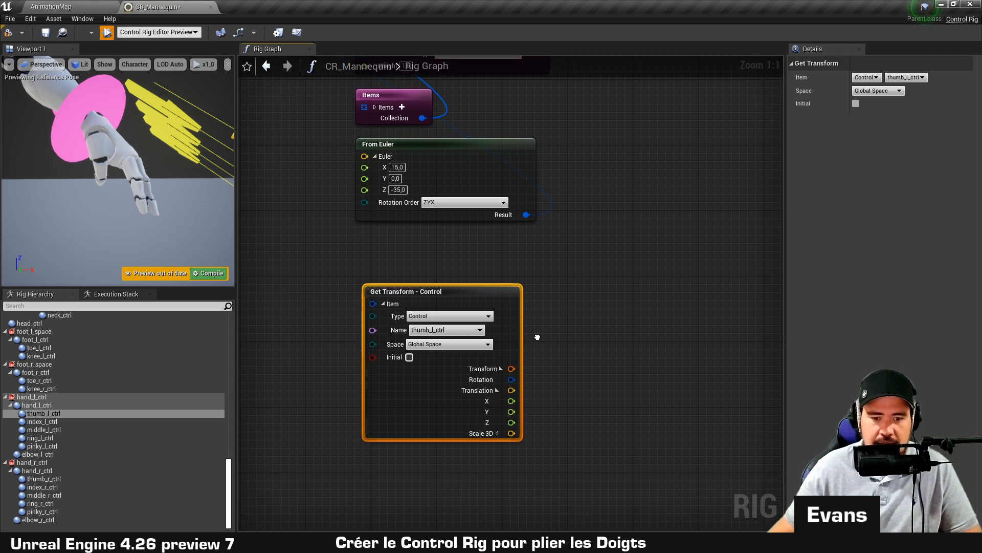
# Set the space of the thumb_l_ctrl Get Transform node to Local Space.
pyautogui.moveTo(160, 133); pyautogui.dragTo(168, 127, button='right')
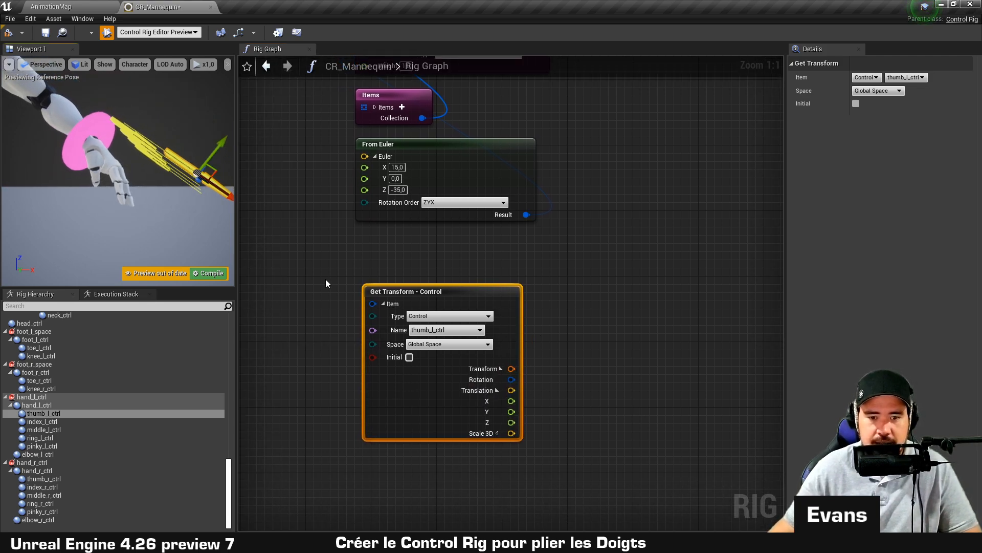
pyautogui.click(487, 346)
pyautogui.click(423, 353)
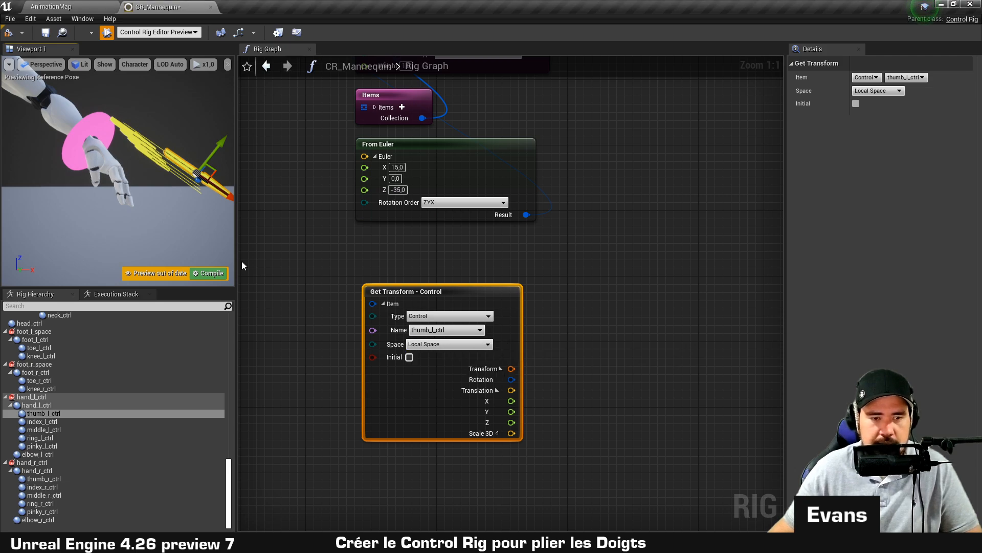
pyautogui.keyDown('alt'); pyautogui.moveTo(169, 169); pyautogui.dragTo(62, 169); pyautogui.keyUp('alt')
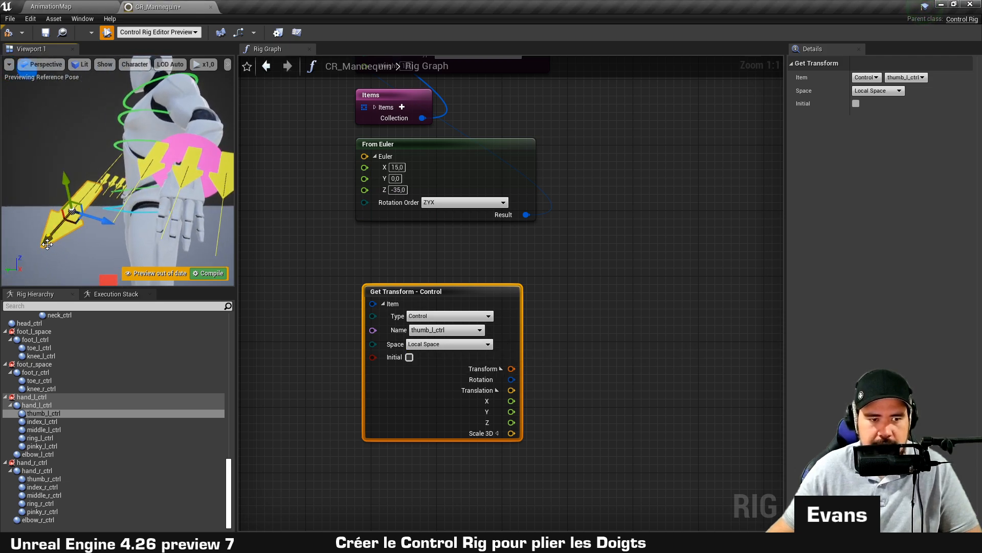
# Slide the thumb_l_ctrl arrow along its X axis between its two limits.
pyautogui.moveTo(60, 225); pyautogui.dragTo(119, 153)
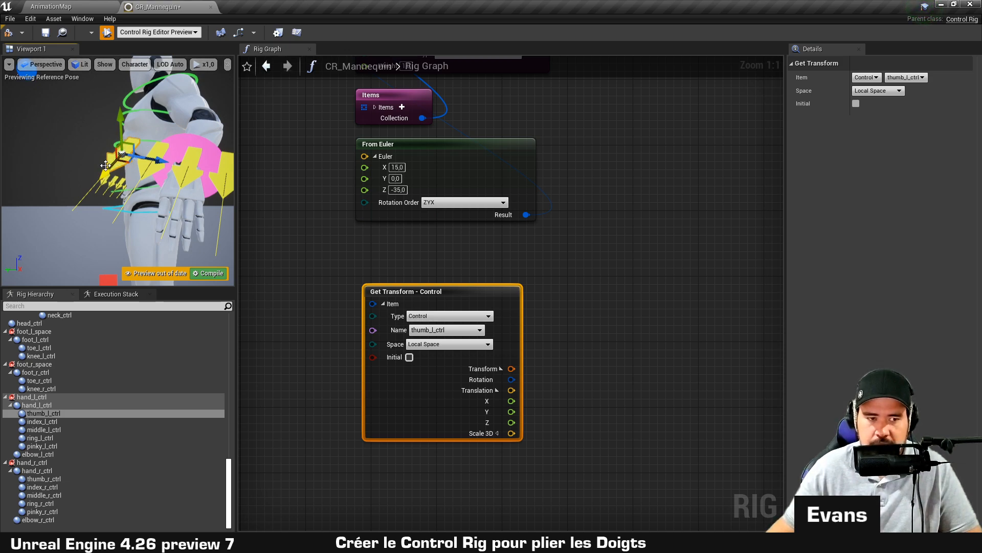
pyautogui.moveTo(105, 166); pyautogui.dragTo(55, 222)
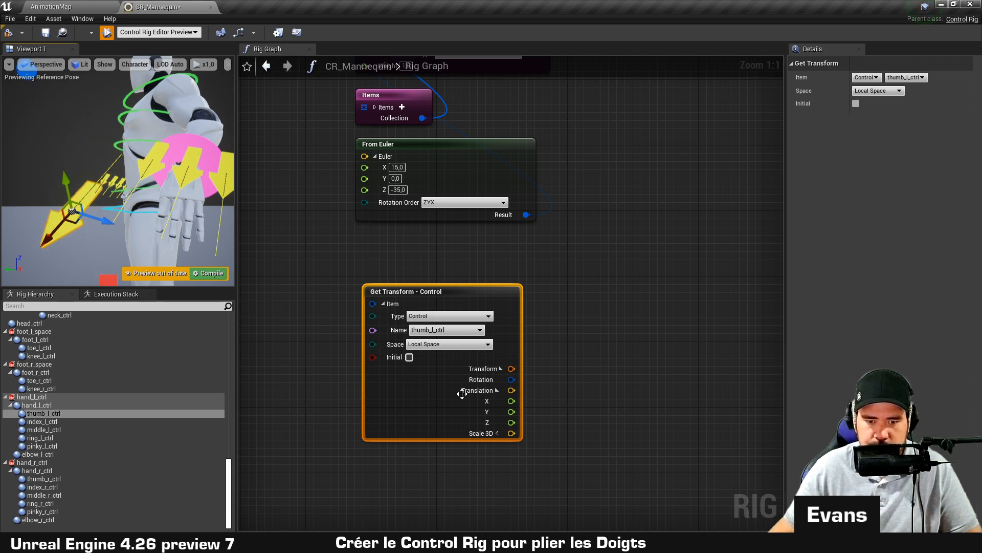
# Divide the Translation X output of the thumb_l_ctrl Get Transform node by 20 with a new Divide node.
pyautogui.moveTo(511, 401); pyautogui.dragTo(588, 281)
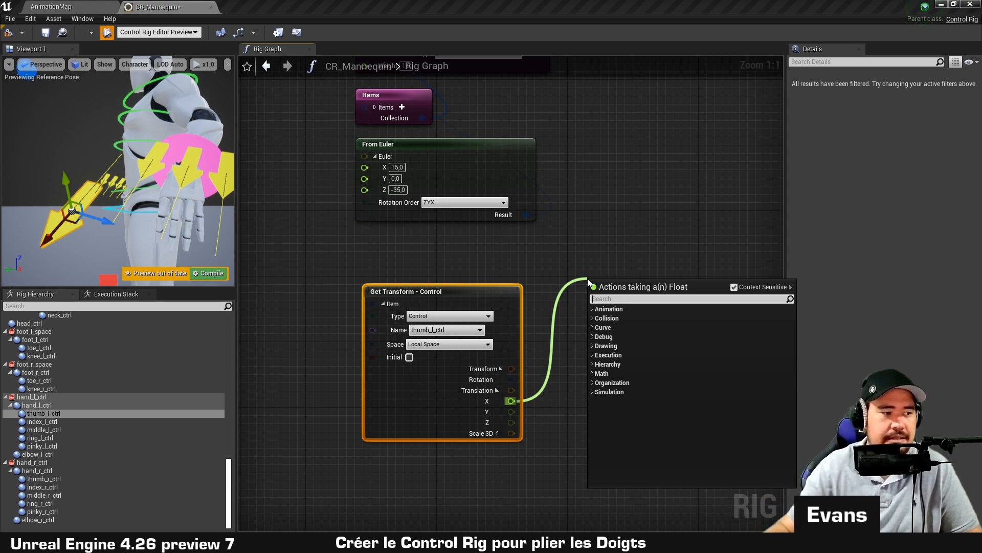
pyautogui.click(594, 223)
pyautogui.moveTo(502, 299); pyautogui.dragTo(502, 316)
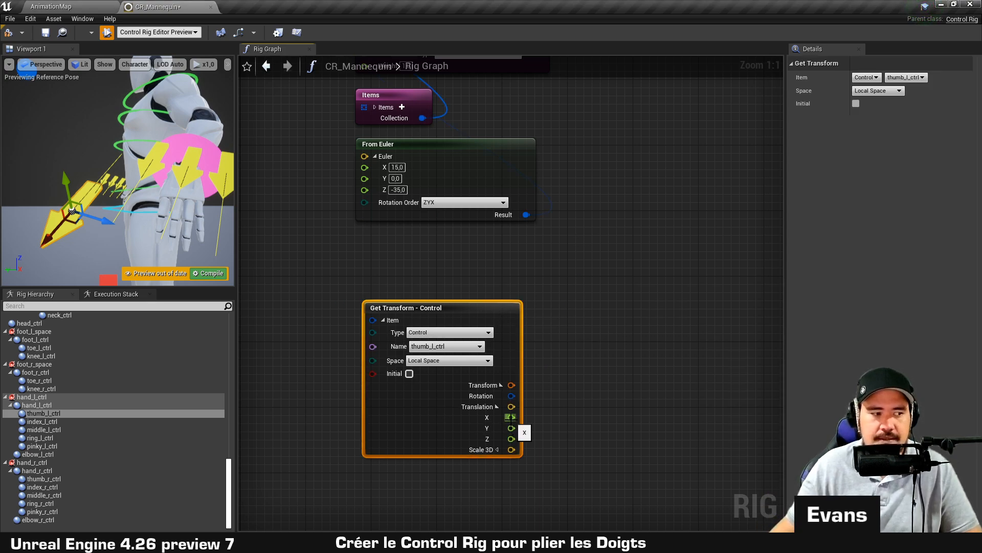
pyautogui.moveTo(510, 417); pyautogui.dragTo(555, 262)
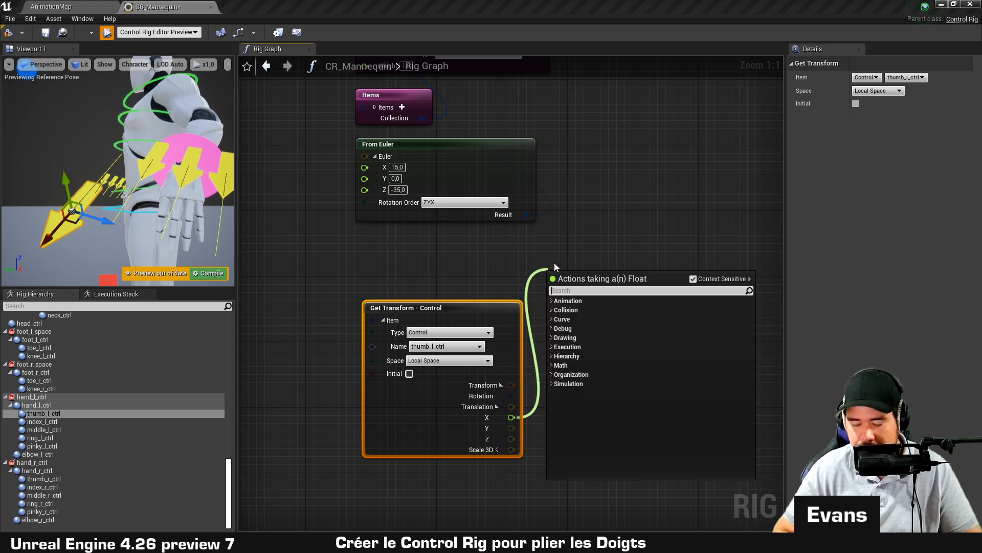
pyautogui.write('divide')
pyautogui.press('Return')
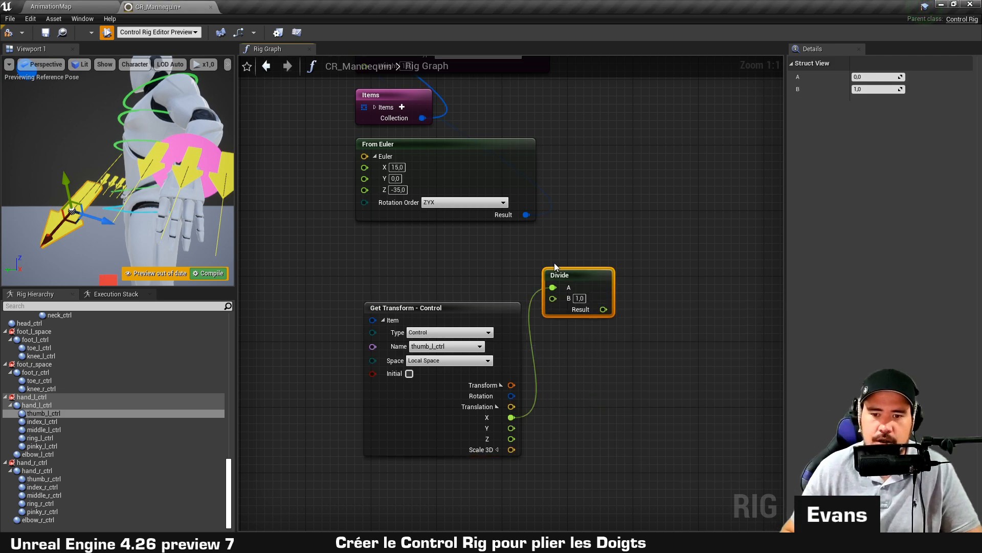
pyautogui.click(586, 295)
pyautogui.write('20')
pyautogui.press('Return')
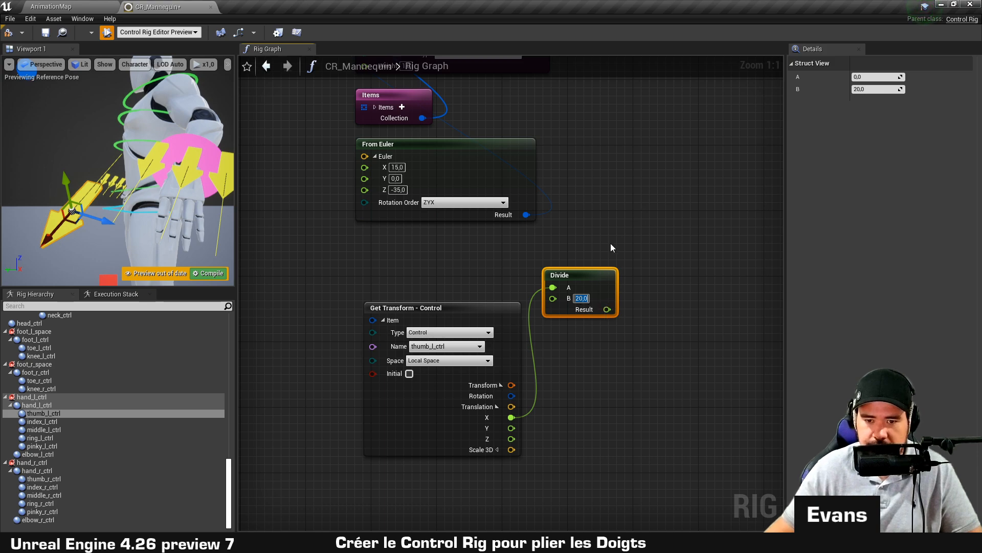
# Place the Divide node beneath From Euler, feed its result into the Distribute Rotation Weight, and test with the thumb_l_ctrl arrow.
pyautogui.moveTo(601, 275); pyautogui.dragTo(422, 243)
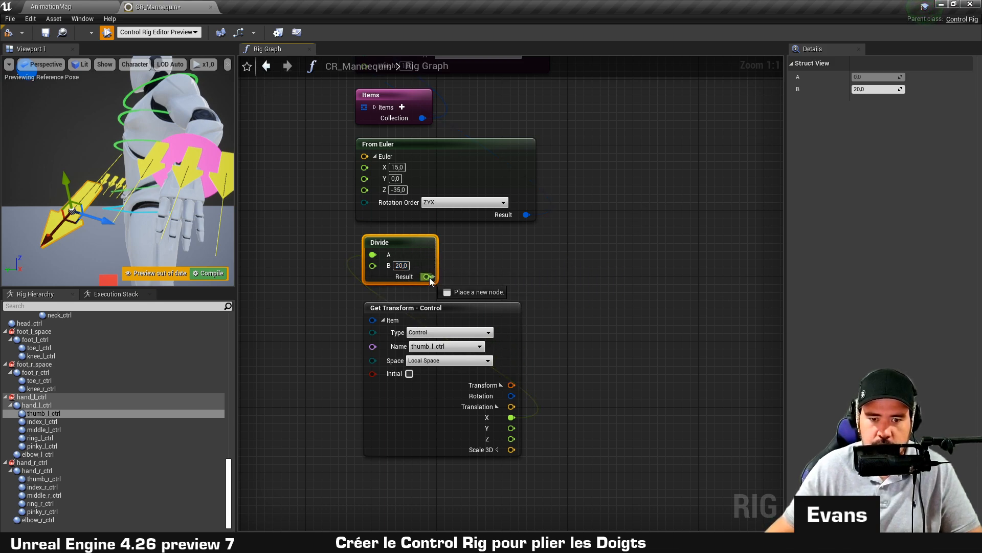
pyautogui.moveTo(429, 277); pyautogui.dragTo(370, 255)
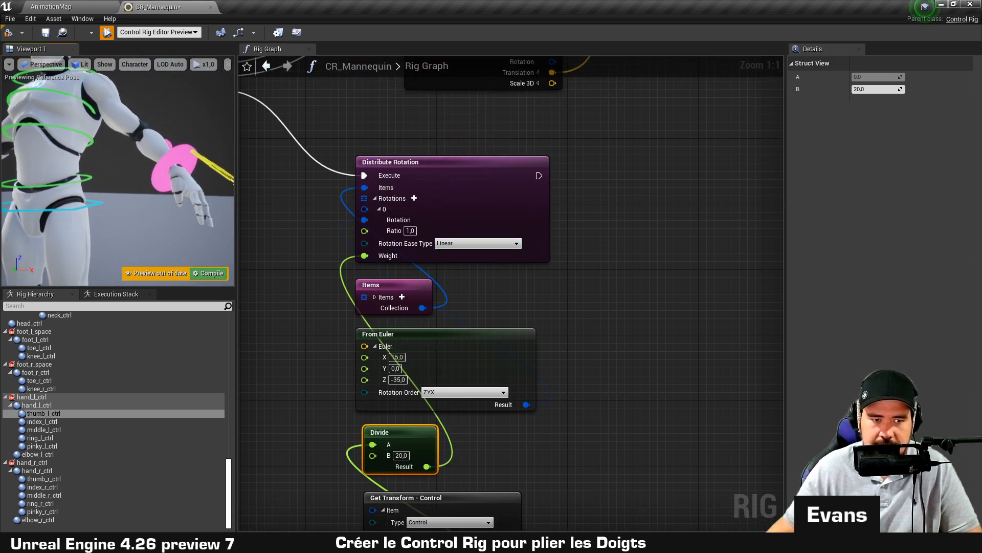
pyautogui.moveTo(118, 171); pyautogui.dragTo(166, 195, button='right')
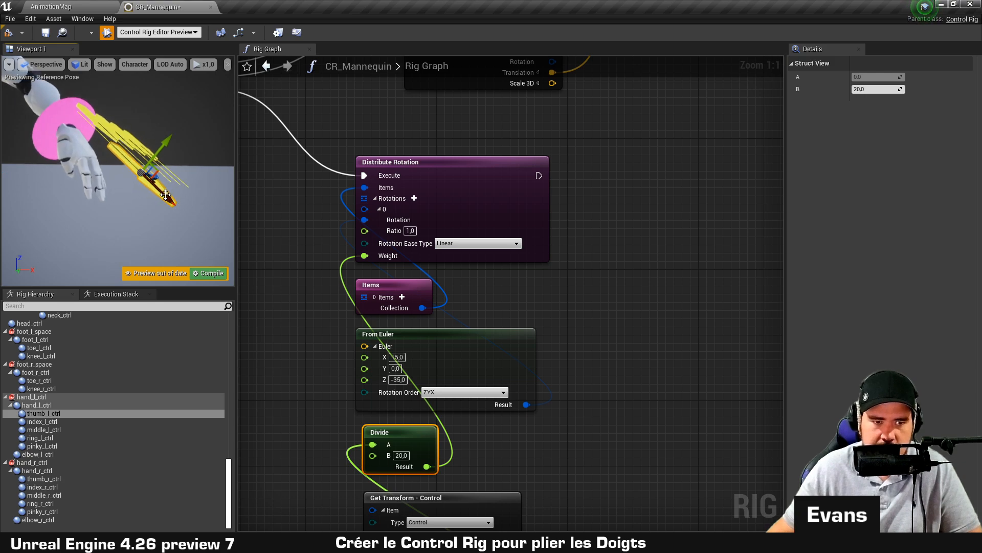
pyautogui.moveTo(167, 192); pyautogui.dragTo(79, 111)
# Duplicate the left thumb's Distribute Rotation, Items, From Euler, Divide and Get Transform nodes beside the originals.
pyautogui.click(486, 204)
pyautogui.moveTo(586, 309); pyautogui.dragTo(513, 223, button='right')
pyautogui.scroll(-2, 523, 241)
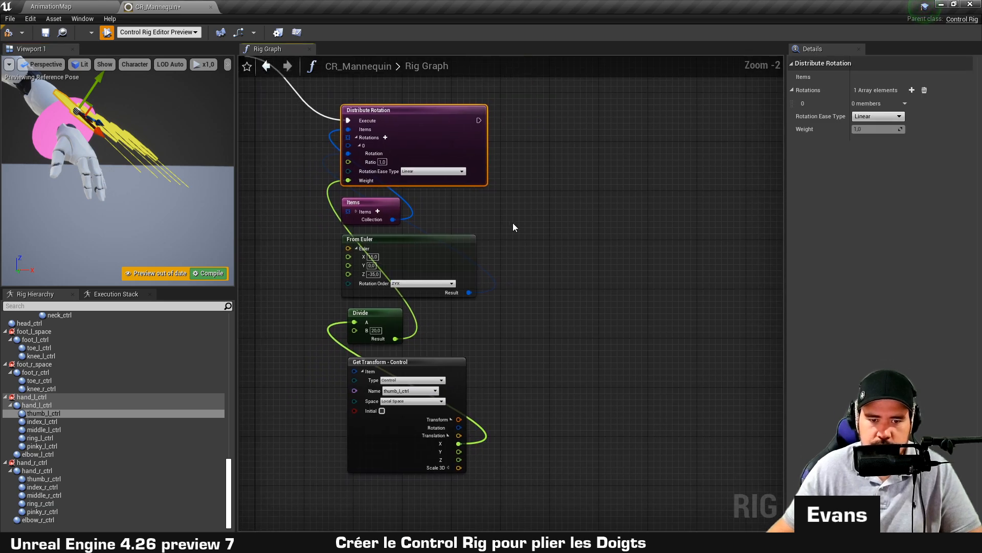
pyautogui.hotkey('ctrl', 'a')
pyautogui.moveTo(644, 220); pyautogui.dragTo(507, 211, button='right')
pyautogui.click(463, 172)
pyautogui.hotkey('ctrl', 'v')
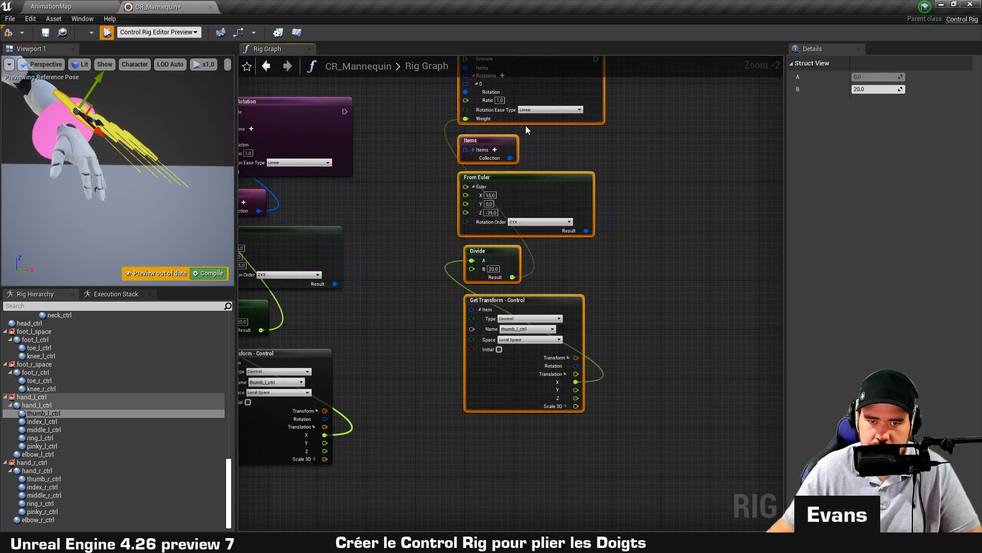
pyautogui.moveTo(532, 97); pyautogui.dragTo(508, 143)
pyautogui.scroll(1, 366, 152)
# Delete the duplicated Items node and add a Children collection node to replace it.
pyautogui.click(484, 189)
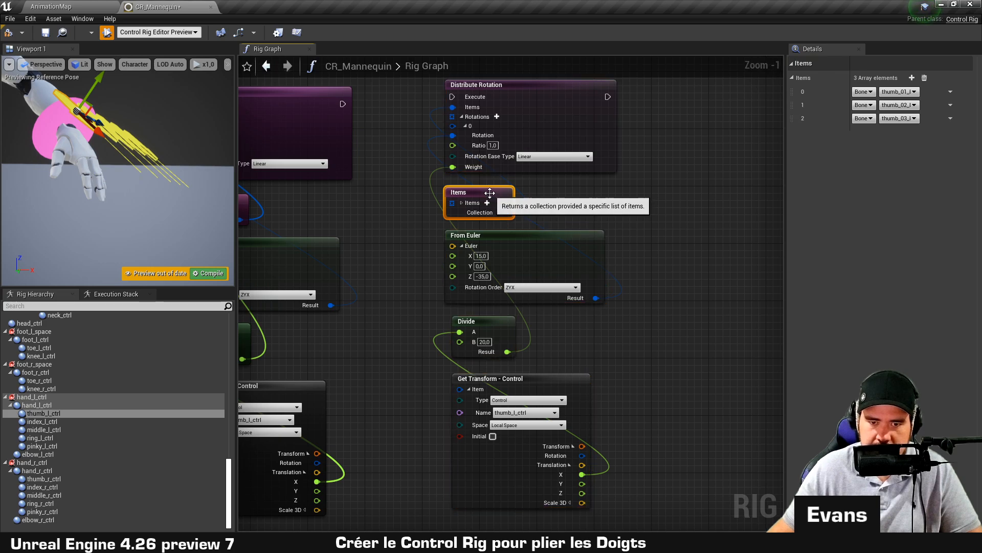
pyautogui.moveTo(484, 190); pyautogui.dragTo(404, 195)
pyautogui.click(542, 189)
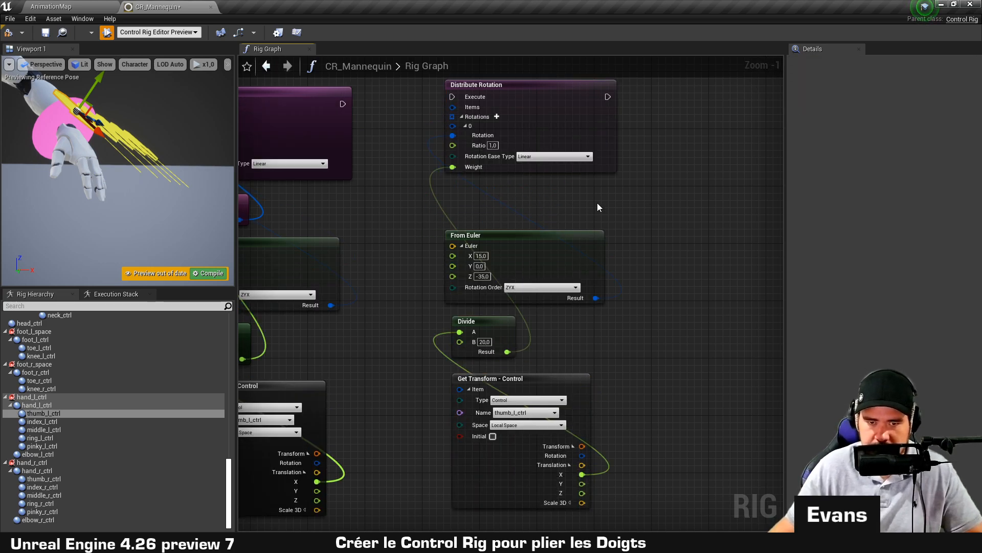
pyautogui.rightClick(598, 202)
pyautogui.write('collect')
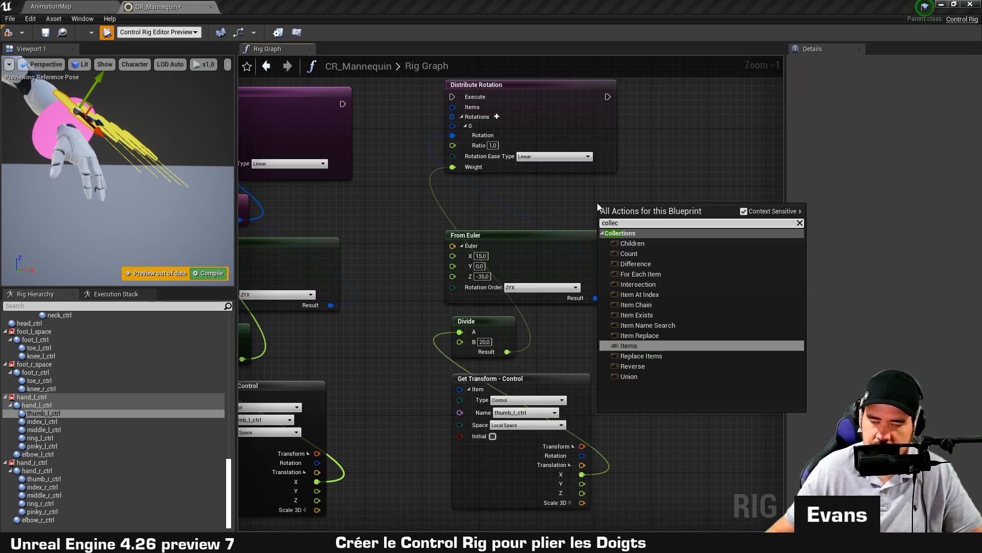
pyautogui.click(629, 243)
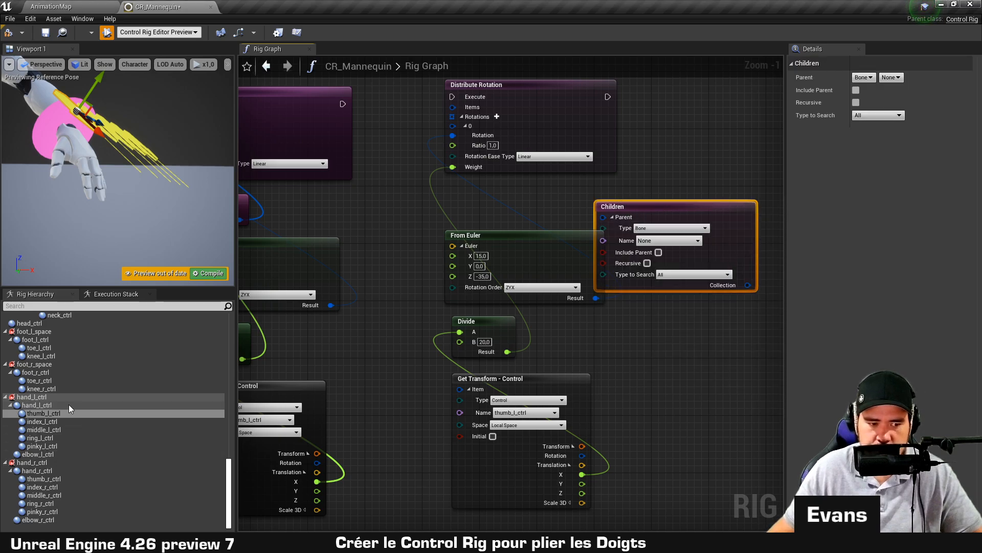
# Configure the Children node with parent bone thumb_01_r, Include Parent and Recursive enabled, and Bone as search type, then collapse Parent.
pyautogui.scroll(5, 79, 451)
pyautogui.moveTo(358, 349); pyautogui.dragTo(495, 340, button='right')
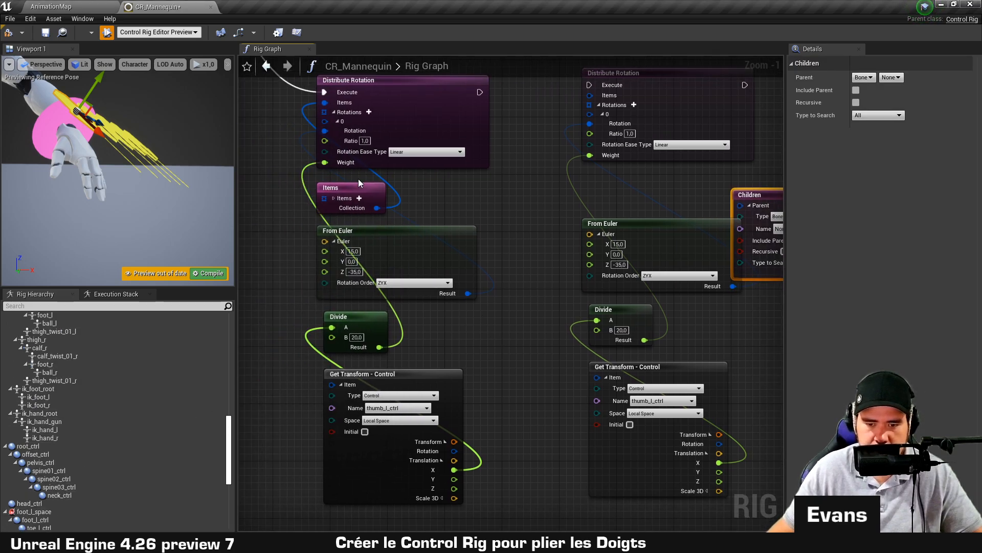
pyautogui.moveTo(554, 326); pyautogui.dragTo(569, 343, button='right')
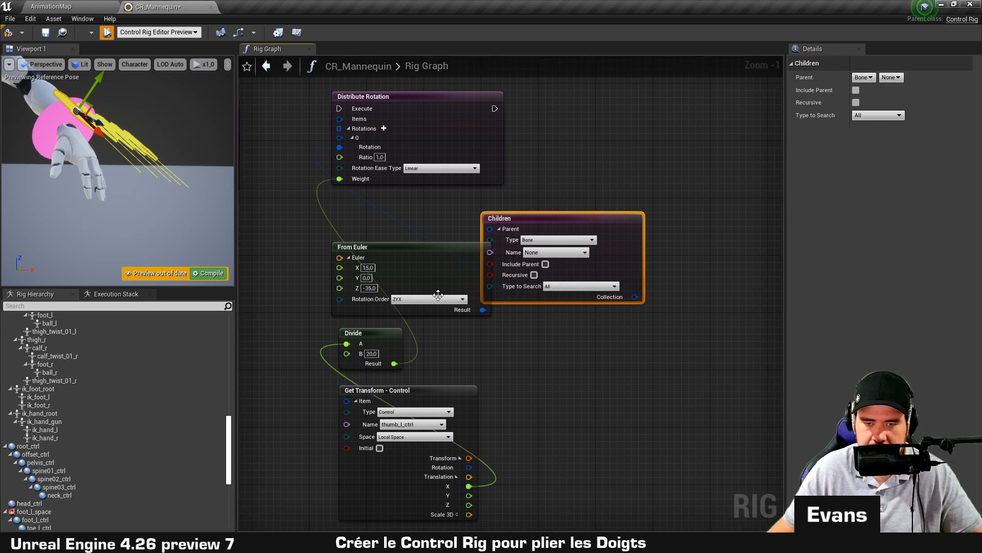
pyautogui.click(561, 253)
pyautogui.scroll(-10, 558, 328)
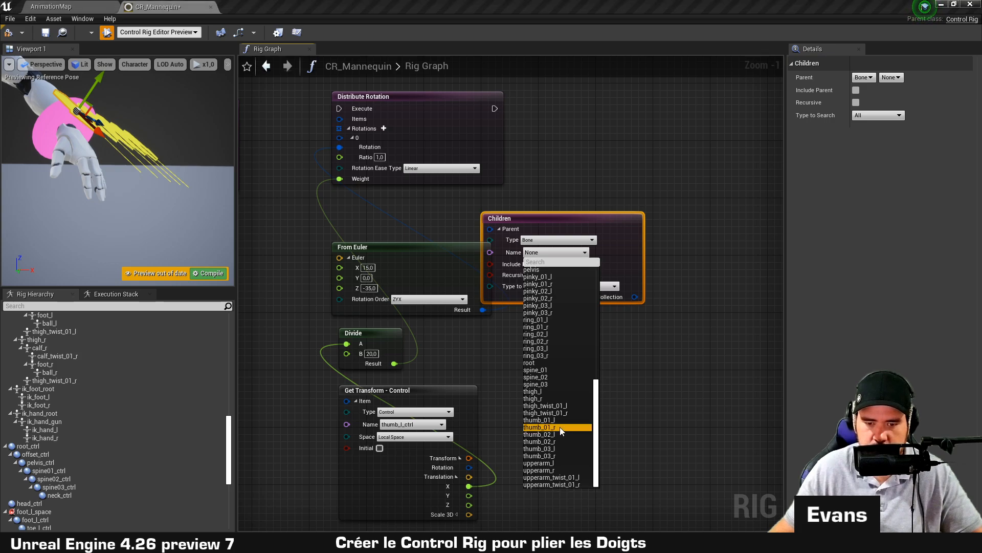
pyautogui.click(559, 426)
pyautogui.click(545, 264)
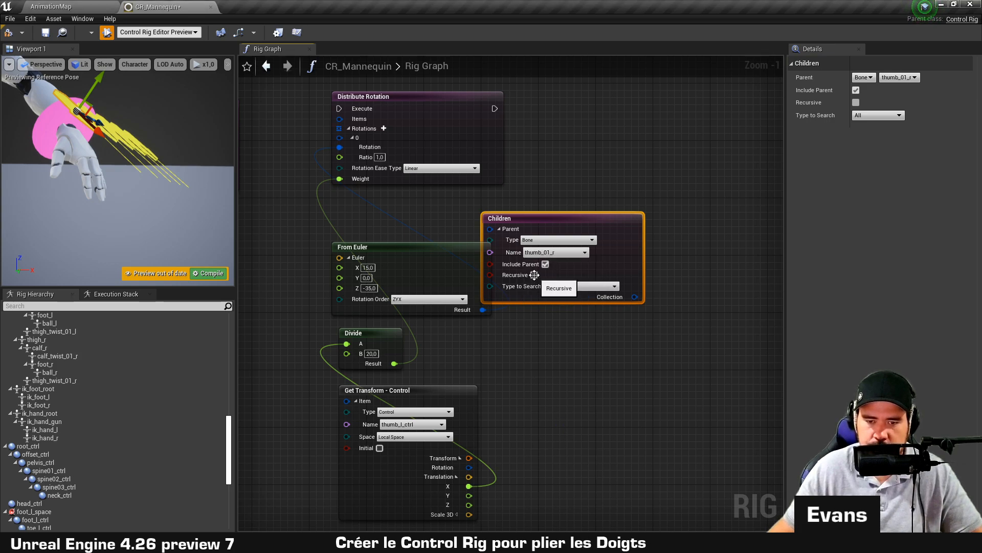
pyautogui.click(534, 274)
pyautogui.click(574, 287)
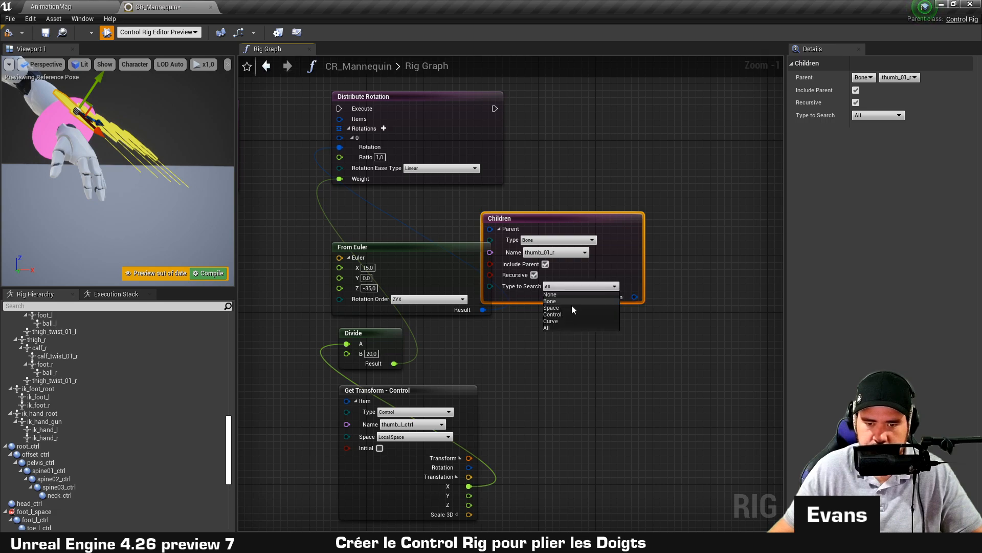
pyautogui.click(566, 301)
pyautogui.click(499, 229)
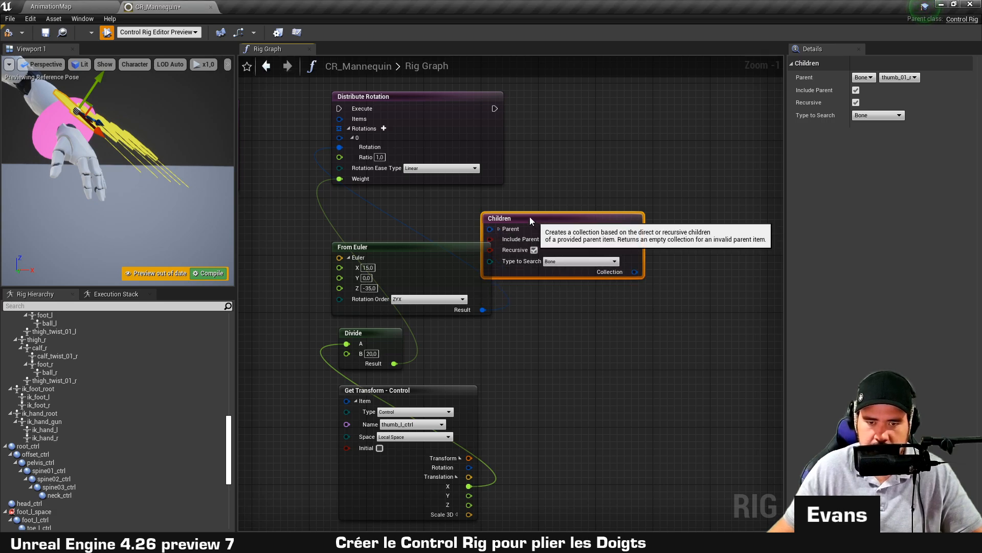
# Place the Children node beneath the duplicated Distribute Rotation node and connect its Collection to the Items input.
pyautogui.moveTo(539, 236); pyautogui.dragTo(374, 214)
pyautogui.moveTo(451, 331); pyautogui.dragTo(673, 357, button='right')
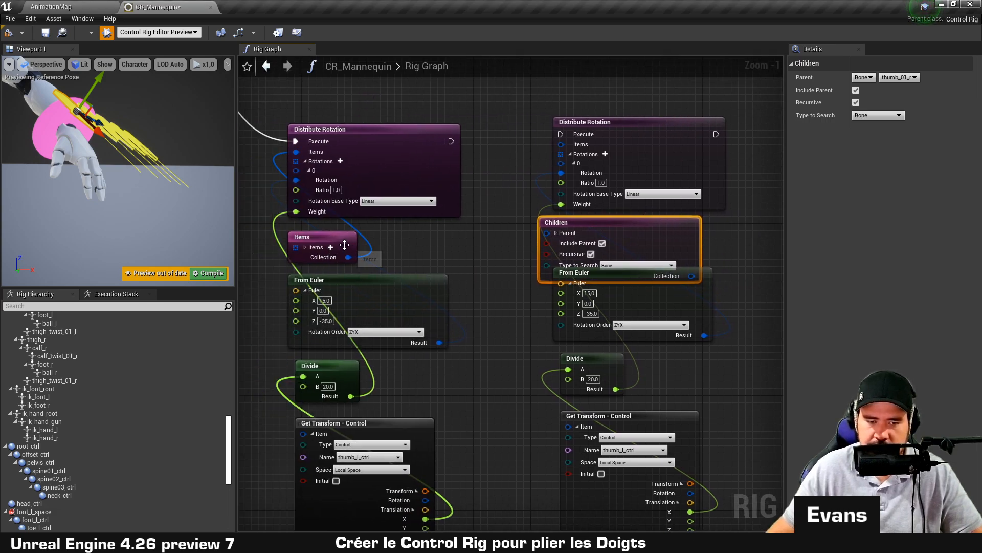
pyautogui.moveTo(727, 407); pyautogui.dragTo(668, 354, button='right')
pyautogui.moveTo(682, 401); pyautogui.dragTo(565, 291)
pyautogui.moveTo(631, 223); pyautogui.dragTo(501, 92)
pyautogui.moveTo(555, 166); pyautogui.dragTo(569, 168)
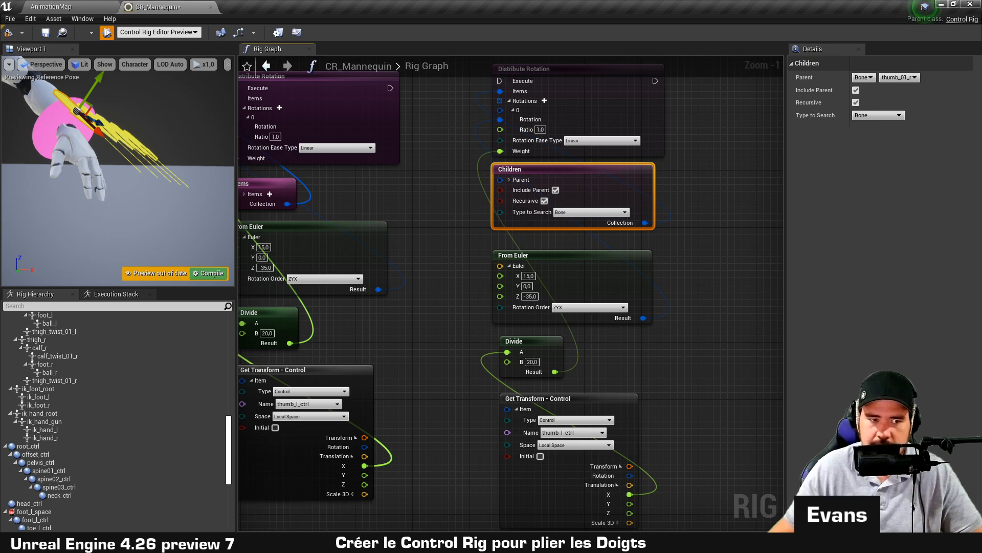
# Move the duplicated From Euler, Divide and Get Transform nodes up and align them in a column beneath Children.
pyautogui.moveTo(570, 527); pyautogui.dragTo(525, 483, button='right')
pyautogui.moveTo(418, 486); pyautogui.dragTo(539, 236)
pyautogui.moveTo(539, 236); pyautogui.dragTo(539, 229)
pyautogui.hotkey('shift', 'a')
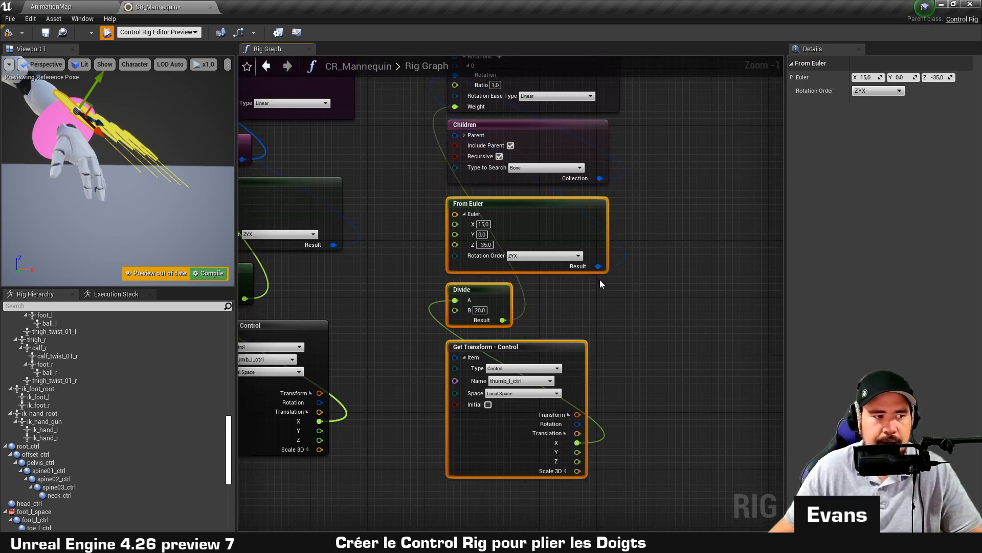
pyautogui.click(687, 305)
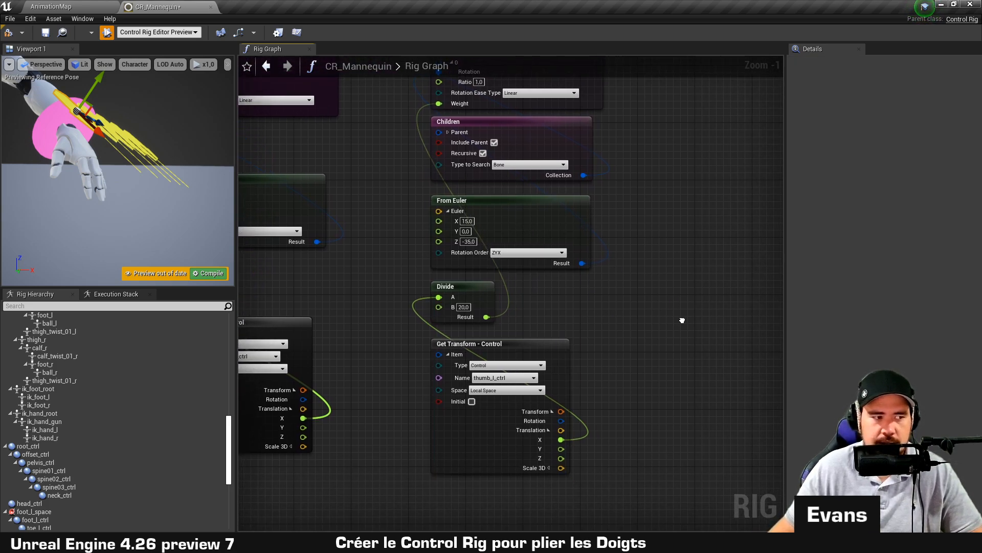
# Set the duplicated Get Transform node's control to thumb_r_ctrl.
pyautogui.moveTo(680, 318); pyautogui.dragTo(624, 312, button='right')
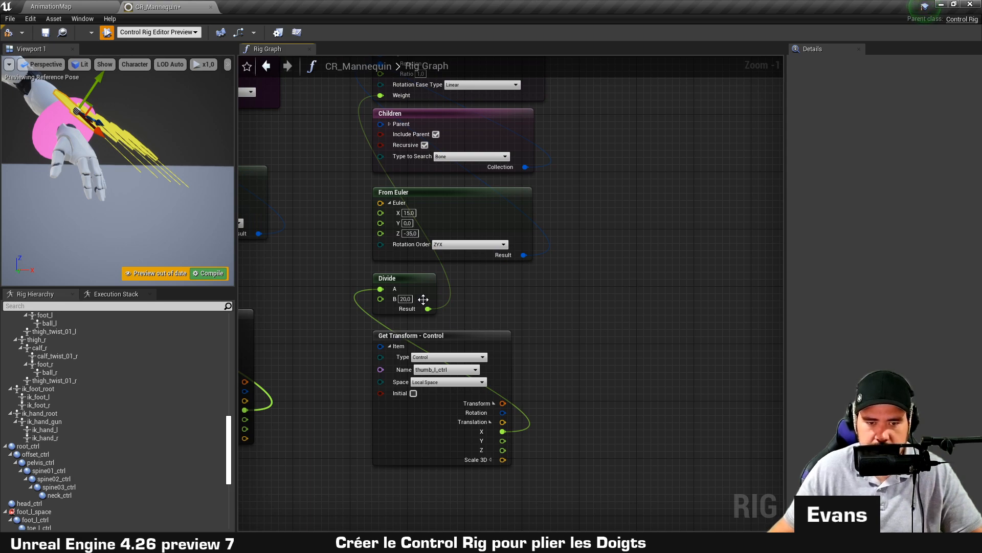
pyautogui.moveTo(423, 299); pyautogui.dragTo(460, 287, button='right')
pyautogui.click(491, 356)
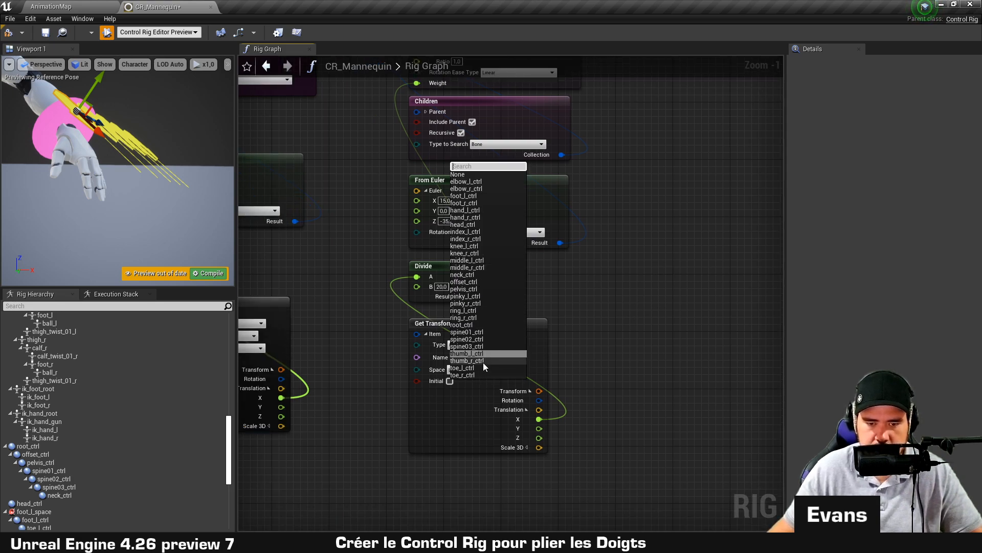
pyautogui.click(483, 361)
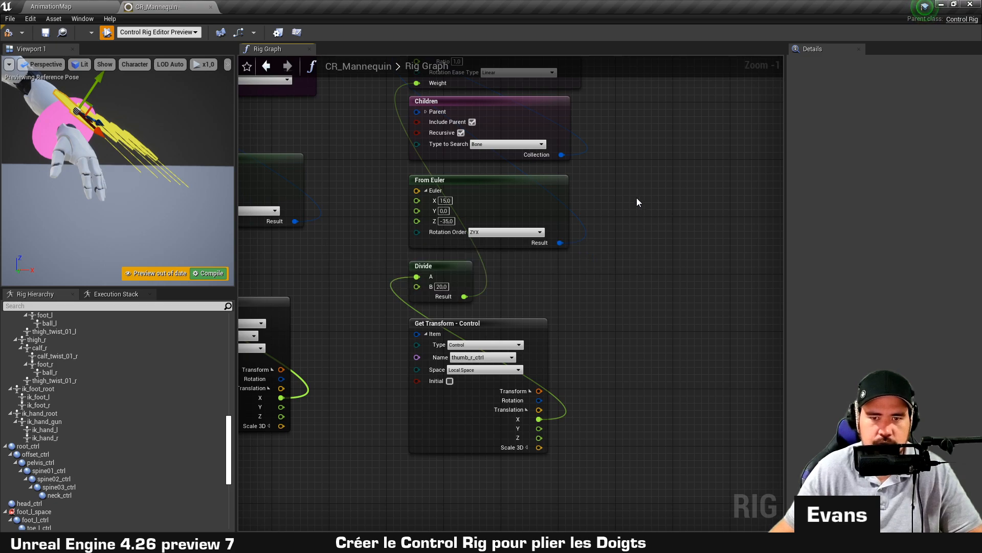
# Connect the first Distribute Rotation's execution output to the duplicated one, line up the nodes, and compile the rig.
pyautogui.scroll(-1, 442, 192)
pyautogui.moveTo(404, 162); pyautogui.dragTo(502, 155)
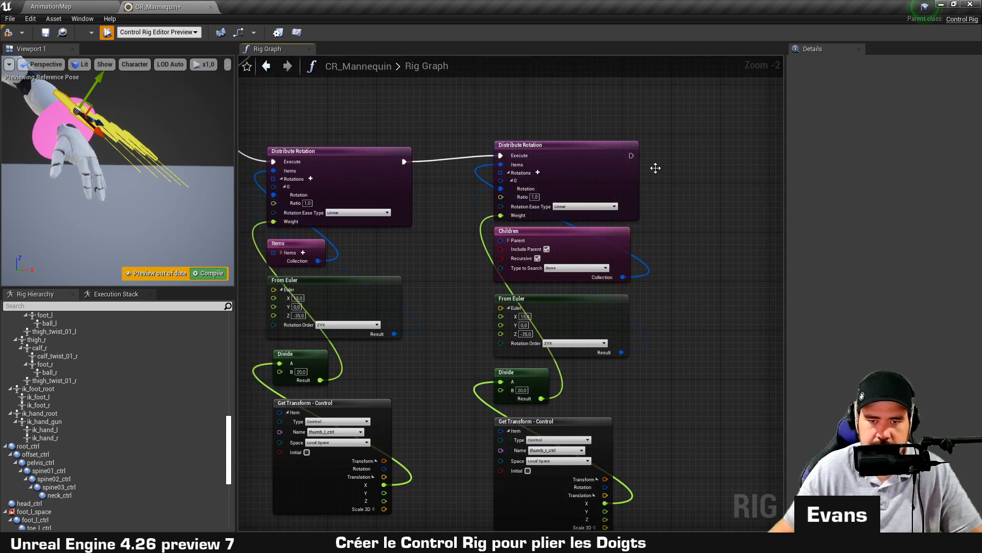
pyautogui.moveTo(567, 176); pyautogui.dragTo(567, 183)
pyautogui.click(414, 209)
pyautogui.click(8, 32)
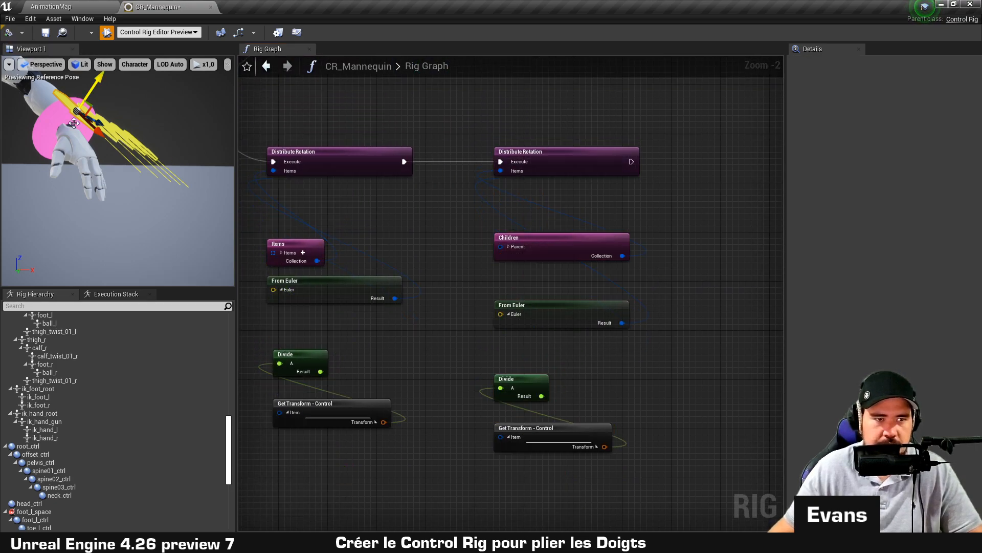
# Test the right thumb's bend by sliding the thumb_r_ctrl arrow along its X axis.
pyautogui.moveTo(103, 134); pyautogui.dragTo(153, 143, button='right')
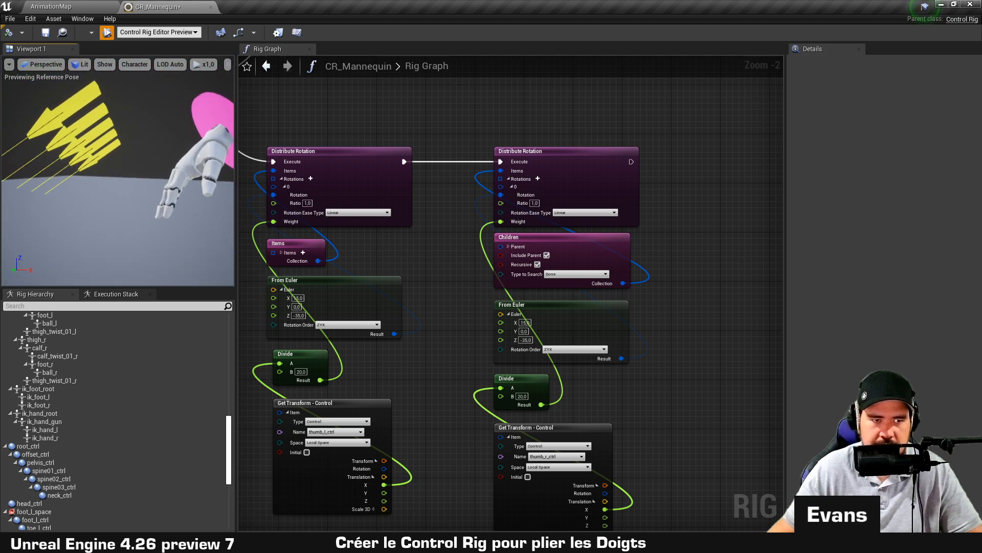
pyautogui.click(53, 110)
pyautogui.moveTo(45, 123); pyautogui.dragTo(79, 149)
pyautogui.moveTo(643, 397); pyautogui.dragTo(486, 321, button='right')
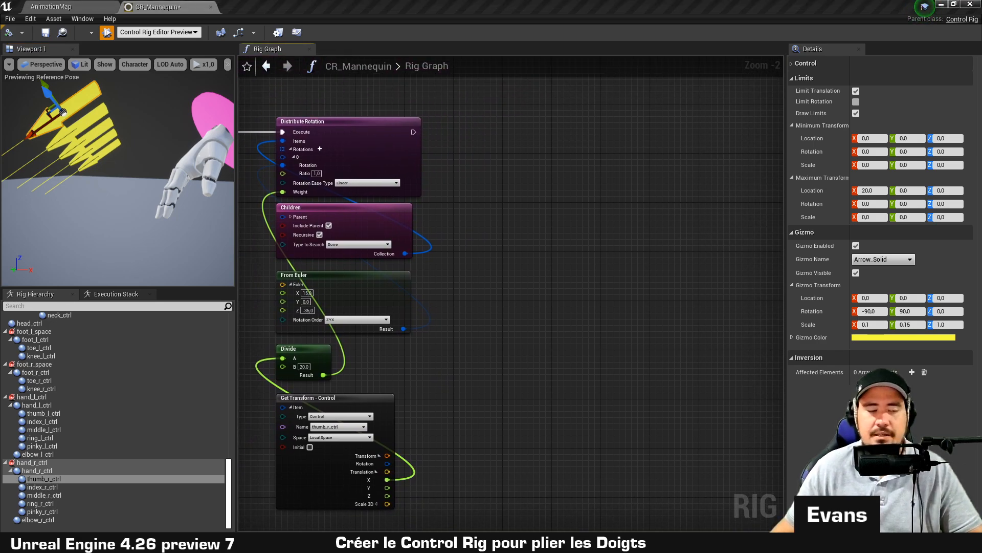
pyautogui.moveTo(558, 370); pyautogui.dragTo(714, 339, button='right')
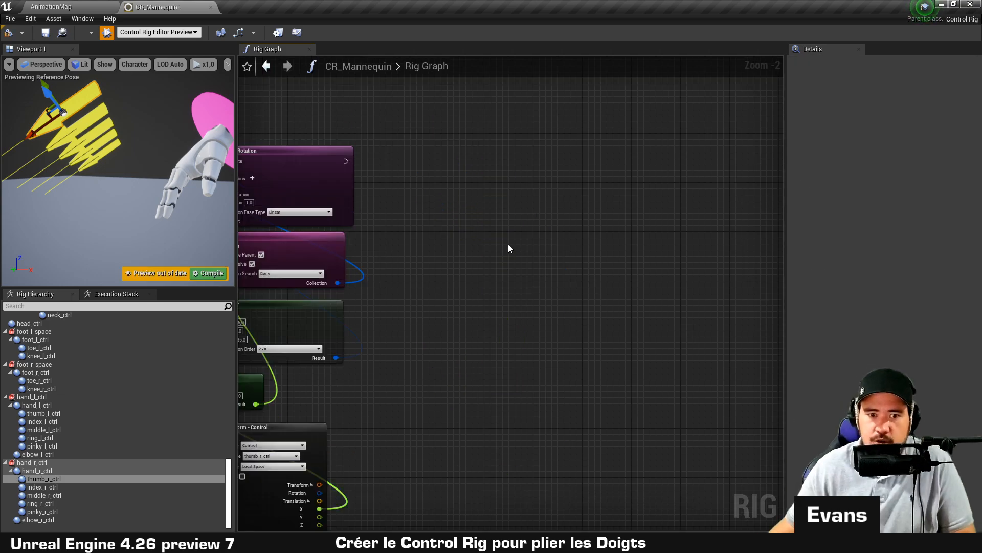
pyautogui.moveTo(511, 246); pyautogui.dragTo(542, 217, button='right')
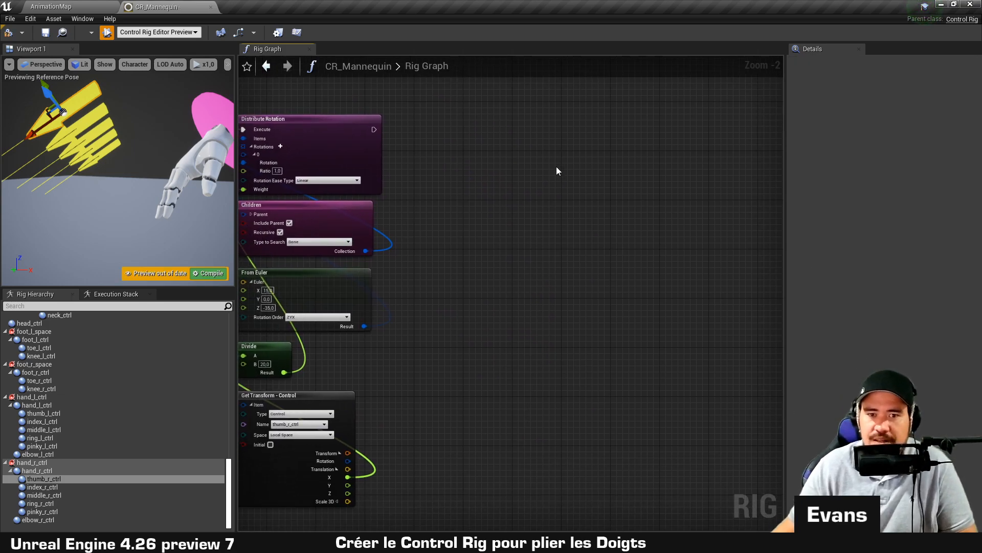
# Add a For Each Item node and place it well clear of the right thumb's Distribute Rotation node, level with it.
pyautogui.rightClick(560, 152)
pyautogui.write('foreach')
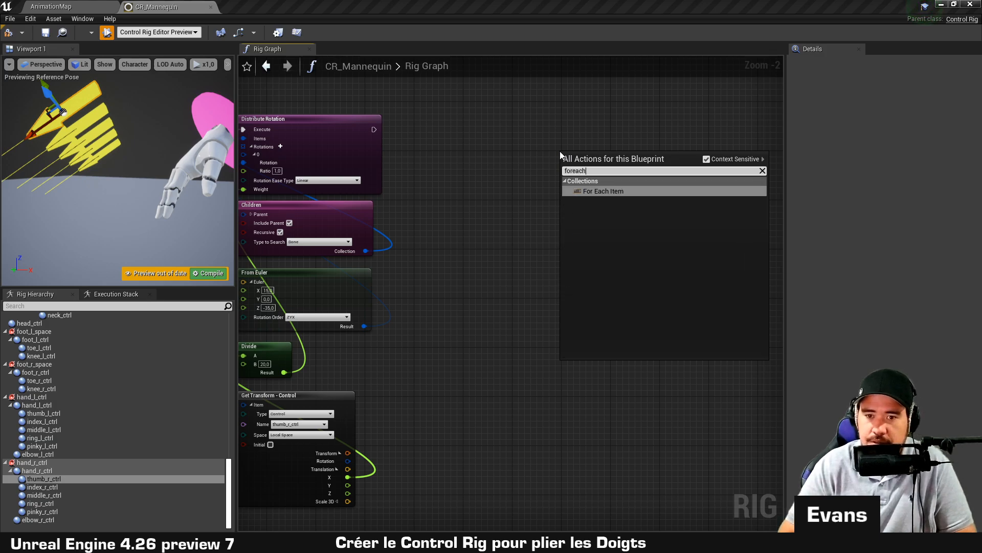
pyautogui.press('Return')
pyautogui.moveTo(590, 150); pyautogui.dragTo(660, 121)
# Create a collection node from the index_01, middle_01, pinky_01 and ring_01 bones of both hands, placed beneath For Each Item.
pyautogui.scroll(10, 84, 435)
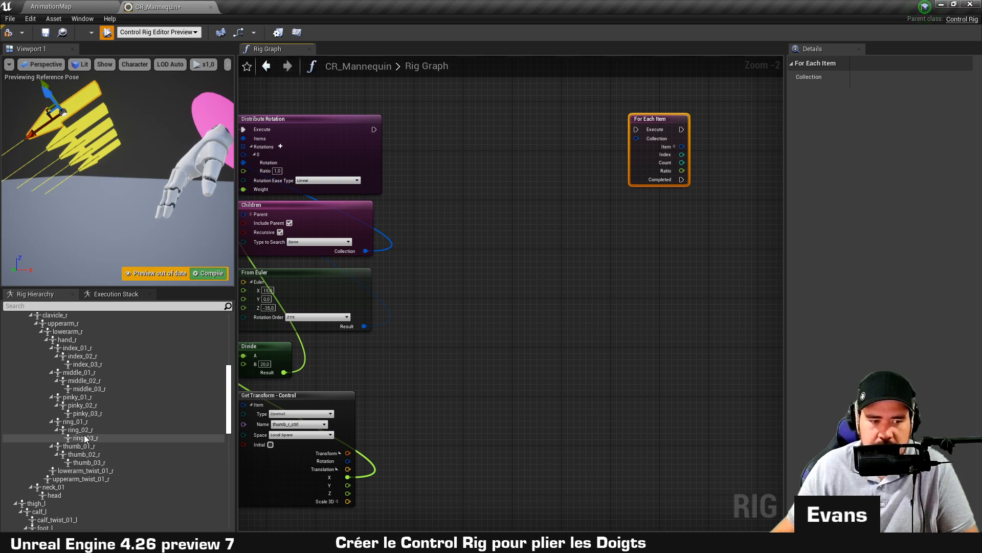
pyautogui.scroll(7, 85, 438)
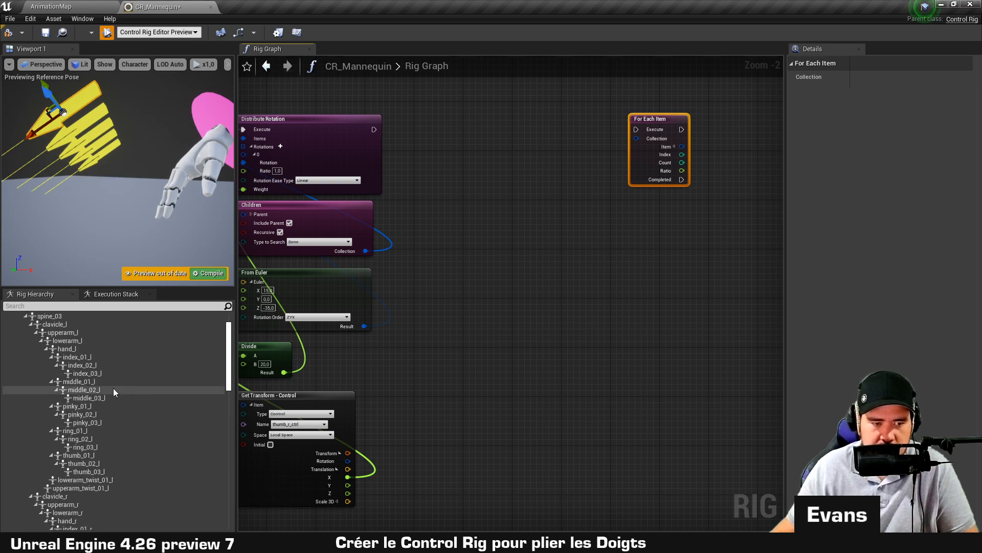
pyautogui.click(90, 361)
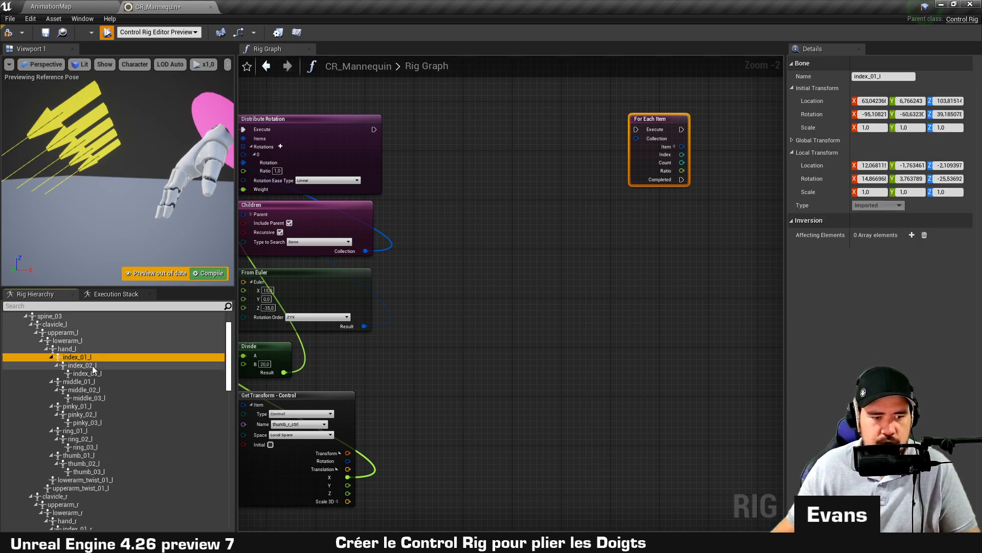
pyautogui.keyDown('ctrl'); pyautogui.click(93, 381); pyautogui.keyUp('ctrl')
pyautogui.keyDown('ctrl'); pyautogui.click(91, 406); pyautogui.keyUp('ctrl')
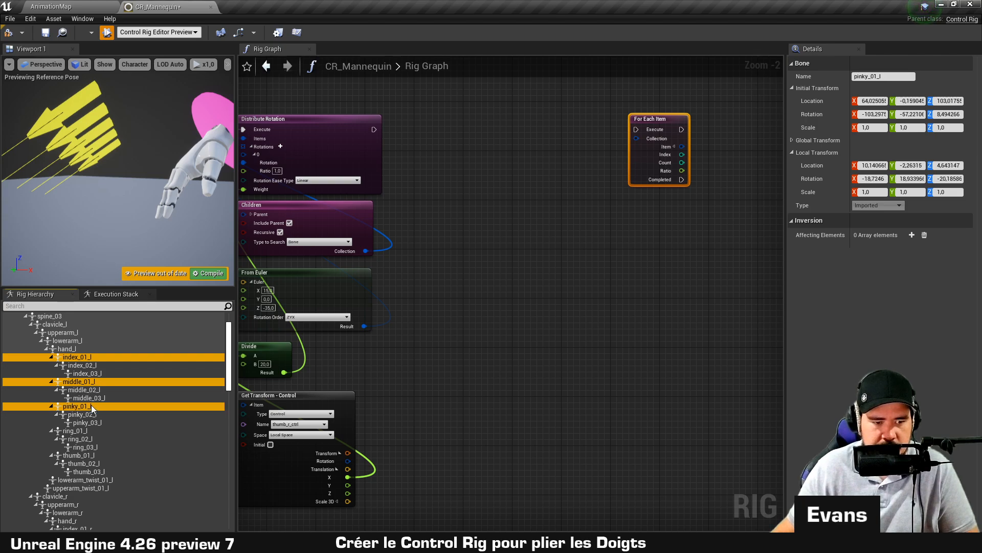
pyautogui.keyDown('ctrl'); pyautogui.click(88, 430); pyautogui.keyUp('ctrl')
pyautogui.scroll(-6, 87, 389)
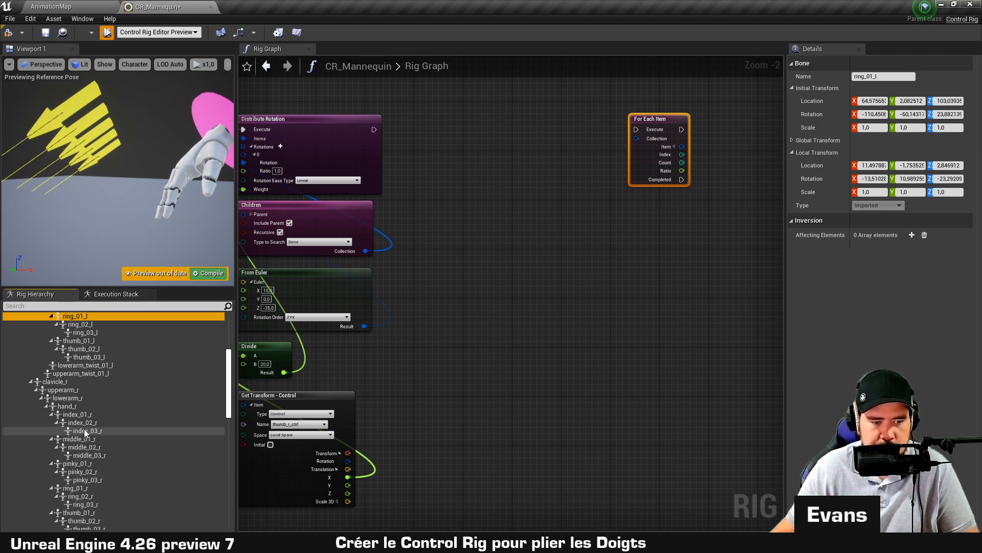
pyautogui.click(91, 382)
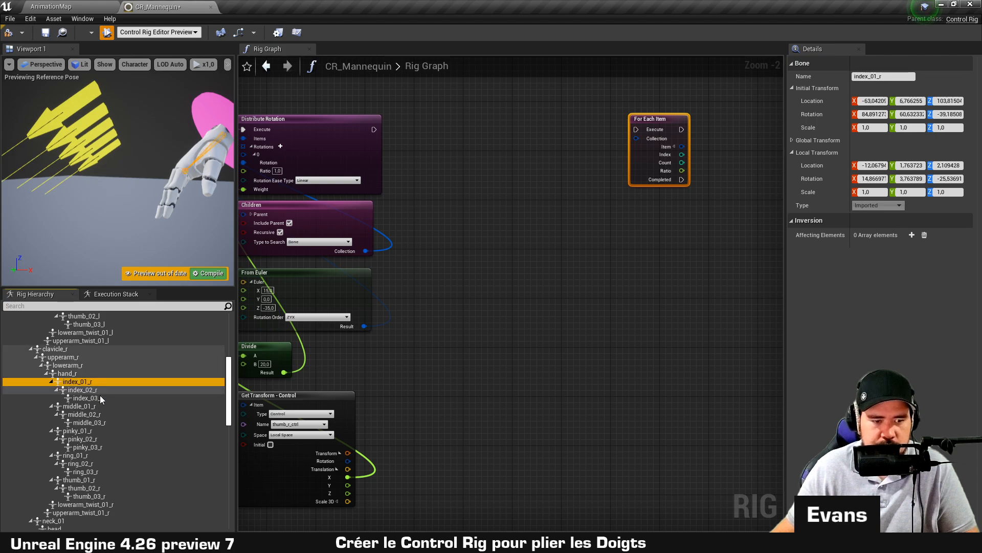
pyautogui.keyDown('ctrl'); pyautogui.click(97, 406); pyautogui.keyUp('ctrl')
pyautogui.keyDown('ctrl'); pyautogui.click(99, 431); pyautogui.keyUp('ctrl')
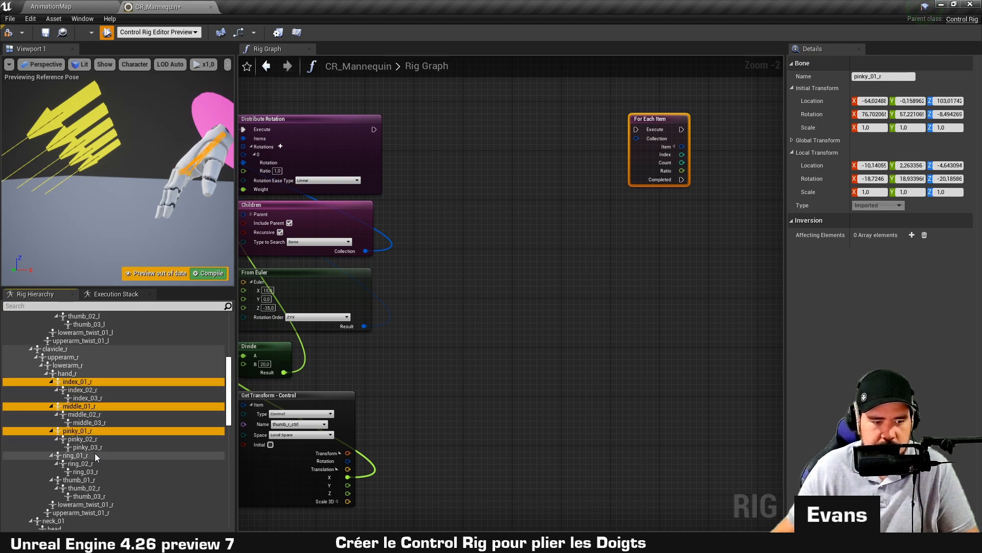
pyautogui.keyDown('ctrl'); pyautogui.click(95, 454); pyautogui.keyUp('ctrl')
pyautogui.scroll(1, 121, 372)
pyautogui.scroll(7, 121, 369)
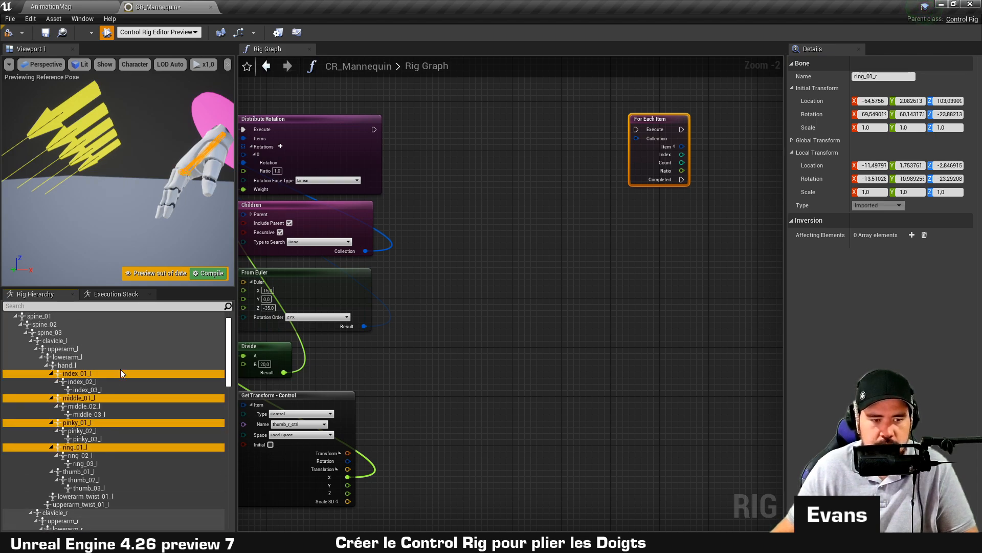
pyautogui.moveTo(79, 390); pyautogui.dragTo(468, 210)
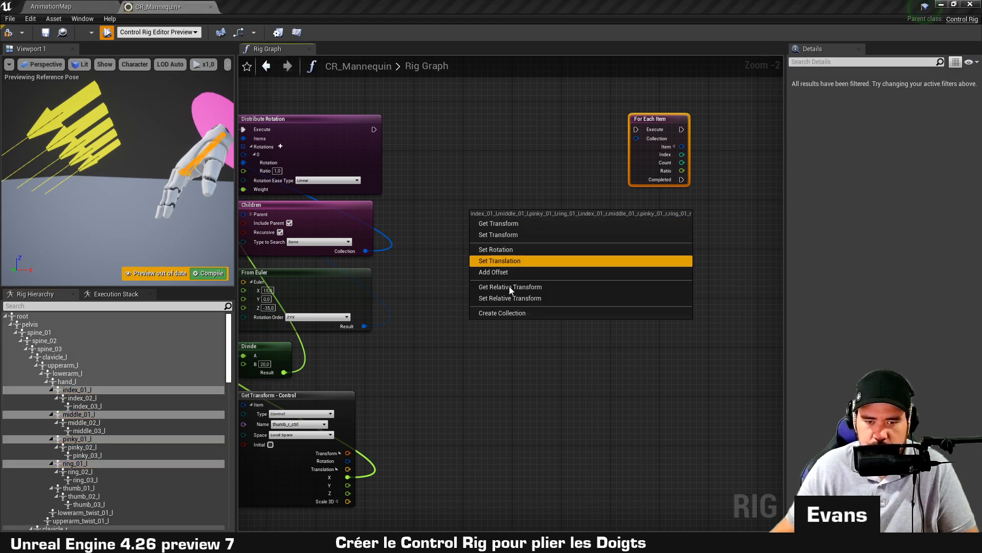
pyautogui.click(510, 317)
pyautogui.moveTo(570, 336); pyautogui.dragTo(574, 291, button='right')
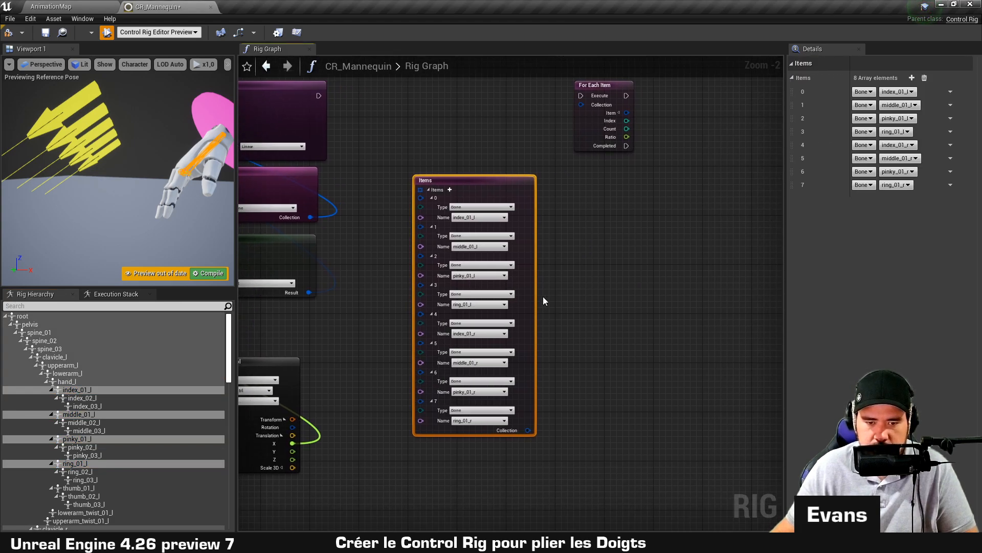
pyautogui.moveTo(532, 283); pyautogui.dragTo(528, 270)
# Create a second collection node from the index, middle, ring and pinky controls of both hands, beside the bone collection.
pyautogui.moveTo(609, 265); pyautogui.dragTo(554, 278, button='right')
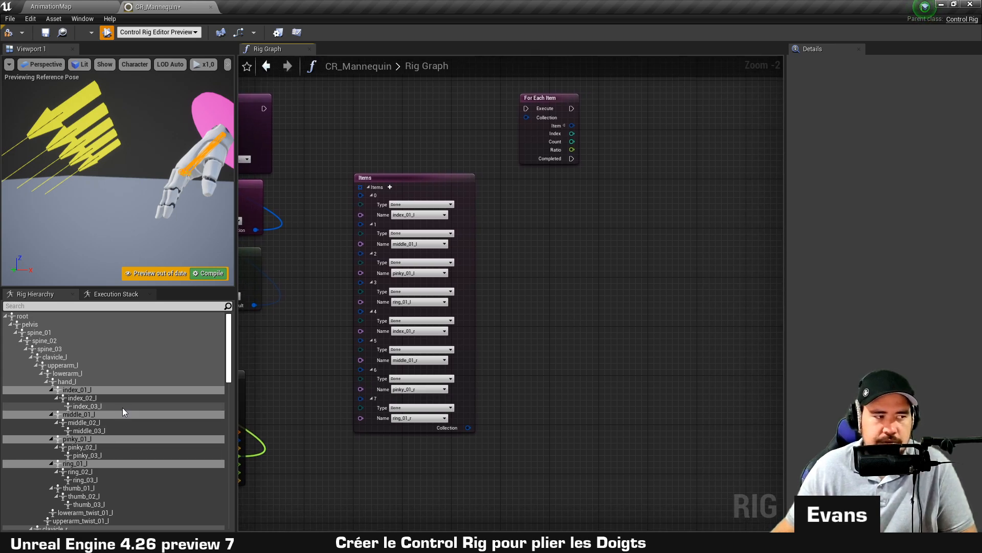
pyautogui.scroll(-15, 121, 417)
pyautogui.scroll(-7, 122, 420)
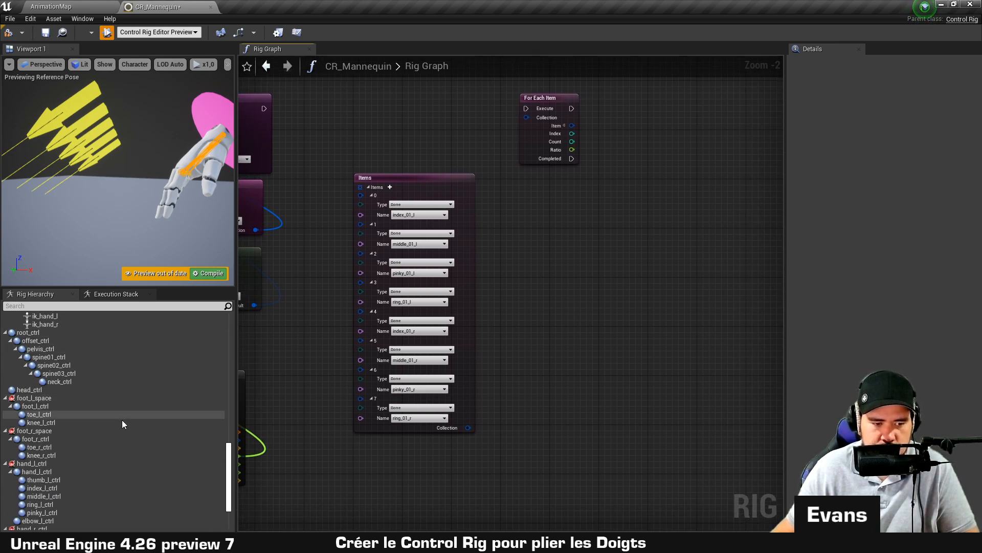
pyautogui.click(53, 420)
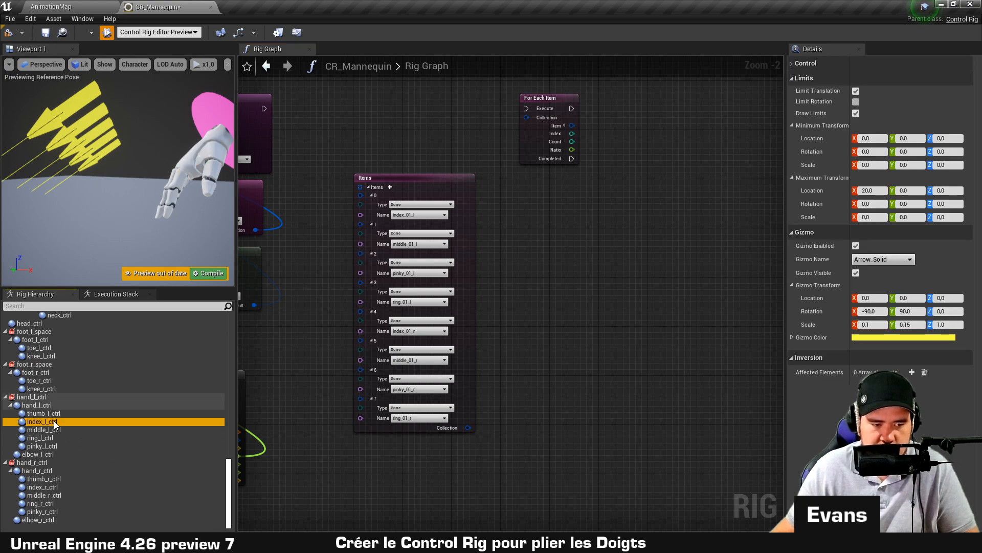
pyautogui.keyDown('ctrl'); pyautogui.click(50, 430); pyautogui.keyUp('ctrl')
pyautogui.keyDown('ctrl'); pyautogui.click(47, 438); pyautogui.keyUp('ctrl')
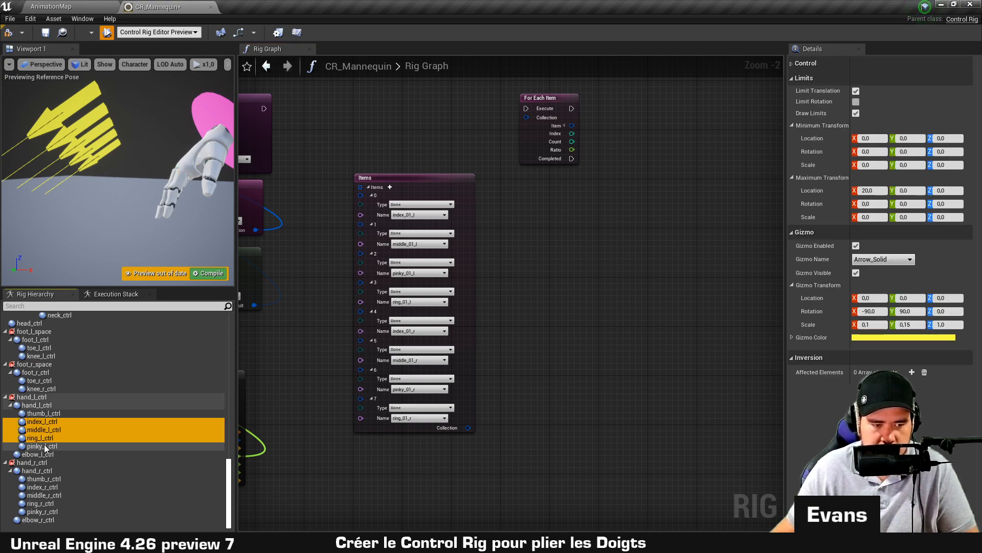
pyautogui.keyDown('ctrl'); pyautogui.click(44, 445); pyautogui.keyUp('ctrl')
pyautogui.keyDown('ctrl'); pyautogui.click(45, 487); pyautogui.keyUp('ctrl')
pyautogui.keyDown('ctrl'); pyautogui.click(46, 495); pyautogui.keyUp('ctrl')
pyautogui.keyDown('ctrl'); pyautogui.click(49, 504); pyautogui.keyUp('ctrl')
pyautogui.keyDown('ctrl'); pyautogui.click(45, 511); pyautogui.keyUp('ctrl')
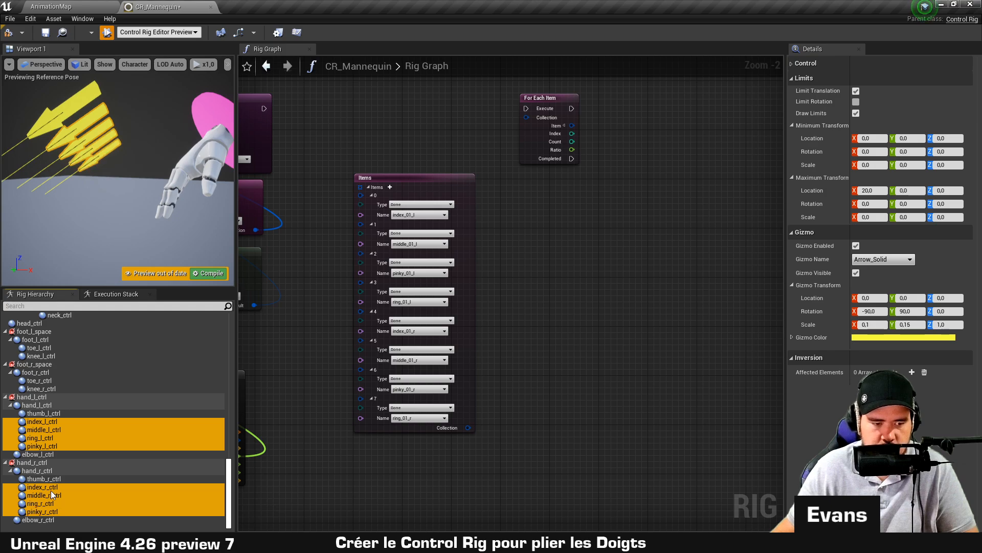
pyautogui.moveTo(46, 424); pyautogui.dragTo(522, 214)
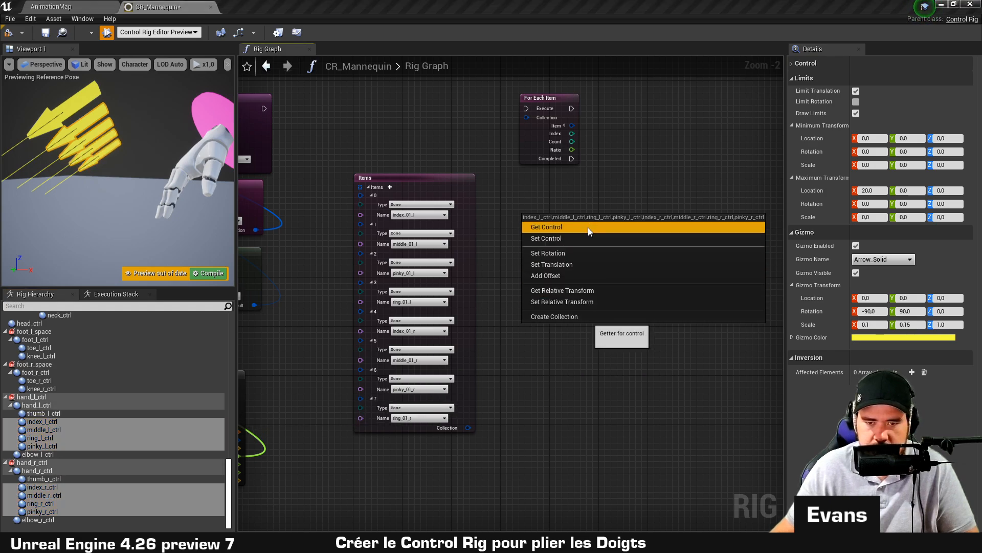
pyautogui.click(578, 313)
# Reorder the bone collection so the ring bone precedes the pinky bone for both hands, matching the control collection.
pyautogui.scroll(2, 573, 315)
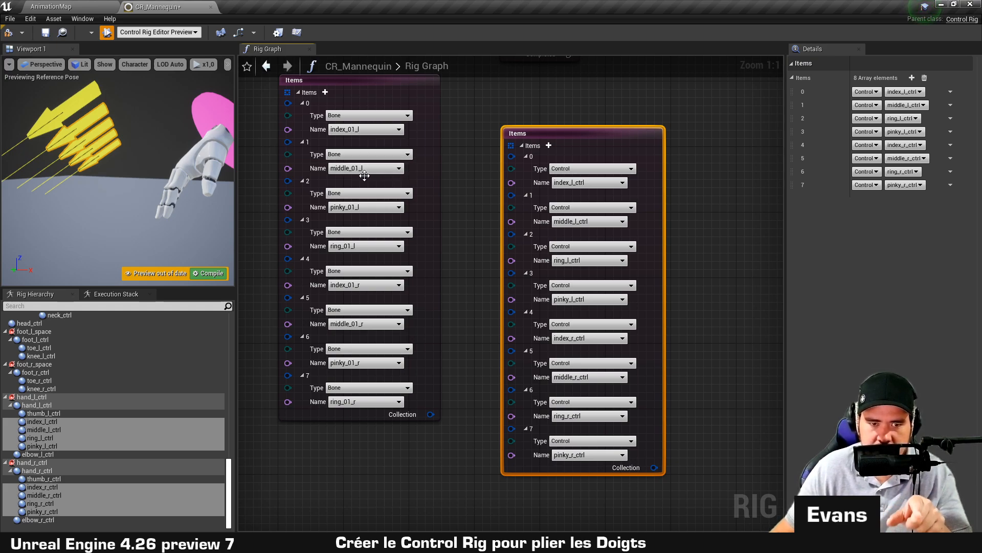
pyautogui.click(384, 219)
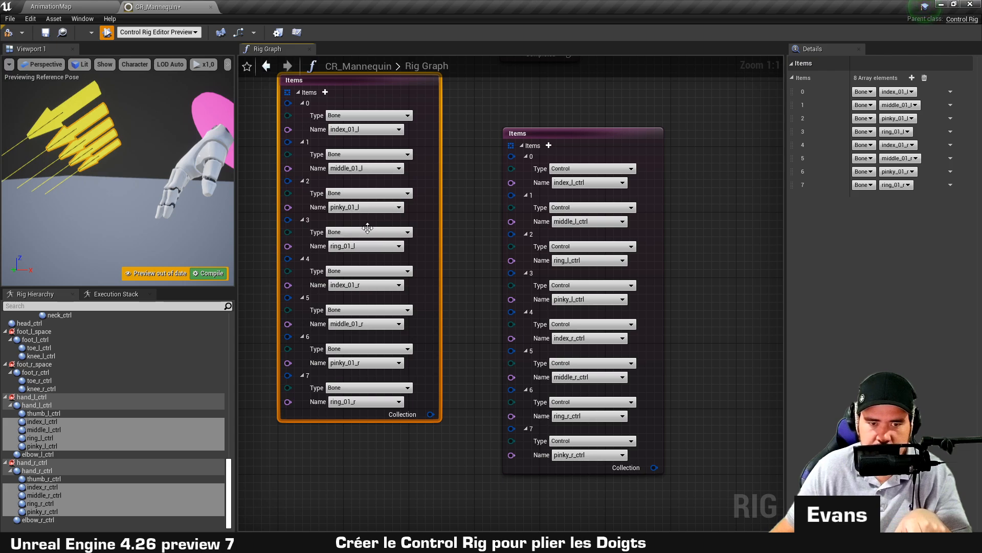
pyautogui.moveTo(792, 131)
pyautogui.mouseDown()
pyautogui.moveTo(799, 140)
pyautogui.moveTo(795, 120)
pyautogui.mouseUp()
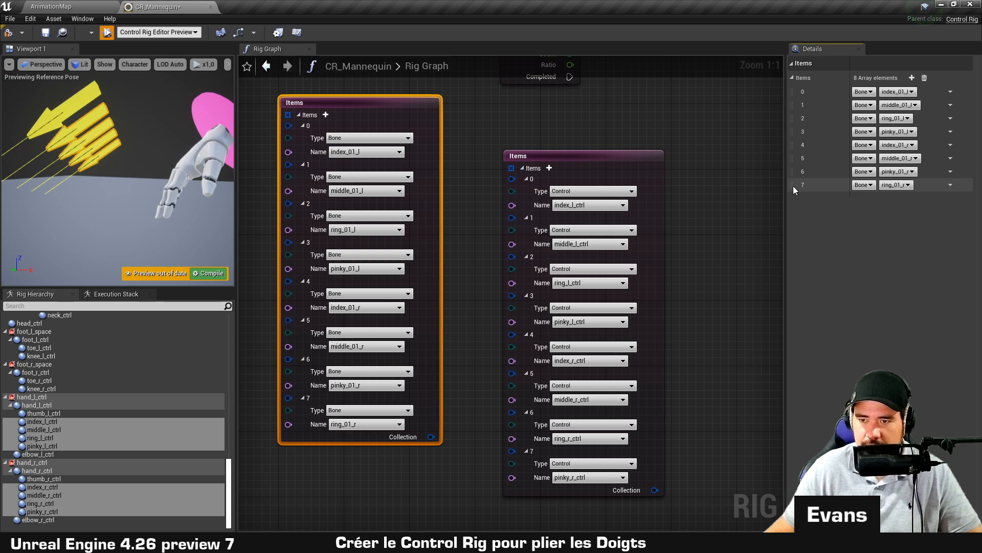
pyautogui.moveTo(793, 186); pyautogui.dragTo(793, 170)
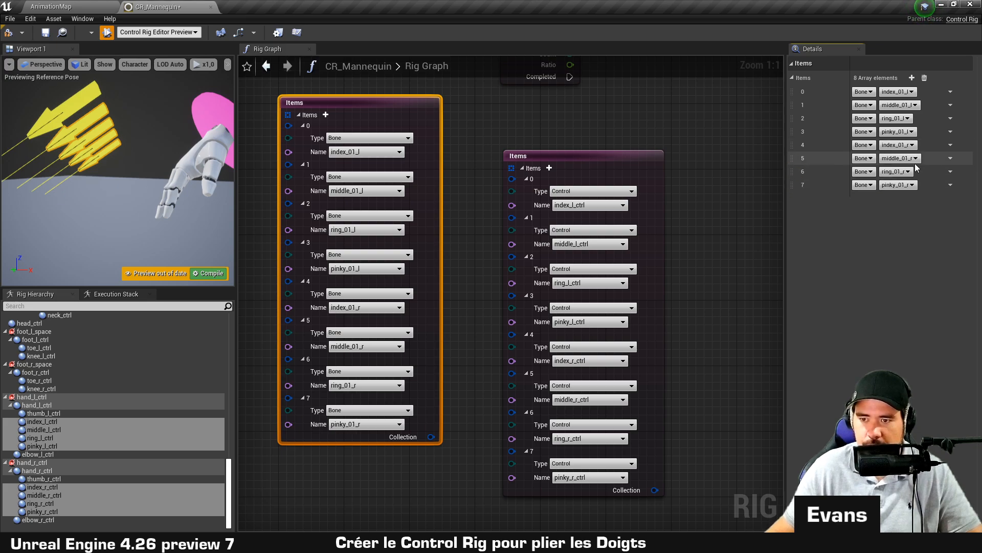
# Move the control collection closer to the bone collection, and connect the bone collection's output to For Each Item's Collection input.
pyautogui.moveTo(654, 217); pyautogui.dragTo(625, 179)
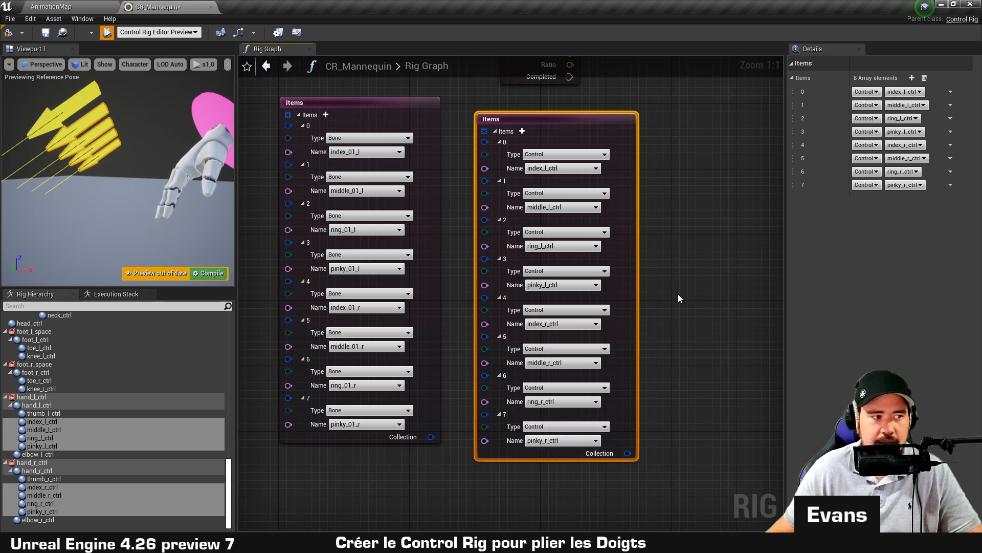
pyautogui.click(682, 225)
pyautogui.scroll(-2, 683, 225)
pyautogui.moveTo(683, 226); pyautogui.dragTo(658, 302, button='right')
pyautogui.scroll(2, 497, 221)
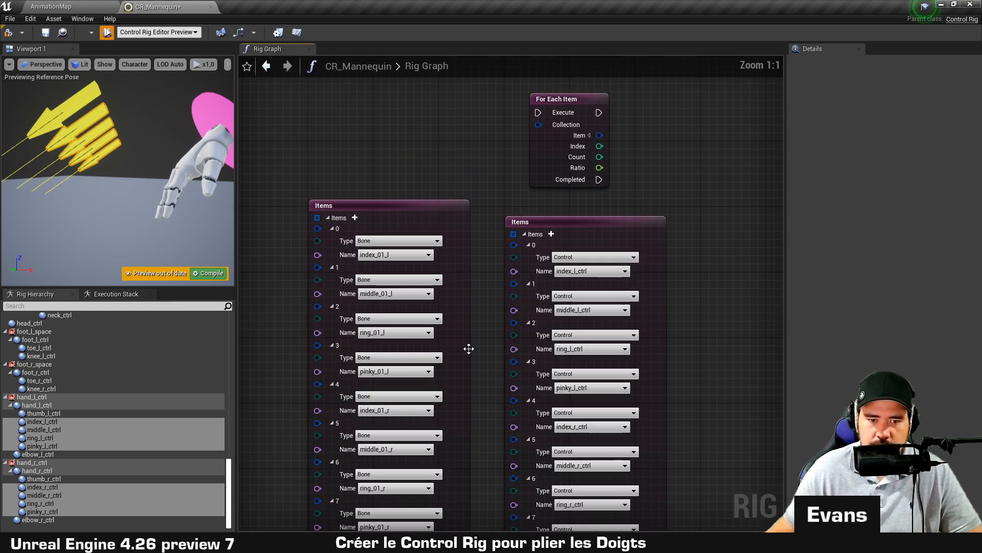
pyautogui.scroll(-1, 474, 335)
pyautogui.moveTo(477, 330); pyautogui.dragTo(471, 276, button='right')
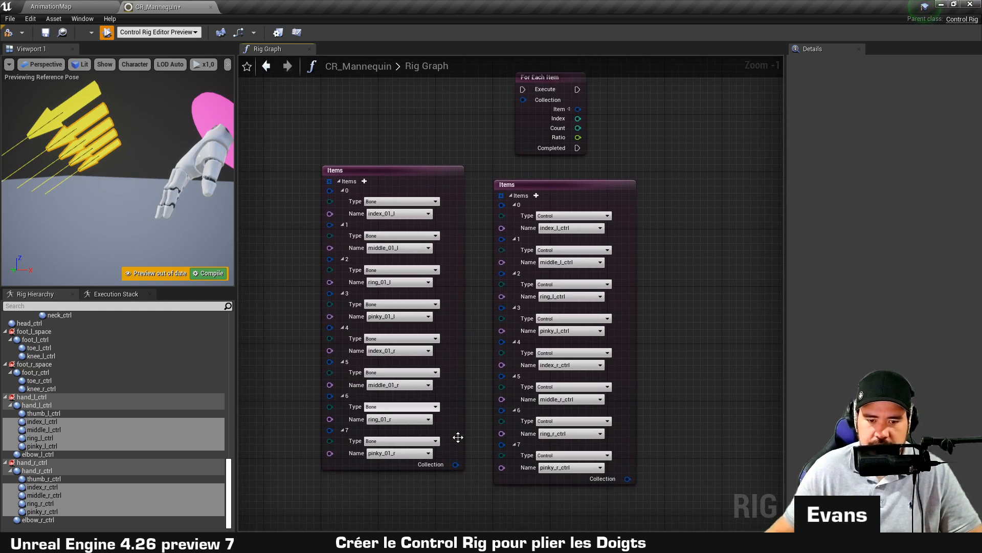
pyautogui.moveTo(455, 465); pyautogui.dragTo(523, 100)
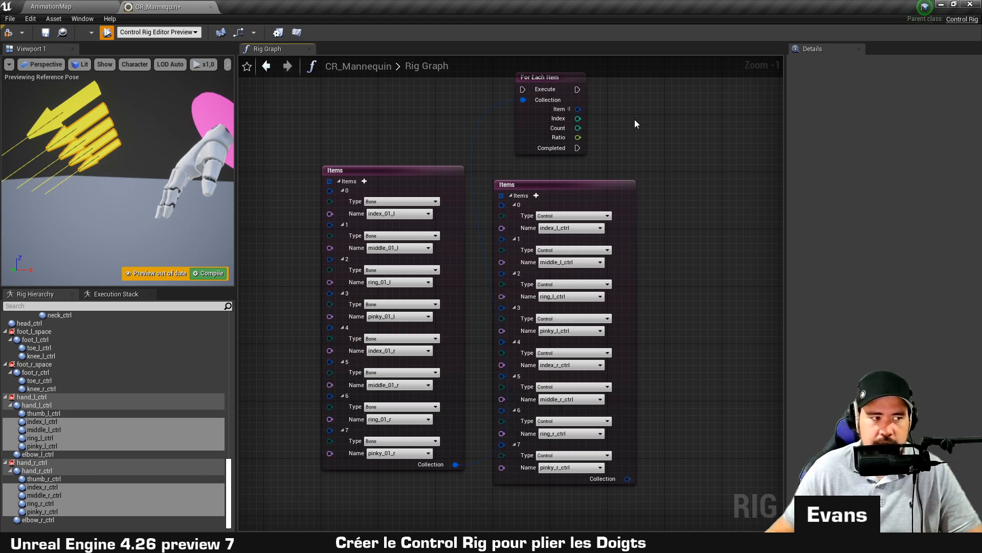
# Copy the right thumb's Distribute Rotation, Children, From Euler, Divide and Get Transform nodes and paste them beyond For Each Item.
pyautogui.moveTo(636, 125); pyautogui.dragTo(607, 104, button='right')
pyautogui.scroll(-2, 556, 171)
pyautogui.moveTo(327, 284); pyautogui.dragTo(570, 297, button='right')
pyautogui.moveTo(441, 485); pyautogui.dragTo(413, 72)
pyautogui.moveTo(505, 107); pyautogui.dragTo(262, 102, button='right')
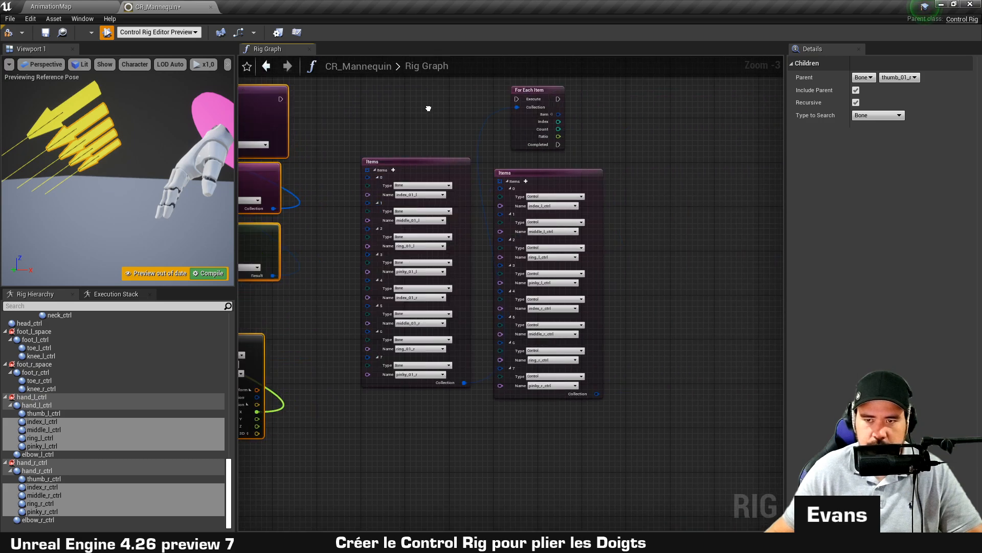
pyautogui.moveTo(718, 128); pyautogui.dragTo(594, 133, button='right')
pyautogui.hotkey('ctrl', 'v')
pyautogui.moveTo(656, 127); pyautogui.dragTo(597, 151, button='right')
pyautogui.moveTo(649, 114); pyautogui.dragTo(584, 203)
# Connect For Each Item's execute output to the pasted Distribute Rotation node.
pyautogui.scroll(2, 395, 131)
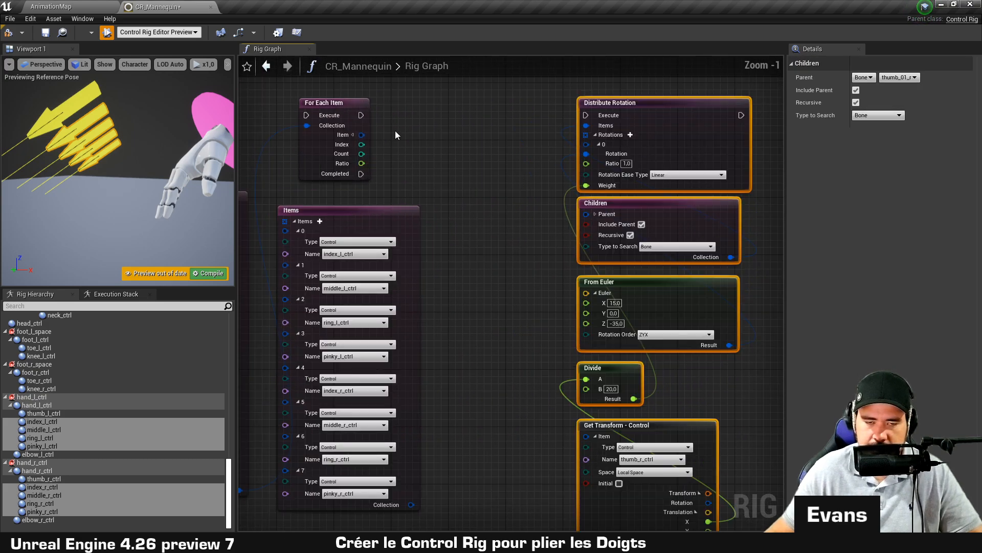
pyautogui.moveTo(360, 115); pyautogui.dragTo(586, 115)
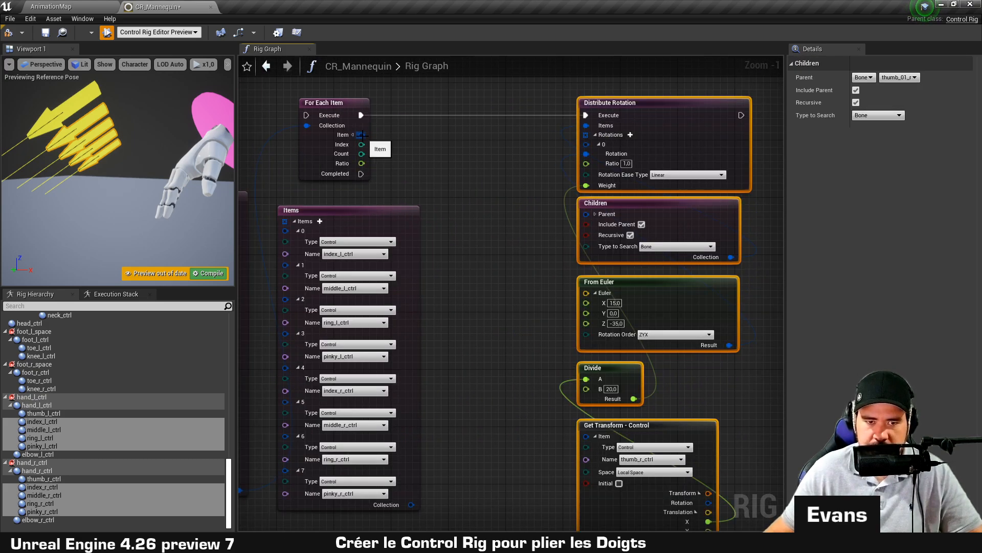
pyautogui.moveTo(361, 134); pyautogui.dragTo(518, 190)
pyautogui.click(483, 148)
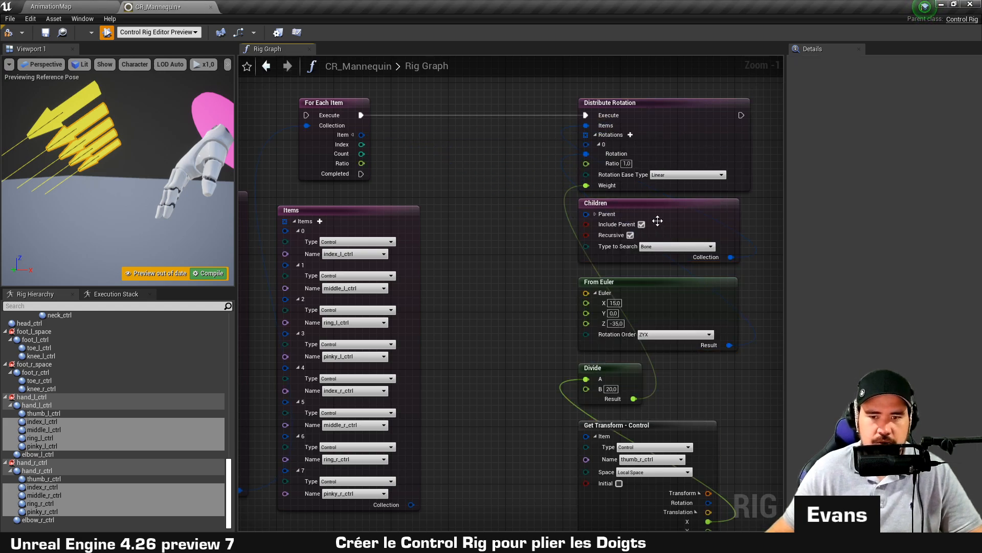
# Place the pasted Children node between For Each Item and Distribute Rotation, with For Each Item's Item output feeding its Parent input.
pyautogui.moveTo(683, 219); pyautogui.dragTo(501, 149)
pyautogui.moveTo(465, 212); pyautogui.dragTo(600, 210, button='right')
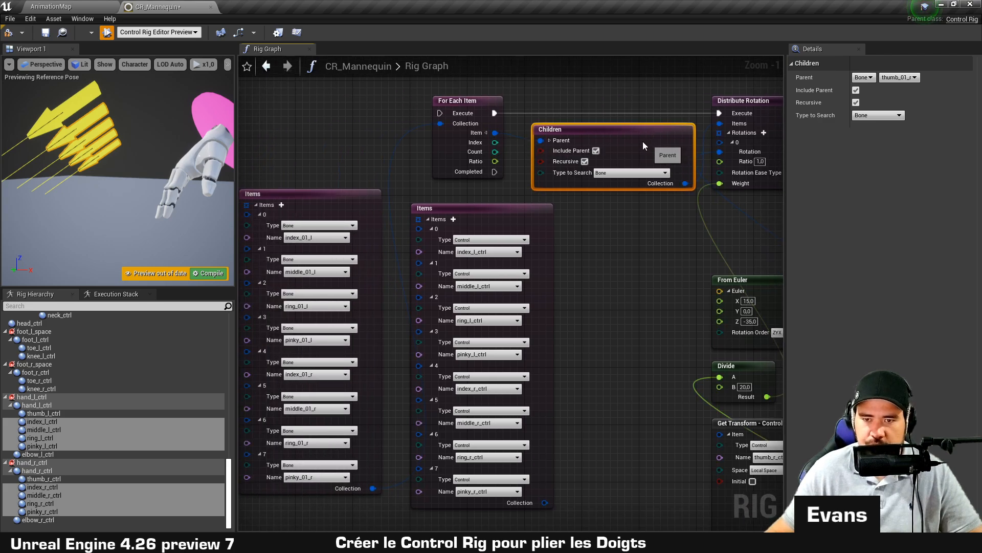
pyautogui.moveTo(643, 142); pyautogui.dragTo(637, 142)
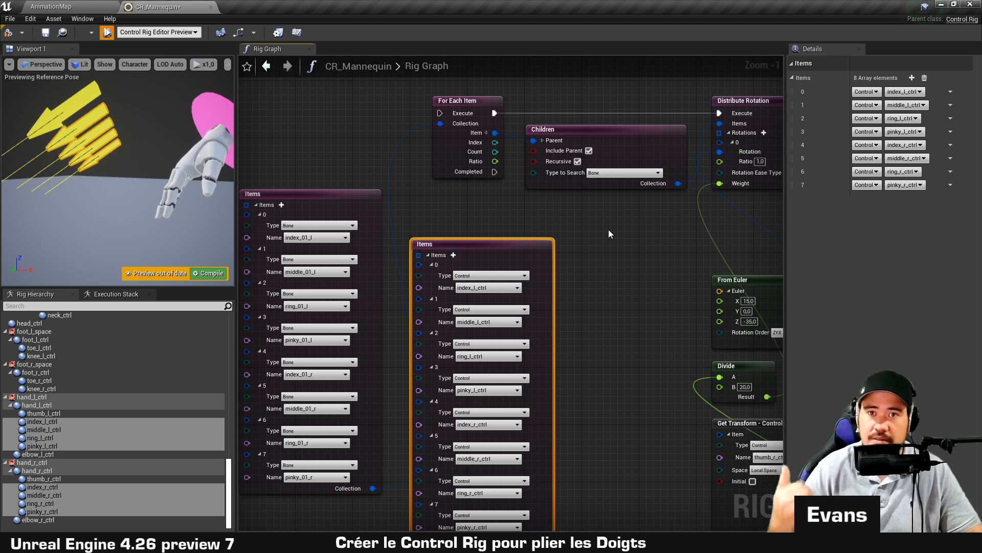
pyautogui.click(628, 169)
pyautogui.moveTo(654, 196); pyautogui.dragTo(620, 182, button='right')
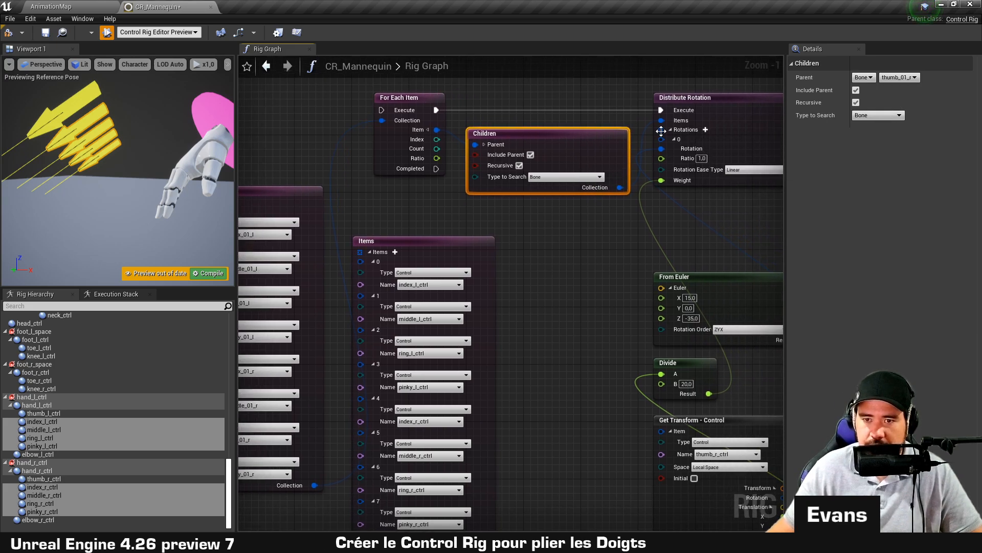
# Move the pasted From Euler node up beneath Distribute Rotation and set its Euler X to 0 and Z to -70.
pyautogui.moveTo(700, 106); pyautogui.dragTo(672, 220, button='right')
pyautogui.moveTo(665, 276); pyautogui.dragTo(665, 228)
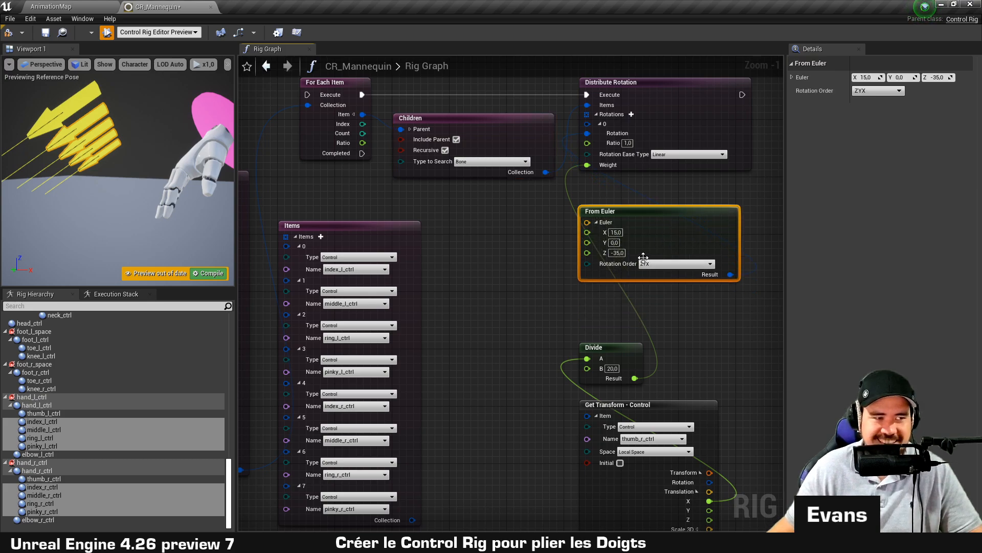
pyautogui.write('0')
pyautogui.press('Tab')
pyautogui.press('Tab')
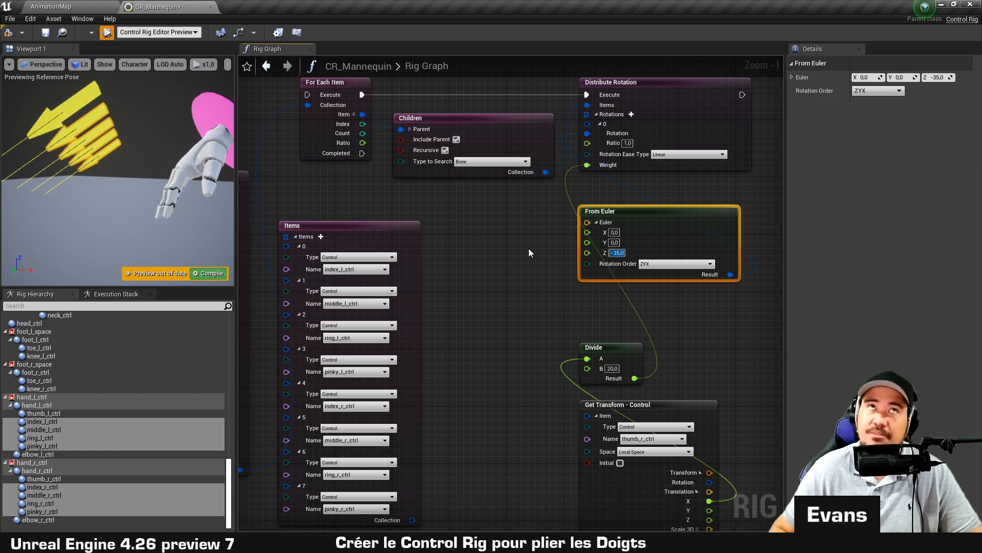
pyautogui.write('-70')
pyautogui.press('Return')
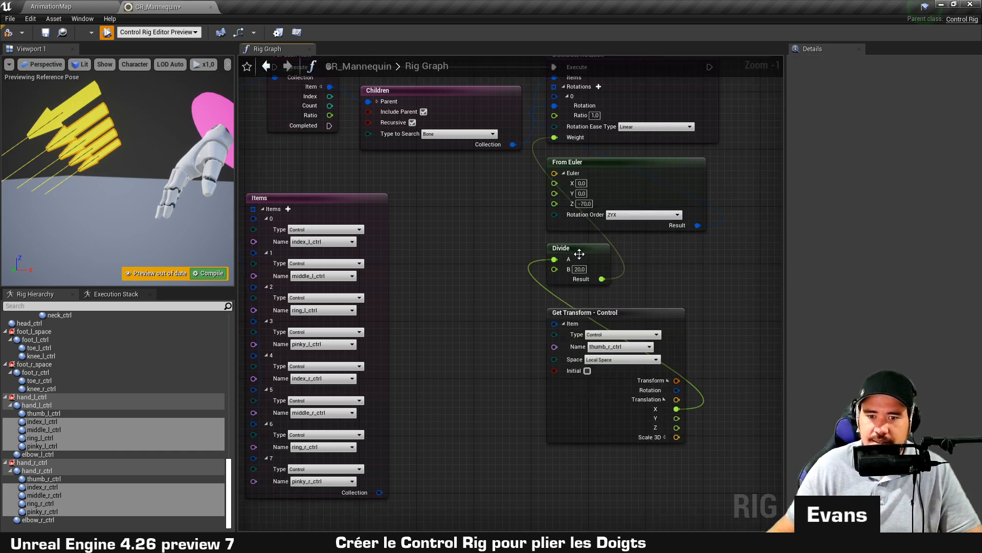
# Move Get Transform up beneath Divide and reposition the finger controls' Items node under For Each Item.
pyautogui.moveTo(603, 307); pyautogui.dragTo(603, 292)
pyautogui.moveTo(480, 333); pyautogui.dragTo(534, 324, button='right')
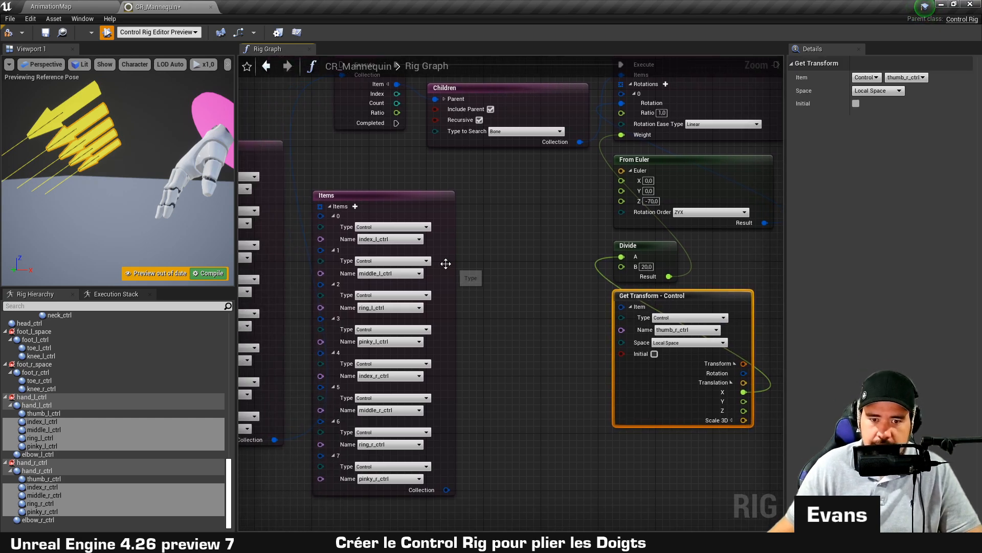
pyautogui.moveTo(445, 263); pyautogui.dragTo(517, 249)
pyautogui.moveTo(621, 307); pyautogui.dragTo(557, 336)
pyautogui.click(511, 192)
pyautogui.moveTo(511, 191); pyautogui.dragTo(455, 190)
pyautogui.moveTo(546, 198); pyautogui.dragTo(514, 233, button='right')
pyautogui.moveTo(544, 390); pyautogui.dragTo(508, 383, button='right')
pyautogui.moveTo(508, 382); pyautogui.dragTo(703, 136)
pyautogui.click(384, 128)
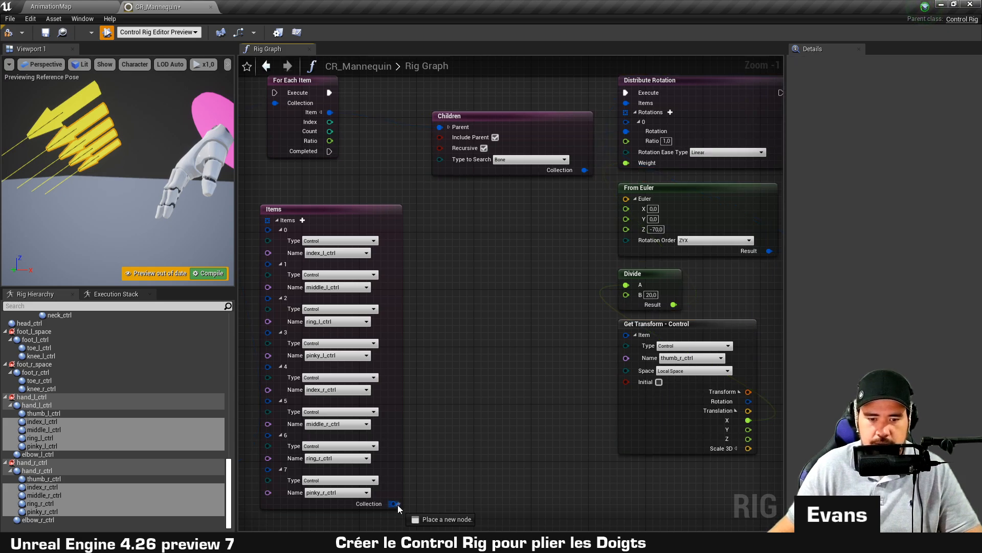
# Add an Item At Index node fed by the control Items node's Collection and For Each Item's Index output.
pyautogui.moveTo(394, 503); pyautogui.dragTo(478, 332)
pyautogui.write('get')
pyautogui.click(523, 173)
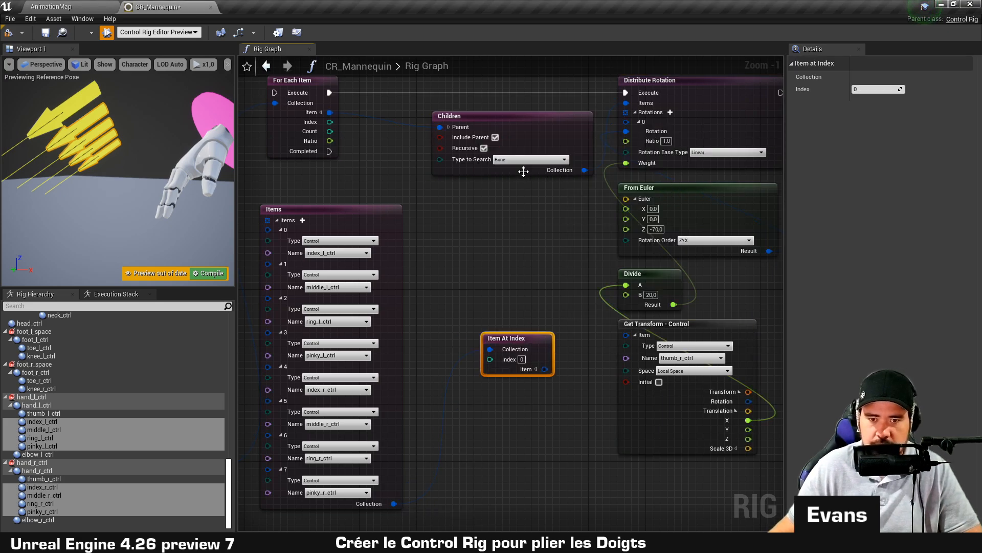
pyautogui.moveTo(330, 122); pyautogui.dragTo(490, 316)
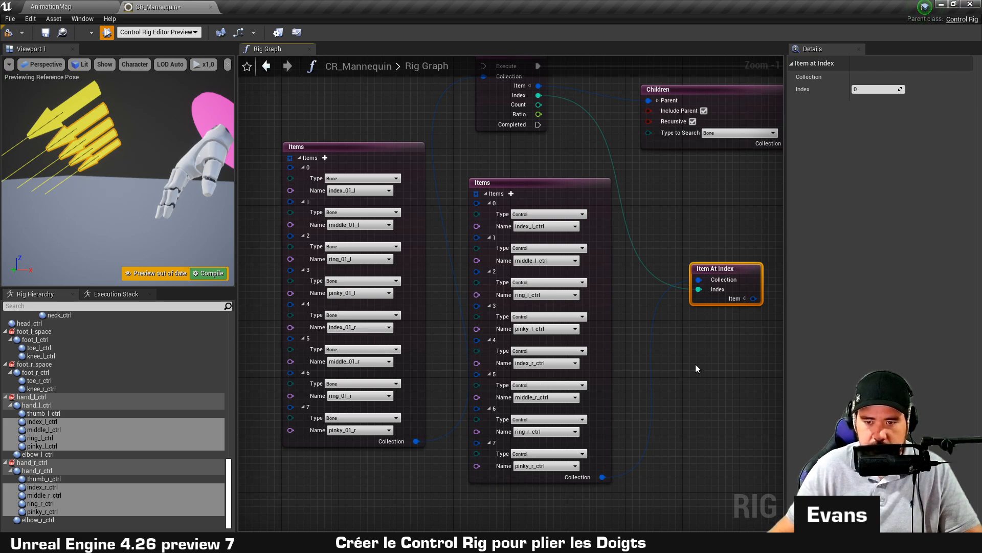
# Connect Item At Index's Item output to the Item input of the pasted Get Transform node.
pyautogui.moveTo(753, 298); pyautogui.dragTo(486, 346, button='right')
pyautogui.moveTo(488, 344); pyautogui.dragTo(569, 353)
pyautogui.click(507, 434)
# Connect the preceding Distribute Rotation node's execute output to For Each Item and compile the rig.
pyautogui.moveTo(448, 253); pyautogui.dragTo(797, 318, button='right')
pyautogui.scroll(-1, 520, 252)
pyautogui.moveTo(299, 187); pyautogui.dragTo(560, 188)
pyautogui.click(9, 35)
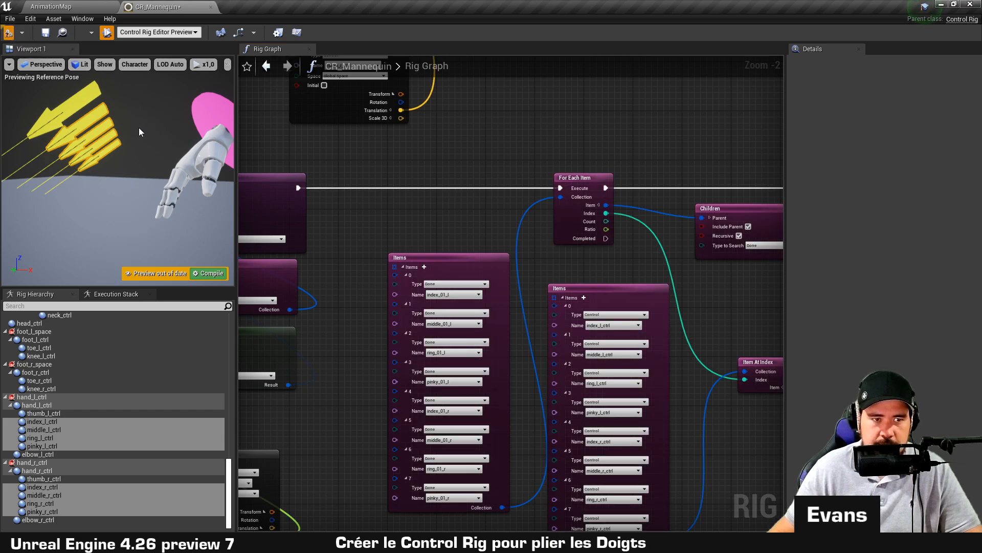
# Test the finger bending in the preview by sliding the right hand's index, middle and ring arrow controls.
pyautogui.moveTo(128, 169)
pyautogui.mouseDown(button='right')
pyautogui.moveTo(154, 190)
pyautogui.moveTo(138, 174)
pyautogui.mouseUp(button='right')
pyautogui.click(114, 124)
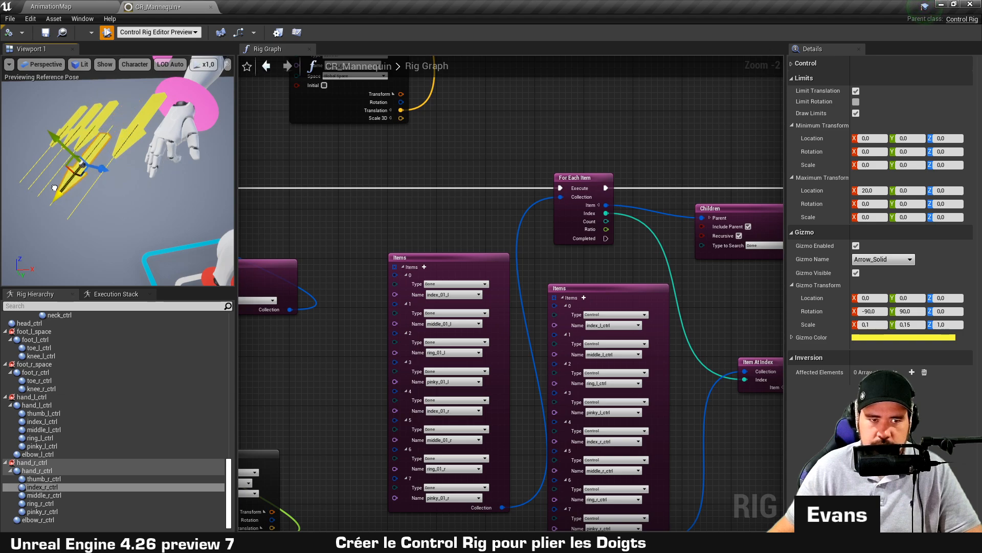
pyautogui.click(87, 142)
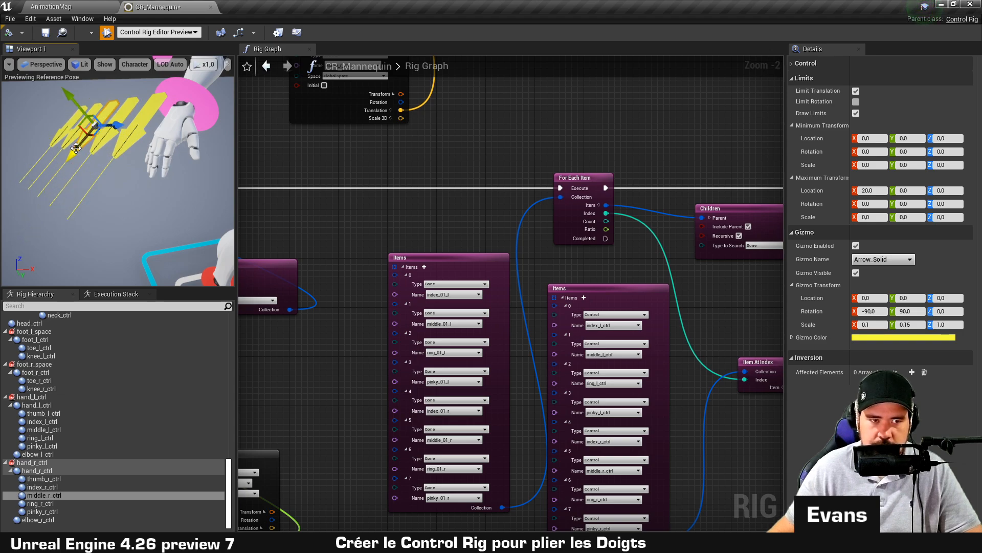
pyautogui.moveTo(76, 148)
pyautogui.mouseDown()
pyautogui.moveTo(33, 201)
pyautogui.moveTo(77, 146)
pyautogui.mouseUp()
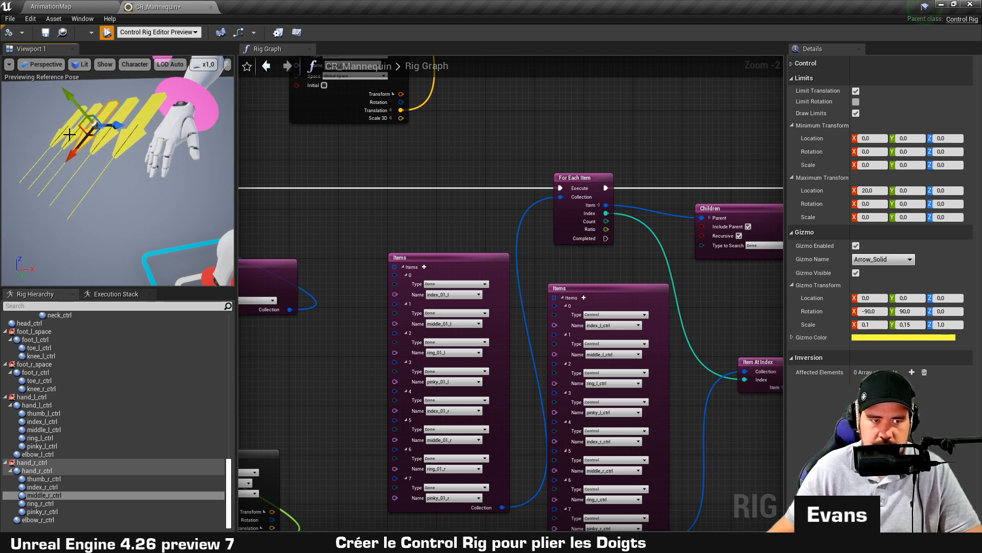
pyautogui.click(70, 134)
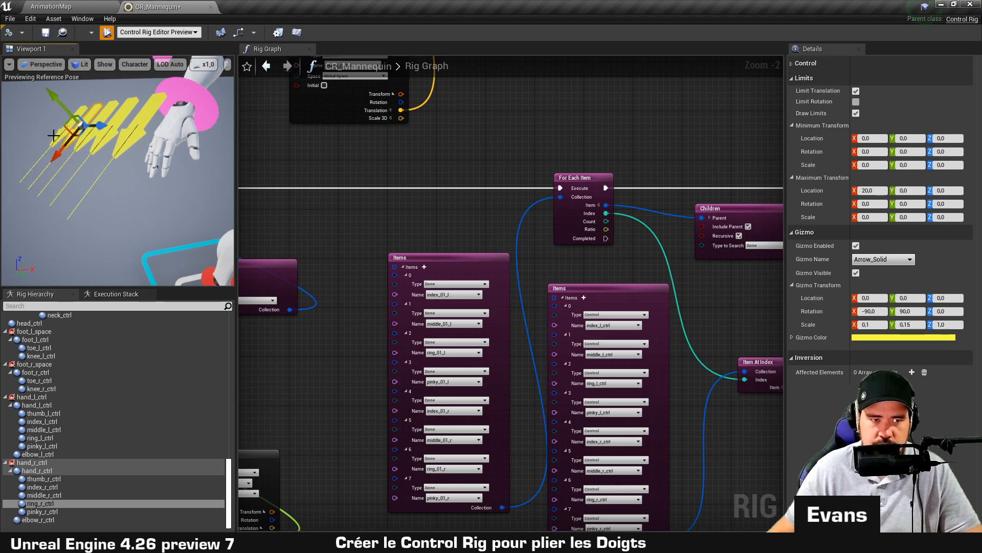
pyautogui.click(58, 155)
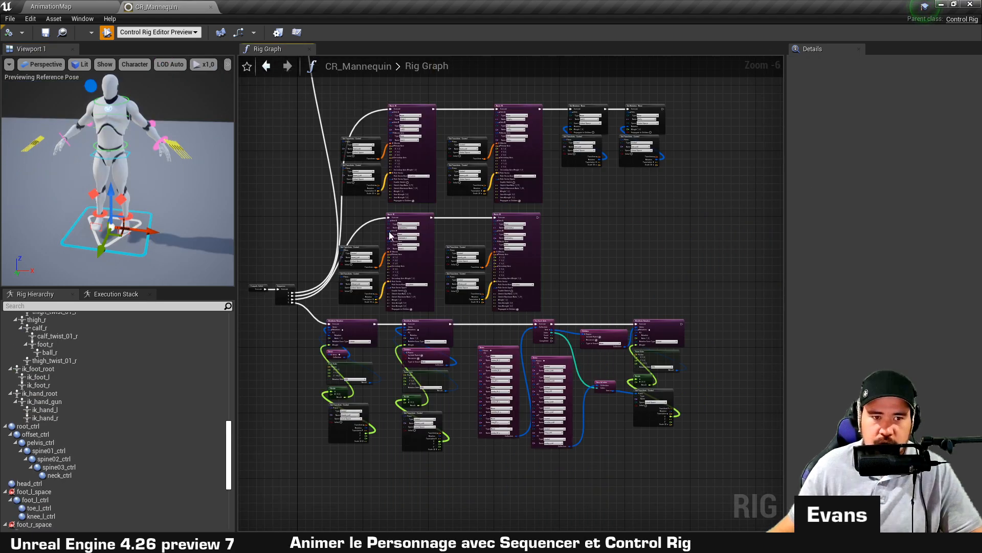
pyautogui.keyDown('alt'); pyautogui.moveTo(186, 208); pyautogui.dragTo(159, 108); pyautogui.keyUp('alt')
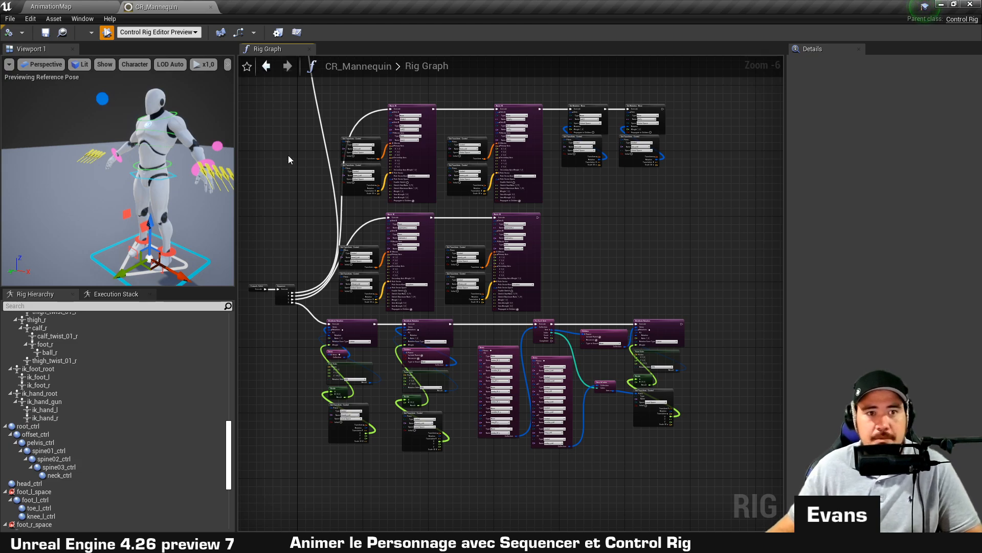
# Switch to the AnimationMap level and place the CR_Mannequin Control Rig asset on the floor.
pyautogui.click(82, 6)
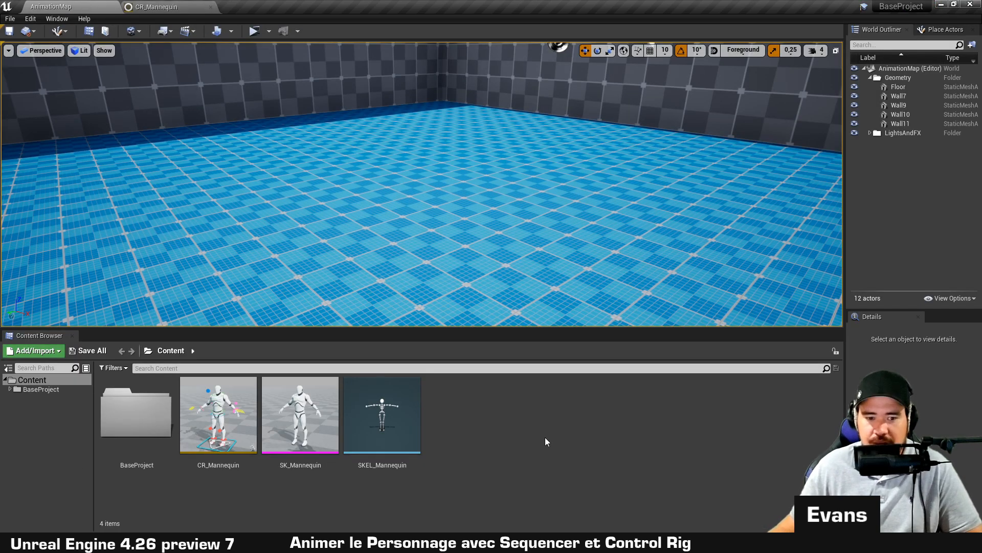
pyautogui.moveTo(476, 227); pyautogui.dragTo(421, 212, button='right')
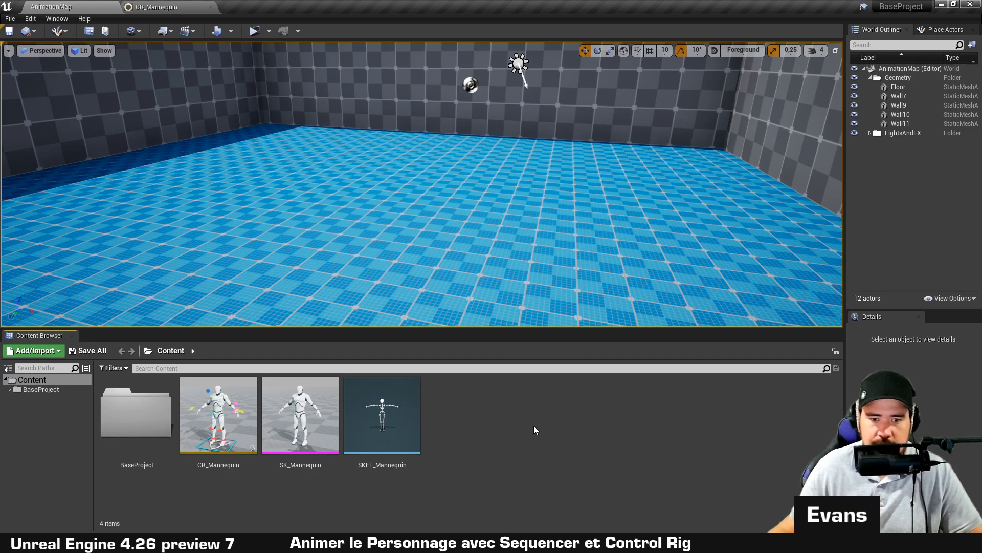
pyautogui.click(240, 469)
pyautogui.keyDown('ctrl'); pyautogui.scroll(1, 240, 469); pyautogui.keyUp('ctrl')
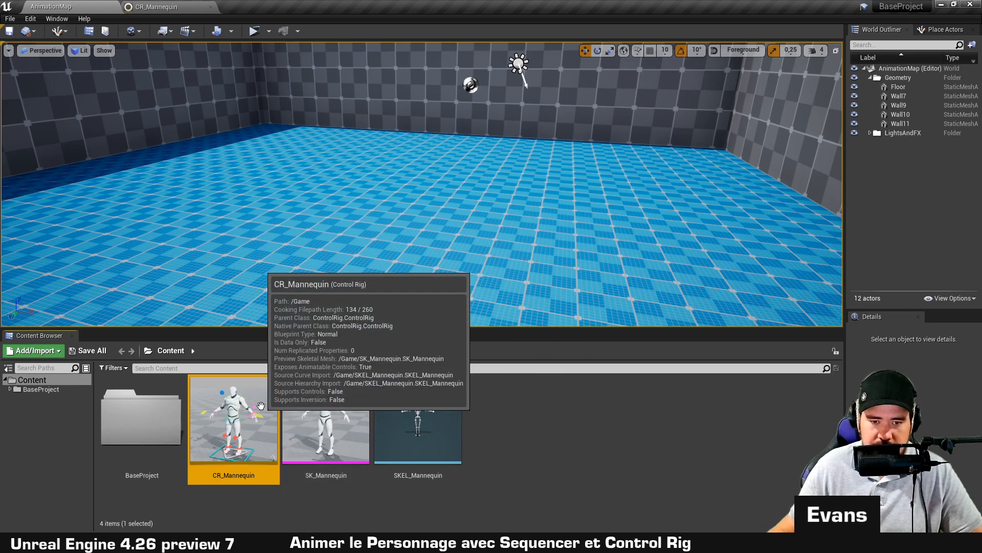
pyautogui.moveTo(235, 419); pyautogui.dragTo(353, 240)
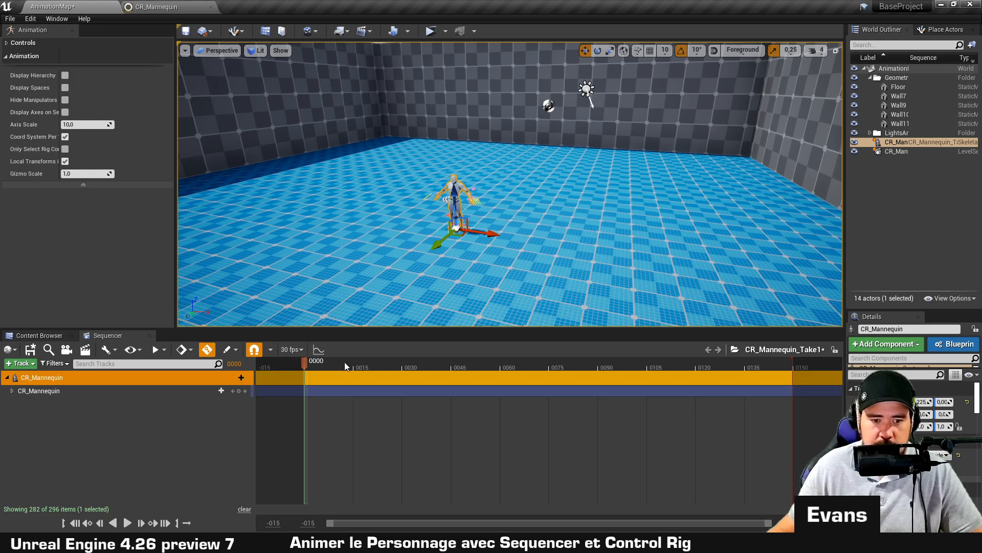
# Examine the placed mannequin up close and look through the rig's list of controls.
pyautogui.moveTo(308, 363); pyautogui.dragTo(307, 386)
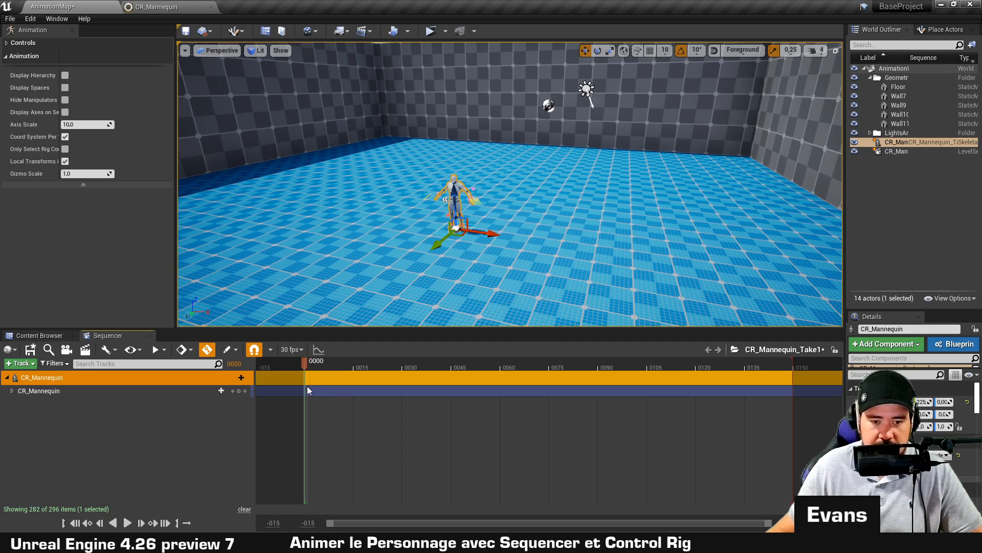
pyautogui.press('w')
pyautogui.moveTo(477, 258); pyautogui.dragTo(455, 259, button='right')
pyautogui.click(170, 438)
pyautogui.click(85, 382)
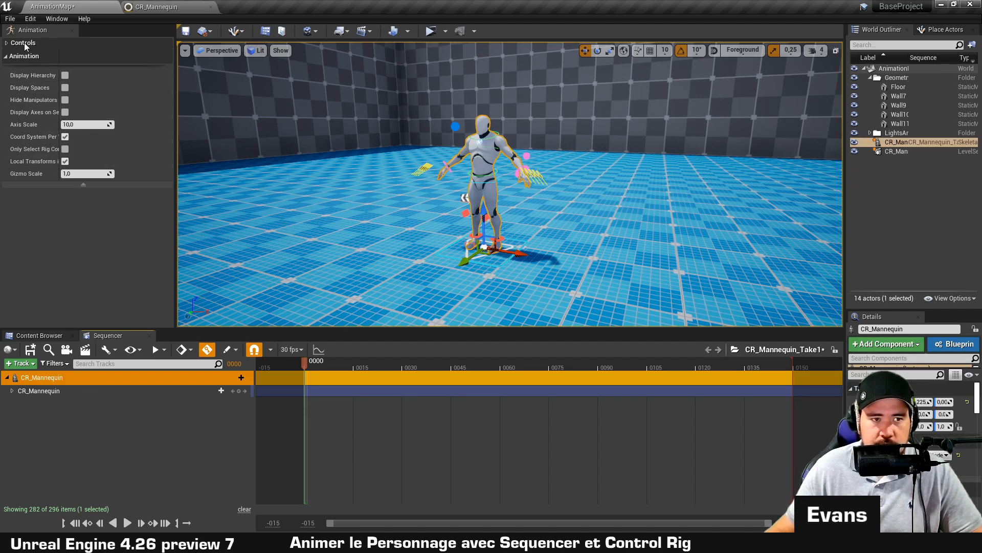
pyautogui.click(7, 46)
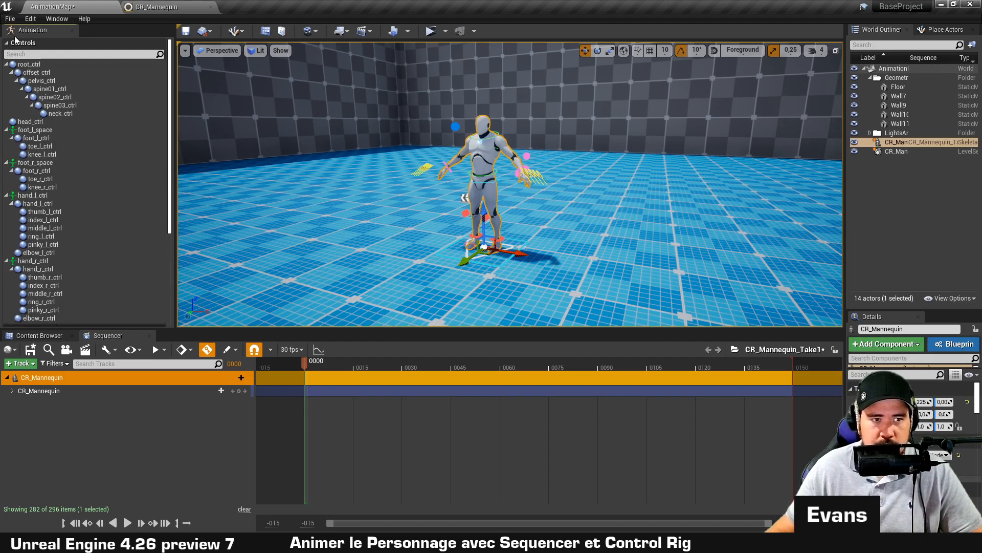
pyautogui.scroll(-3, 29, 192)
pyautogui.scroll(3, 47, 204)
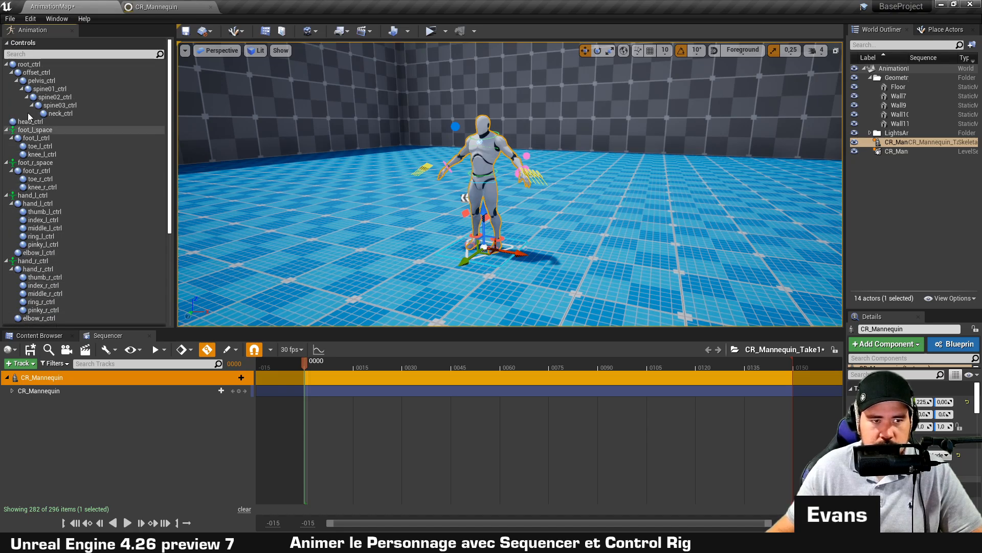
pyautogui.click(12, 43)
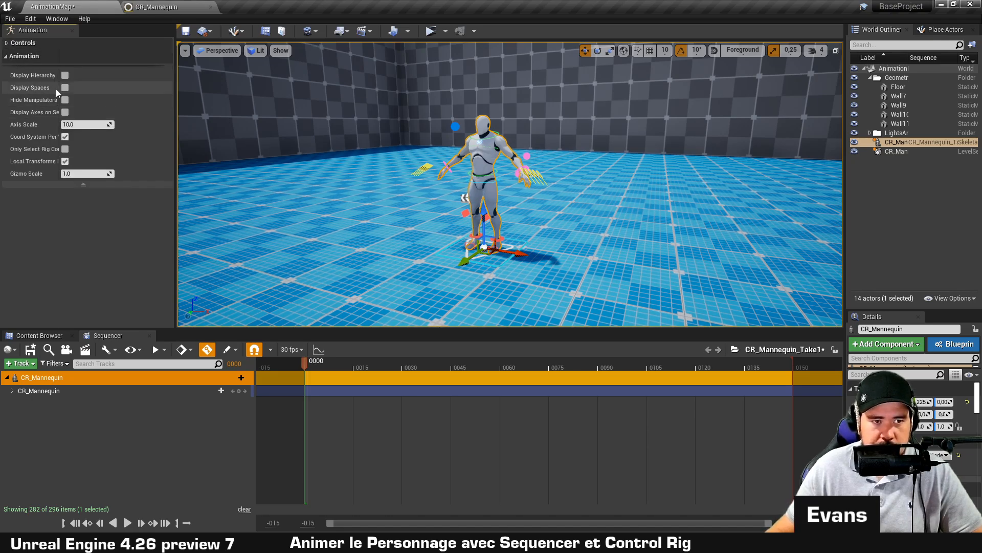
# Try the Display Hierarchy, Display Spaces and Hide Manipulators options on the mannequin, switching each back off.
pyautogui.moveTo(59, 88); pyautogui.dragTo(84, 88)
pyautogui.scroll(5, 369, 131)
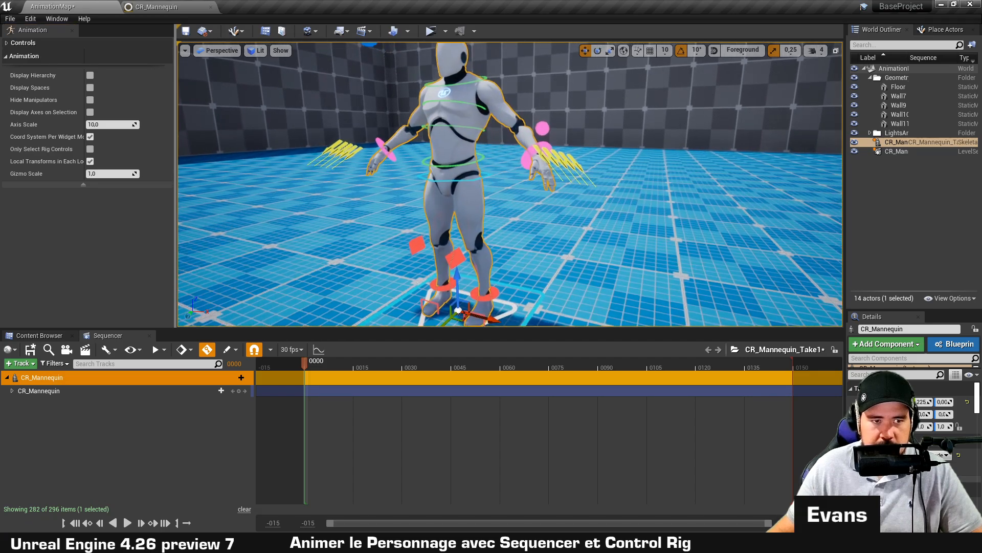
pyautogui.scroll(-3, 368, 132)
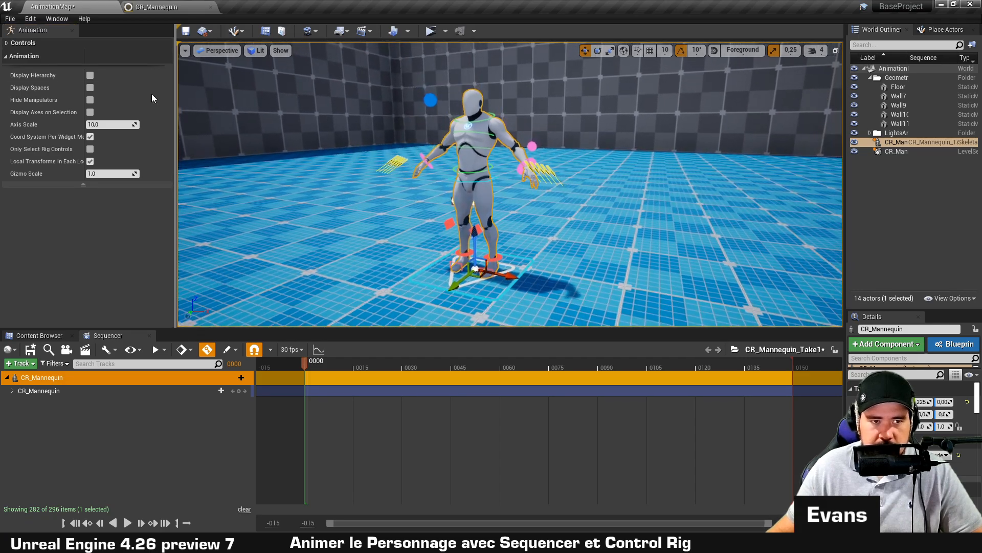
pyautogui.click(90, 76)
pyautogui.scroll(3, 499, 222)
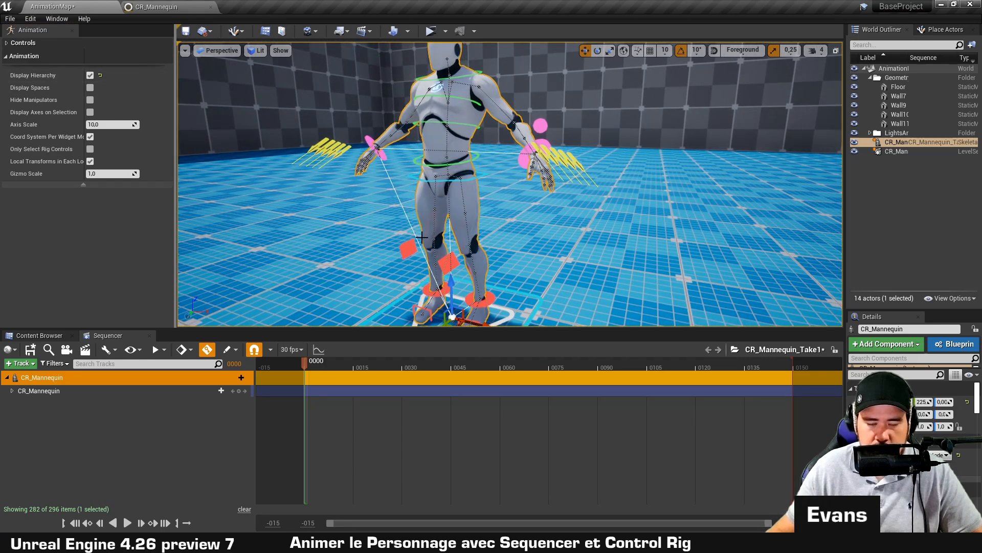
pyautogui.click(91, 75)
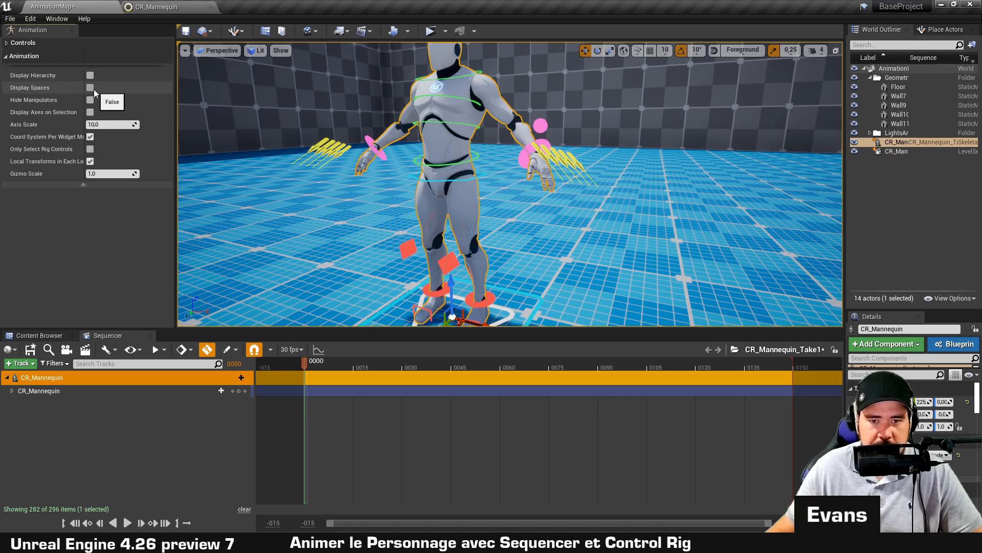
pyautogui.click(91, 88)
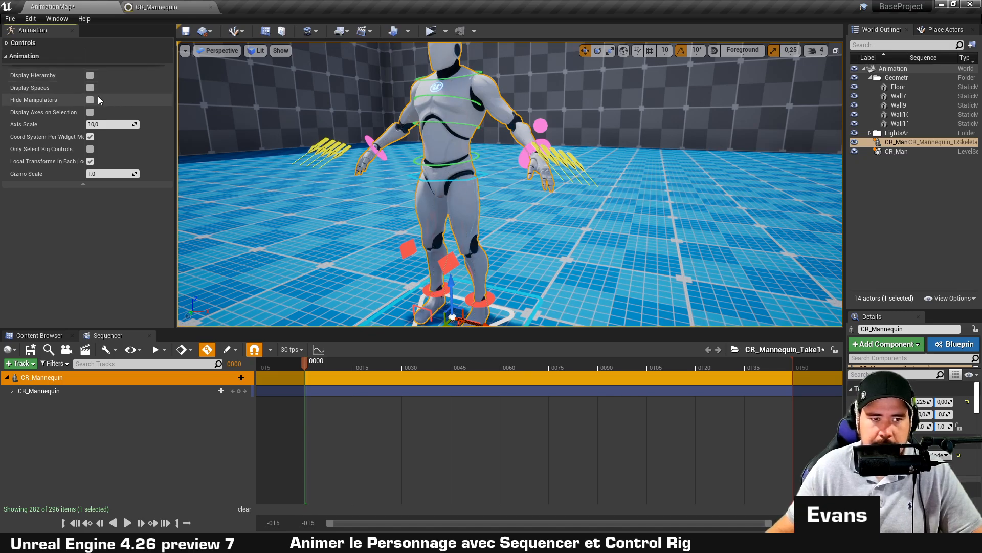
pyautogui.click(90, 100)
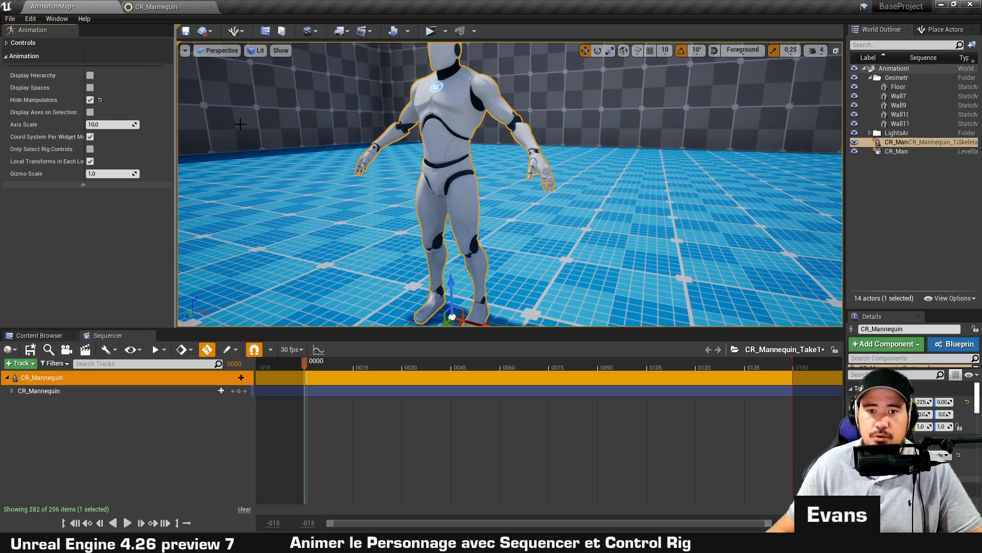
pyautogui.click(90, 101)
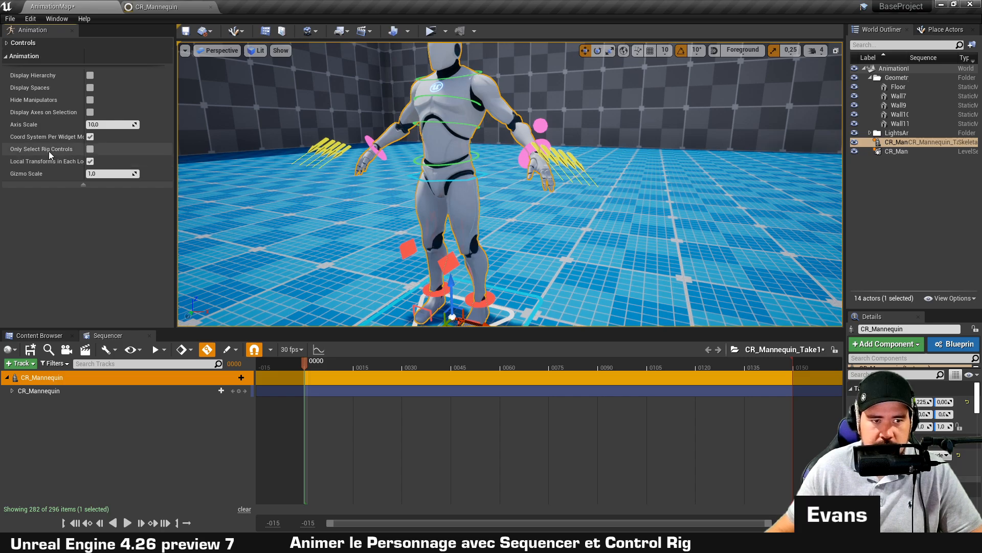
# Try Only Select Rig Controls by enabling it and selecting elbow_l_ctrl and hand_l_ctrl on the mannequin.
pyautogui.click(91, 149)
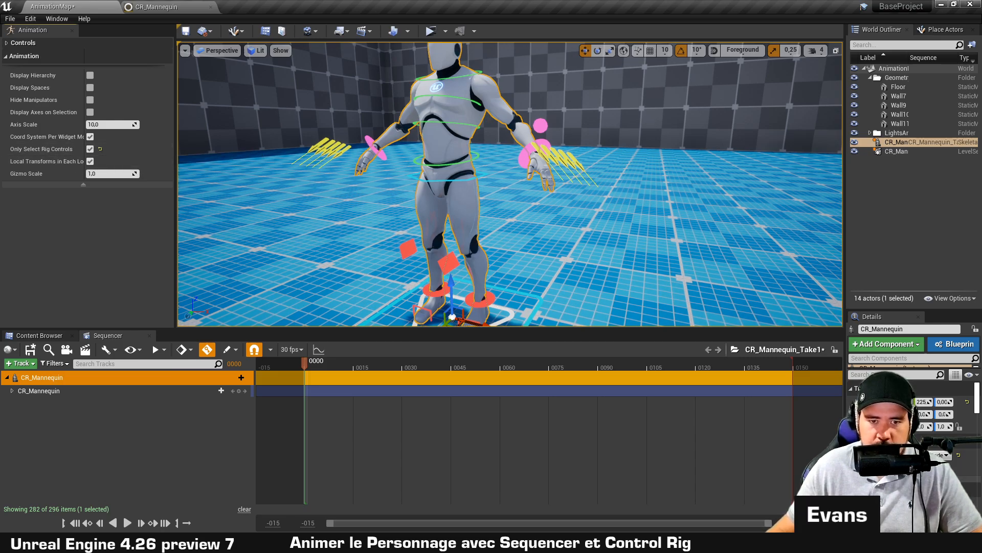
pyautogui.click(376, 148)
pyautogui.click(542, 126)
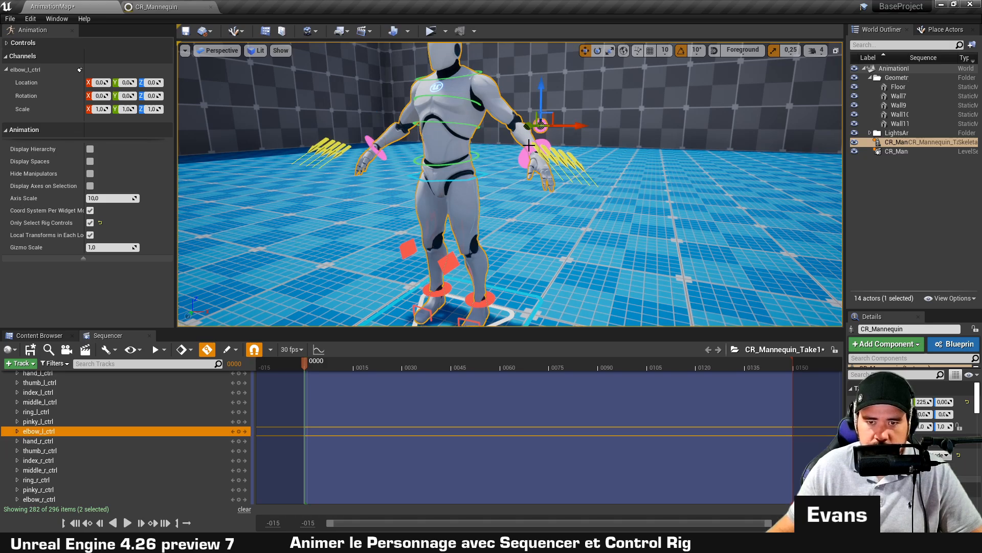
pyautogui.click(528, 150)
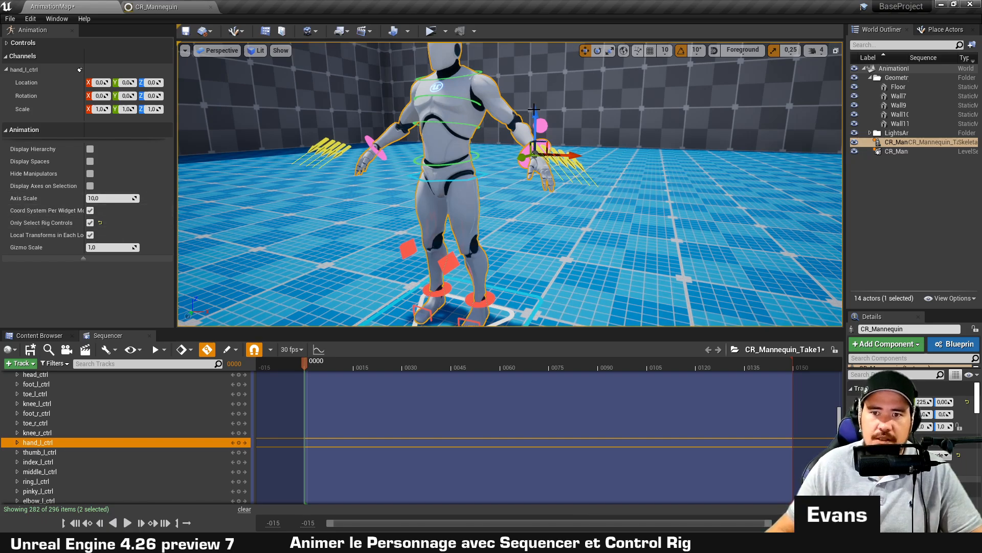
# Turn off the viewport's rotation snapping and disable Only Select Rig Controls.
pyautogui.click(650, 50)
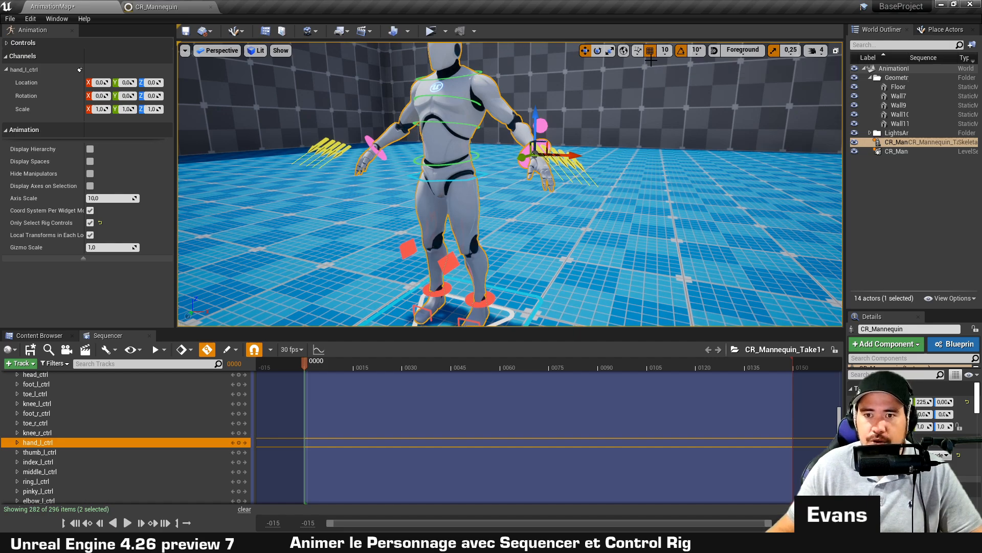
pyautogui.click(649, 50)
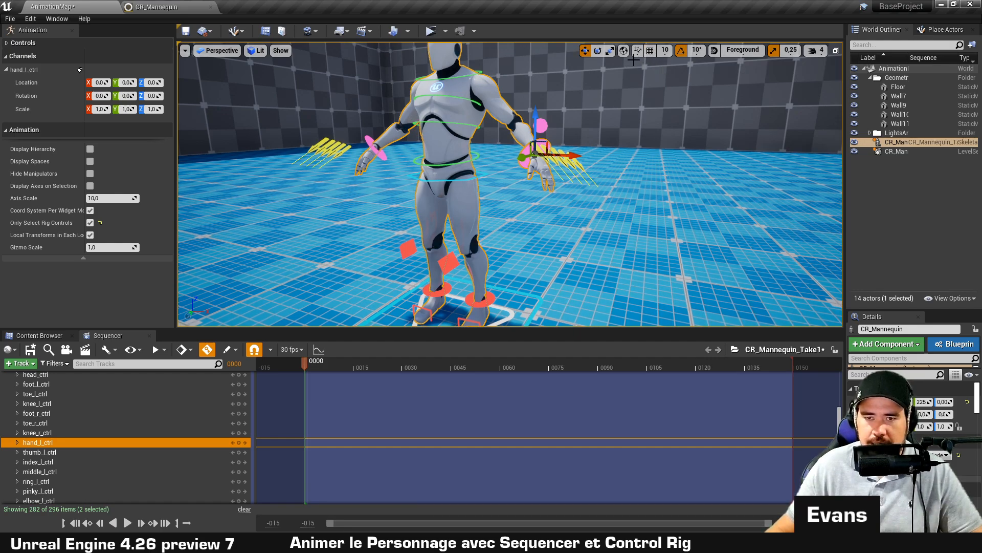
pyautogui.click(681, 50)
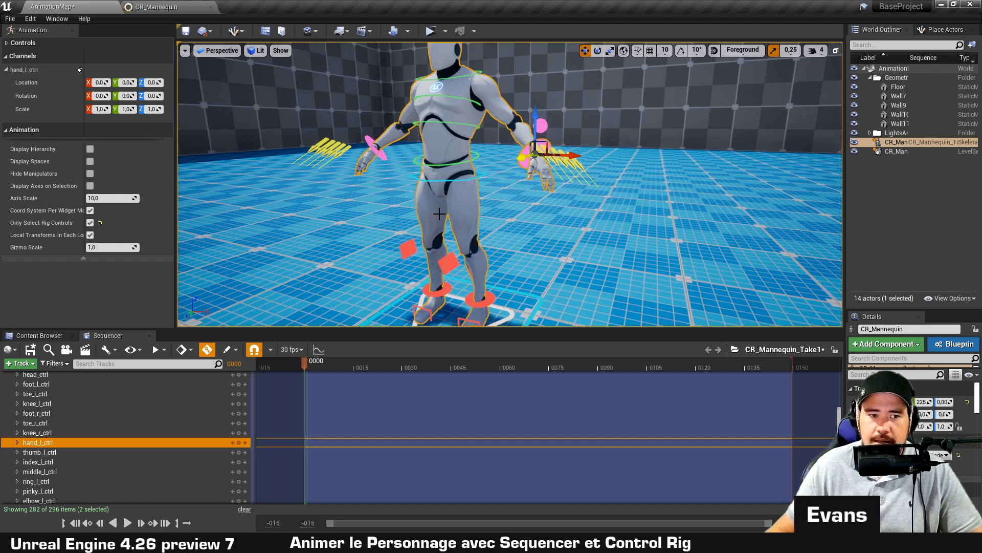
pyautogui.click(90, 224)
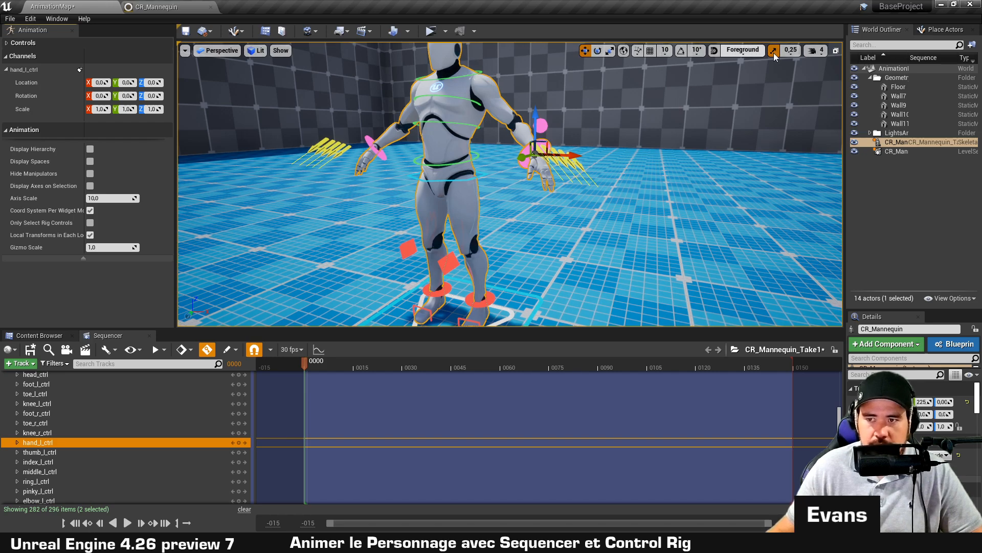
pyautogui.click(237, 32)
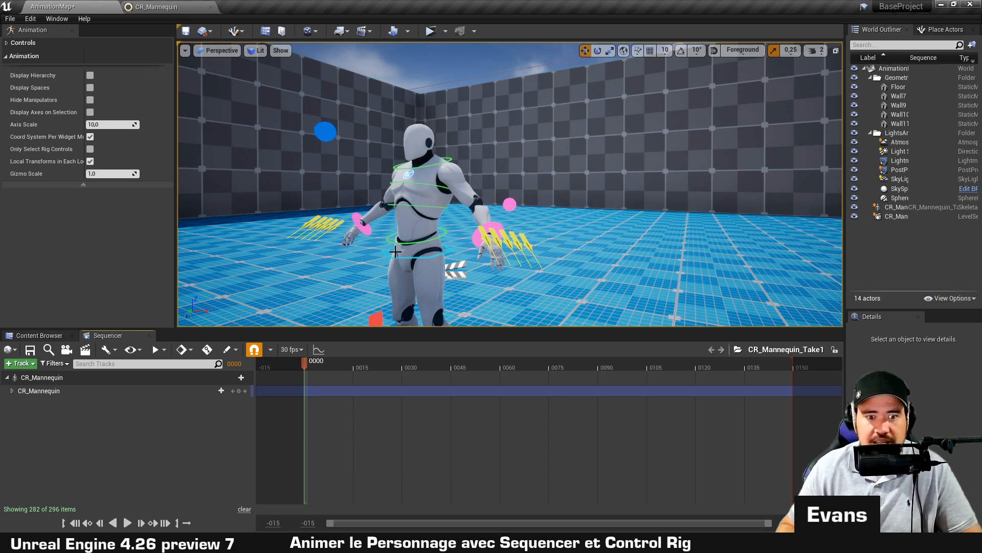
# Key all CR_Mannequin controls at frame 0, then expand the Control Rig track and select spine03_ctrl.
pyautogui.click(122, 394)
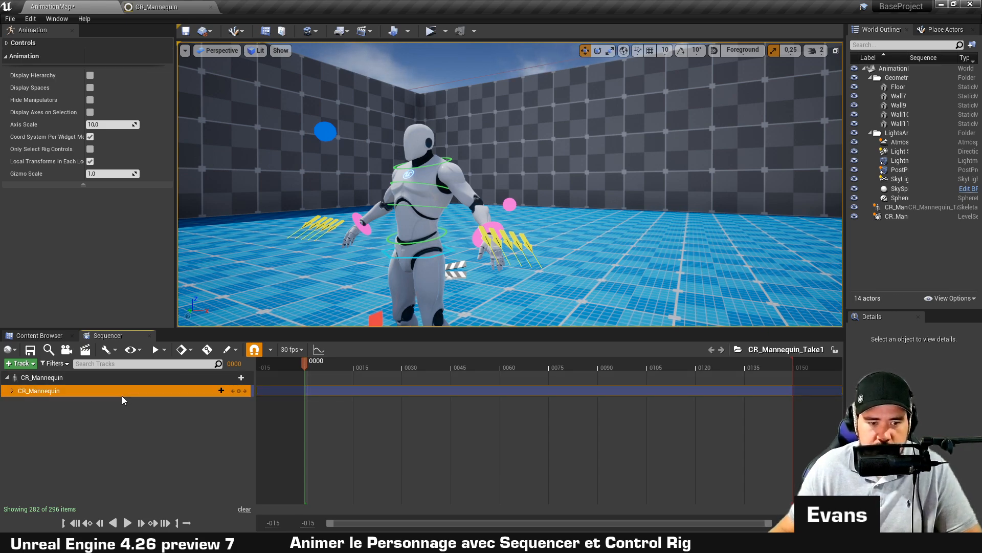
pyautogui.click(241, 392)
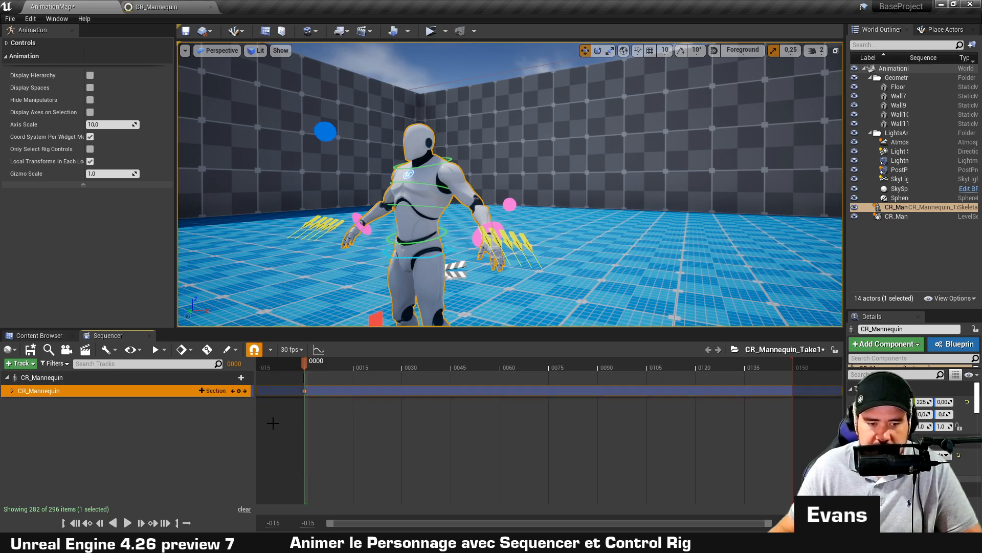
pyautogui.click(12, 392)
pyautogui.click(109, 449)
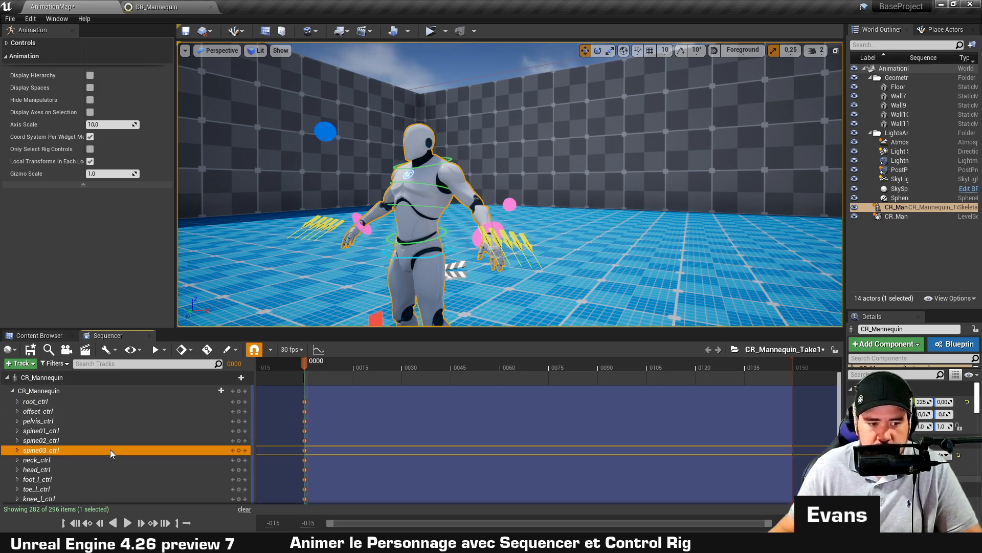
pyautogui.moveTo(590, 292); pyautogui.dragTo(570, 304, button='right')
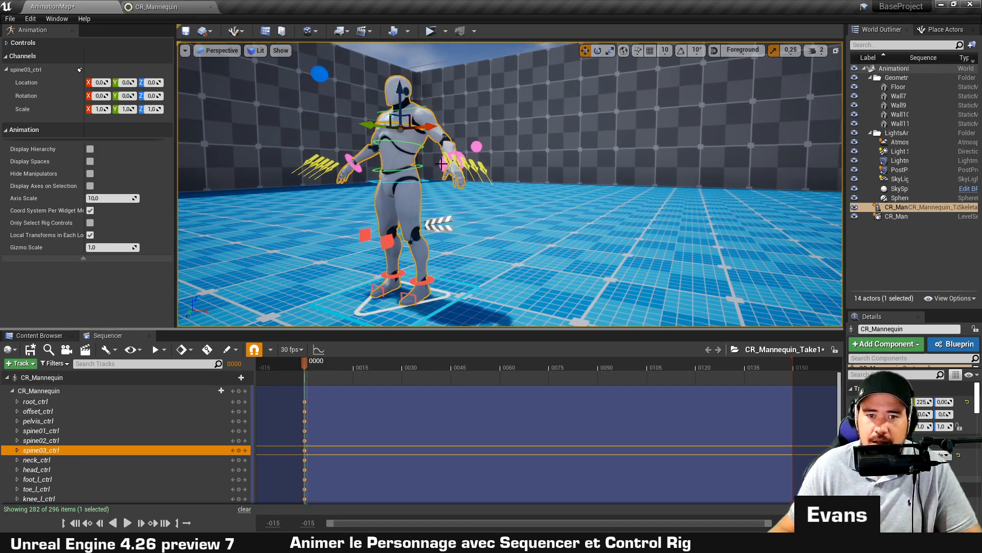
# Set the playhead to frame 5, enable Only Select Rig Controls and select the left hand's hand_l_ctrl.
pyautogui.click(442, 163)
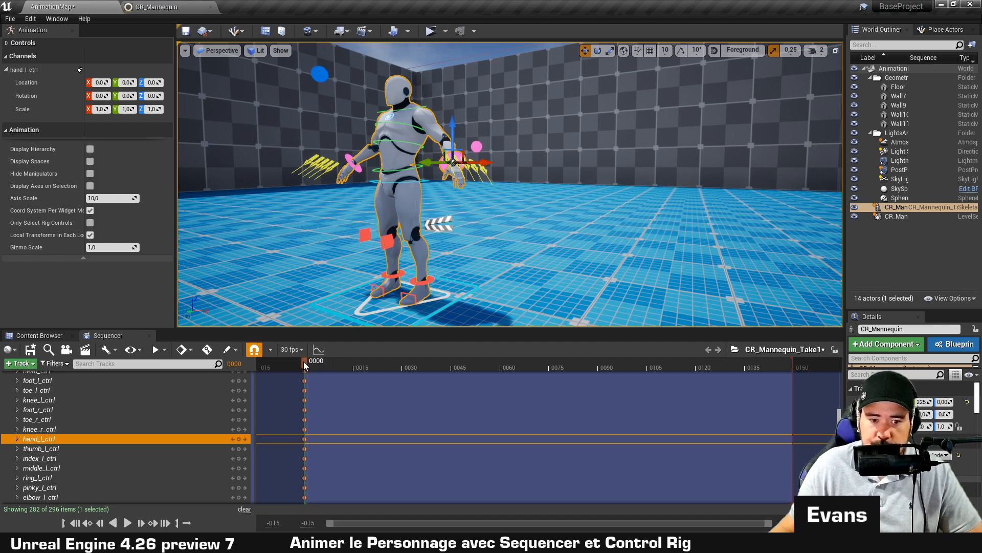
pyautogui.moveTo(304, 365)
pyautogui.mouseDown()
pyautogui.moveTo(335, 369)
pyautogui.moveTo(321, 368)
pyautogui.mouseUp()
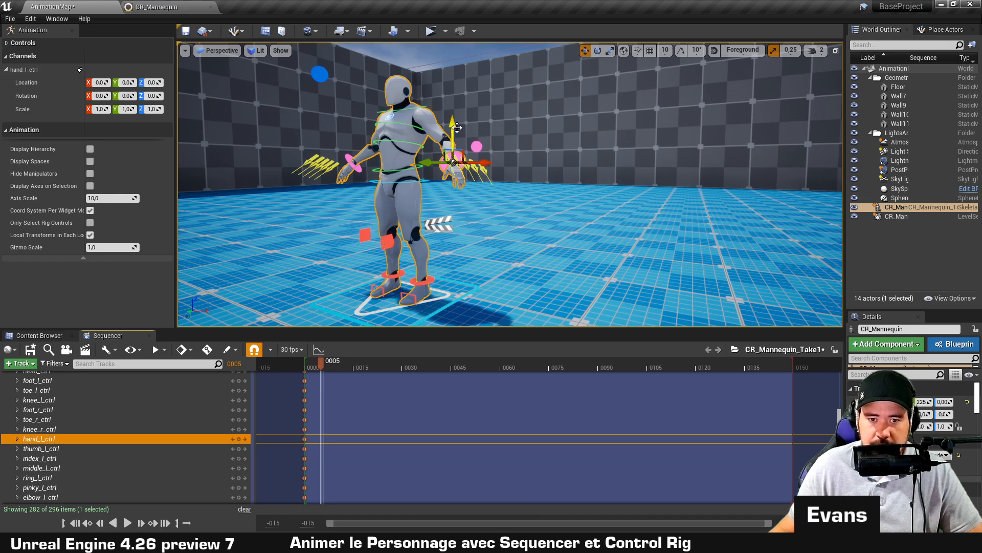
pyautogui.click(448, 156)
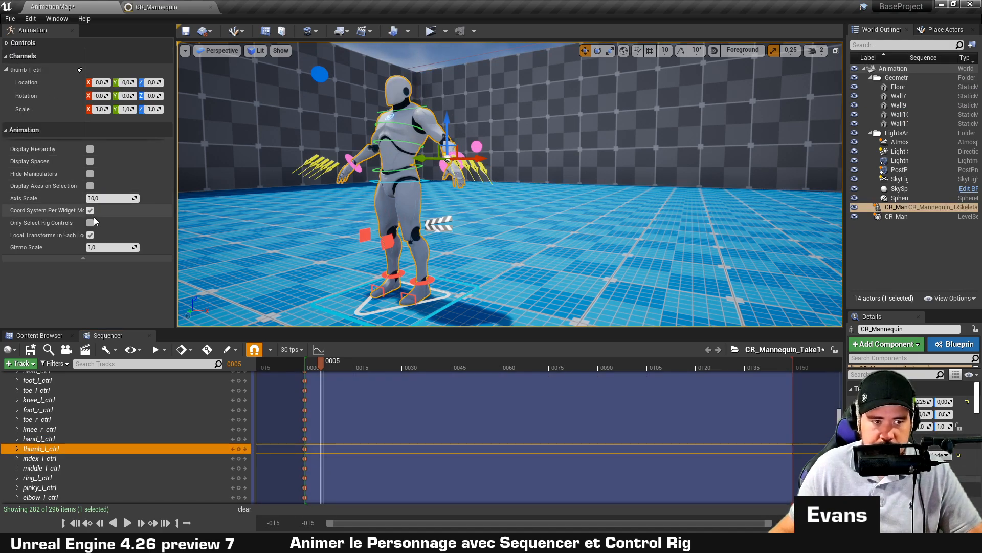
pyautogui.click(90, 223)
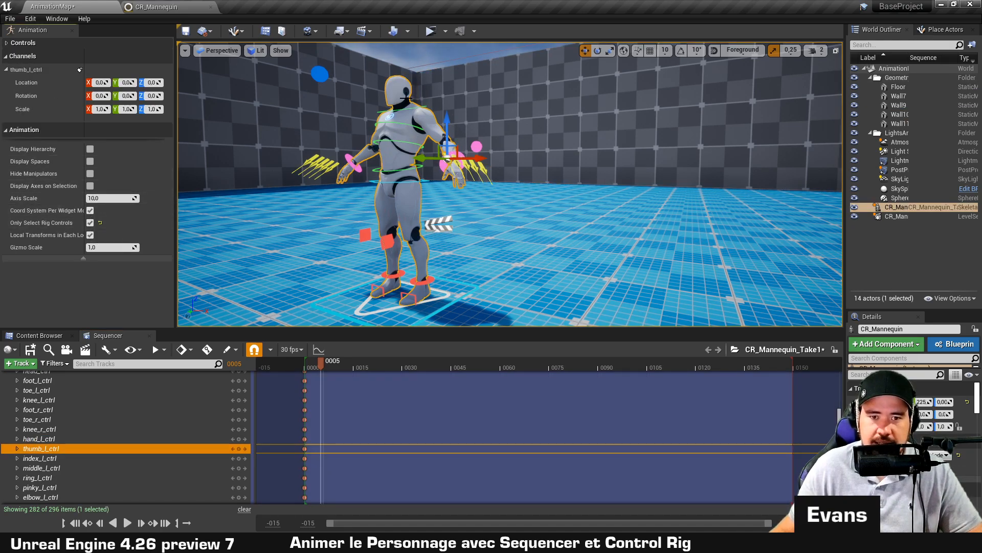
pyautogui.click(451, 160)
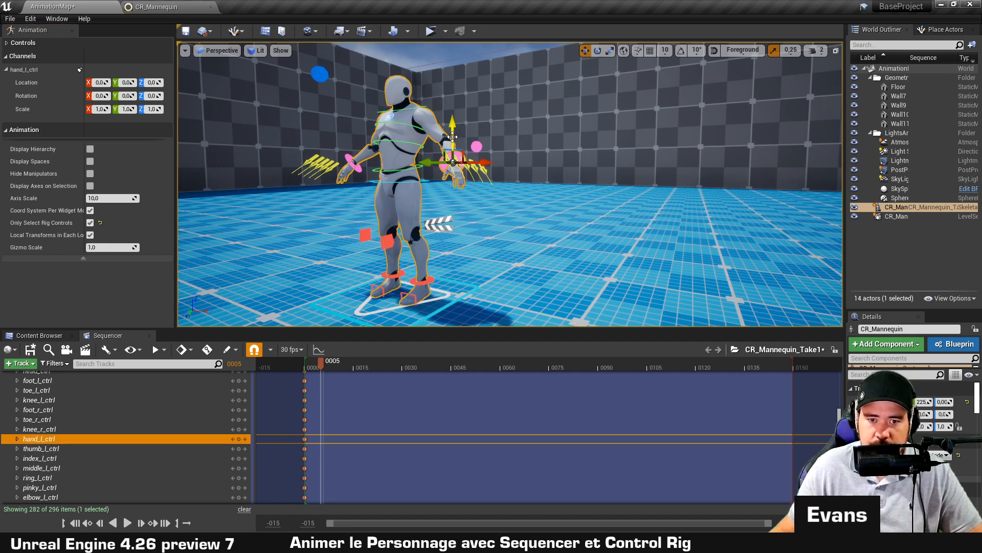
# Raise hand_l_ctrl to about shoulder height, with Location Y about 33, and key it at frame 5.
pyautogui.moveTo(452, 137); pyautogui.dragTo(499, 110)
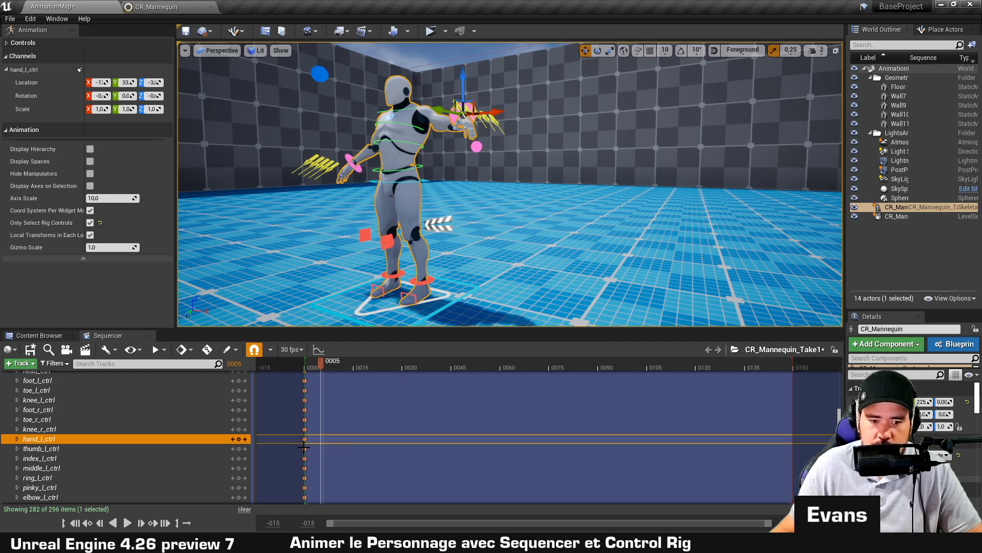
pyautogui.click(239, 438)
pyautogui.press('f')
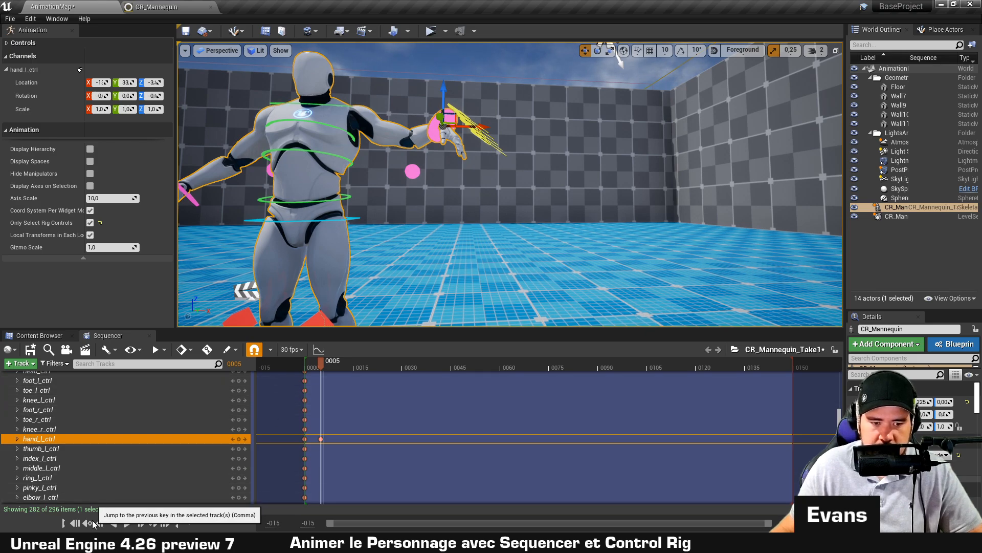
# Scrub the left hand's motion between frames 0 and 5 and inspect hand_l_ctrl's animation curves.
pyautogui.click(101, 523)
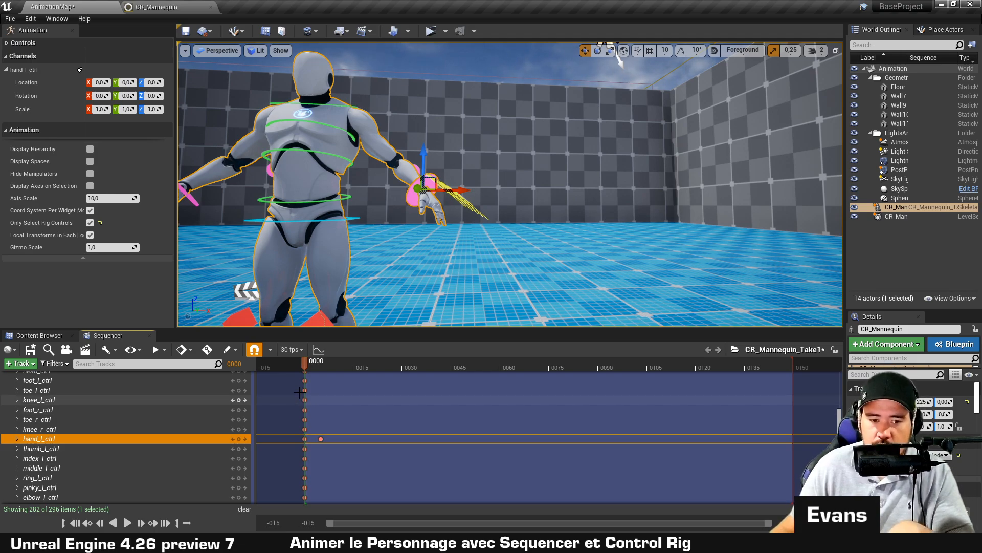
pyautogui.click(321, 367)
pyautogui.moveTo(322, 370)
pyautogui.mouseDown()
pyautogui.moveTo(304, 370)
pyautogui.moveTo(318, 370)
pyautogui.mouseUp()
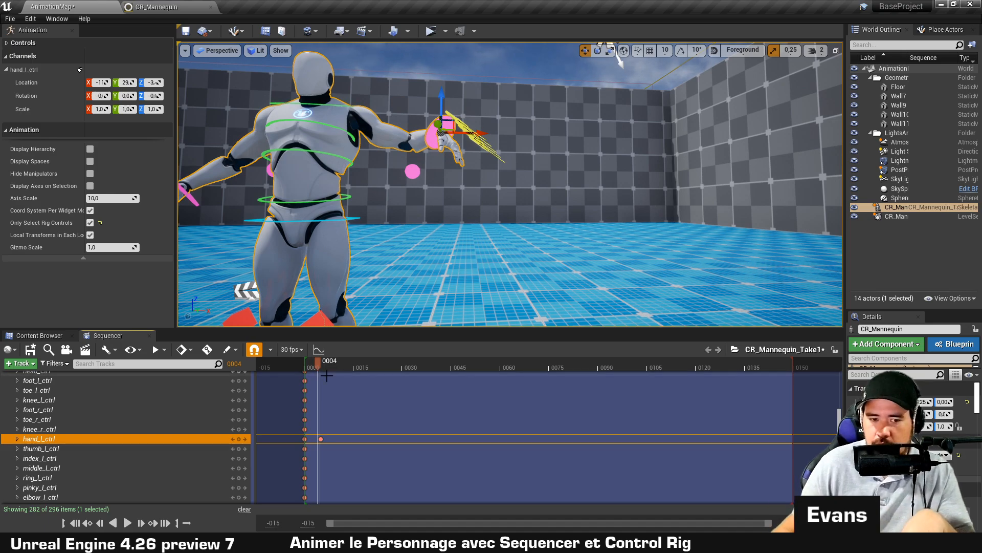
pyautogui.click(318, 349)
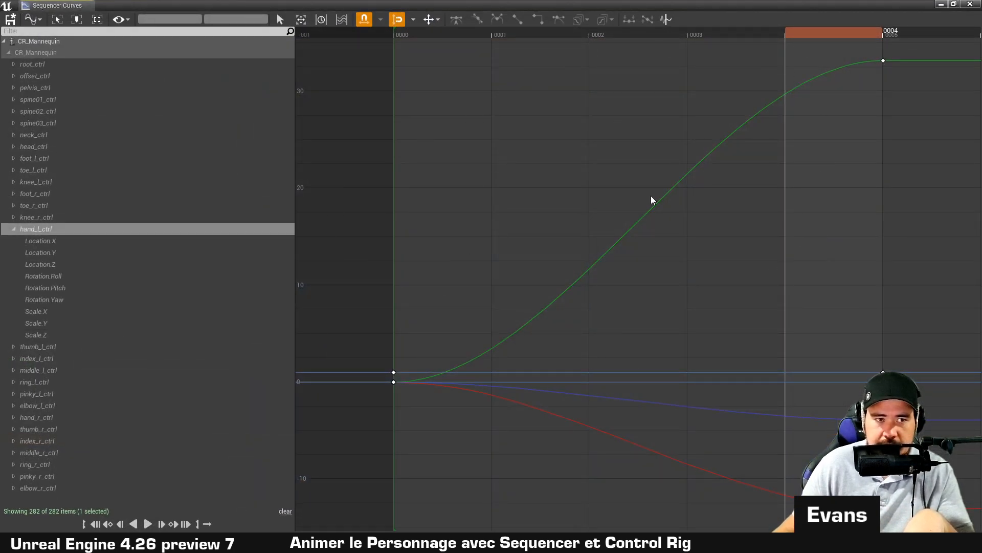
pyautogui.click(88, 6)
pyautogui.scroll(4, 153, 401)
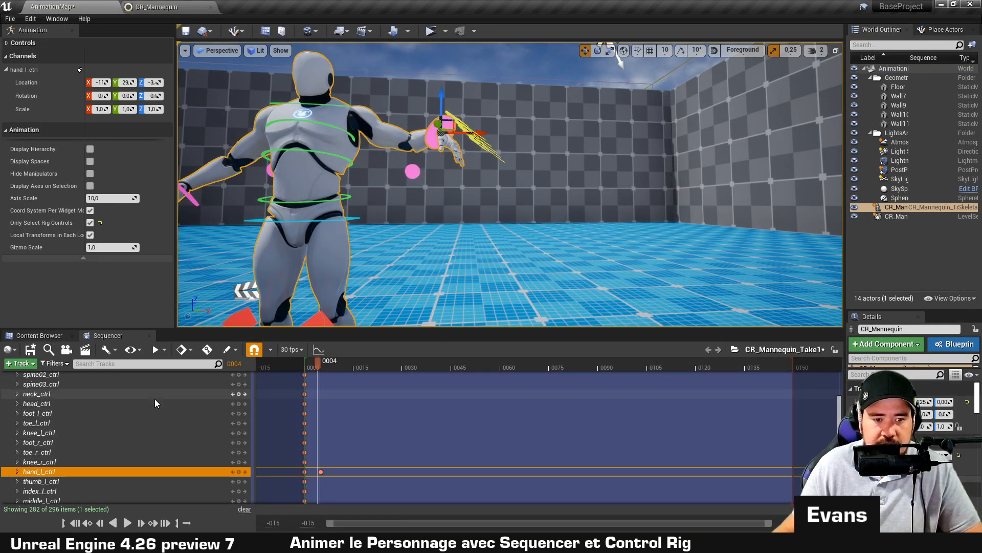
# Turn on automatic keying and move the right hand's hand_r_ctrl along the X axis at frame 4.
pyautogui.click(212, 351)
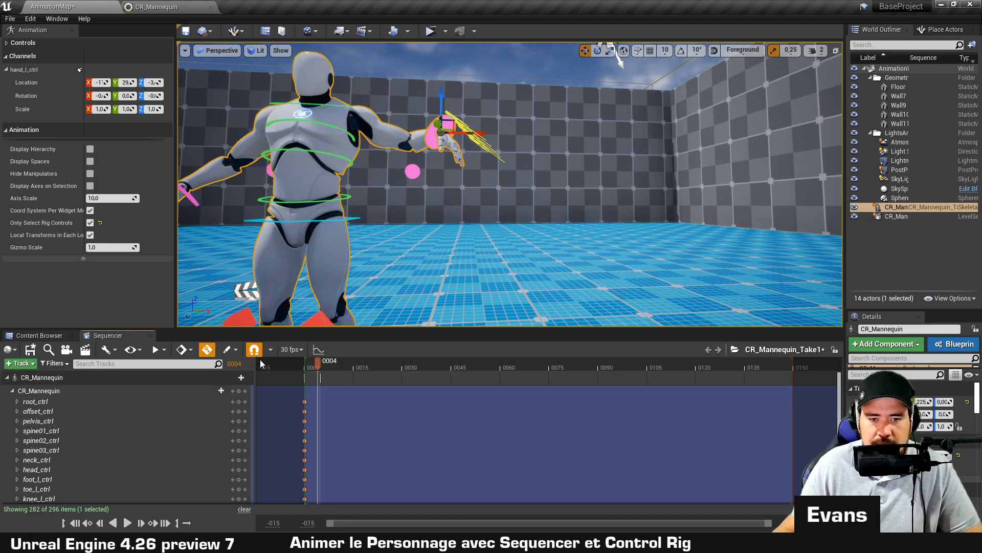
pyautogui.moveTo(358, 202); pyautogui.dragTo(313, 201, button='right')
pyautogui.click(264, 179)
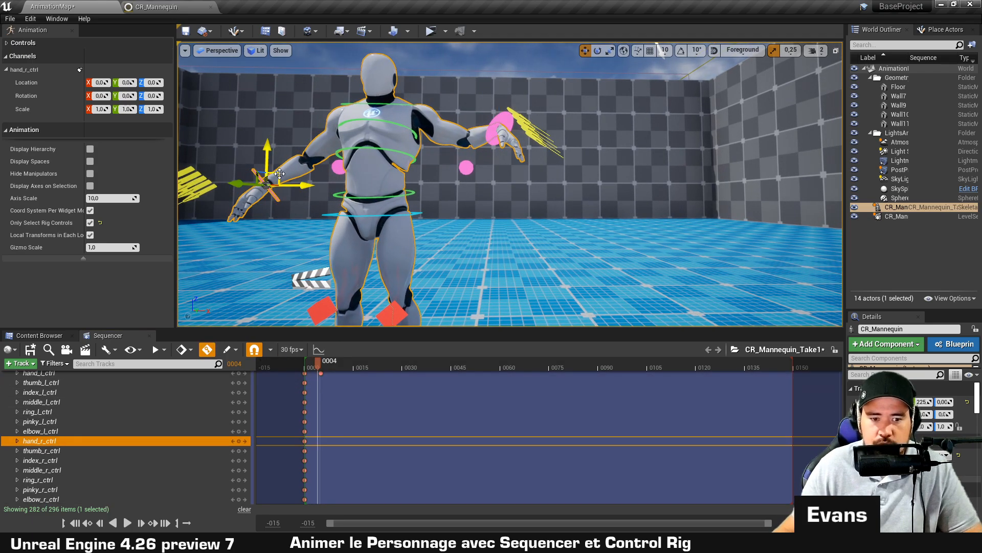
pyautogui.moveTo(294, 244); pyautogui.dragTo(348, 325, button='right')
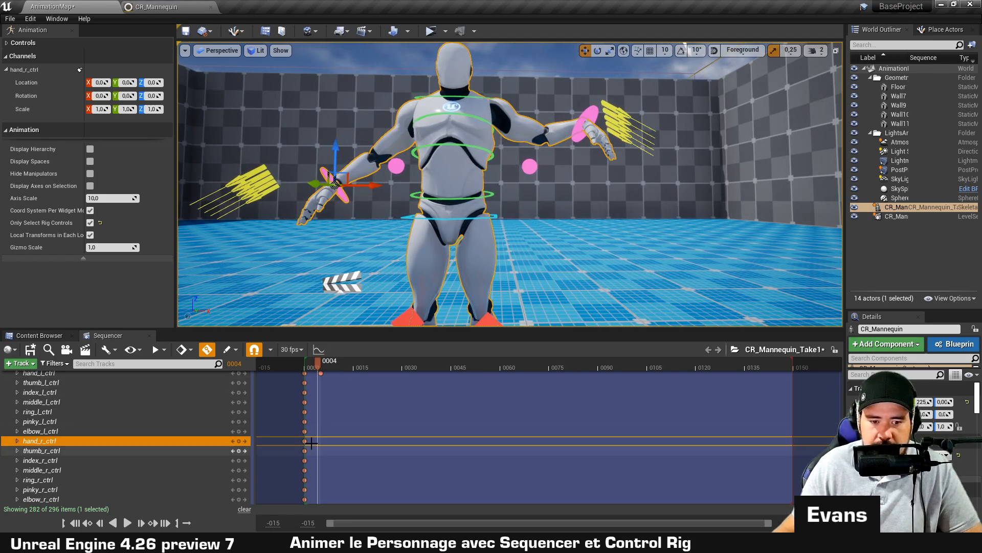
pyautogui.moveTo(369, 186); pyautogui.dragTo(399, 186)
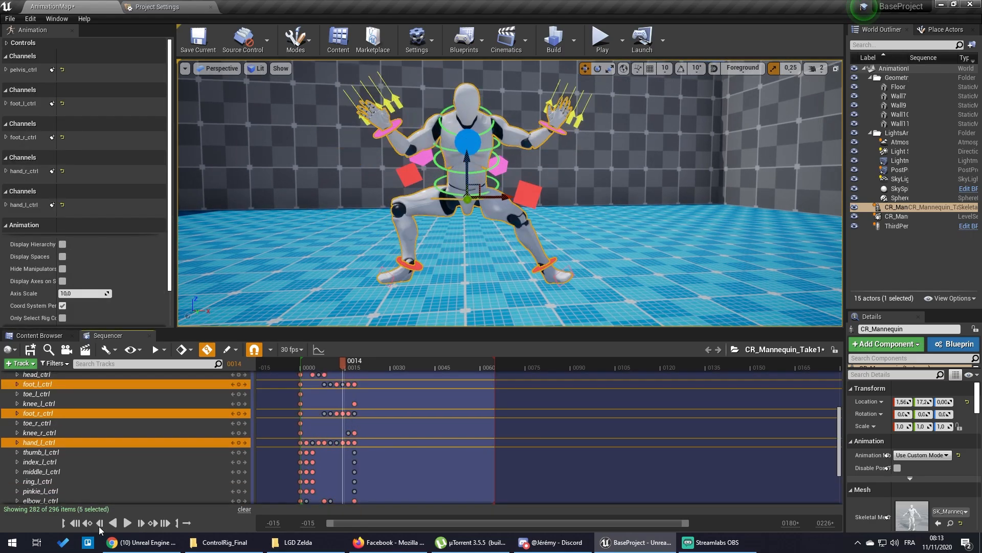
# Scrub the full mannequin animation from frame 0 to 37 and look at the playback speed options.
pyautogui.rightClick(355, 364)
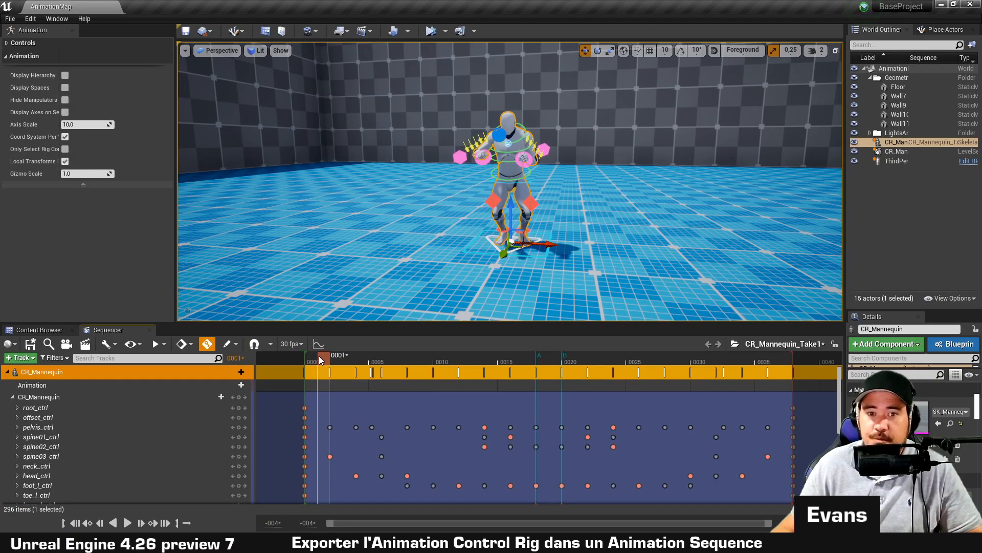
pyautogui.moveTo(322, 359); pyautogui.dragTo(306, 392)
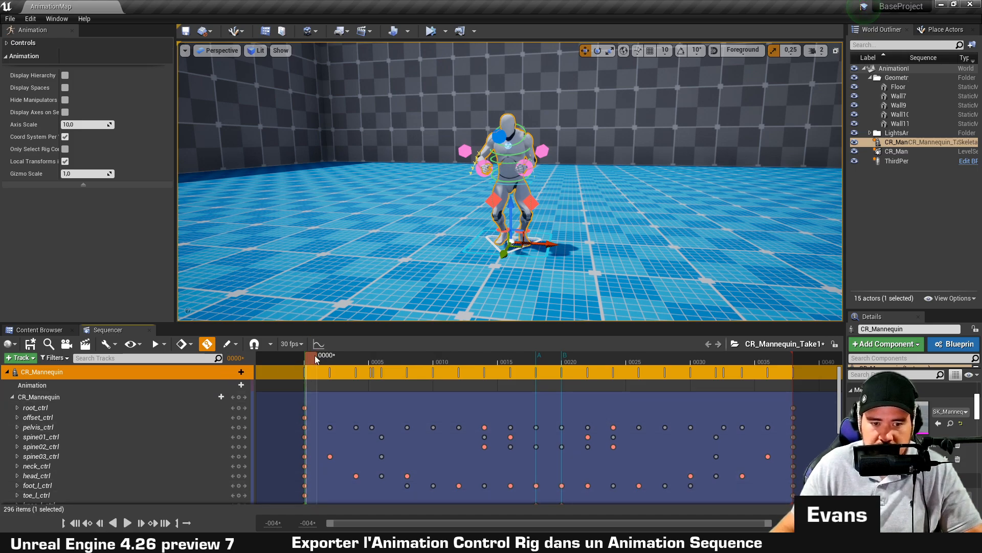
pyautogui.moveTo(335, 359); pyautogui.dragTo(787, 370)
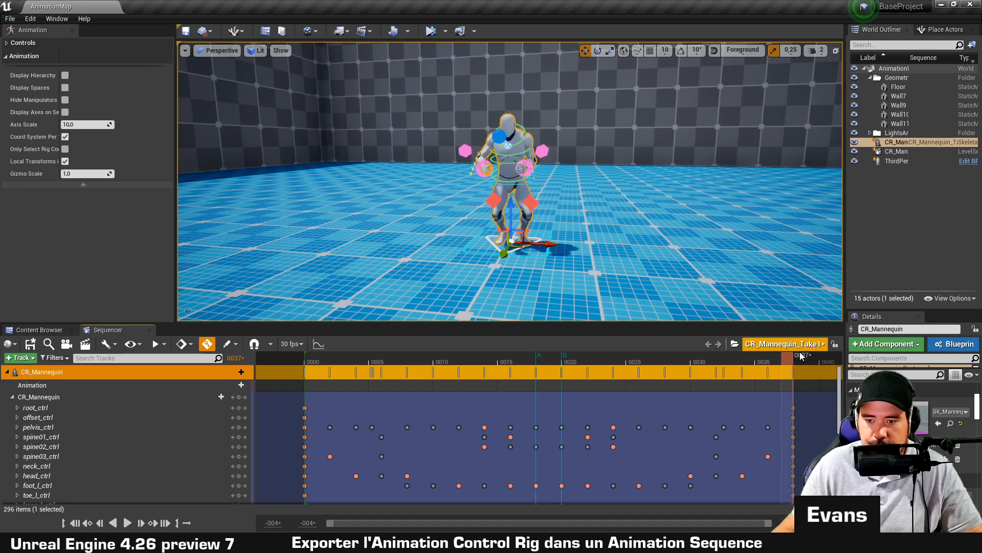
pyautogui.click(163, 344)
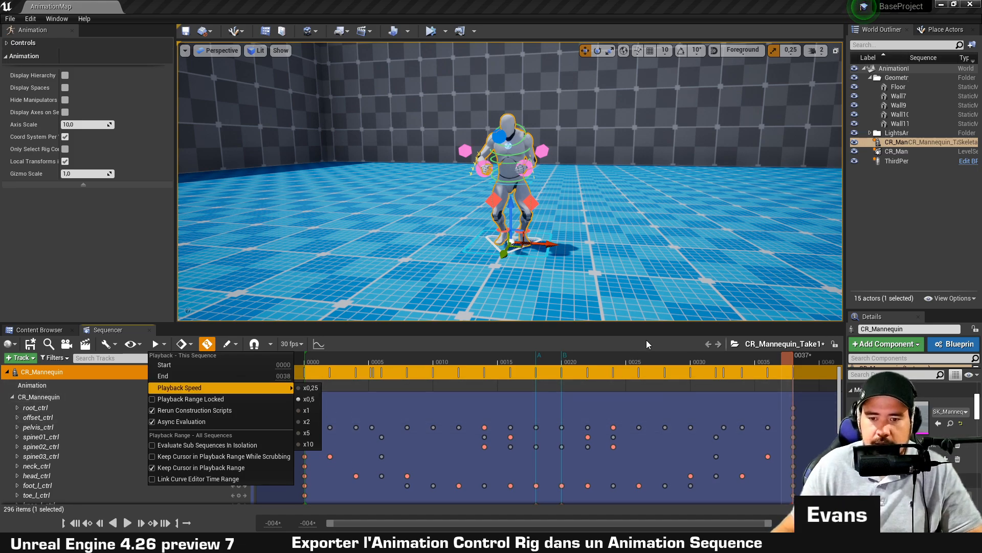
pyautogui.click(619, 346)
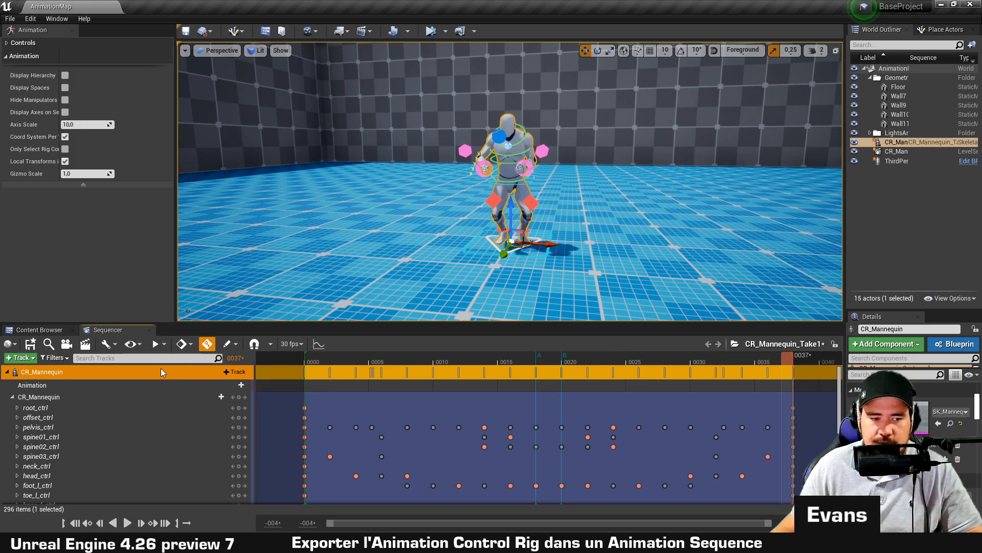
# Collapse the CR_Mannequin control list and start Bake Animation Sequence for the CR_Mannequin actor.
pyautogui.click(12, 397)
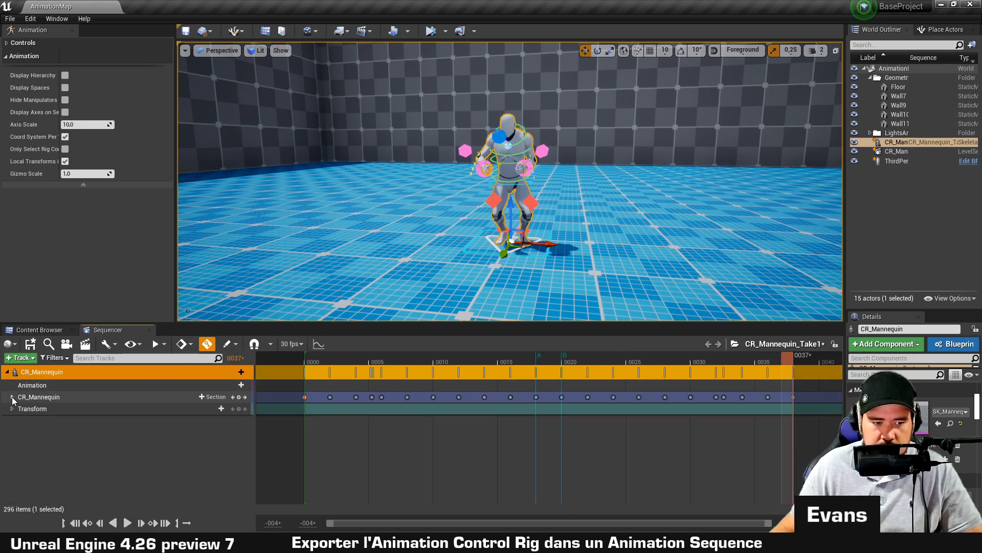
pyautogui.click(66, 395)
pyautogui.click(98, 371)
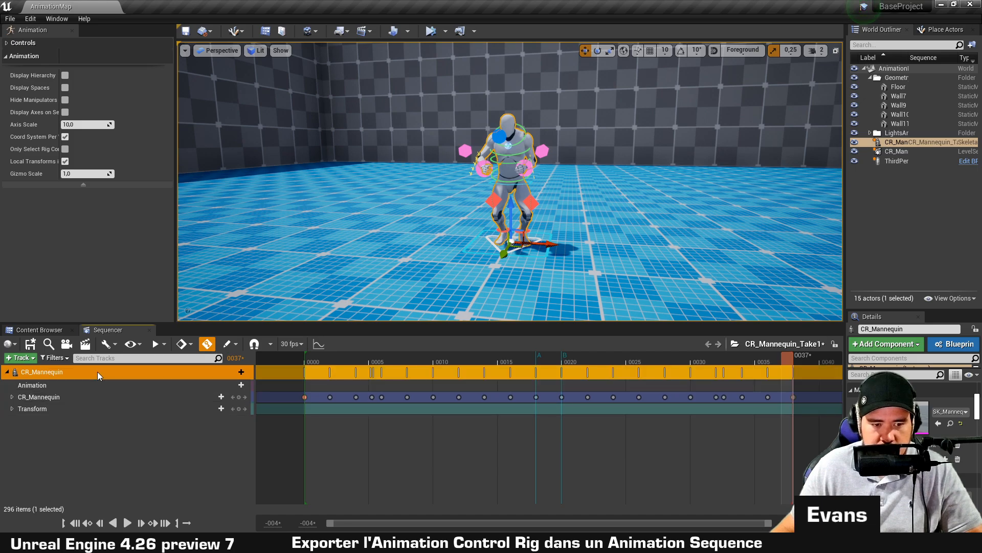
pyautogui.rightClick(115, 369)
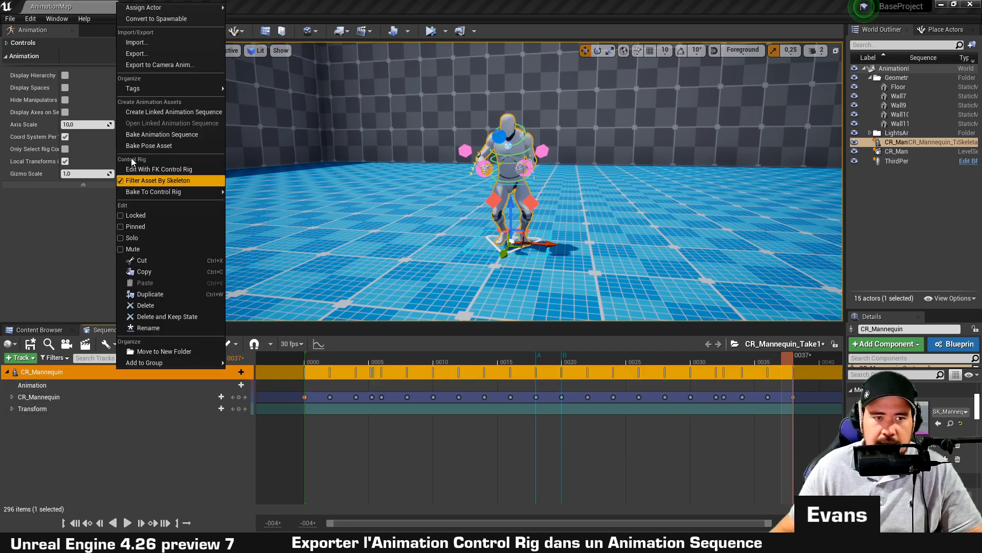
pyautogui.click(204, 137)
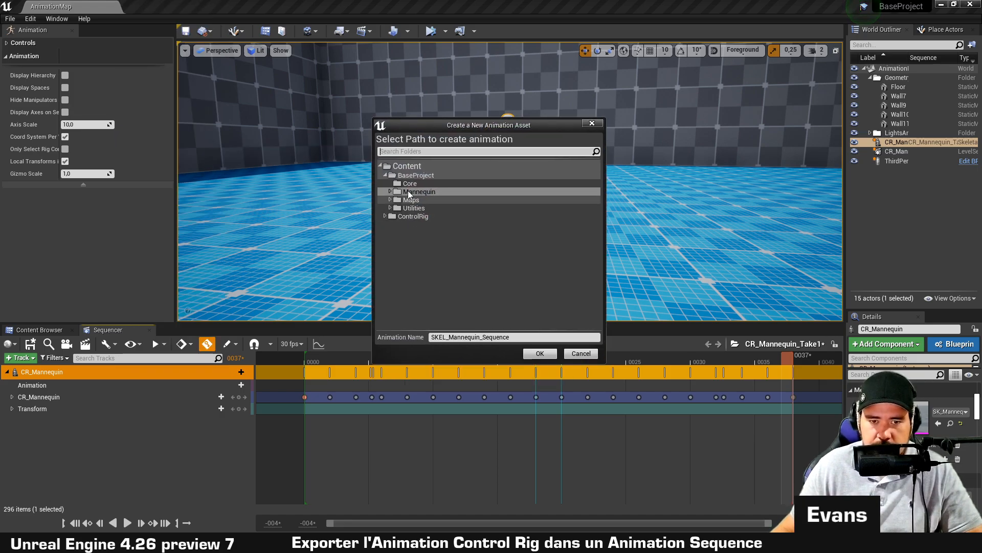
# Name the animation VanDamme in the ControlRig folder and export it with Export Transforms and Export Curves enabled.
pyautogui.click(430, 217)
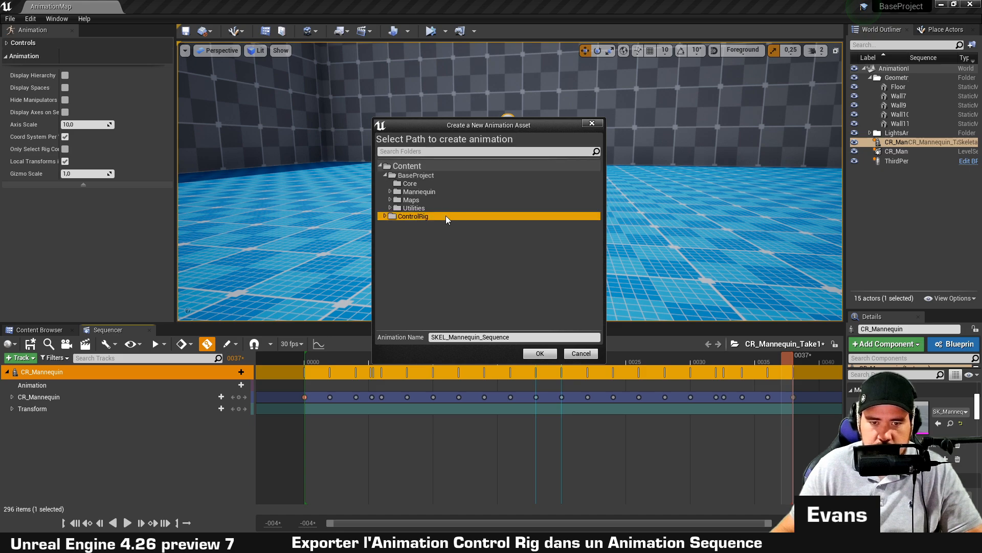
pyautogui.click(503, 341)
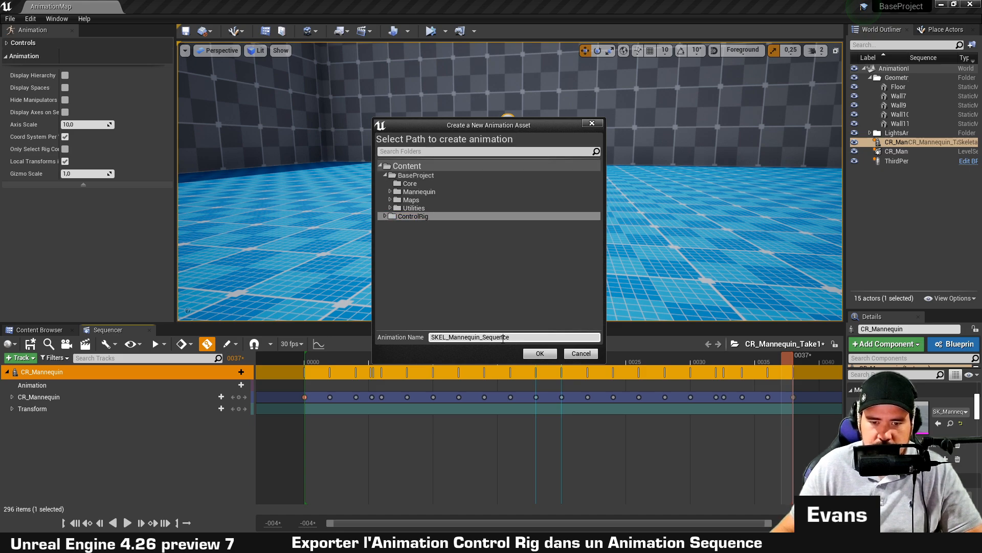
pyautogui.doubleClick(503, 341)
pyautogui.write('VanDamme')
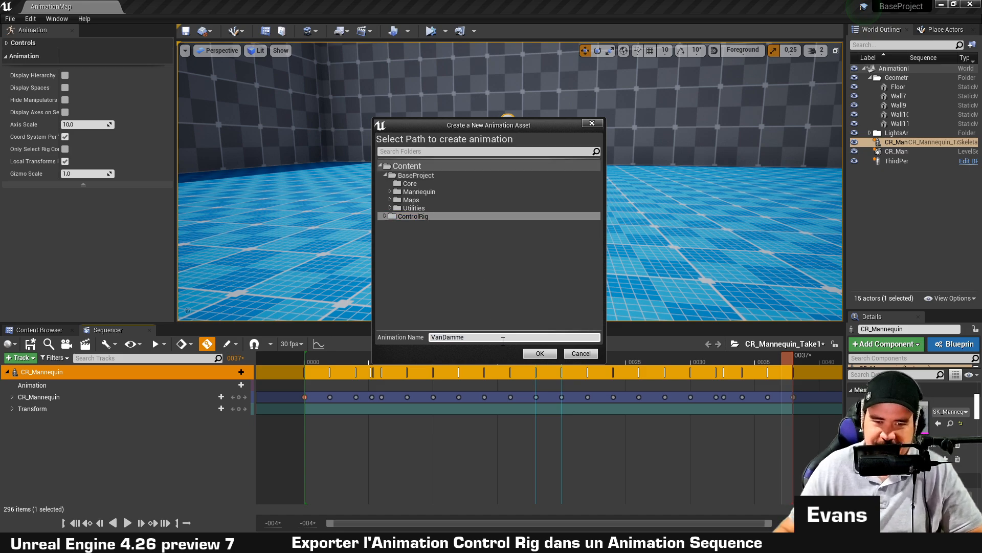
pyautogui.click(535, 285)
pyautogui.click(540, 353)
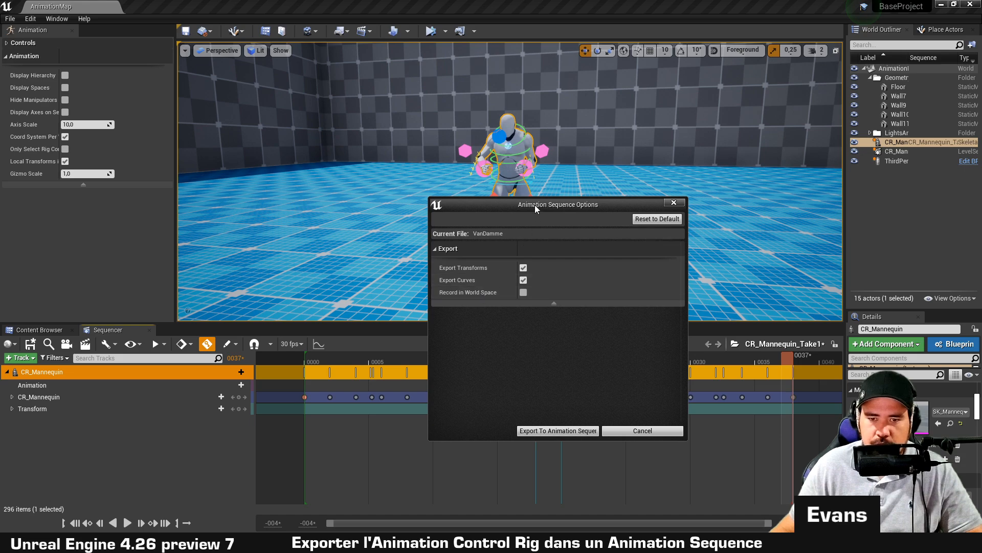
pyautogui.moveTo(535, 204); pyautogui.dragTo(672, 131)
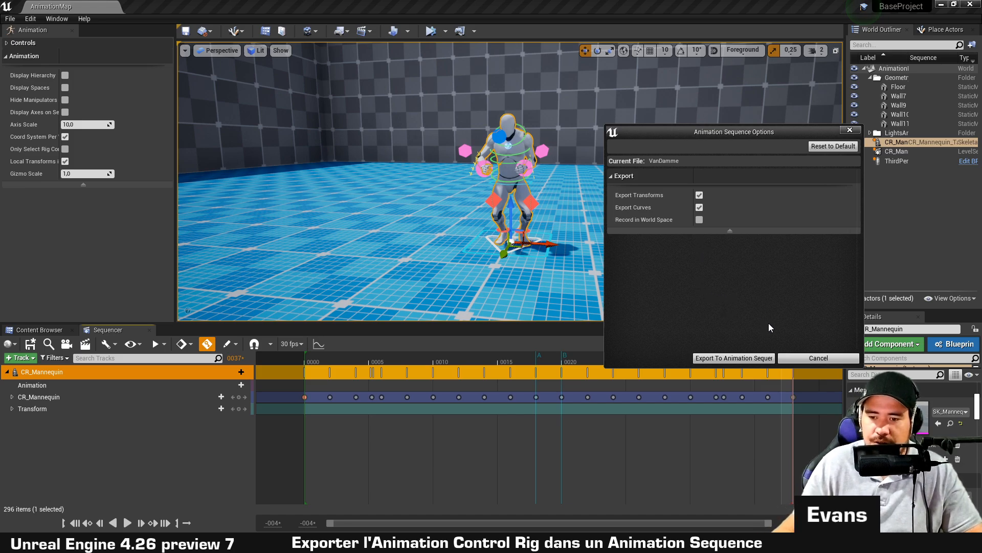
pyautogui.click(734, 358)
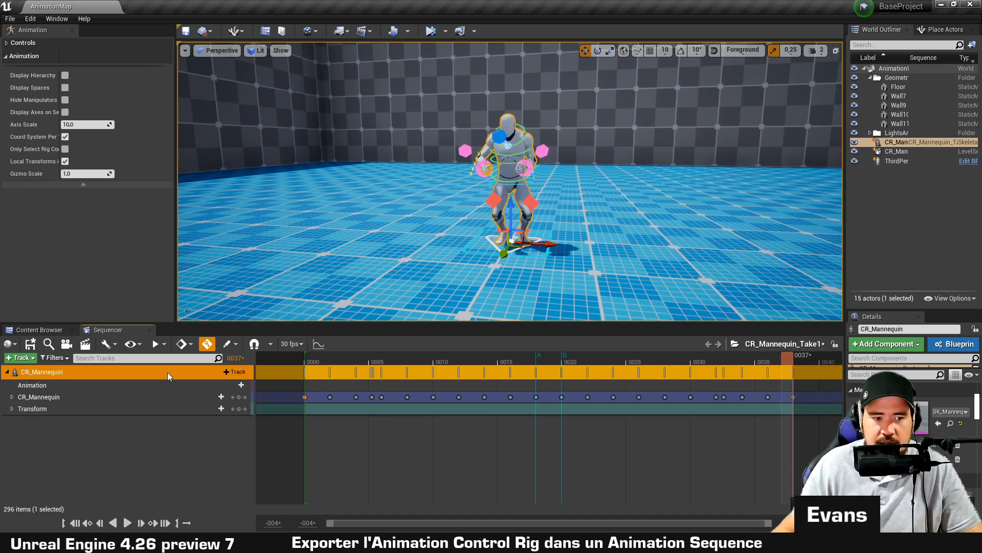
# Open the exported VanDamme animation sequence from the ControlRig content folder.
pyautogui.click(39, 329)
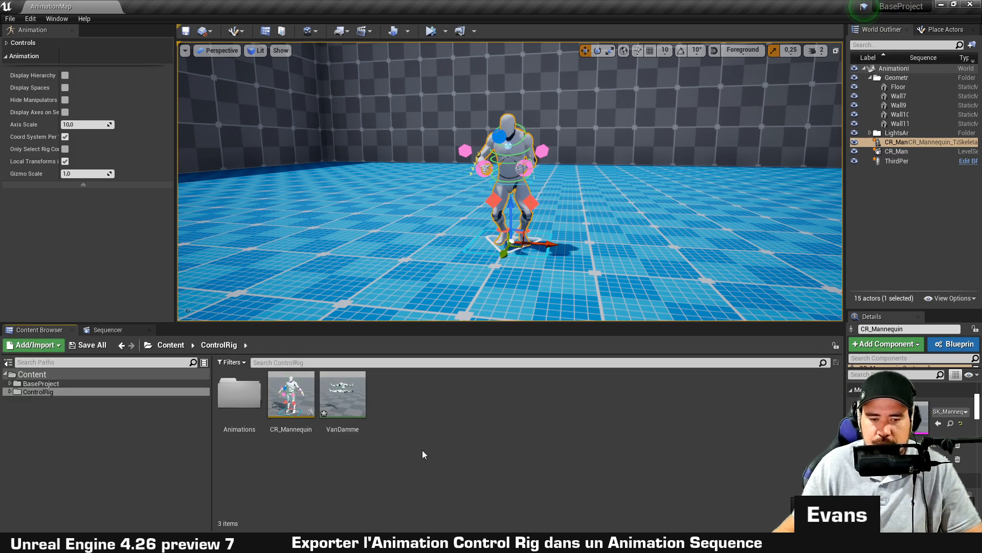
pyautogui.click(340, 399)
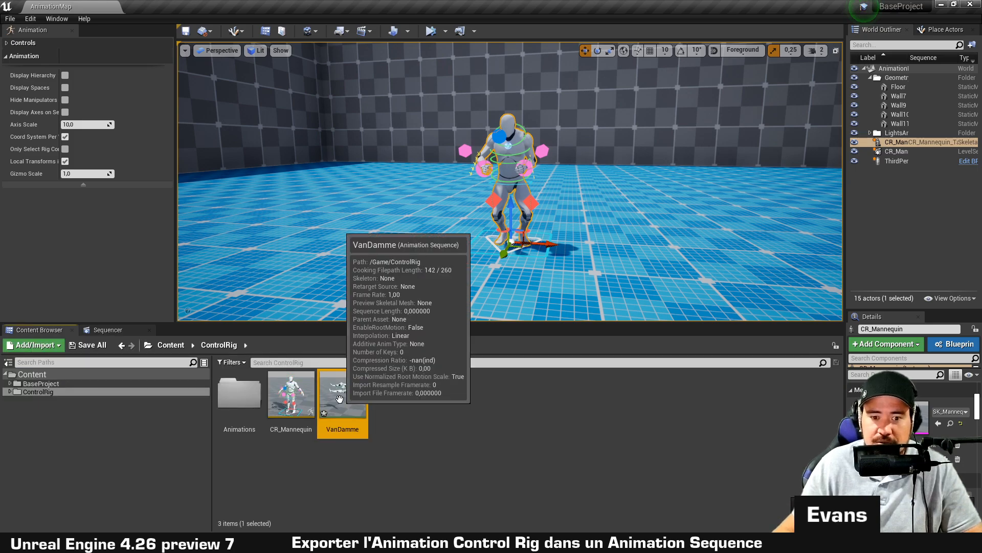
pyautogui.doubleClick(340, 399)
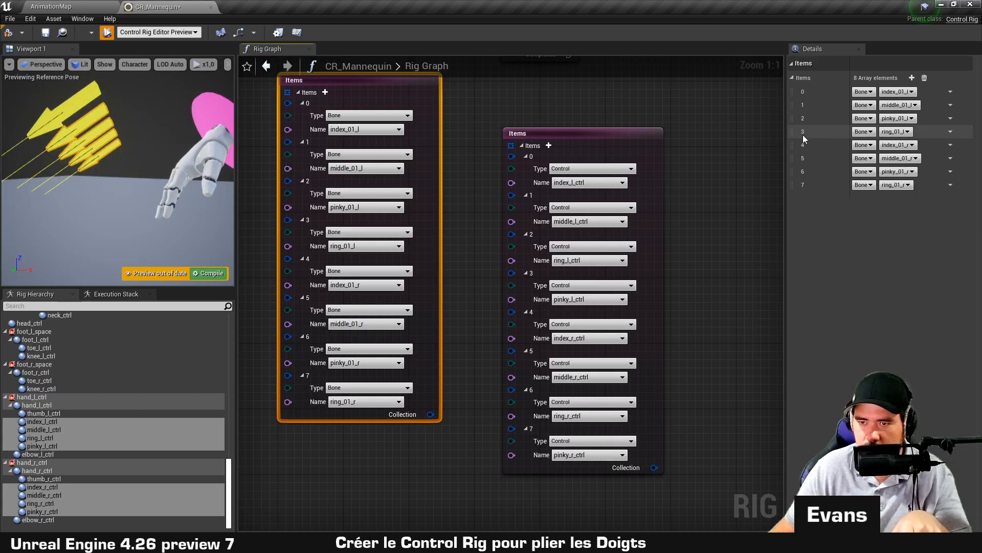
# Move ring_01_l above pinky_01_l in the bone Items collection of the CR_Mannequin rig graph.
pyautogui.moveTo(801, 134); pyautogui.dragTo(798, 121)
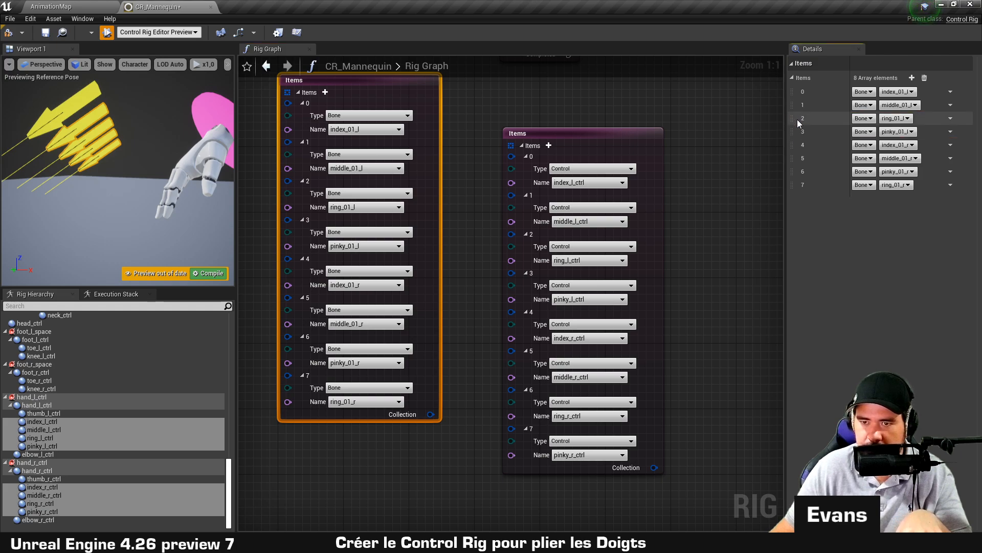